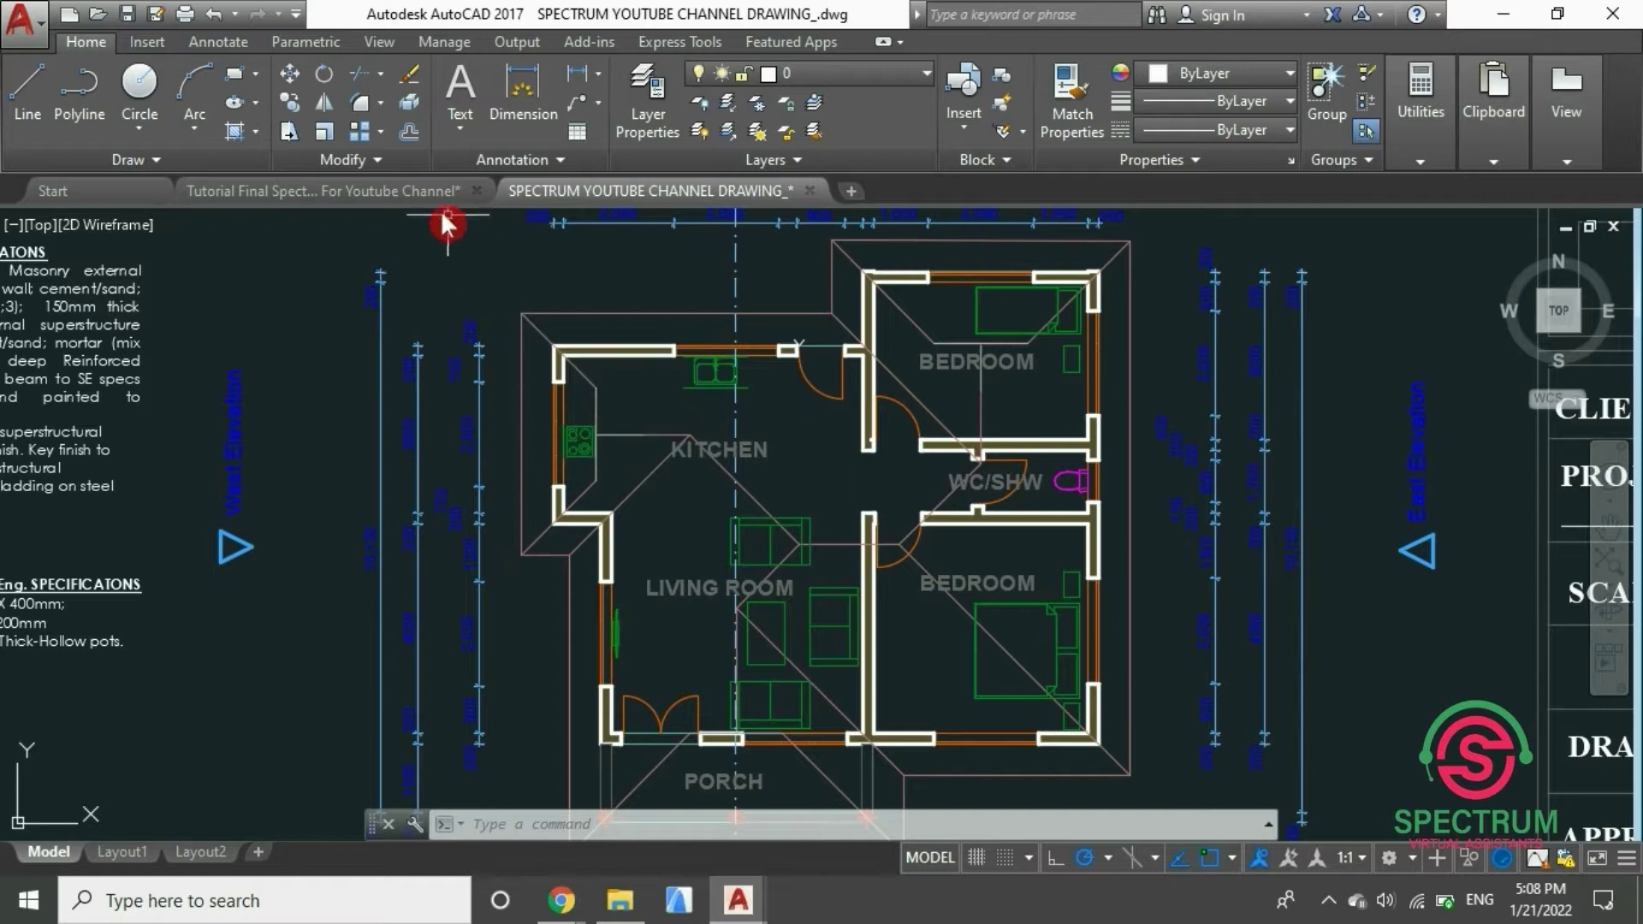
# Switch to the blank tutorial drawing and make Wall the current layer
pyautogui.click(381, 194)
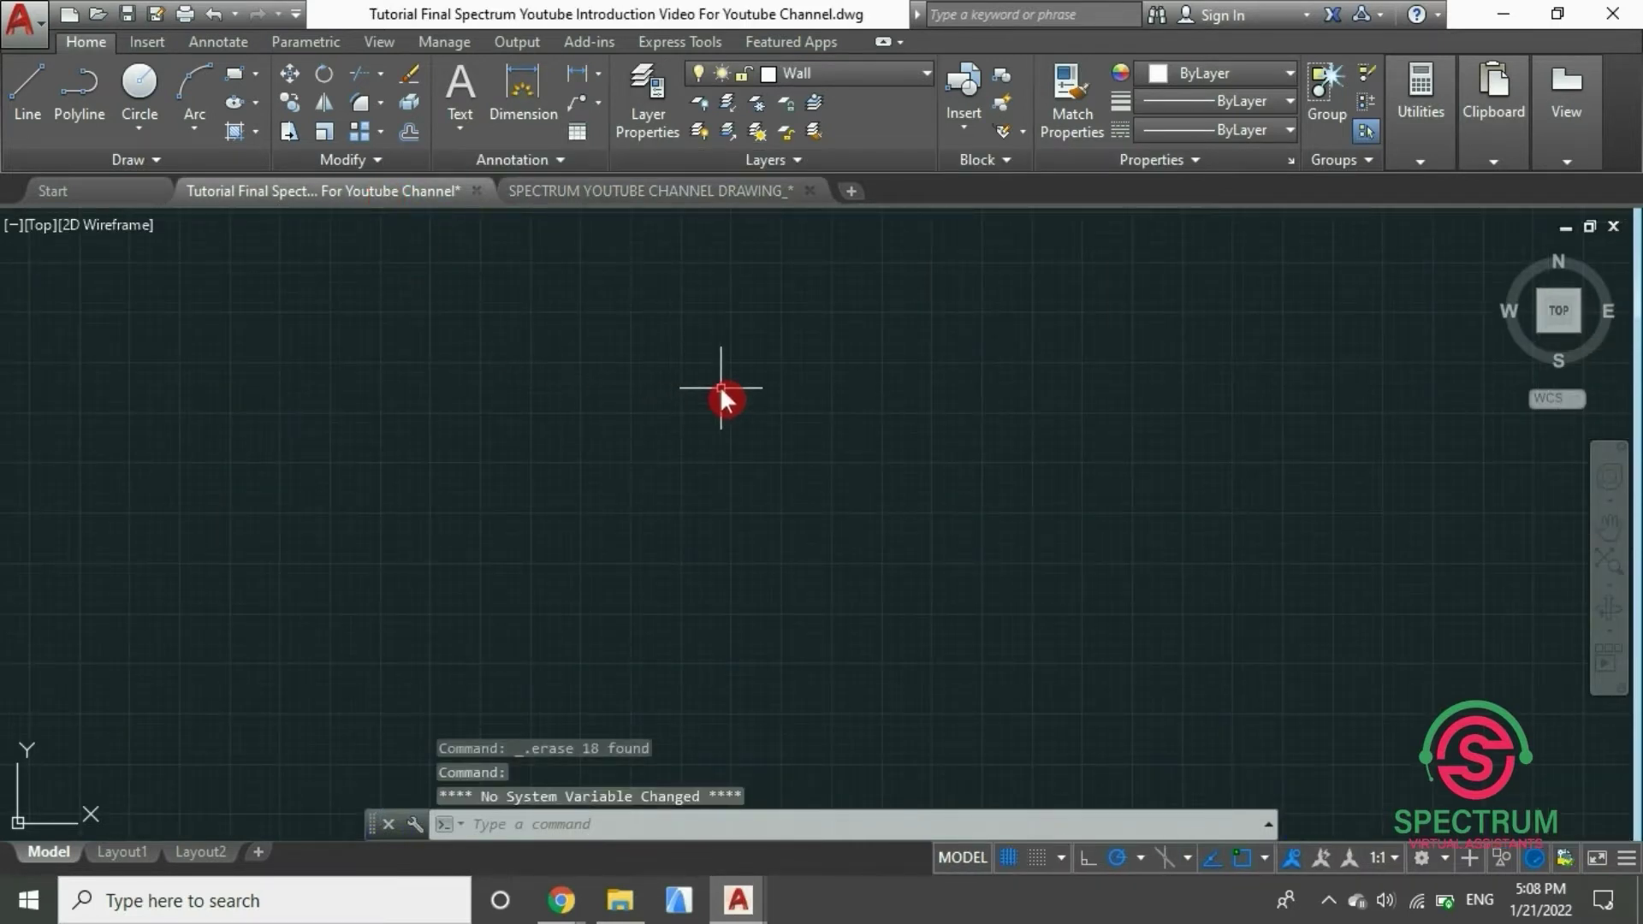
pyautogui.click(860, 72)
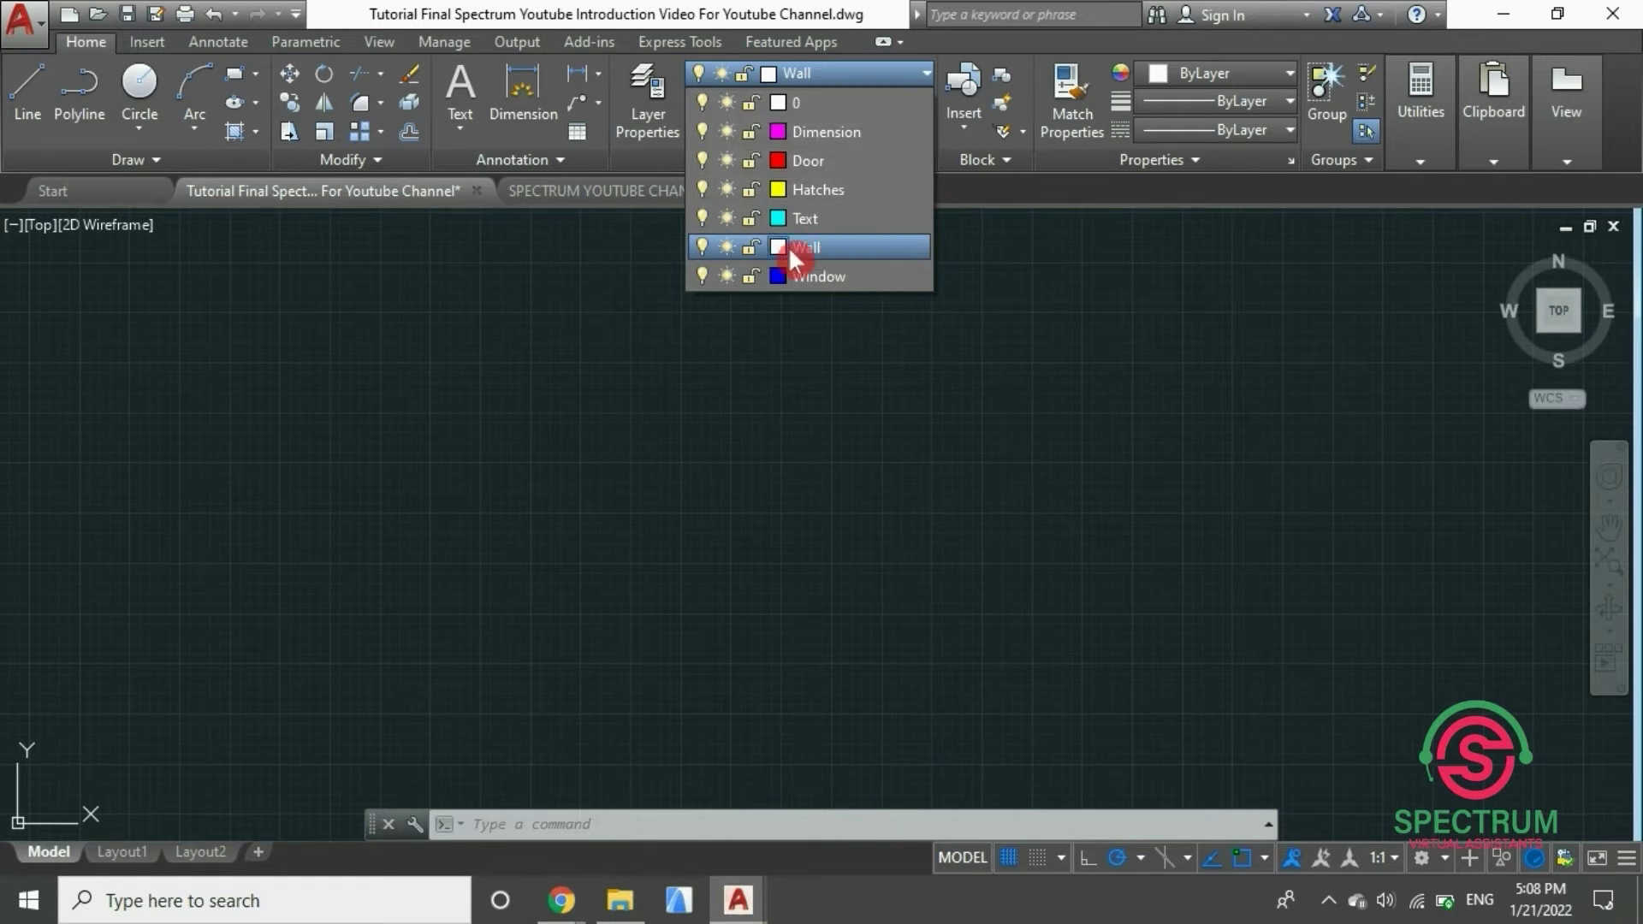
pyautogui.click(820, 246)
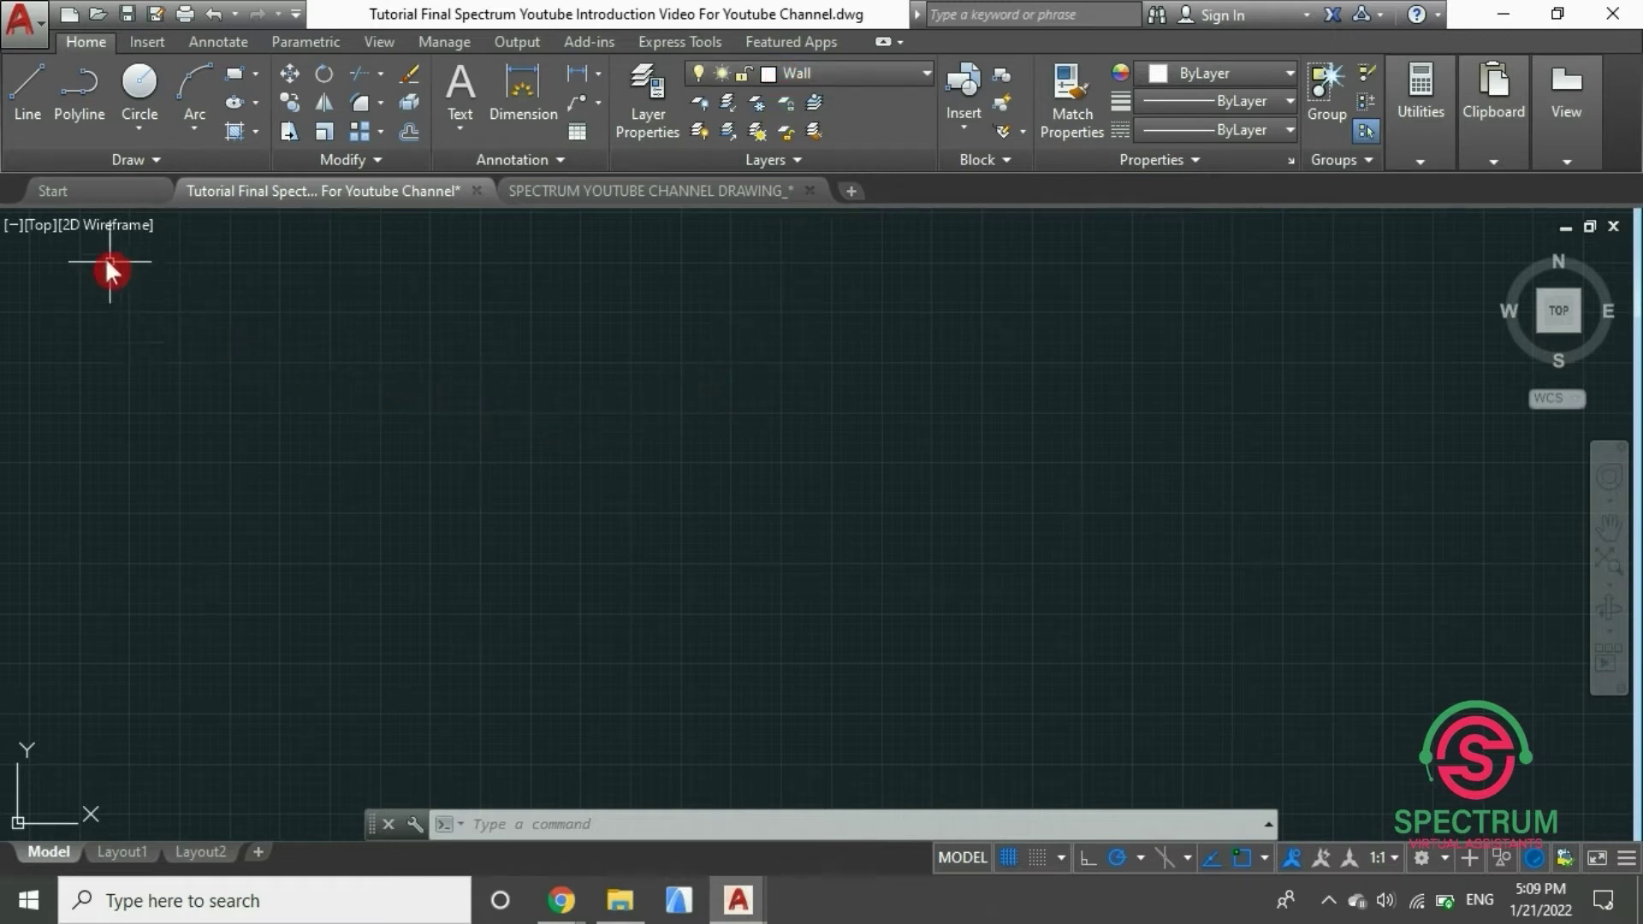
# Start the exterior wall outline with a horizontal line 10400 long, running rightward from a point in the empty drawing area
pyautogui.click(28, 91)
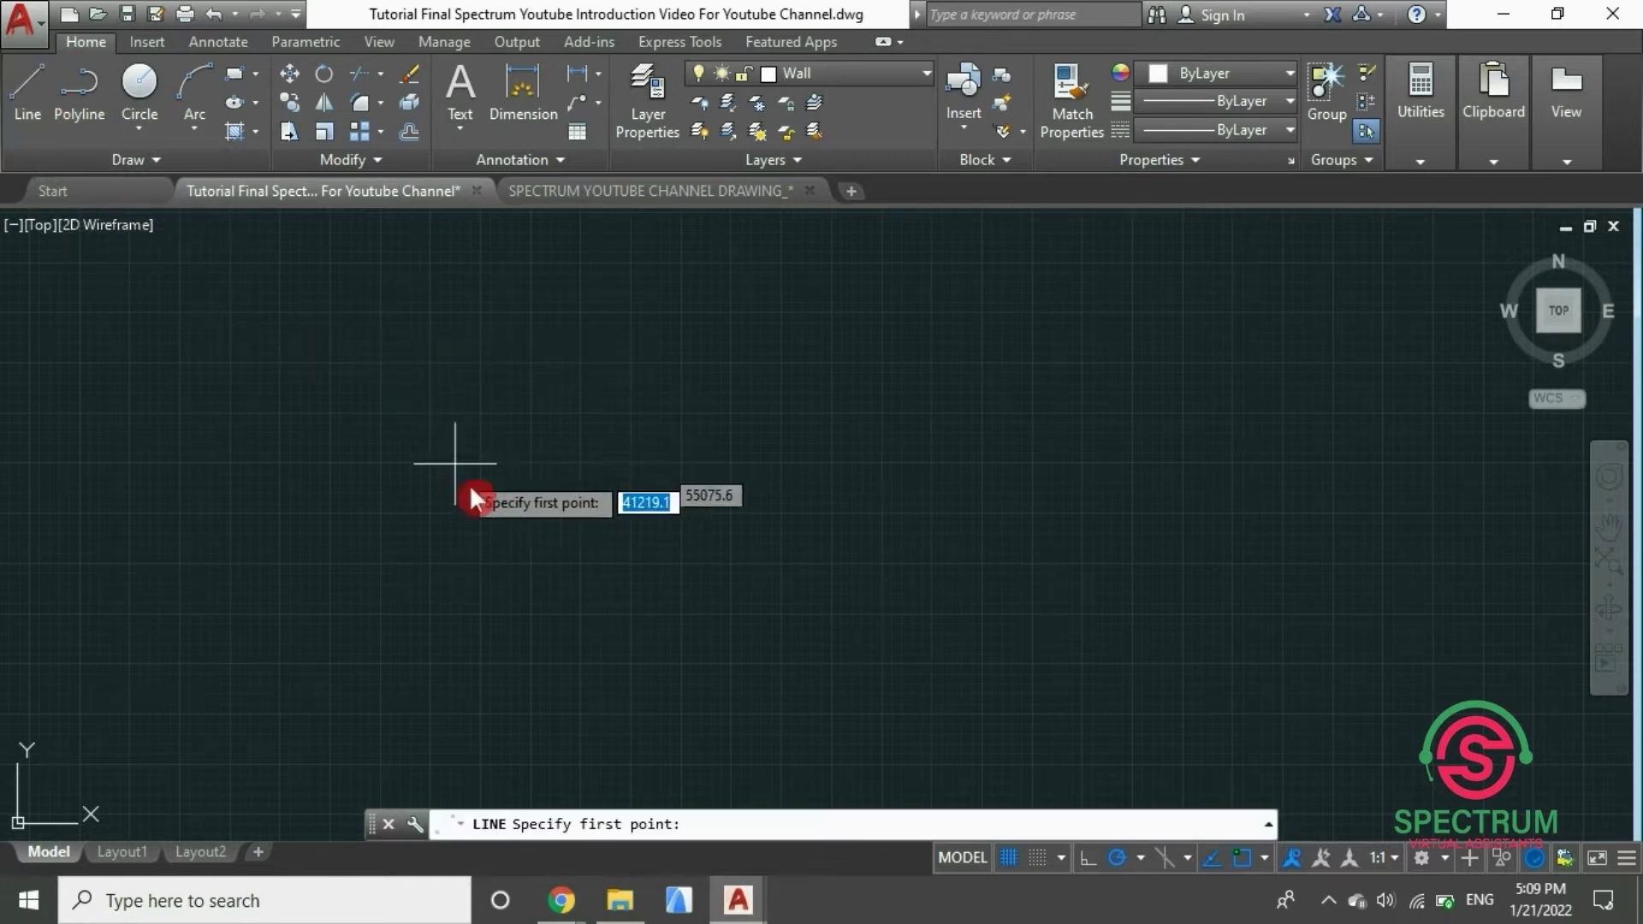
pyautogui.click(481, 562)
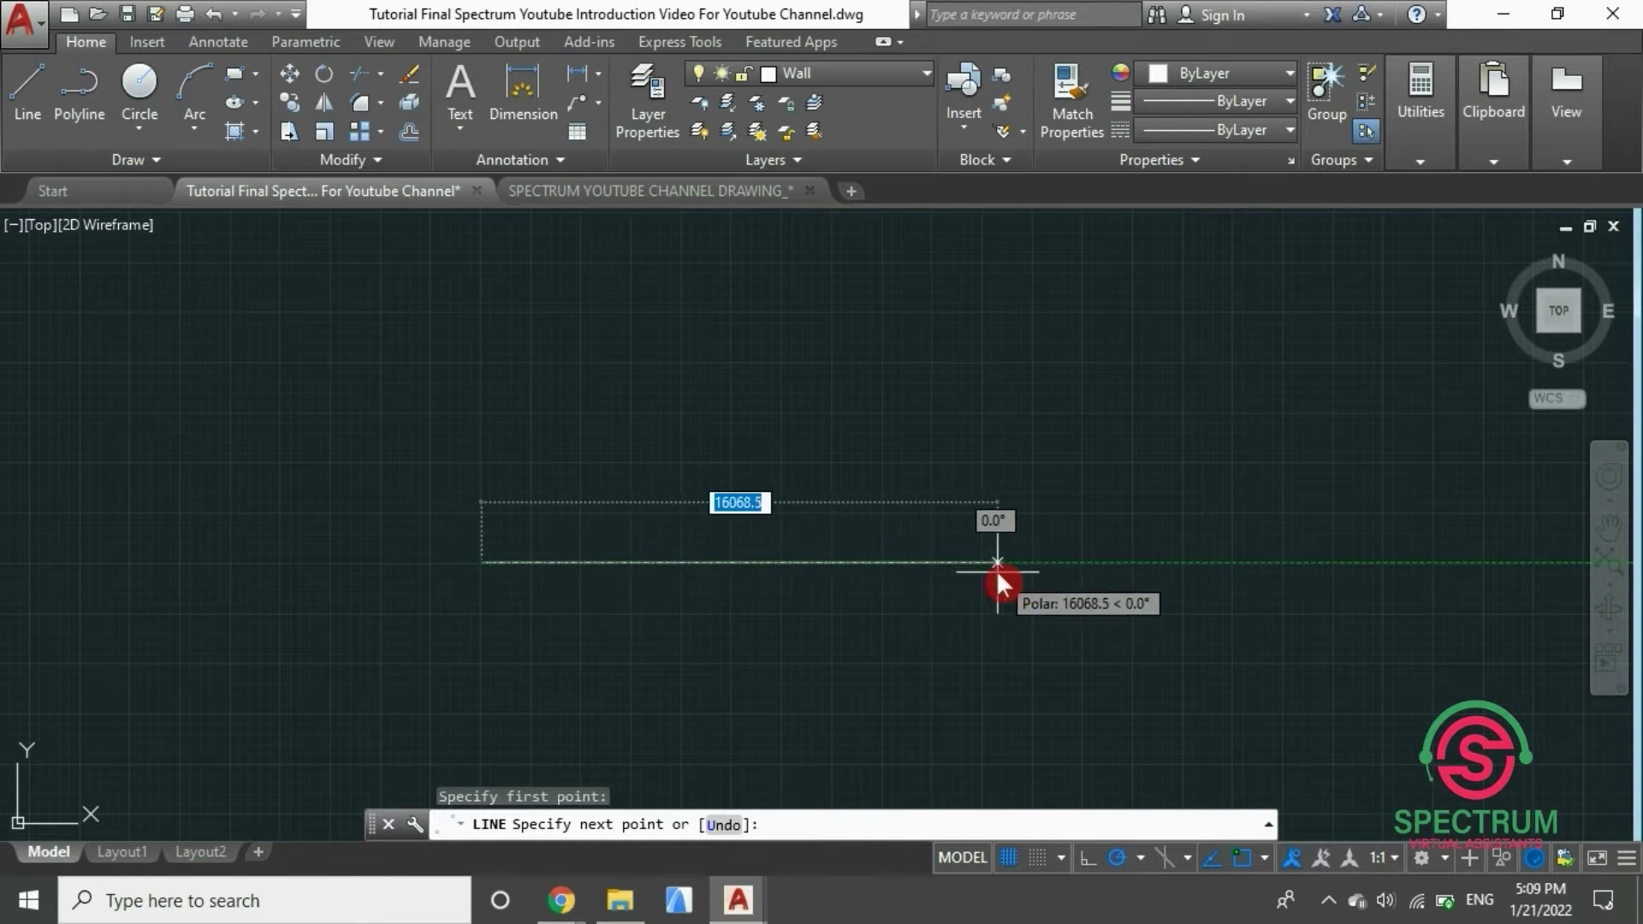
pyautogui.write('10')
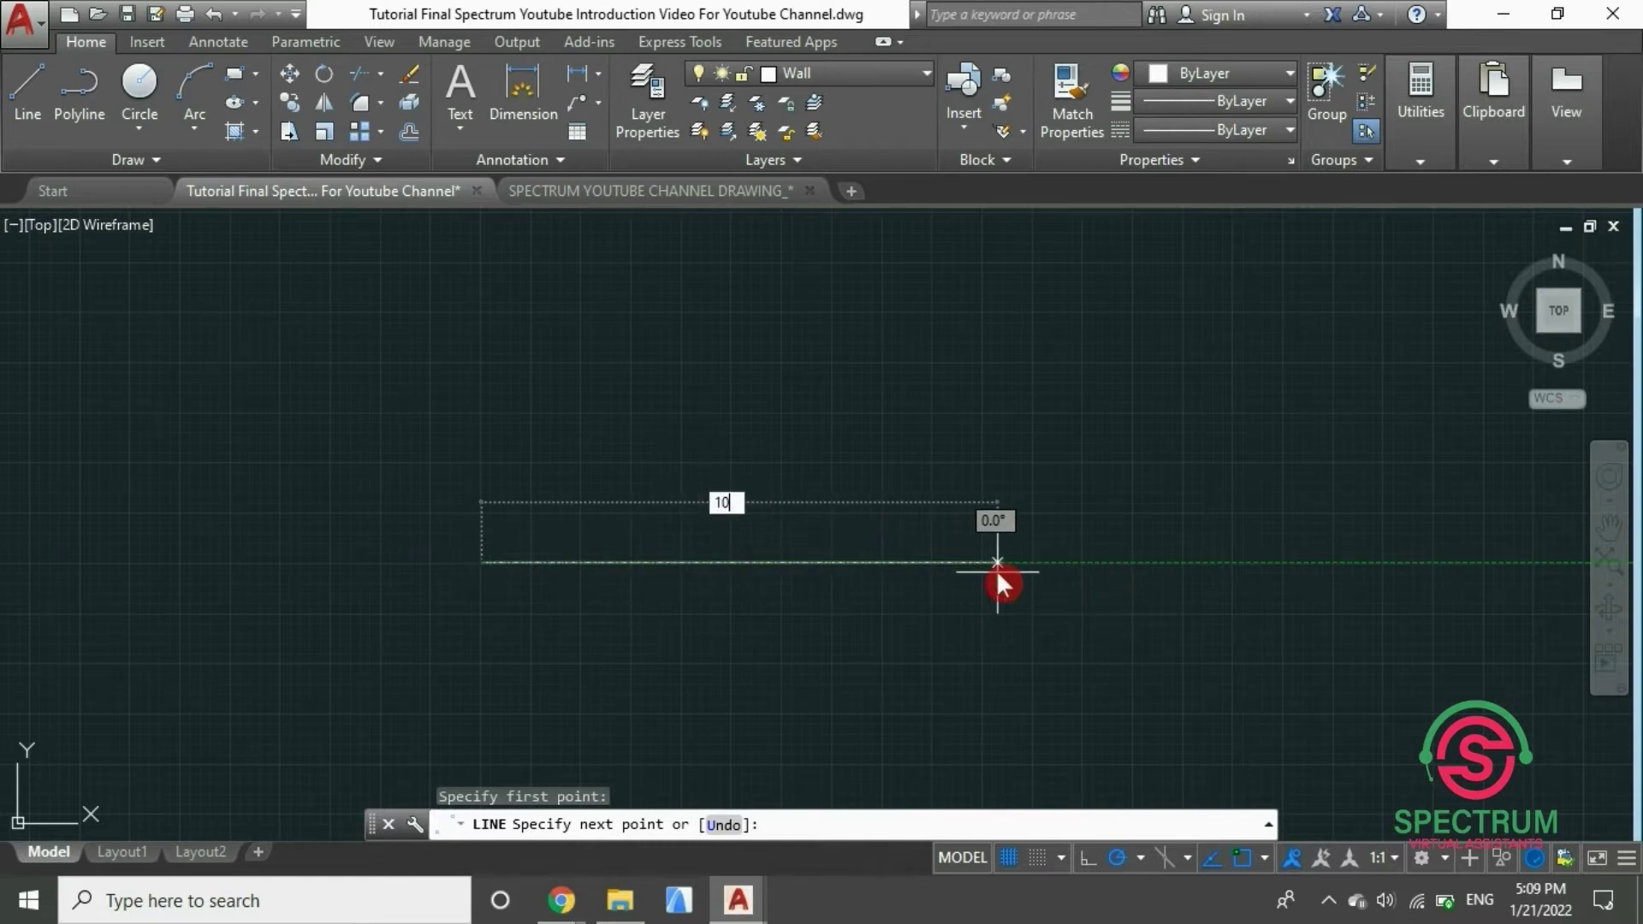
pyautogui.write('400')
pyautogui.press('Return')
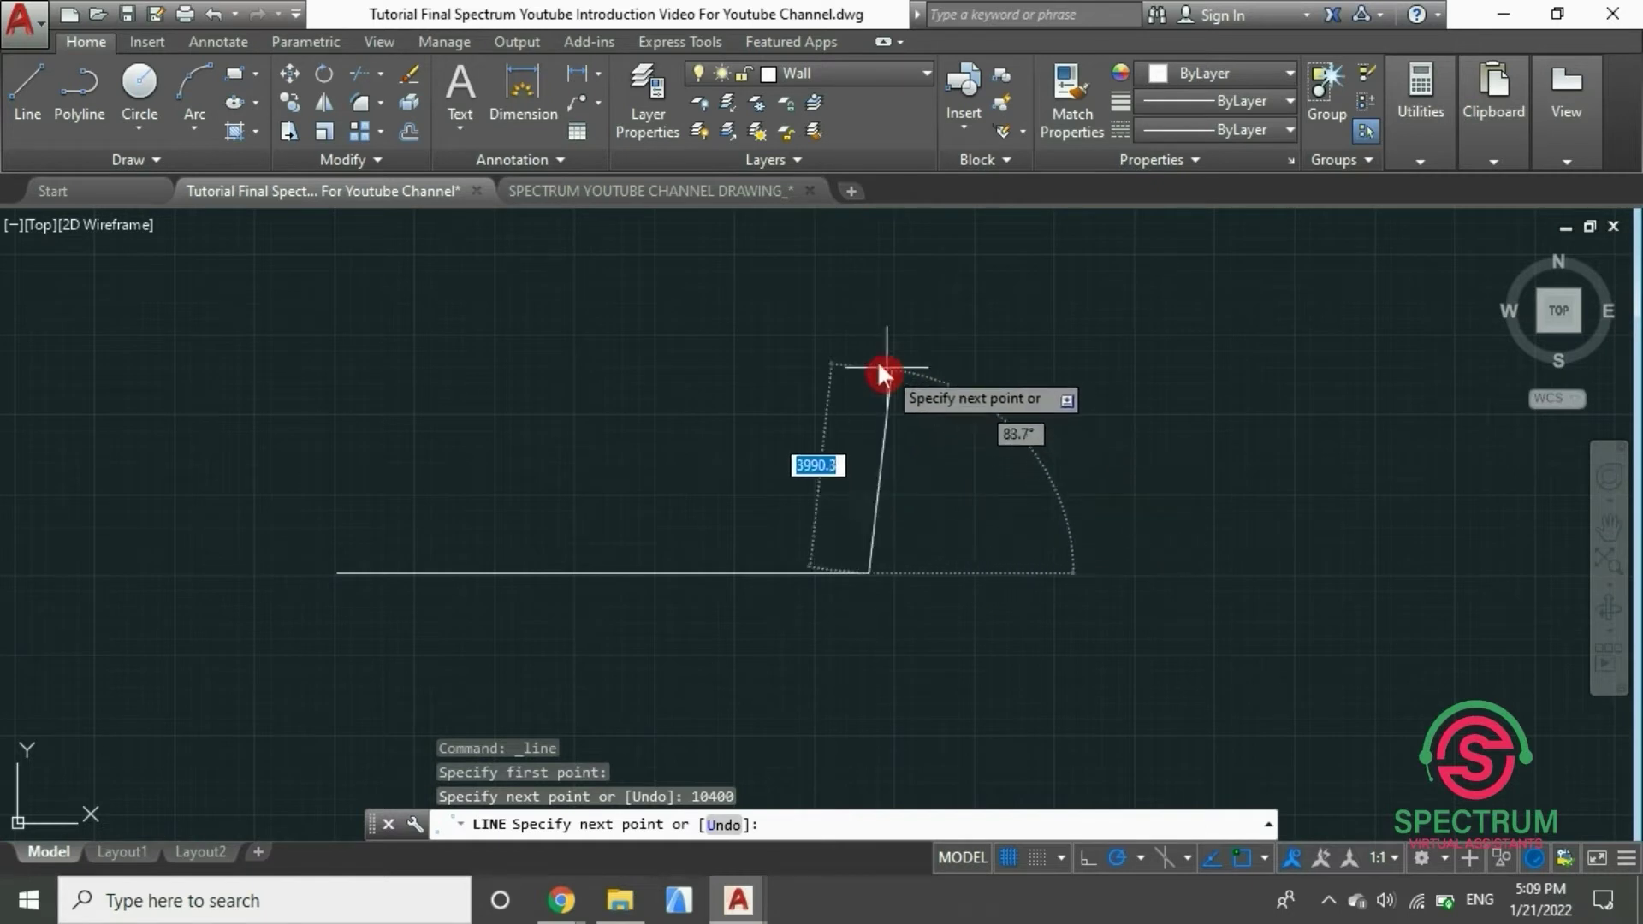
# Continue the wall outline 8600 vertically upward from the right end of the base line
pyautogui.scroll(-3, 865, 368)
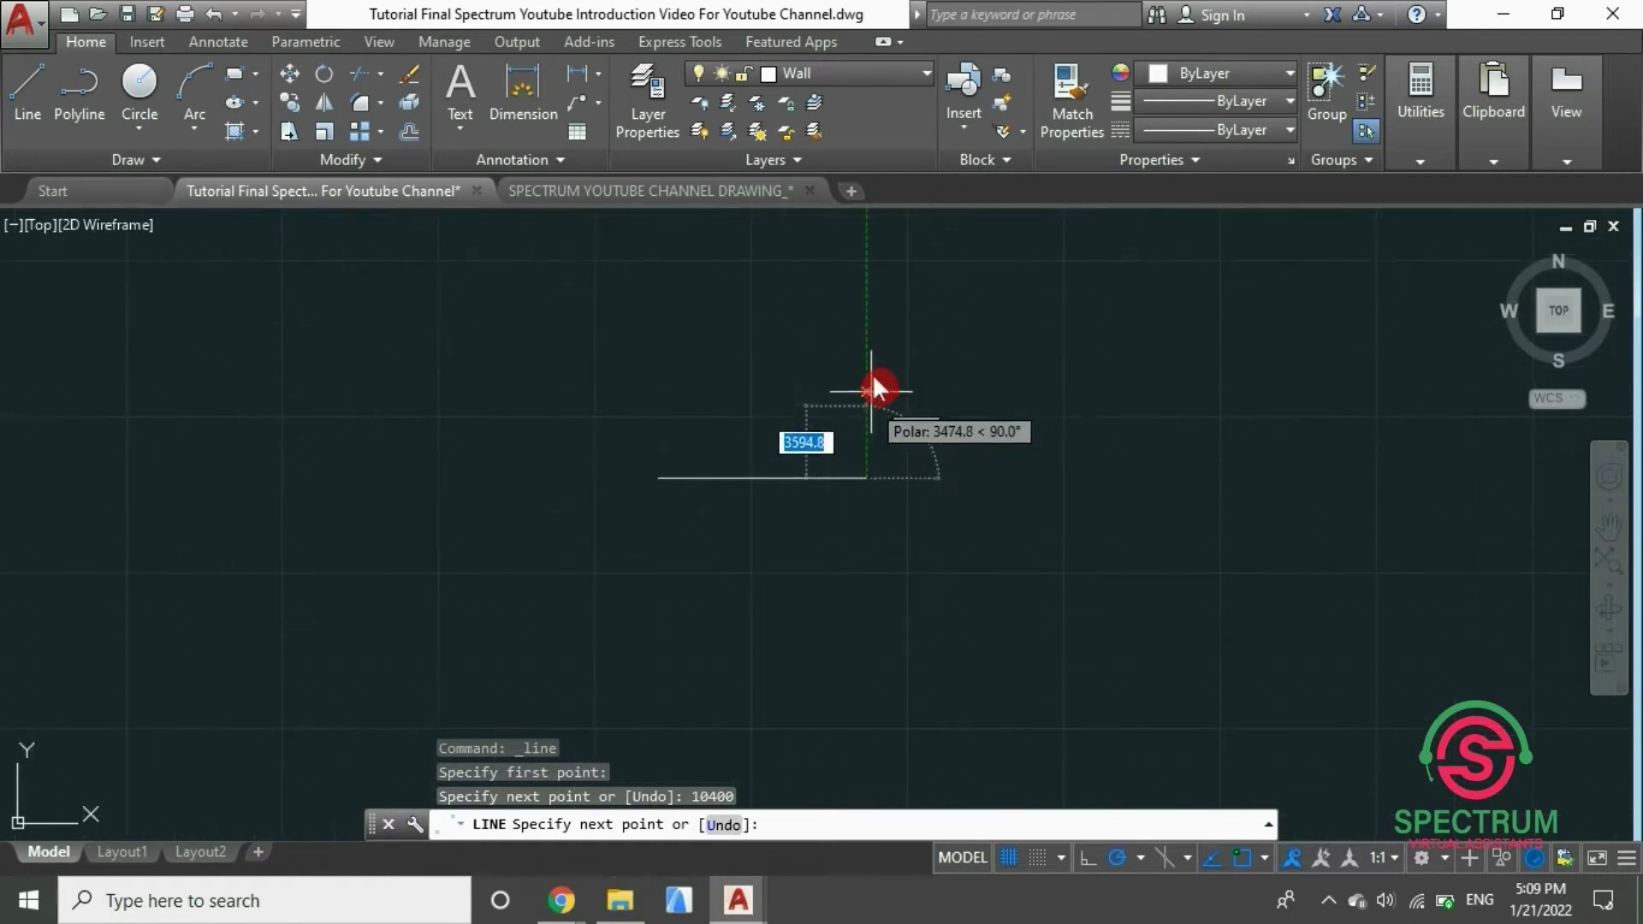
pyautogui.scroll(3, 863, 294)
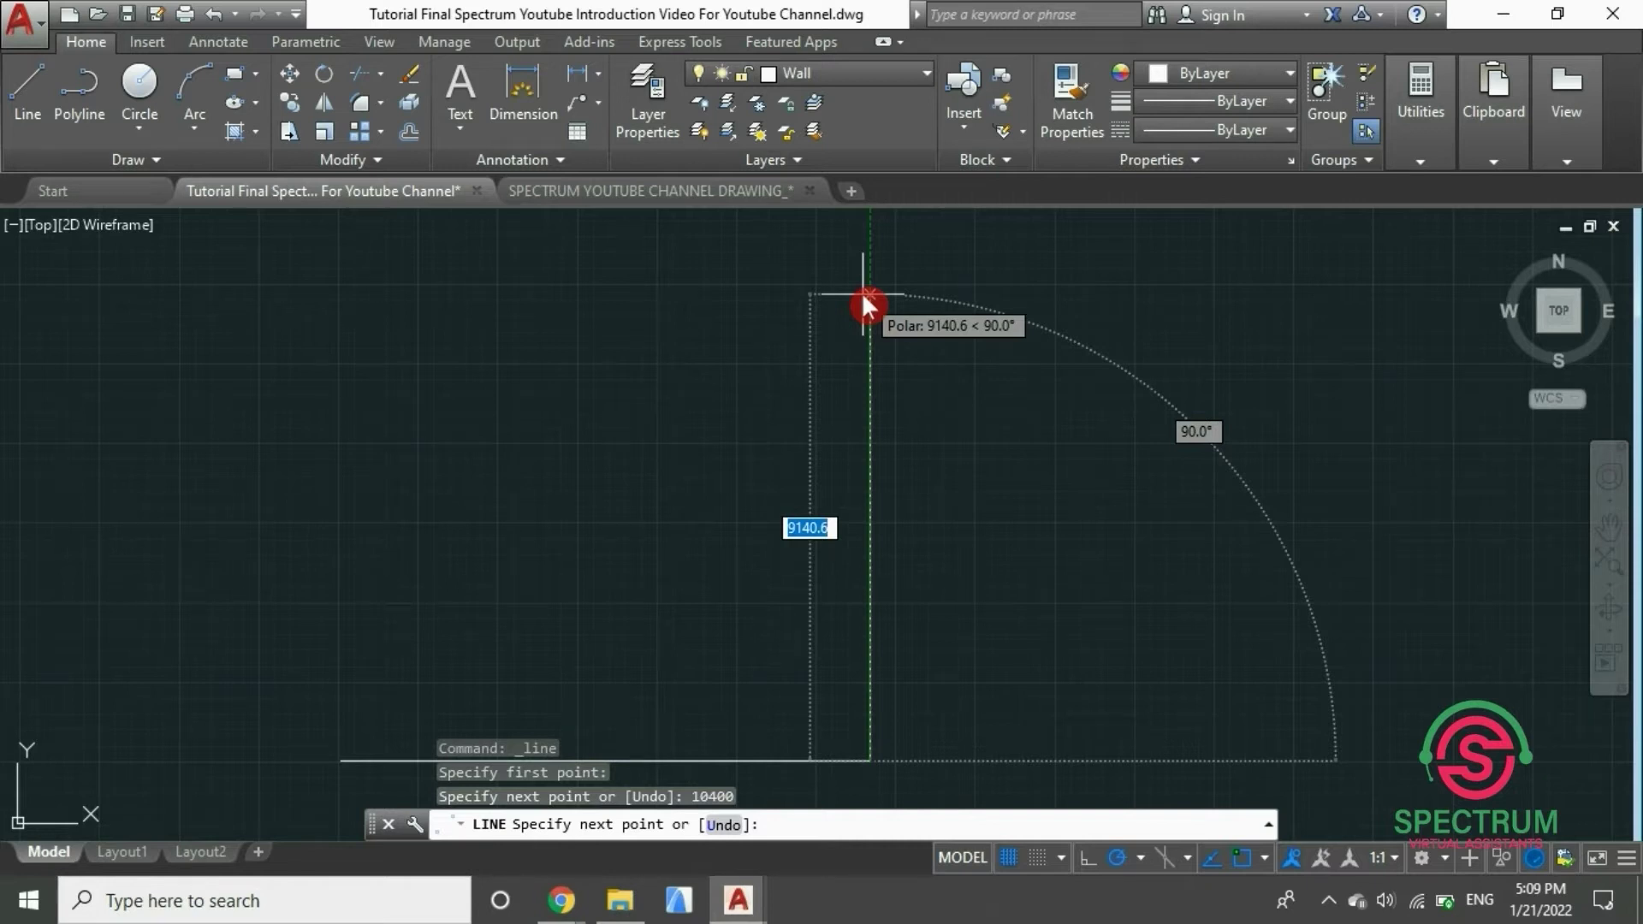
pyautogui.write('8600')
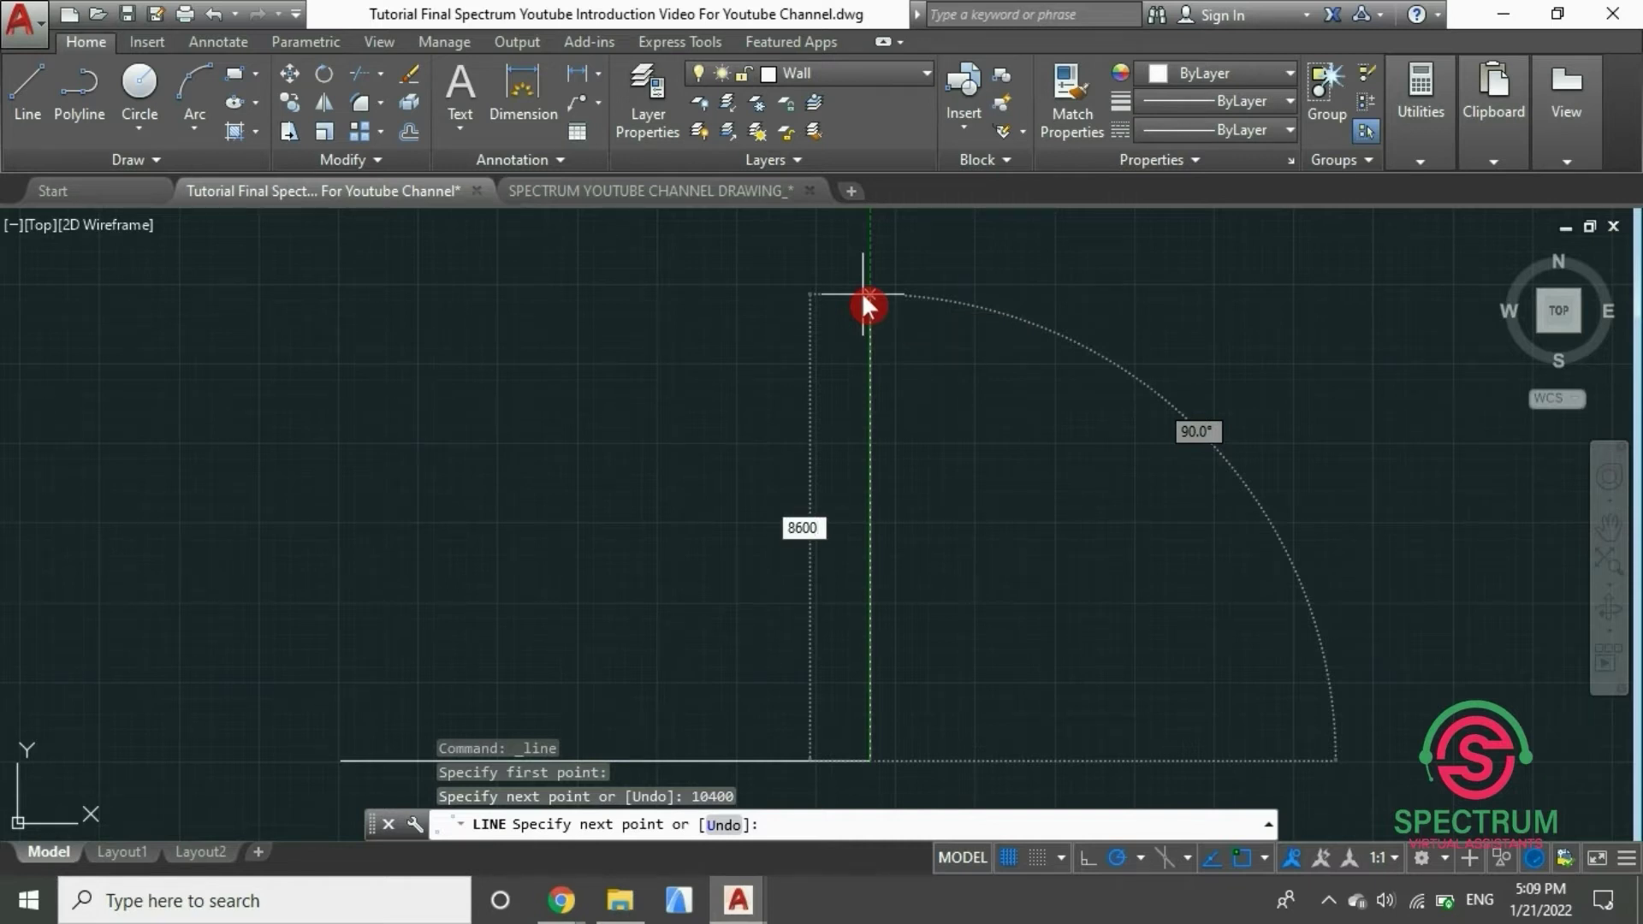
pyautogui.press('Return')
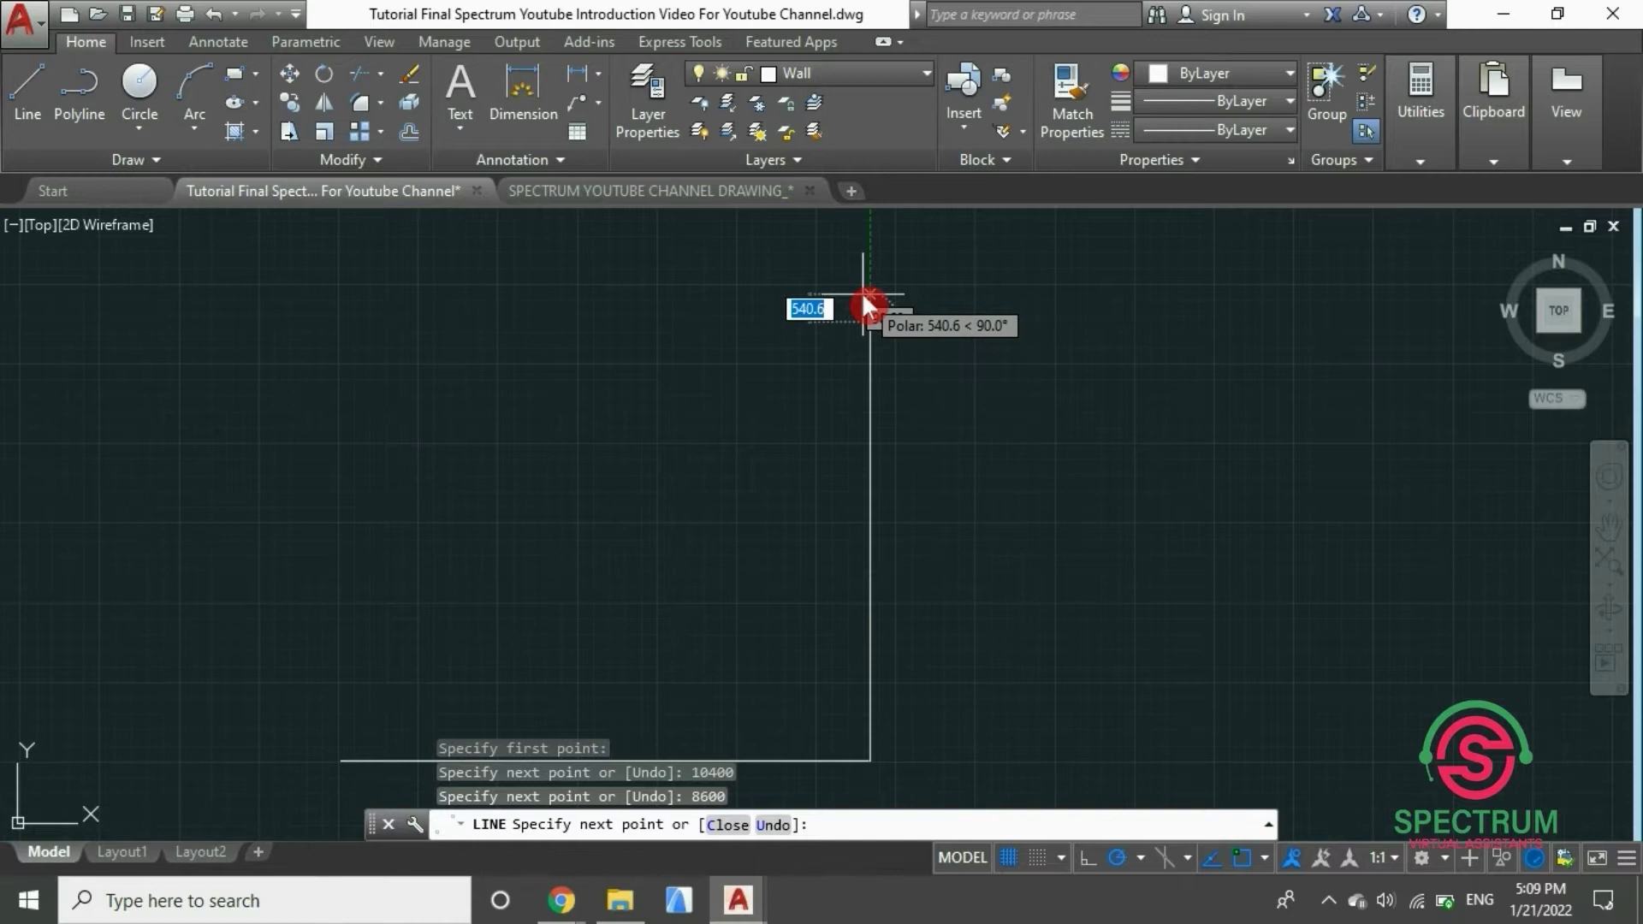
# Continue the wall outline 4500 horizontally to the left from the upper right corner
pyautogui.scroll(-2, 861, 303)
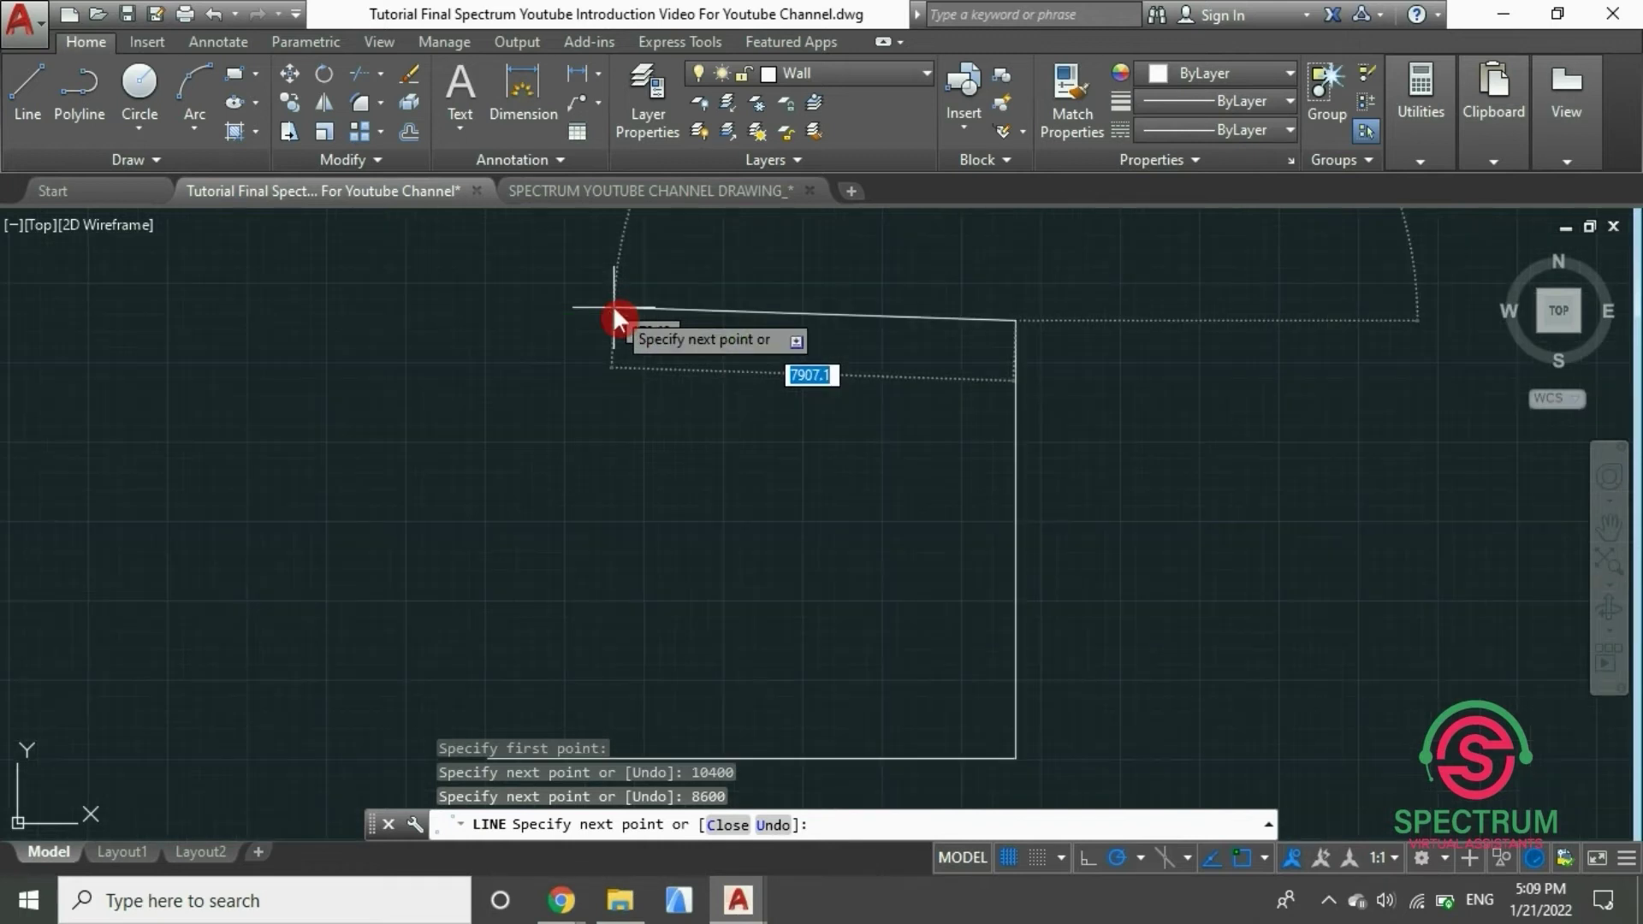
pyautogui.scroll(2, 613, 317)
pyautogui.scroll(1, 605, 327)
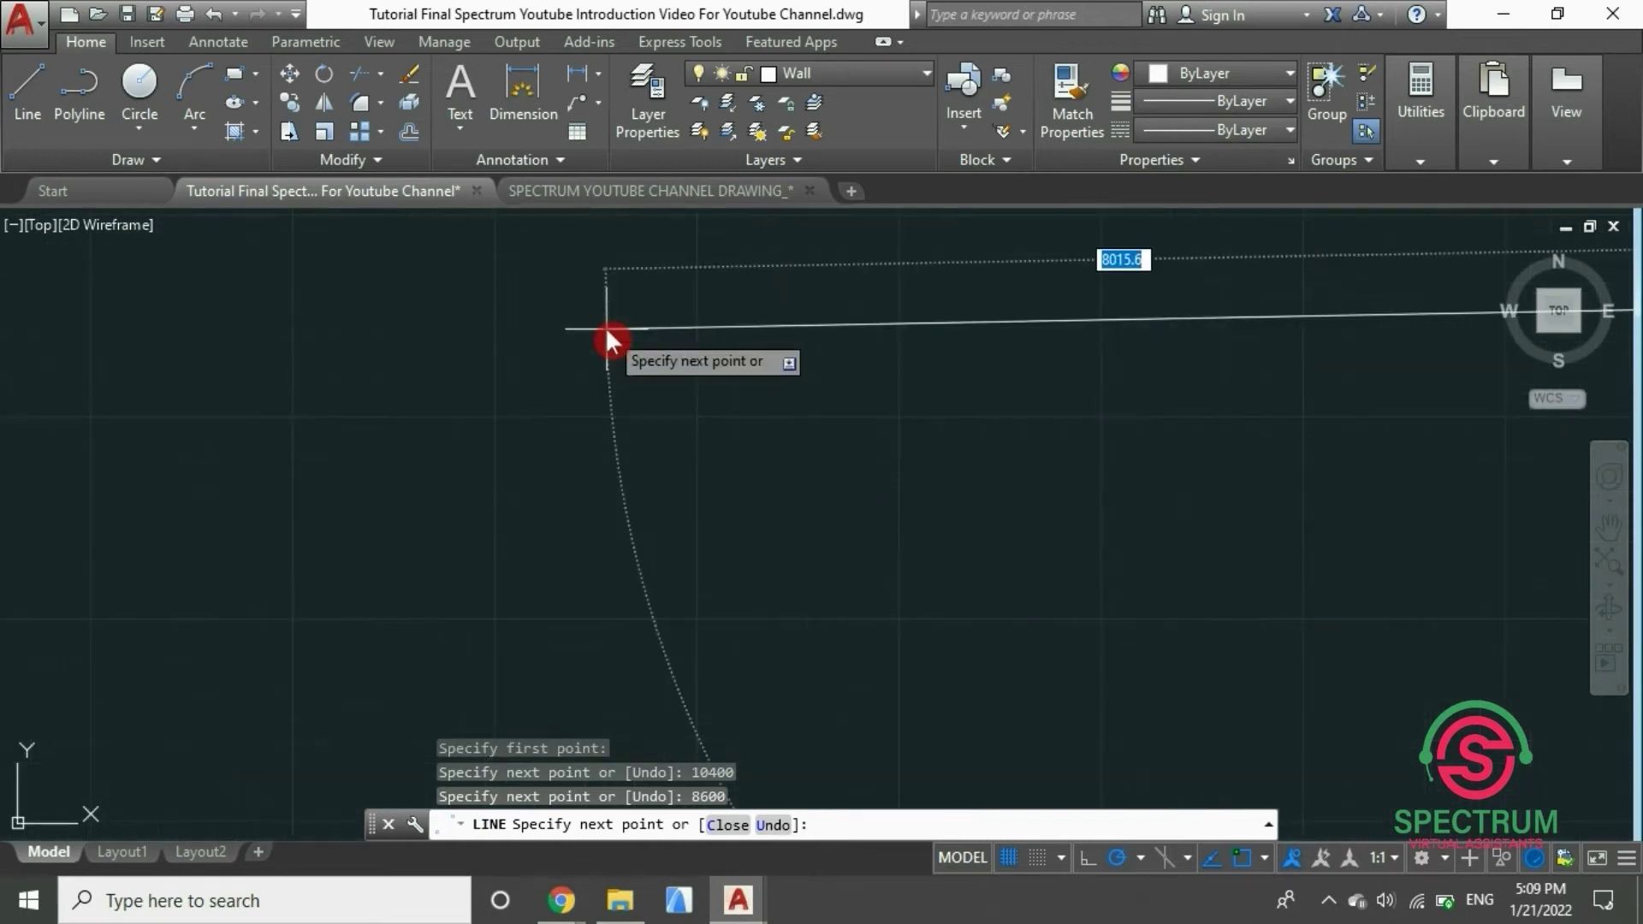
pyautogui.scroll(-3, 605, 327)
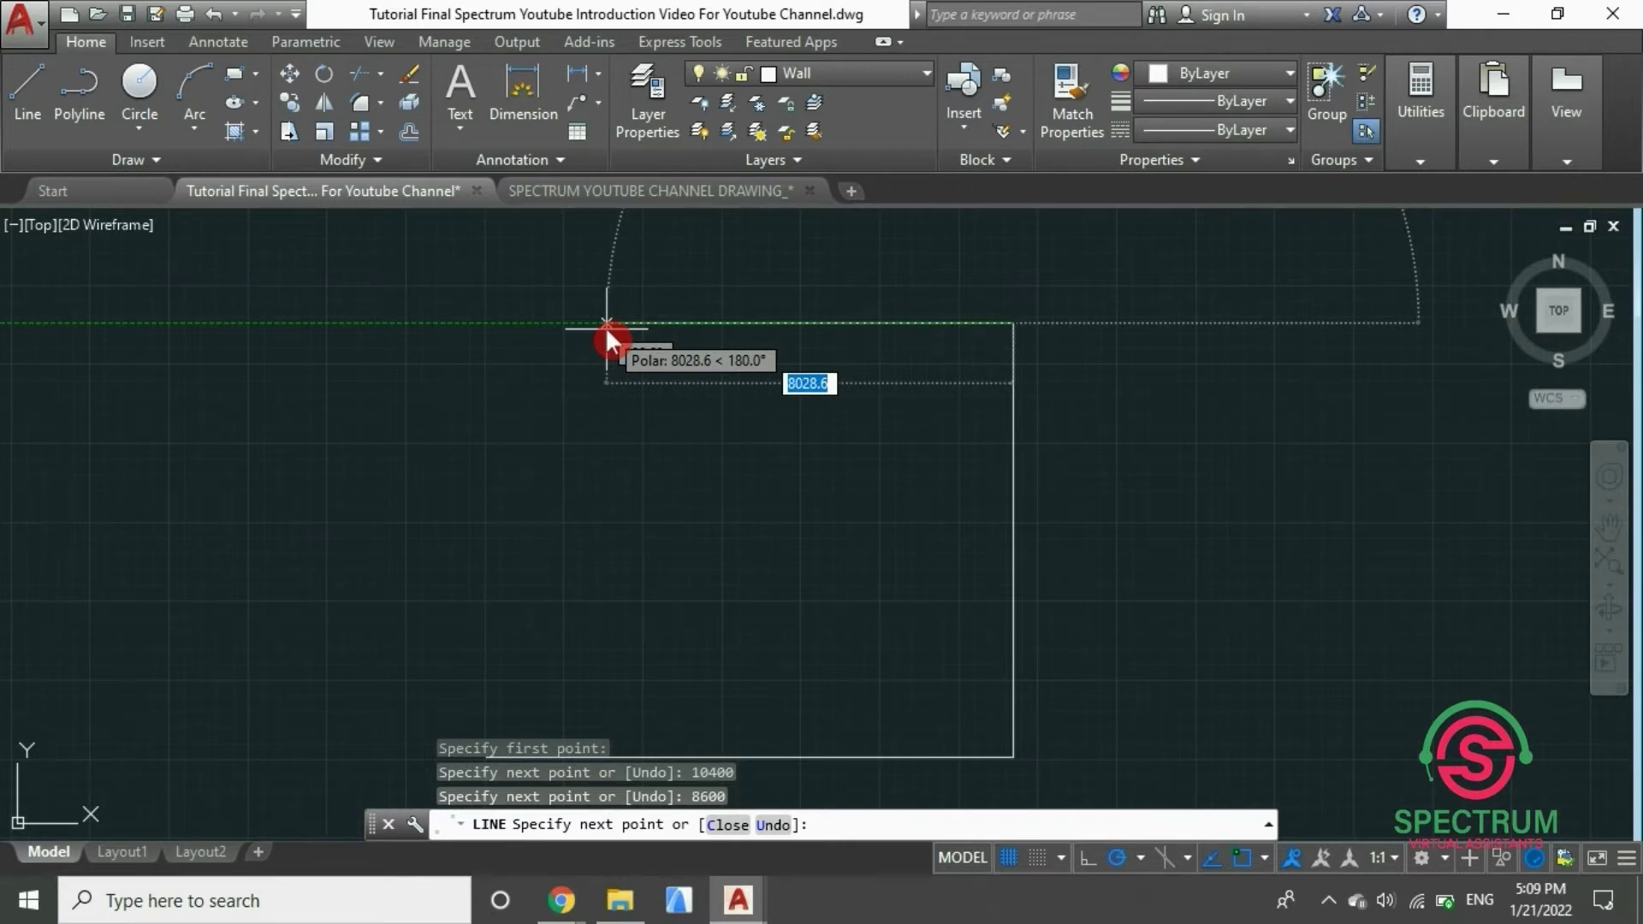
pyautogui.write('4500')
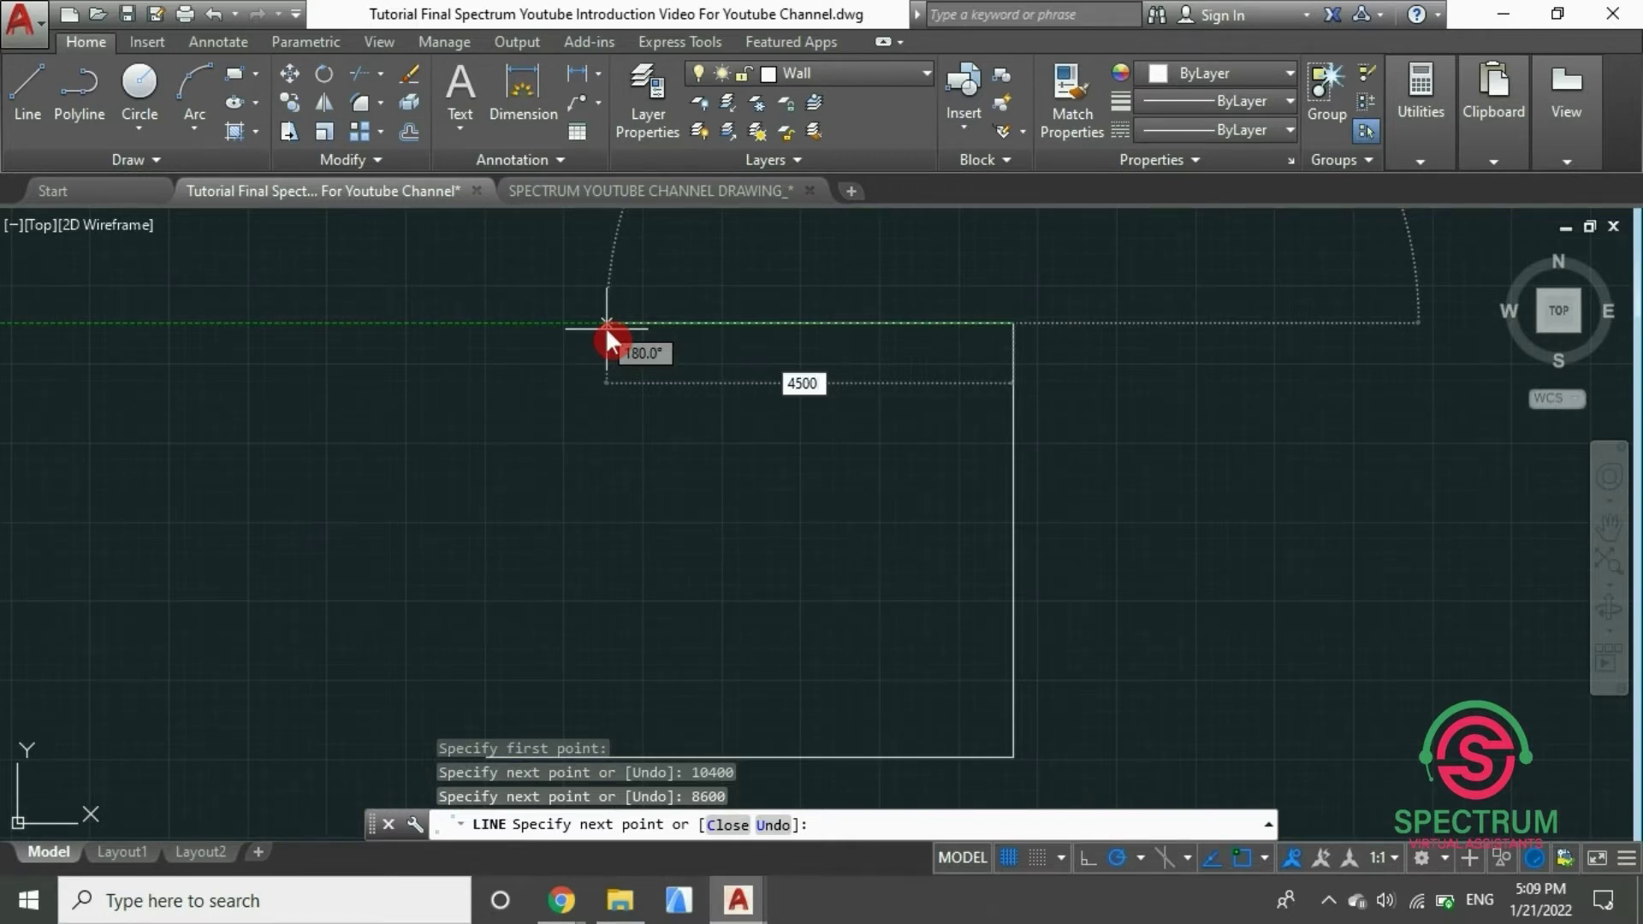
pyautogui.press('Return')
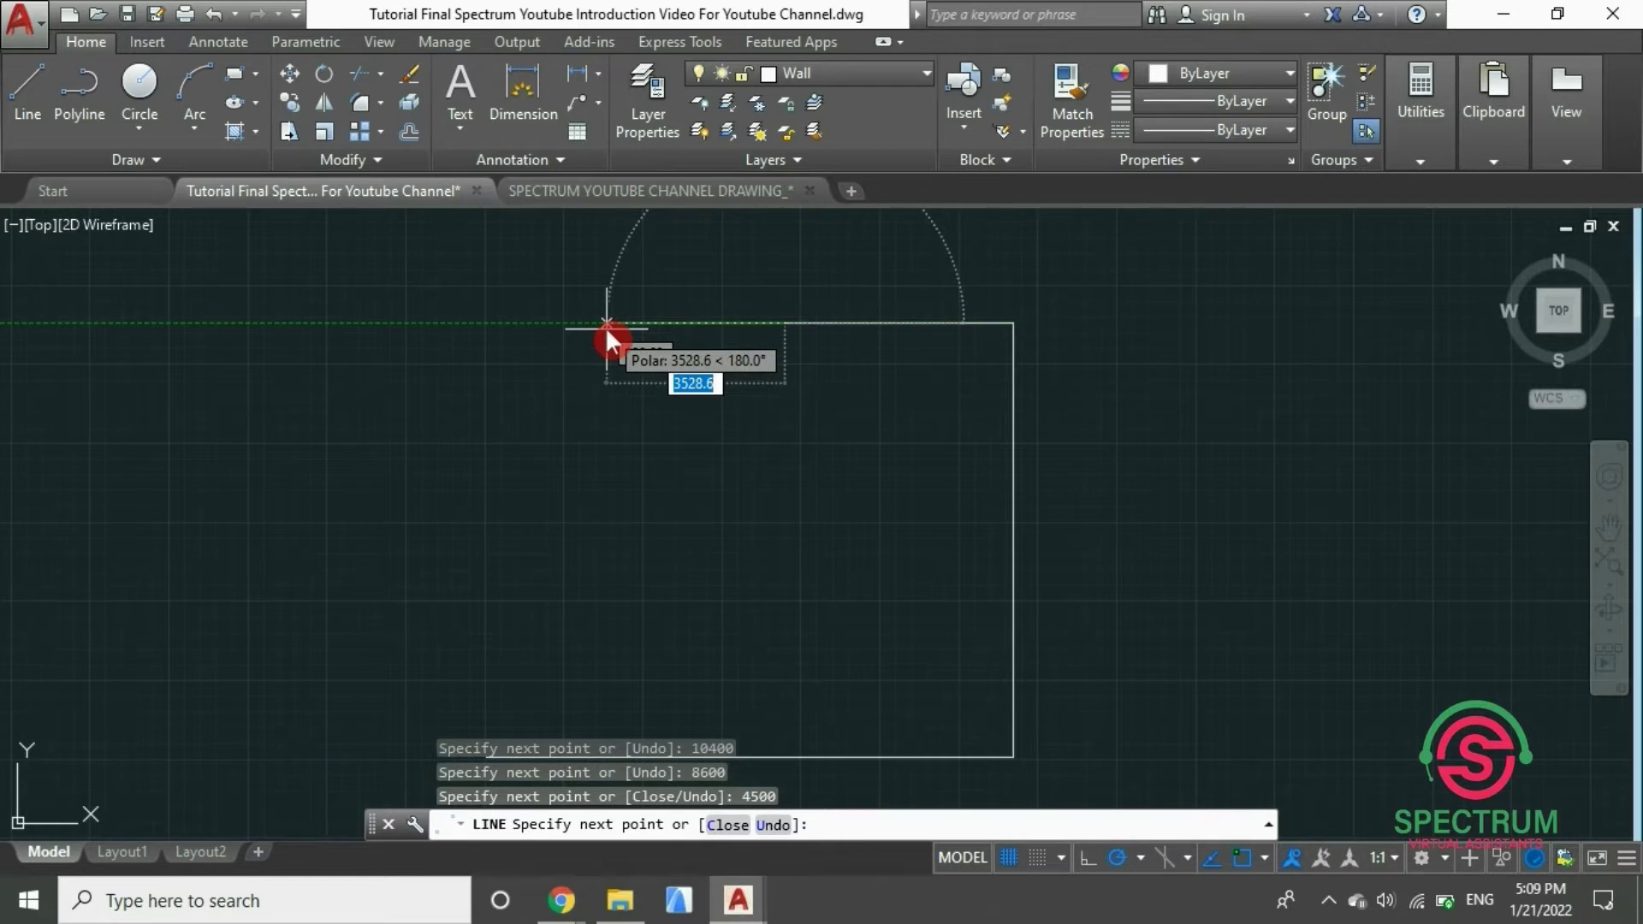
# Step the outline 1000 straight down and continue it 5900 horizontally to the left
pyautogui.scroll(-2, 777, 476)
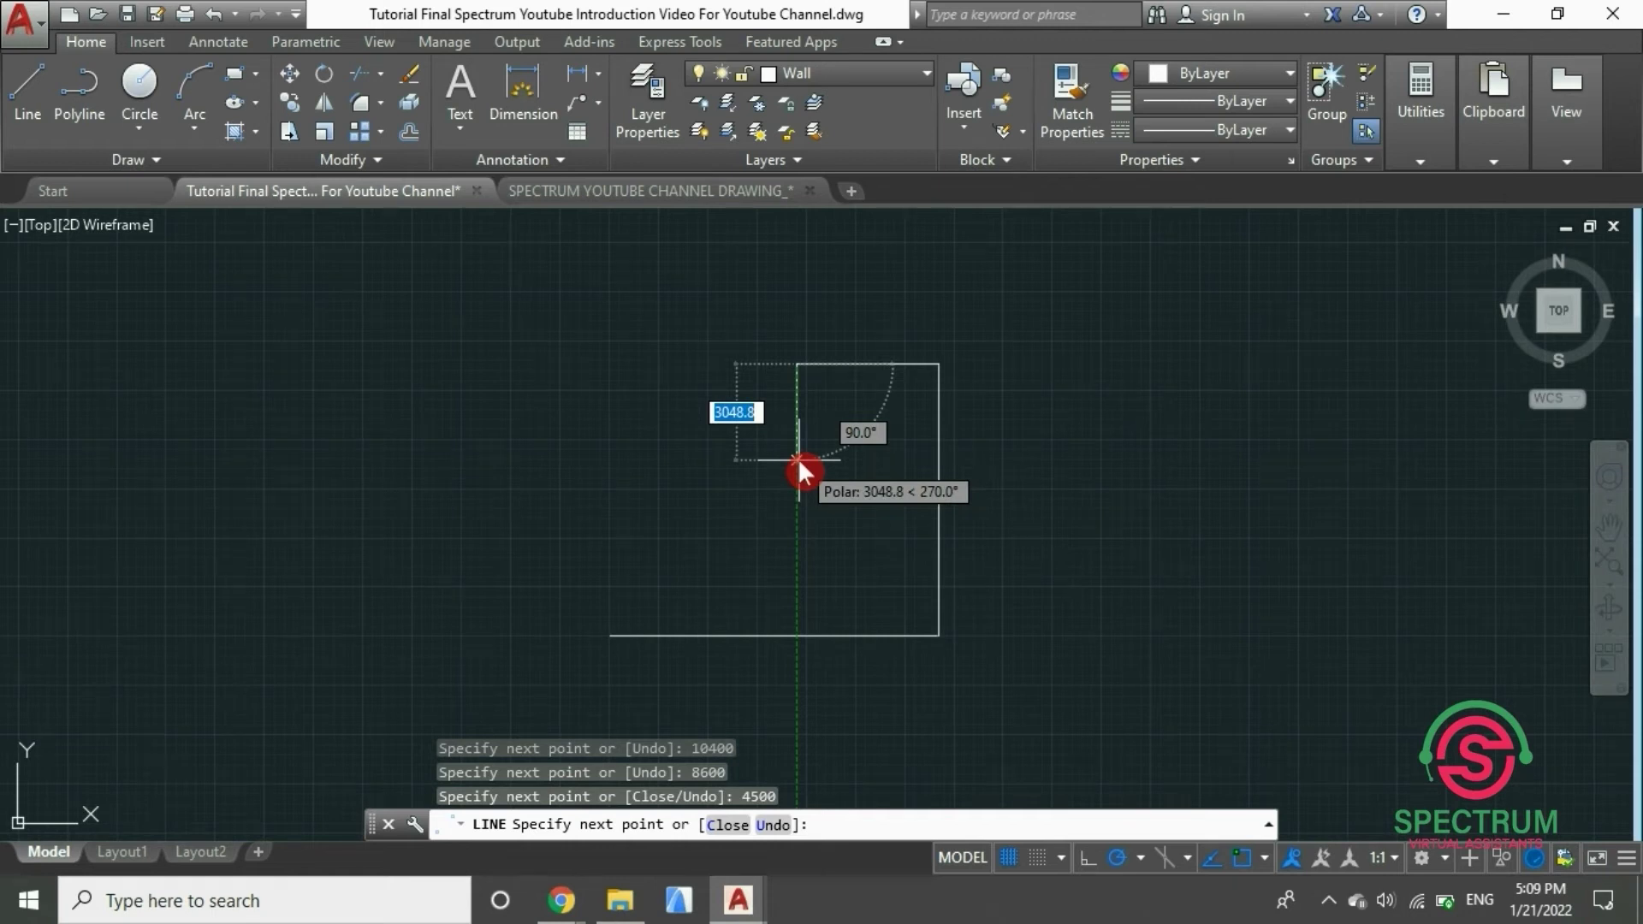
pyautogui.write('1000')
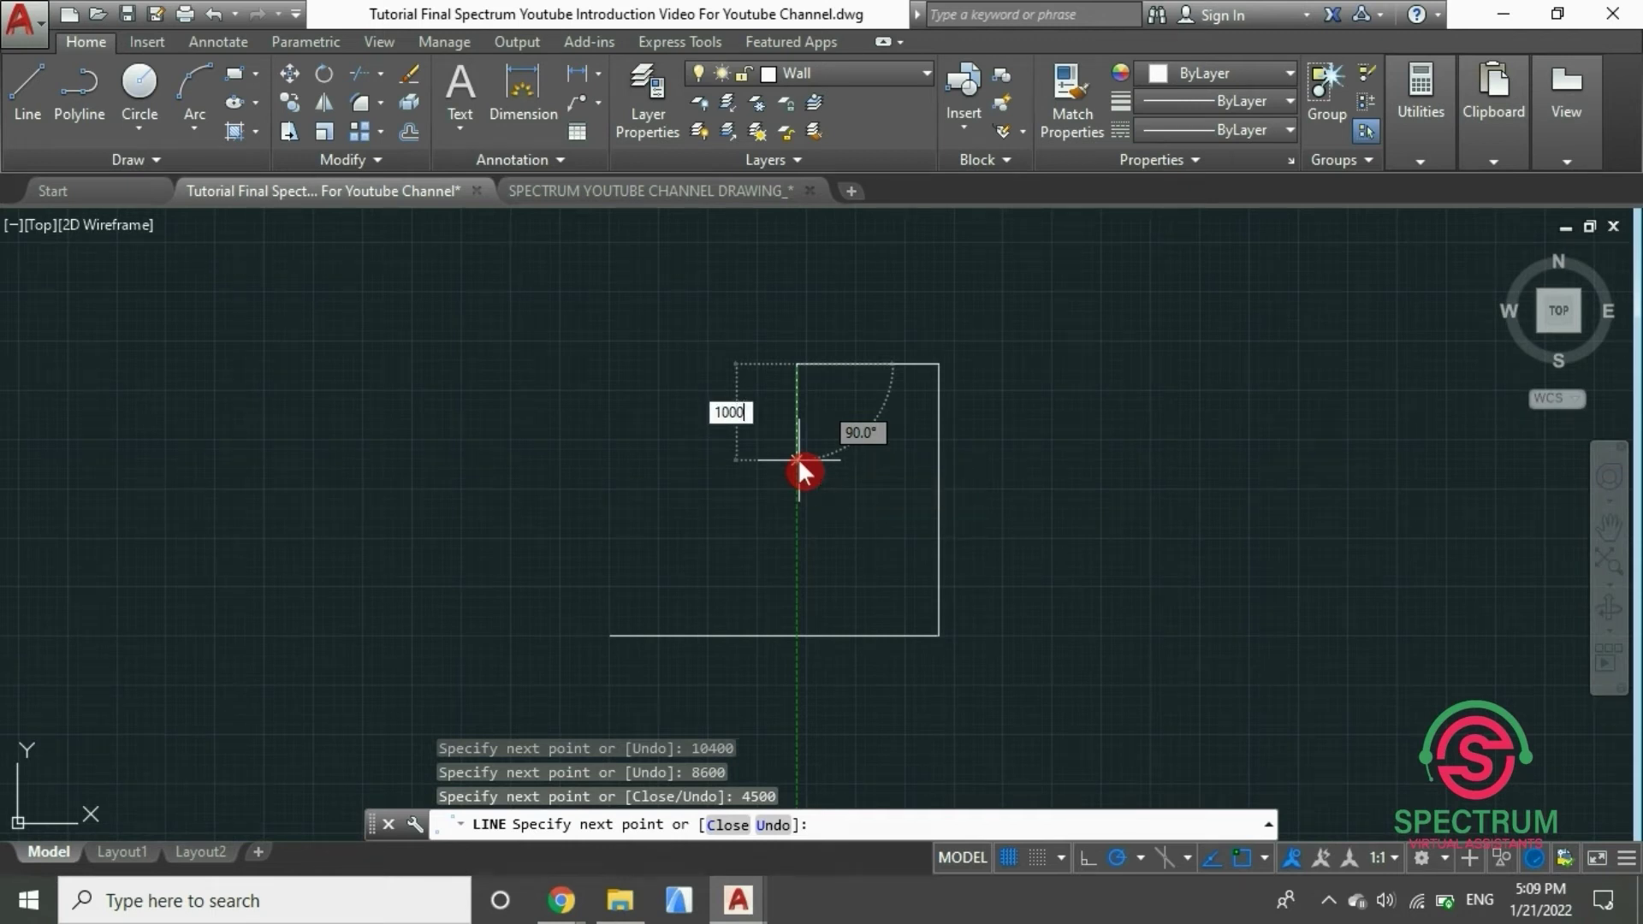
pyautogui.press('Return')
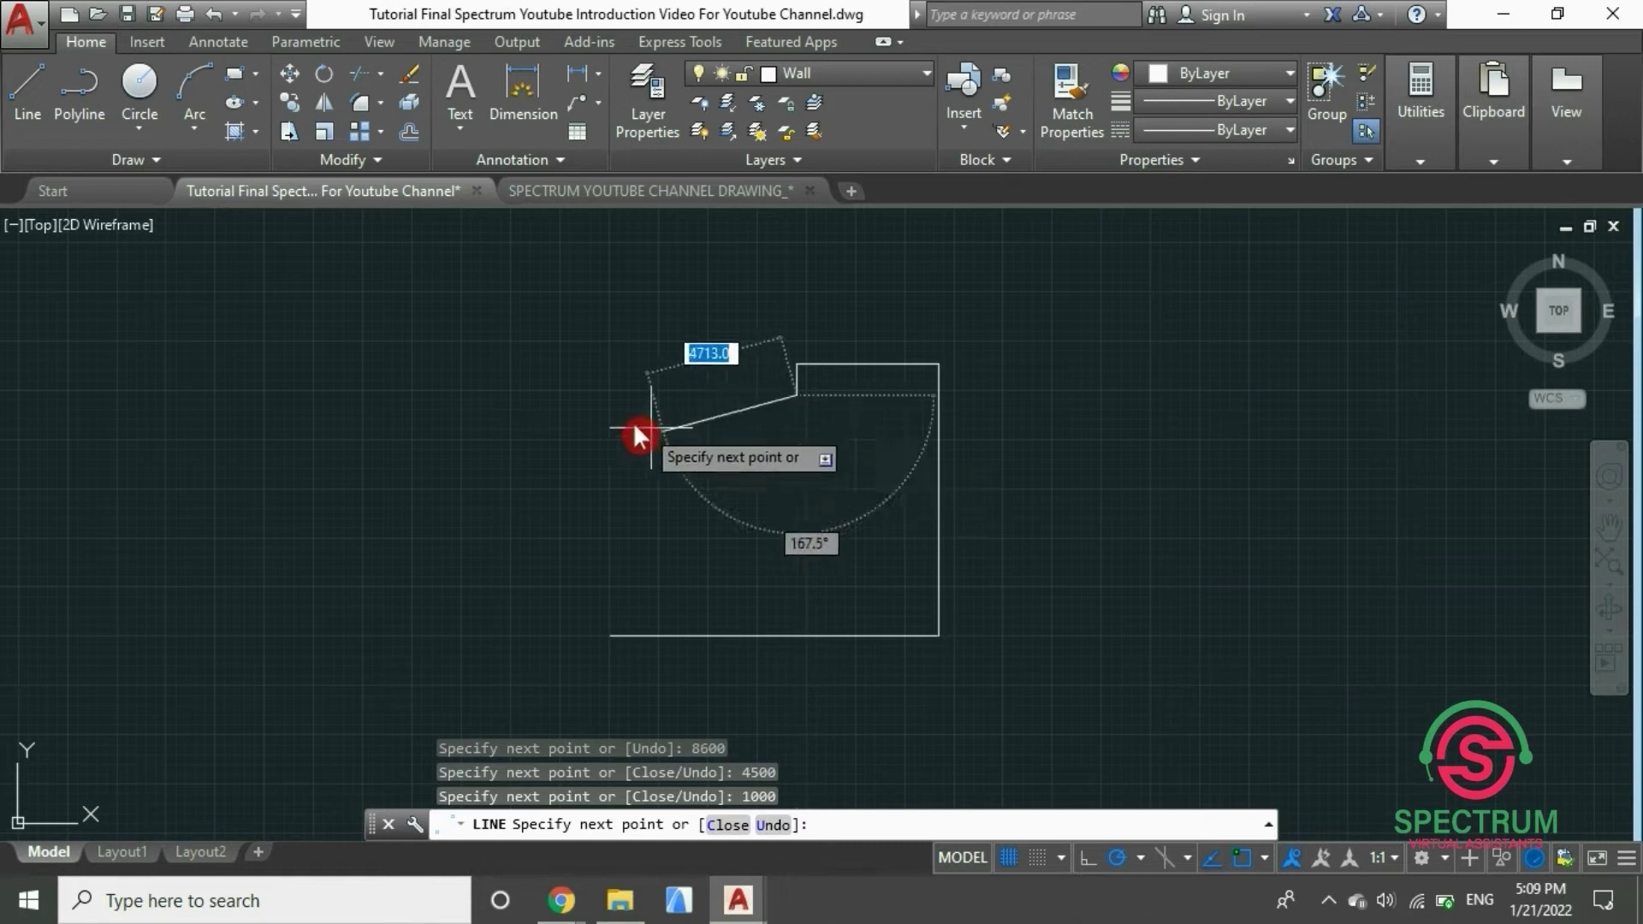
pyautogui.scroll(2, 579, 404)
pyautogui.scroll(-1, 572, 403)
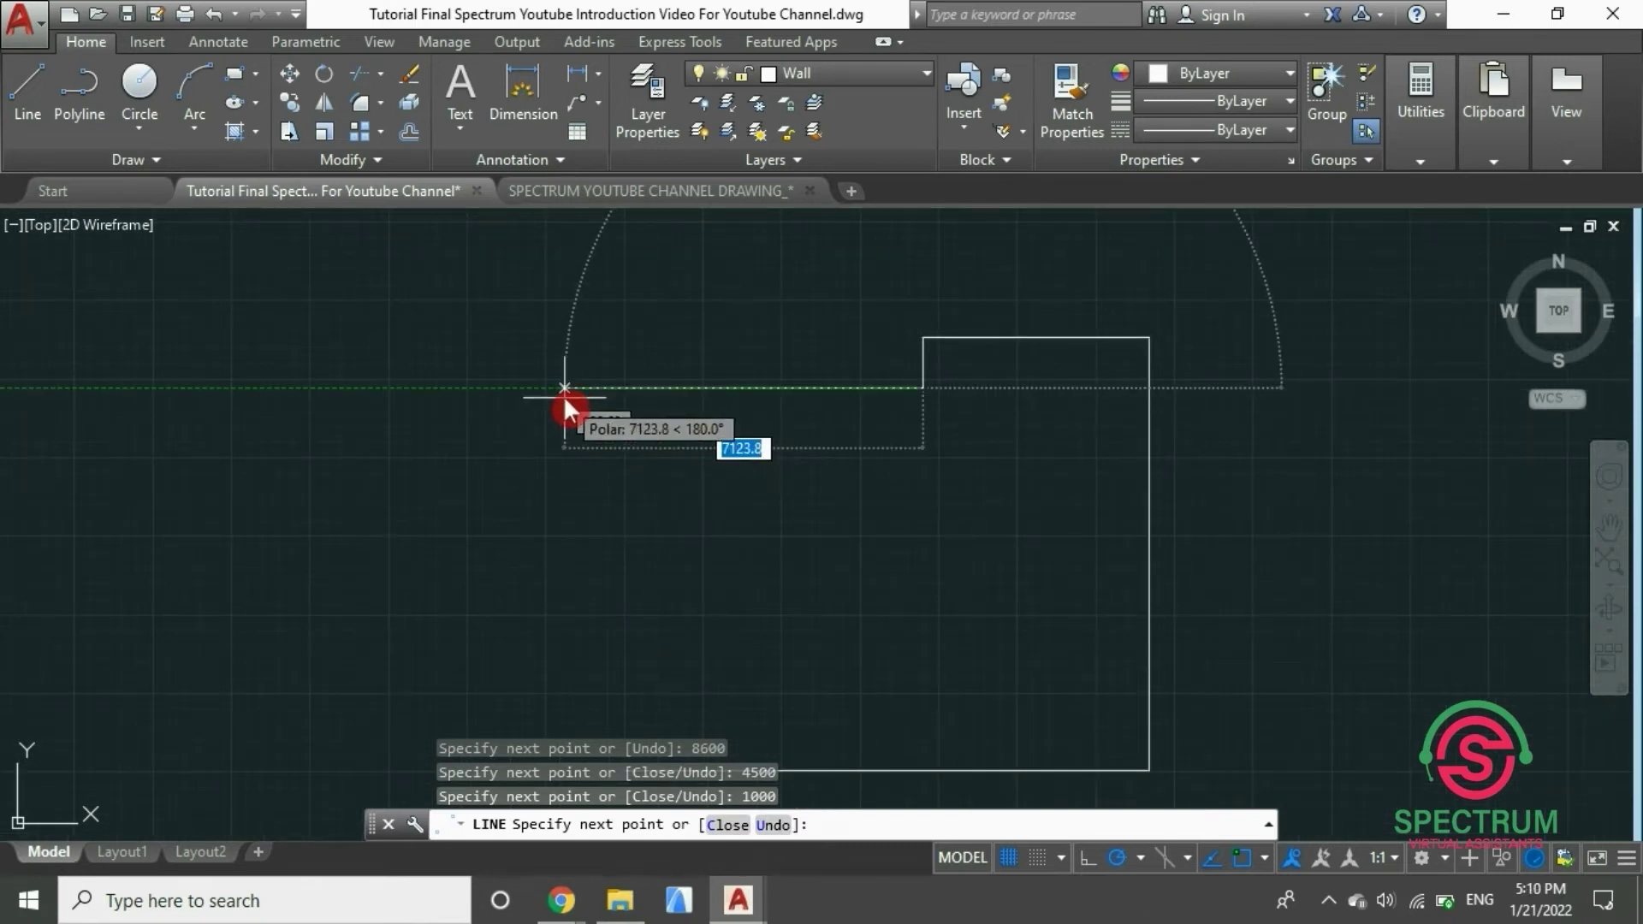
pyautogui.write('5900')
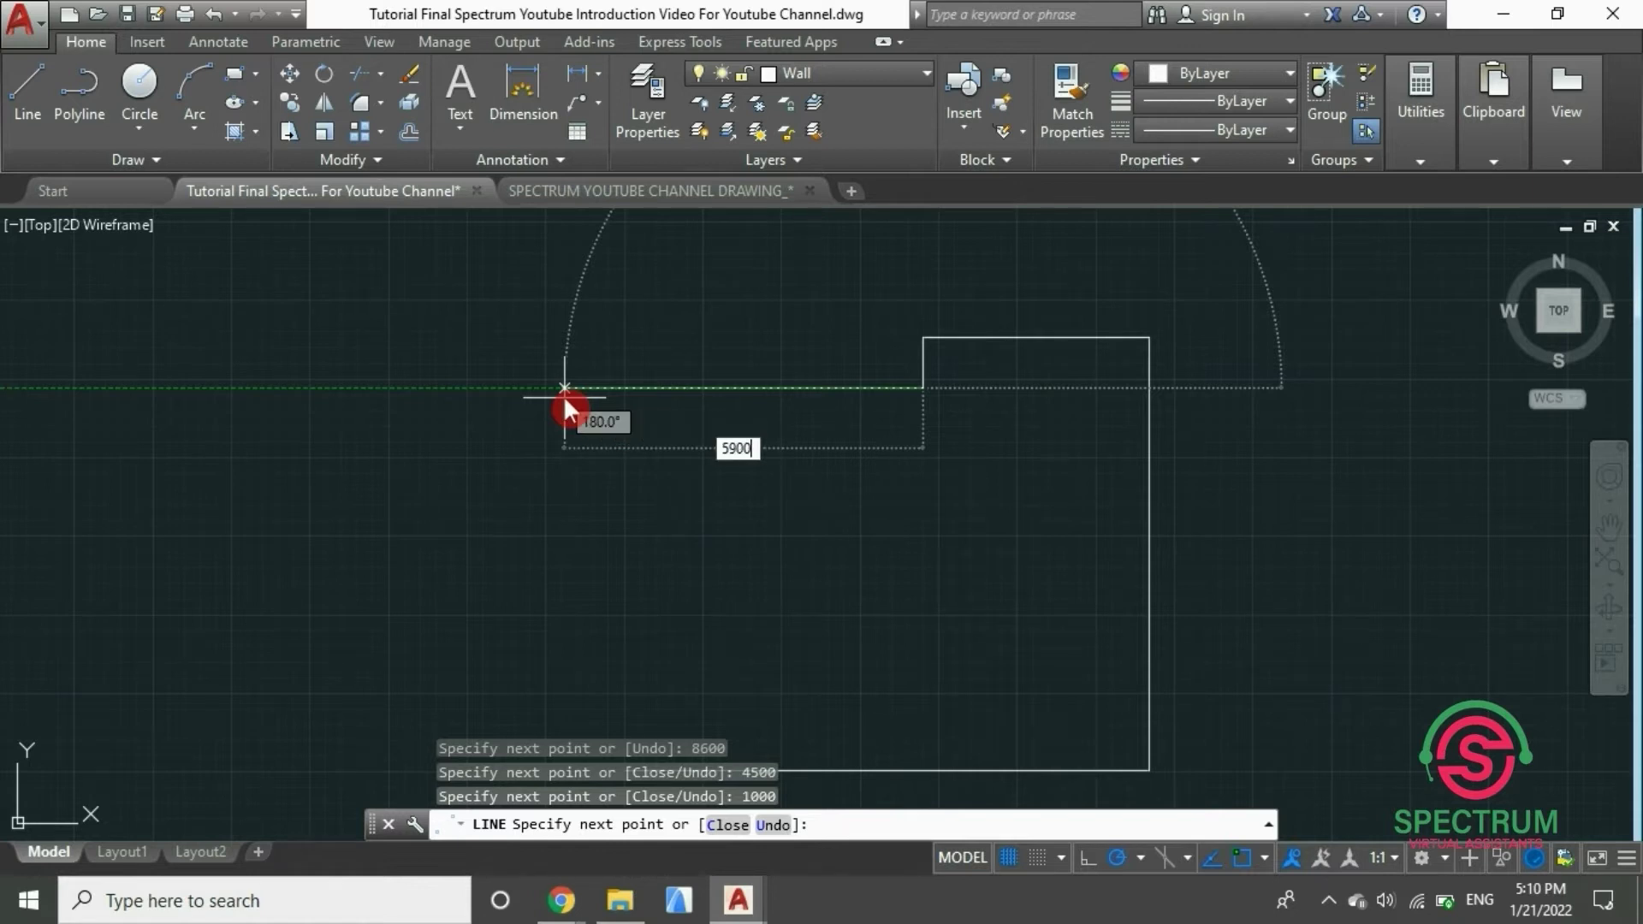
pyautogui.press('Return')
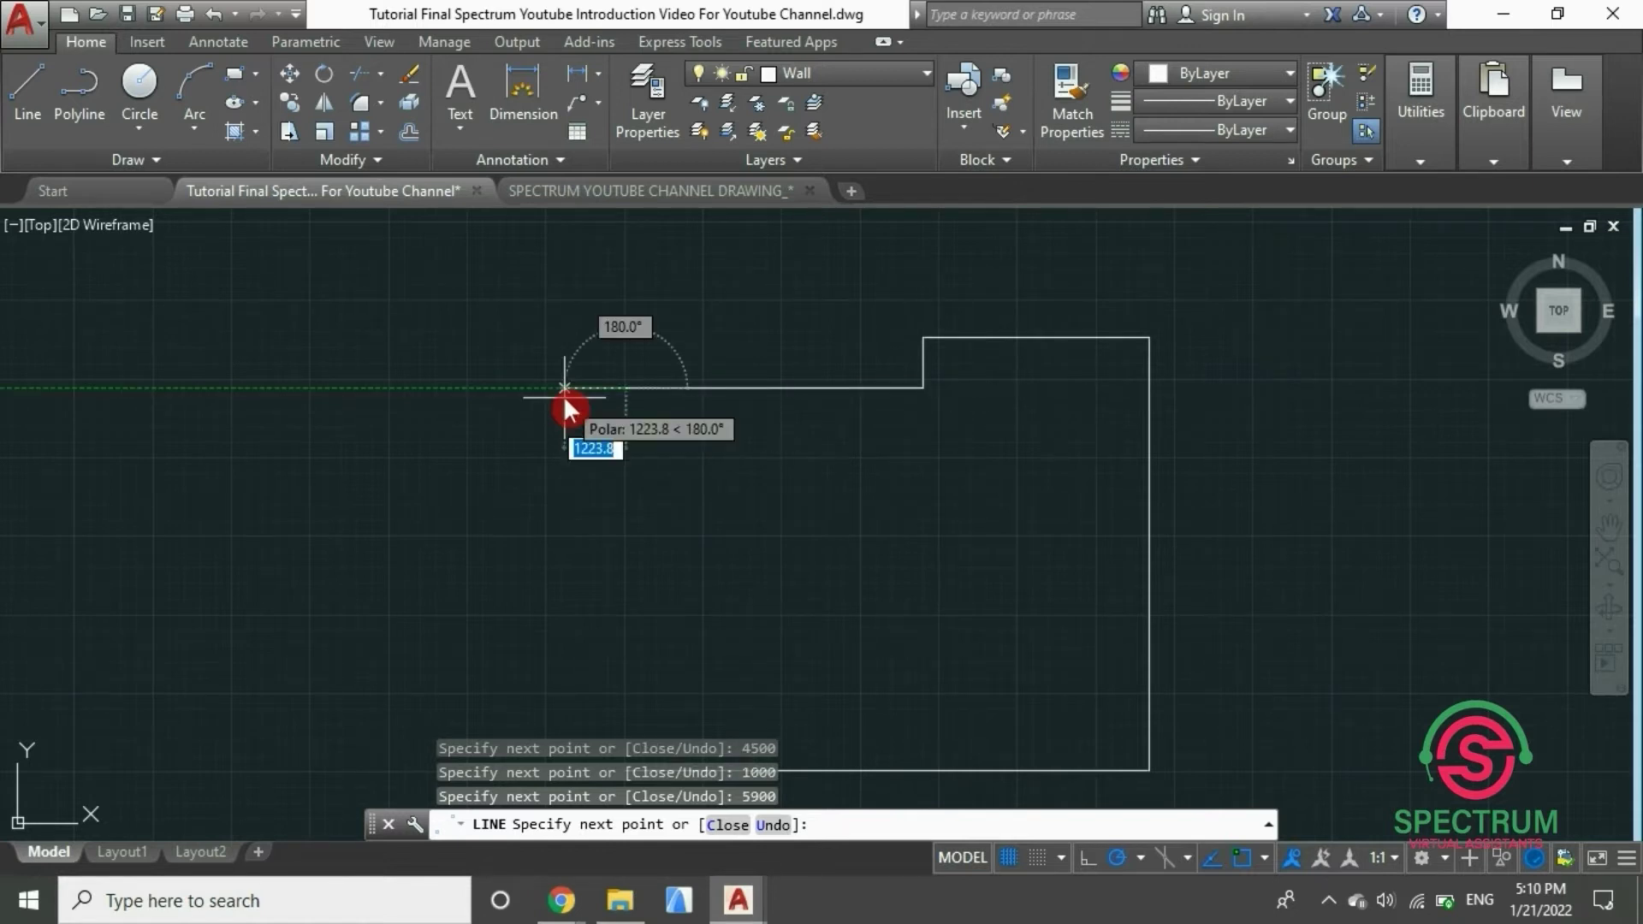
# Continue the wall outline 3400 straight down to form the upper part of the left side
pyautogui.scroll(-2, 582, 370)
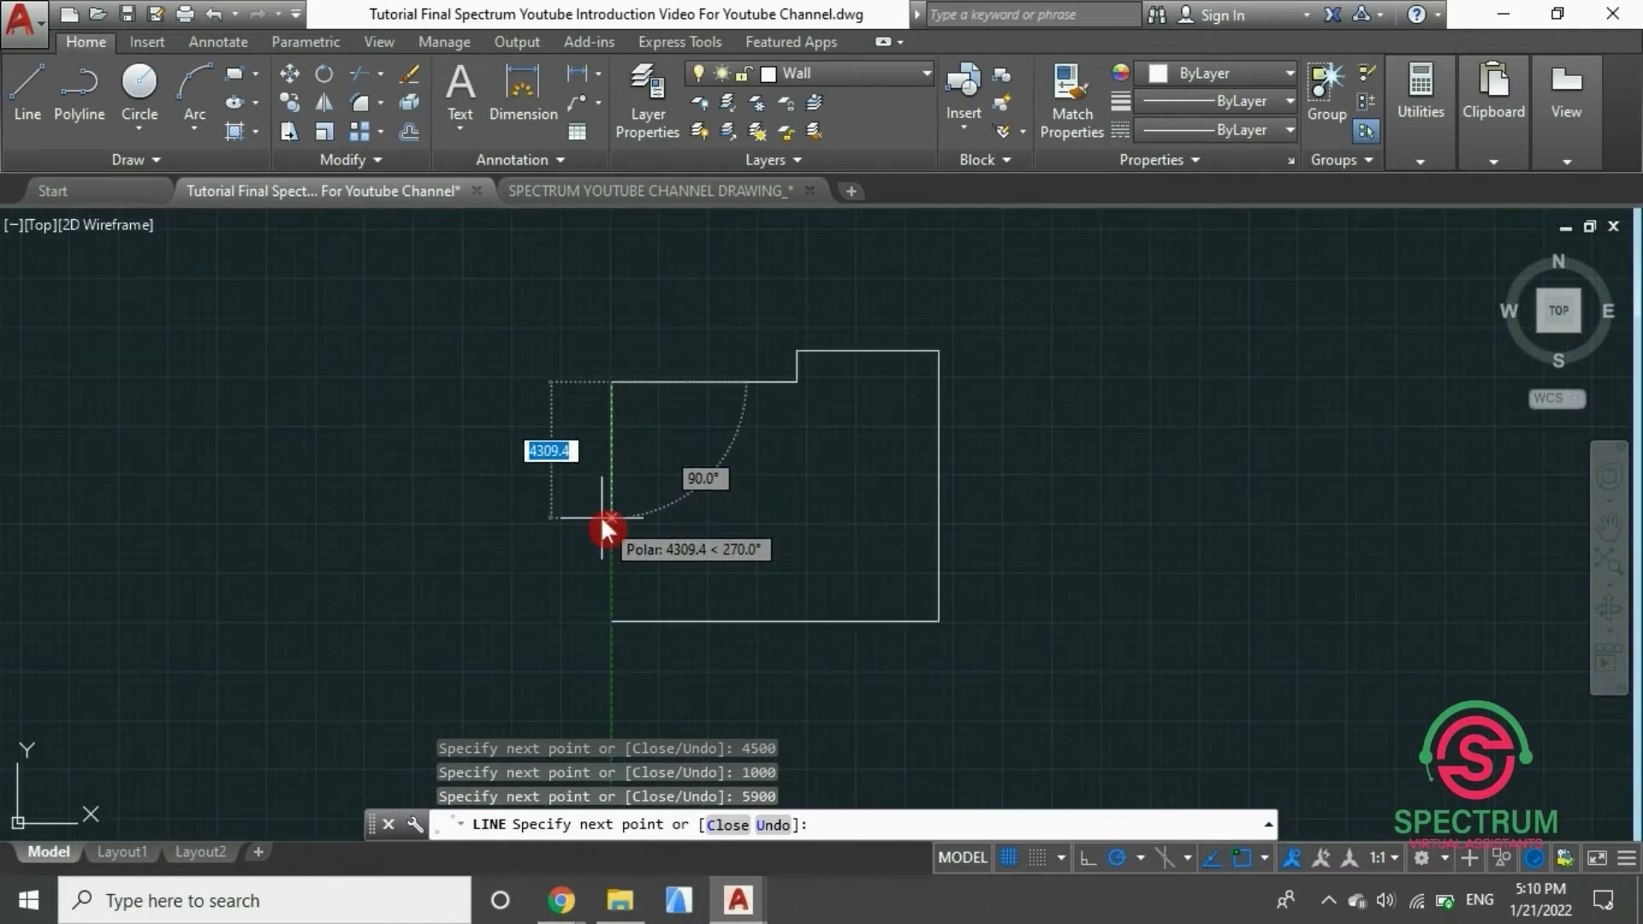
pyautogui.write('3400')
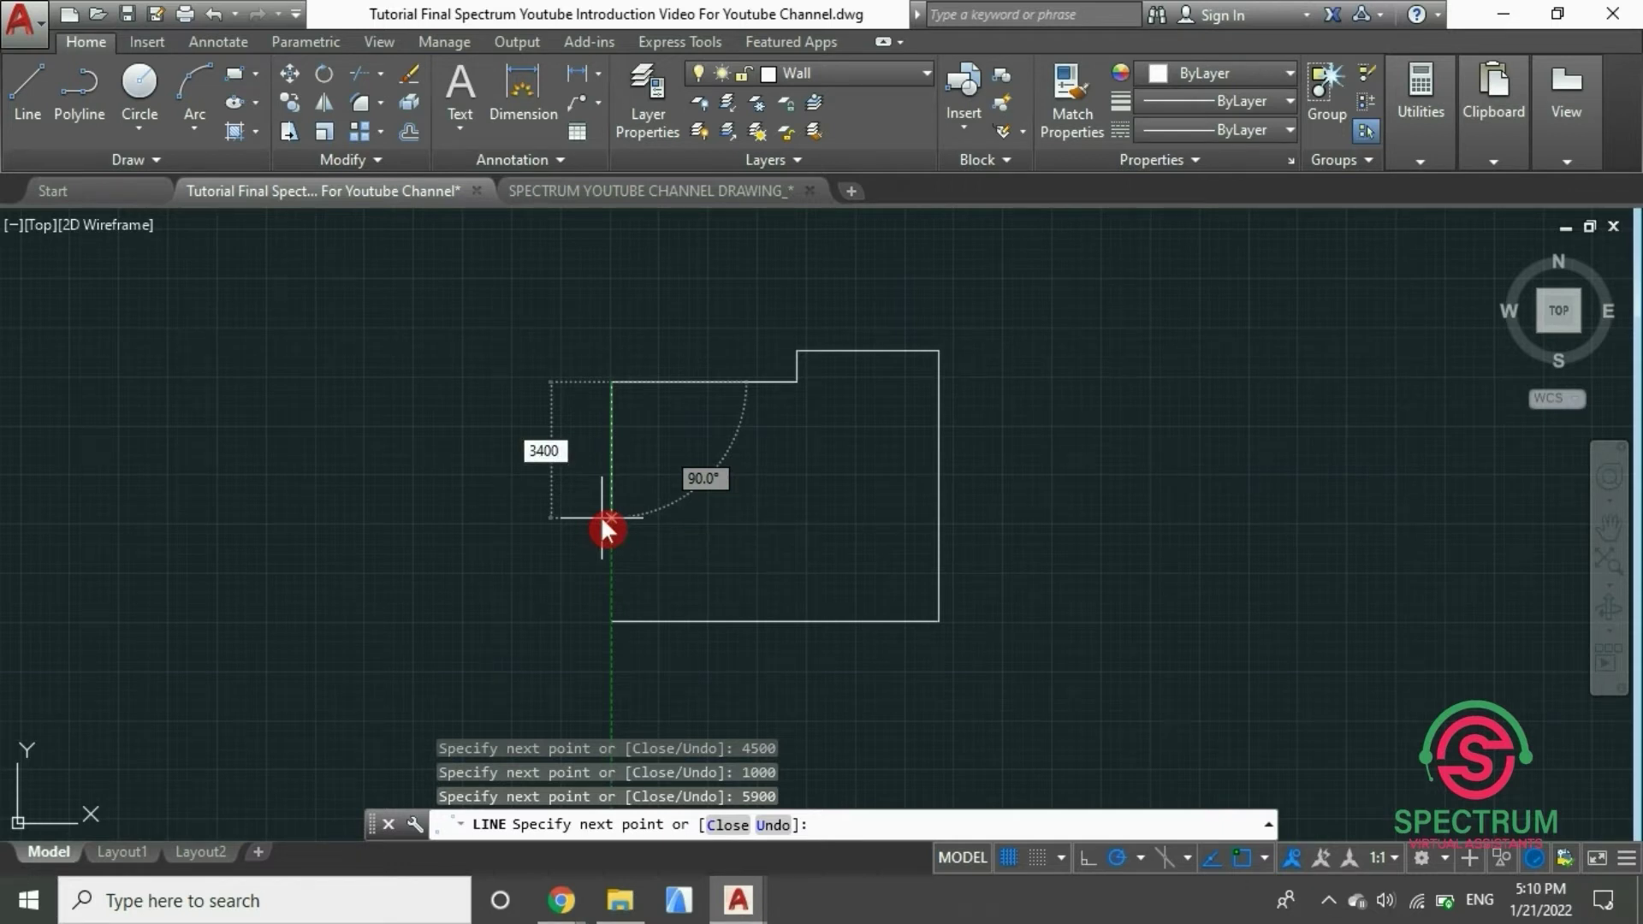
pyautogui.press('Return')
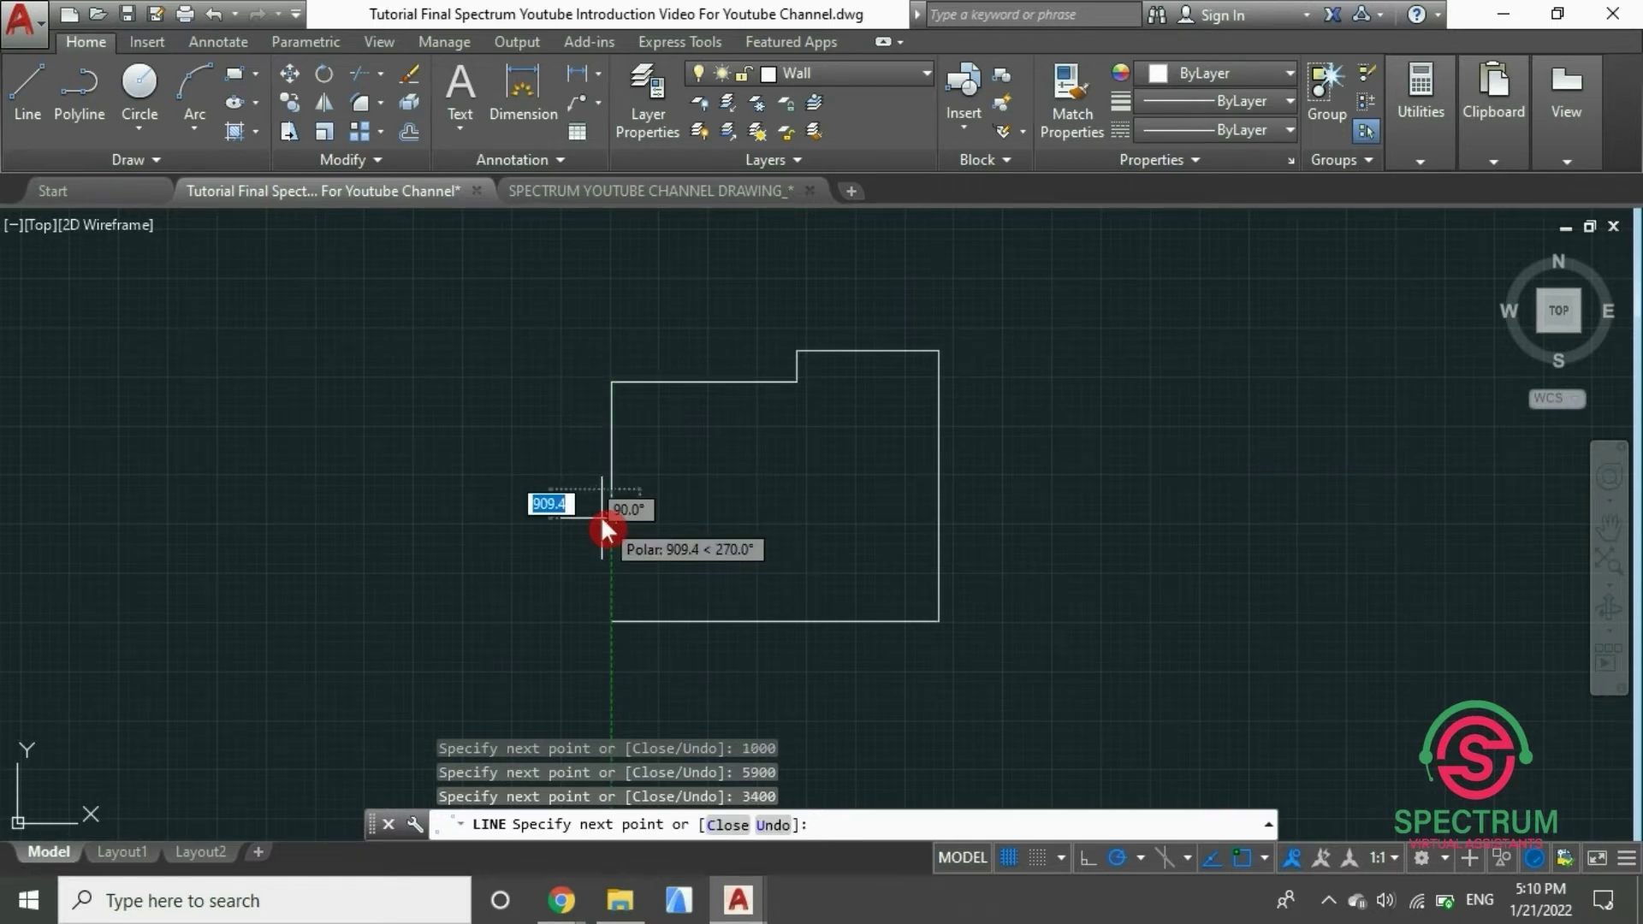
pyautogui.scroll(2, 602, 511)
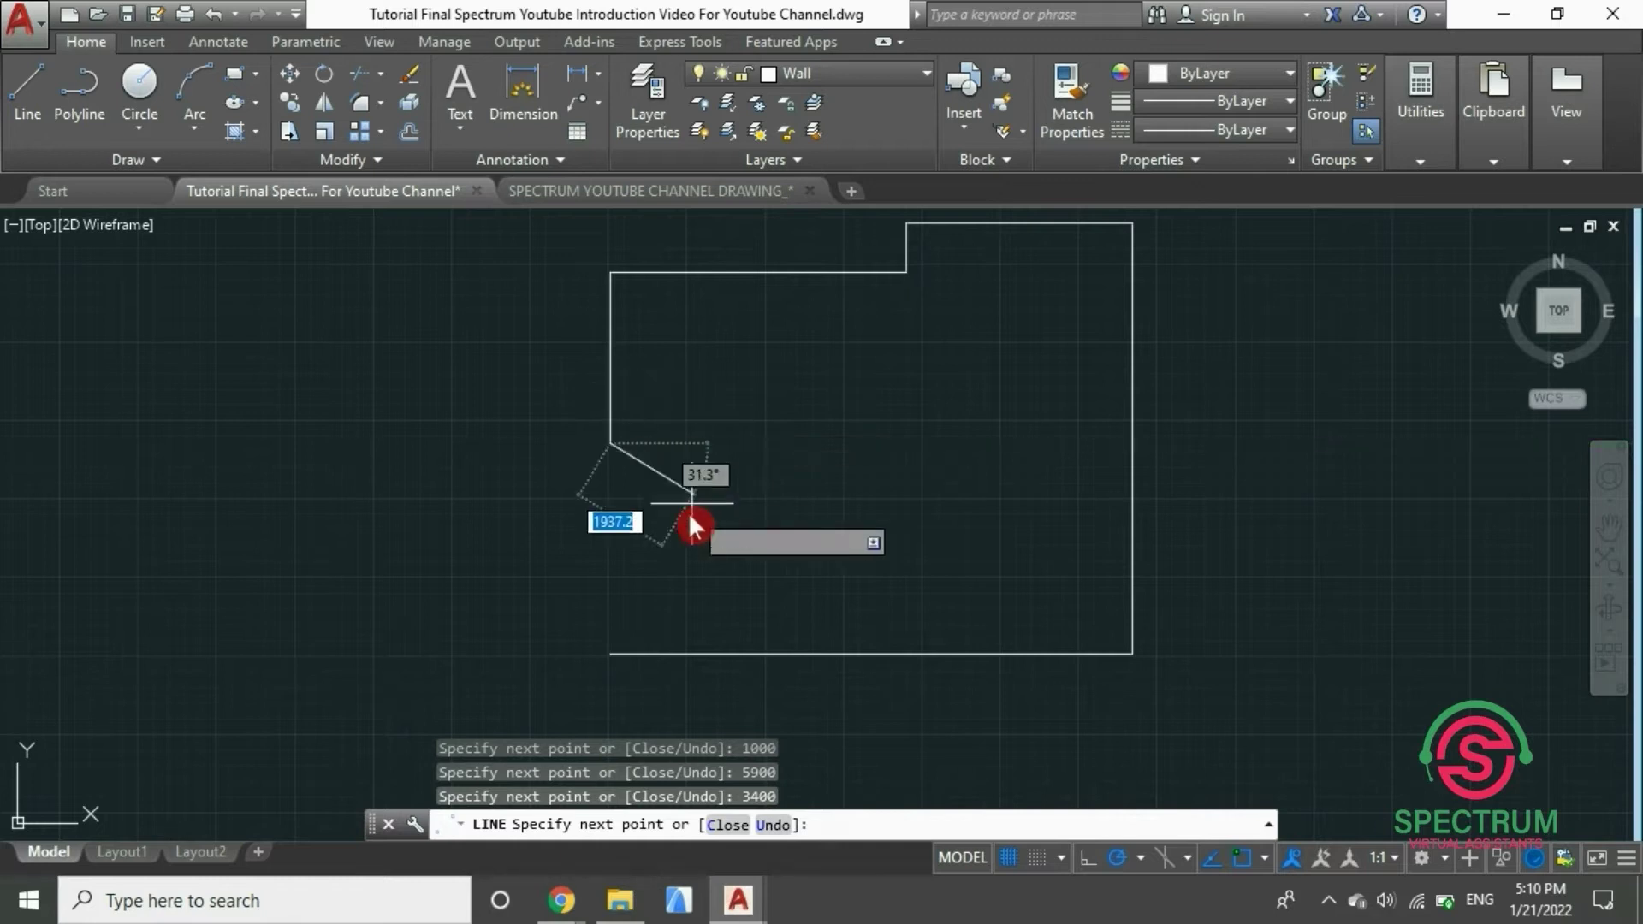
pyautogui.scroll(4, 754, 454)
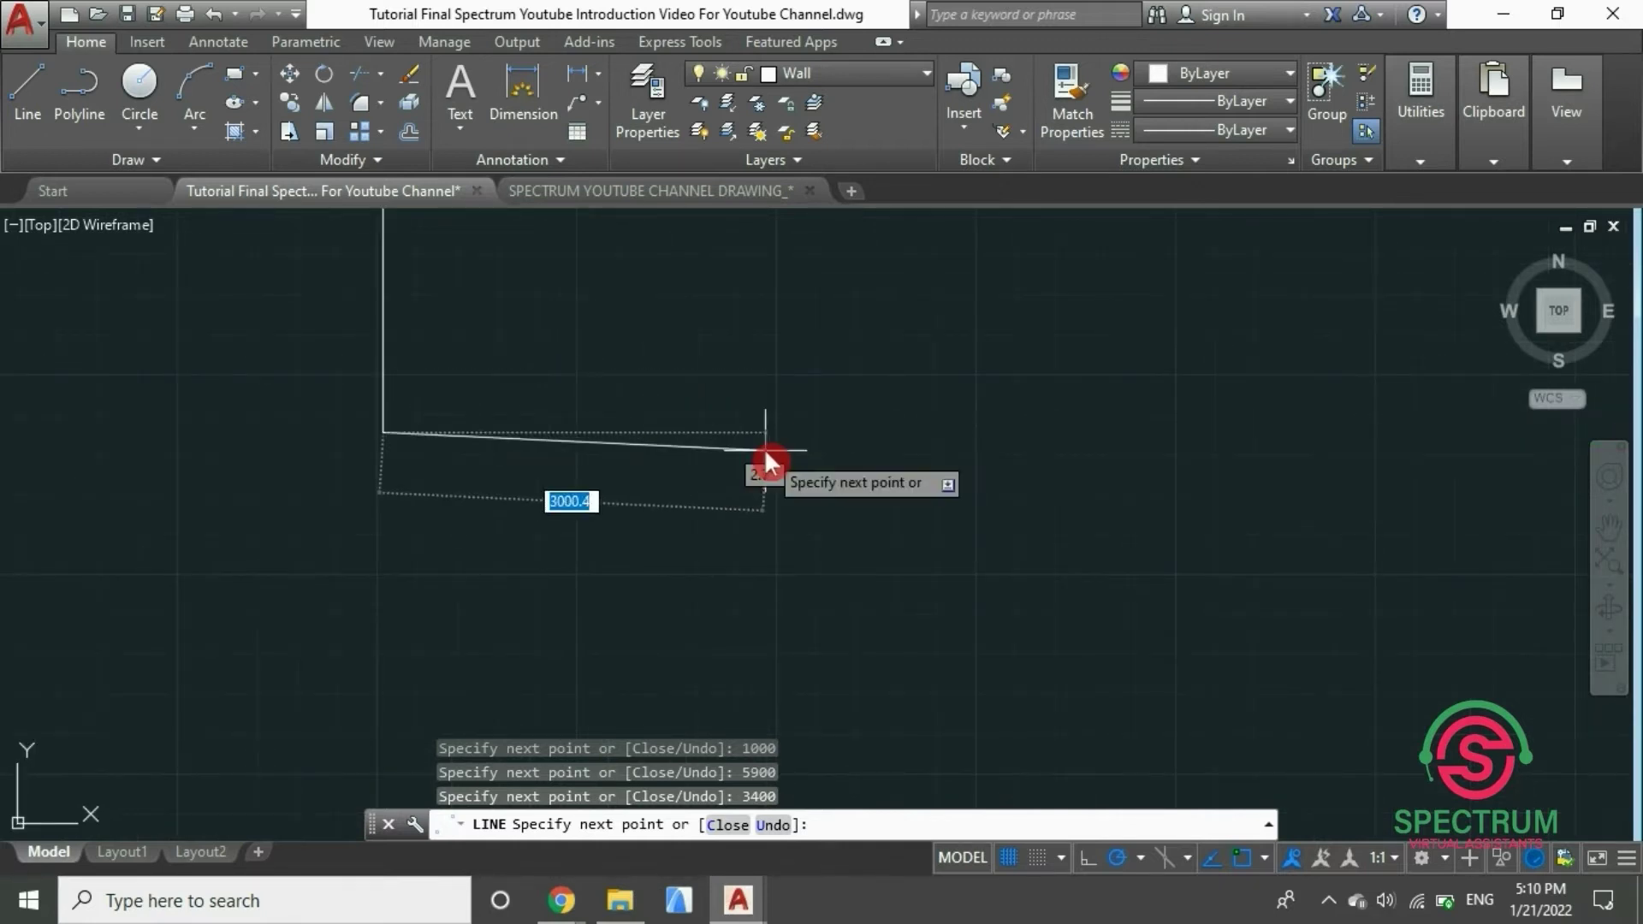
pyautogui.write('900')
pyautogui.press('Escape')
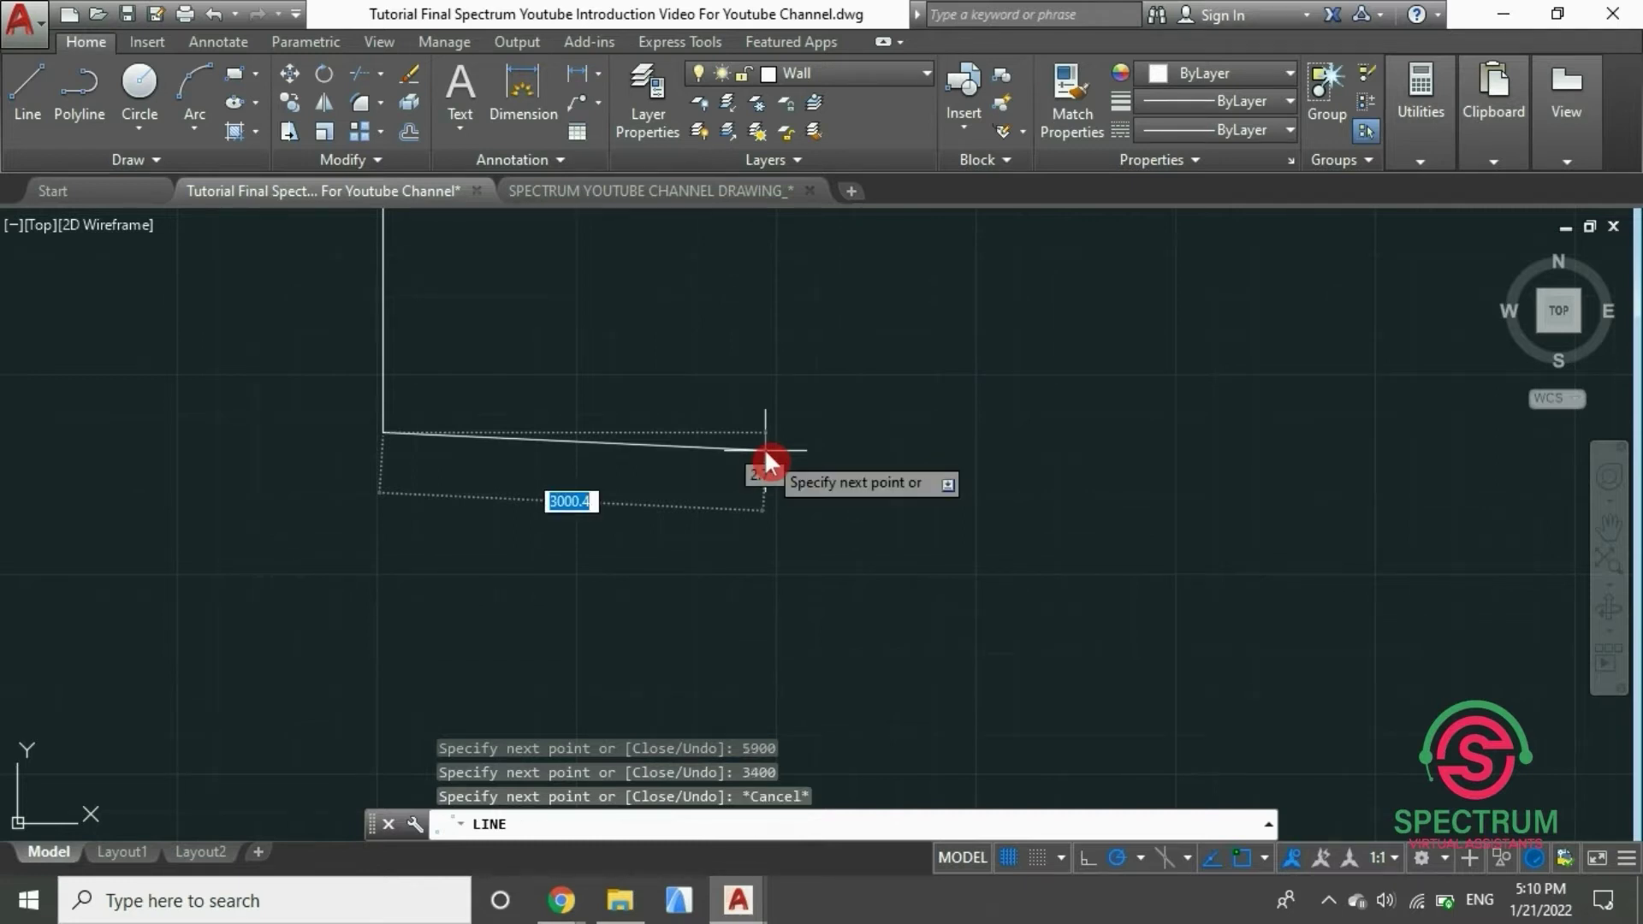
pyautogui.press('Escape')
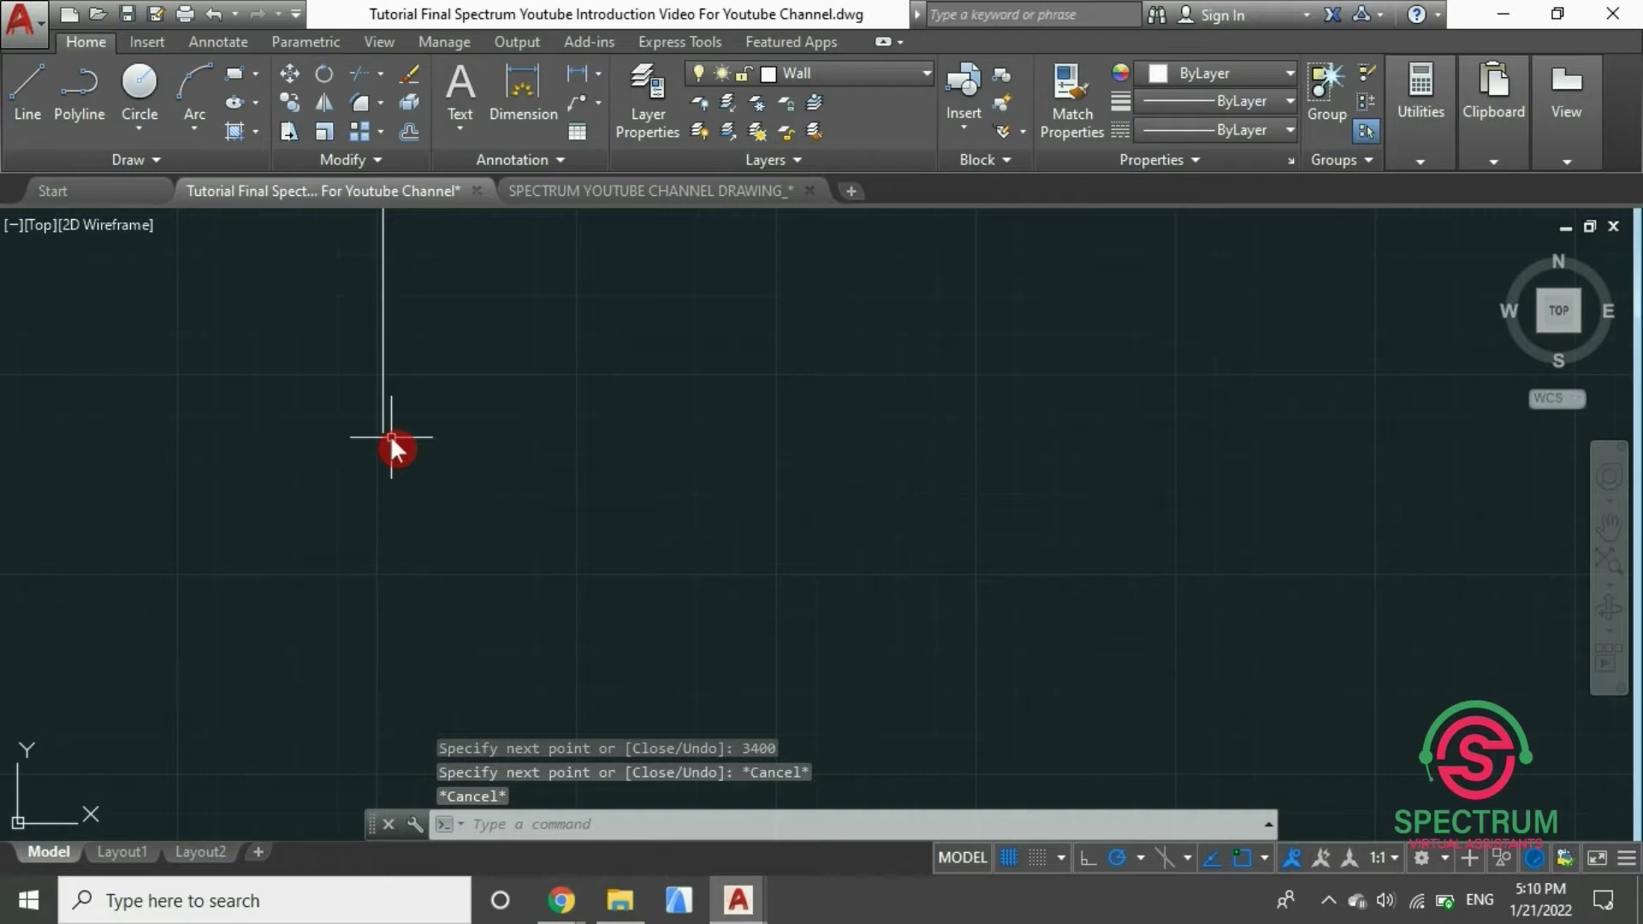
# Draw a line 900 horizontally to the right from the lower endpoint of the 3400 left wall segment
pyautogui.scroll(-2, 327, 484)
pyautogui.scroll(2, 299, 422)
pyautogui.click(17, 104)
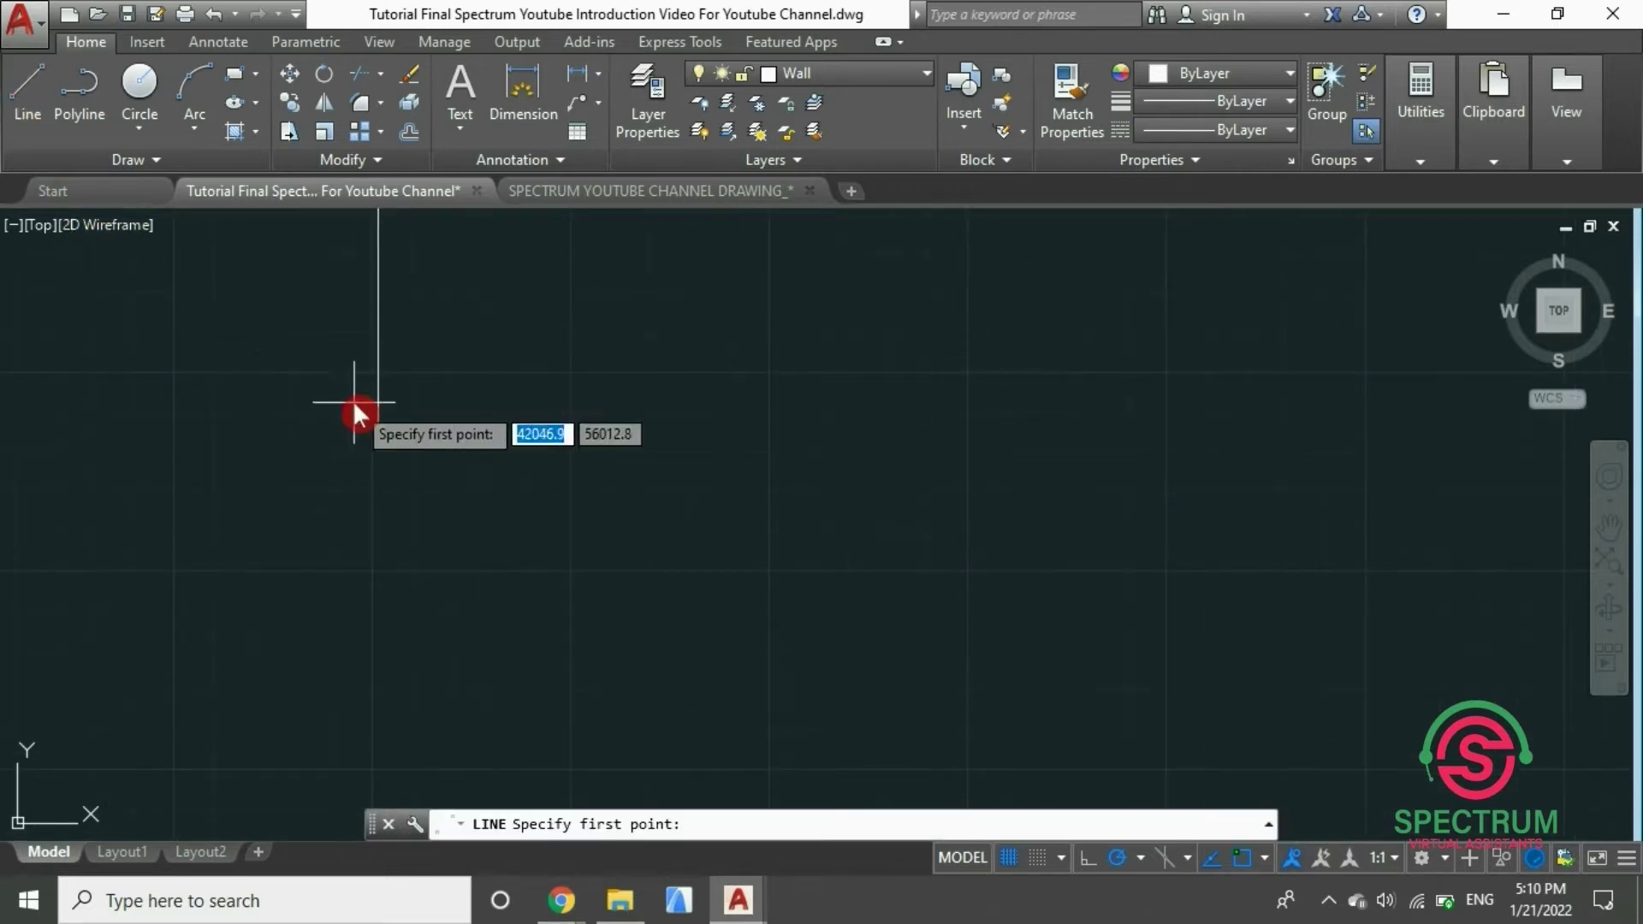
pyautogui.click(377, 429)
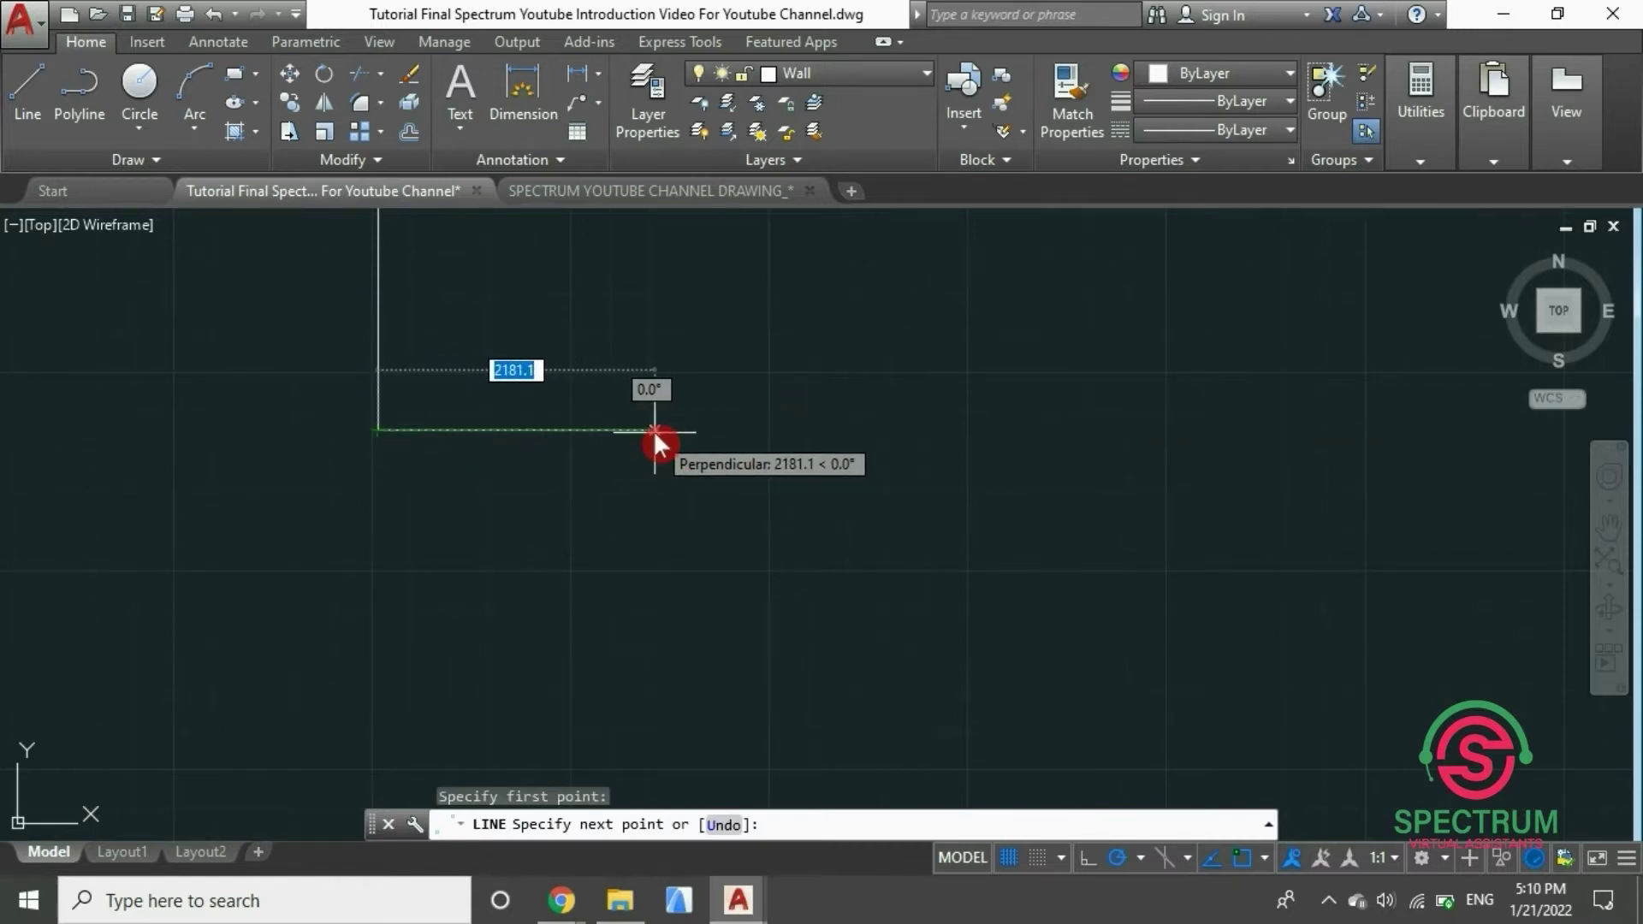
pyautogui.write('900')
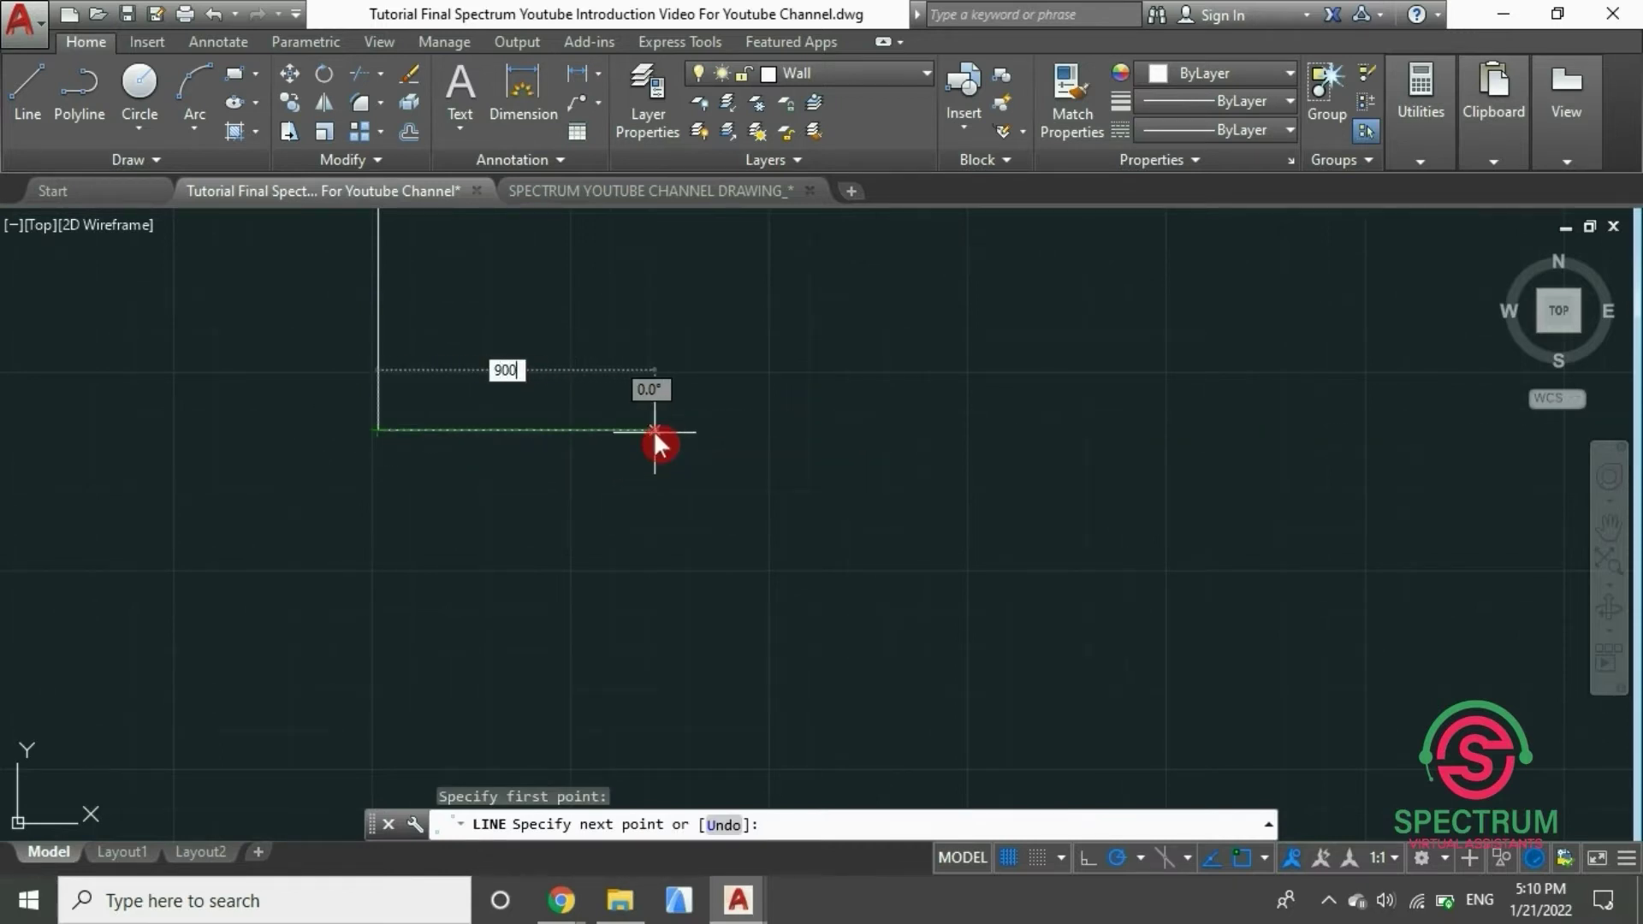
pyautogui.press('Return')
# Continue the line 4200 straight down from the end of the 900 segment to meet the base line
pyautogui.scroll(-5, 629, 370)
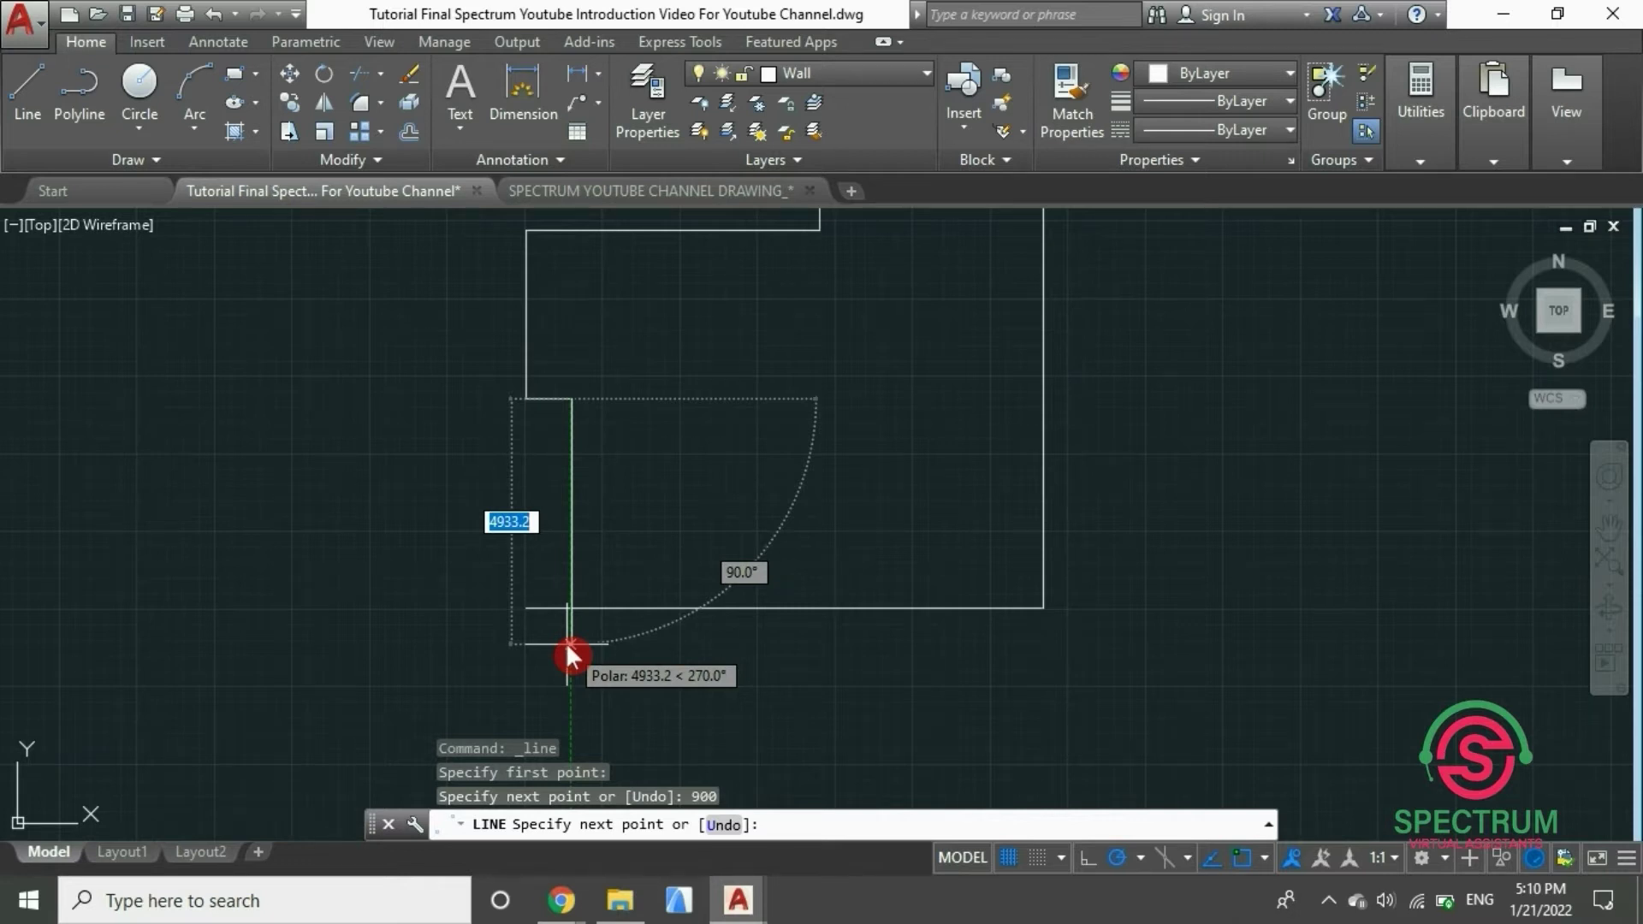
pyautogui.write('4200')
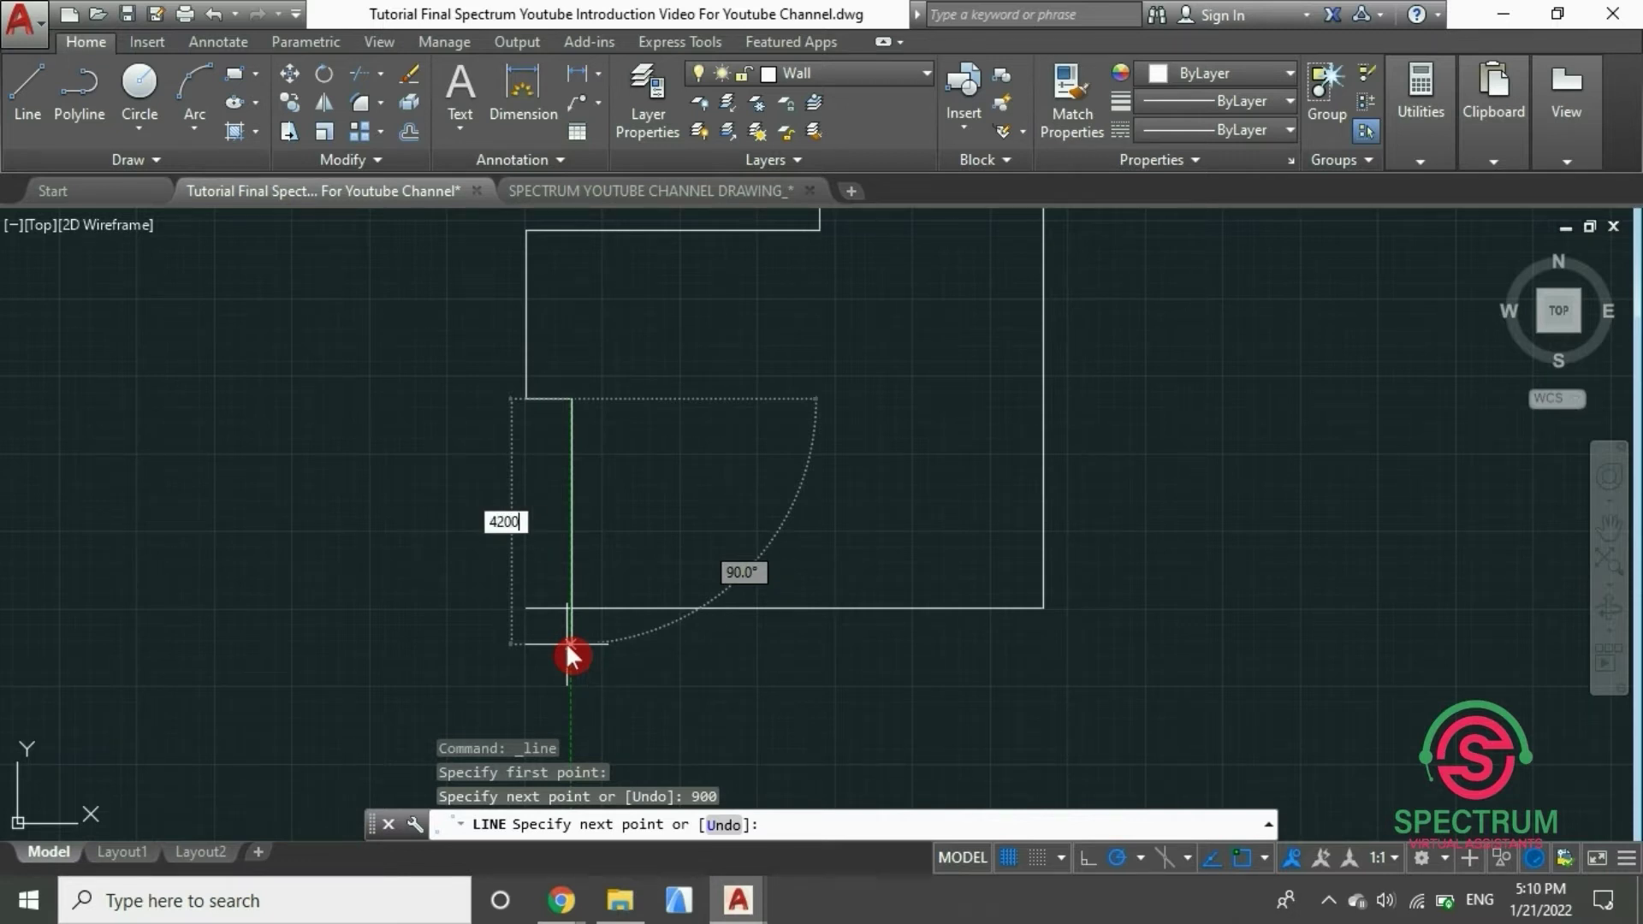
pyautogui.press('Return')
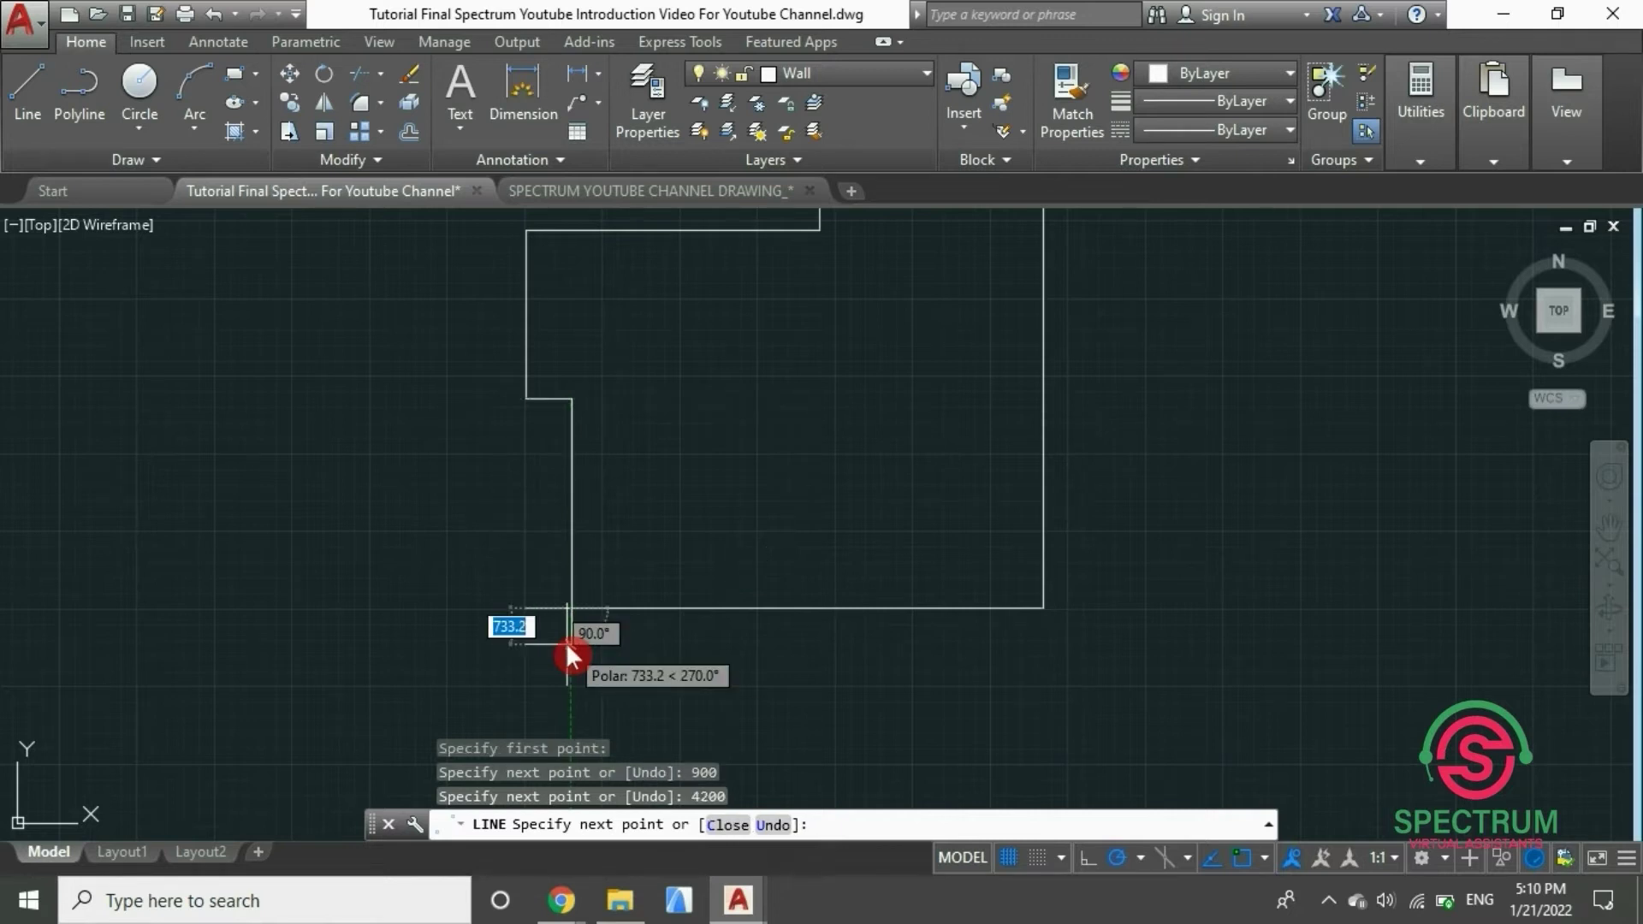
# End the Line command at the lower end of the 4200 wall segment
pyautogui.scroll(3, 567, 642)
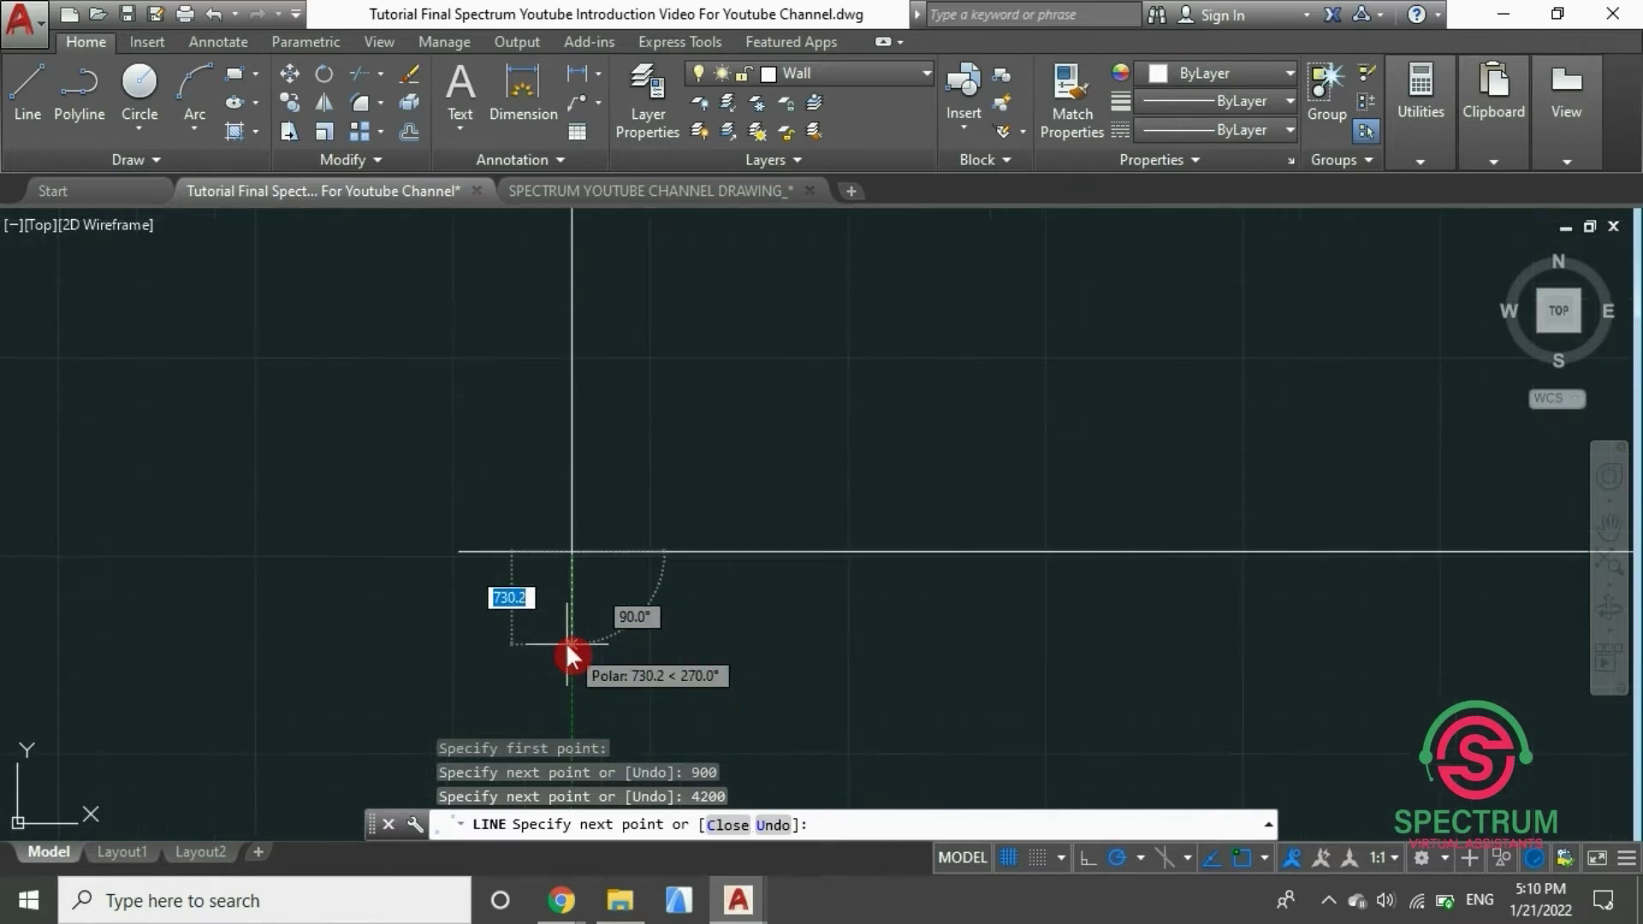
pyautogui.press('Return')
pyautogui.scroll(-4, 571, 639)
pyautogui.scroll(1, 577, 603)
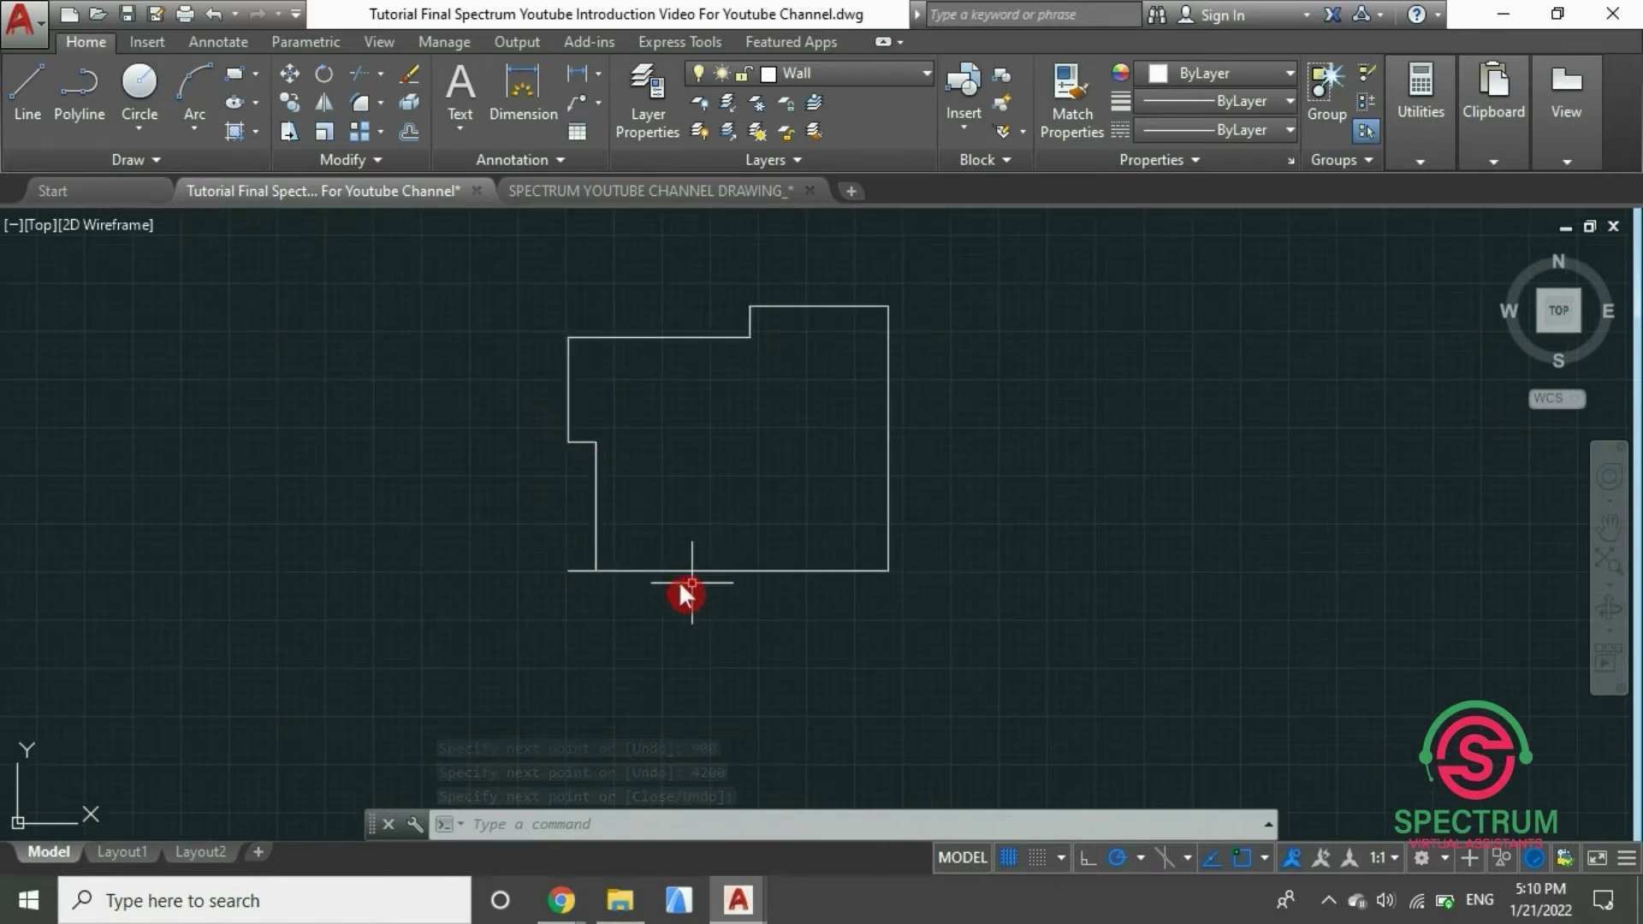
# Trim the part of the base line that overhangs to the left of the 4200 wall, using both lines as cutting edges
pyautogui.scroll(4, 561, 552)
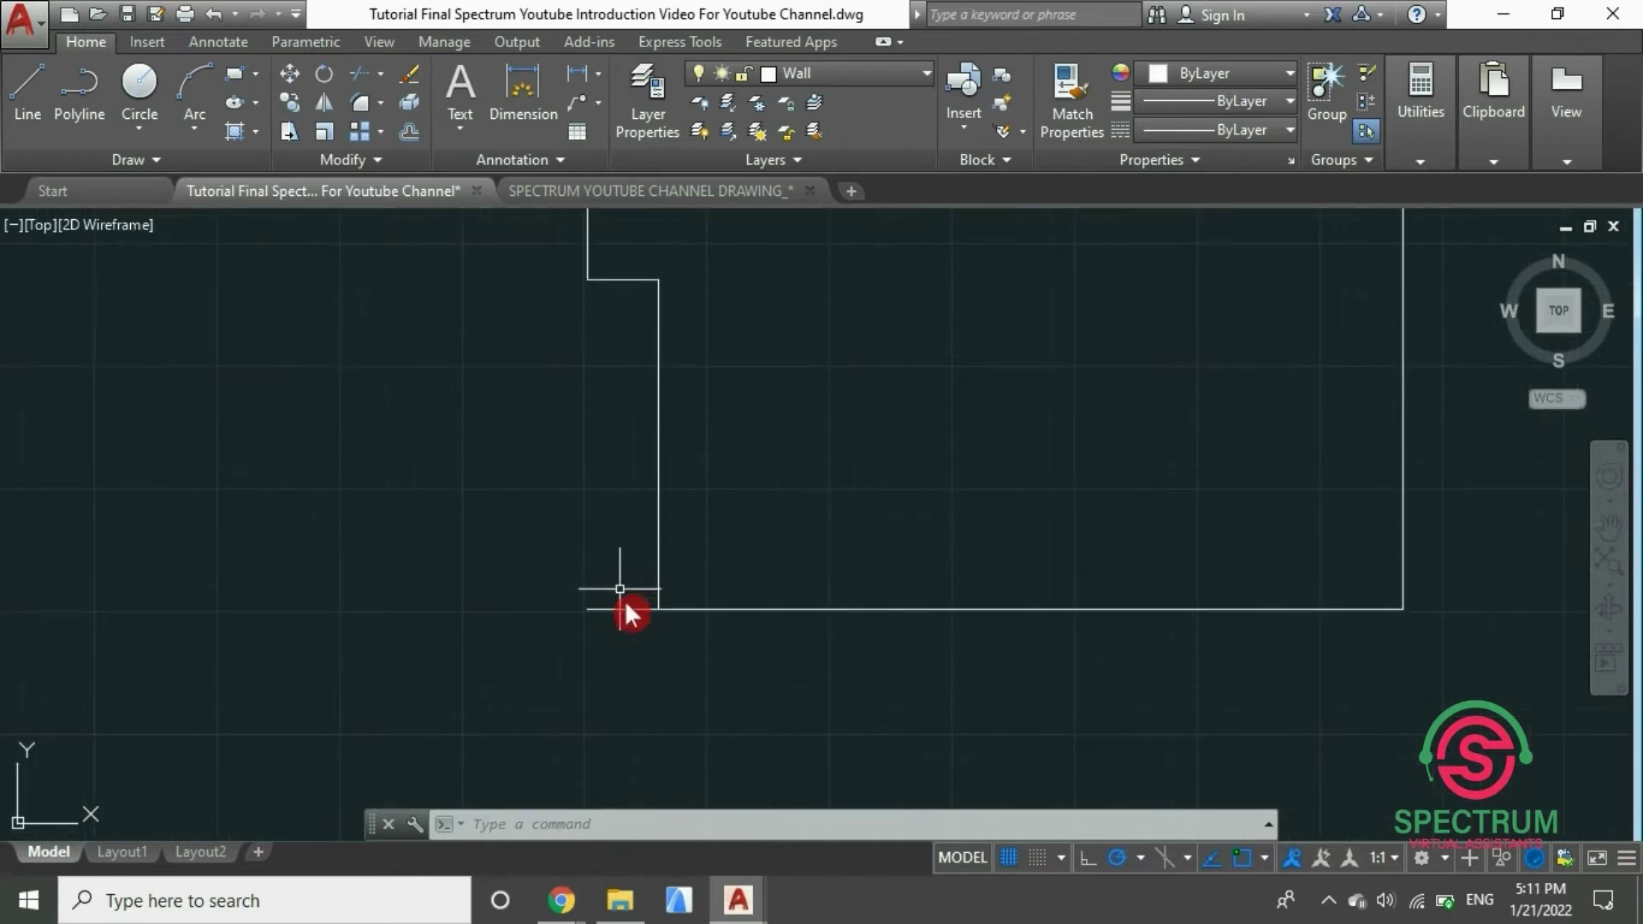
pyautogui.scroll(2, 627, 571)
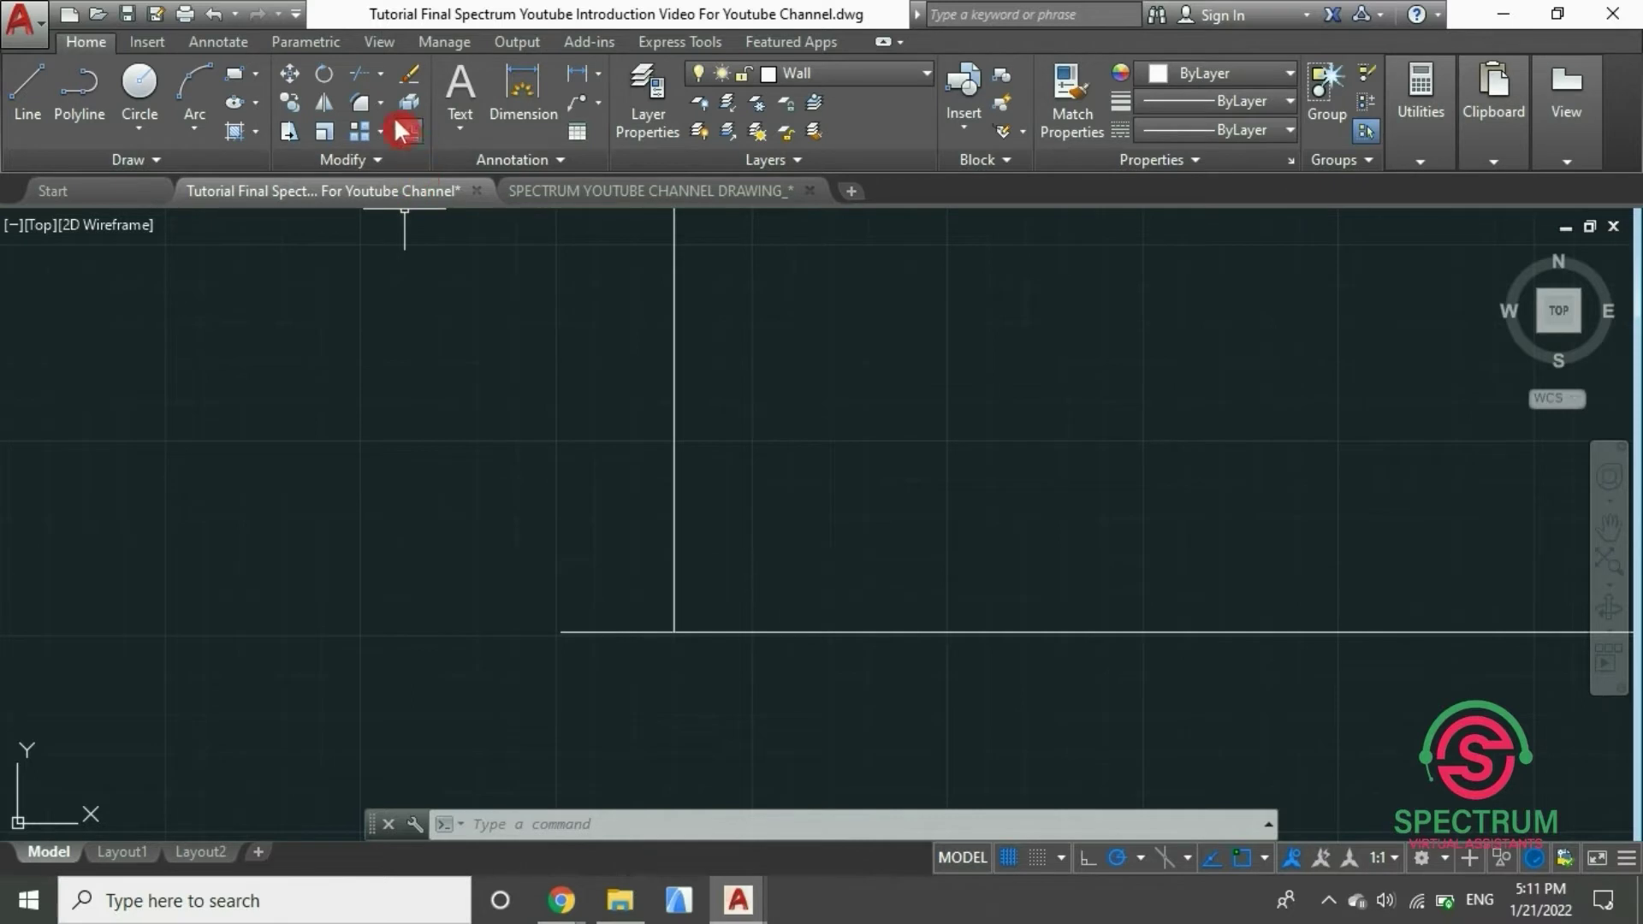
pyautogui.click(379, 71)
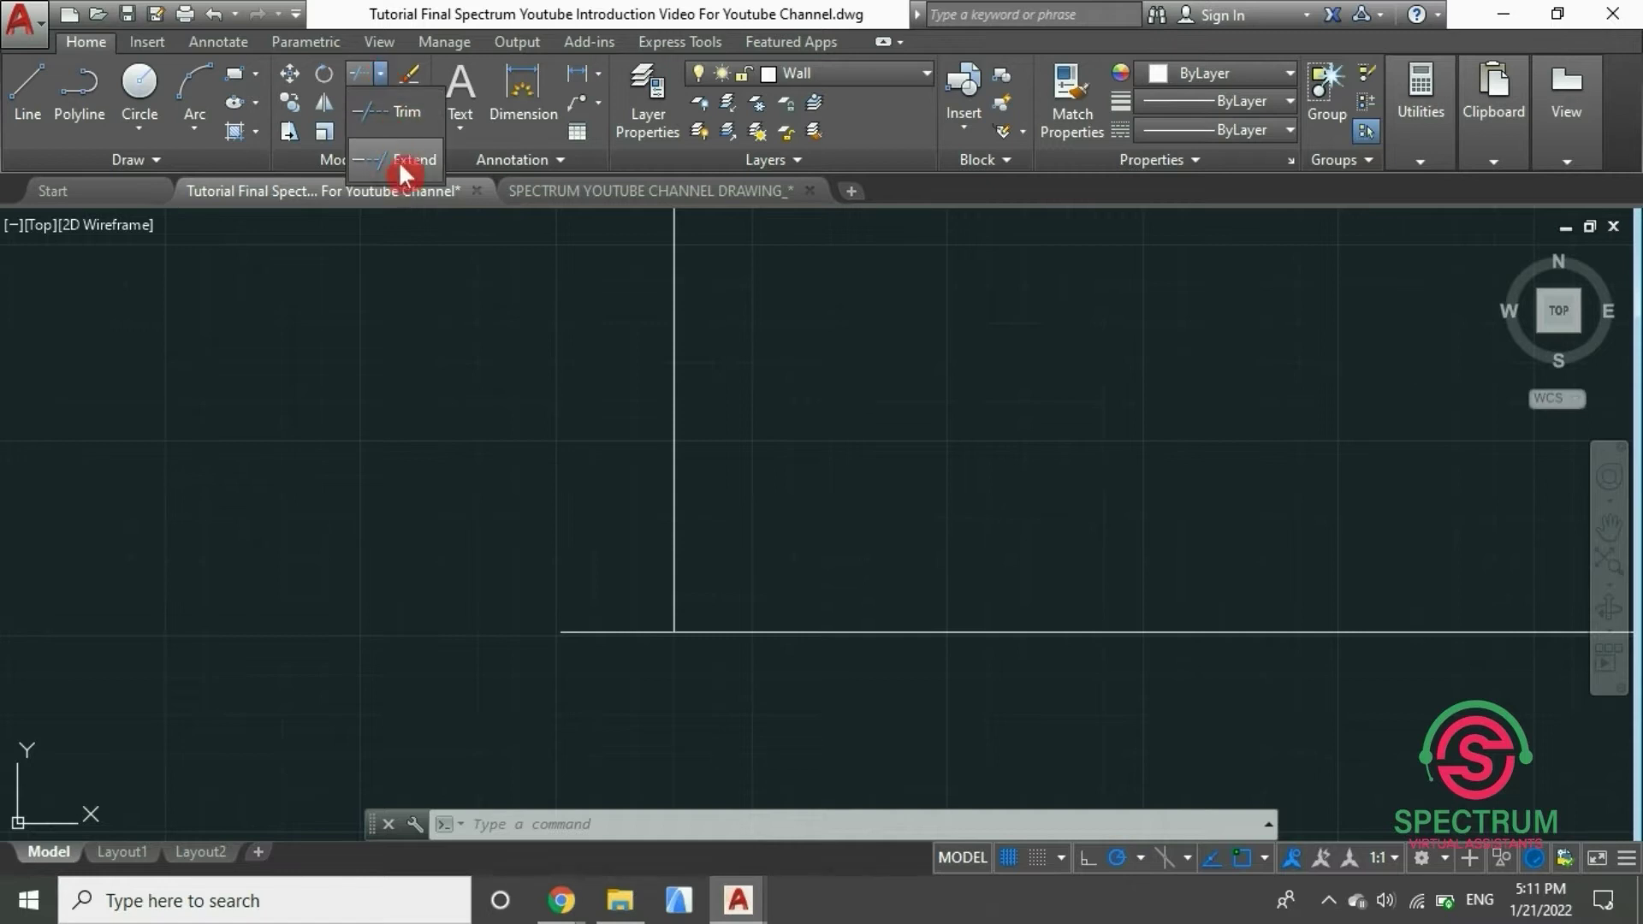
pyautogui.click(405, 118)
pyautogui.scroll(4, 623, 556)
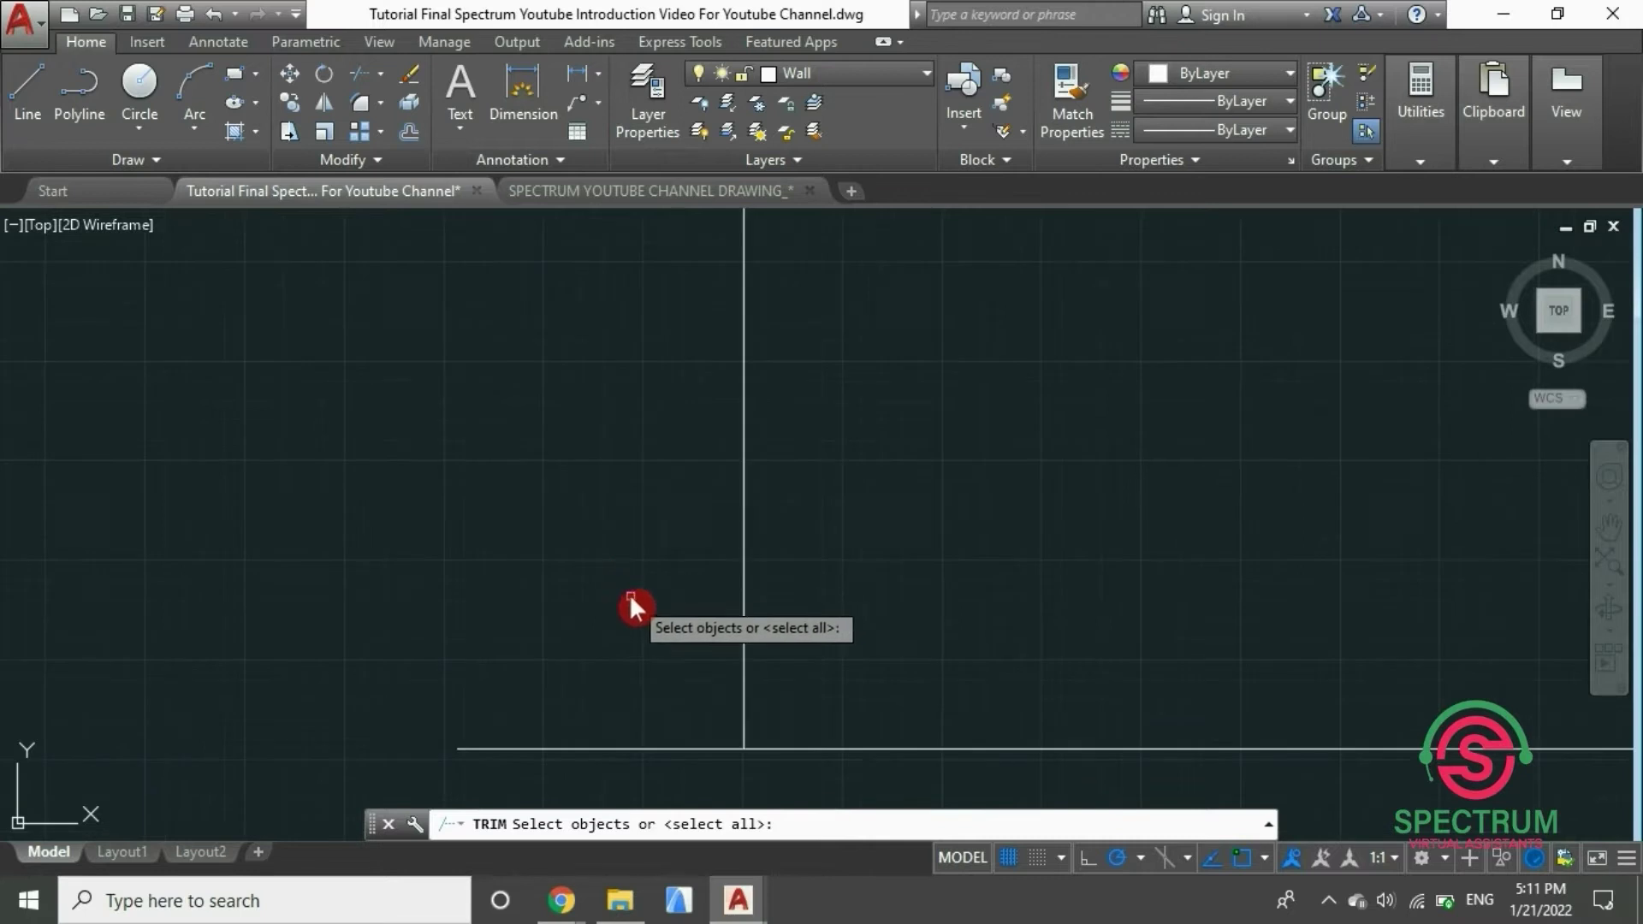
pyautogui.click(650, 748)
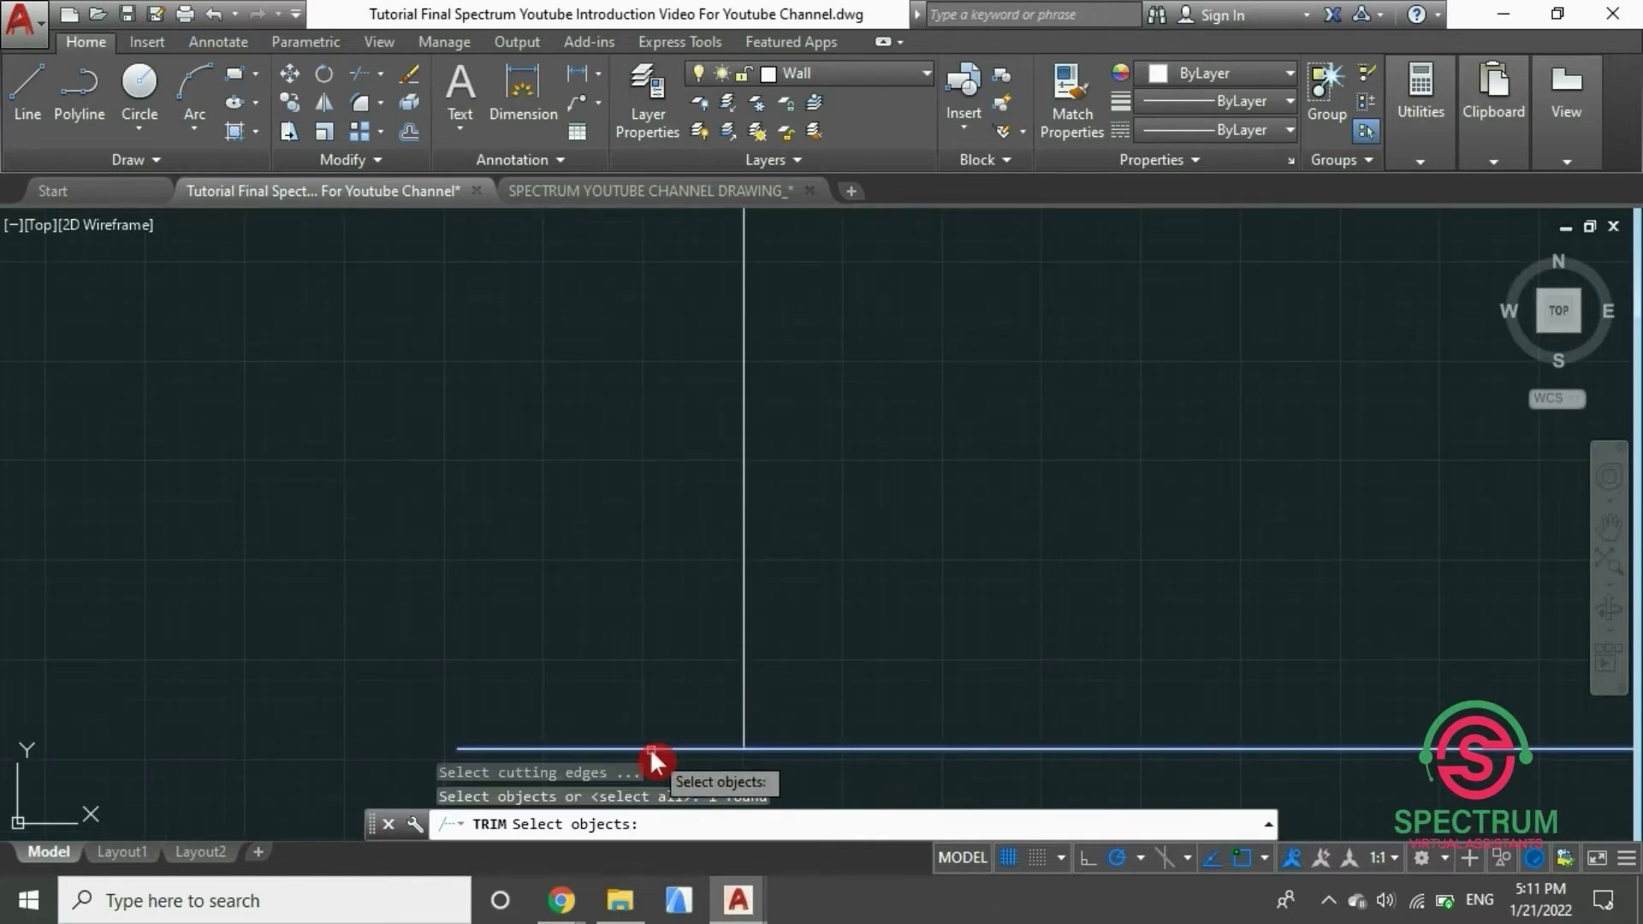
pyautogui.click(743, 562)
pyautogui.scroll(-2, 703, 562)
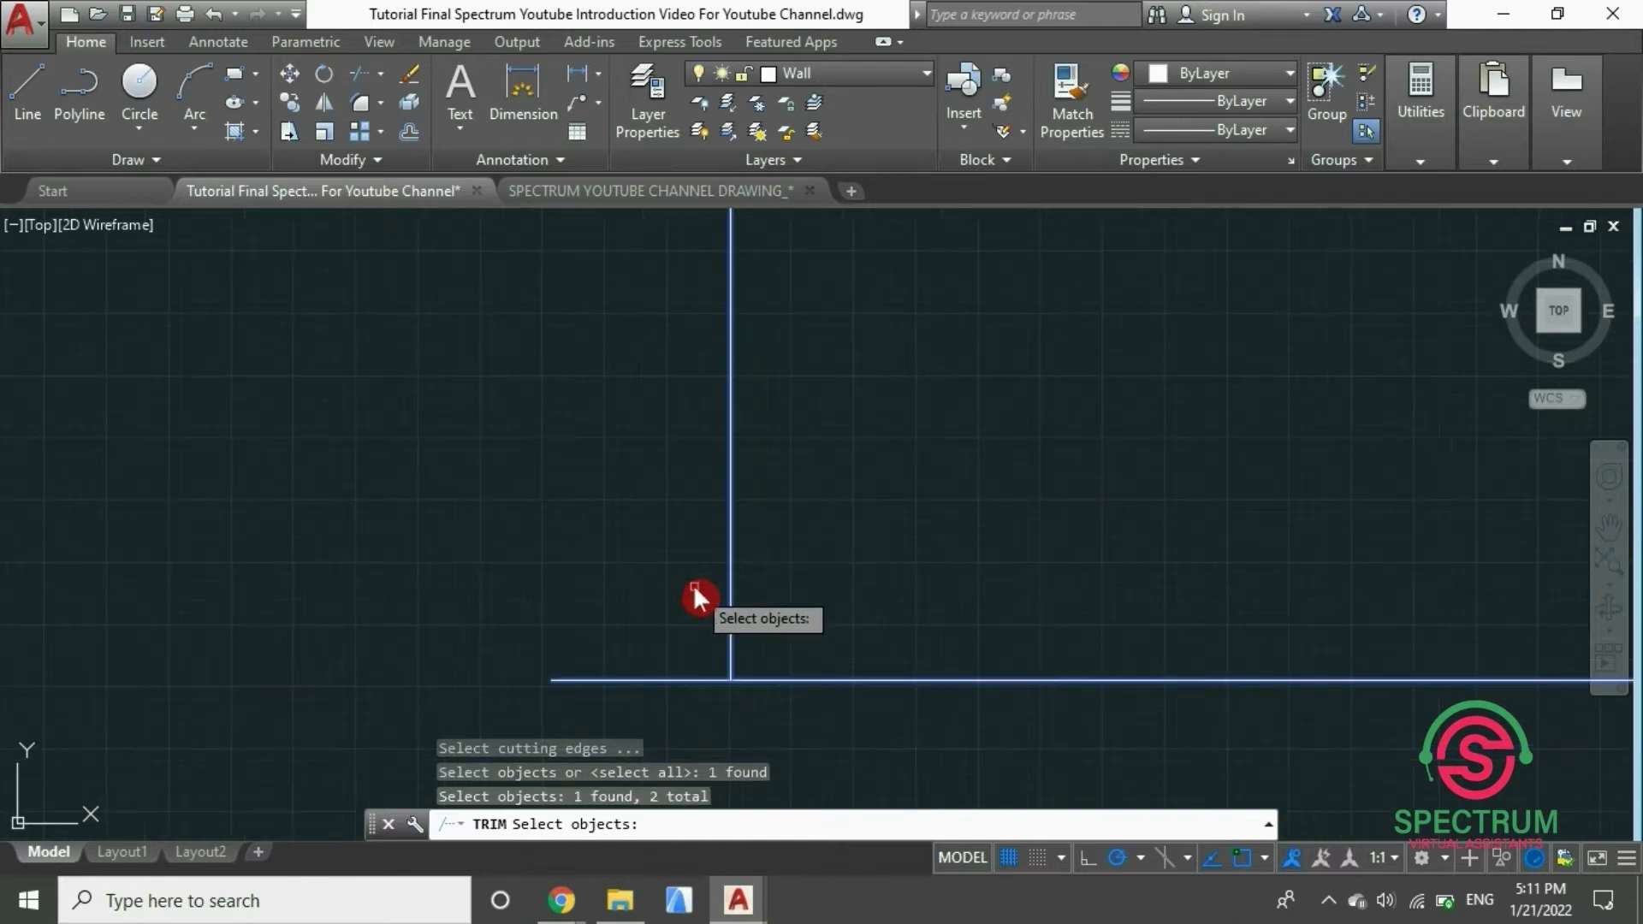
pyautogui.press('Return')
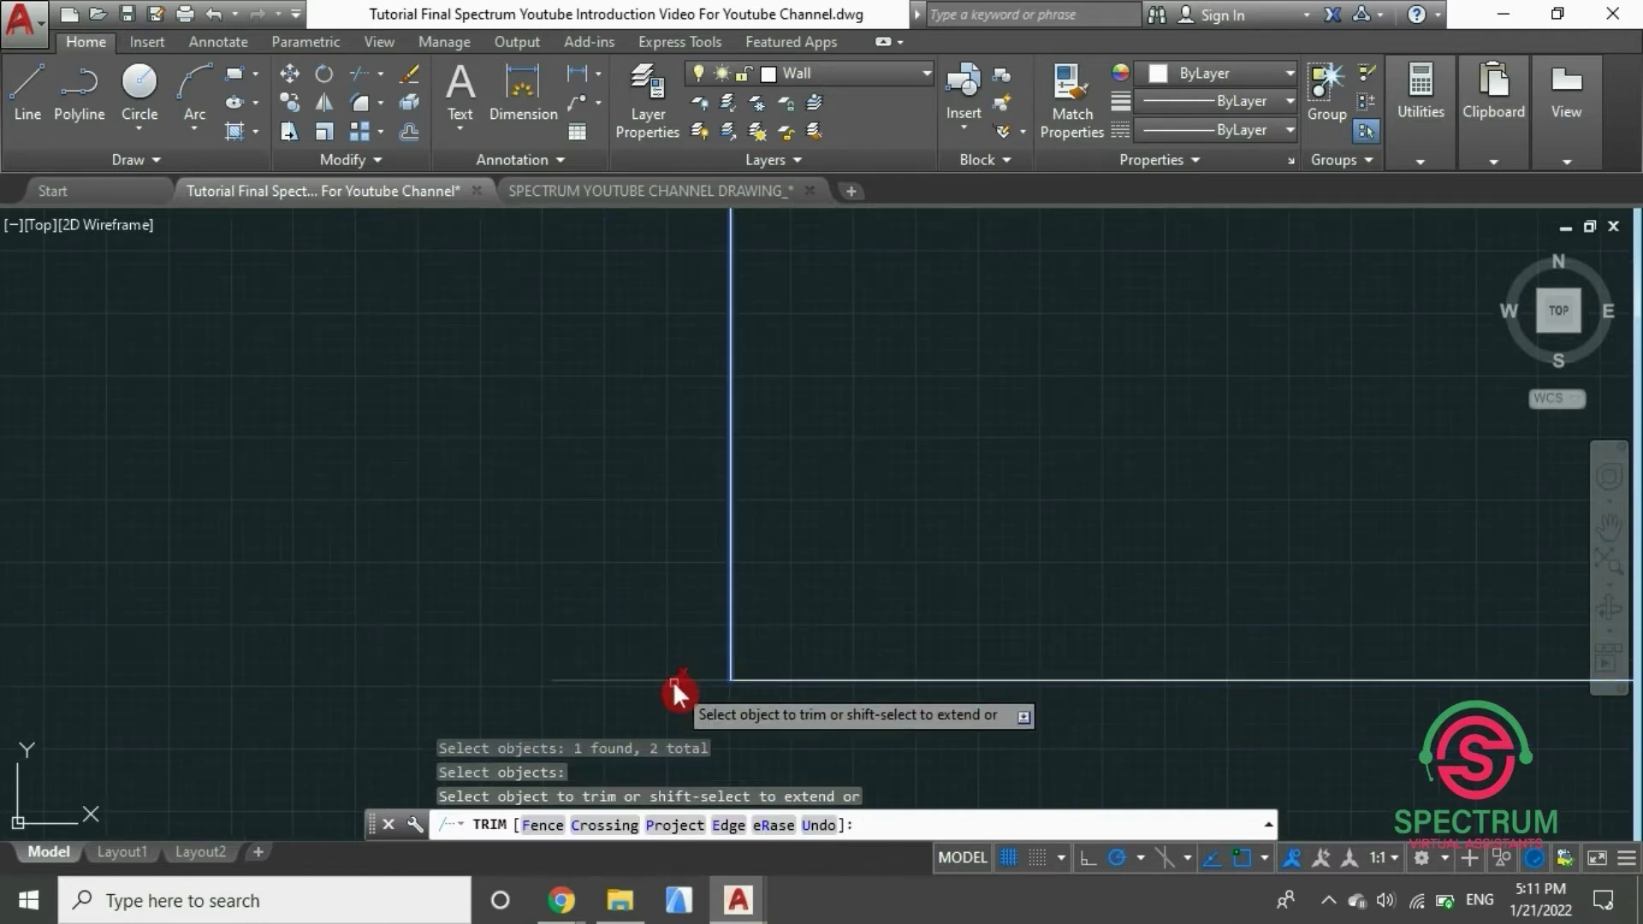
pyautogui.scroll(3, 674, 683)
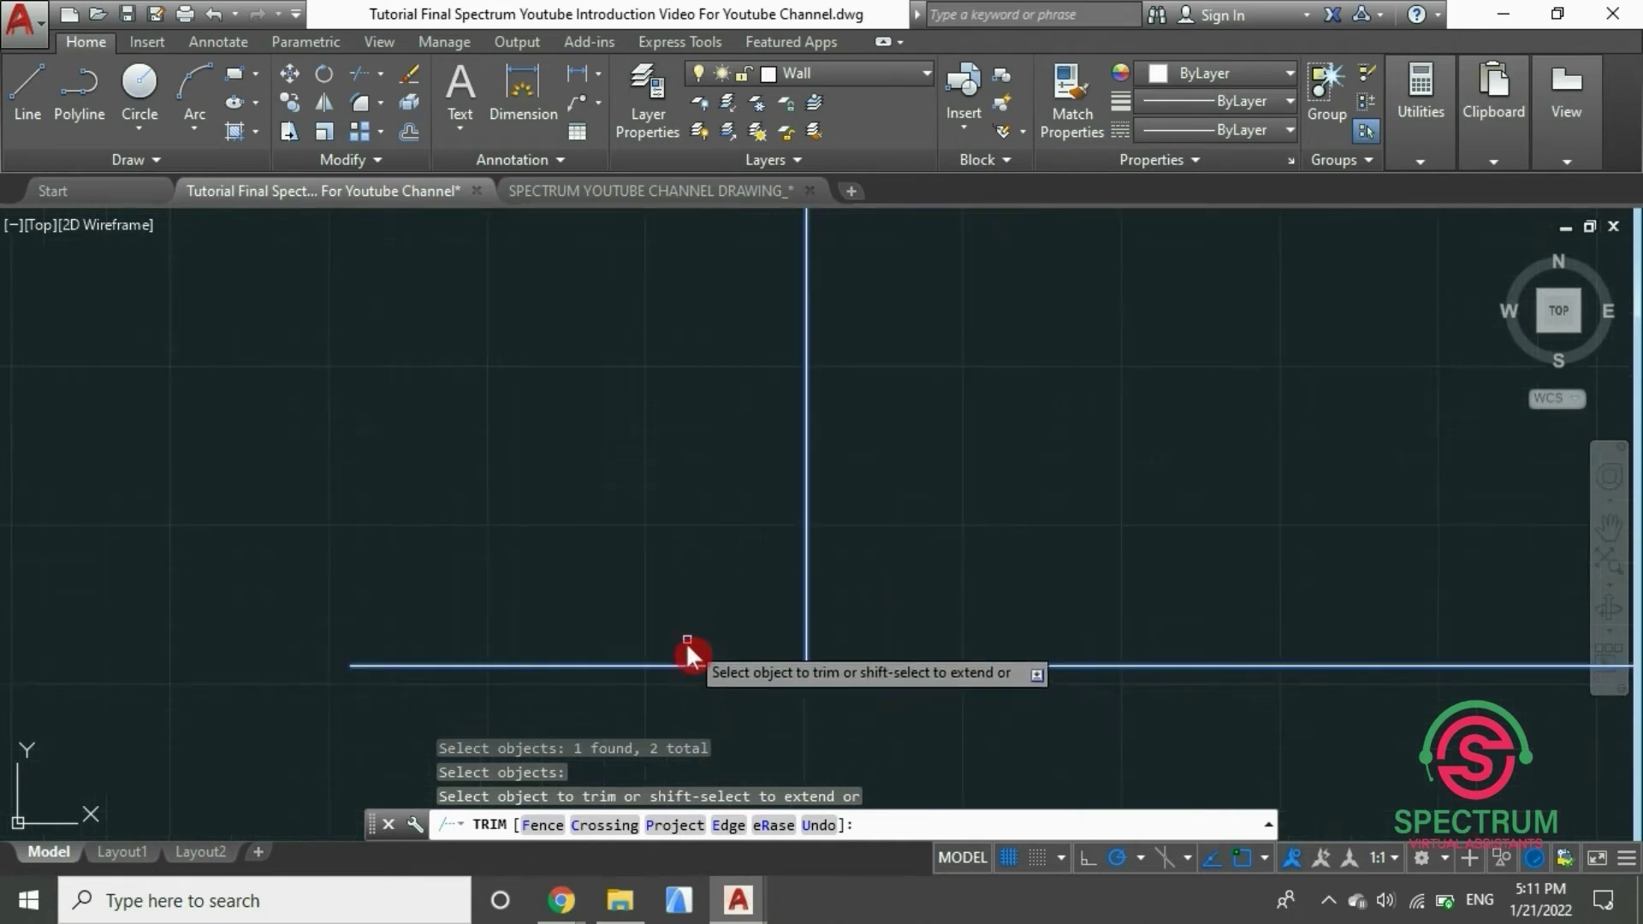
pyautogui.click(685, 665)
pyautogui.scroll(-8, 657, 665)
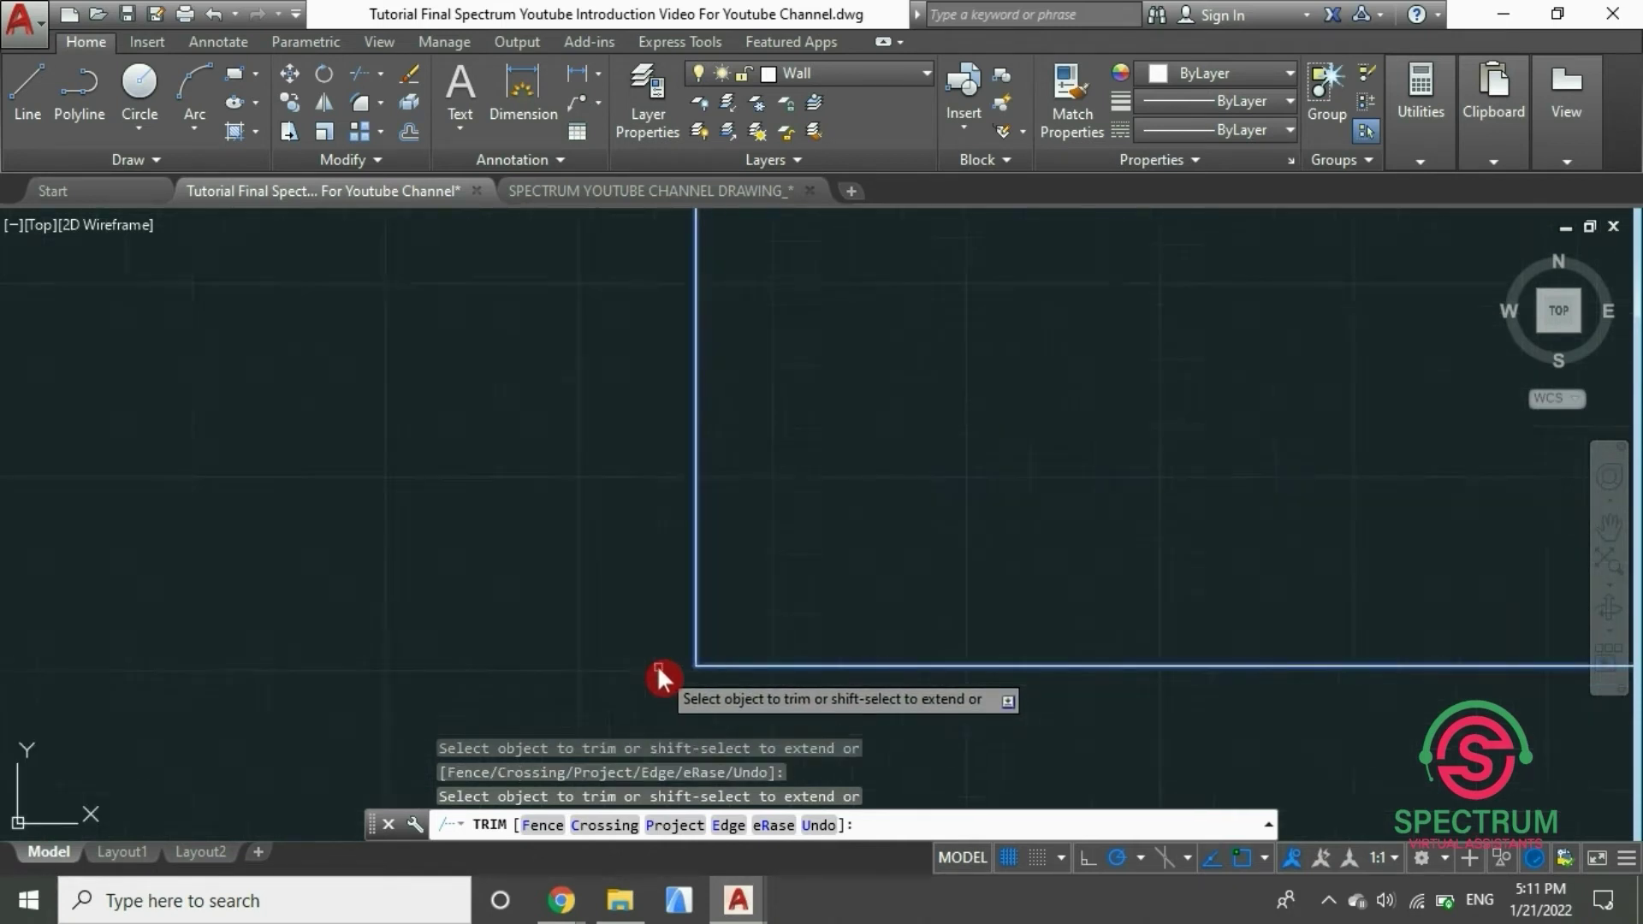
pyautogui.press('Return')
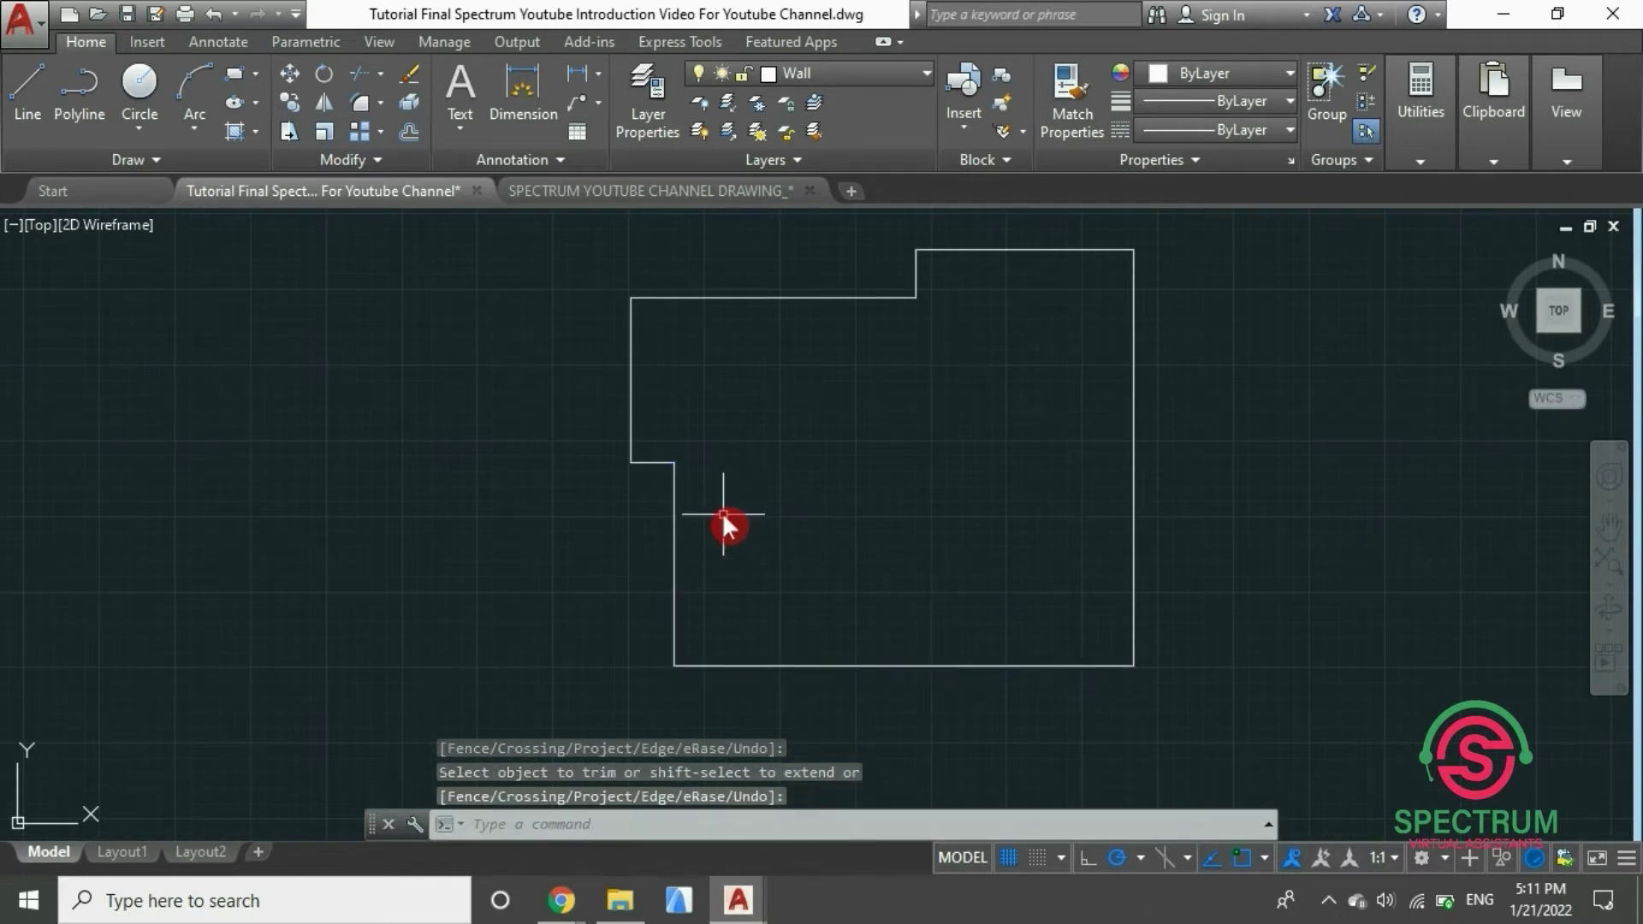
pyautogui.scroll(-2, 858, 612)
pyautogui.scroll(2, 860, 624)
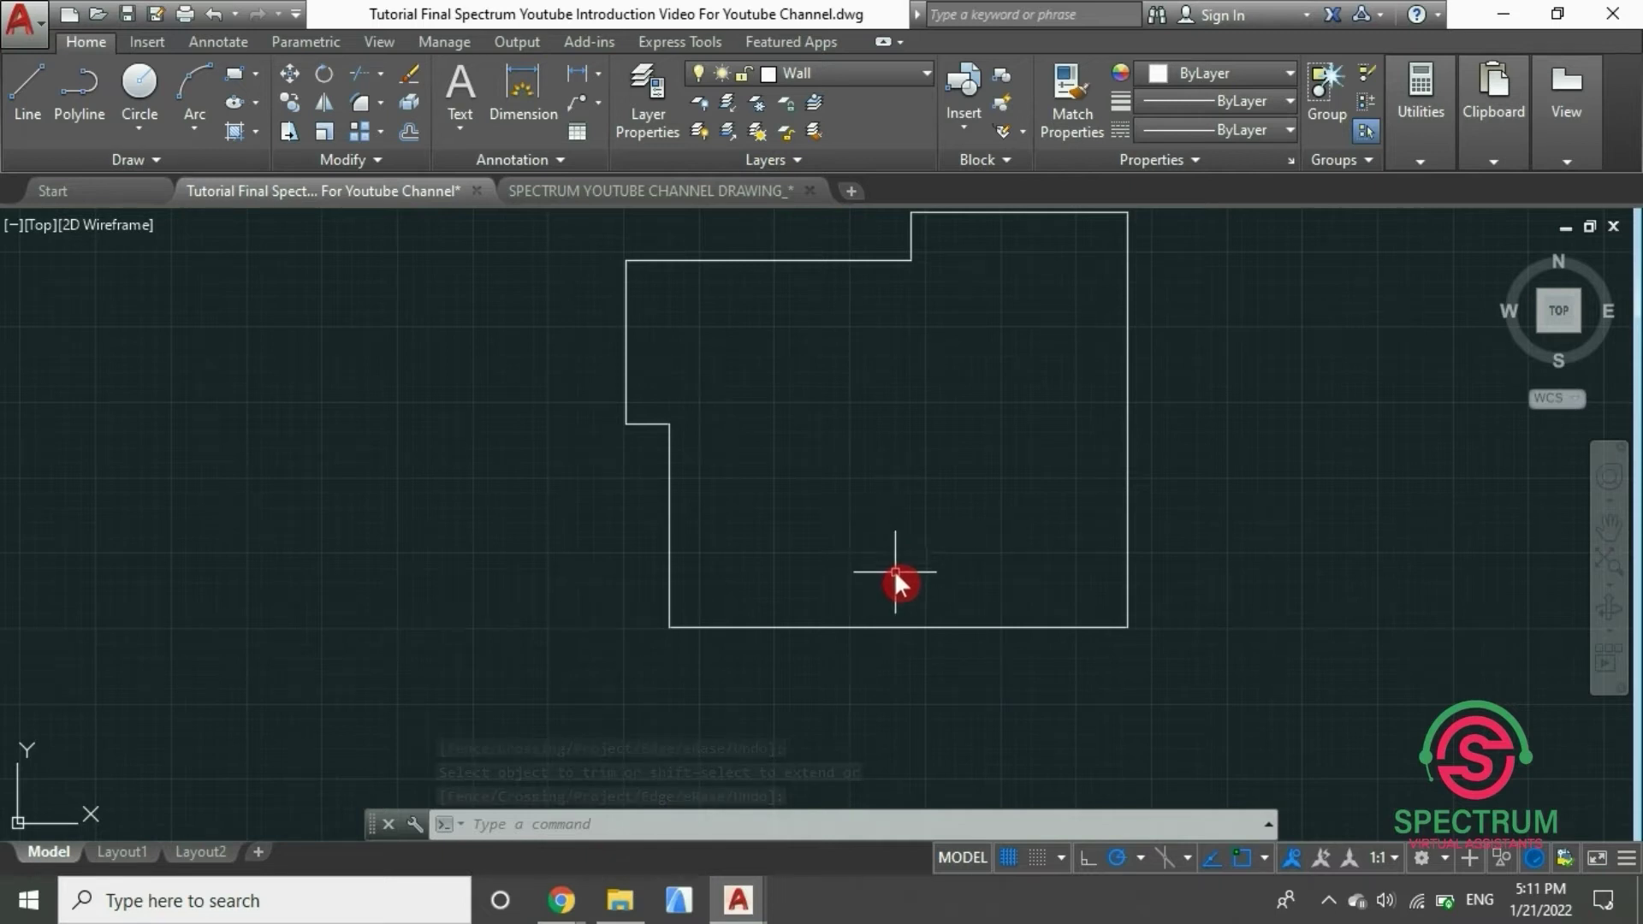
pyautogui.click(882, 628)
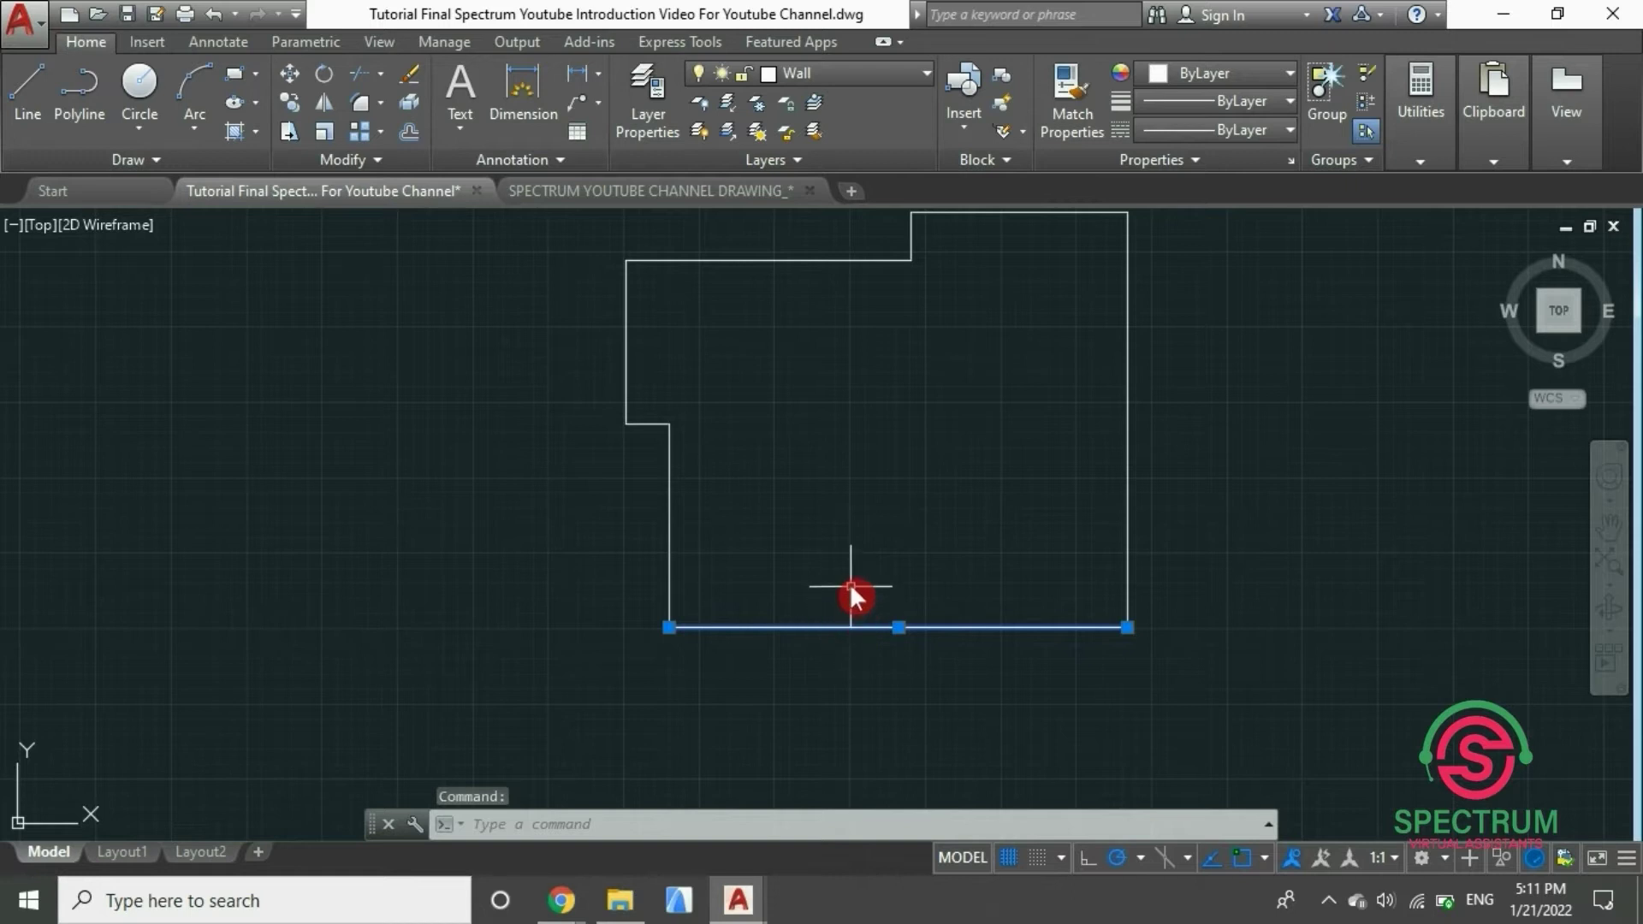
pyautogui.press('Escape')
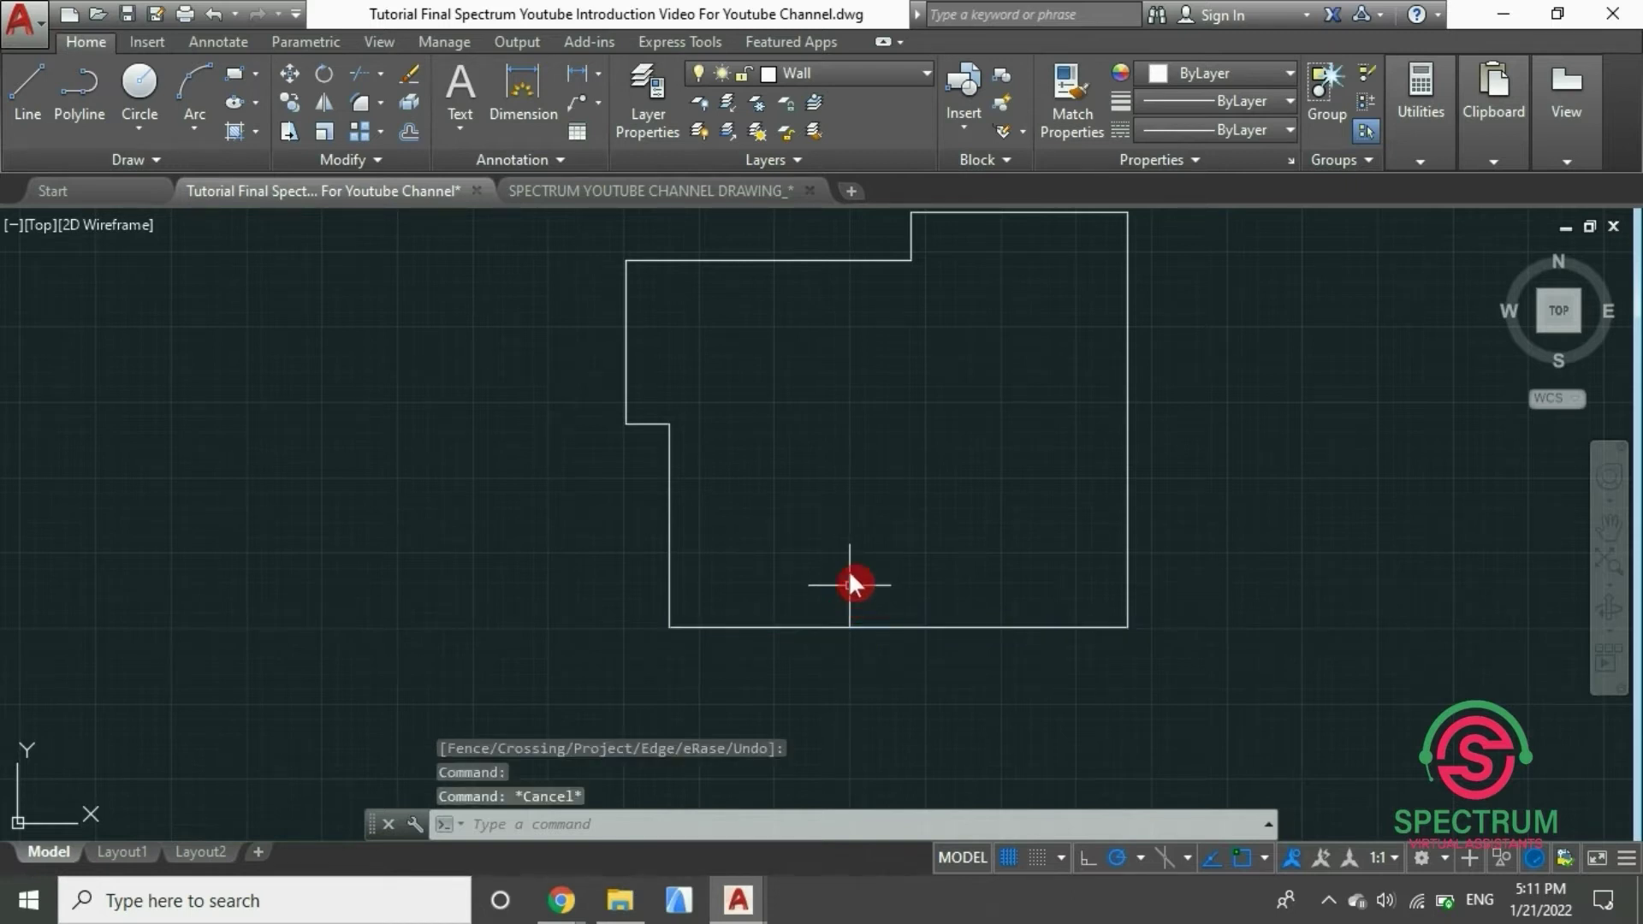
# Offset the base line of the outline 1500 downward, outside the house
pyautogui.click(409, 130)
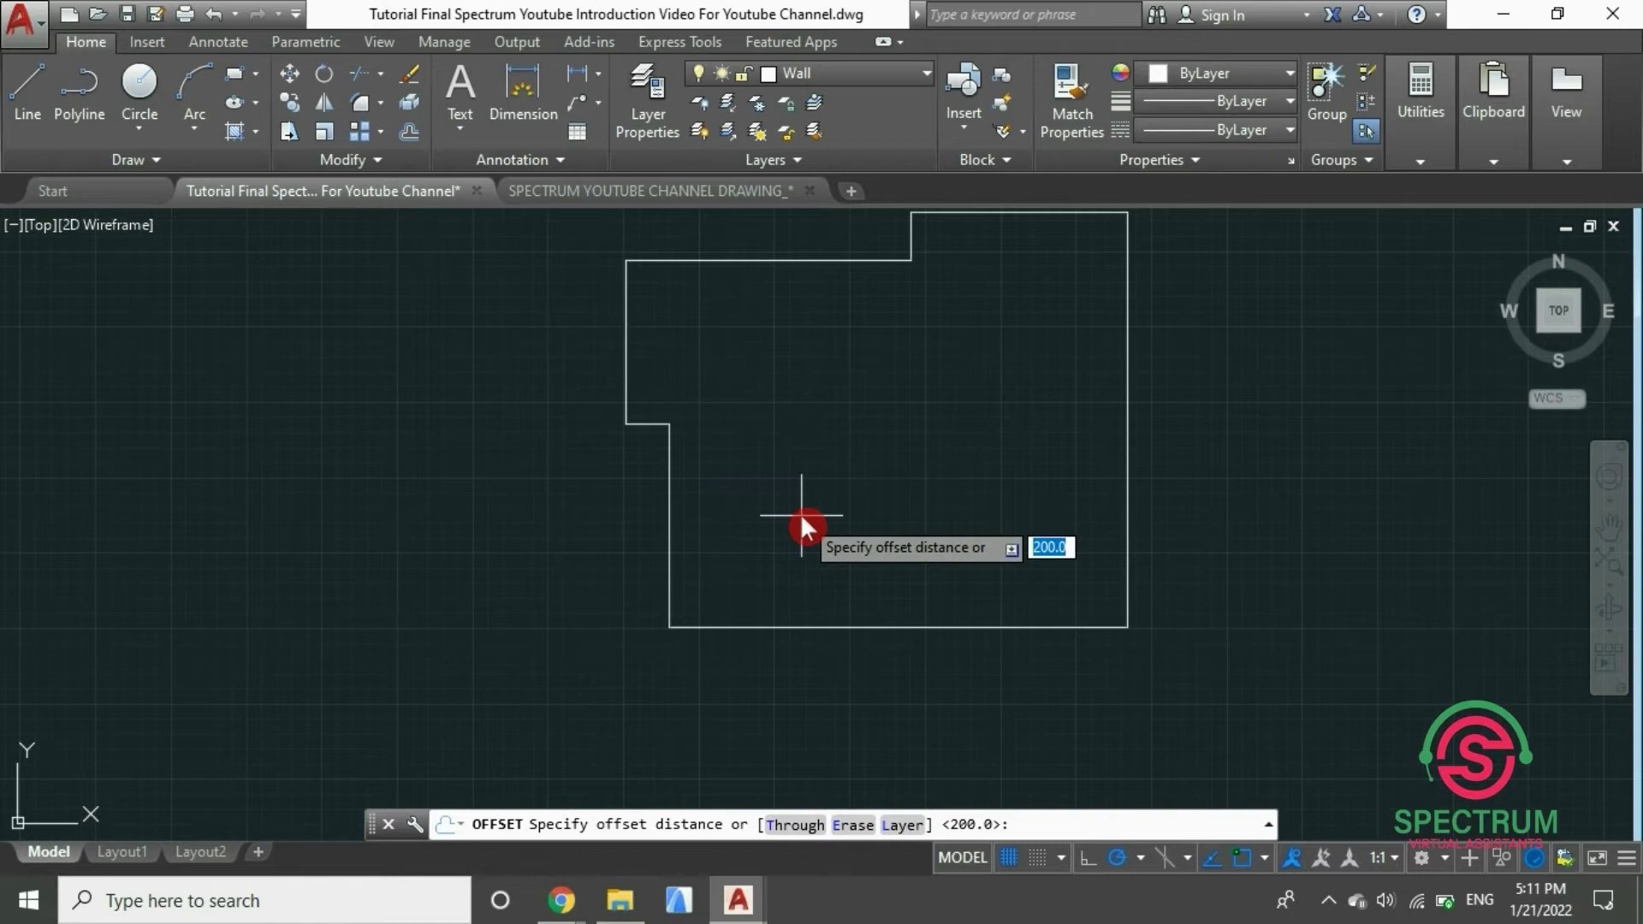
pyautogui.write('1500')
pyautogui.press('Return')
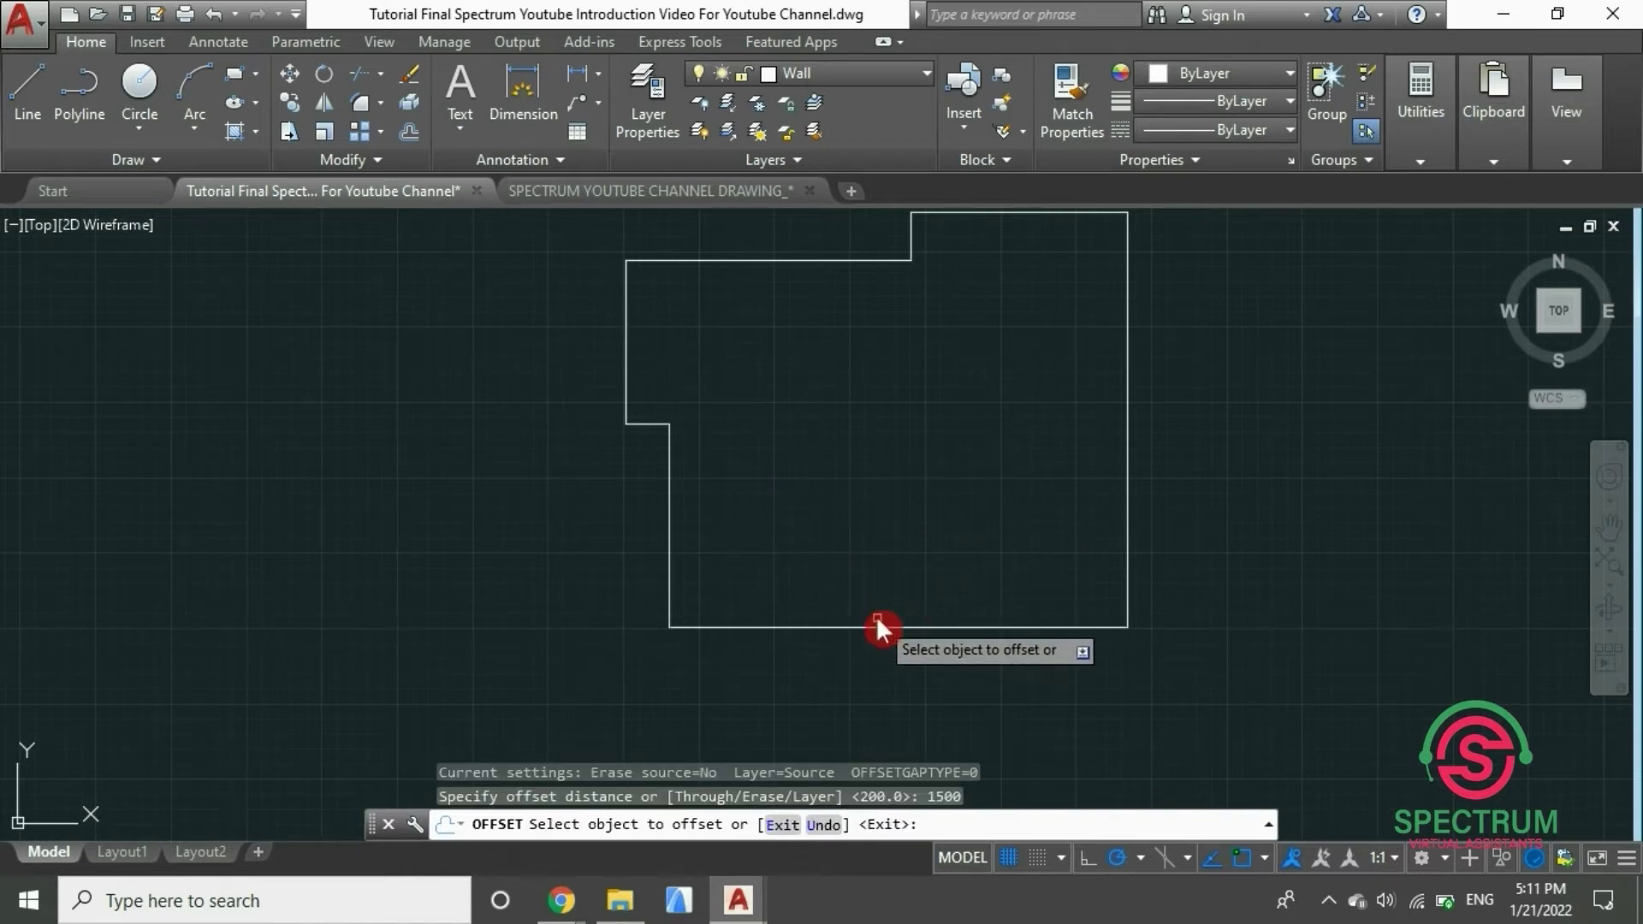
pyautogui.click(875, 627)
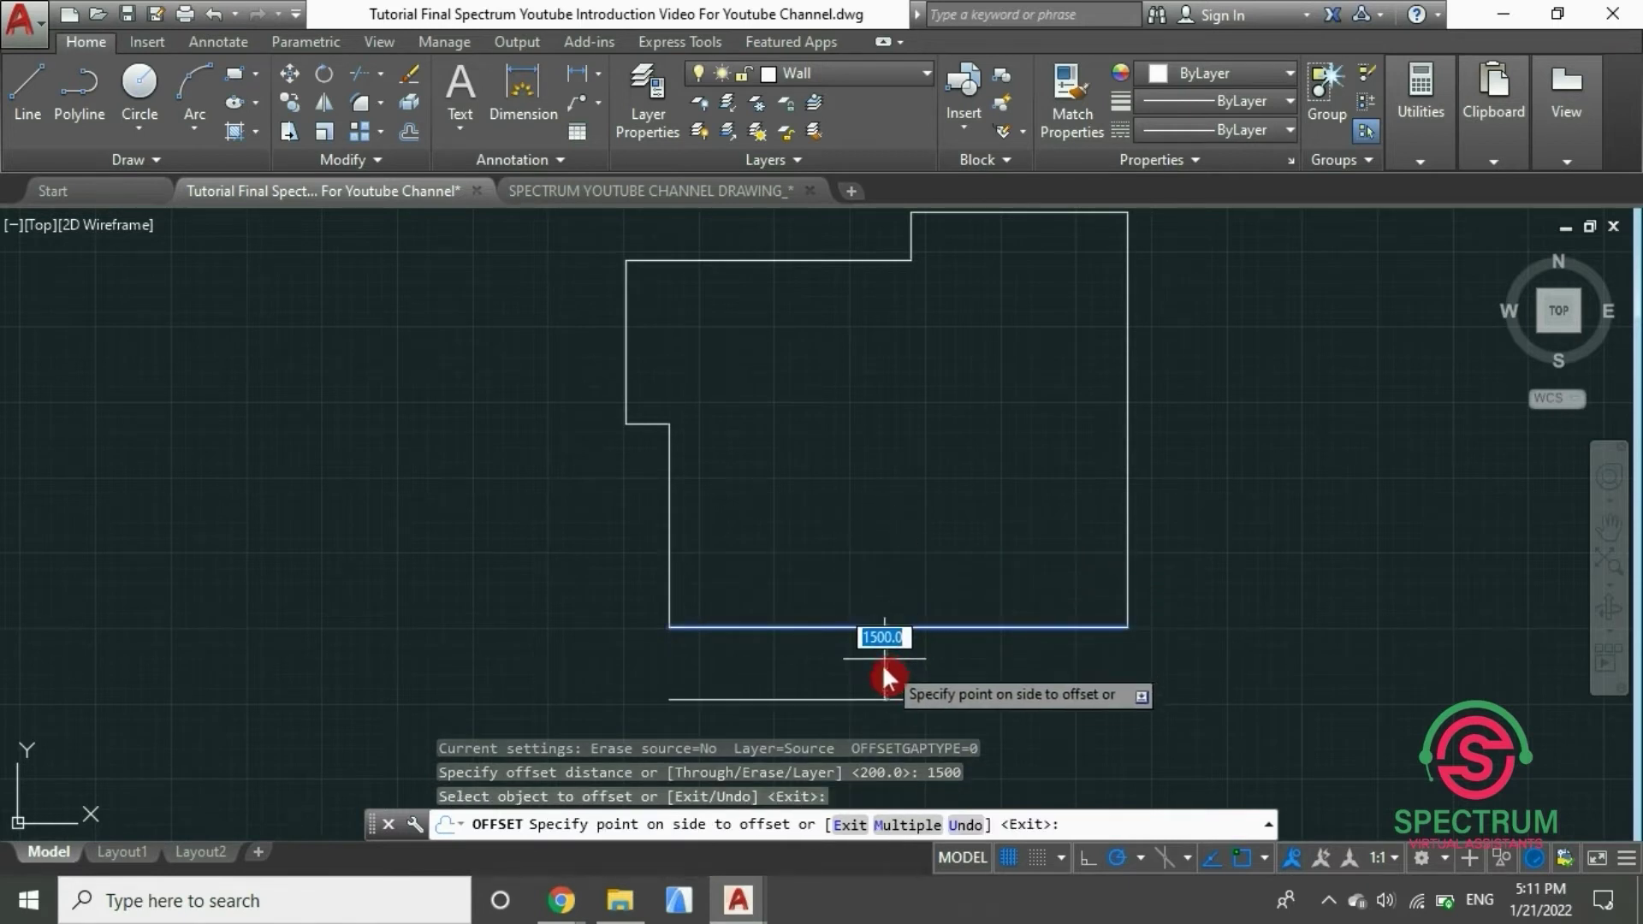
pyautogui.click(883, 707)
pyautogui.scroll(-1, 884, 707)
pyautogui.scroll(1, 856, 529)
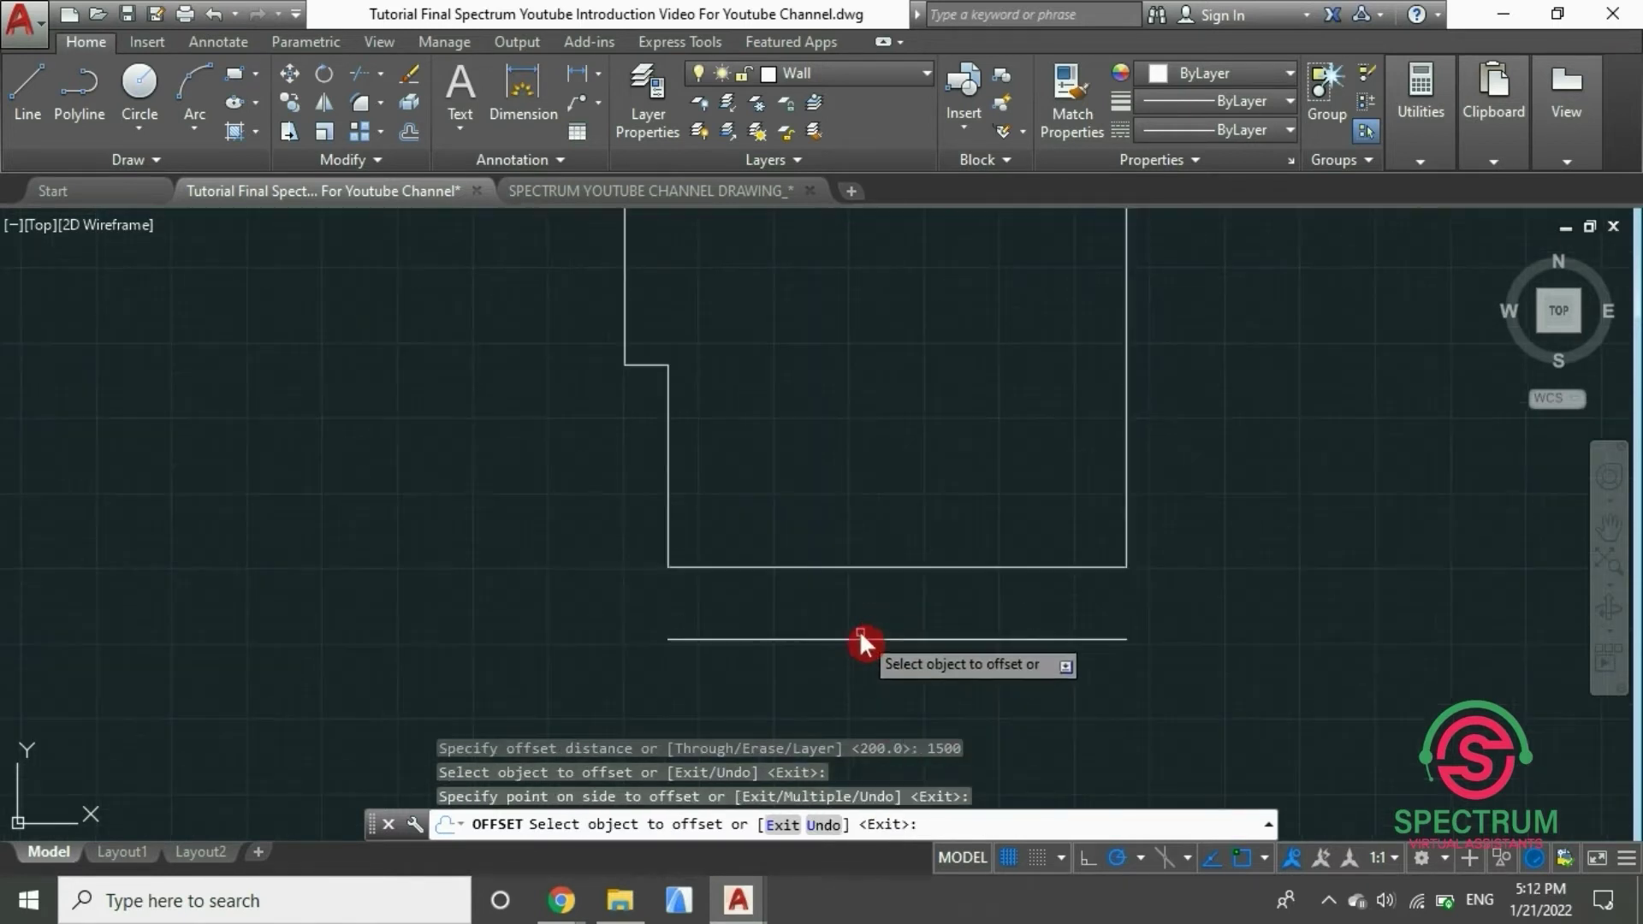
pyautogui.scroll(-2, 854, 616)
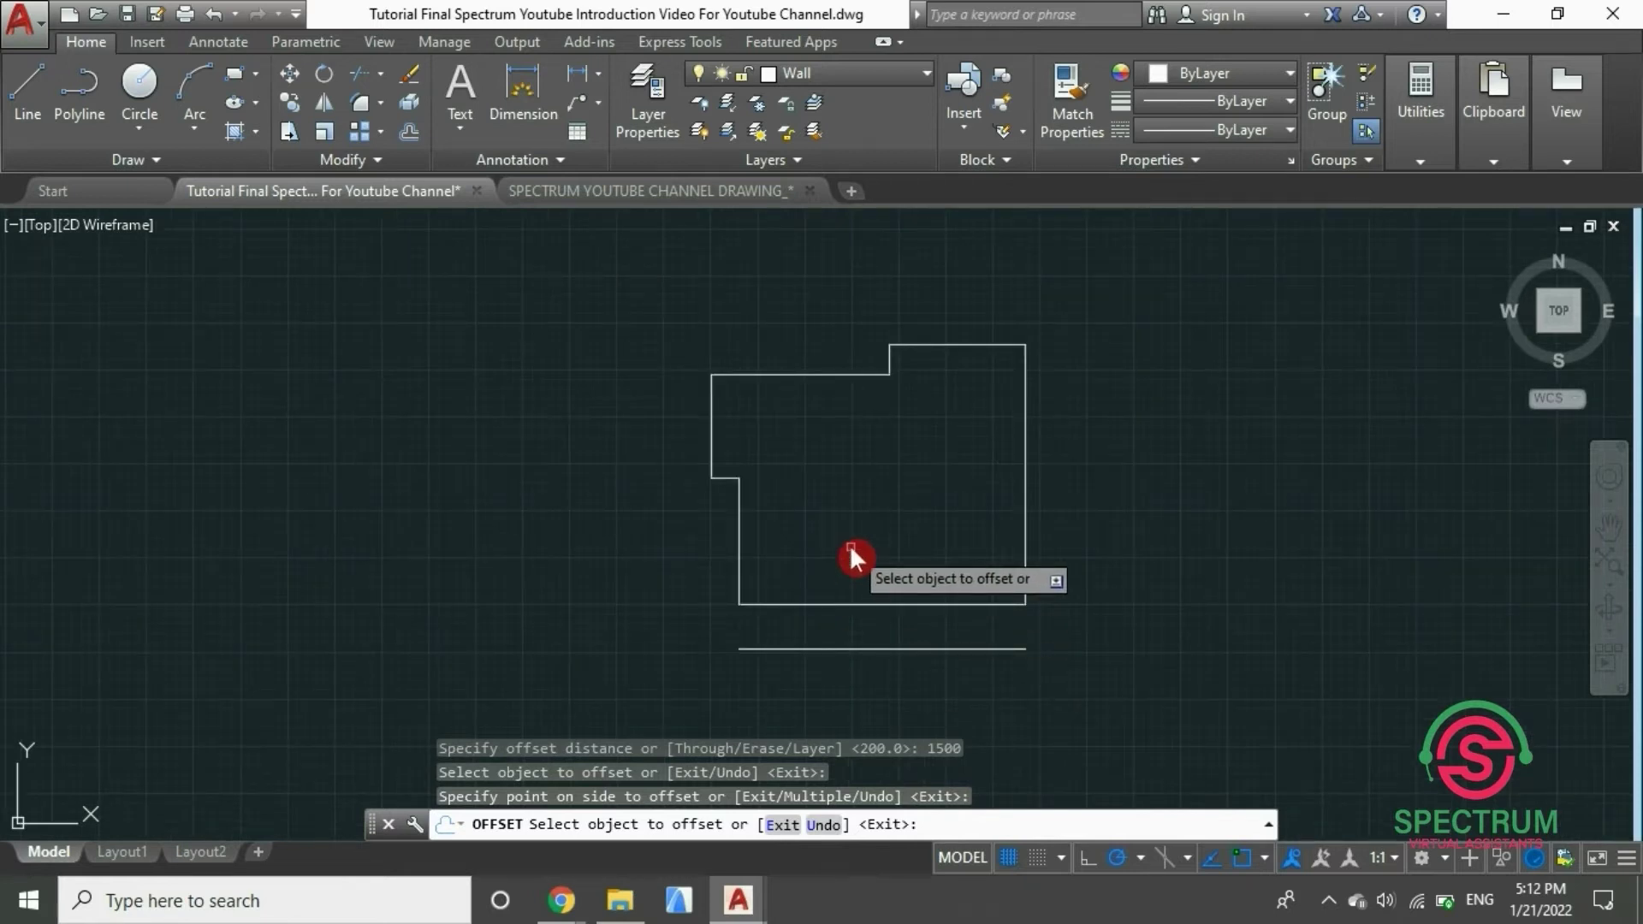
pyautogui.press('Escape')
pyautogui.press('Escape')
# Extend the short 900 horizontal segment on the left side across the plan to the right exterior wall
pyautogui.scroll(2, 824, 556)
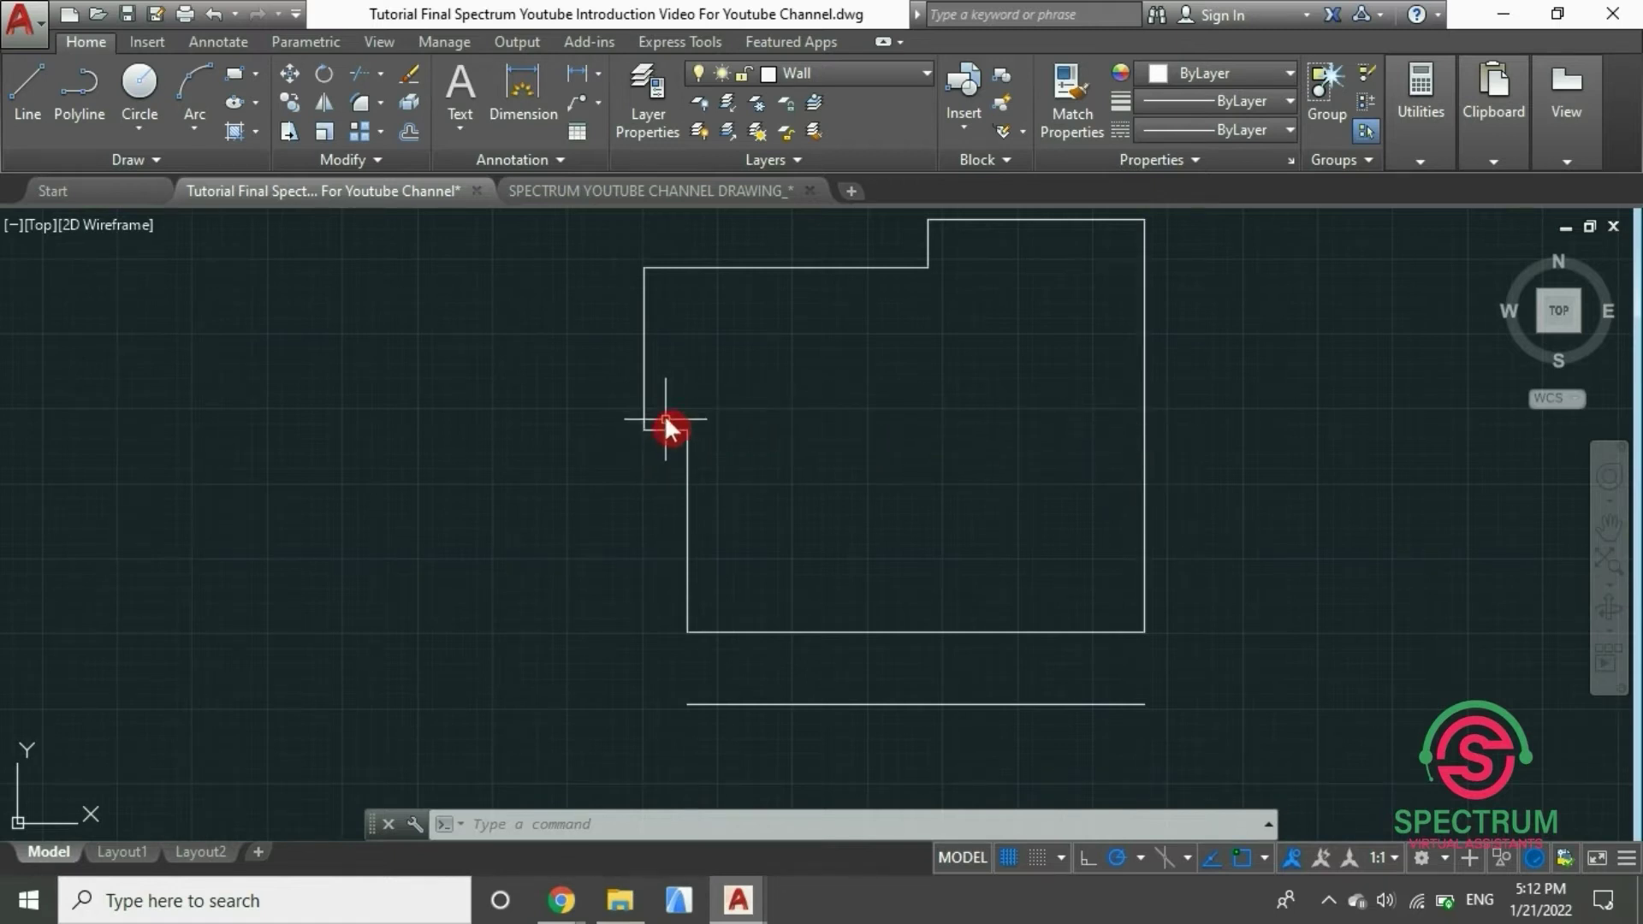
pyautogui.click(382, 74)
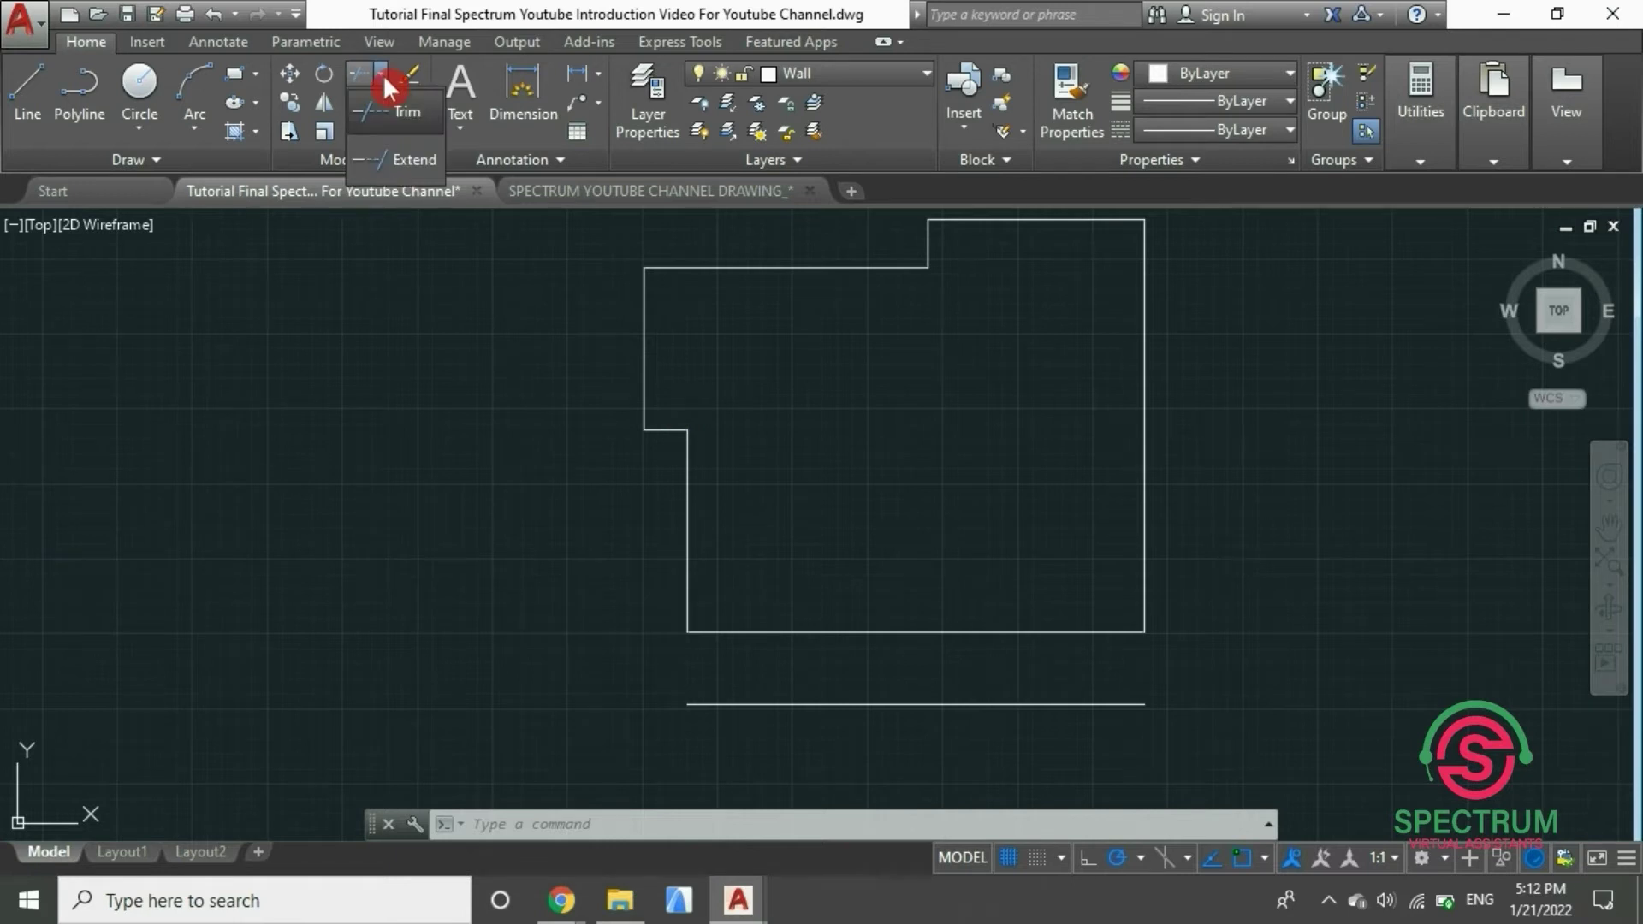
pyautogui.click(395, 154)
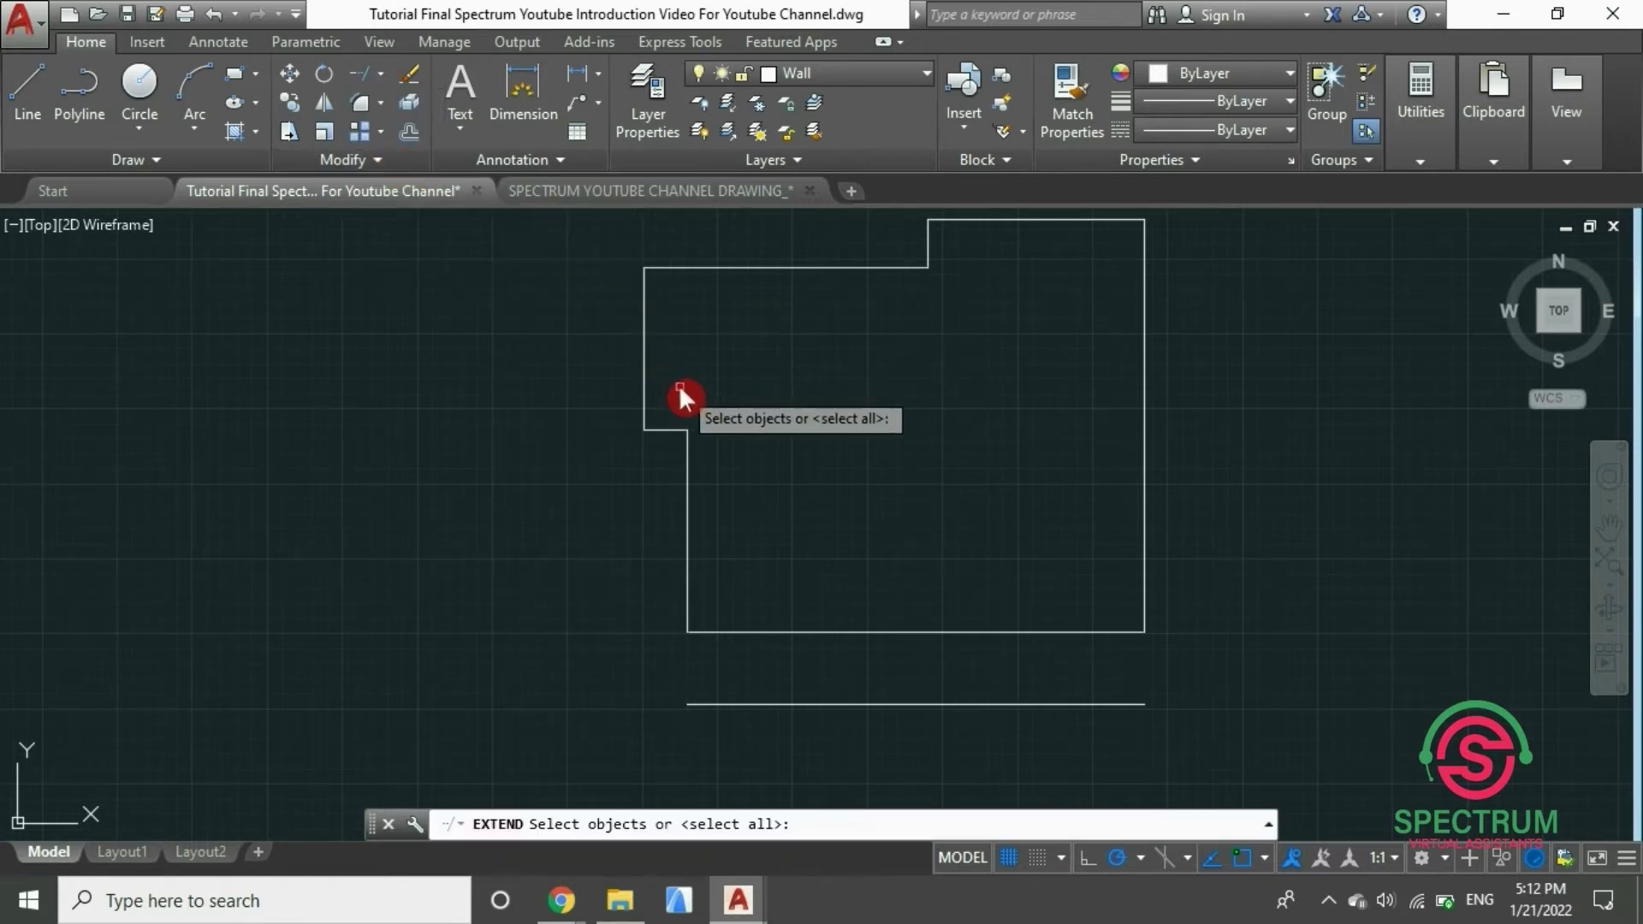
pyautogui.click(667, 428)
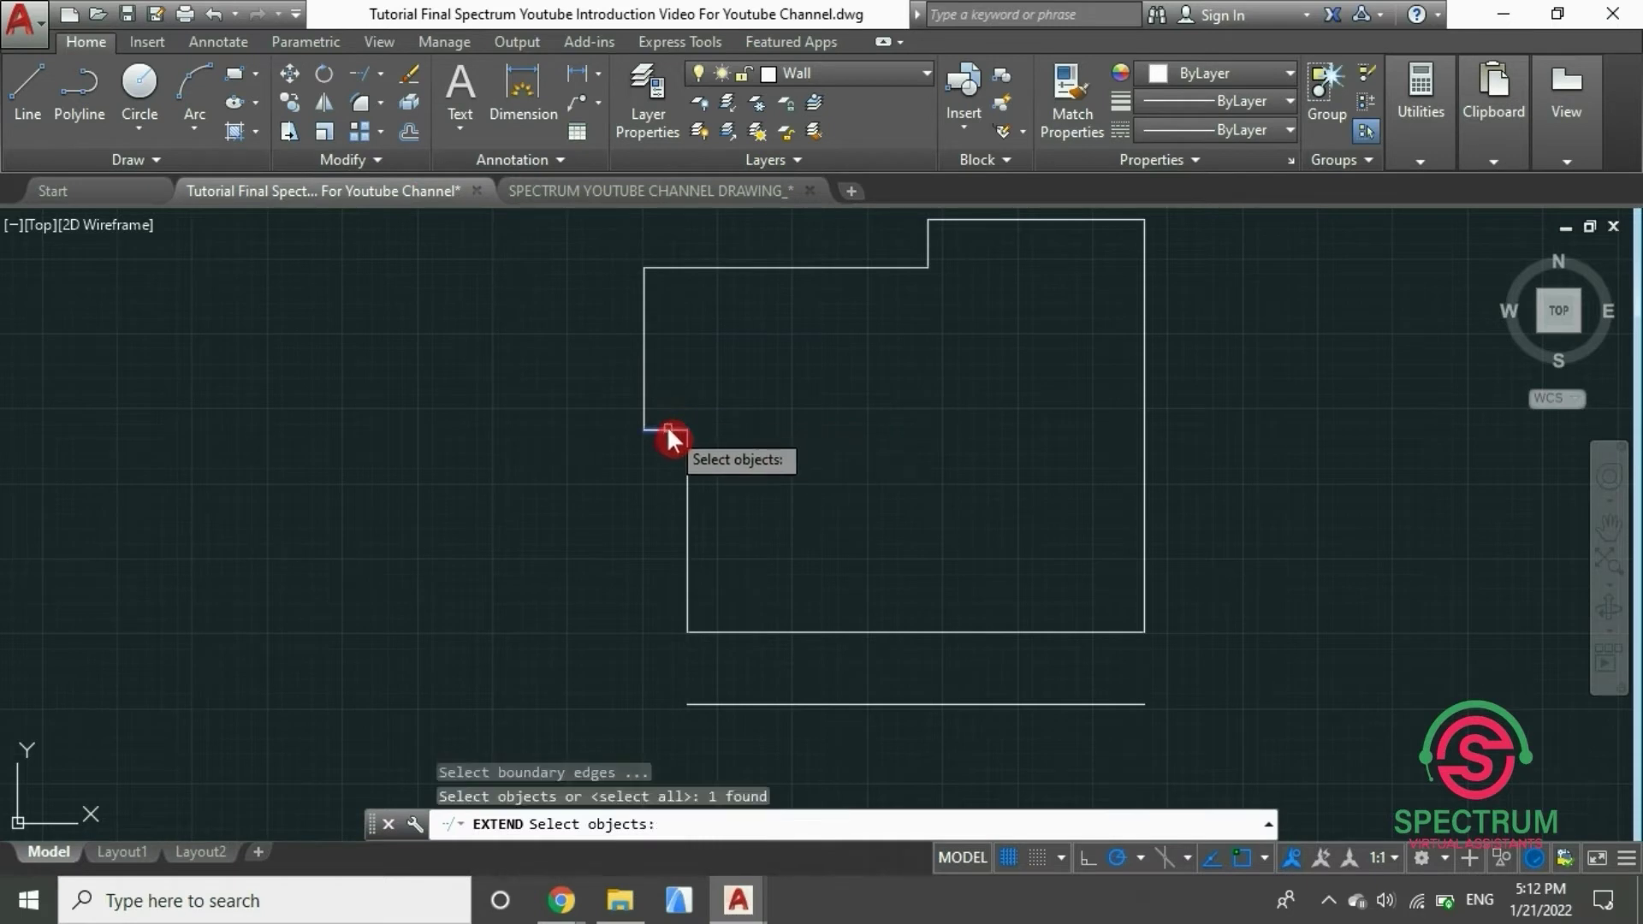
pyautogui.scroll(2, 1147, 409)
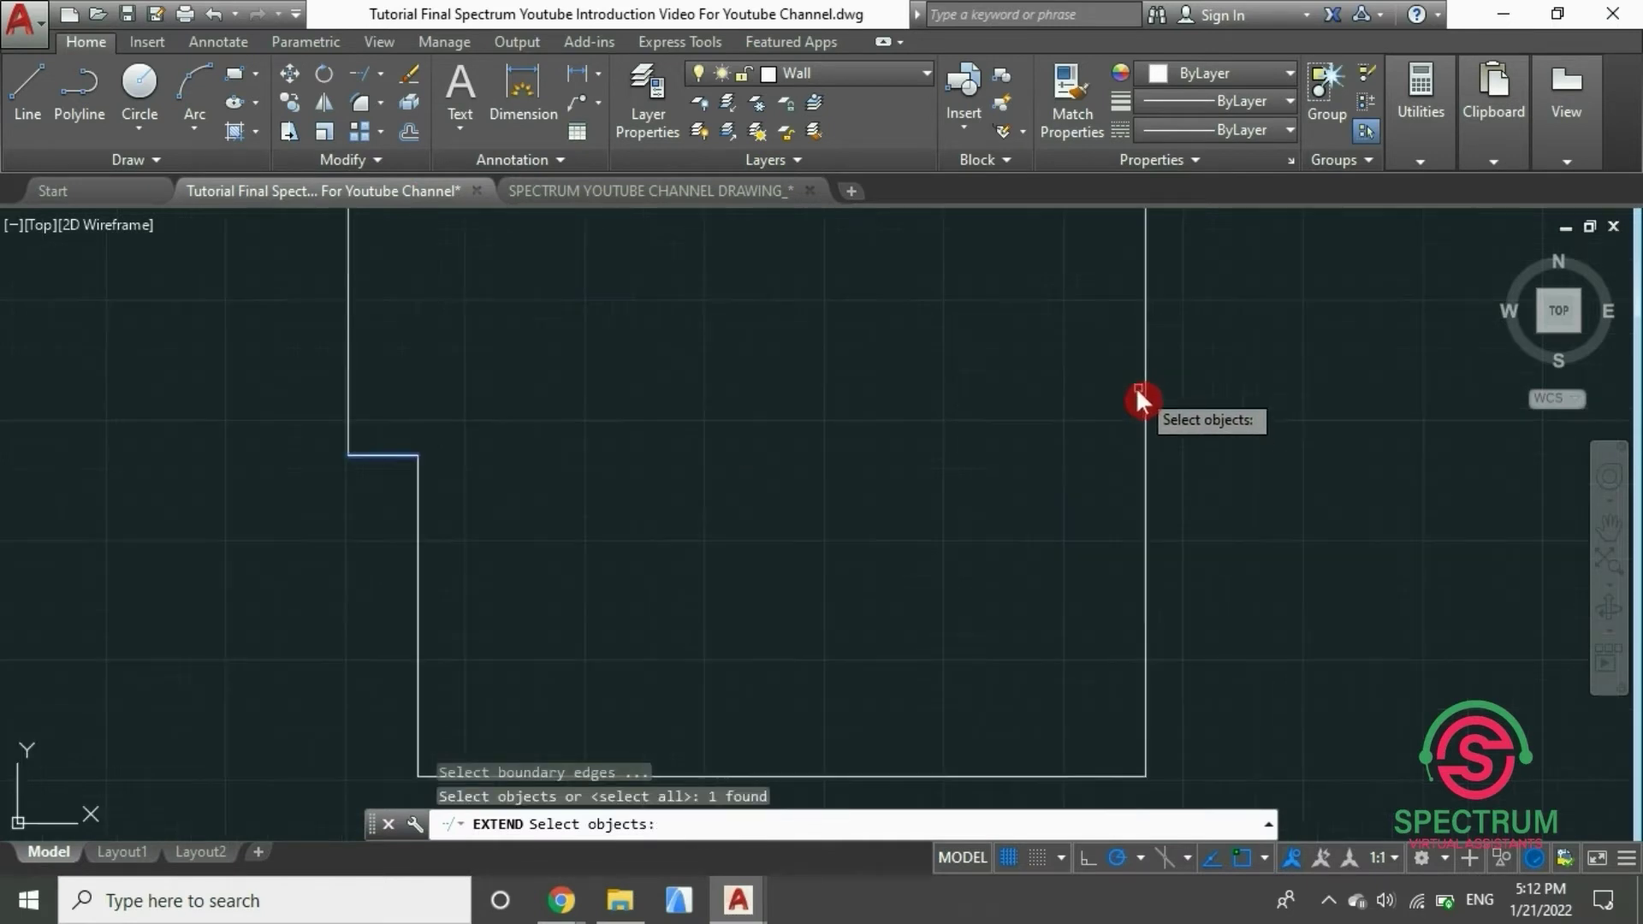
pyautogui.click(1147, 414)
pyautogui.scroll(-2, 1055, 479)
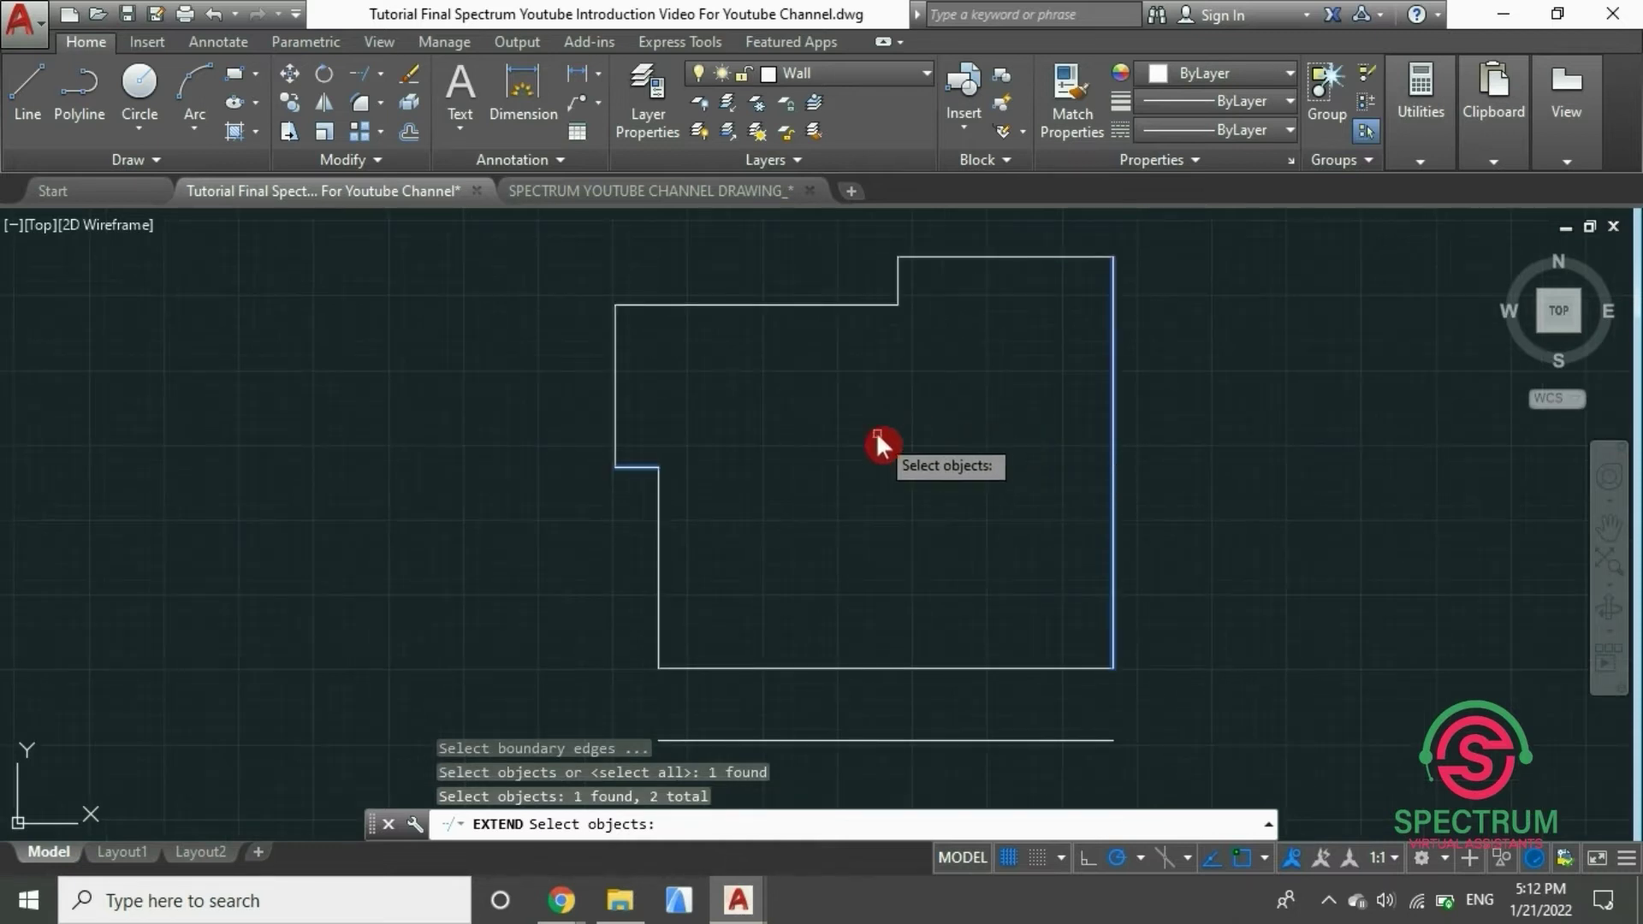
pyautogui.press('Return')
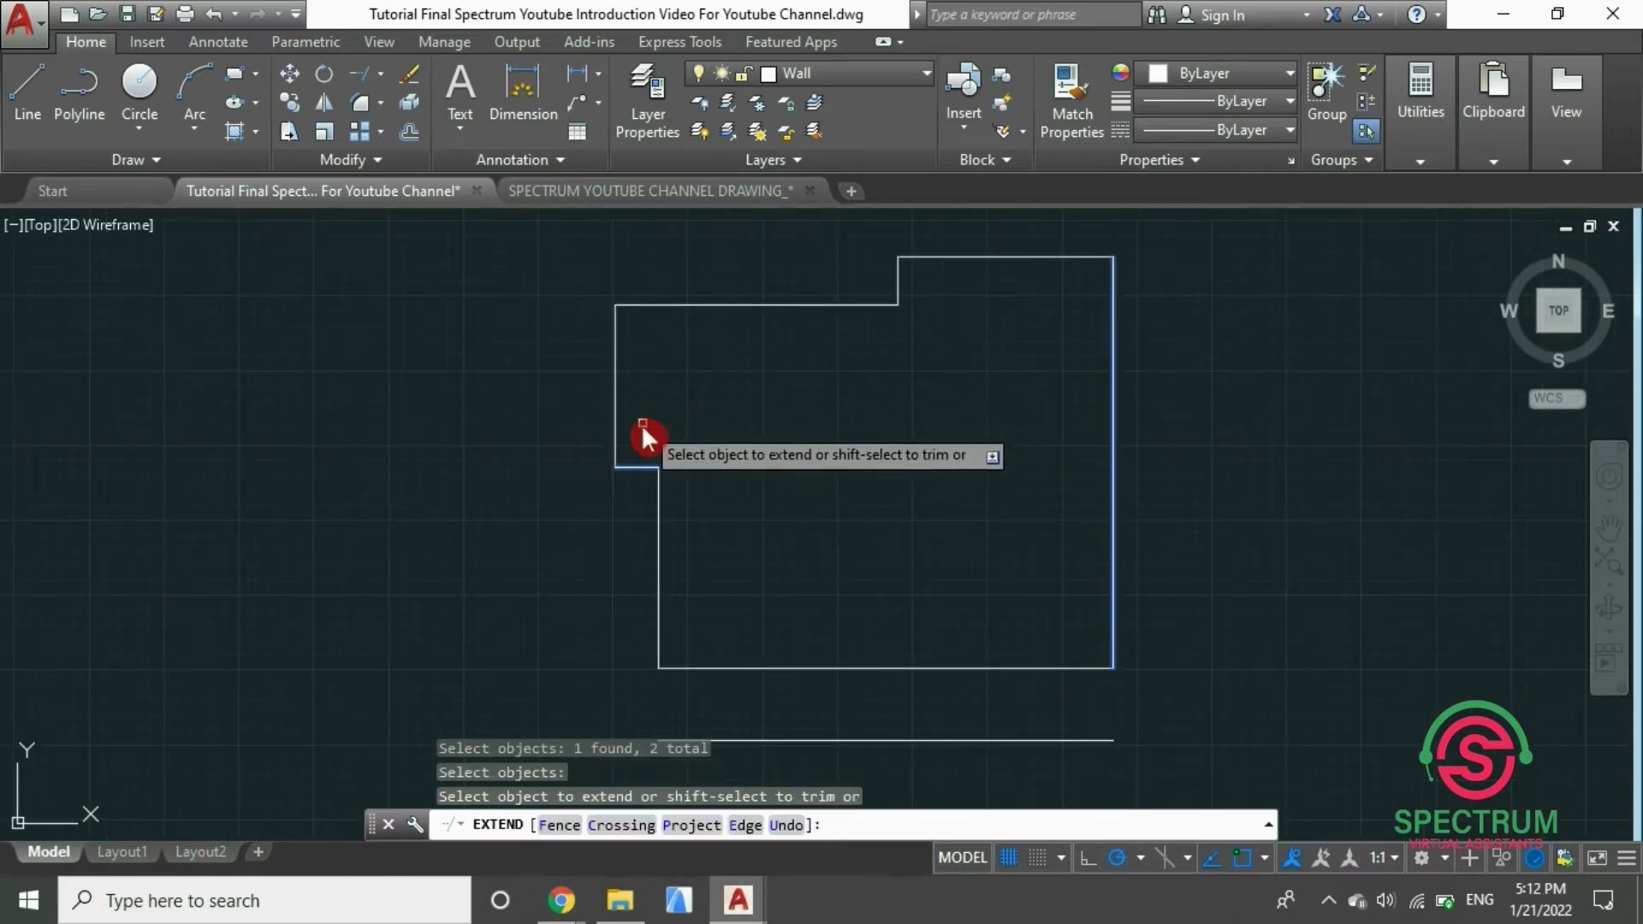
pyautogui.click(644, 467)
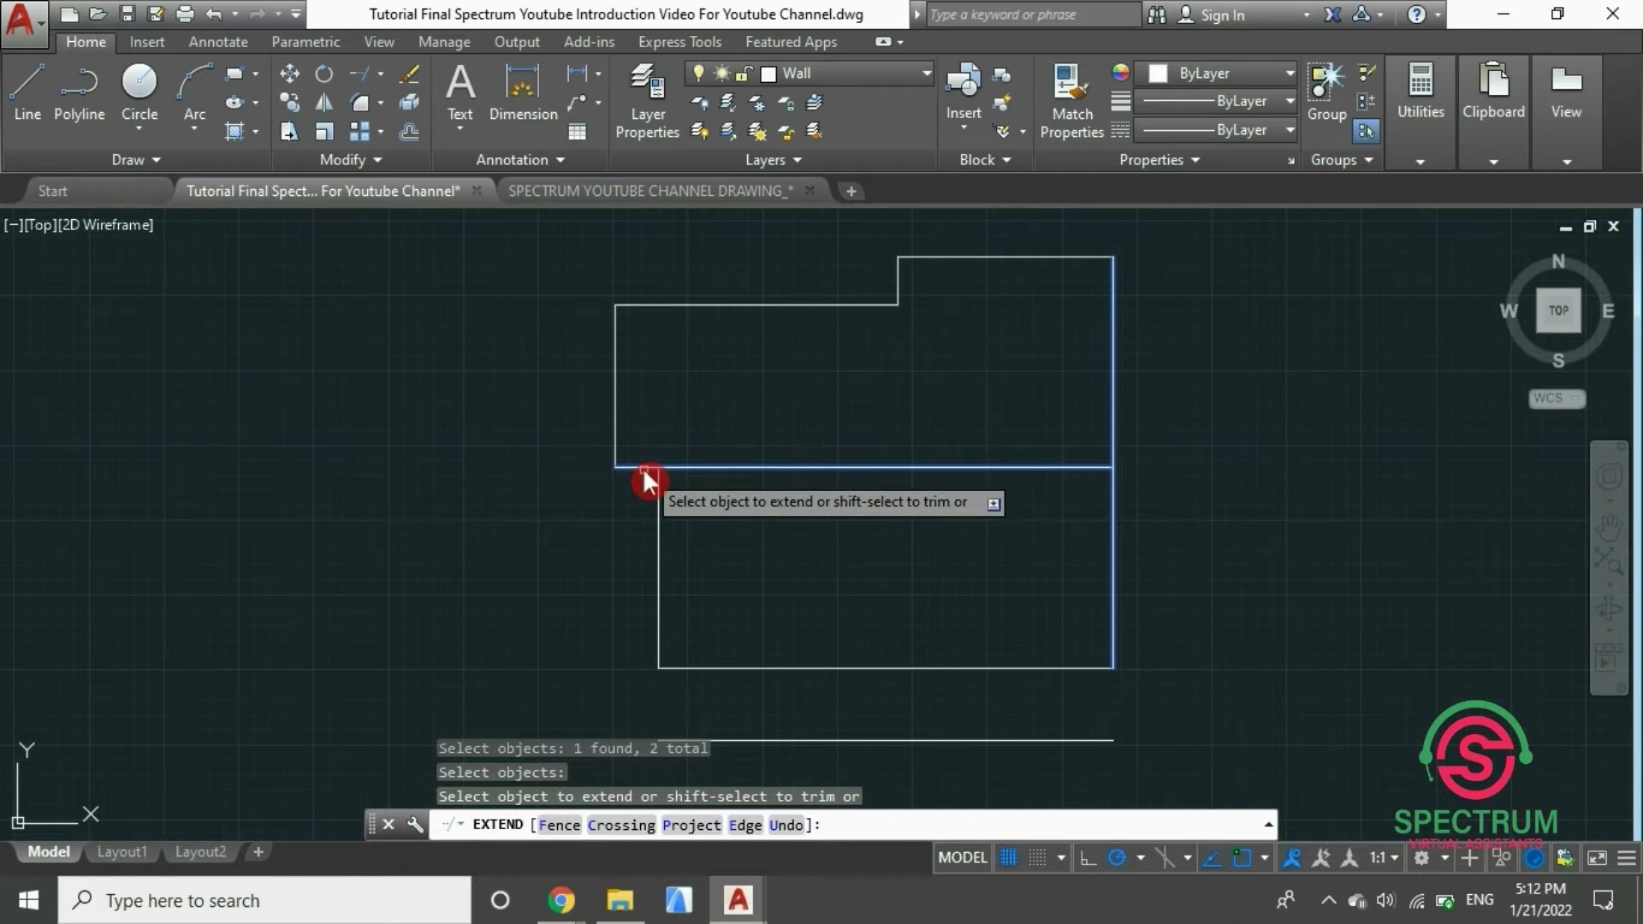
pyautogui.click(643, 467)
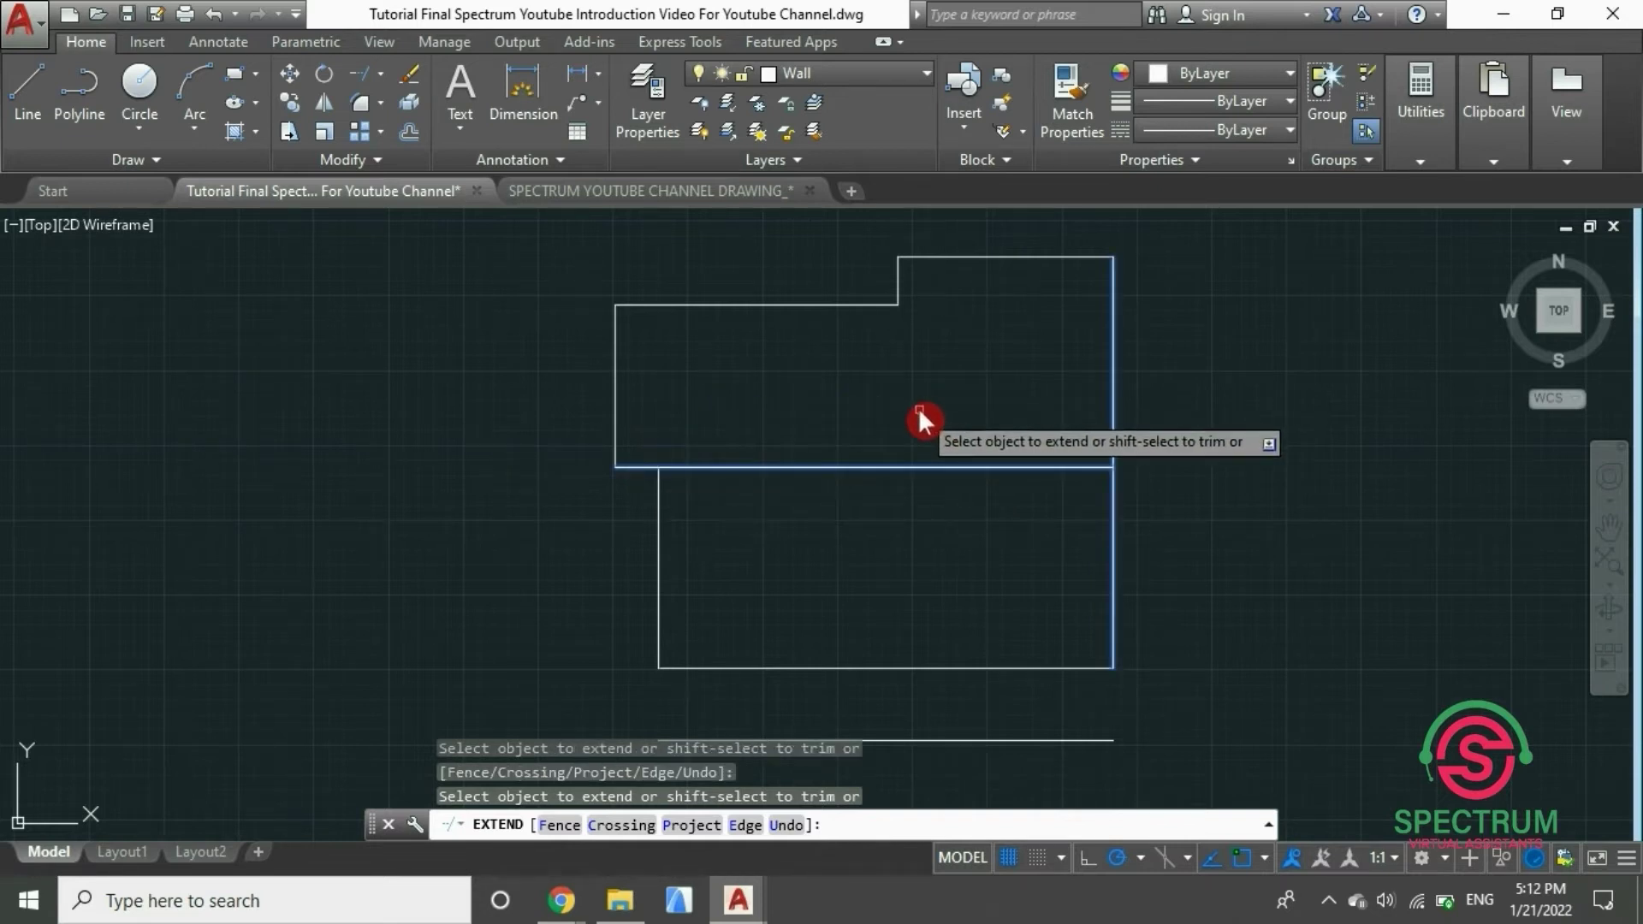
pyautogui.press('Return')
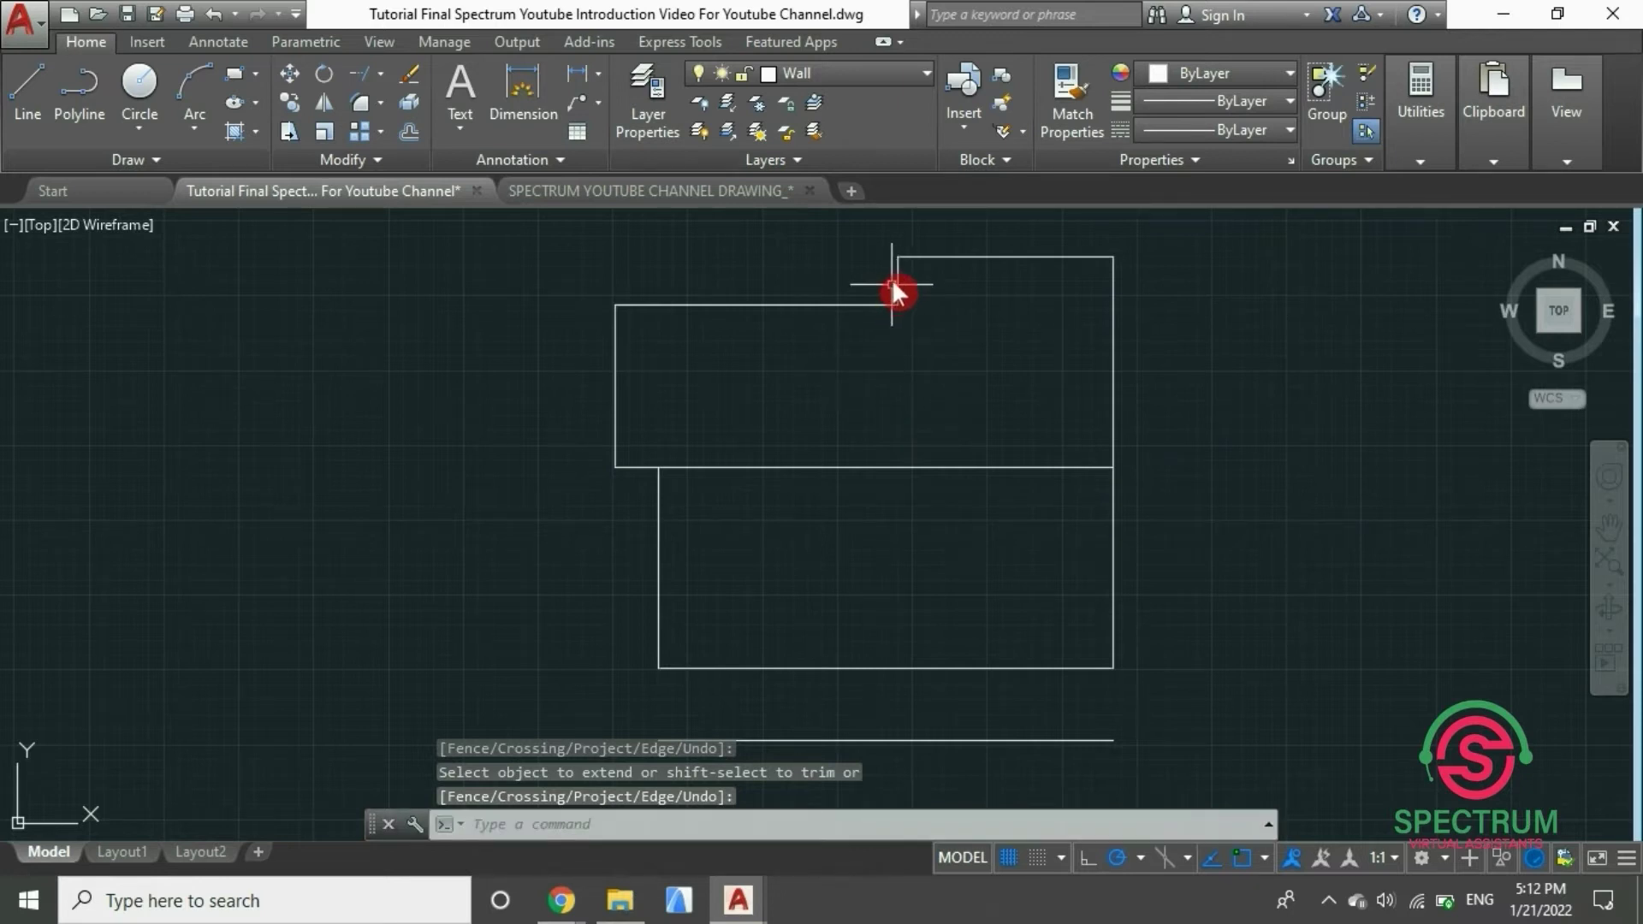
# Extend the short vertical wall at the step in the upper outline down to the offset line below the house
pyautogui.scroll(-3, 902, 559)
pyautogui.scroll(3, 916, 657)
pyautogui.scroll(-2, 897, 668)
pyautogui.scroll(2, 892, 603)
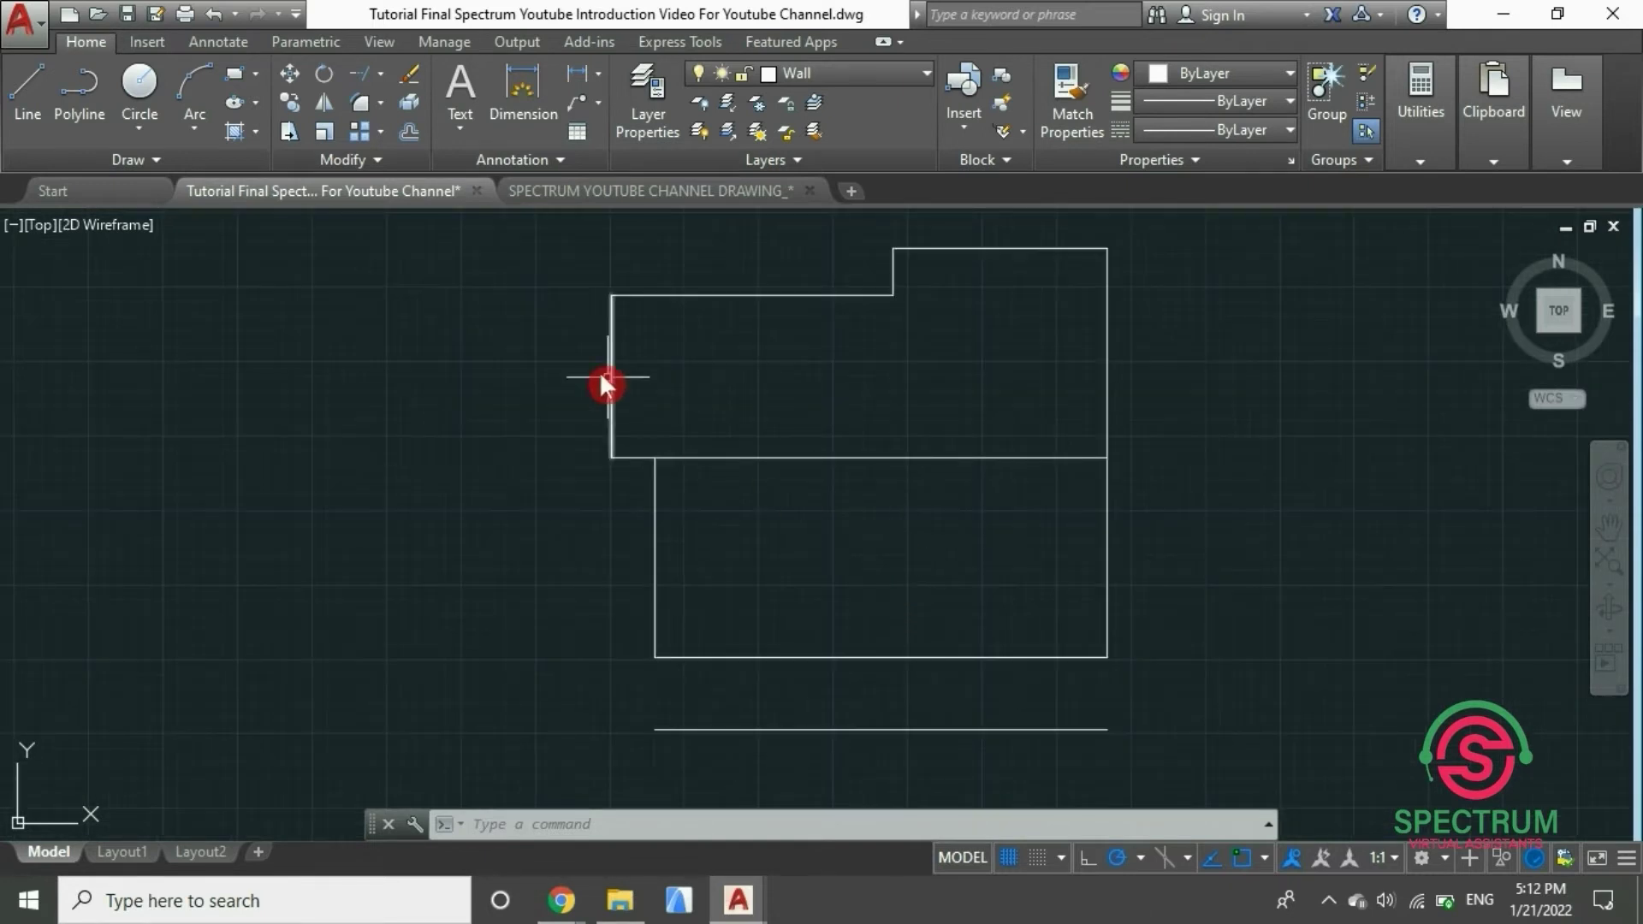
pyautogui.click(380, 76)
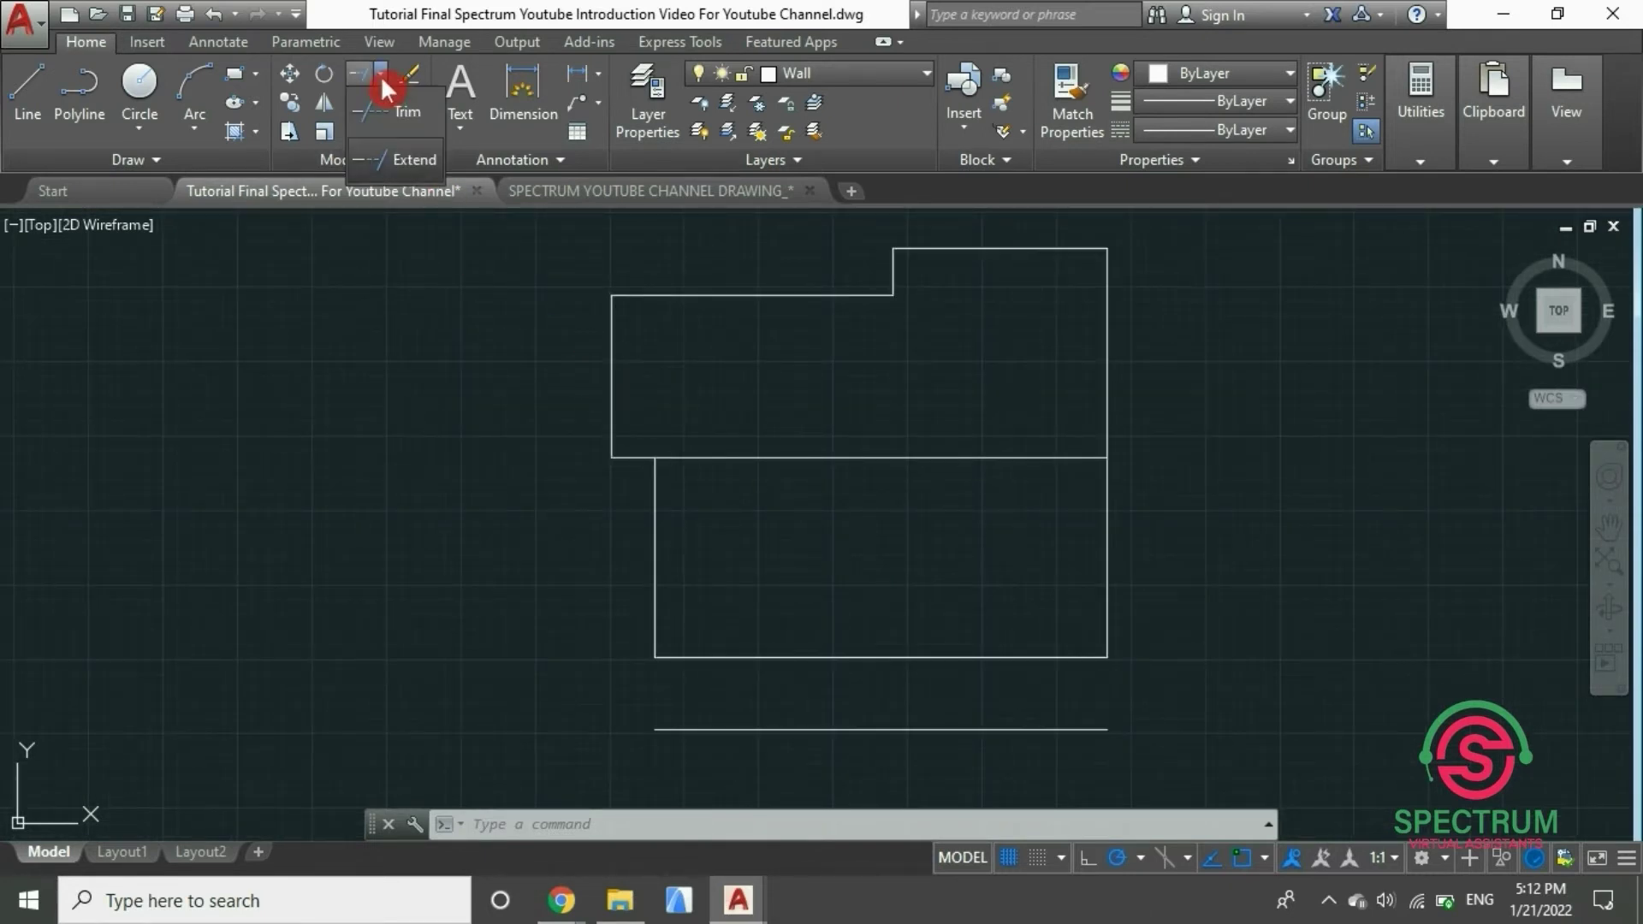
pyautogui.click(418, 160)
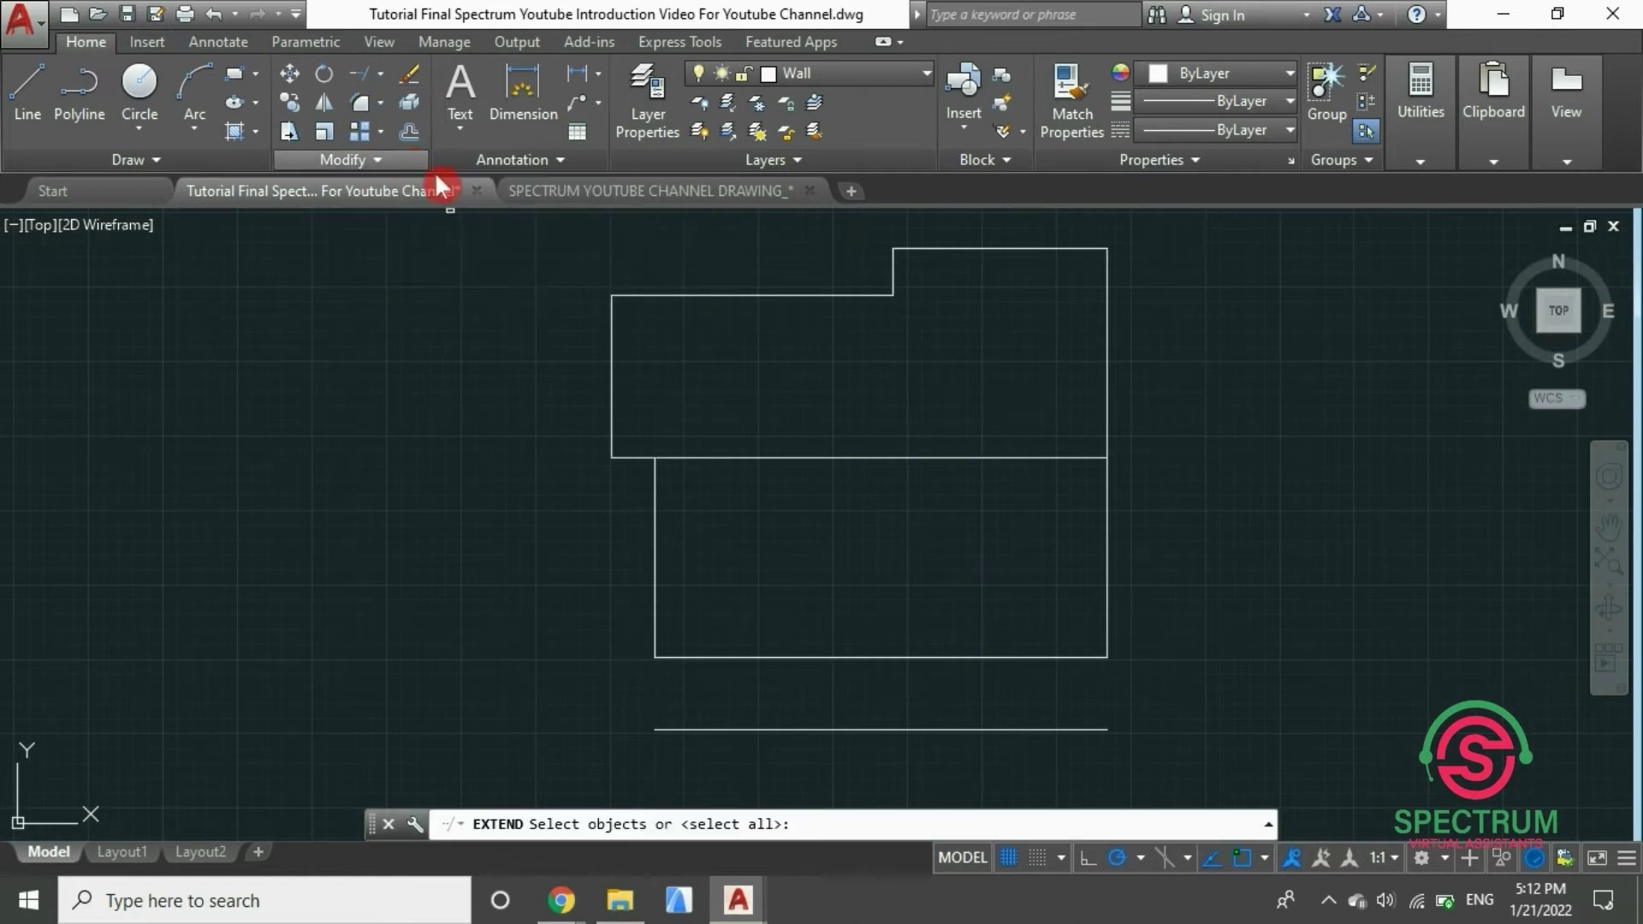
pyautogui.click(893, 269)
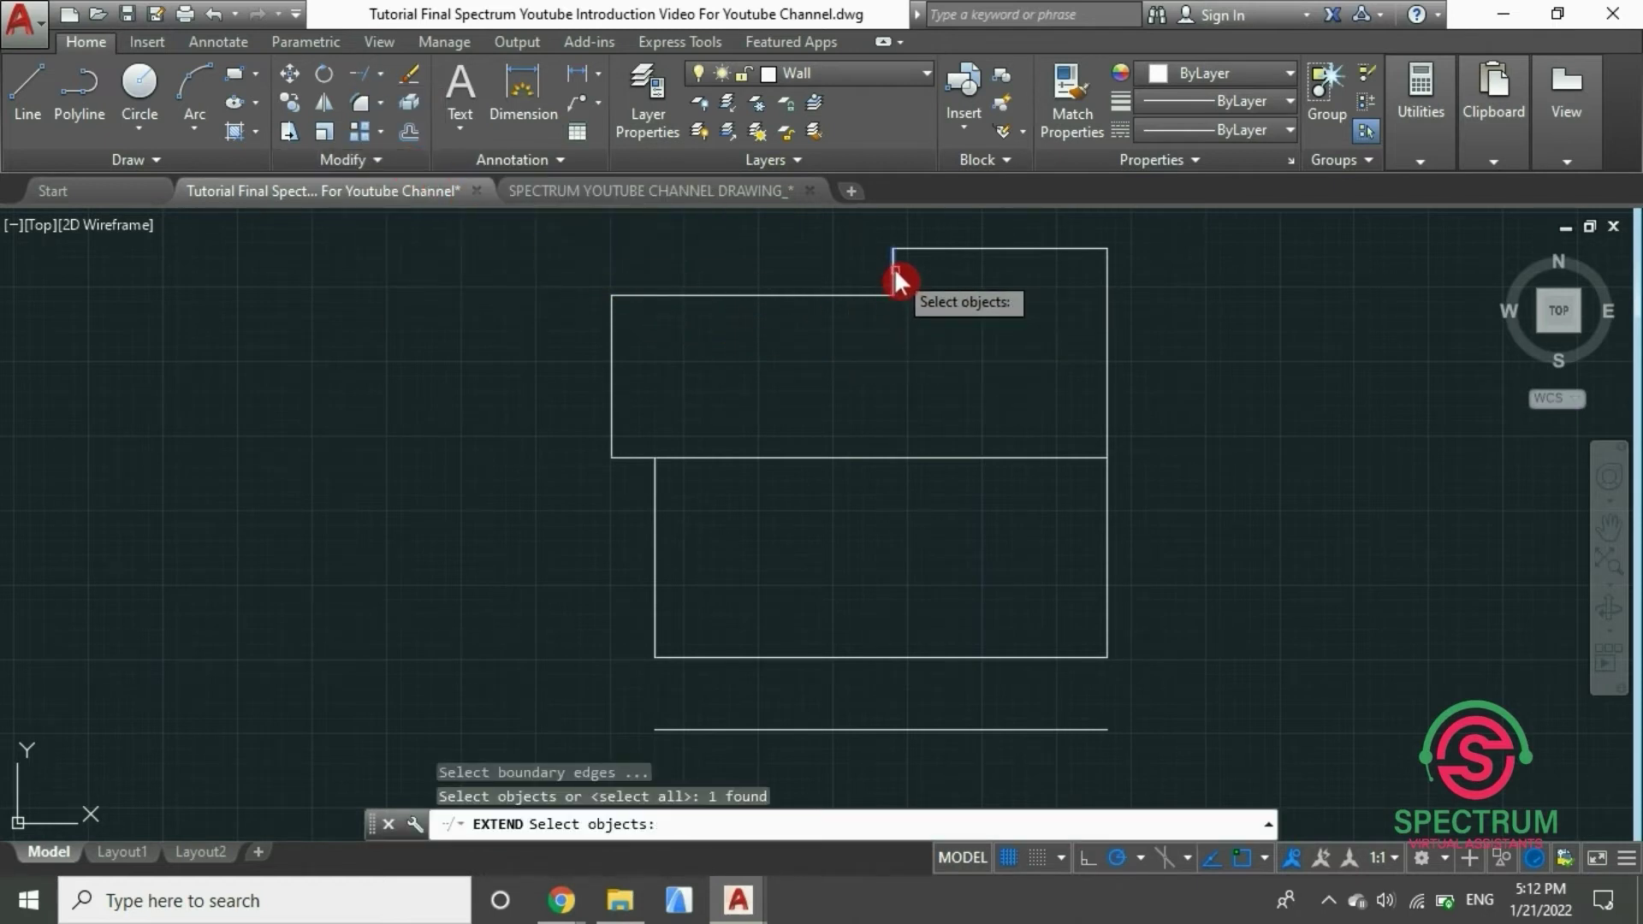
pyautogui.click(911, 729)
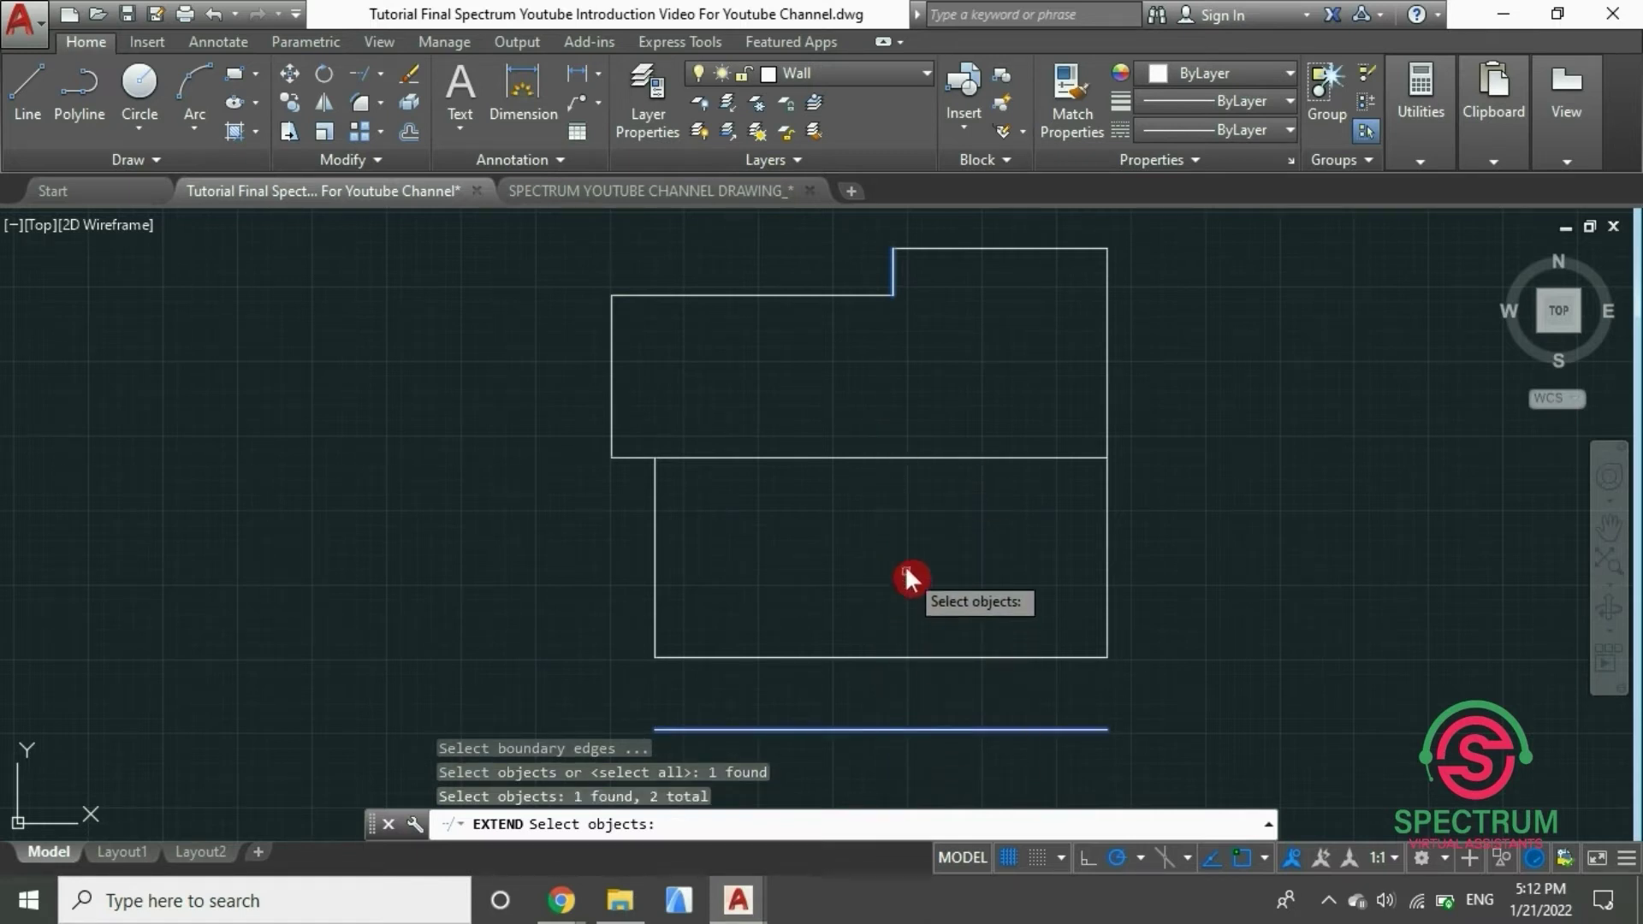
pyautogui.press('Return')
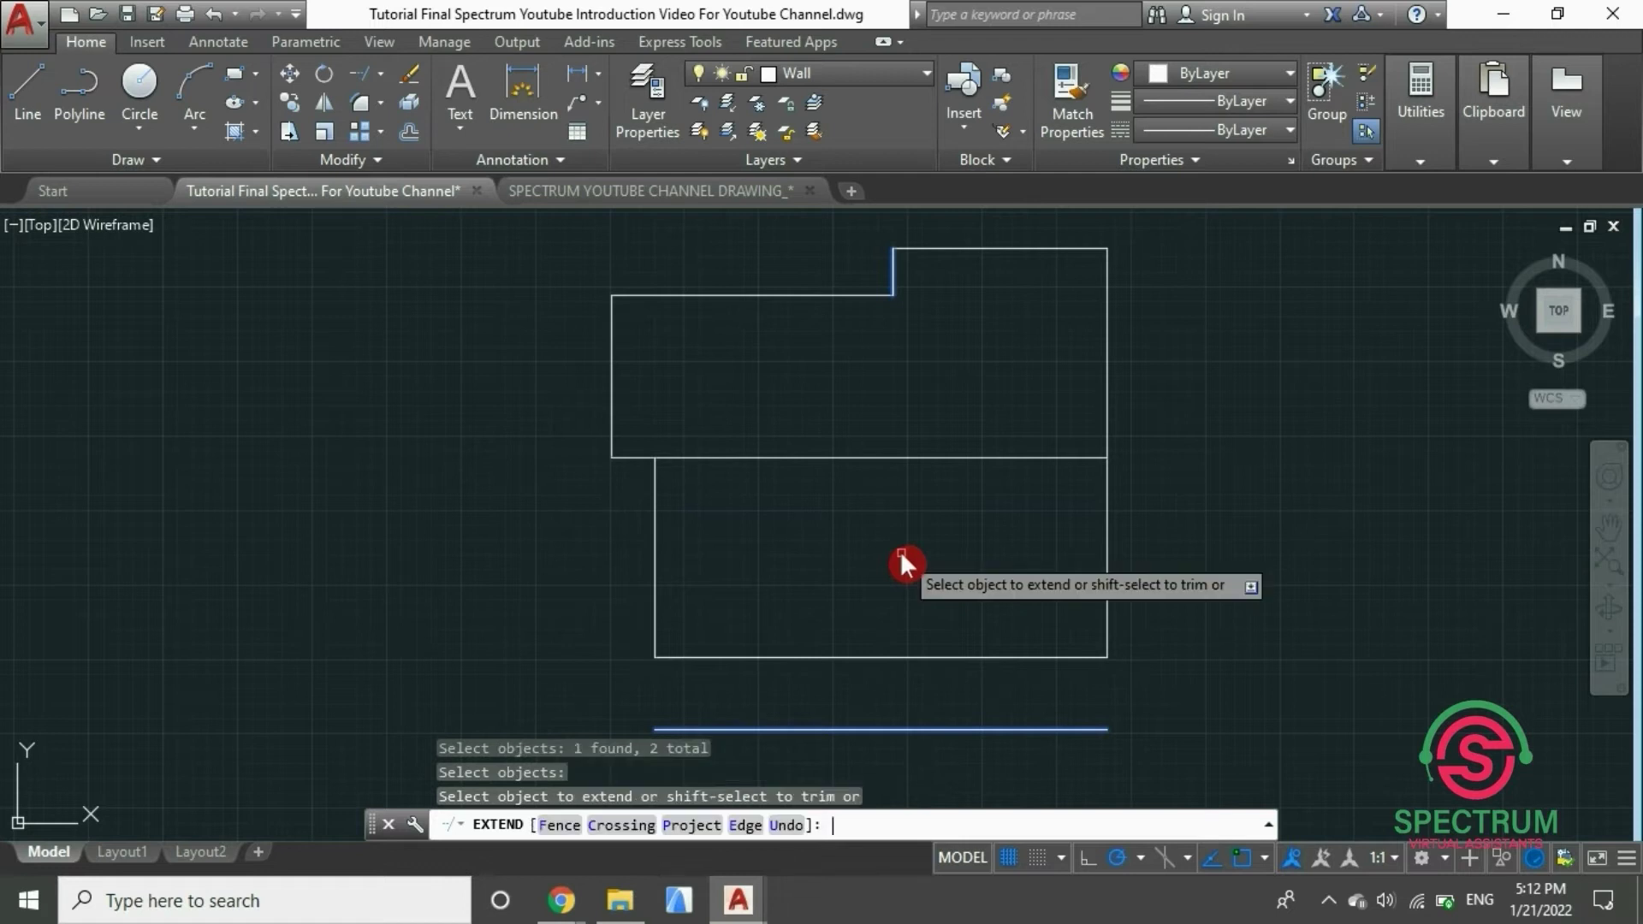
pyautogui.click(890, 265)
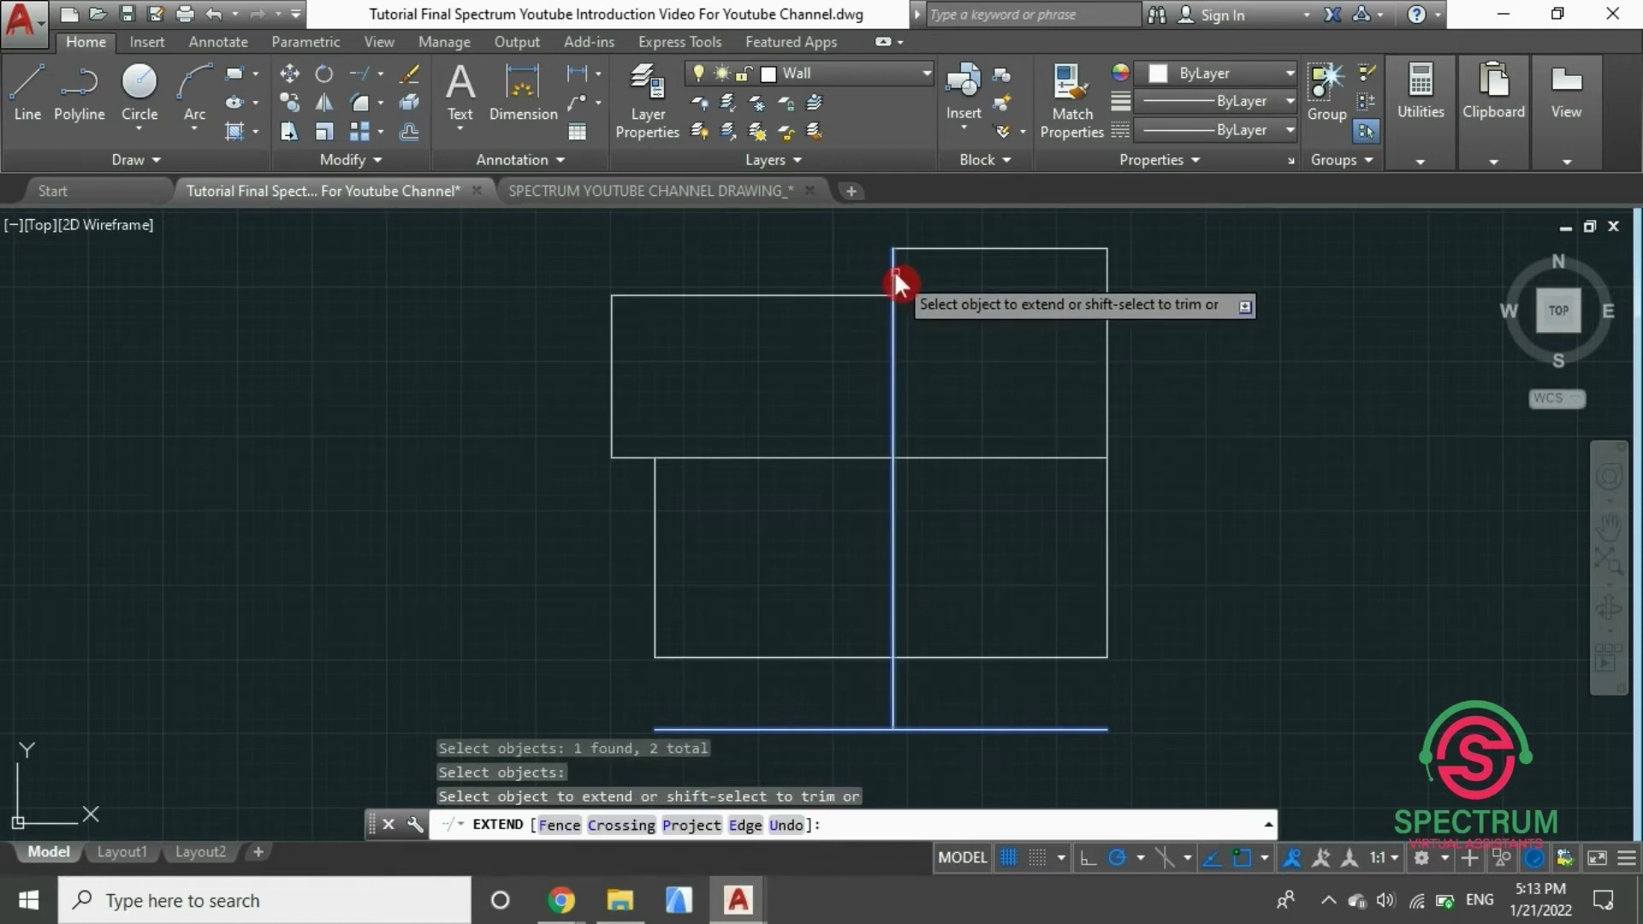
pyautogui.click(896, 271)
pyautogui.scroll(-2, 803, 522)
pyautogui.scroll(2, 802, 522)
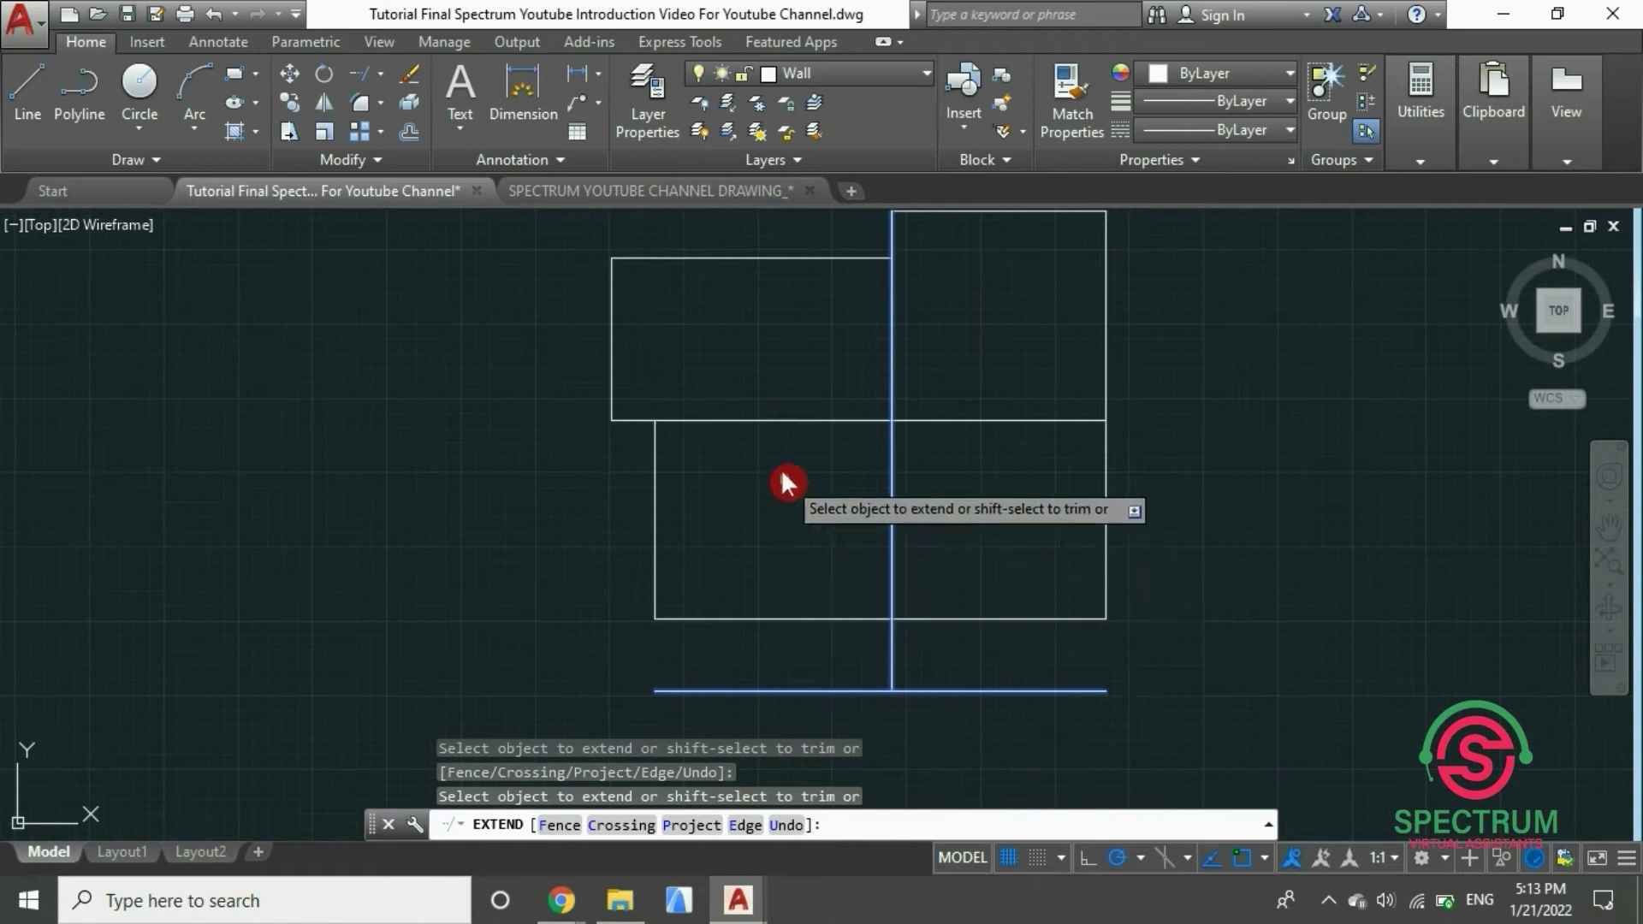
pyautogui.press('Return')
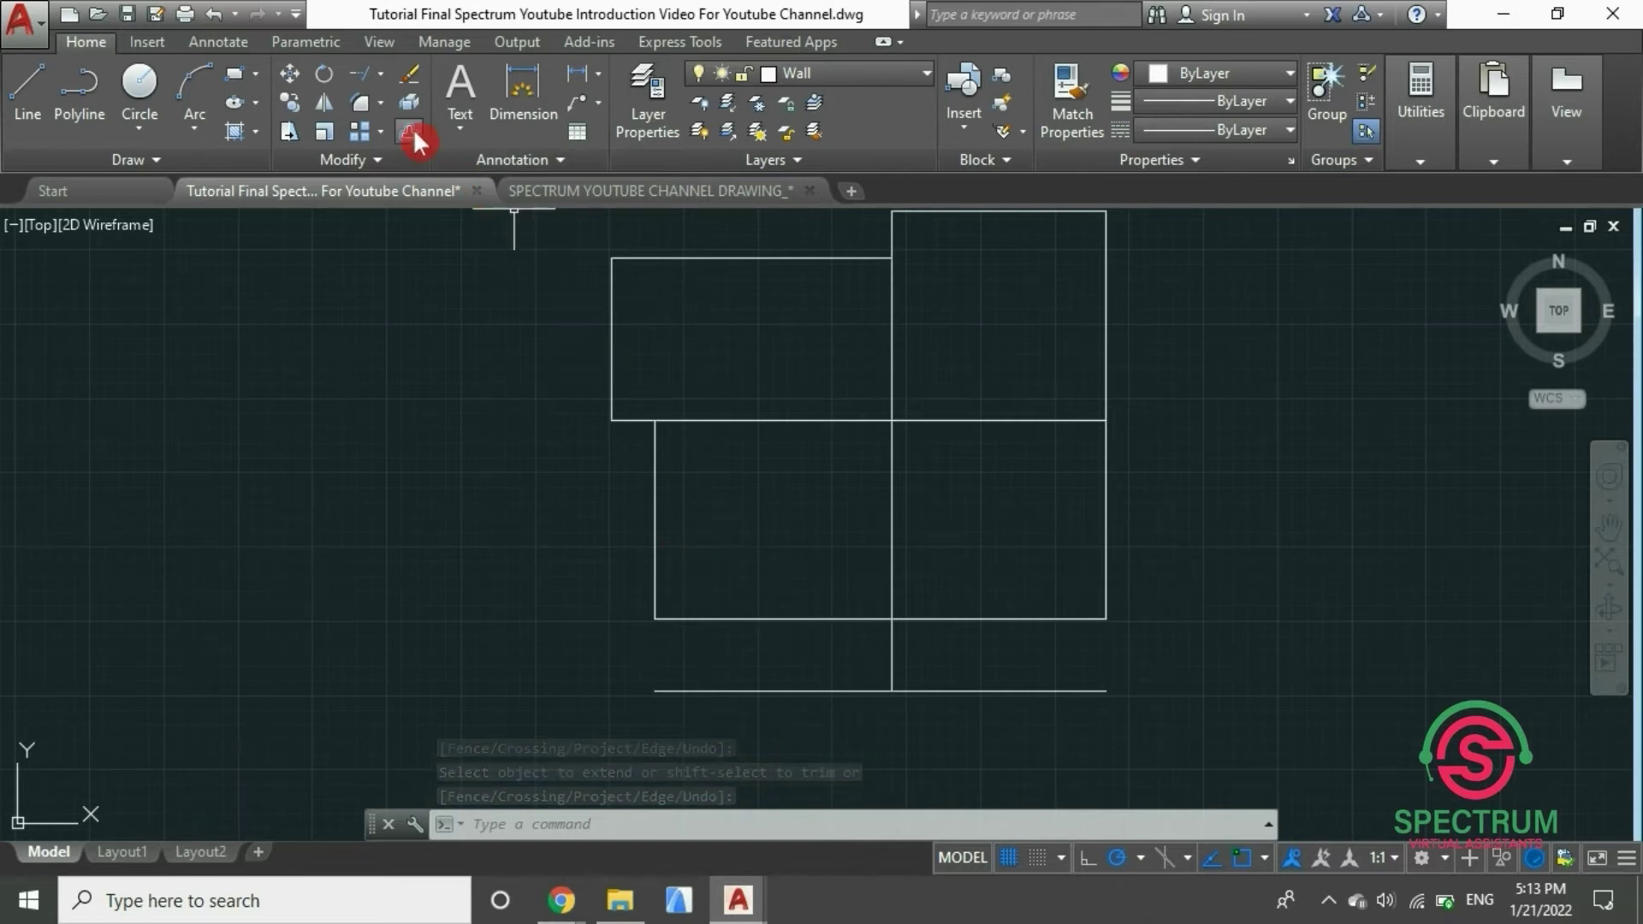
# Extend the left wall of the lower section down to the offset line below the house
pyautogui.click(380, 74)
pyautogui.click(392, 163)
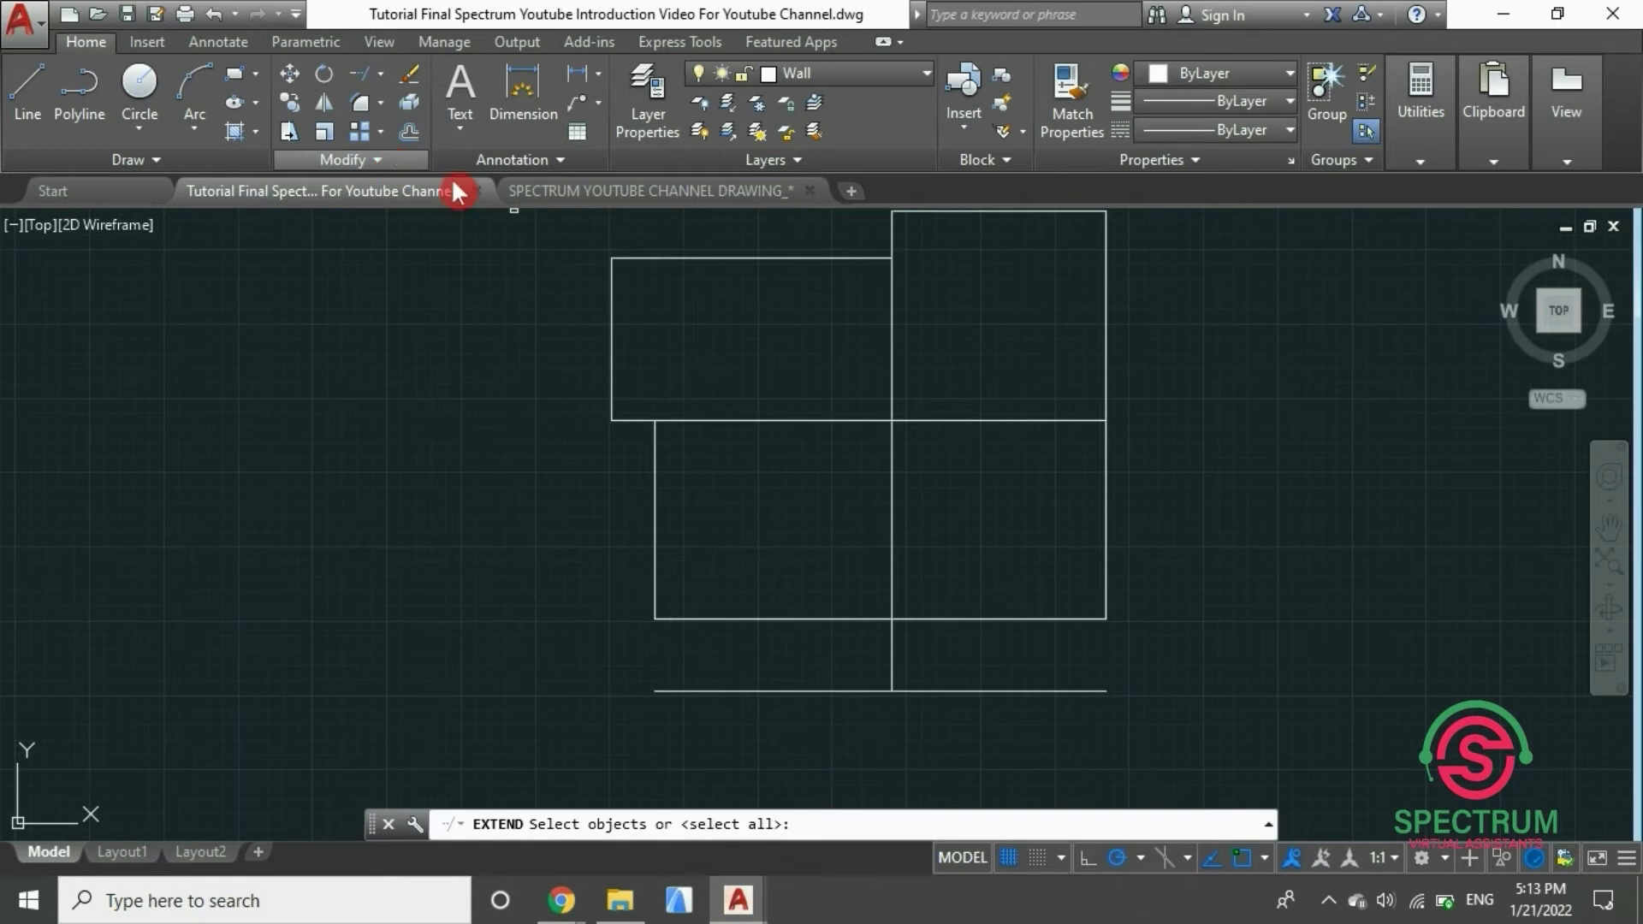
pyautogui.click(651, 505)
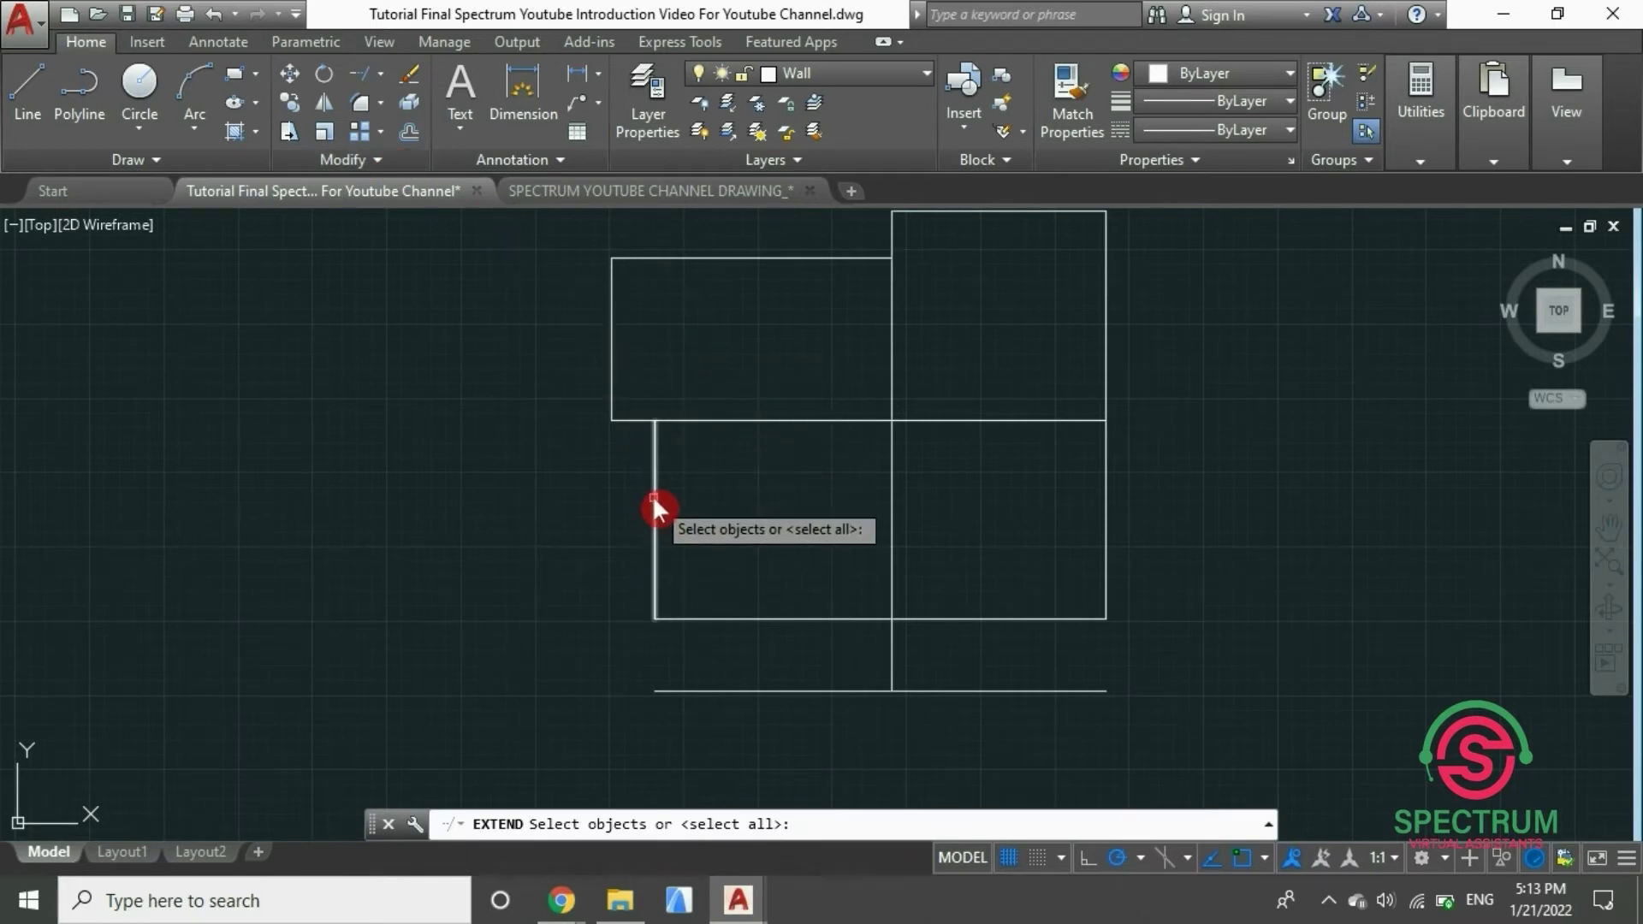
pyautogui.click(697, 690)
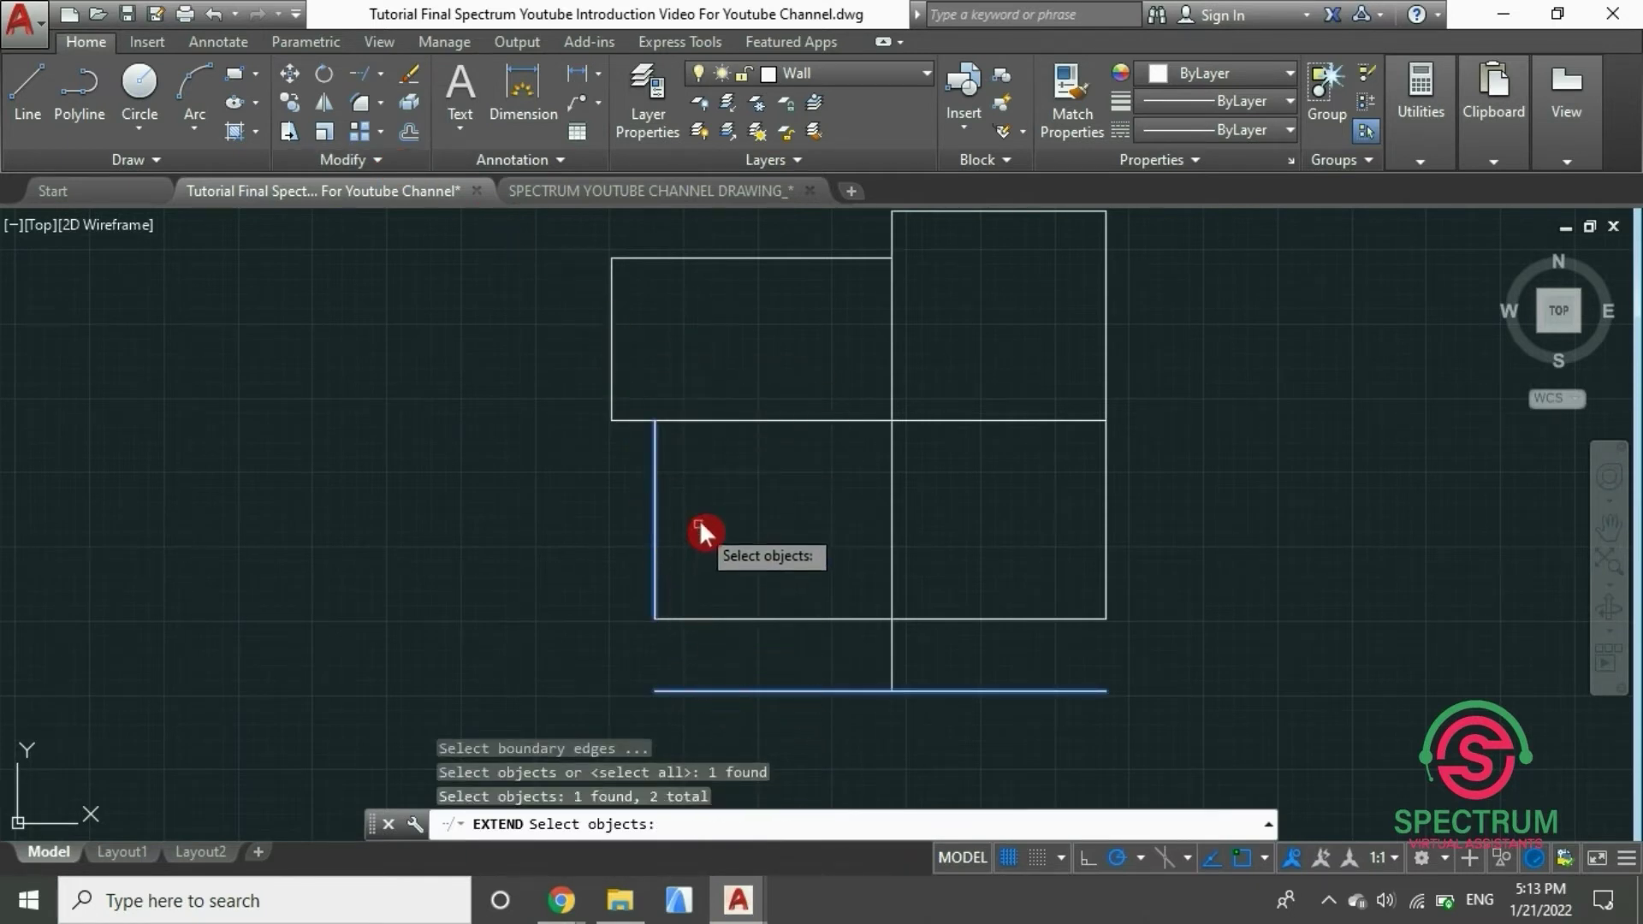
pyautogui.press('Return')
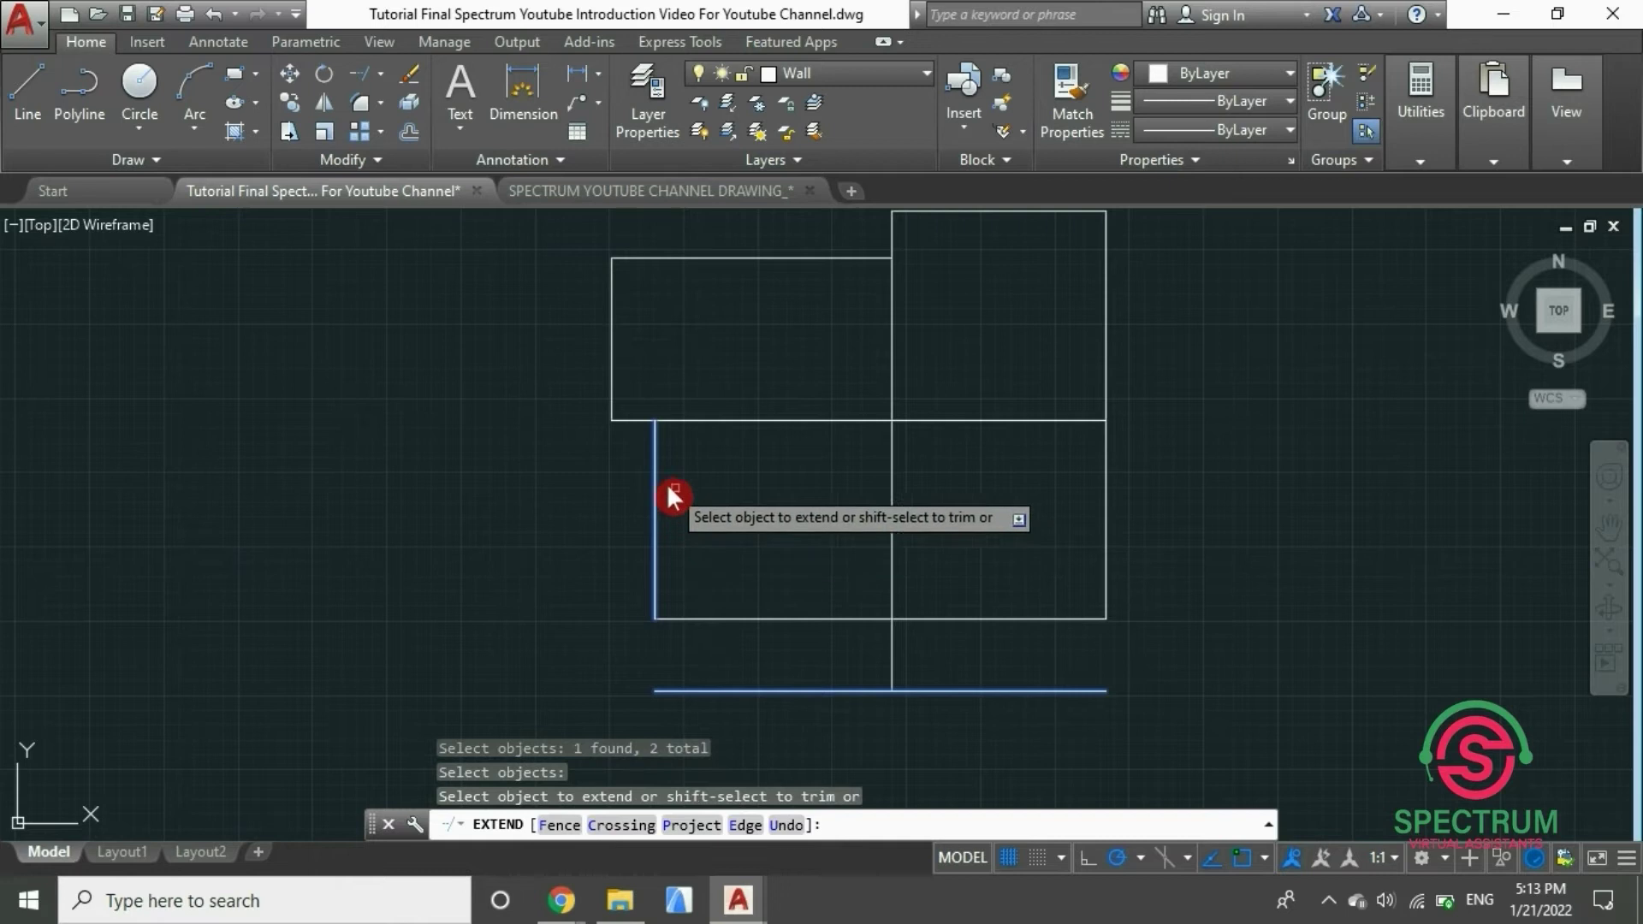
pyautogui.click(654, 532)
pyautogui.press('Return')
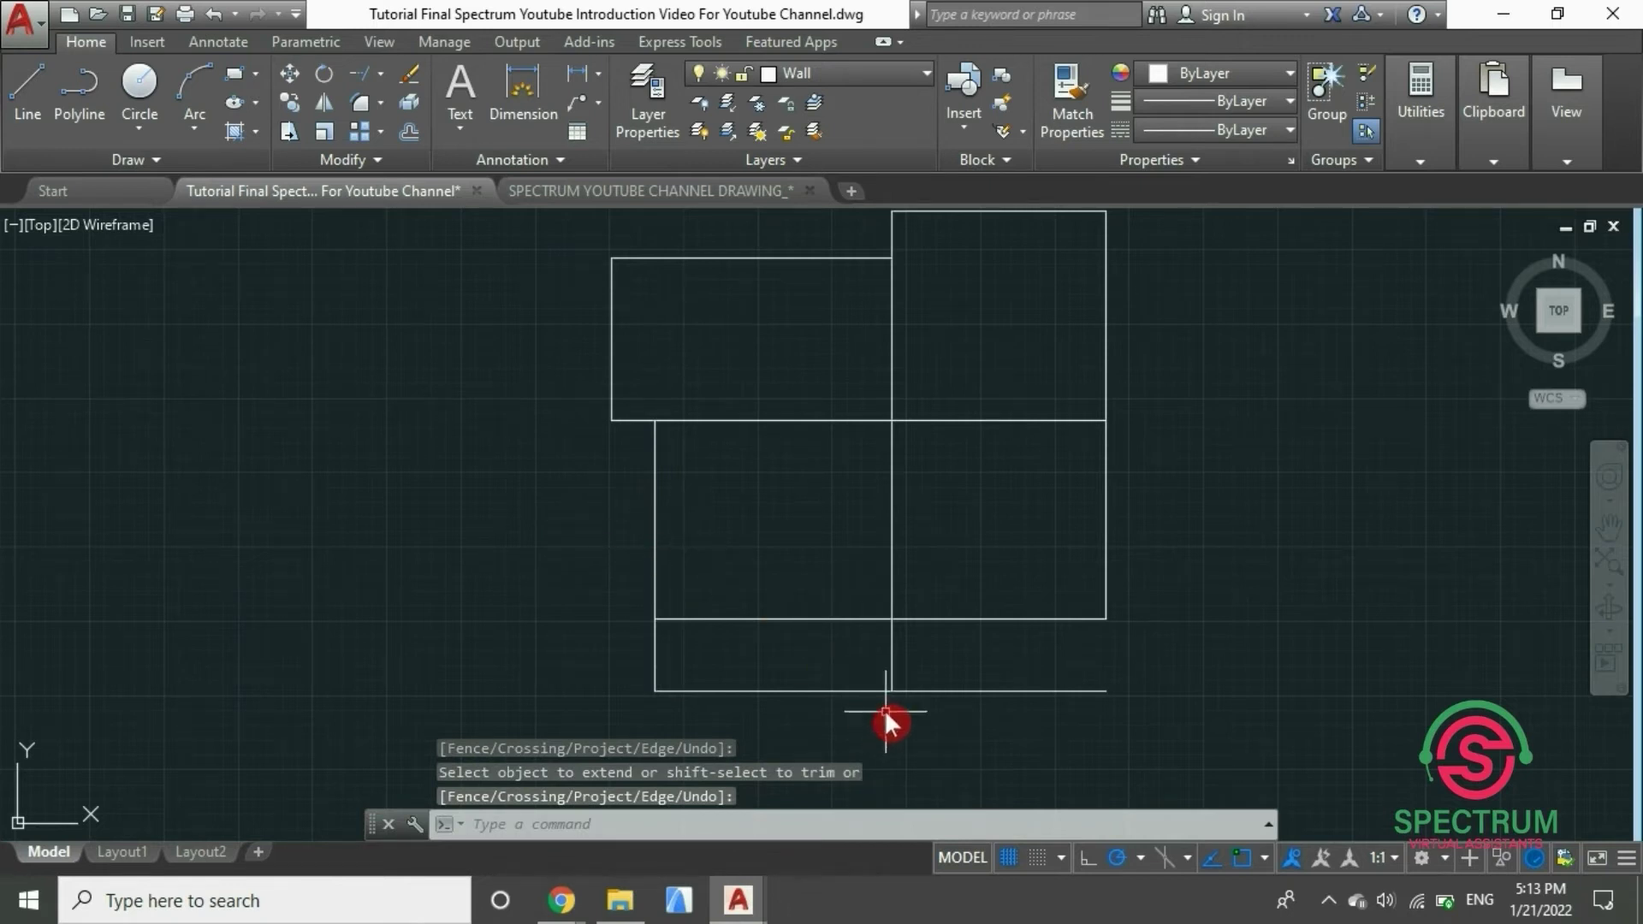
# Trim the offset bottom line to the right of the central vertical wall, using both lines as cutting edges
pyautogui.scroll(2, 885, 711)
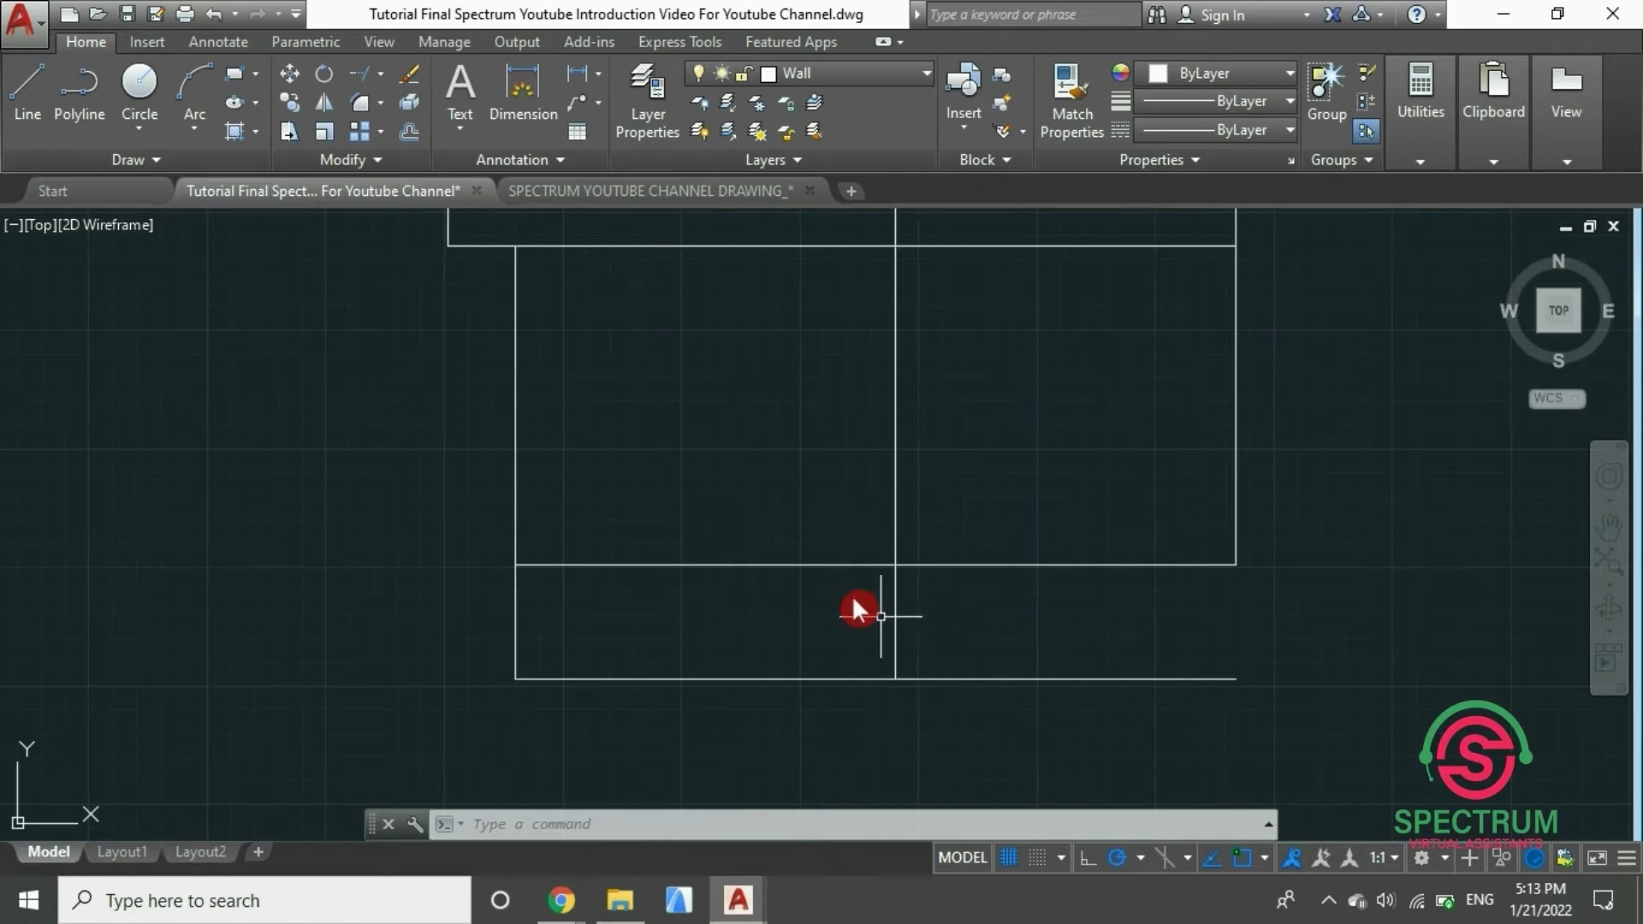
pyautogui.click(383, 74)
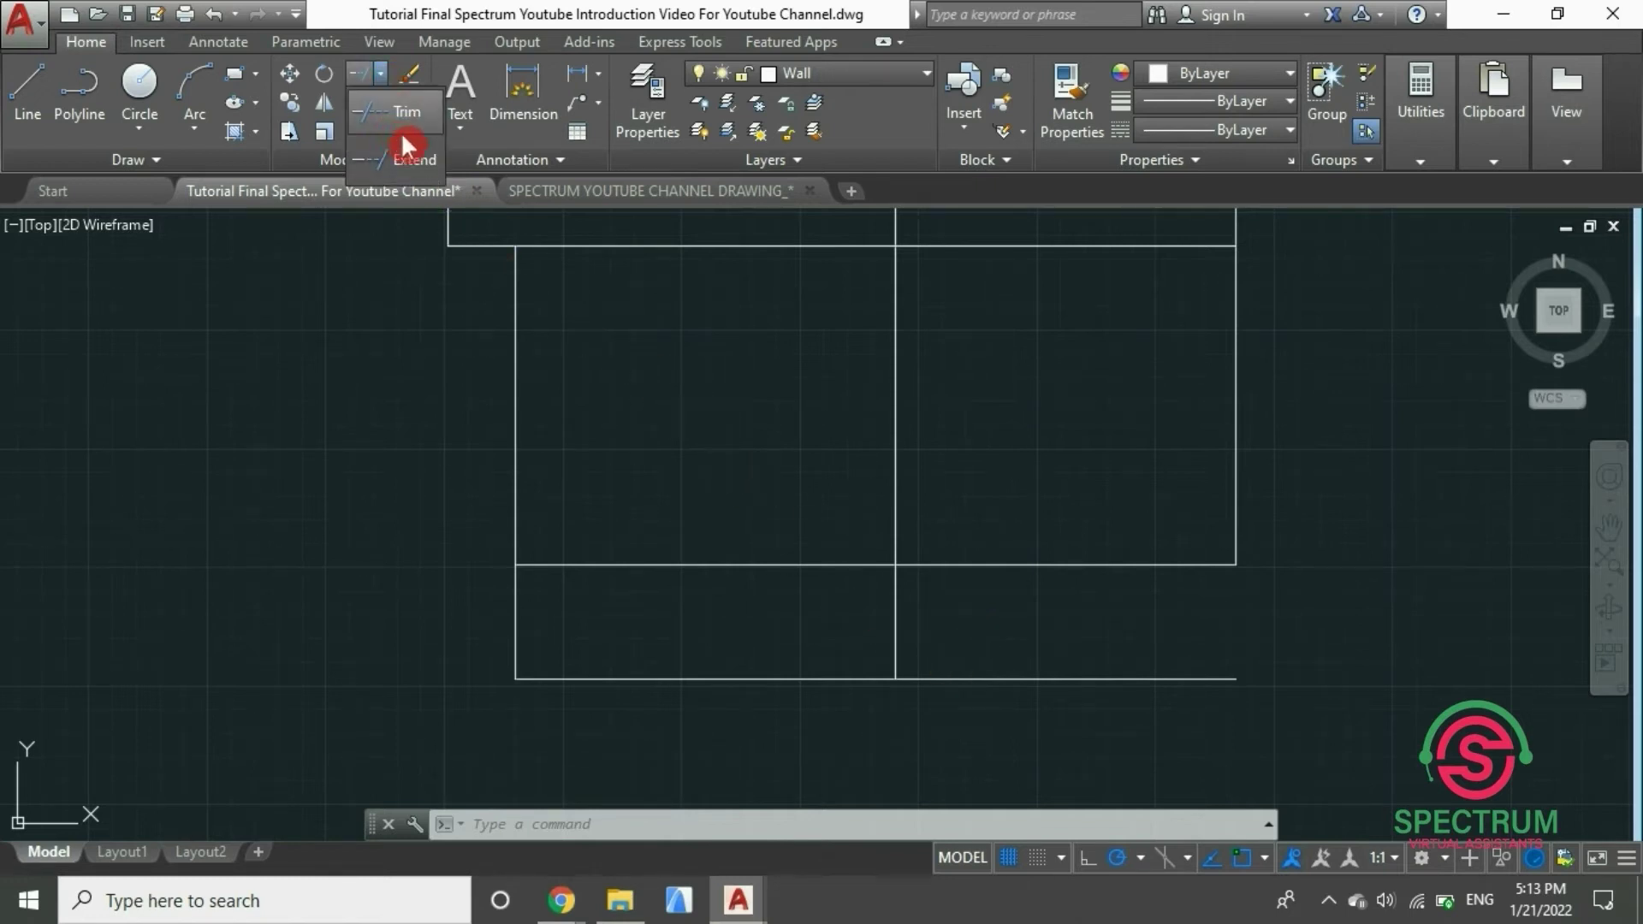
pyautogui.click(397, 110)
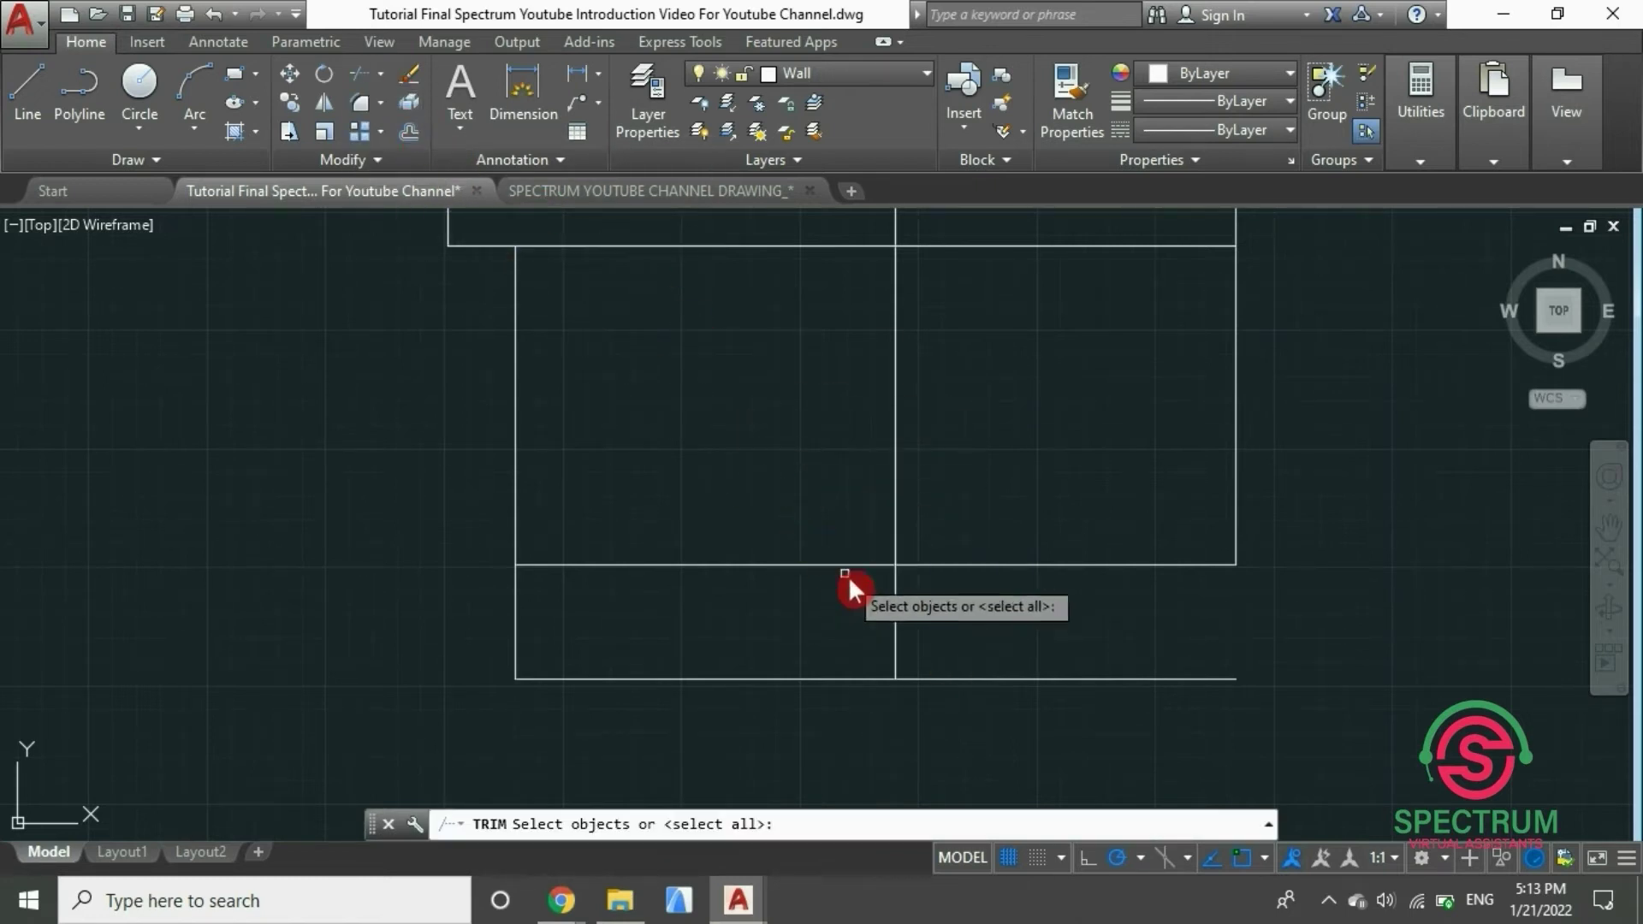
pyautogui.click(895, 612)
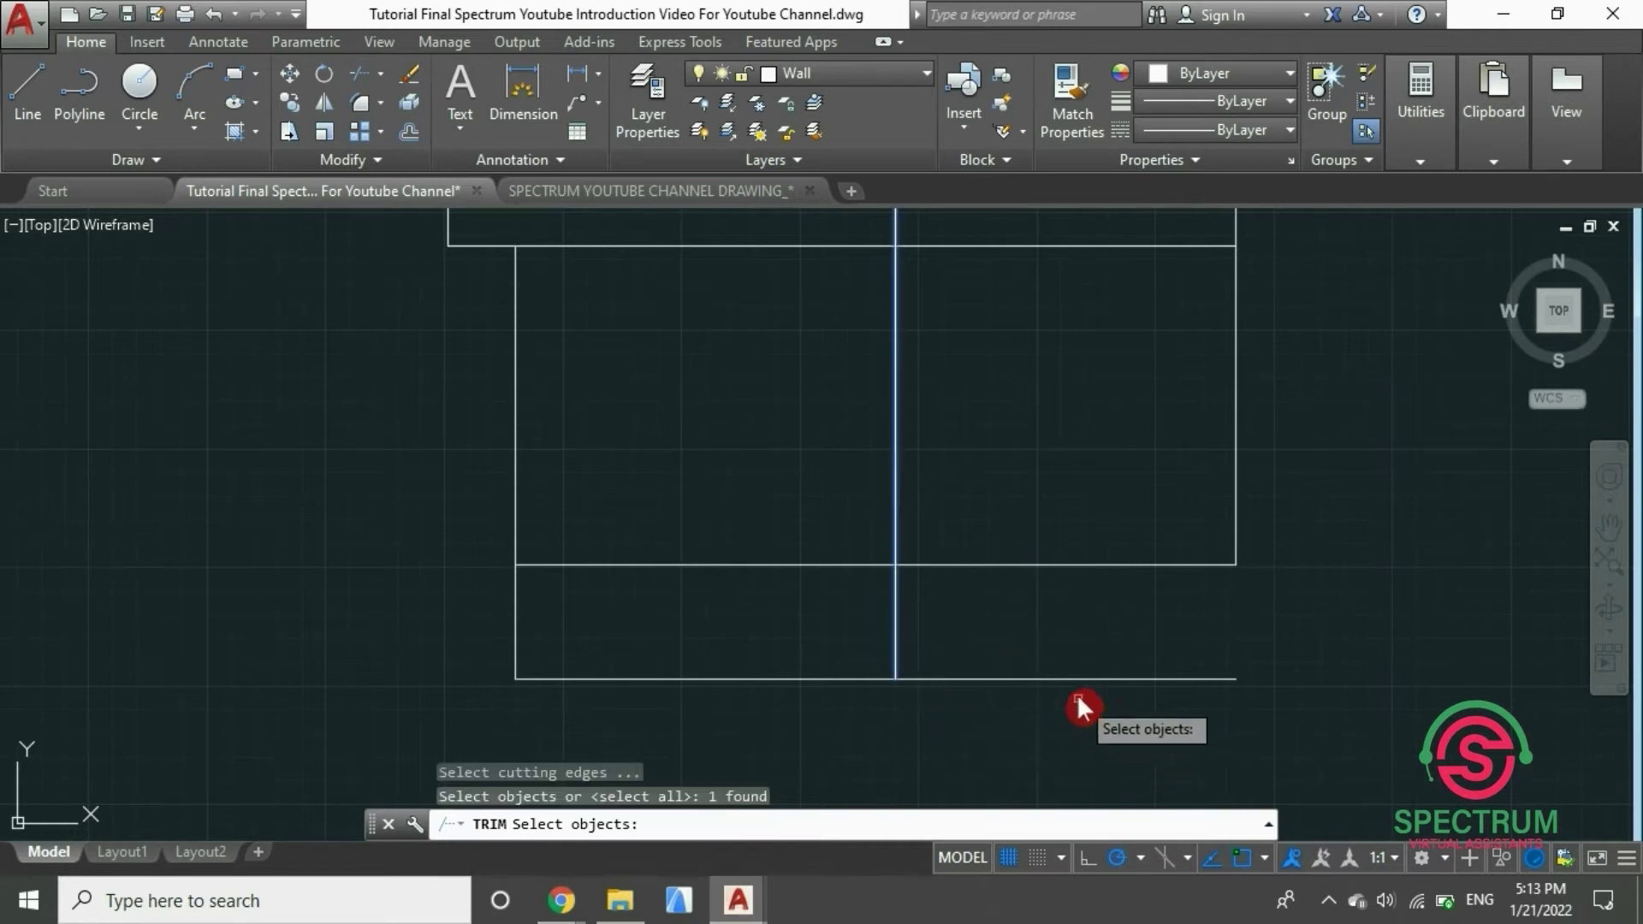
pyautogui.click(1044, 680)
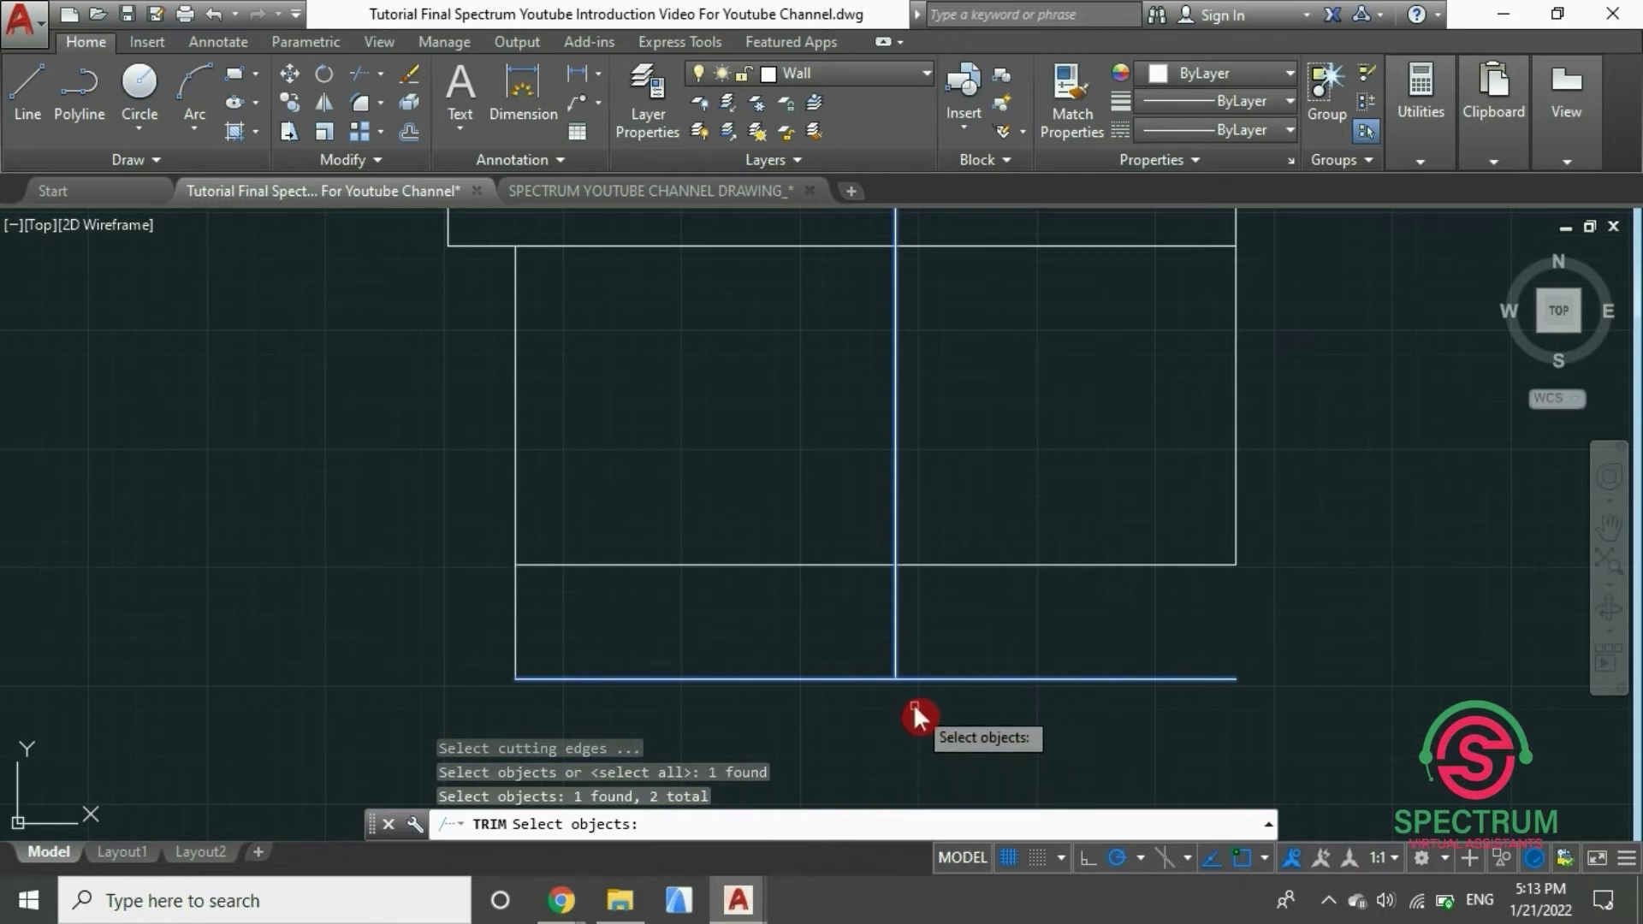
pyautogui.scroll(4, 918, 648)
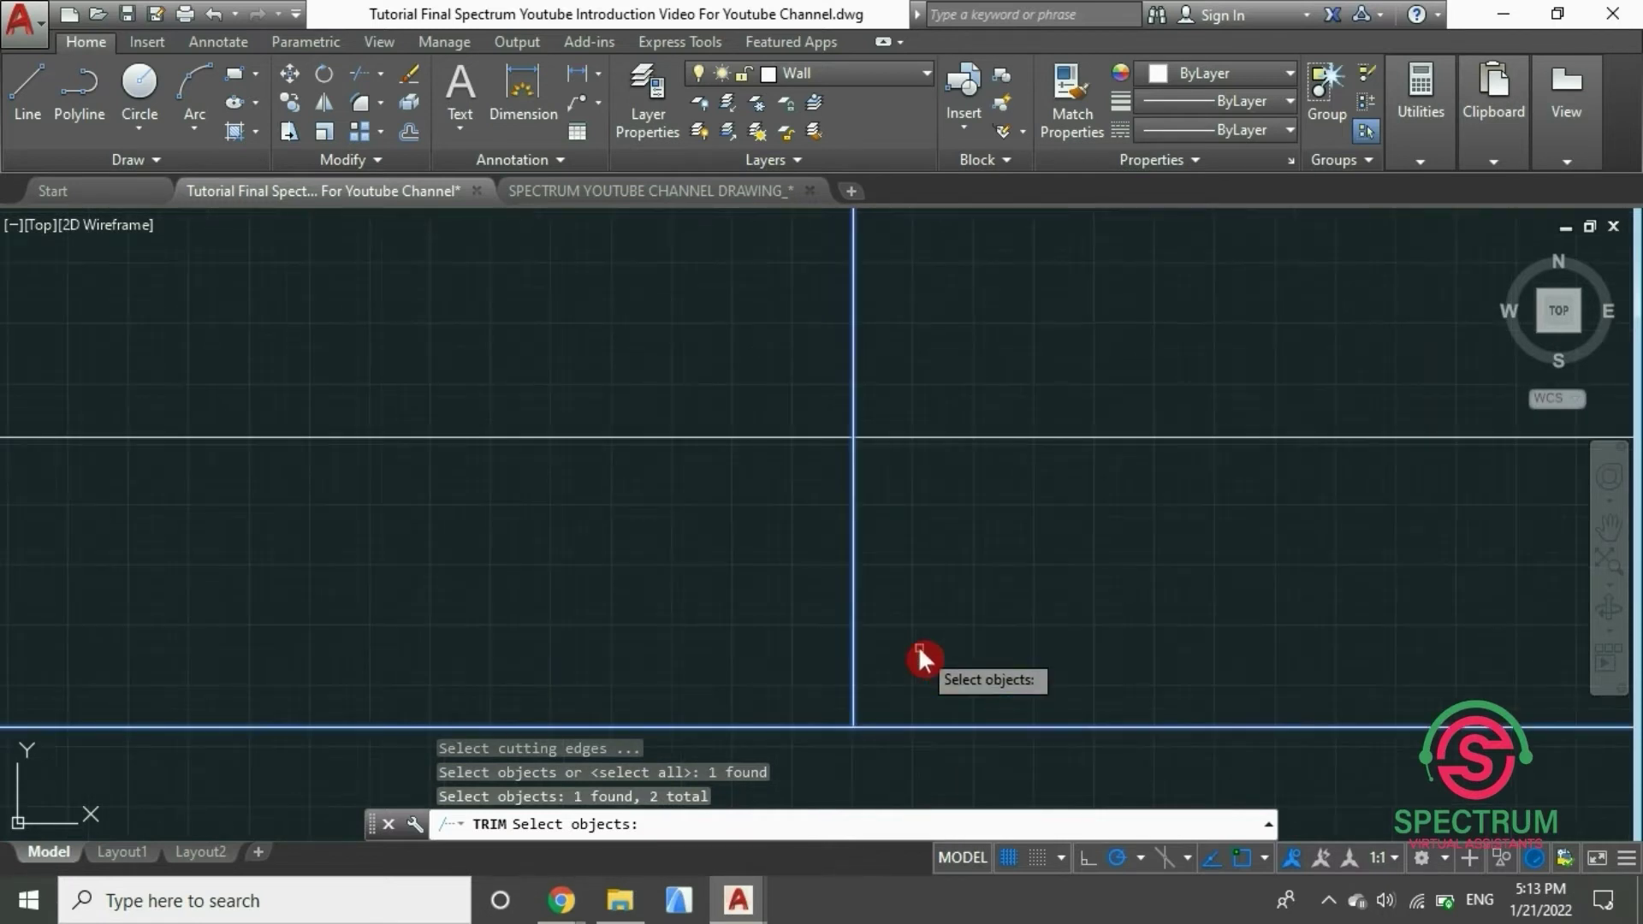
pyautogui.press('Return')
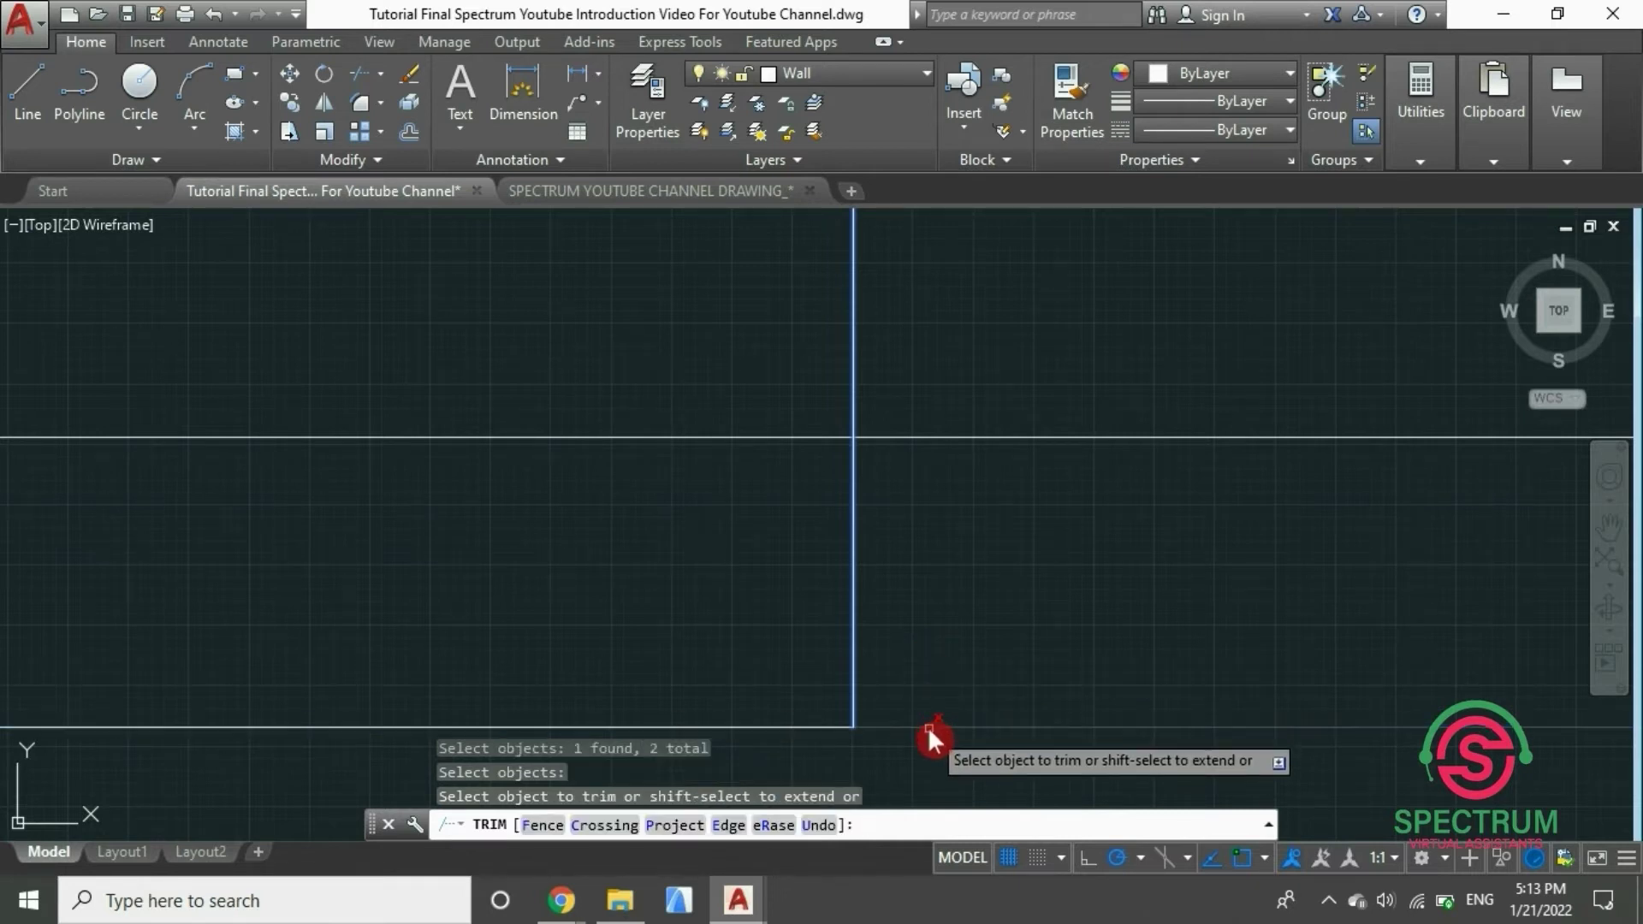
pyautogui.click(928, 725)
pyautogui.scroll(-3, 926, 705)
pyautogui.scroll(2, 926, 706)
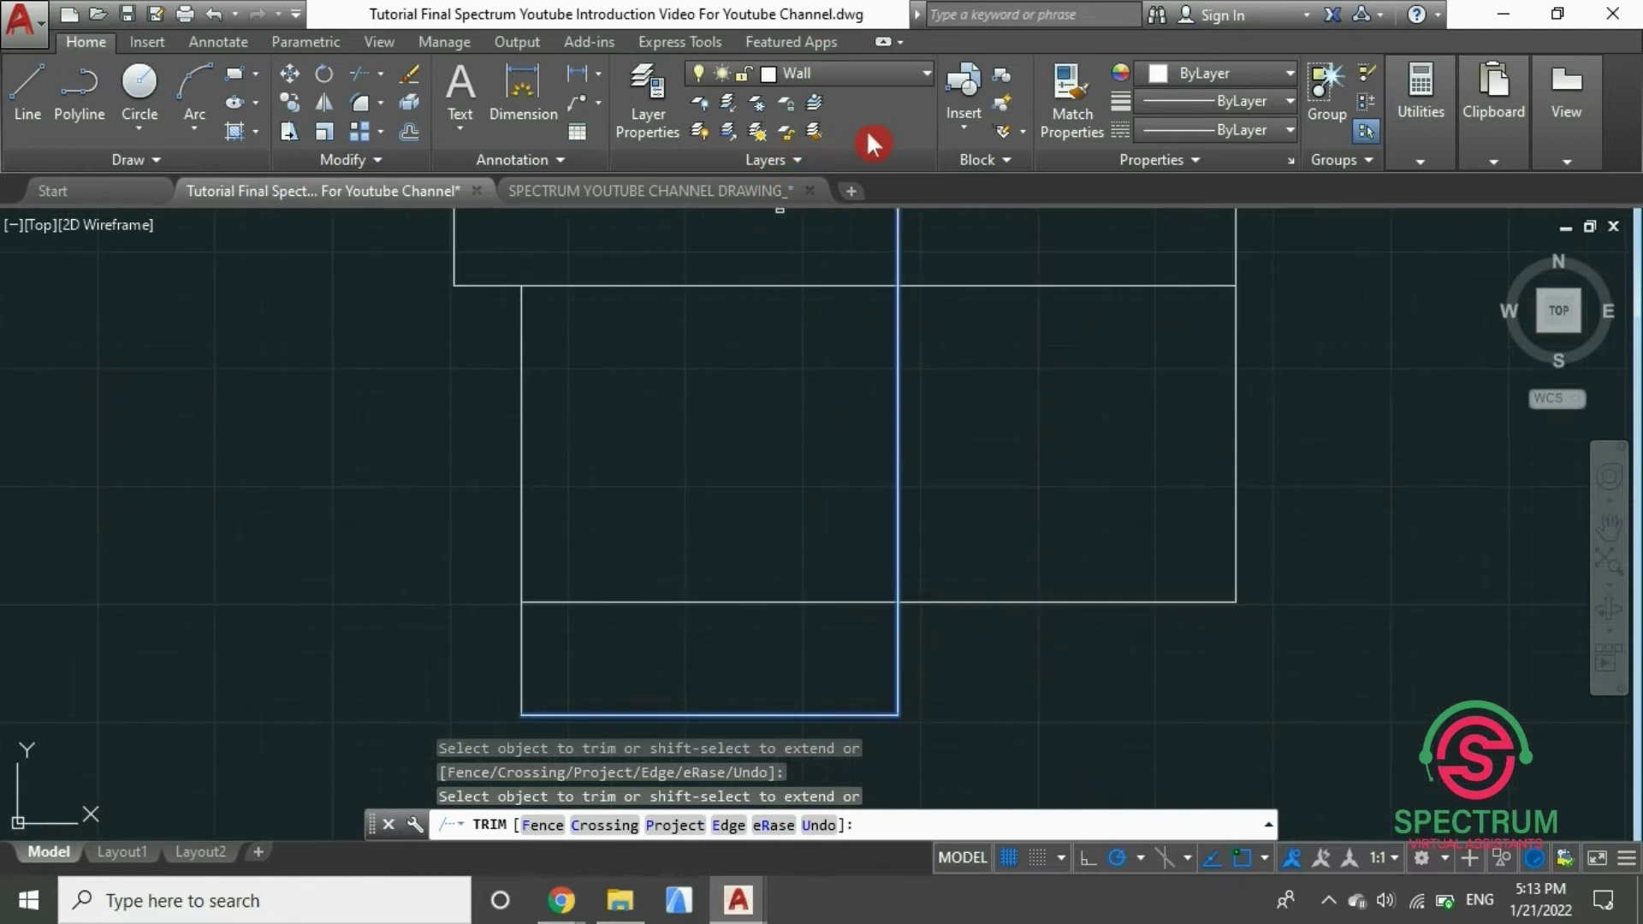
pyautogui.press('Return')
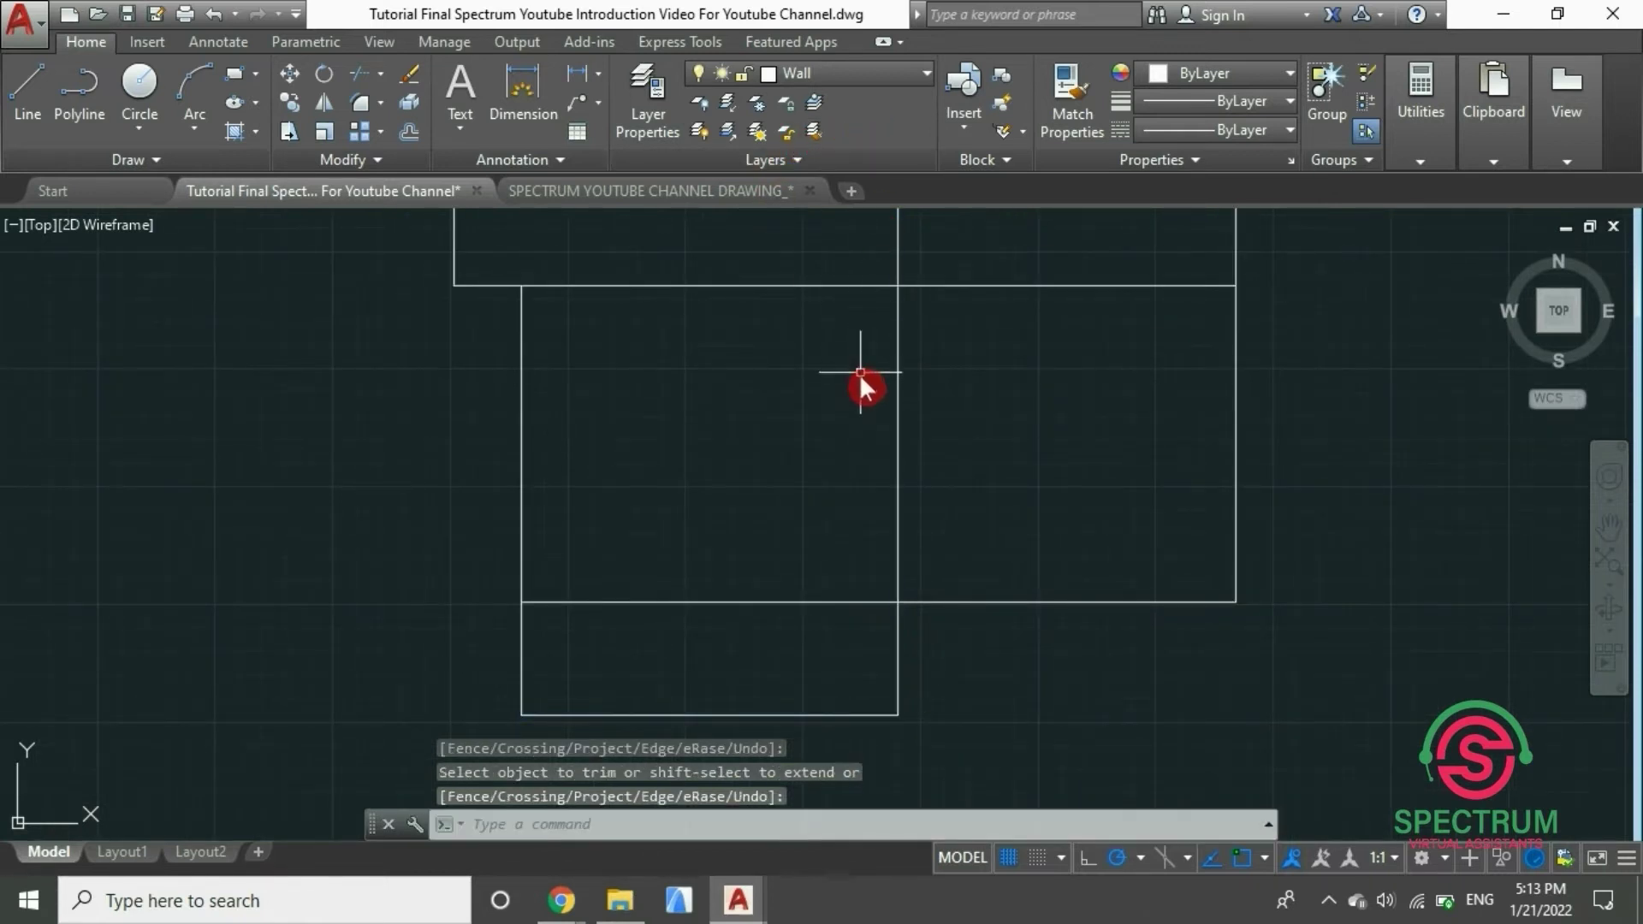
# Offset the horizontal line across the middle of the plan 1200 upward
pyautogui.scroll(-4, 892, 439)
pyautogui.scroll(2, 840, 327)
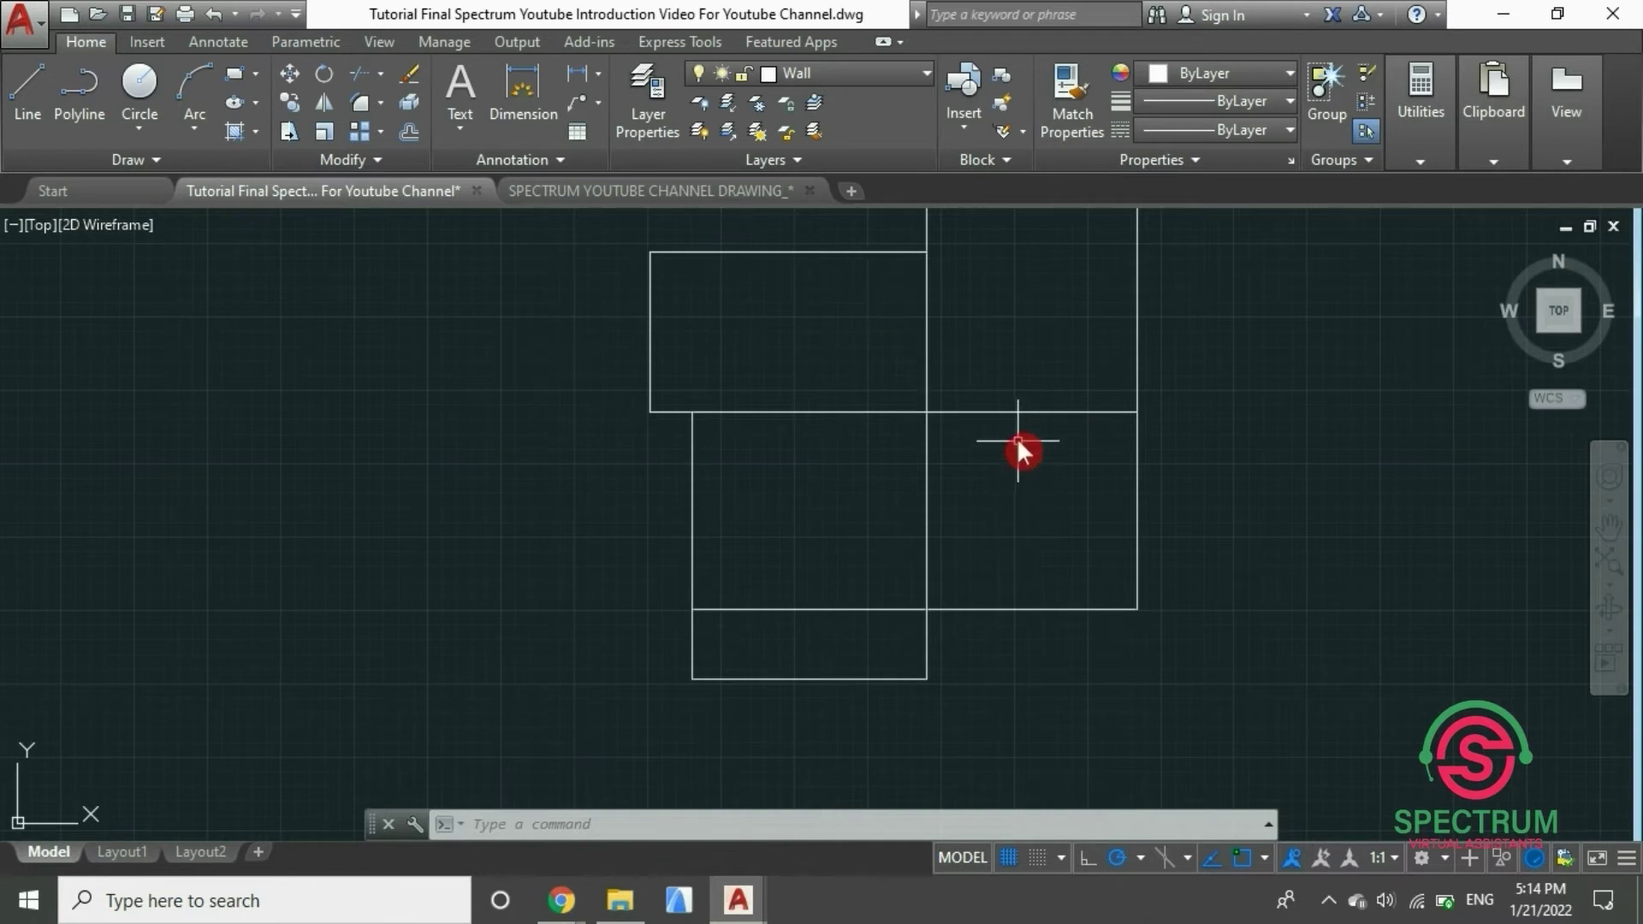
pyautogui.click(411, 132)
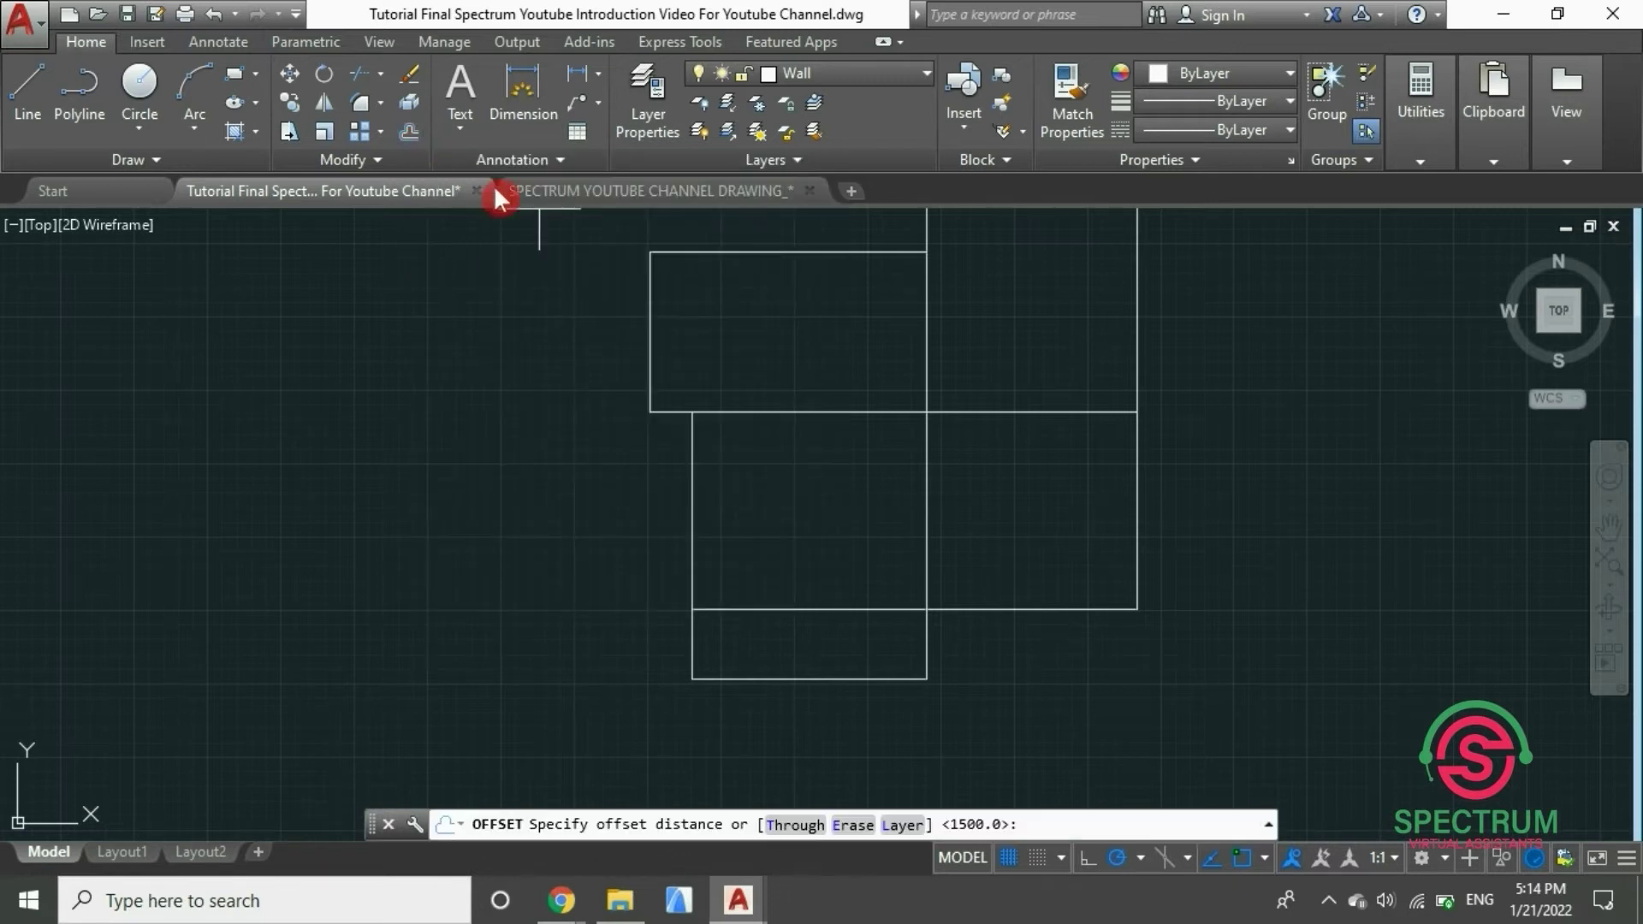
pyautogui.write('1200')
pyautogui.press('Return')
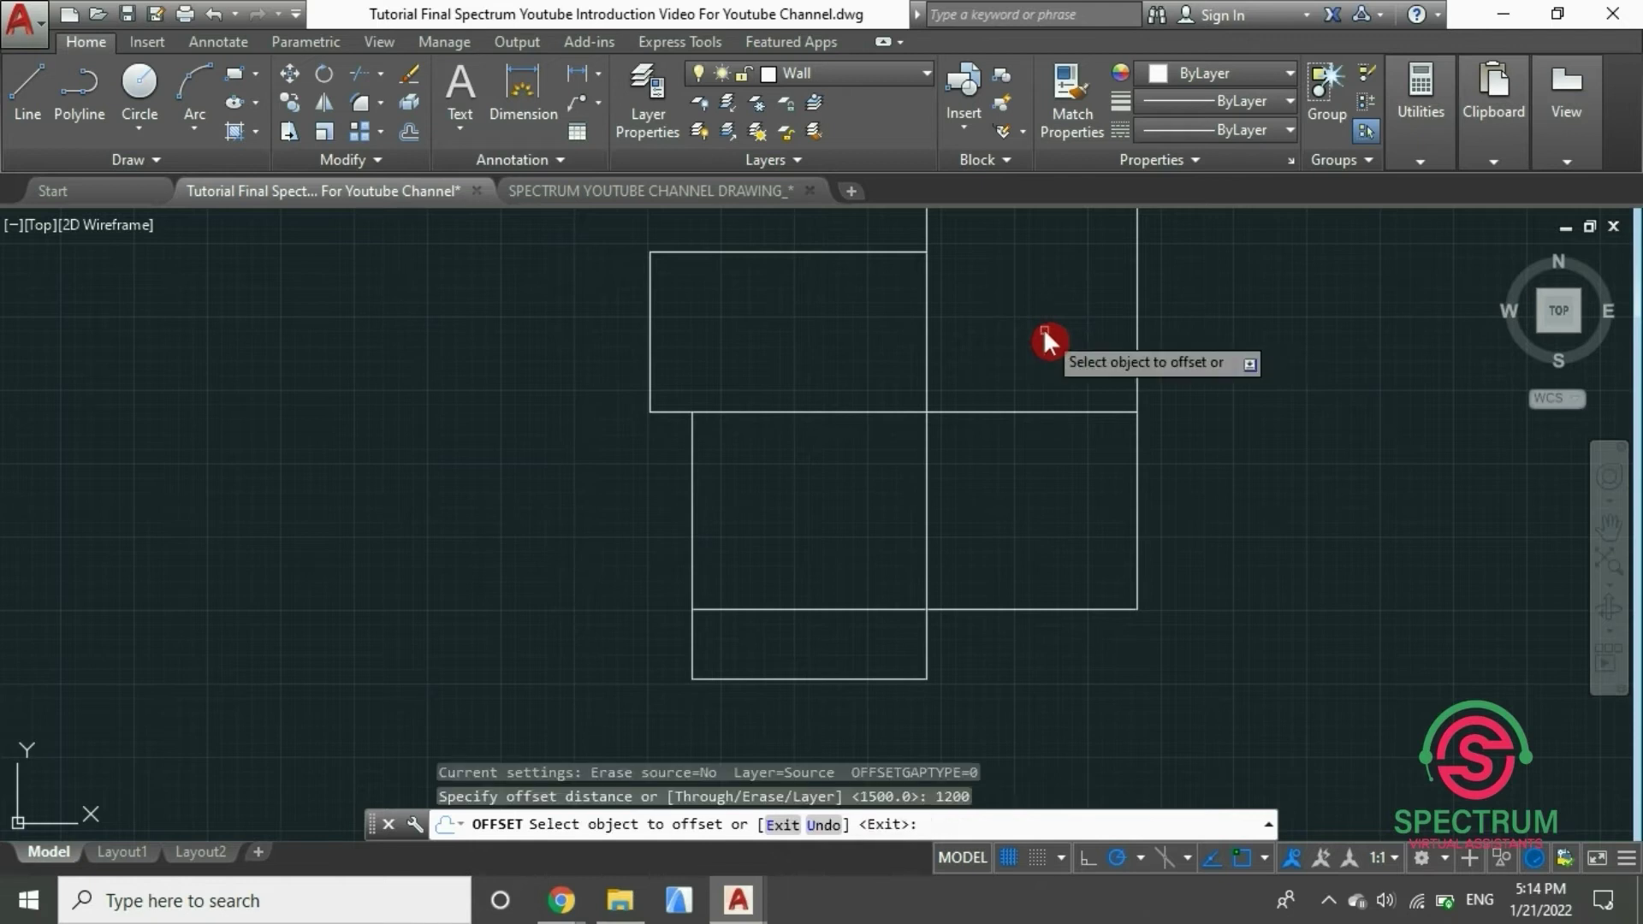
pyautogui.click(1014, 413)
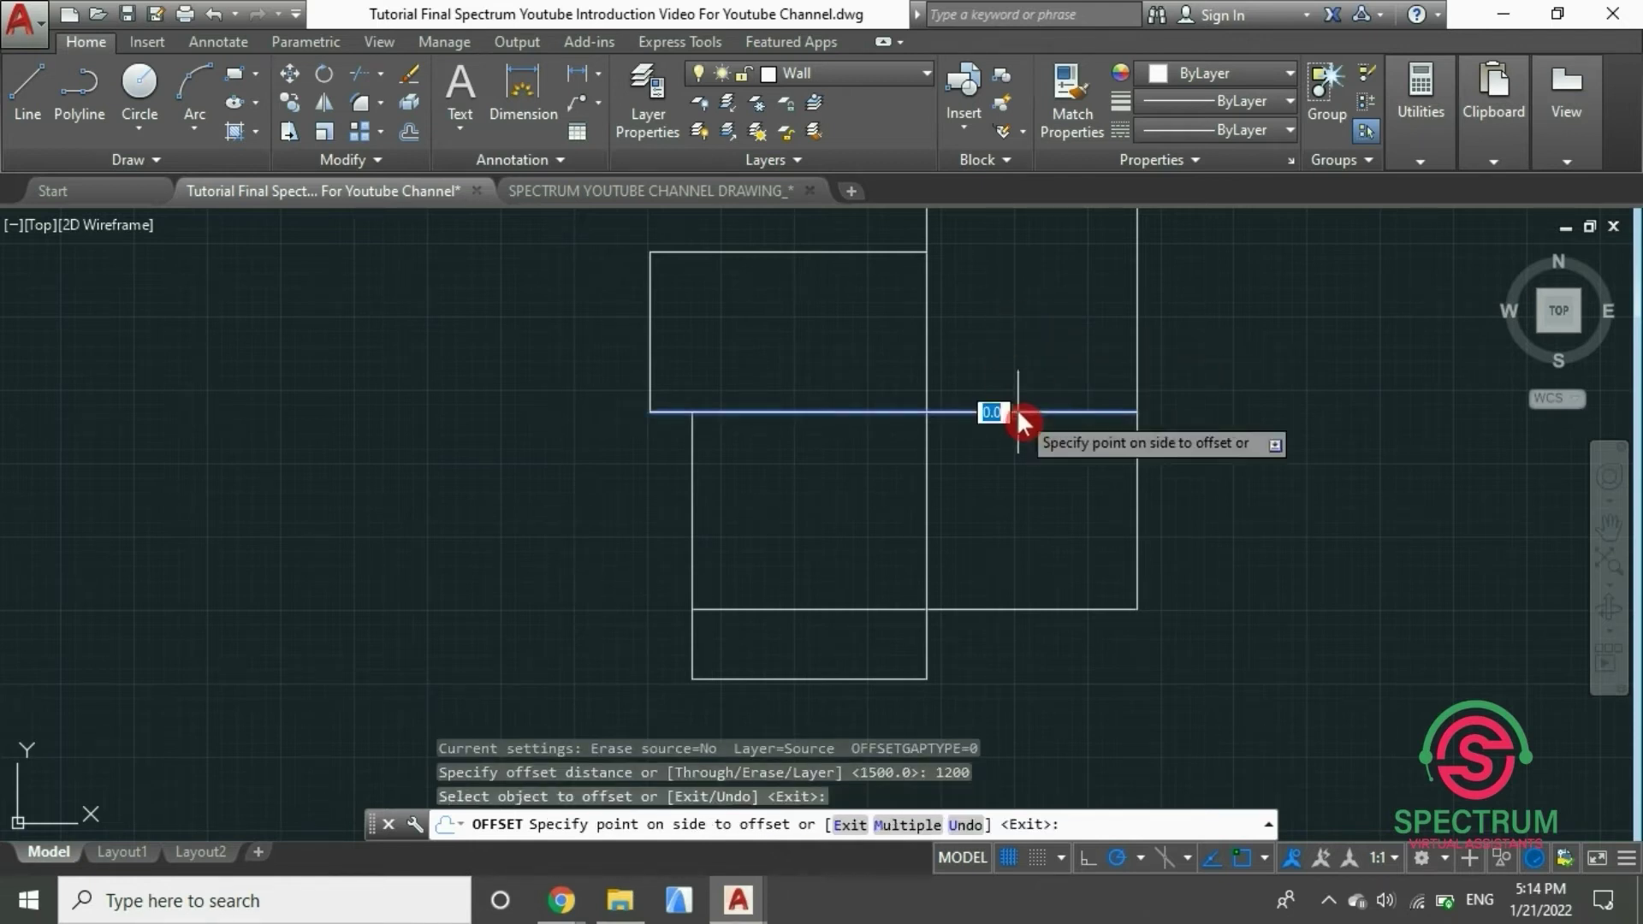
pyautogui.click(1030, 327)
pyautogui.scroll(-2, 975, 359)
pyautogui.scroll(5, 984, 355)
pyautogui.scroll(-2, 988, 355)
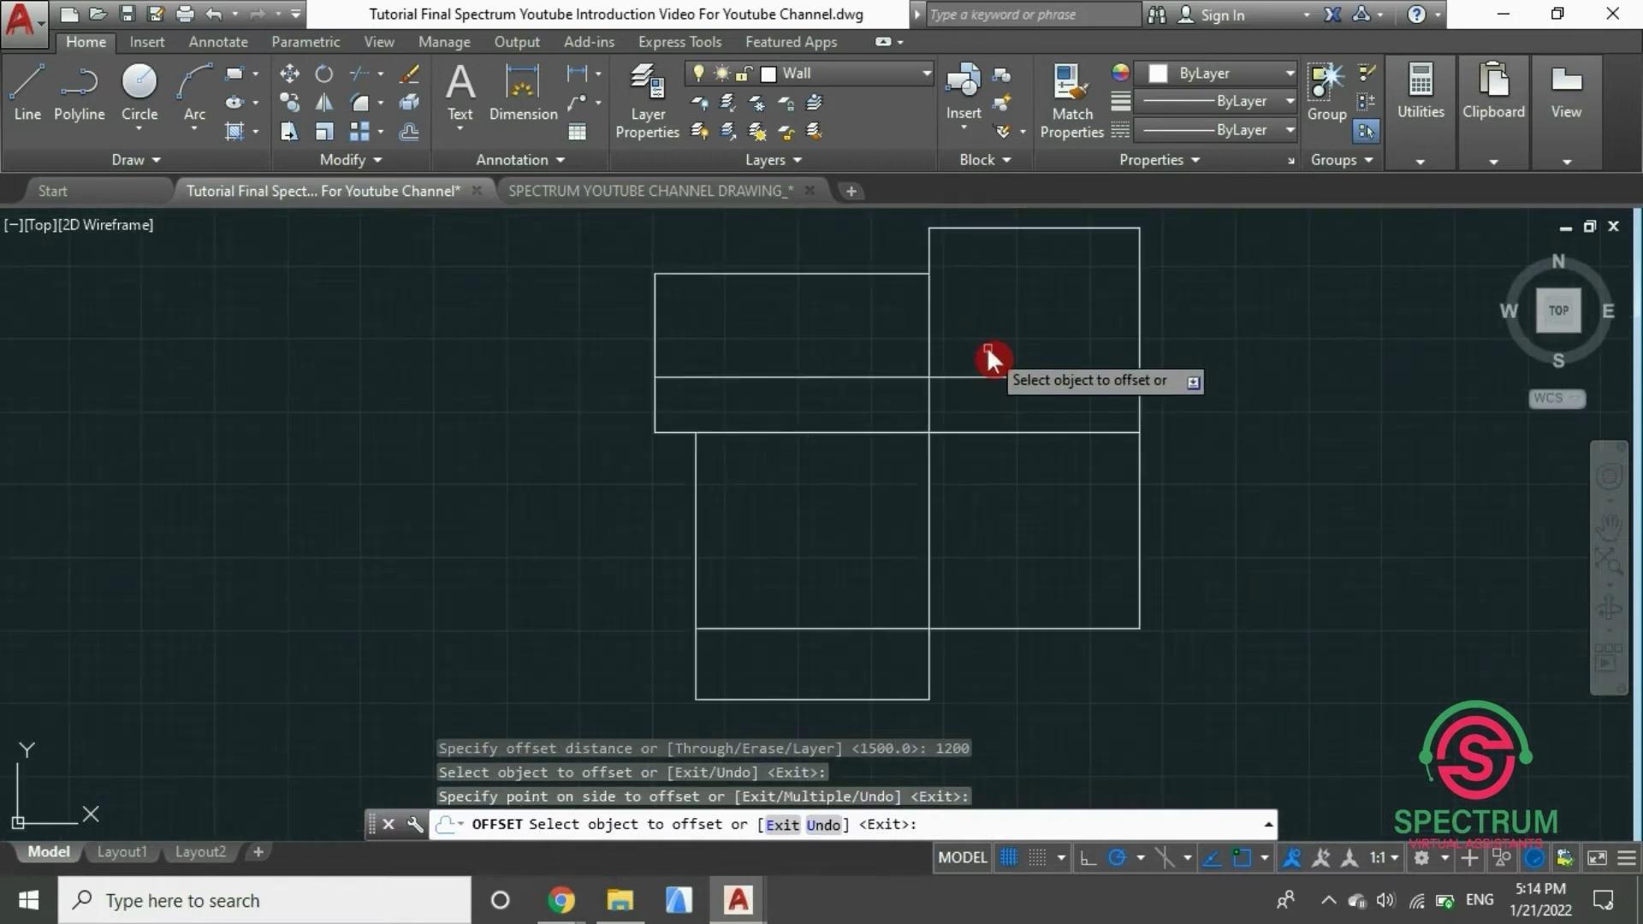
pyautogui.press('Escape')
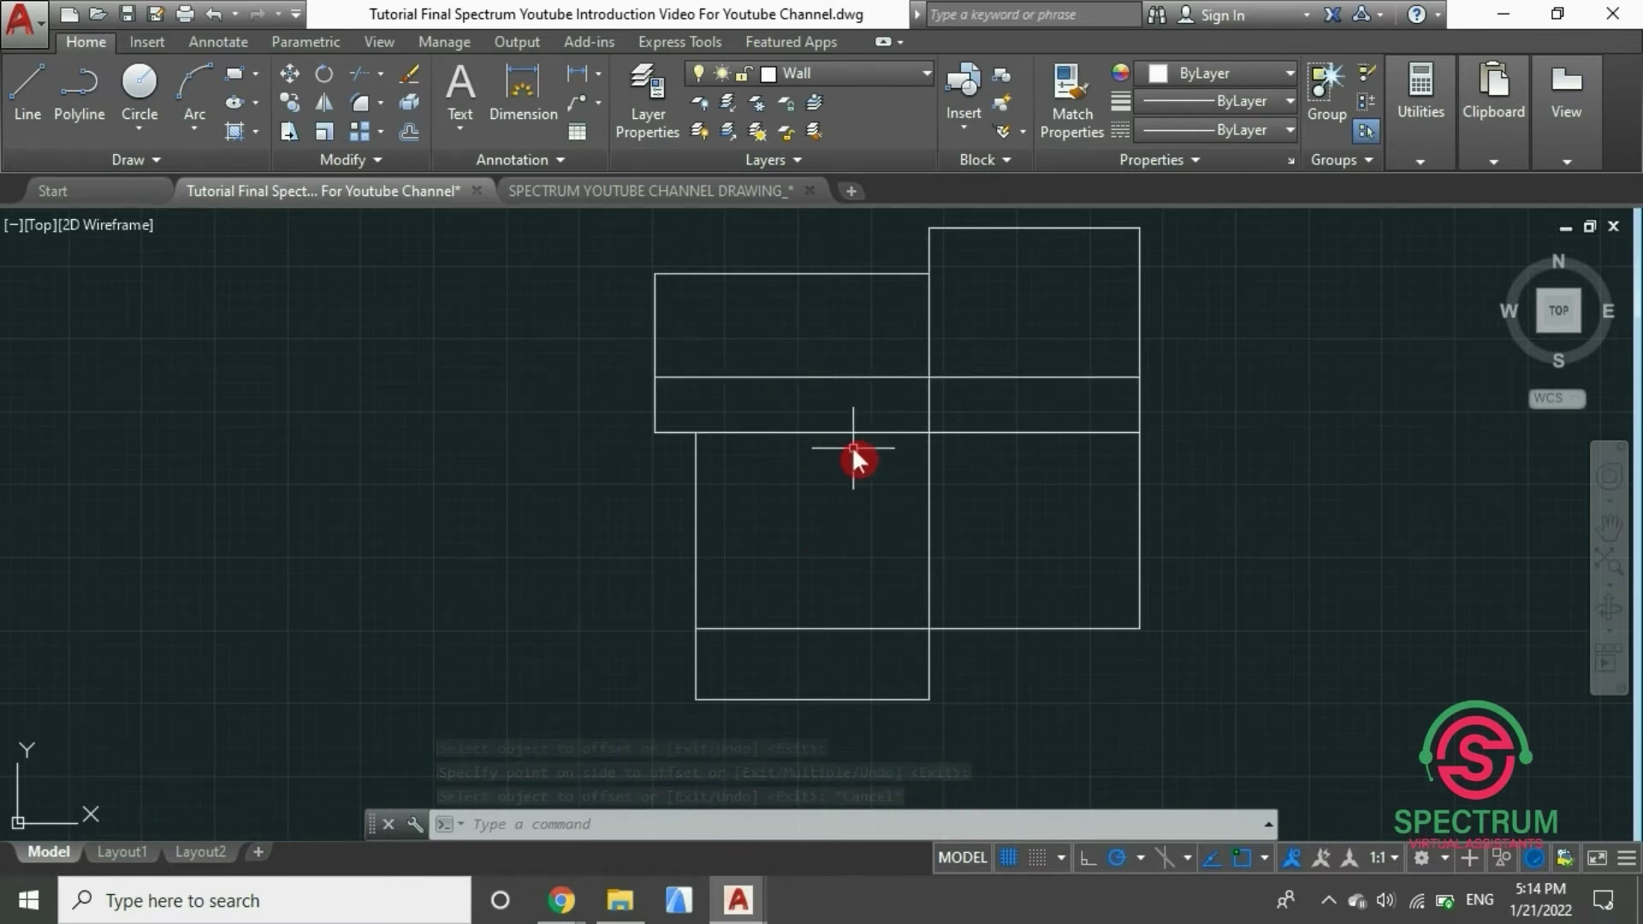
# Trim the horizontal line across the middle between the lower section's left wall and the central vertical wall, using those lines as cutting edges
pyautogui.click(380, 74)
pyautogui.click(386, 109)
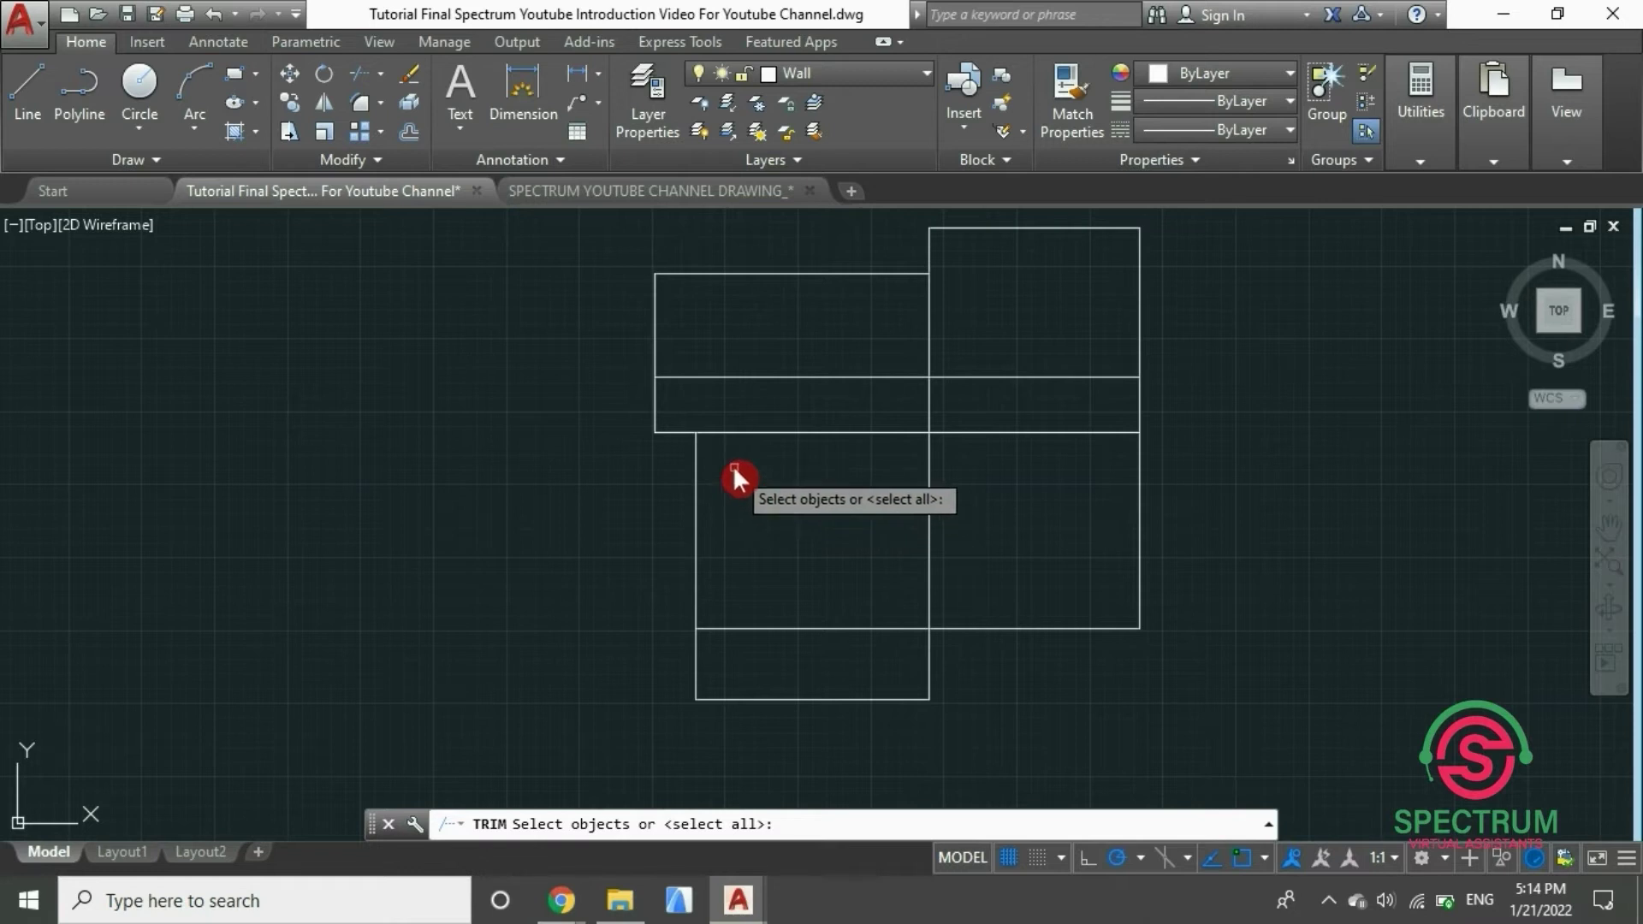
pyautogui.click(696, 482)
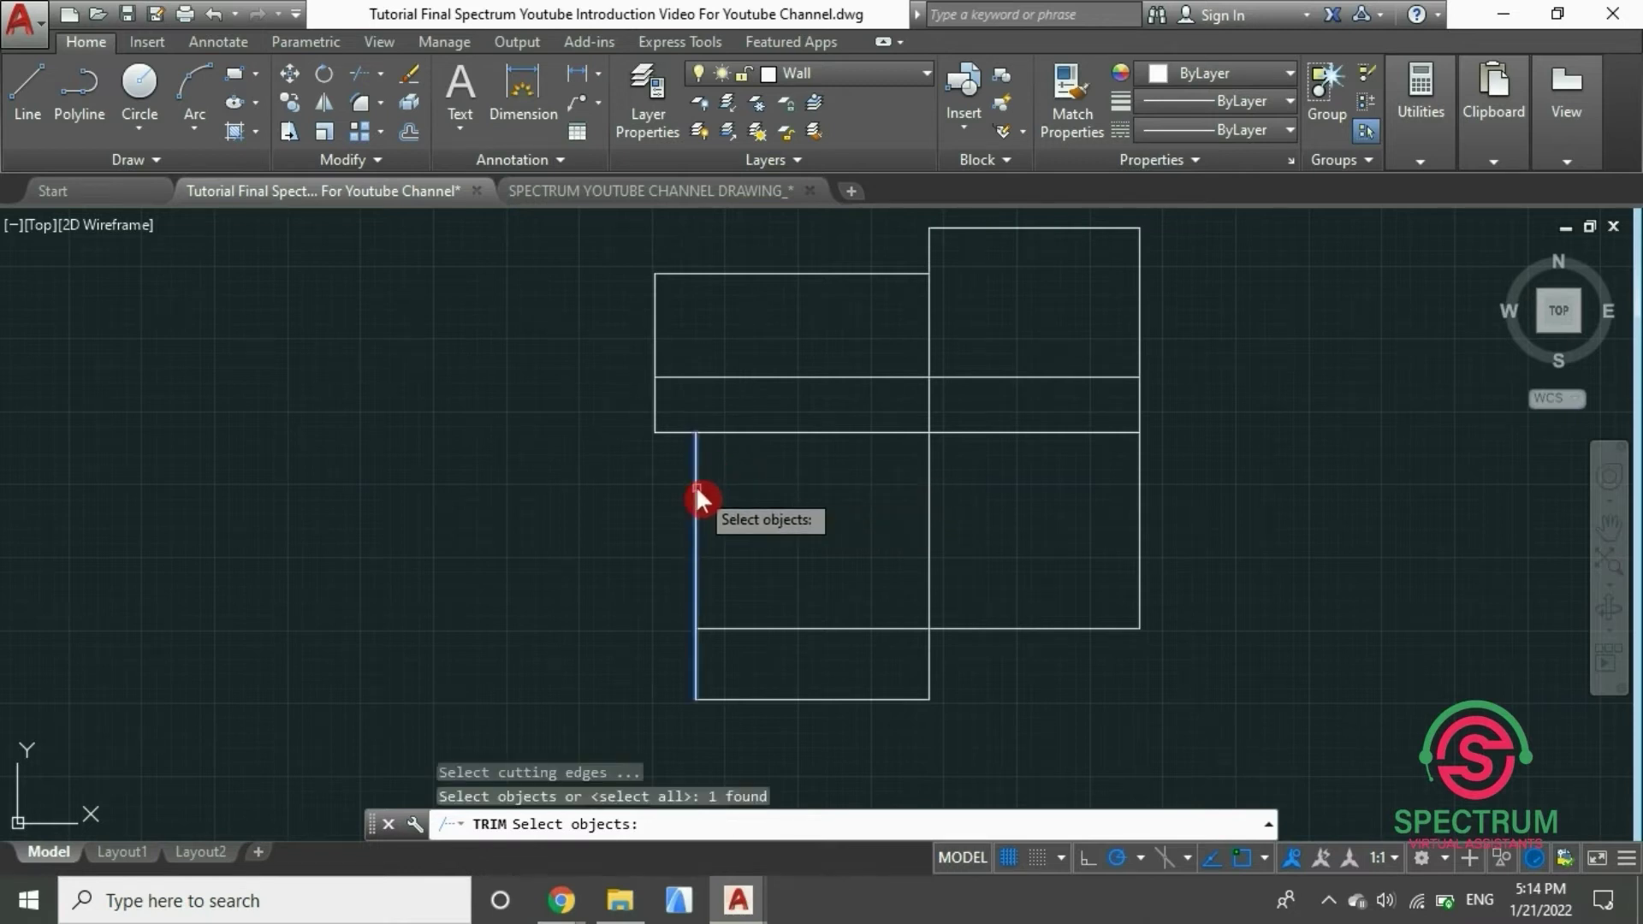
pyautogui.click(928, 479)
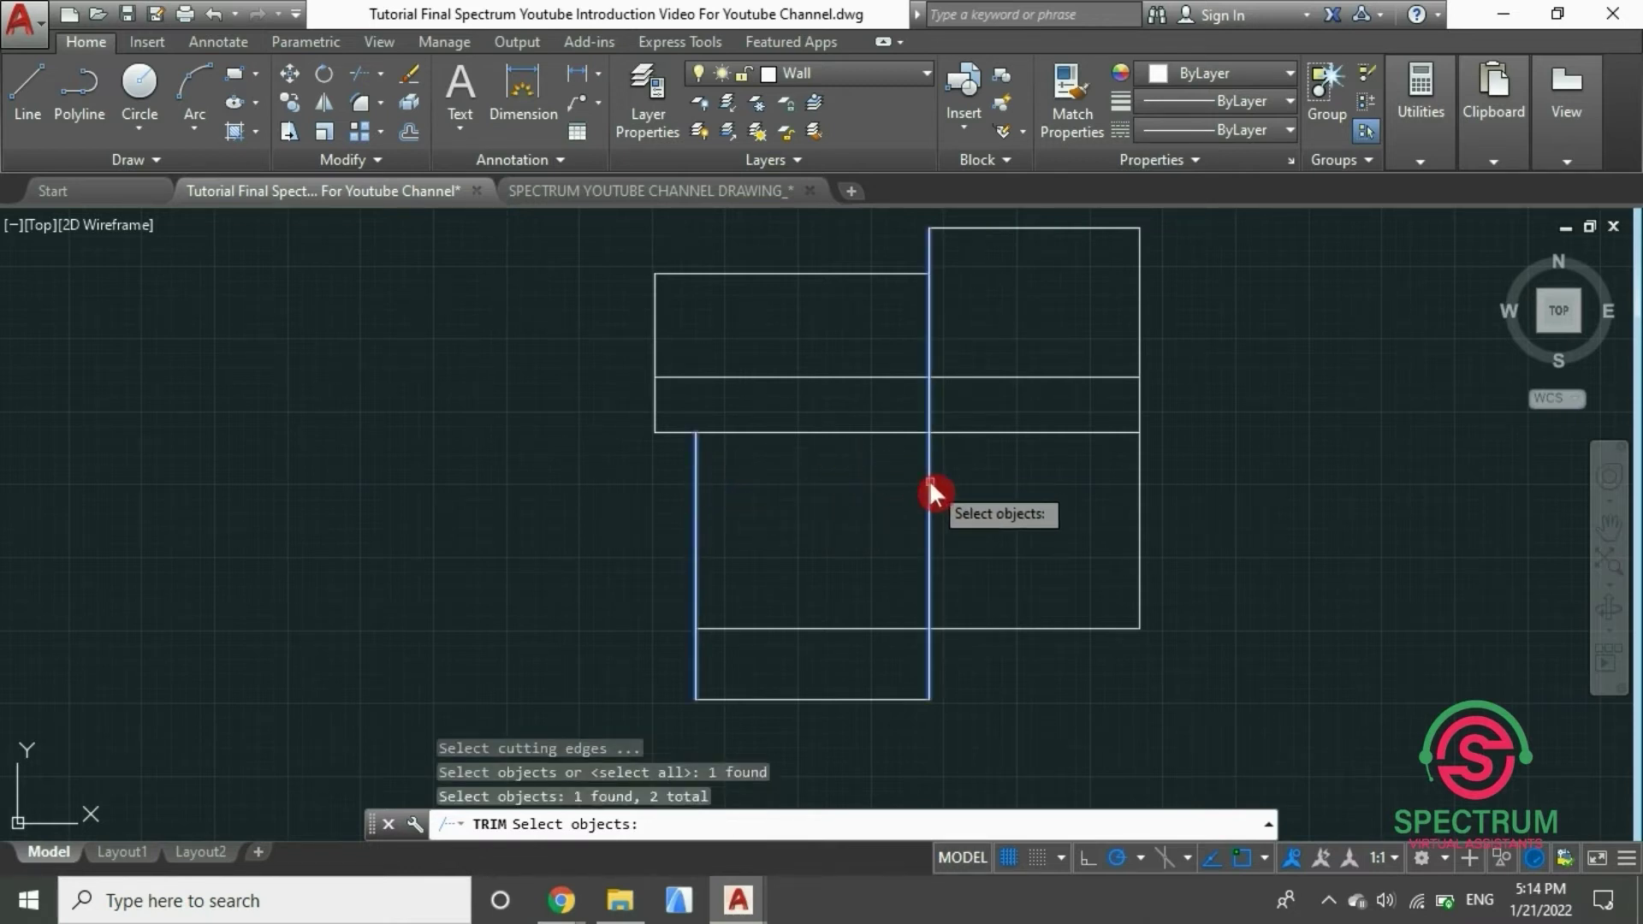
pyautogui.click(869, 433)
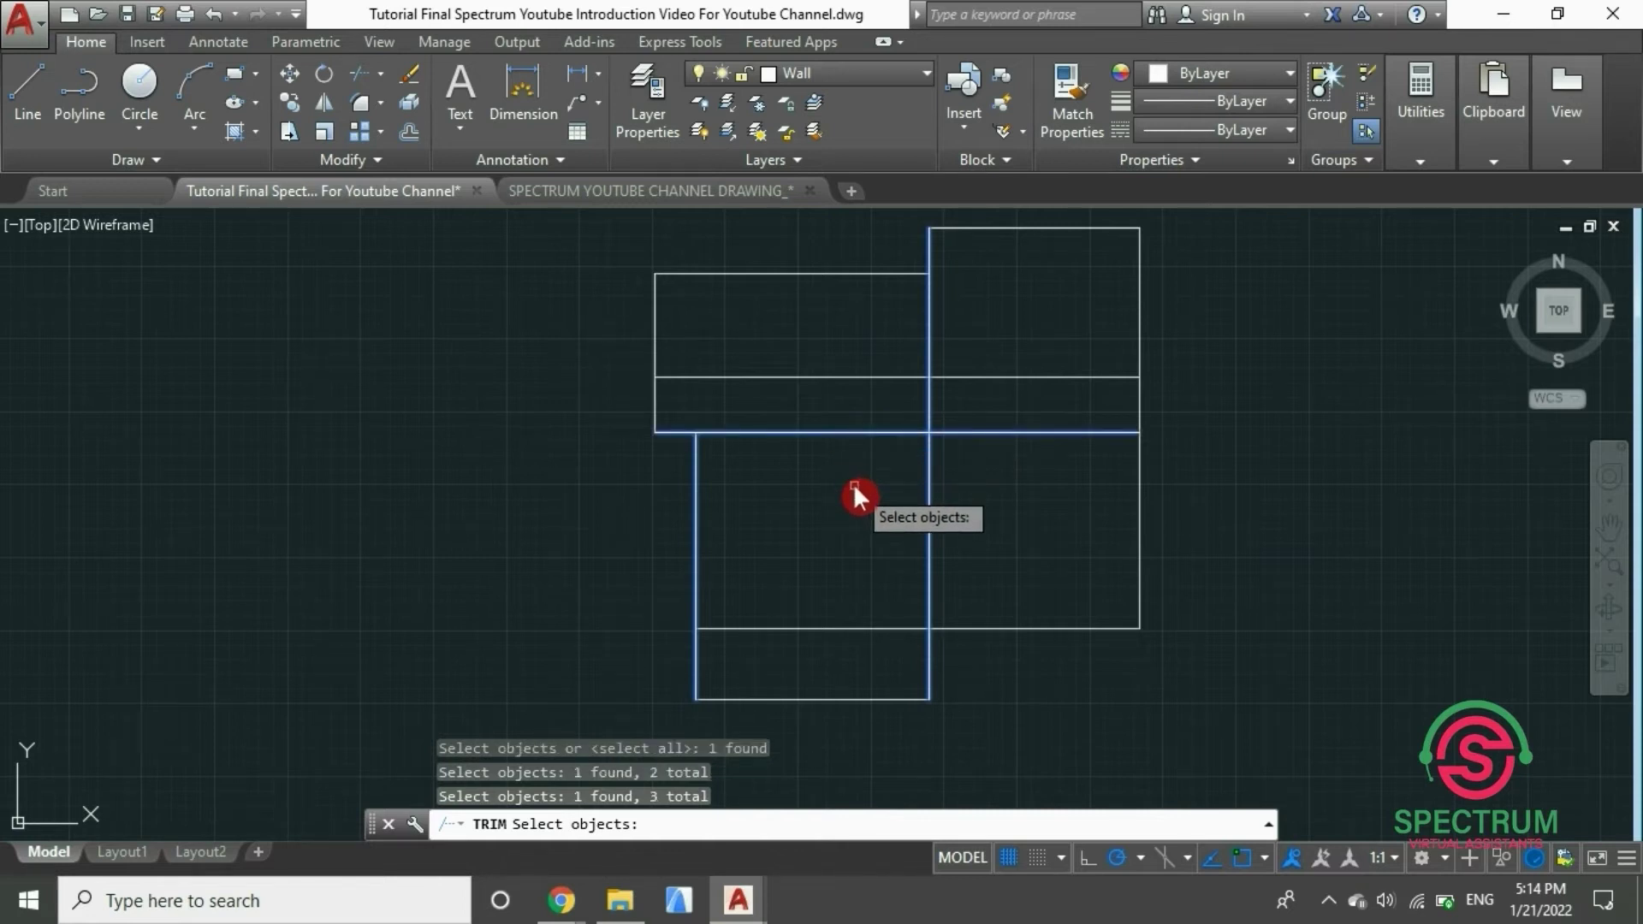
pyautogui.press('Return')
pyautogui.click(845, 432)
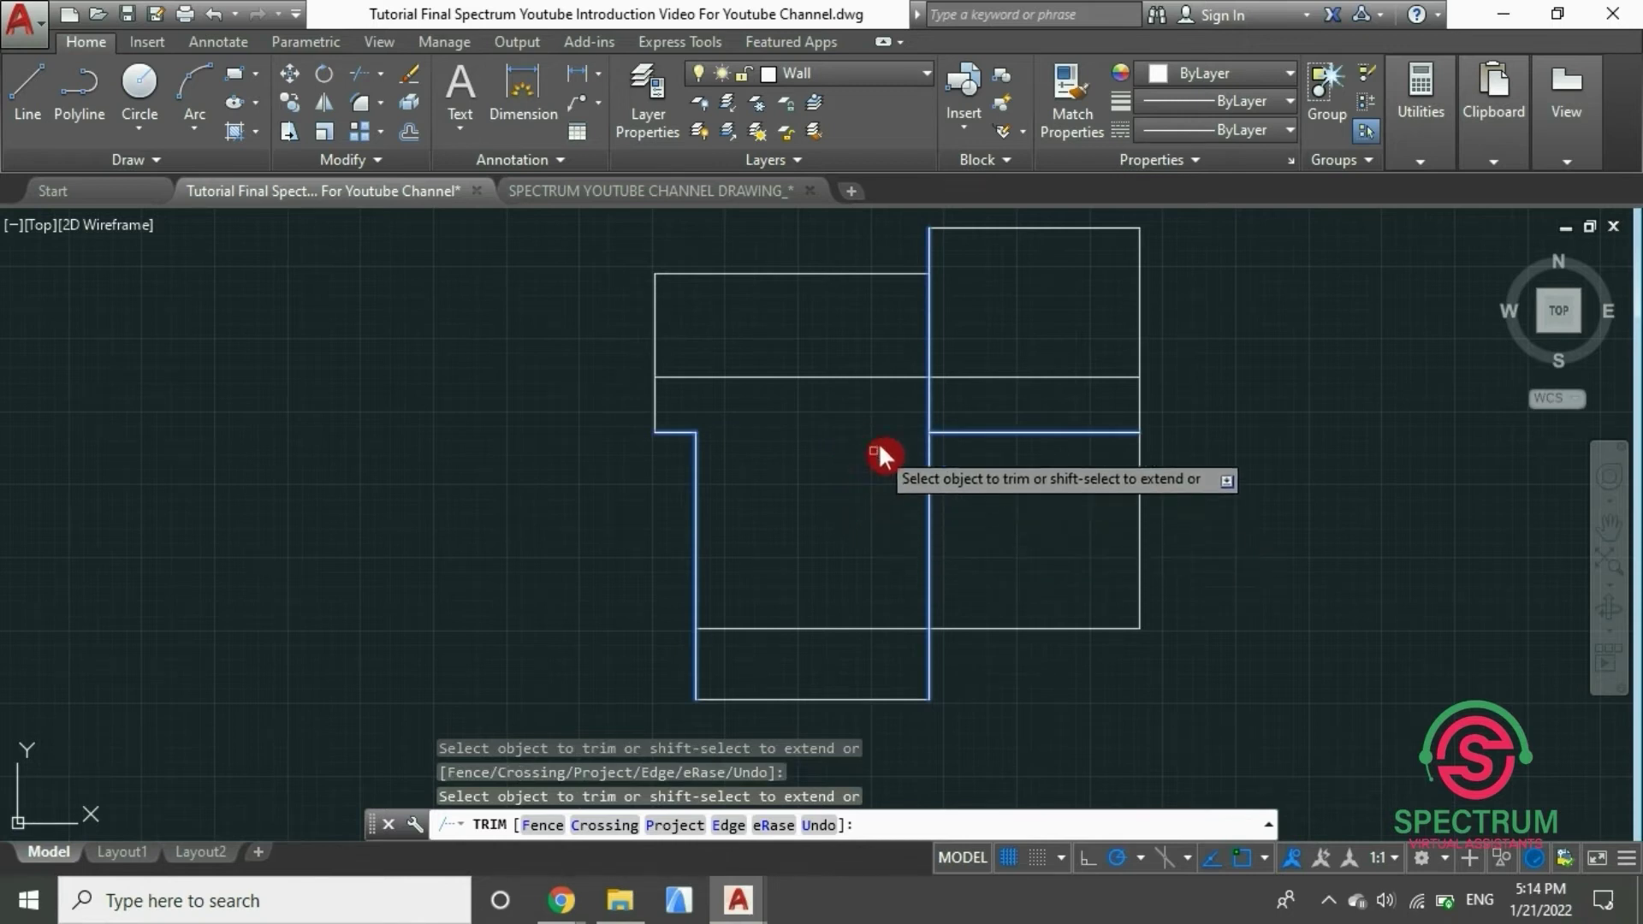
pyautogui.click(927, 404)
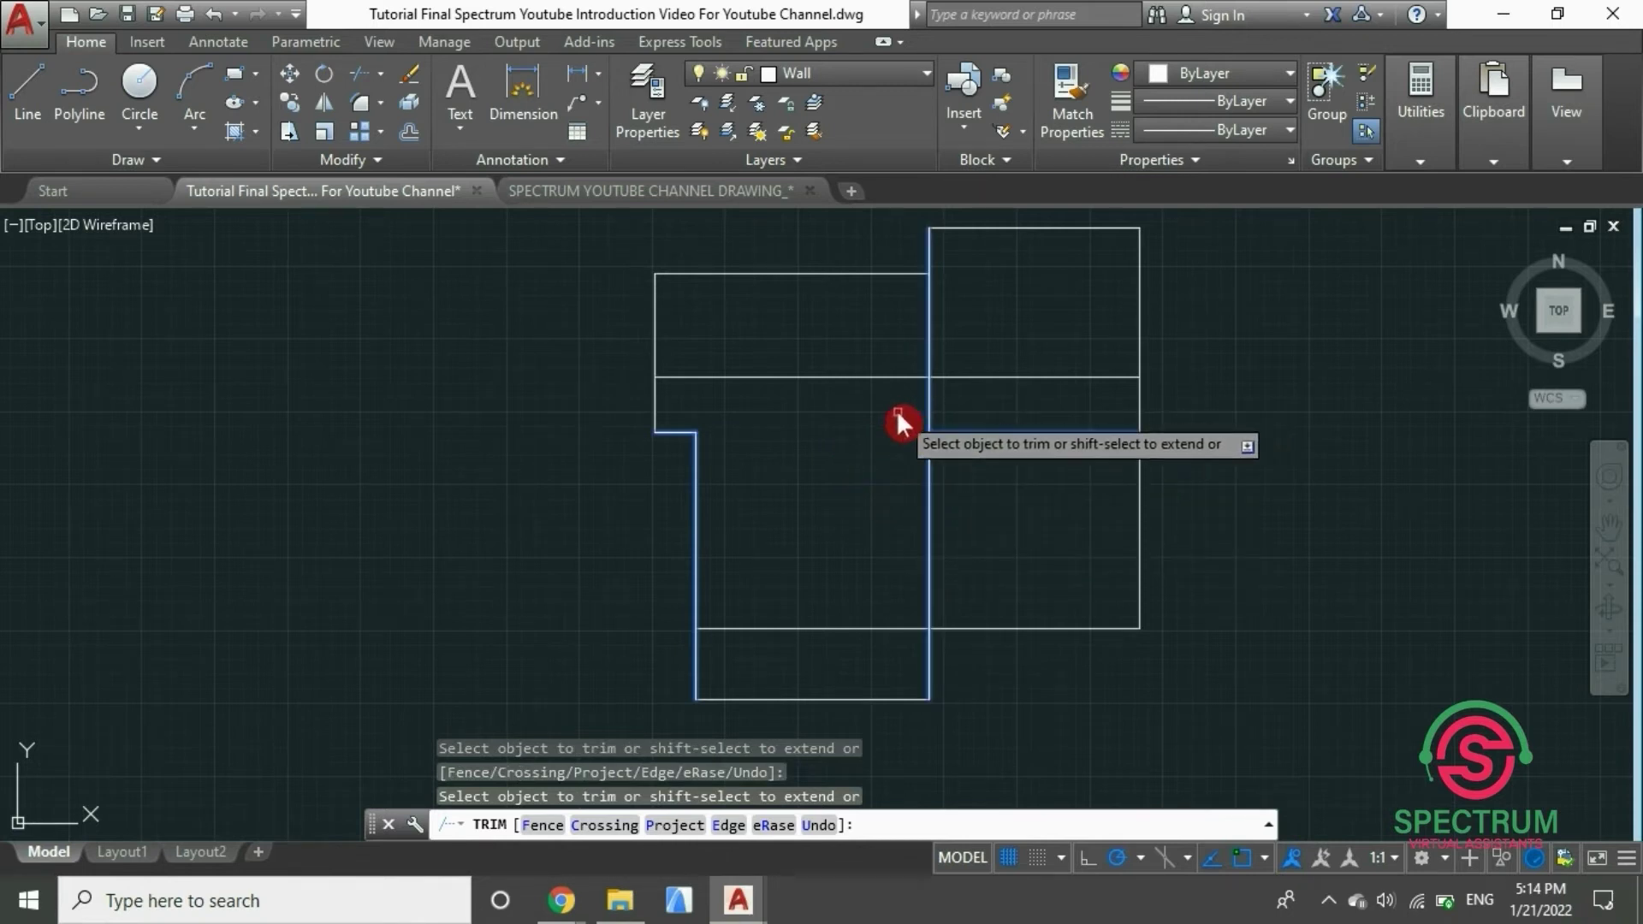
pyautogui.press('Return')
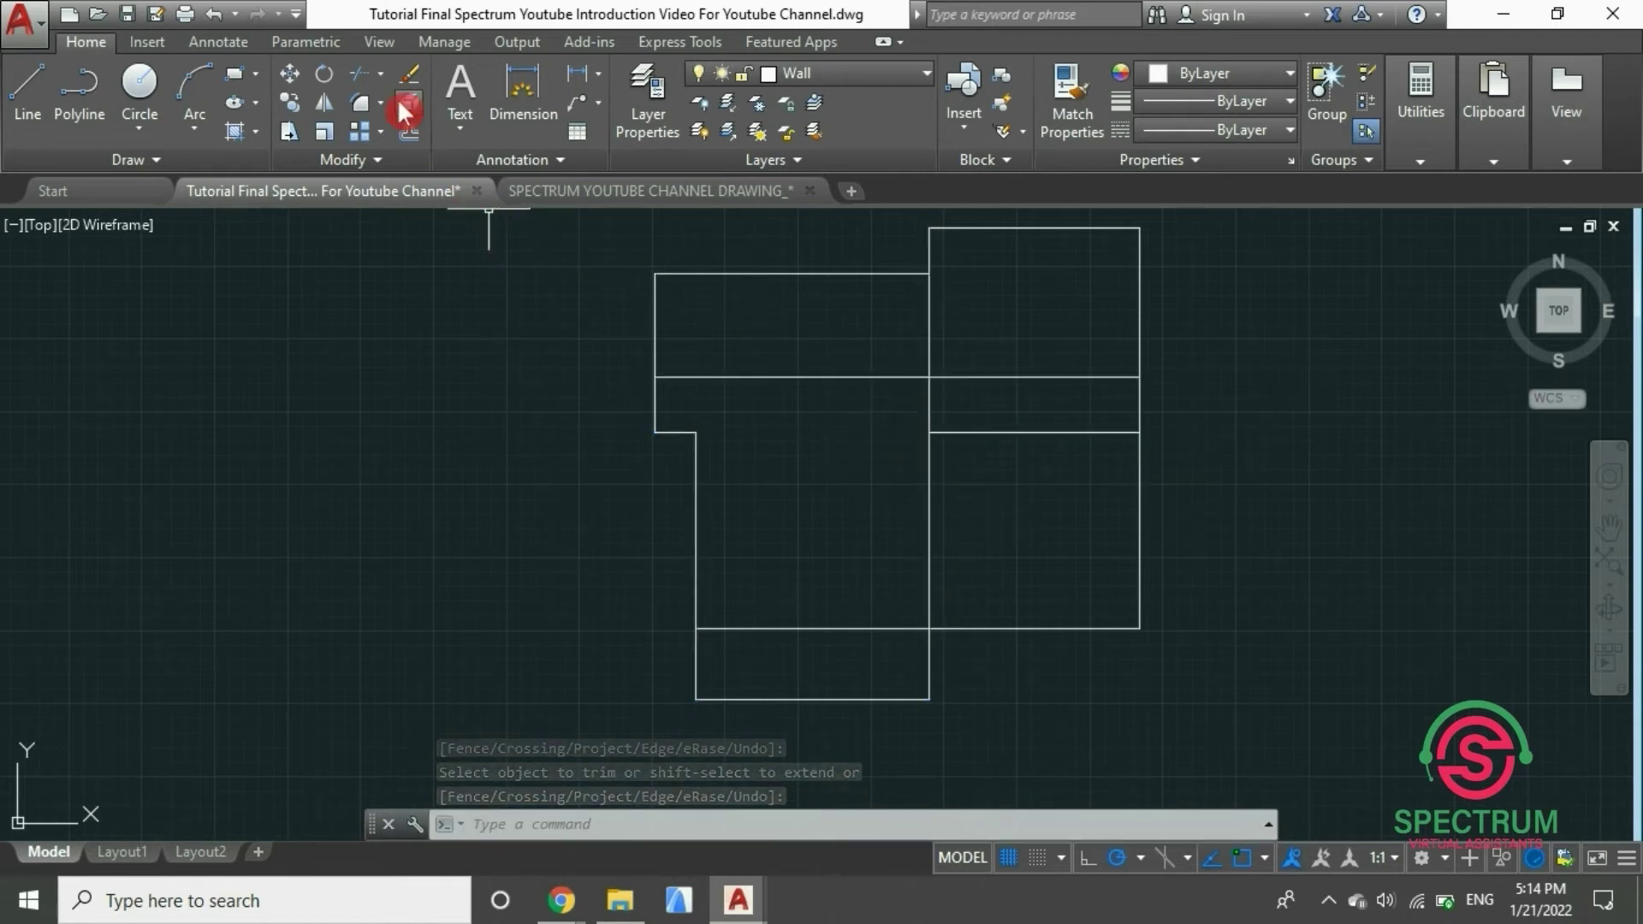
# Trim the central vertical wall between the two middle horizontal lines and remove the upper horizontal line's portion left of that wall
pyautogui.click(379, 73)
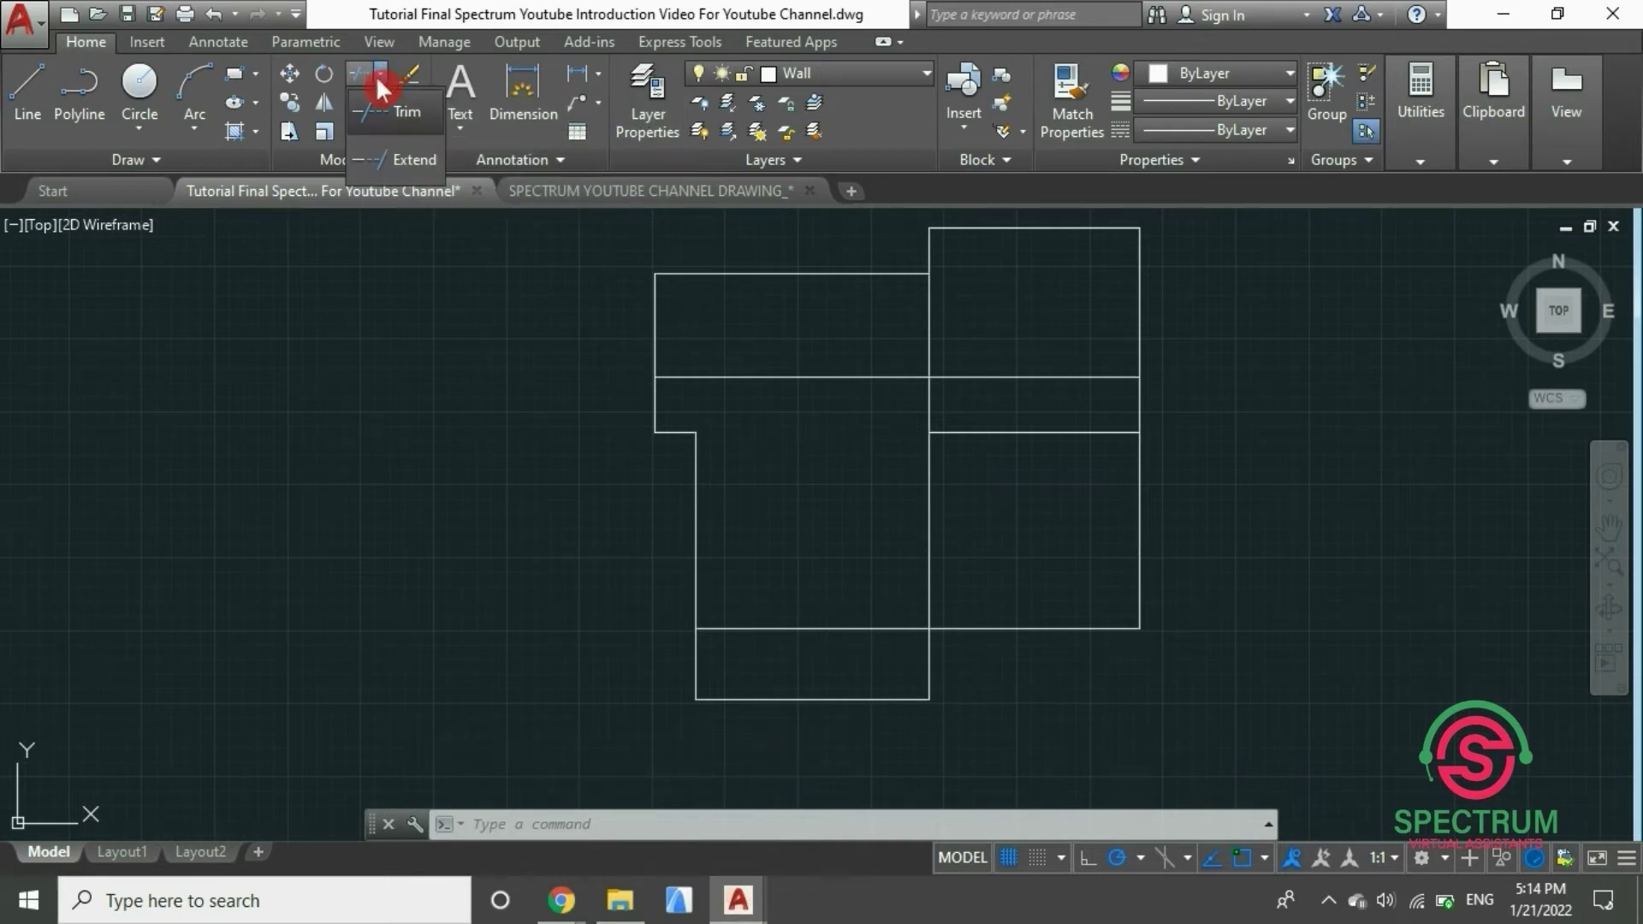
pyautogui.click(404, 113)
pyautogui.click(868, 377)
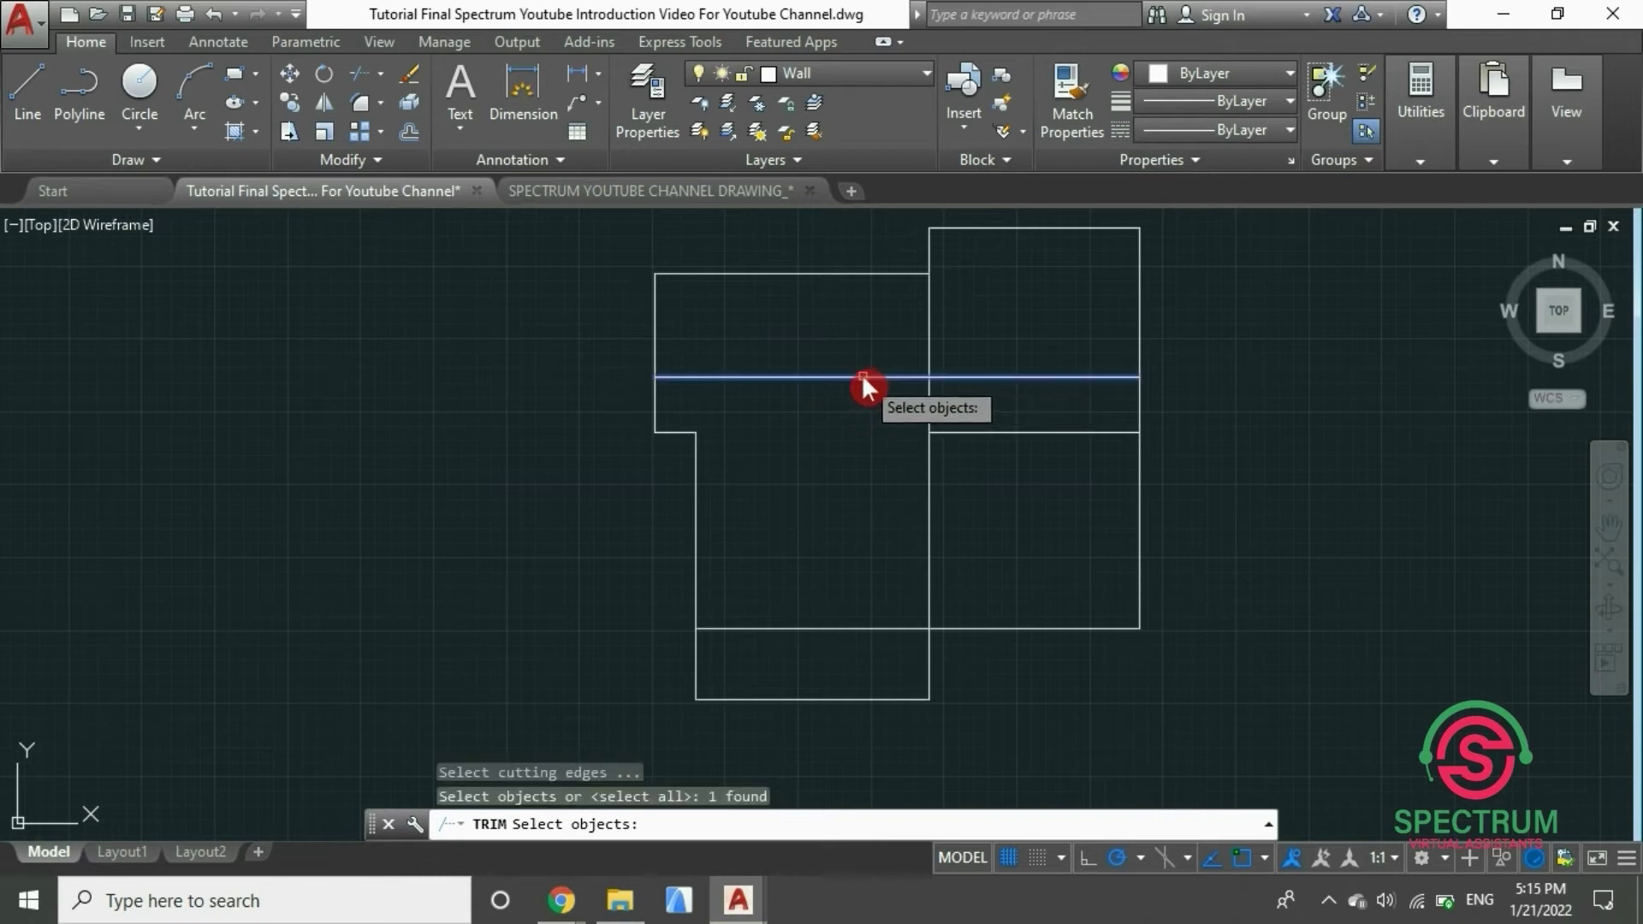
pyautogui.click(930, 404)
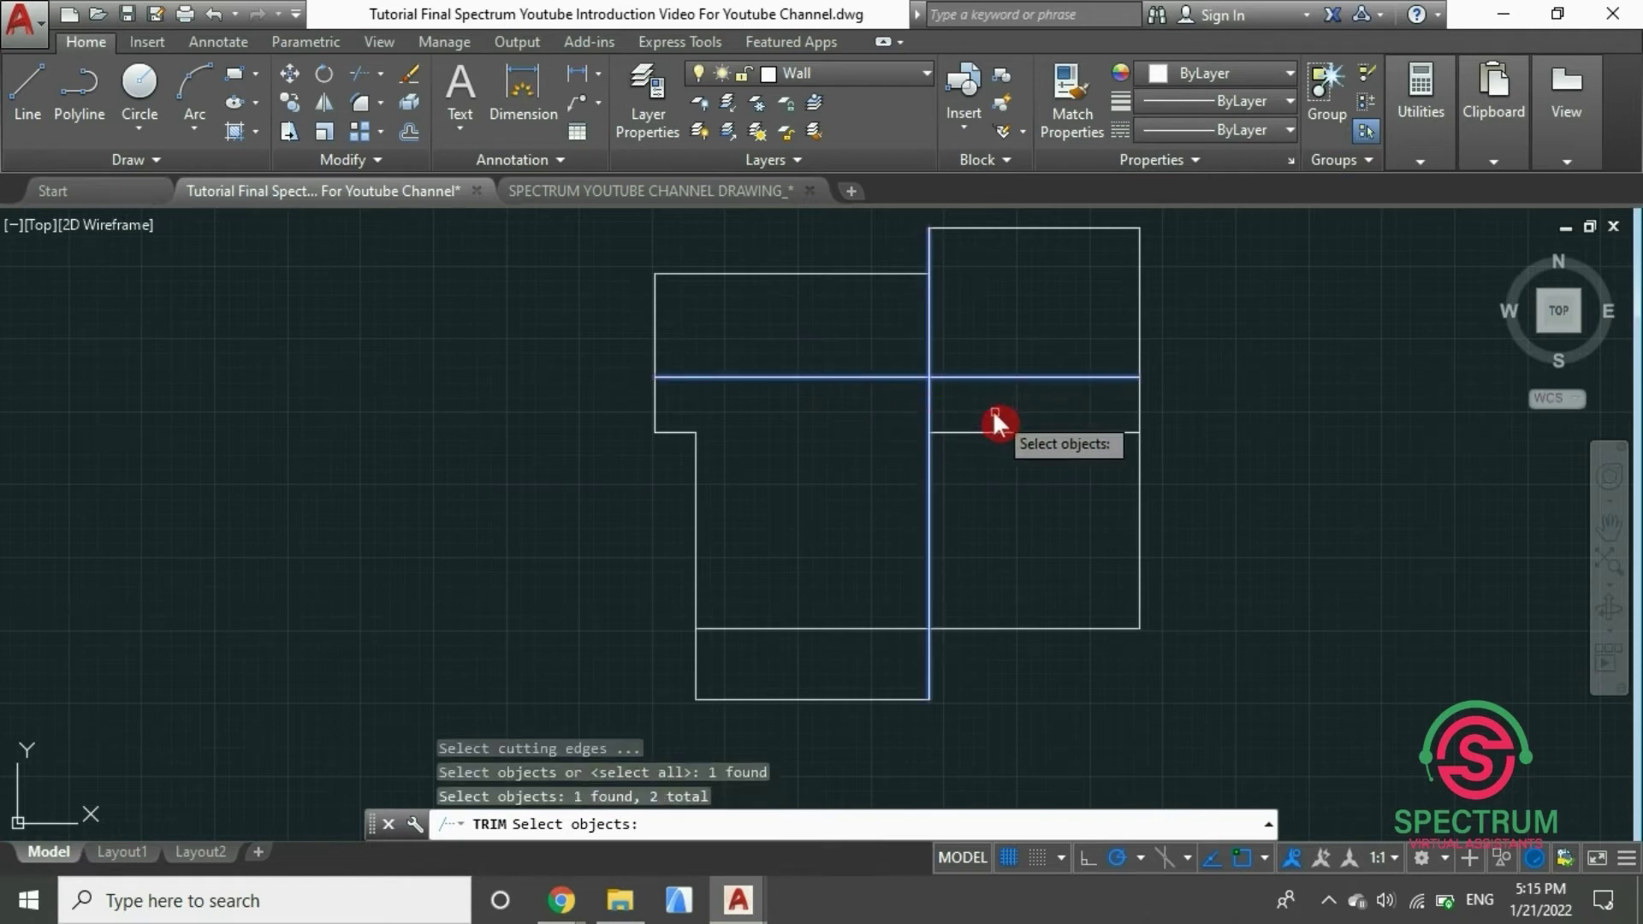
pyautogui.click(970, 432)
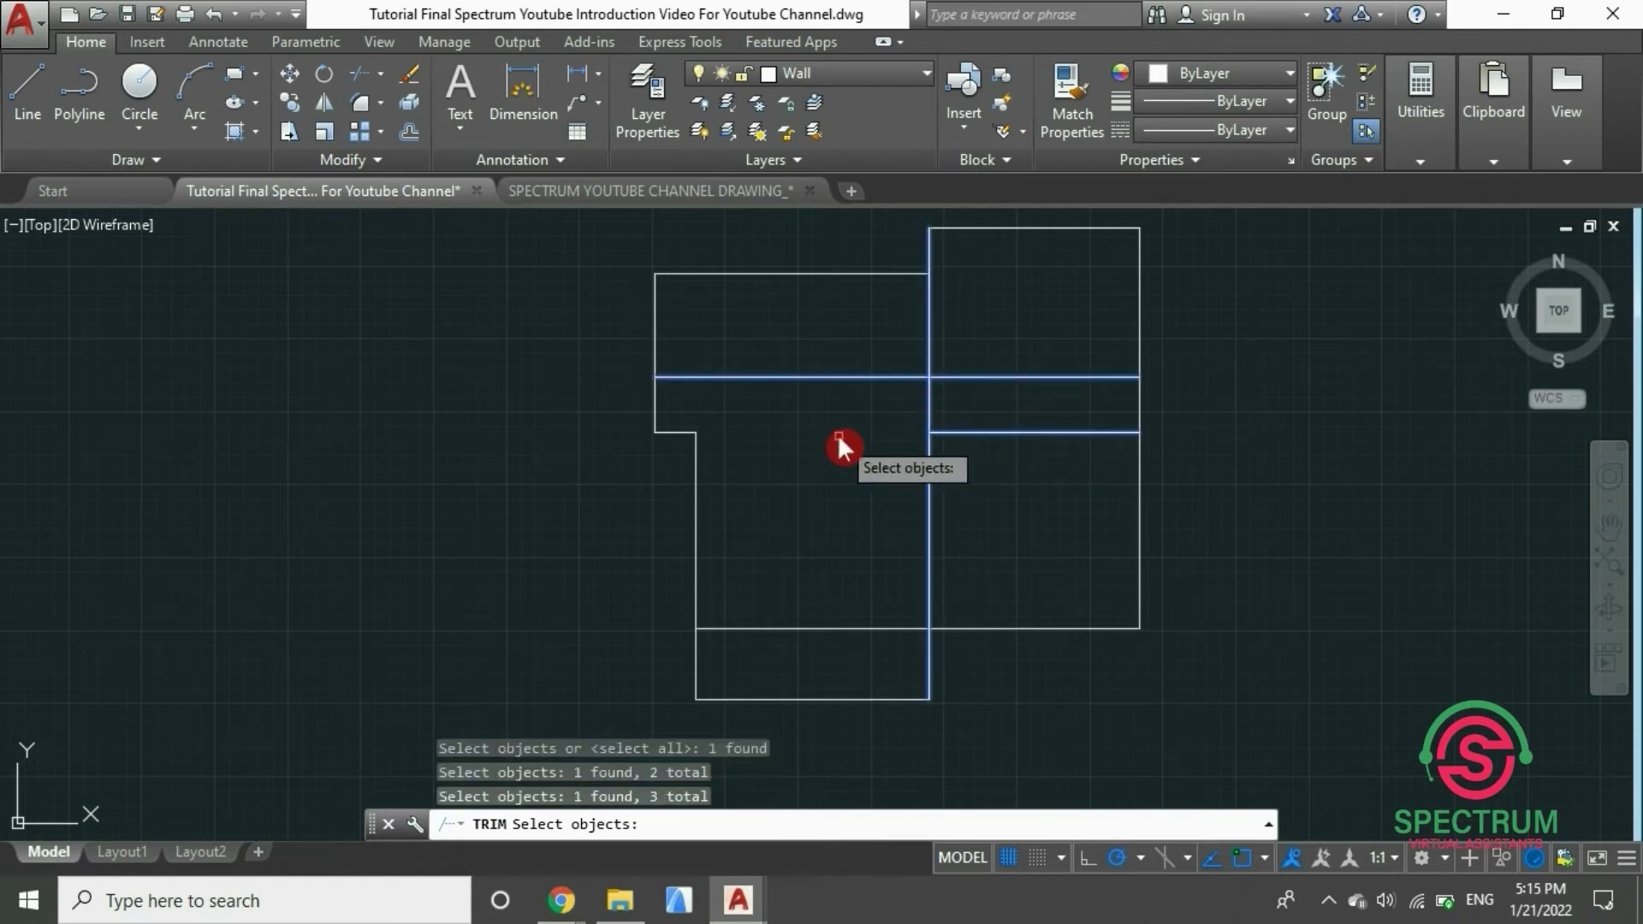
pyautogui.press('Return')
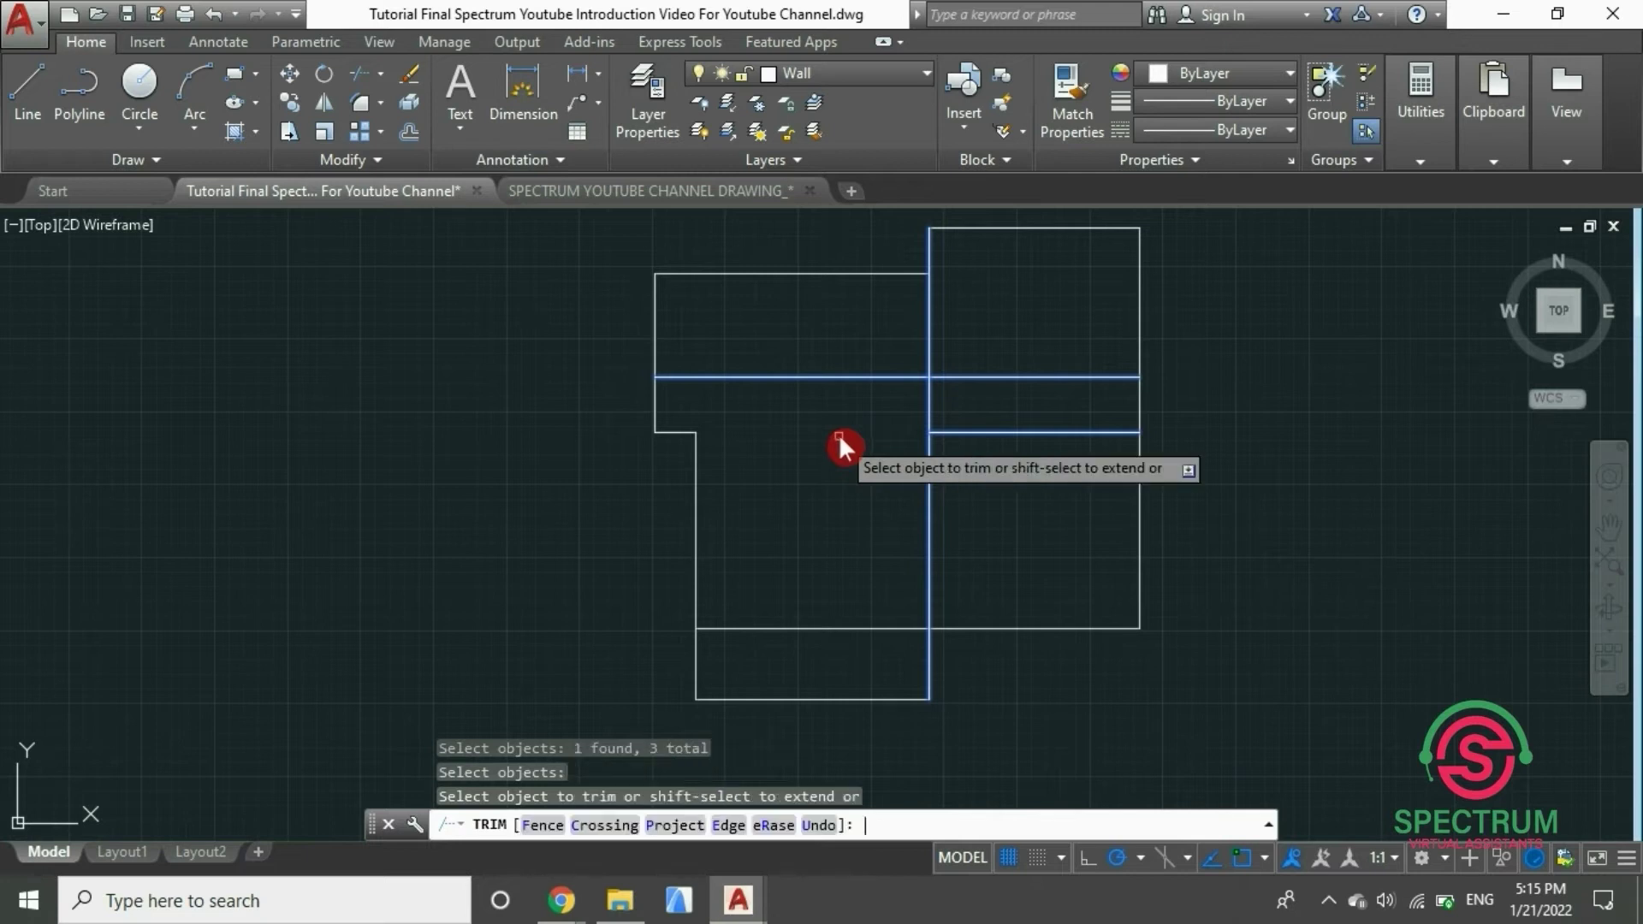
pyautogui.click(927, 408)
pyautogui.click(831, 375)
pyautogui.press('Return')
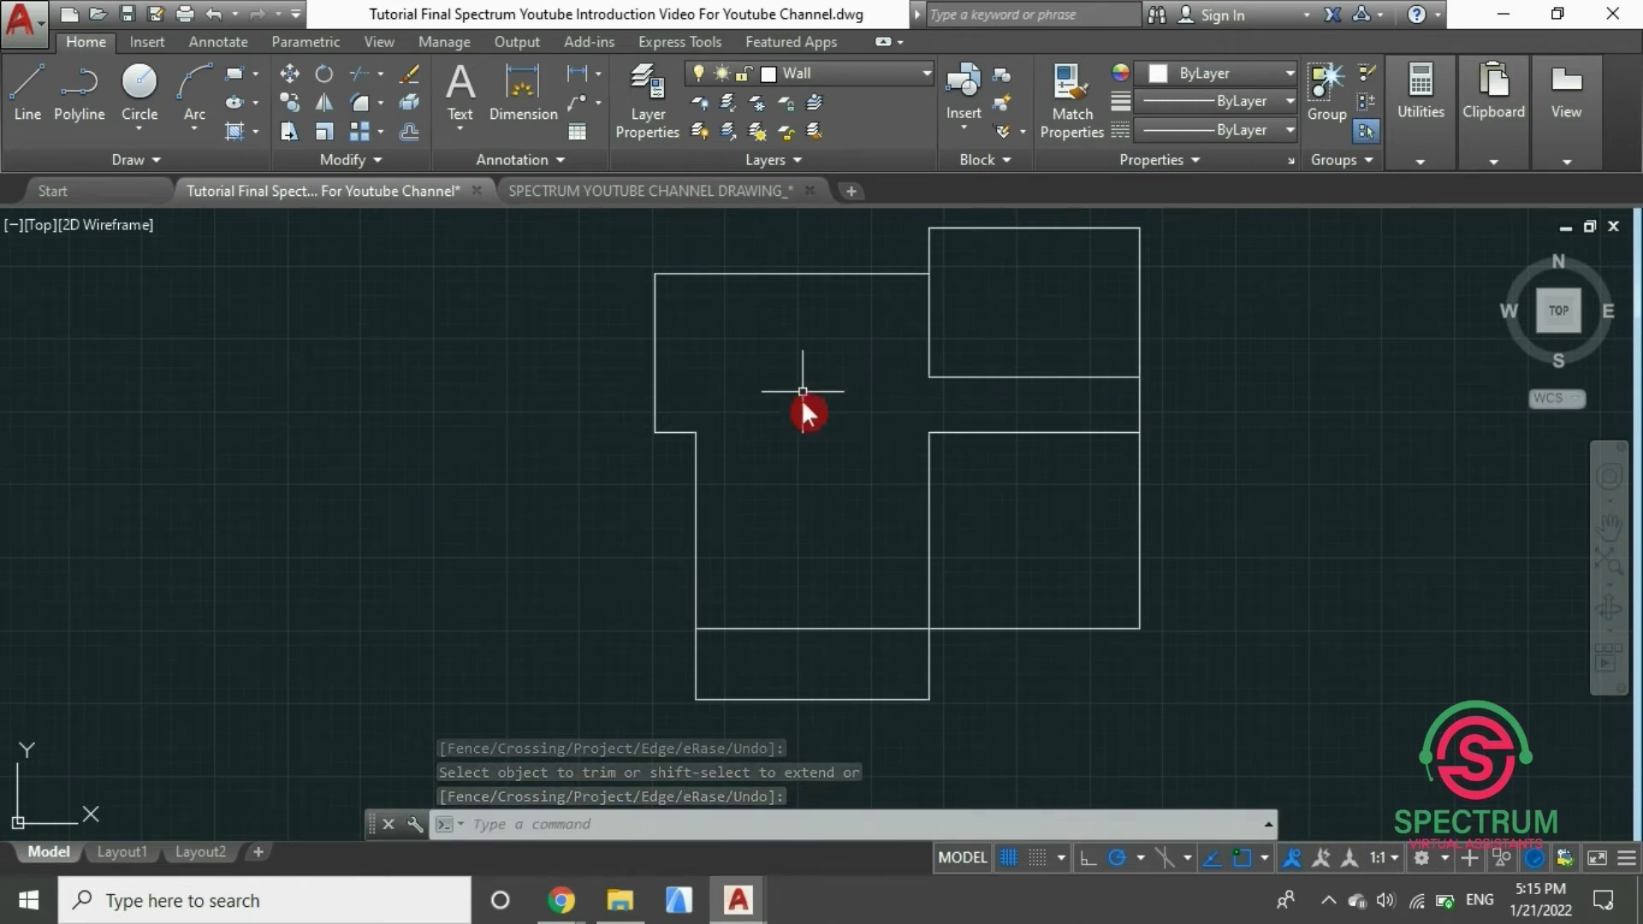
# Offset the bottommost line of the lower section 200 upward, to the inside of the house
pyautogui.moveTo(759, 503); pyautogui.dragTo(777, 540, button='middle')
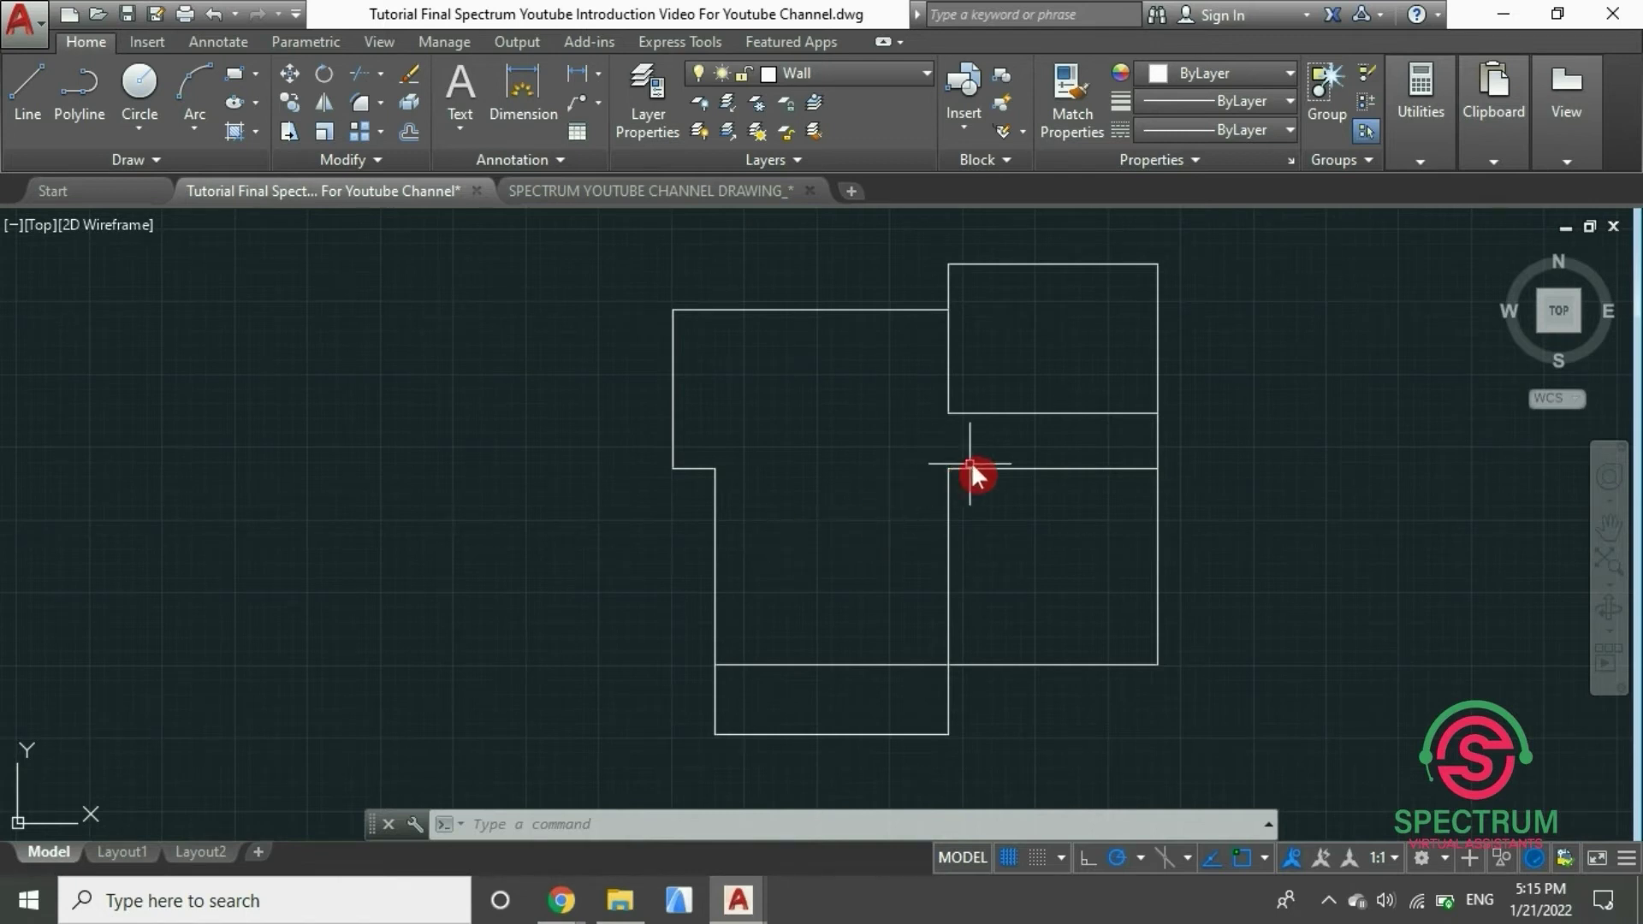
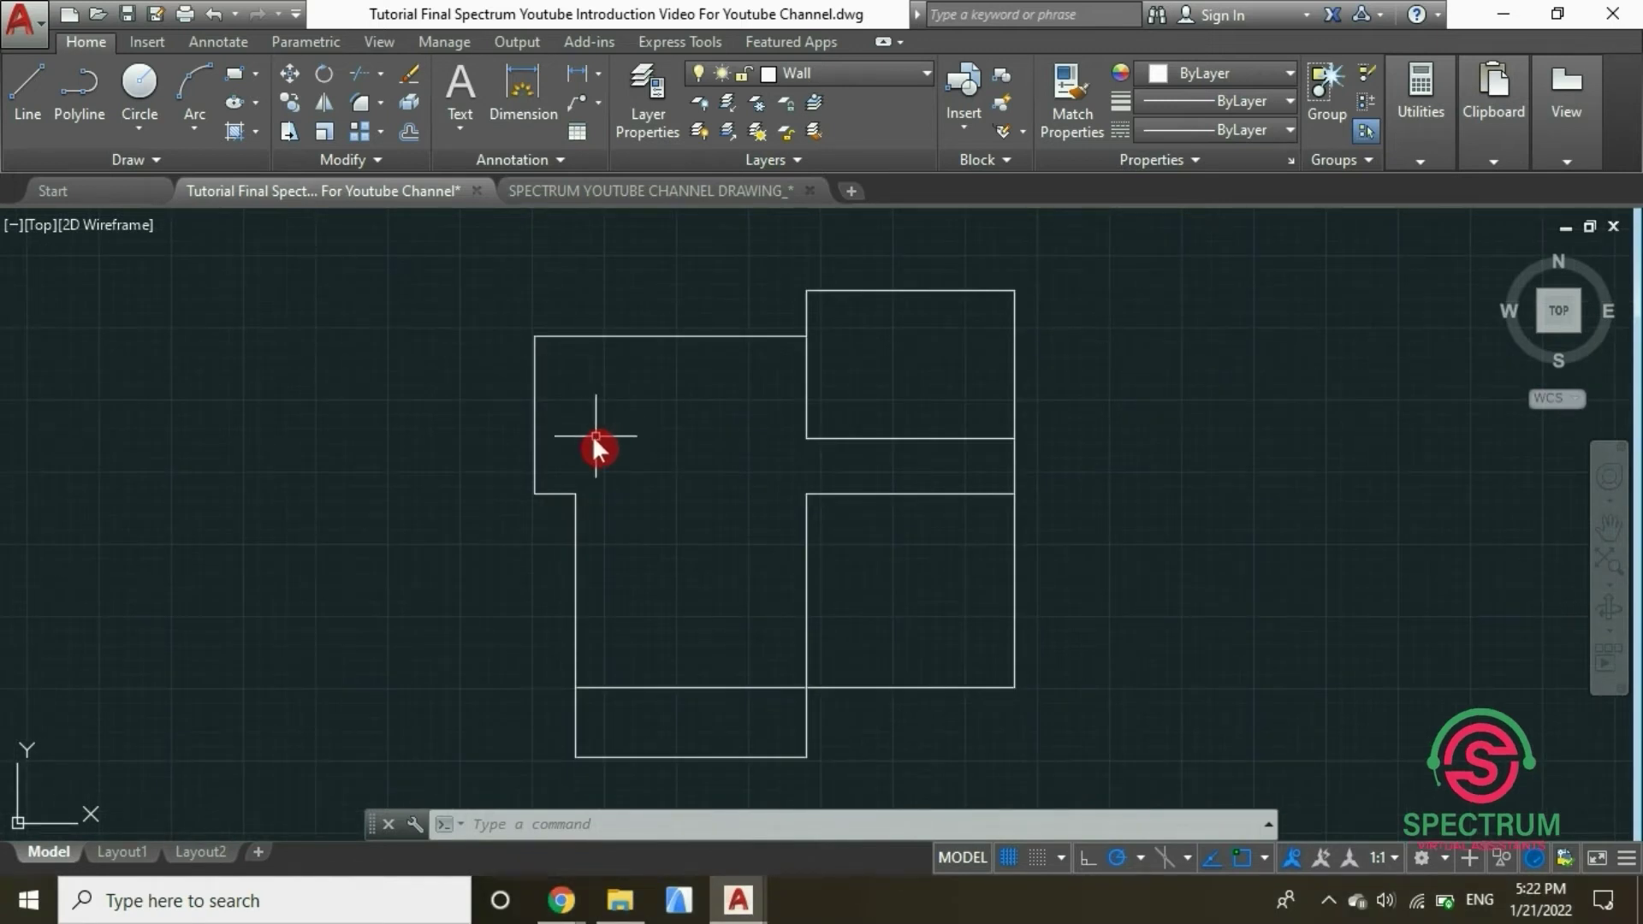
pyautogui.click(411, 130)
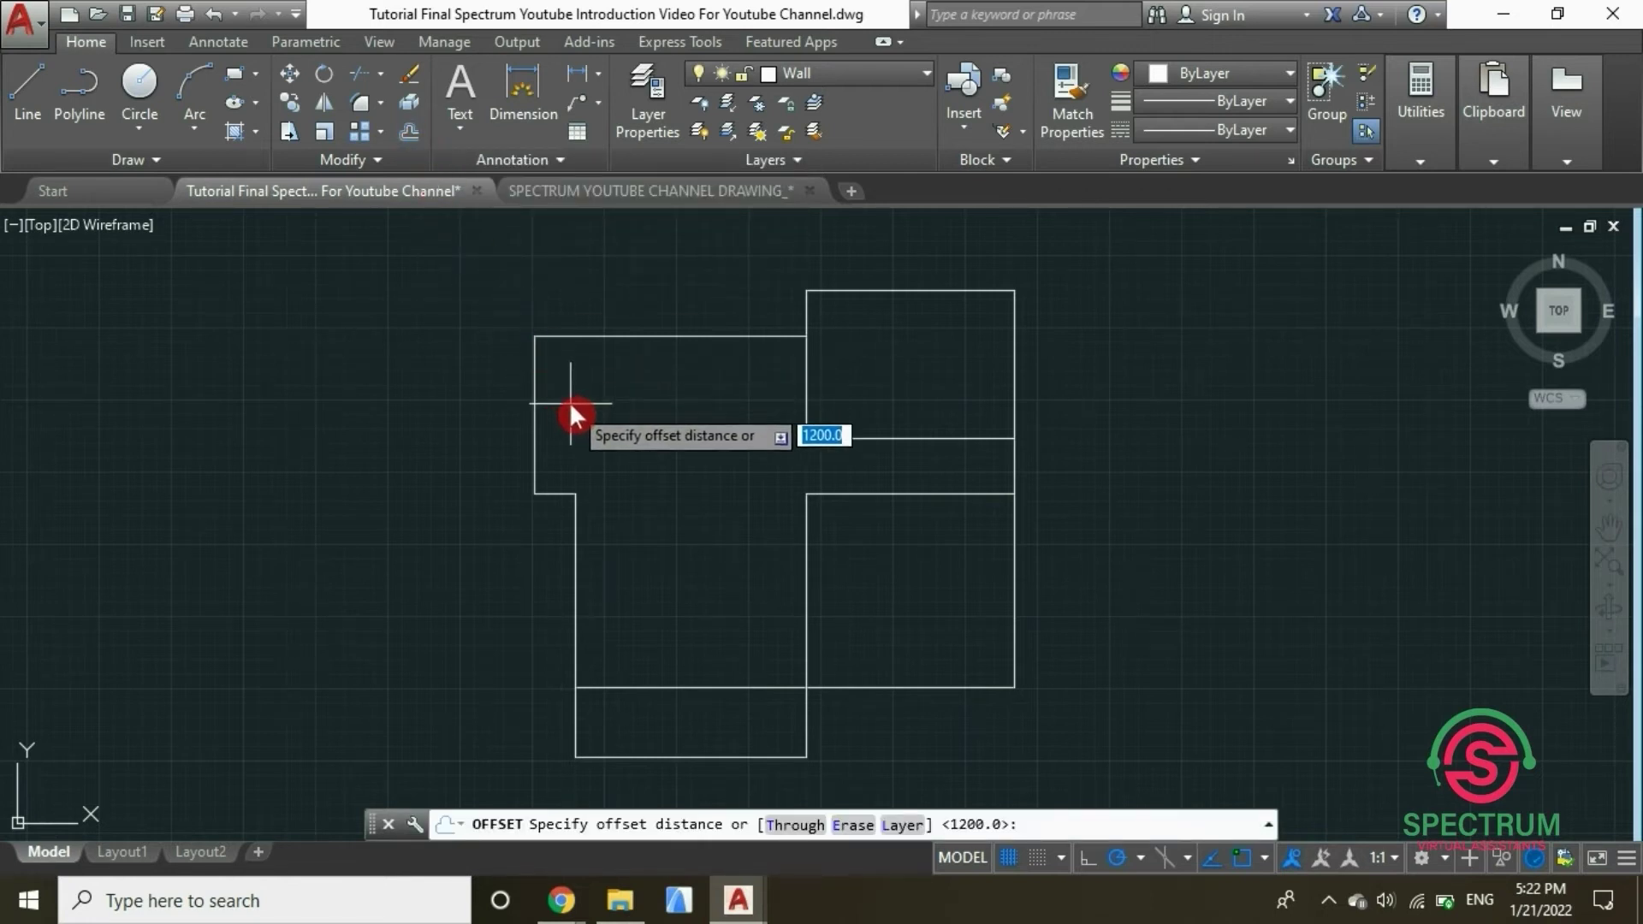
pyautogui.write('200')
pyautogui.press('Return')
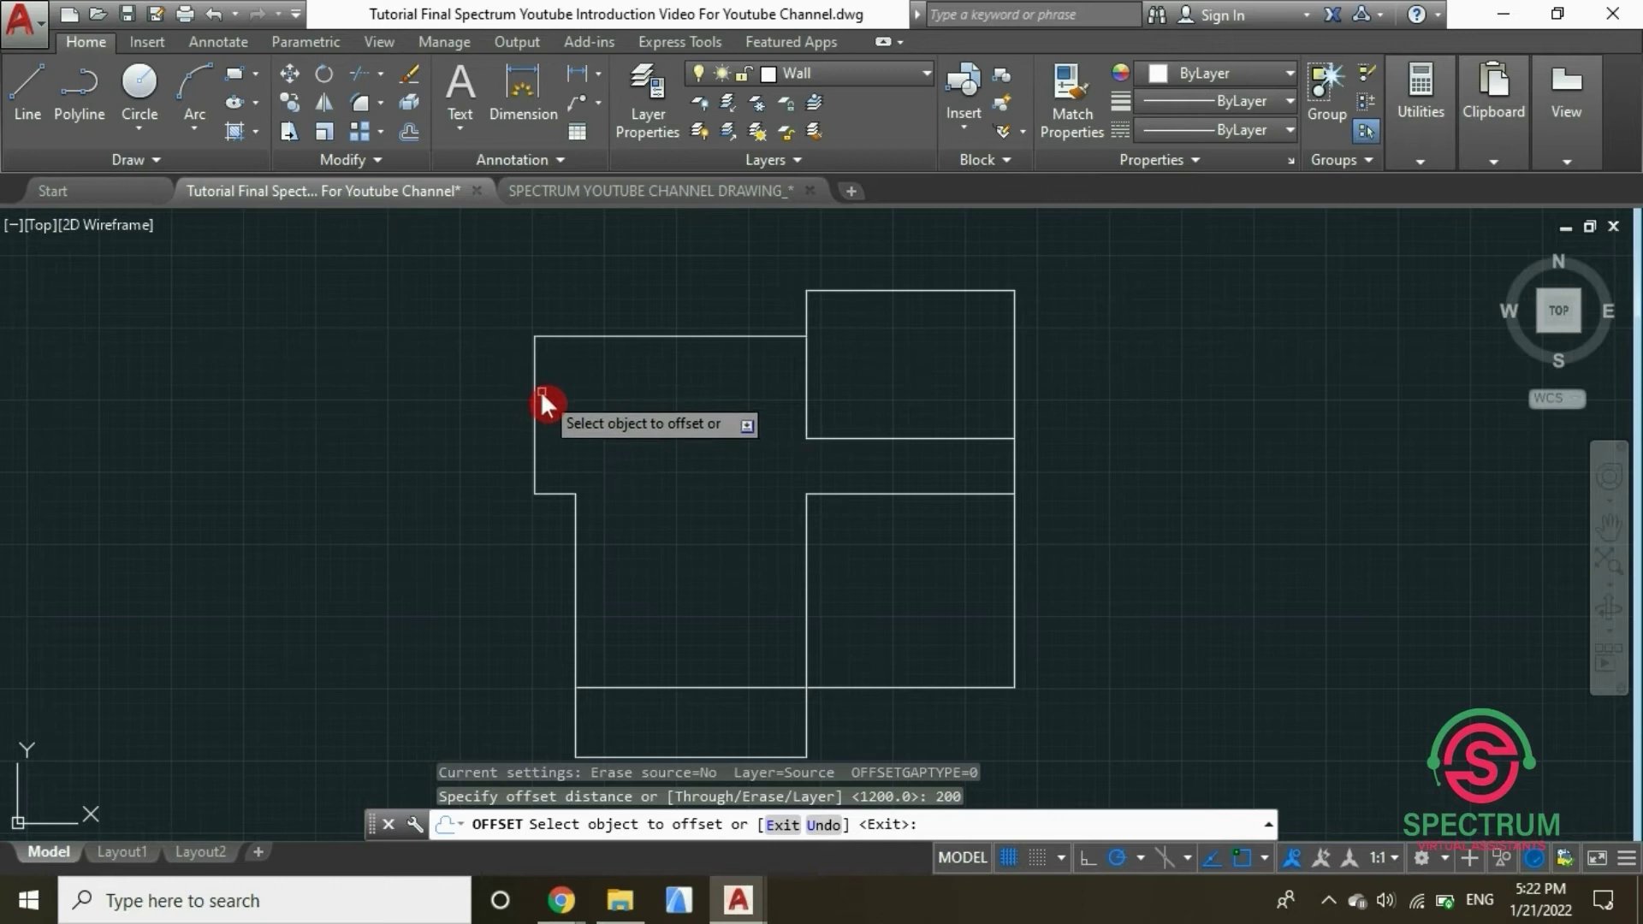
pyautogui.scroll(-2, 617, 419)
pyautogui.scroll(2, 627, 545)
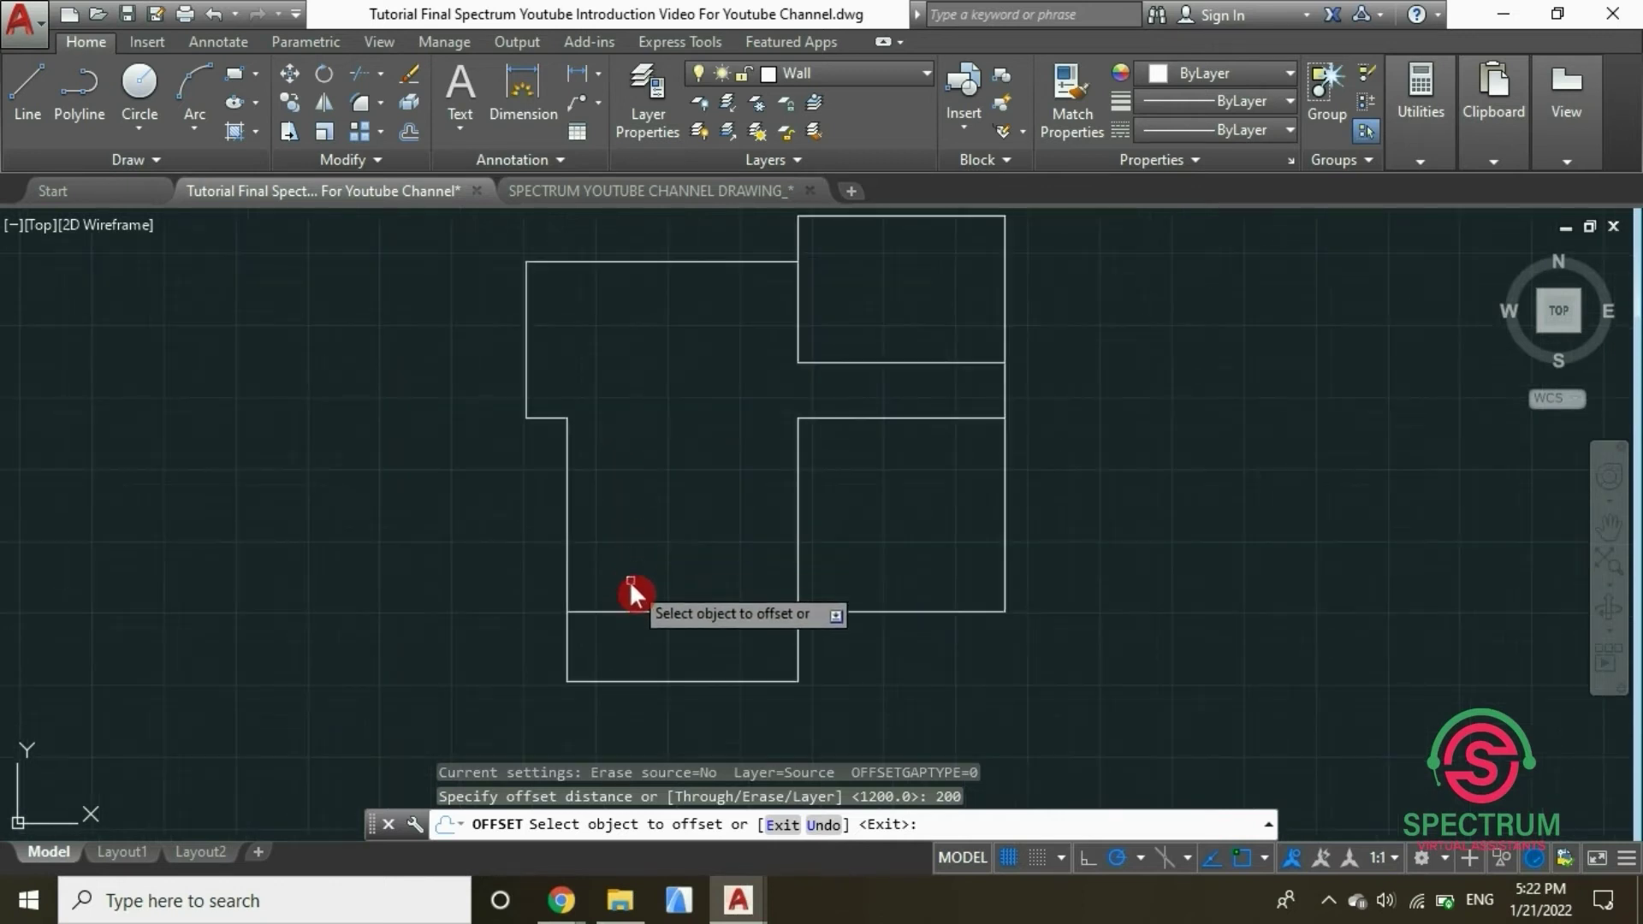
pyautogui.click(639, 680)
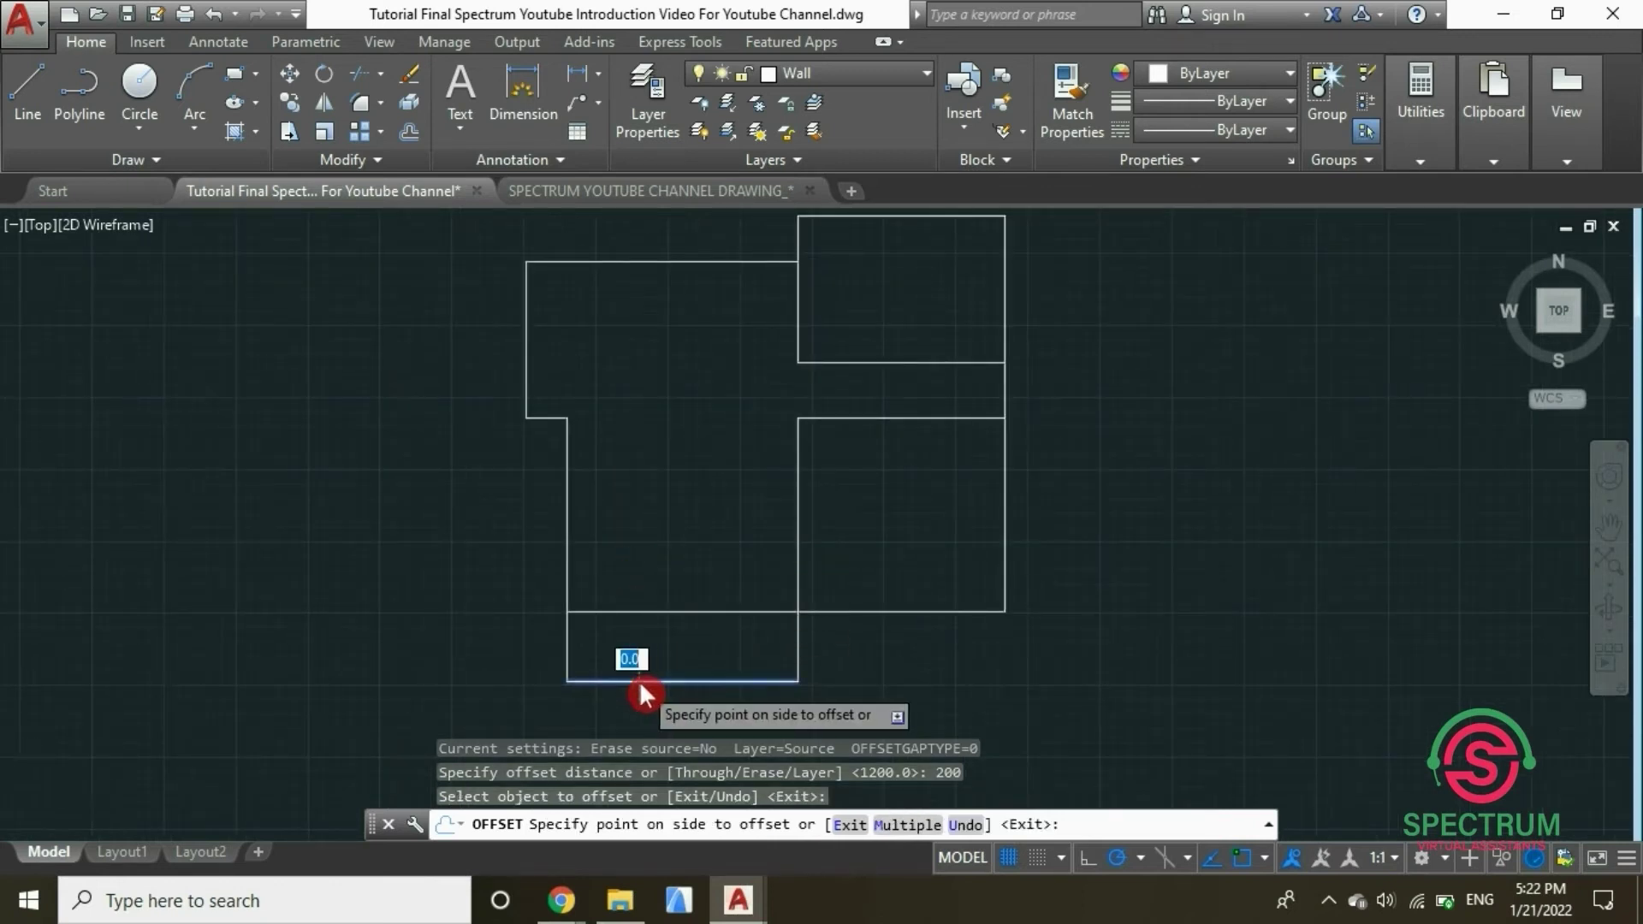
pyautogui.scroll(5, 639, 680)
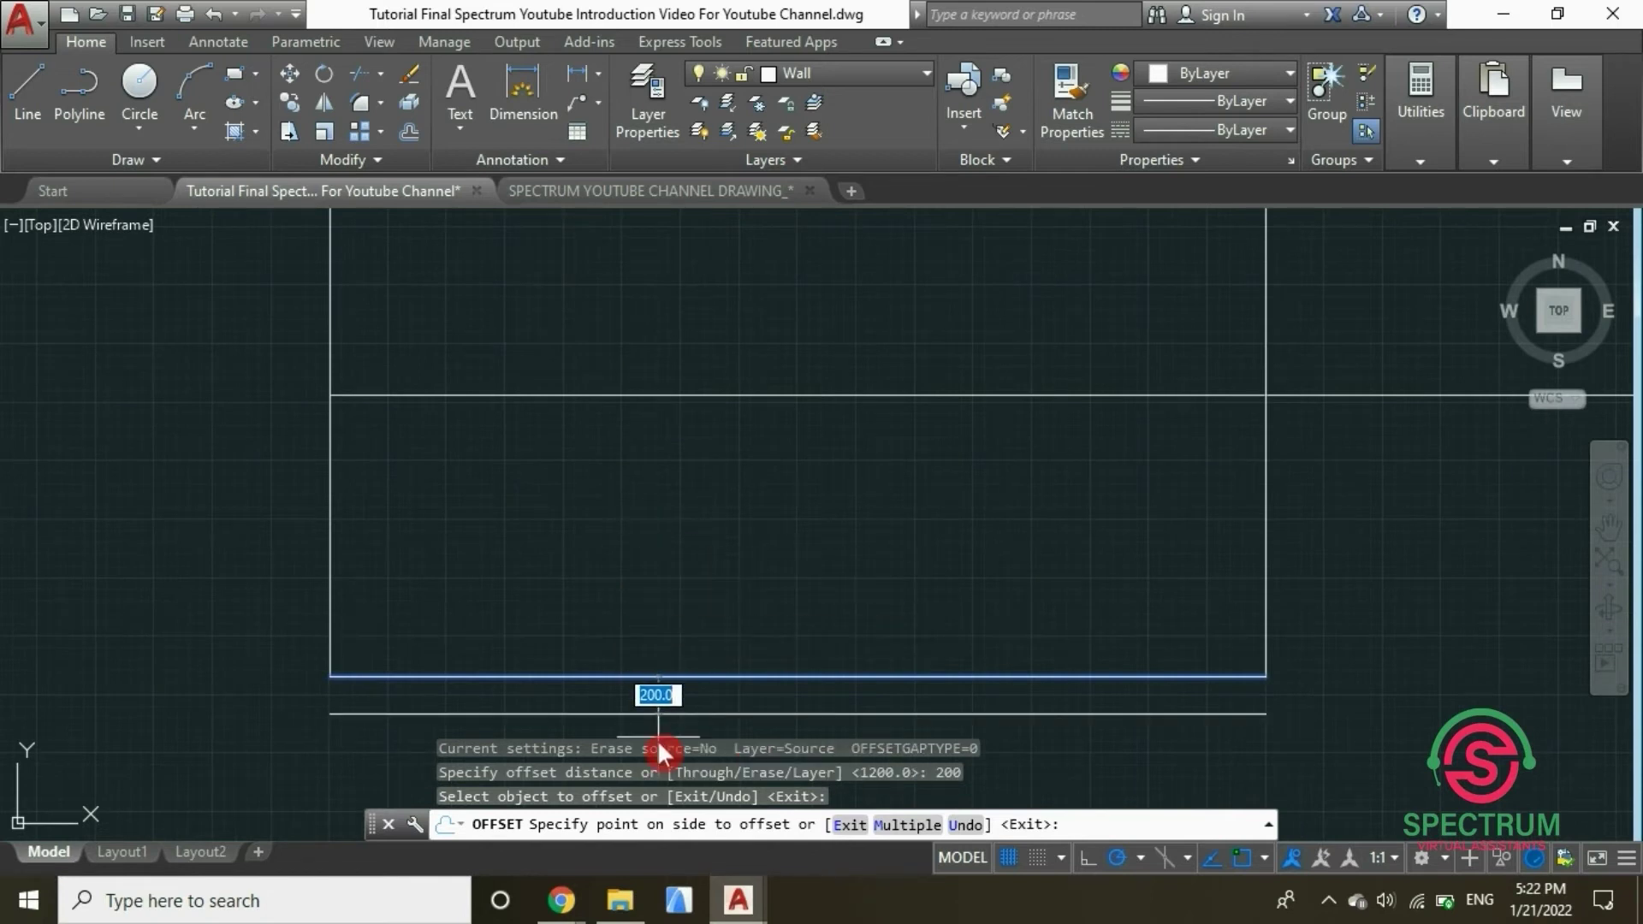
pyautogui.click(645, 557)
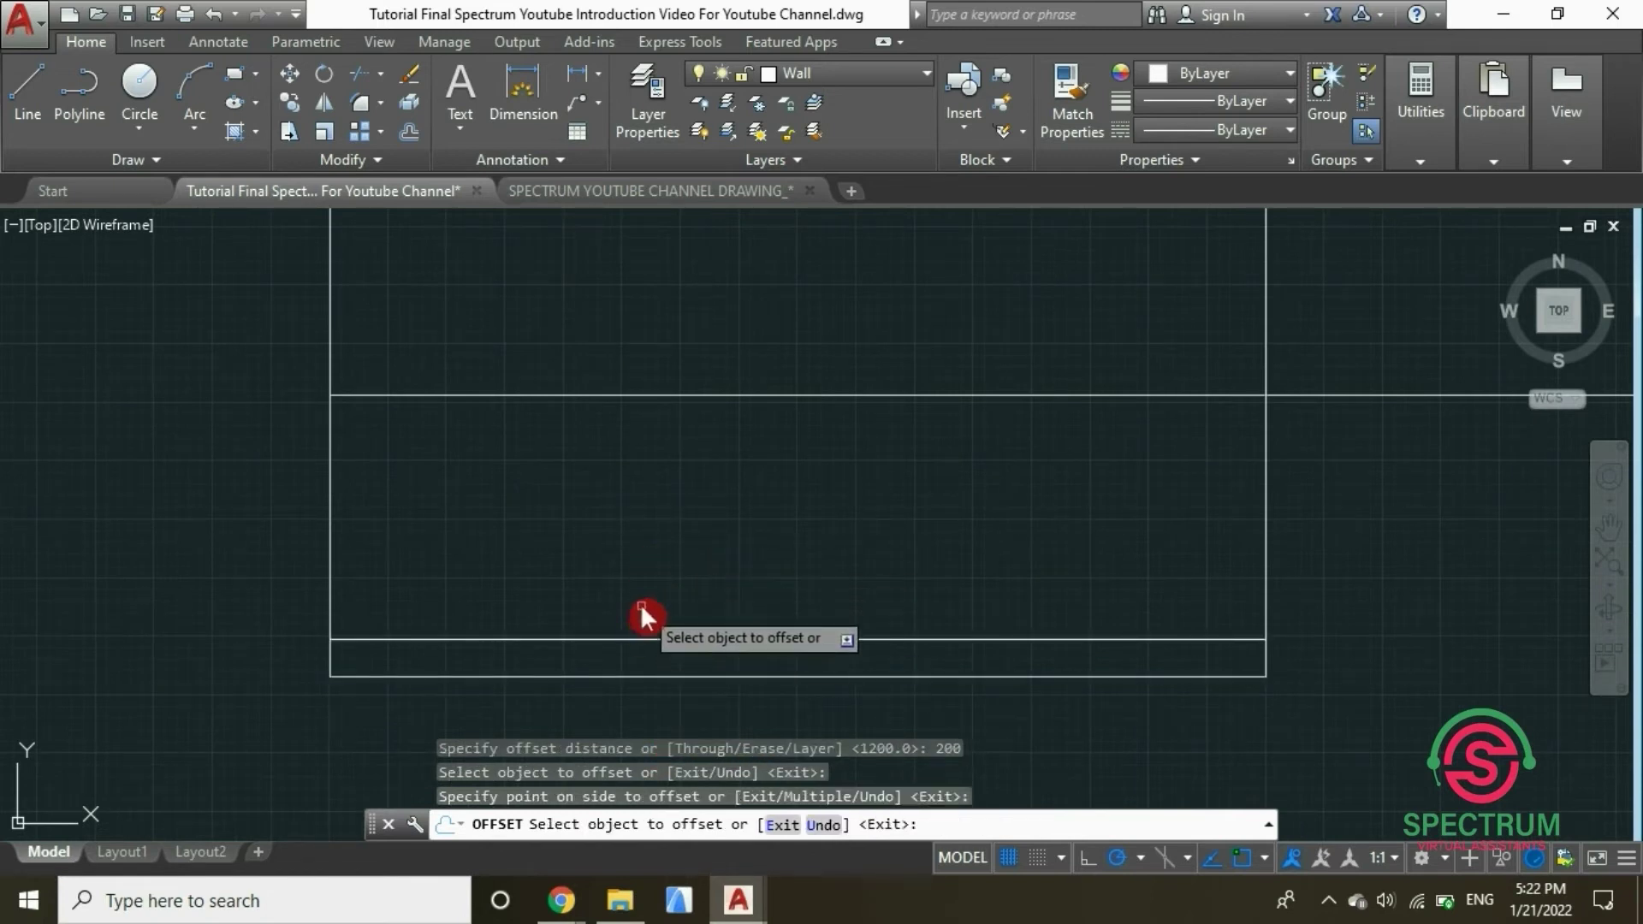
# Offset the long horizontal line above the bottom strip 200 upward
pyautogui.scroll(-2, 641, 605)
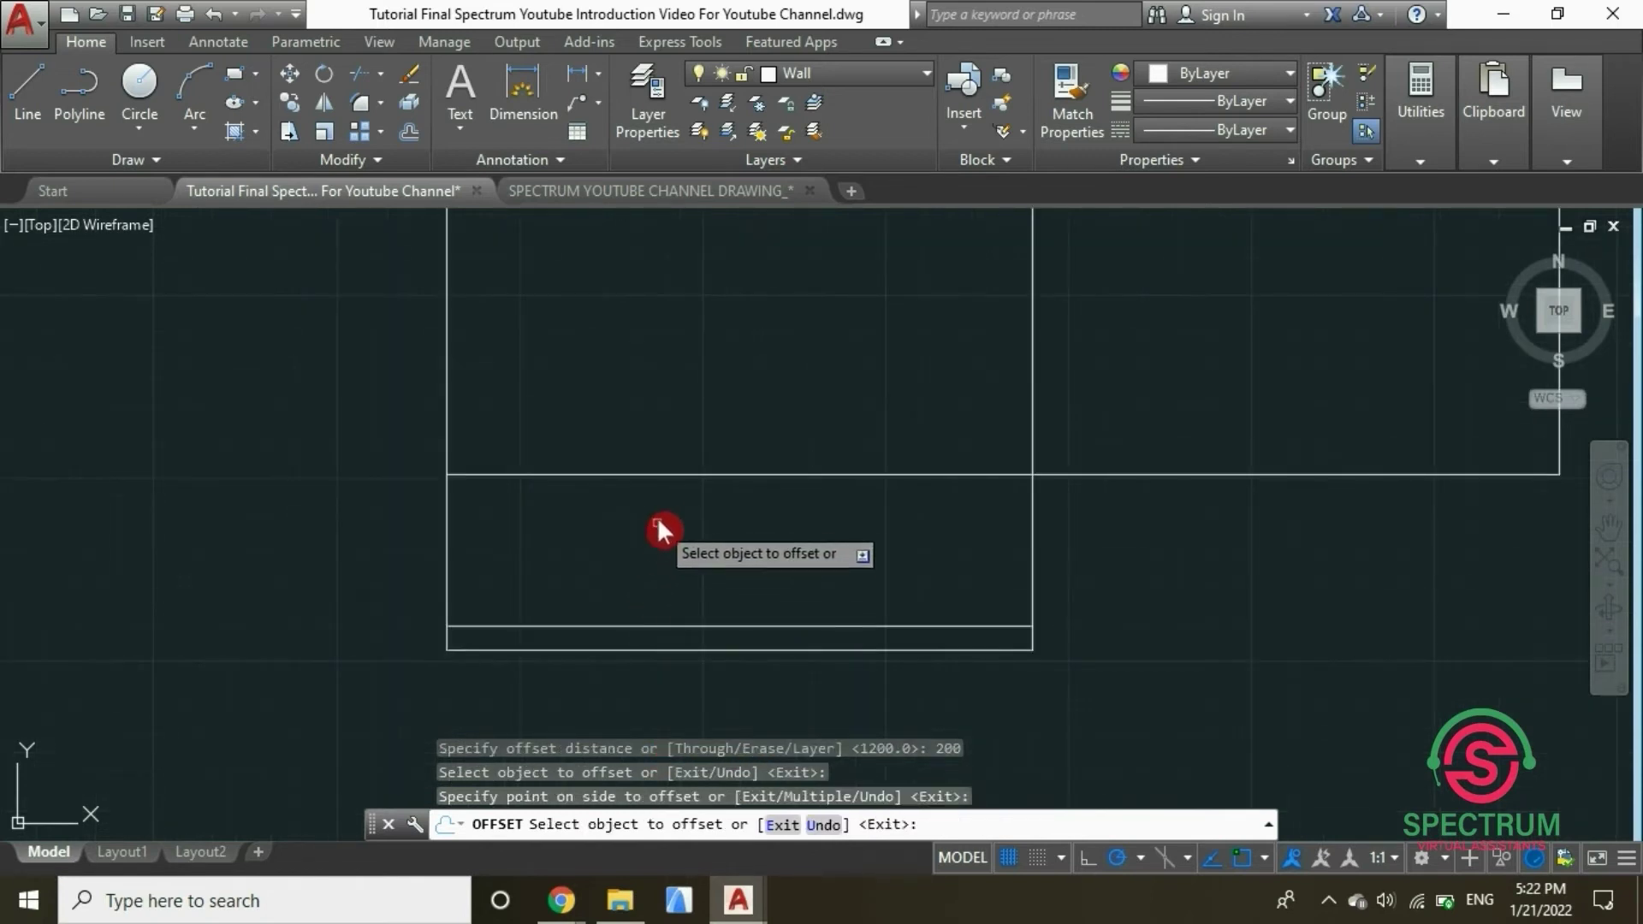
pyautogui.click(674, 475)
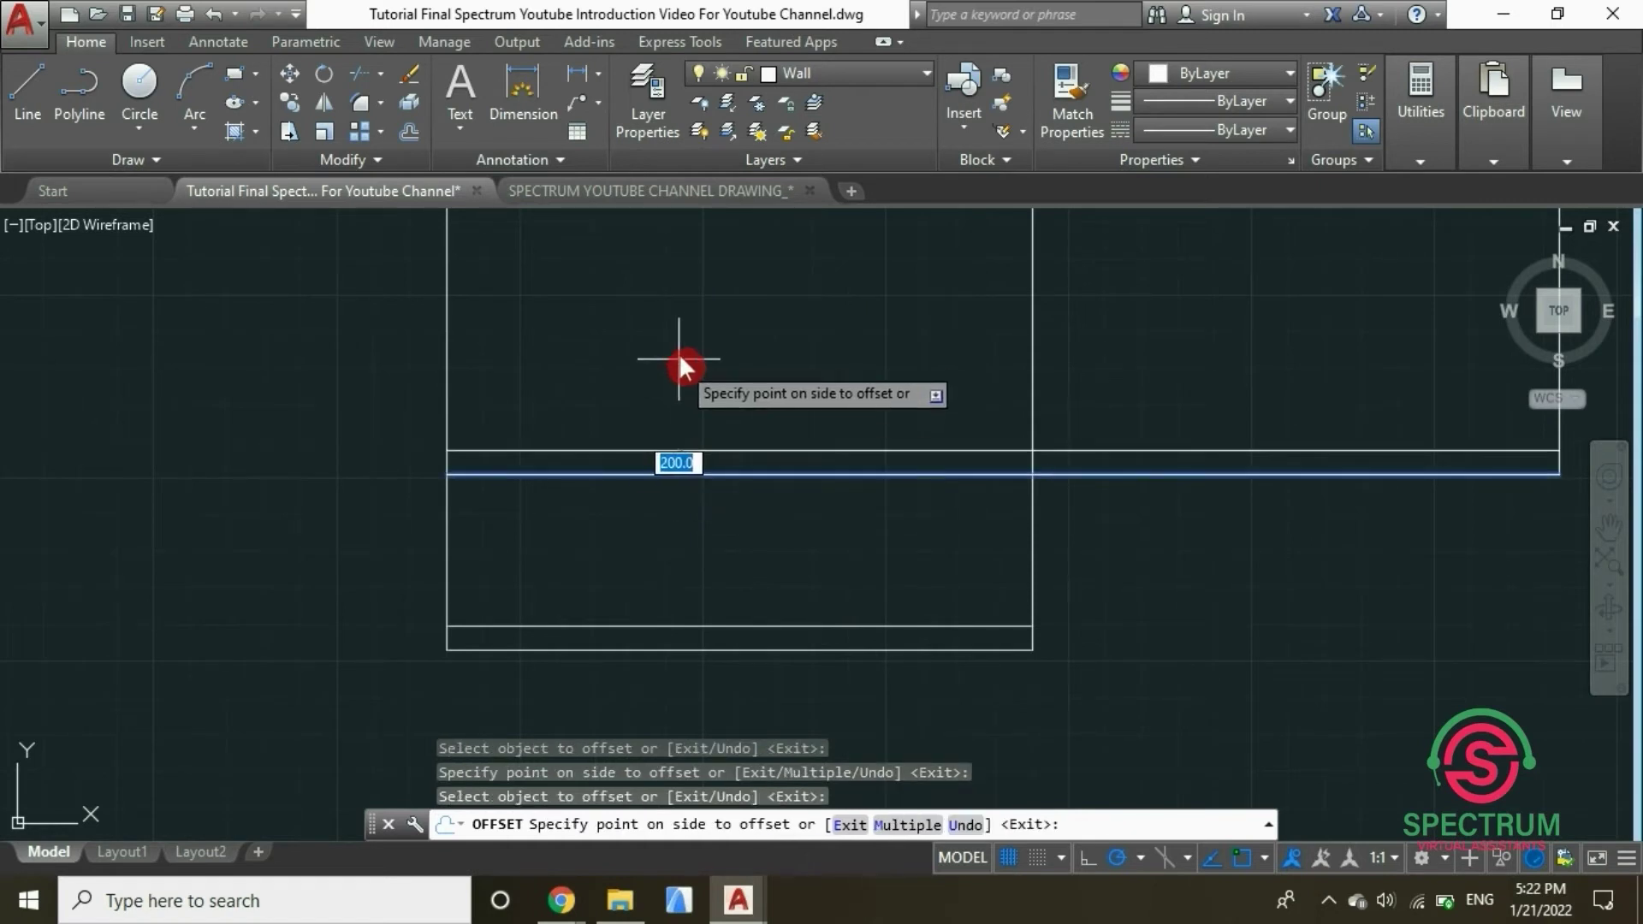
pyautogui.click(703, 428)
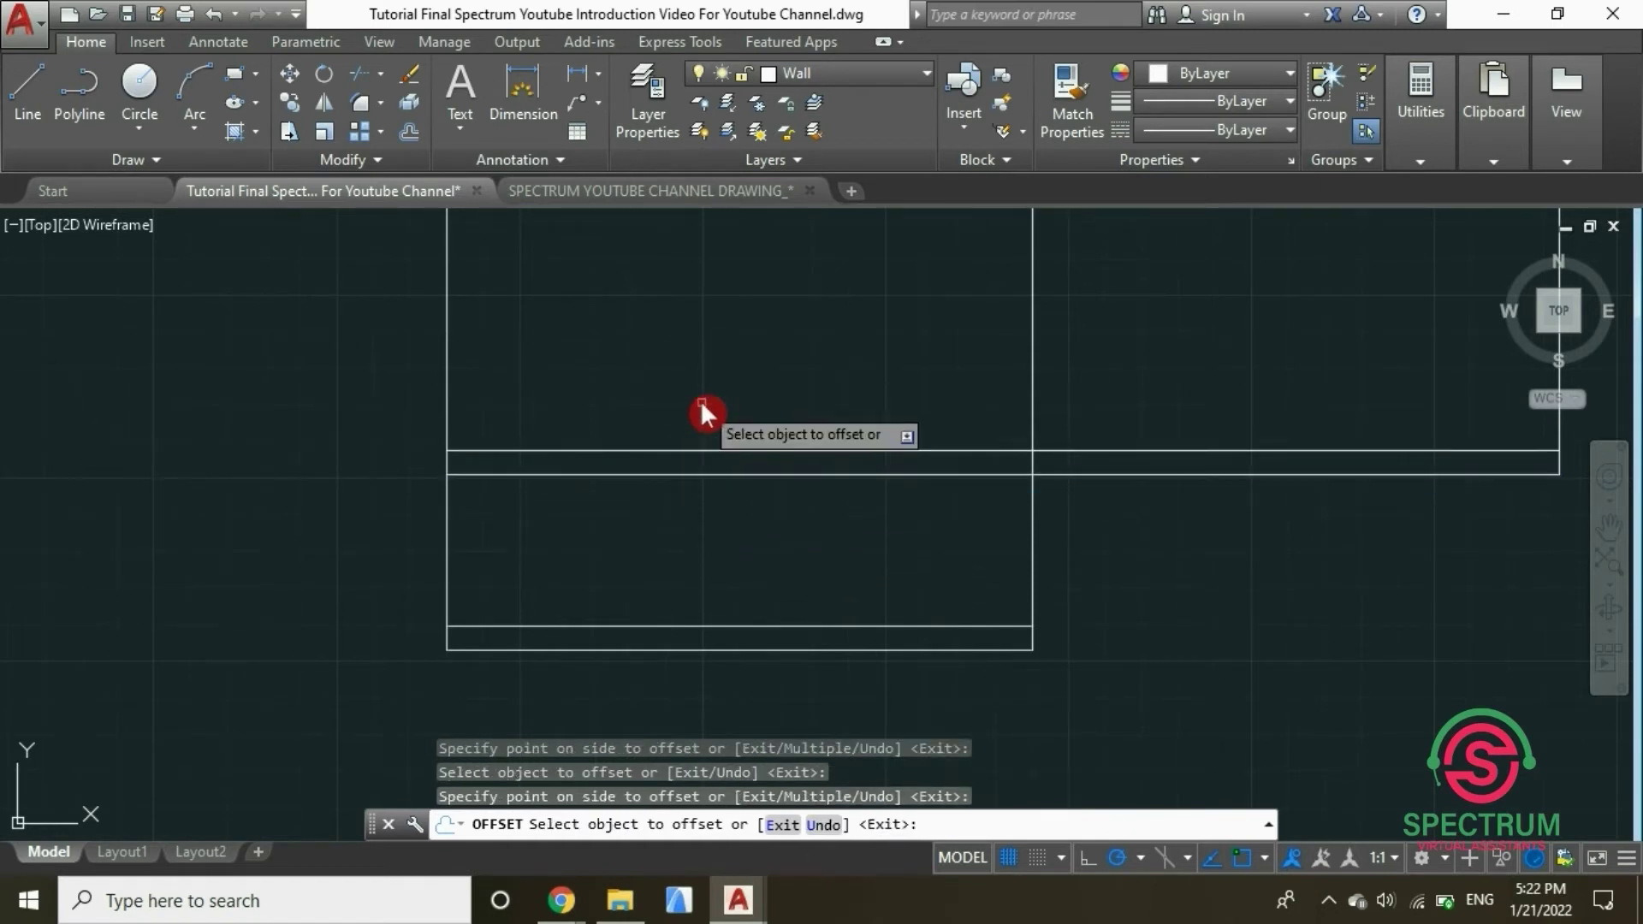
# Offset the lower section's left wall 200 to the inside and the short horizontal step wall above it 200 upward
pyautogui.scroll(-3, 633, 467)
pyautogui.scroll(4, 548, 514)
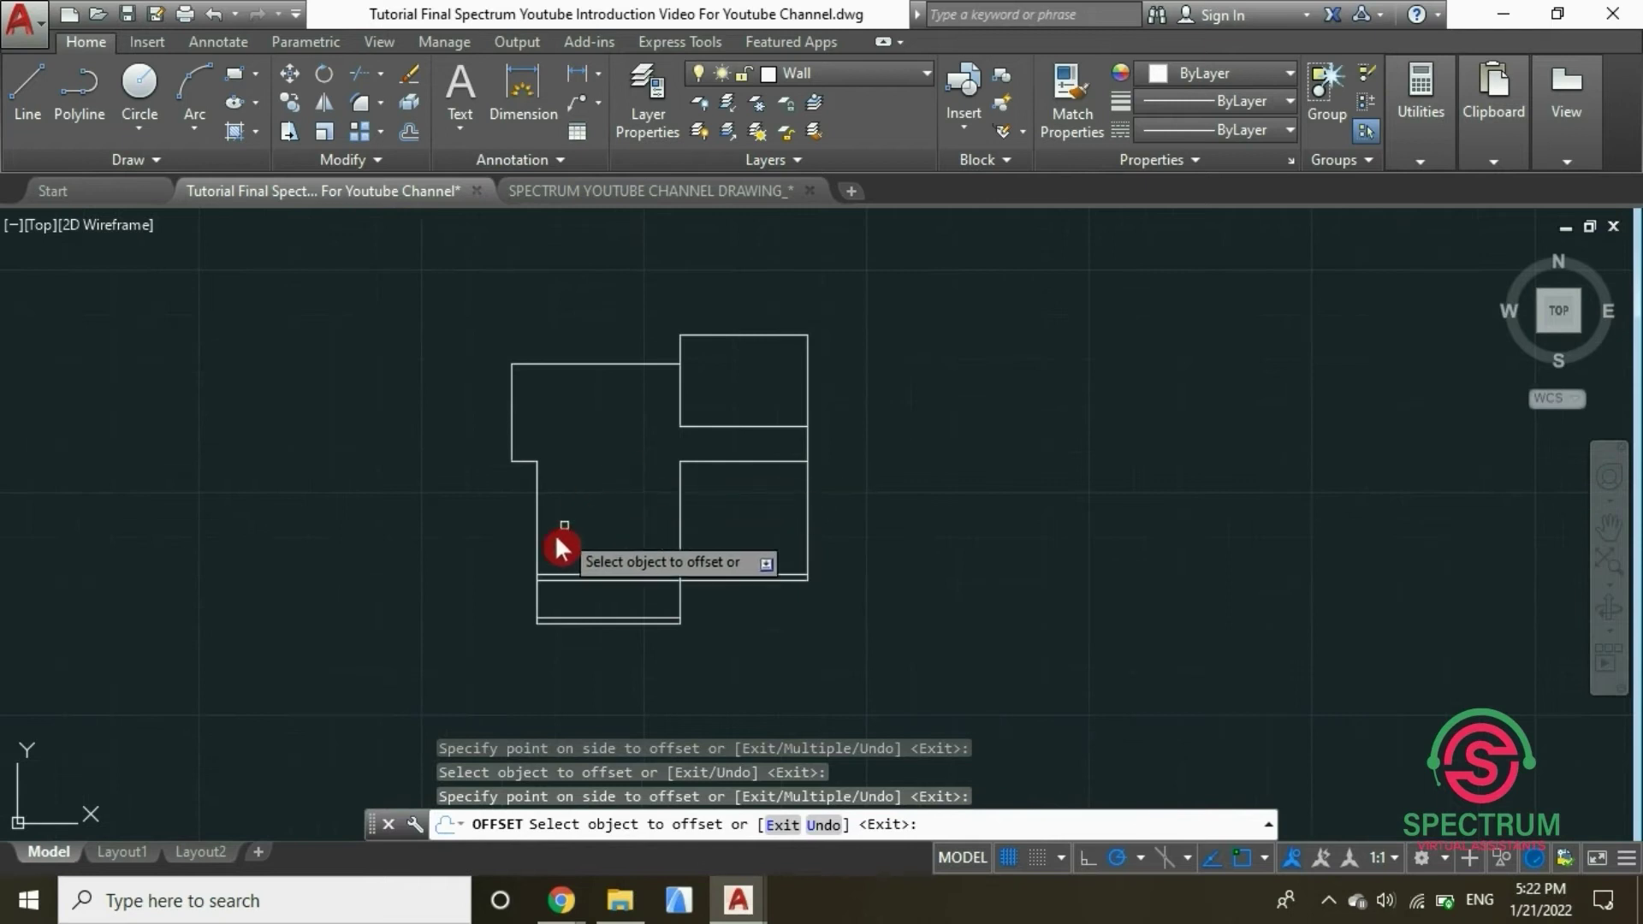
pyautogui.click(541, 478)
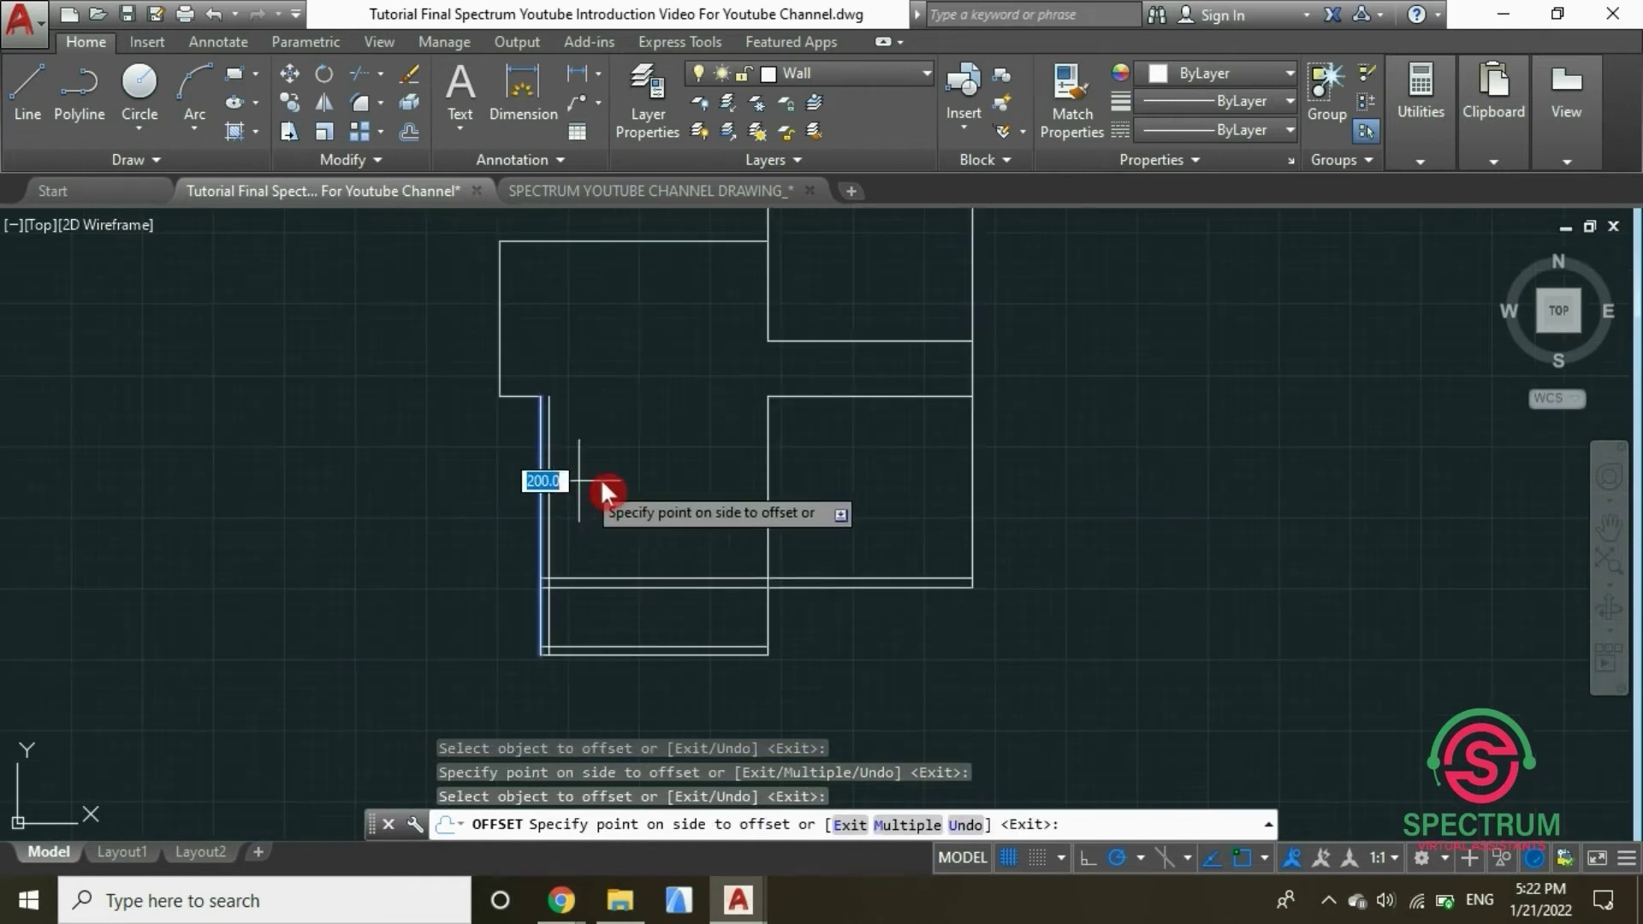
pyautogui.click(629, 480)
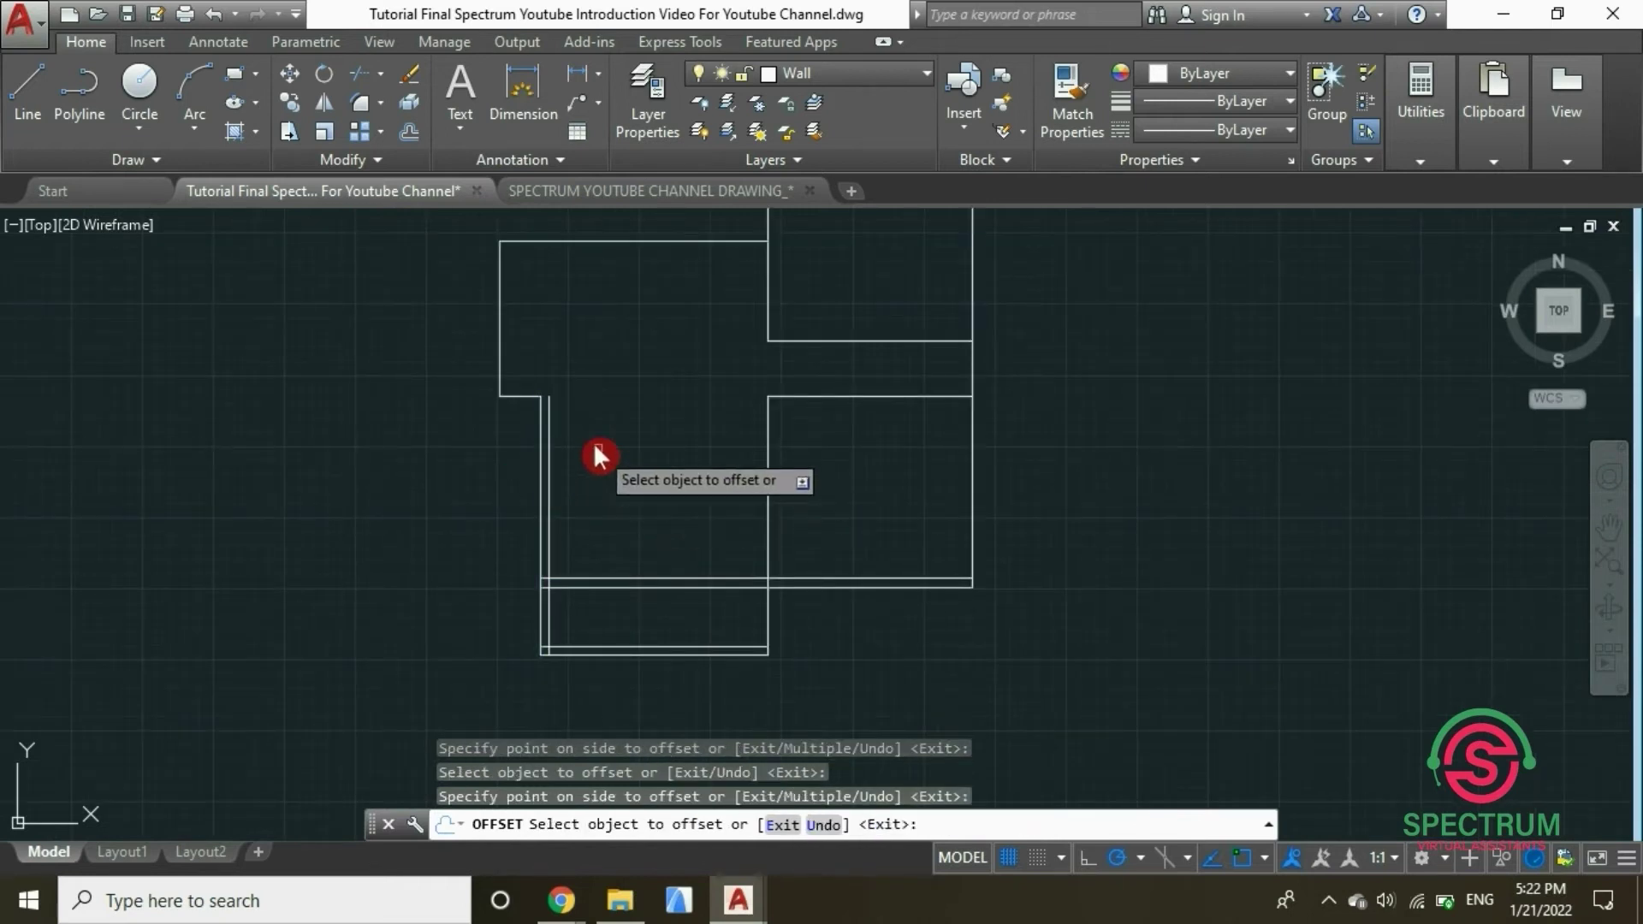
pyautogui.click(527, 398)
pyautogui.click(528, 343)
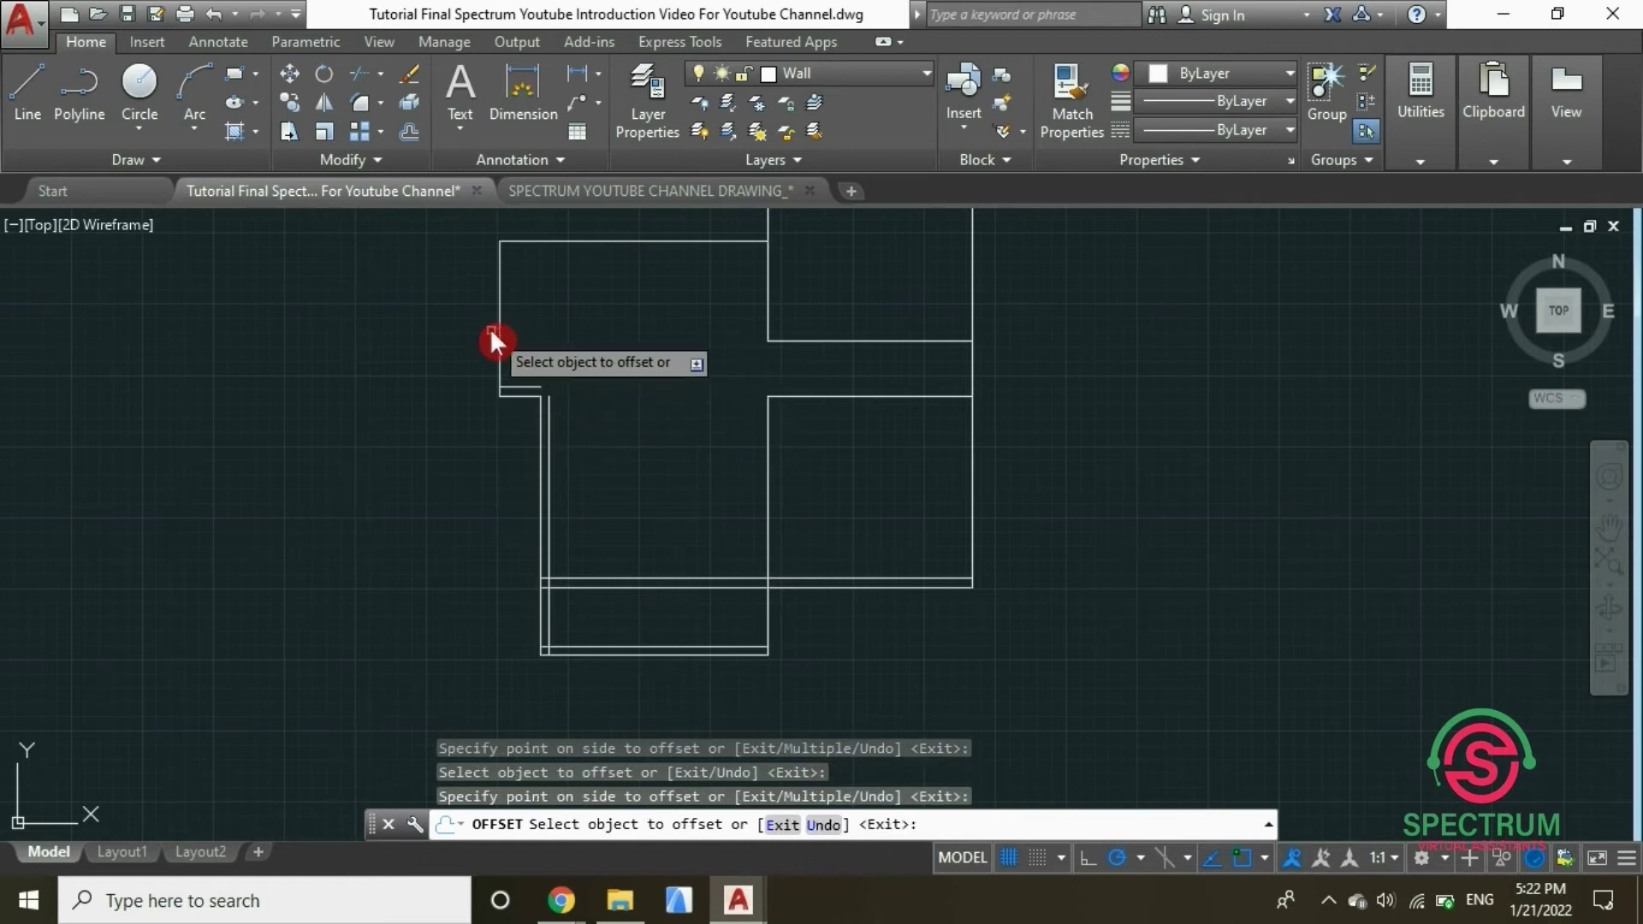
# Offset the left wall and the top wall of the upper-left room 200 to the inside
pyautogui.scroll(5, 498, 334)
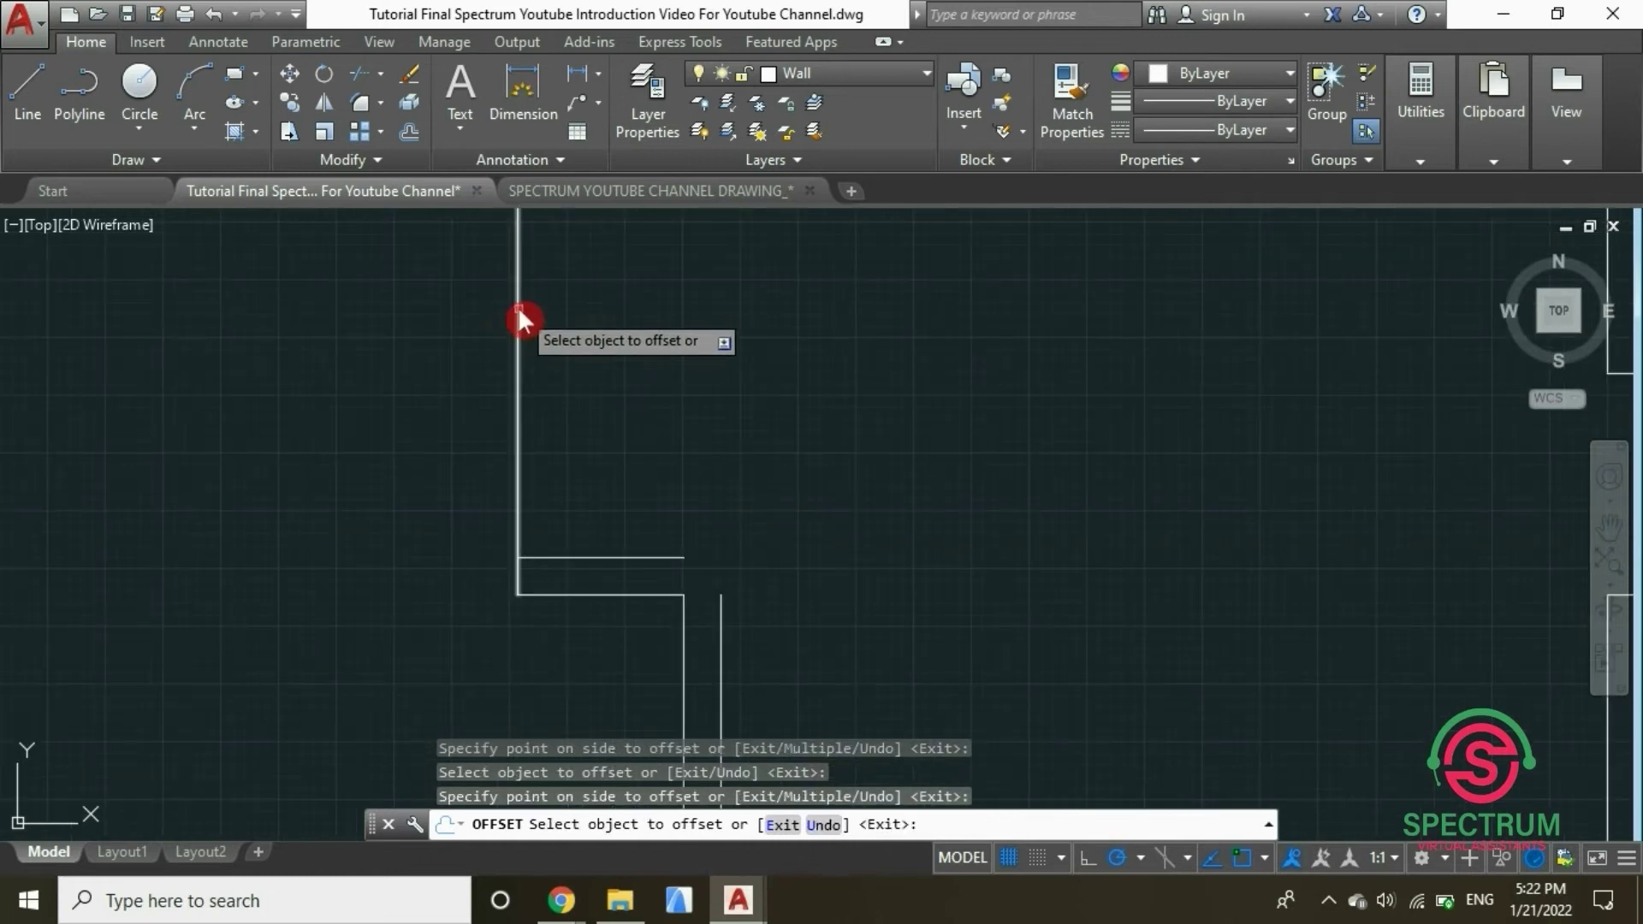
pyautogui.click(518, 310)
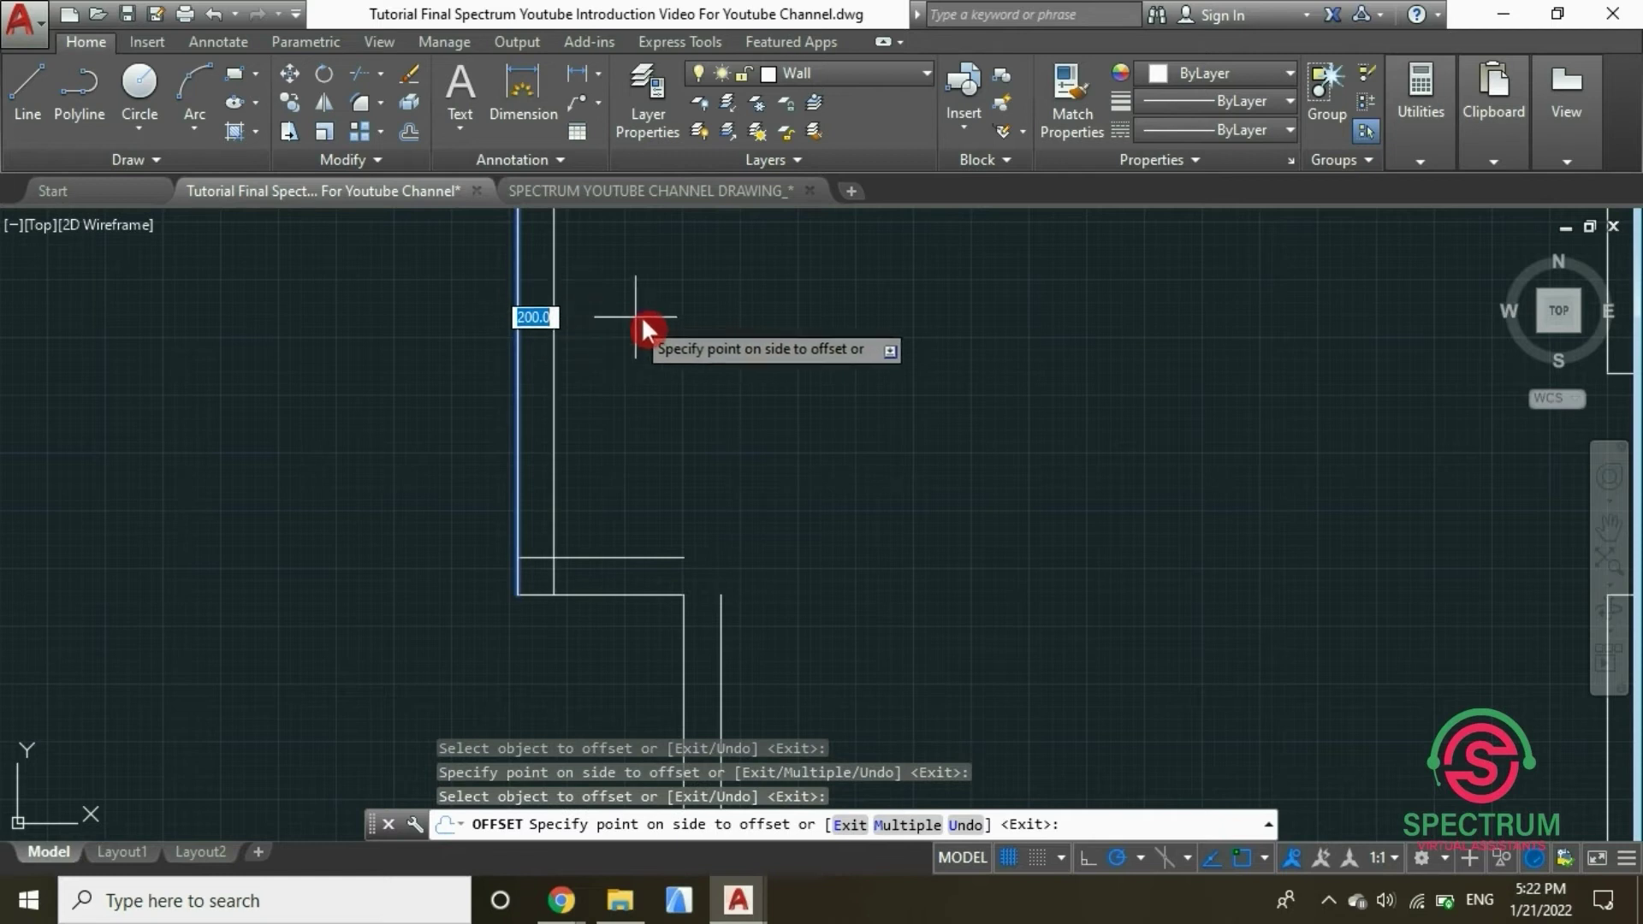
pyautogui.click(667, 332)
pyautogui.scroll(-2, 571, 574)
pyautogui.scroll(-4, 591, 547)
pyautogui.scroll(2, 637, 500)
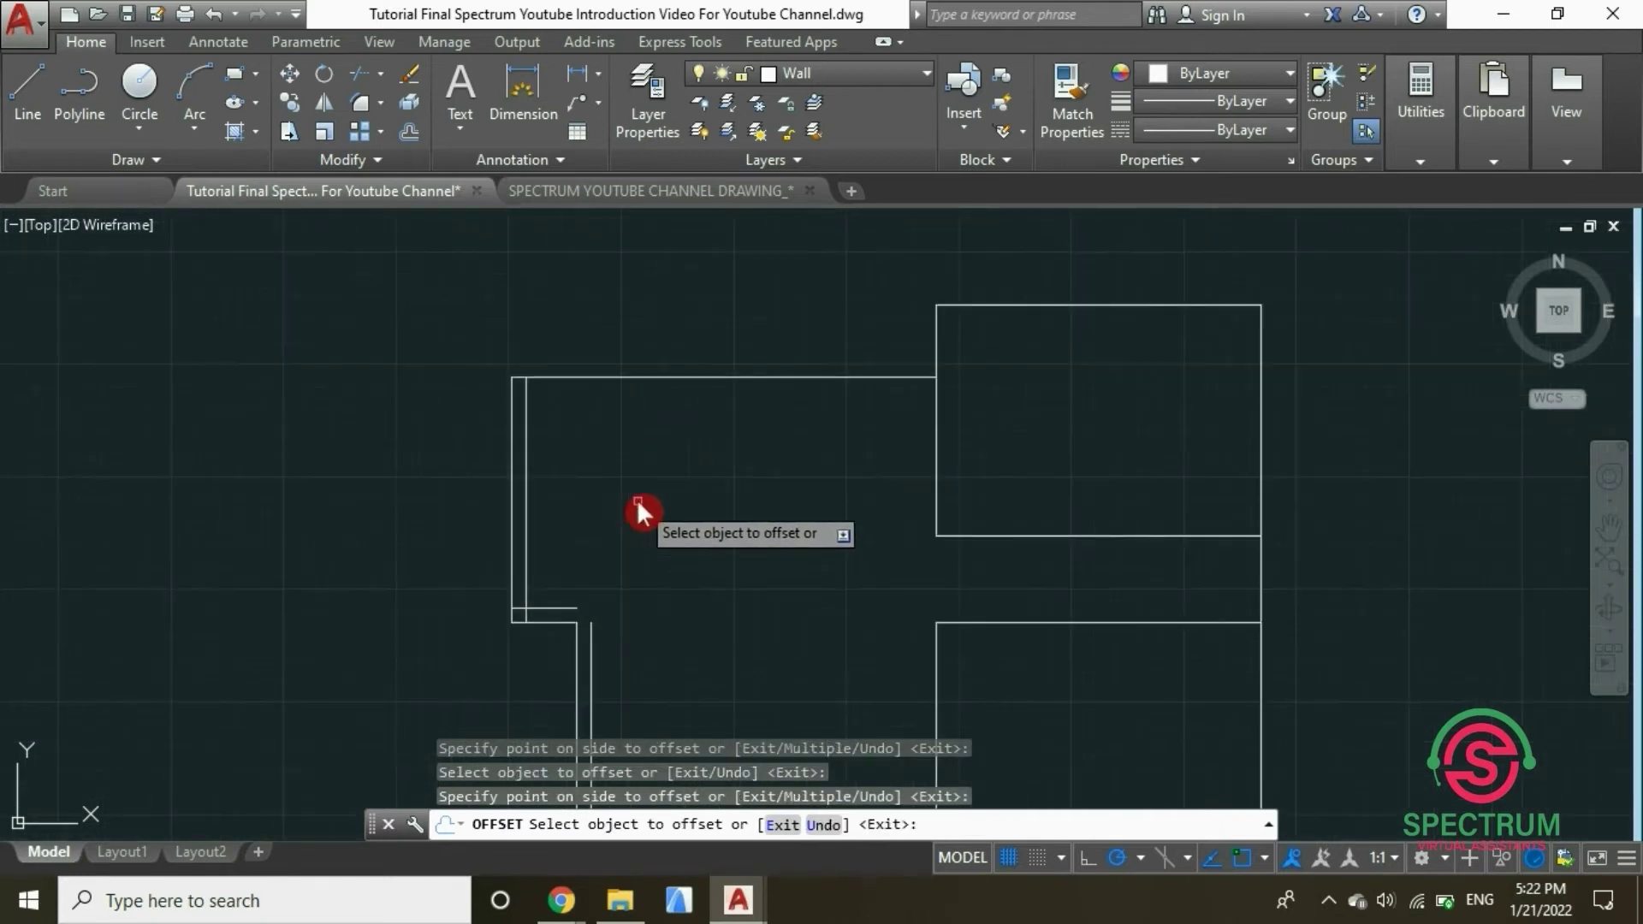
pyautogui.click(678, 378)
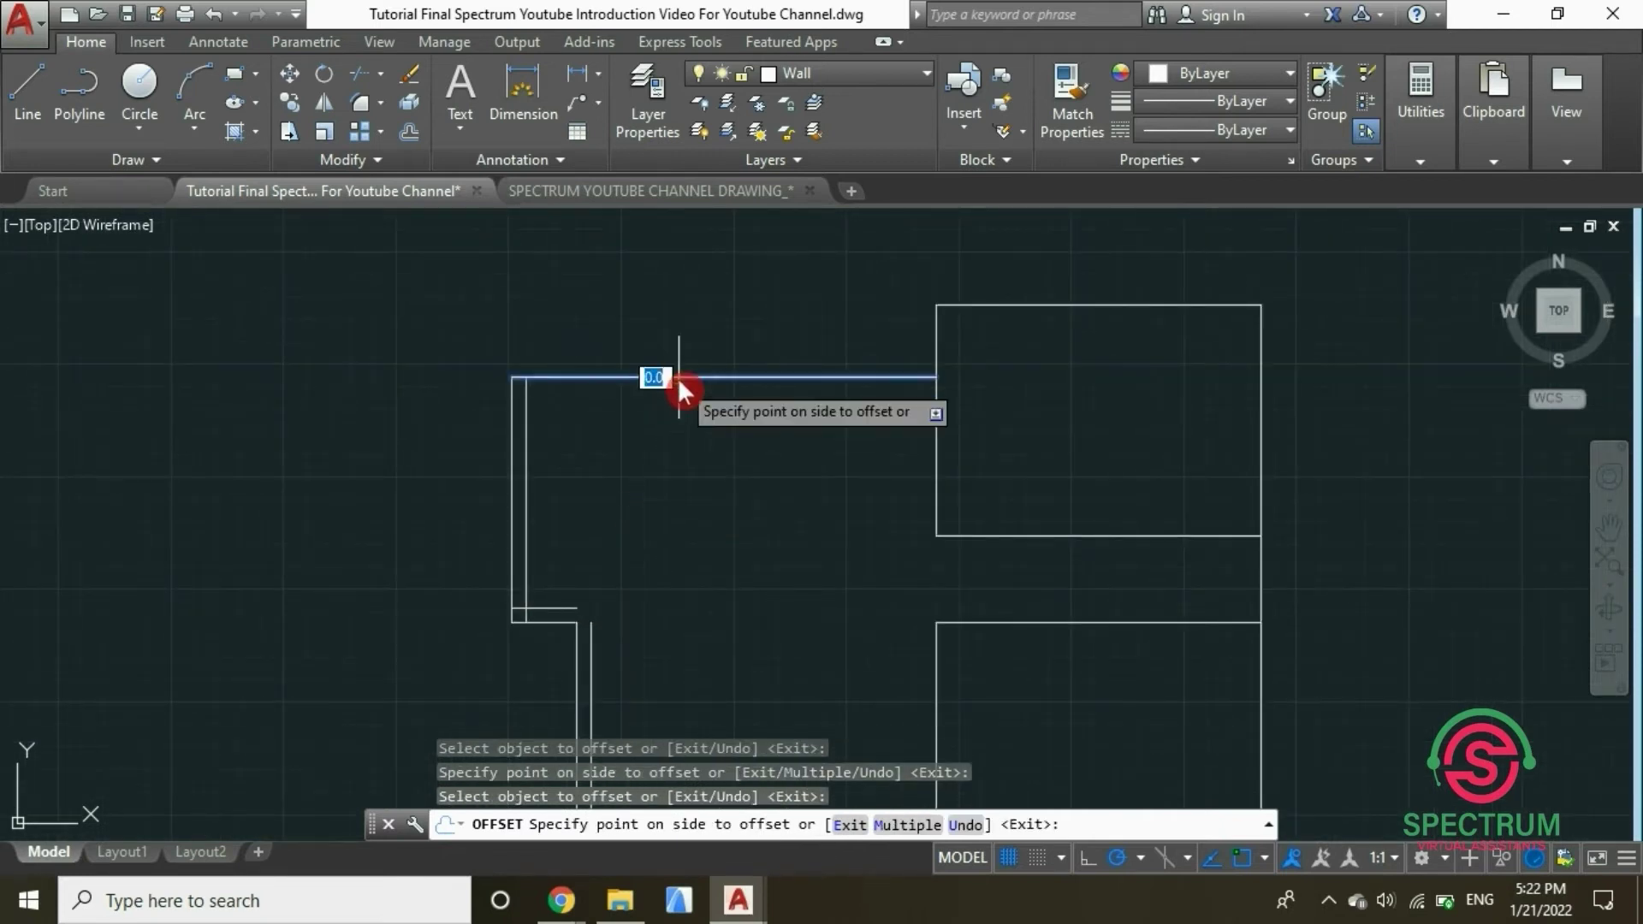
pyautogui.click(709, 507)
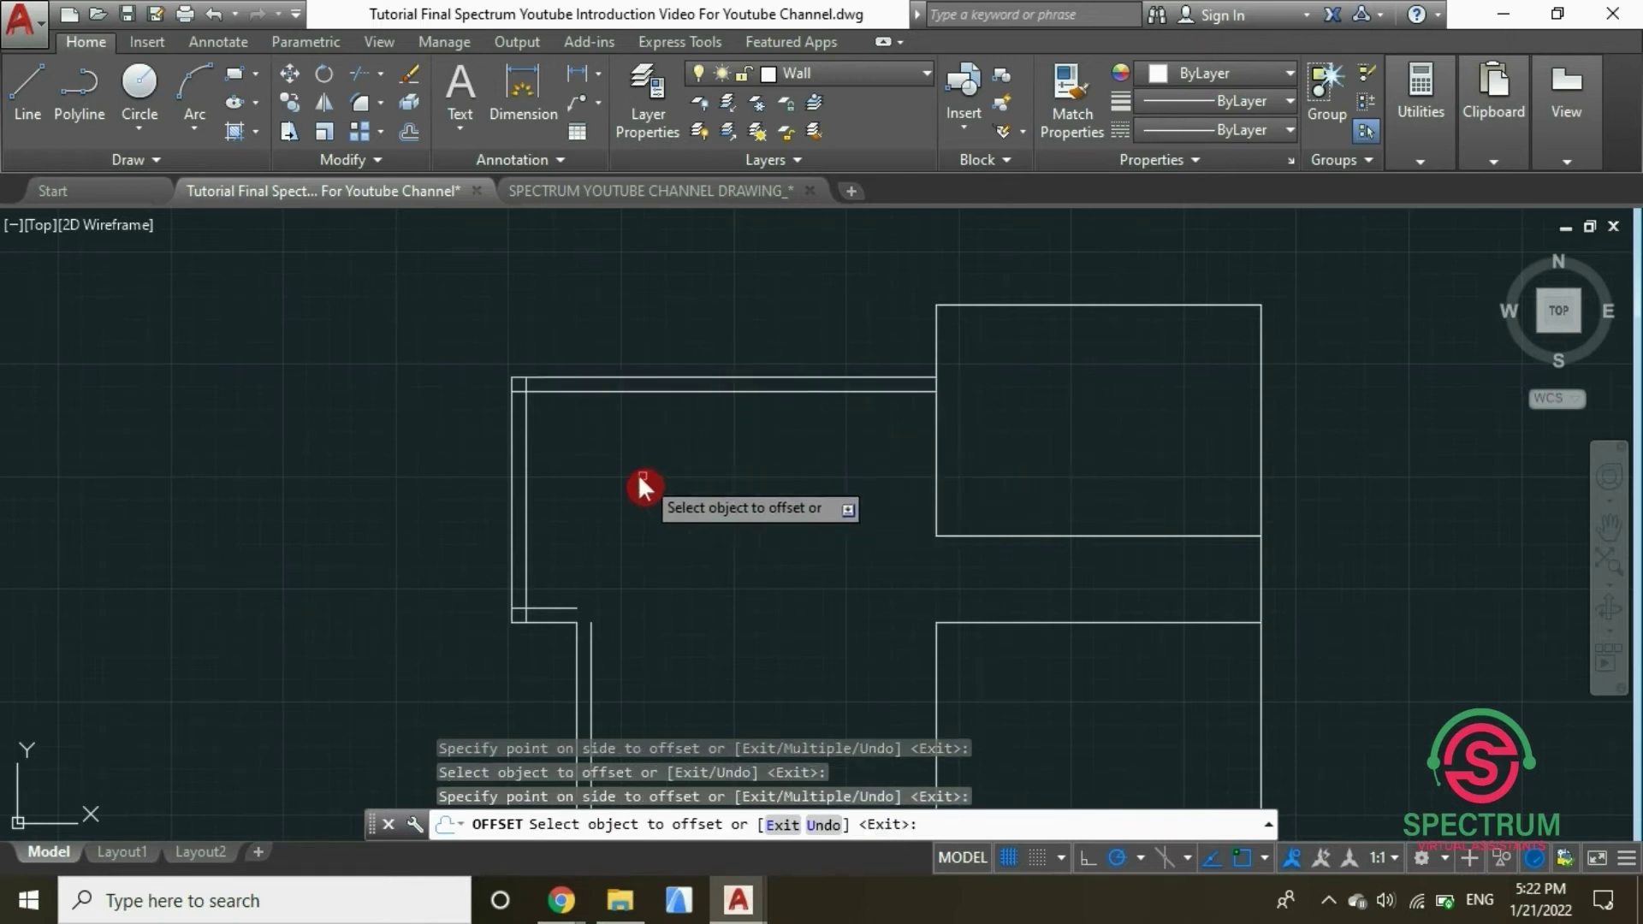
# Offset the top wall of the upper-right room 200 downward, to the inside
pyautogui.scroll(-5, 642, 479)
pyautogui.scroll(5, 959, 432)
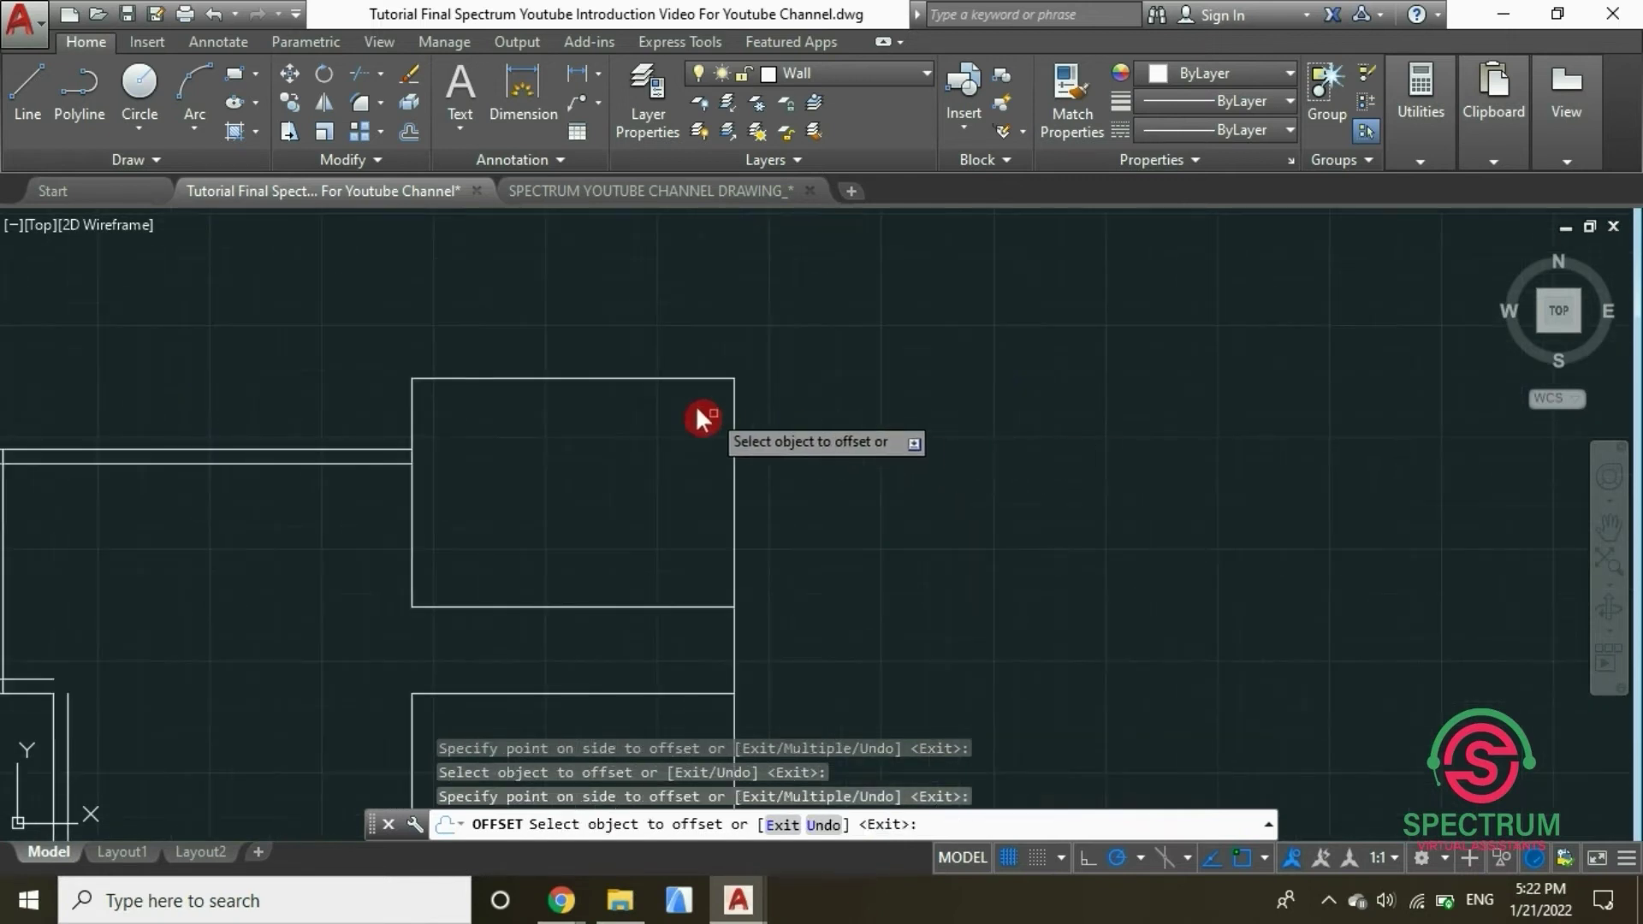
pyautogui.click(639, 377)
pyautogui.click(652, 492)
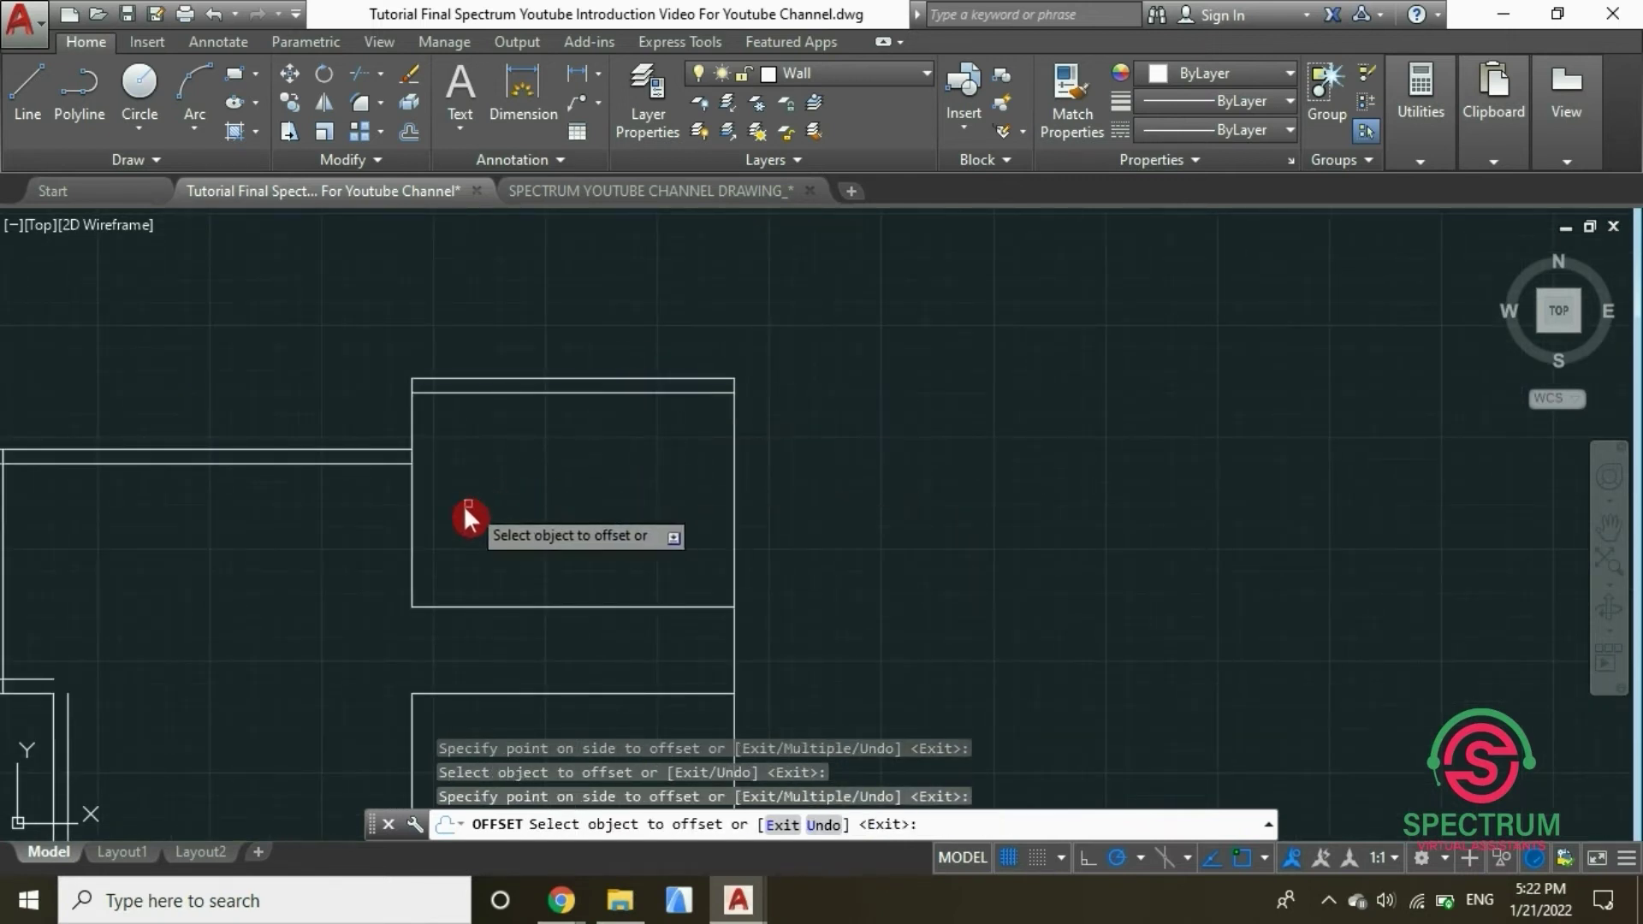
# Offset the left wall and the right wall of the upper-right room 200 to the inside
pyautogui.click(413, 520)
pyautogui.click(531, 511)
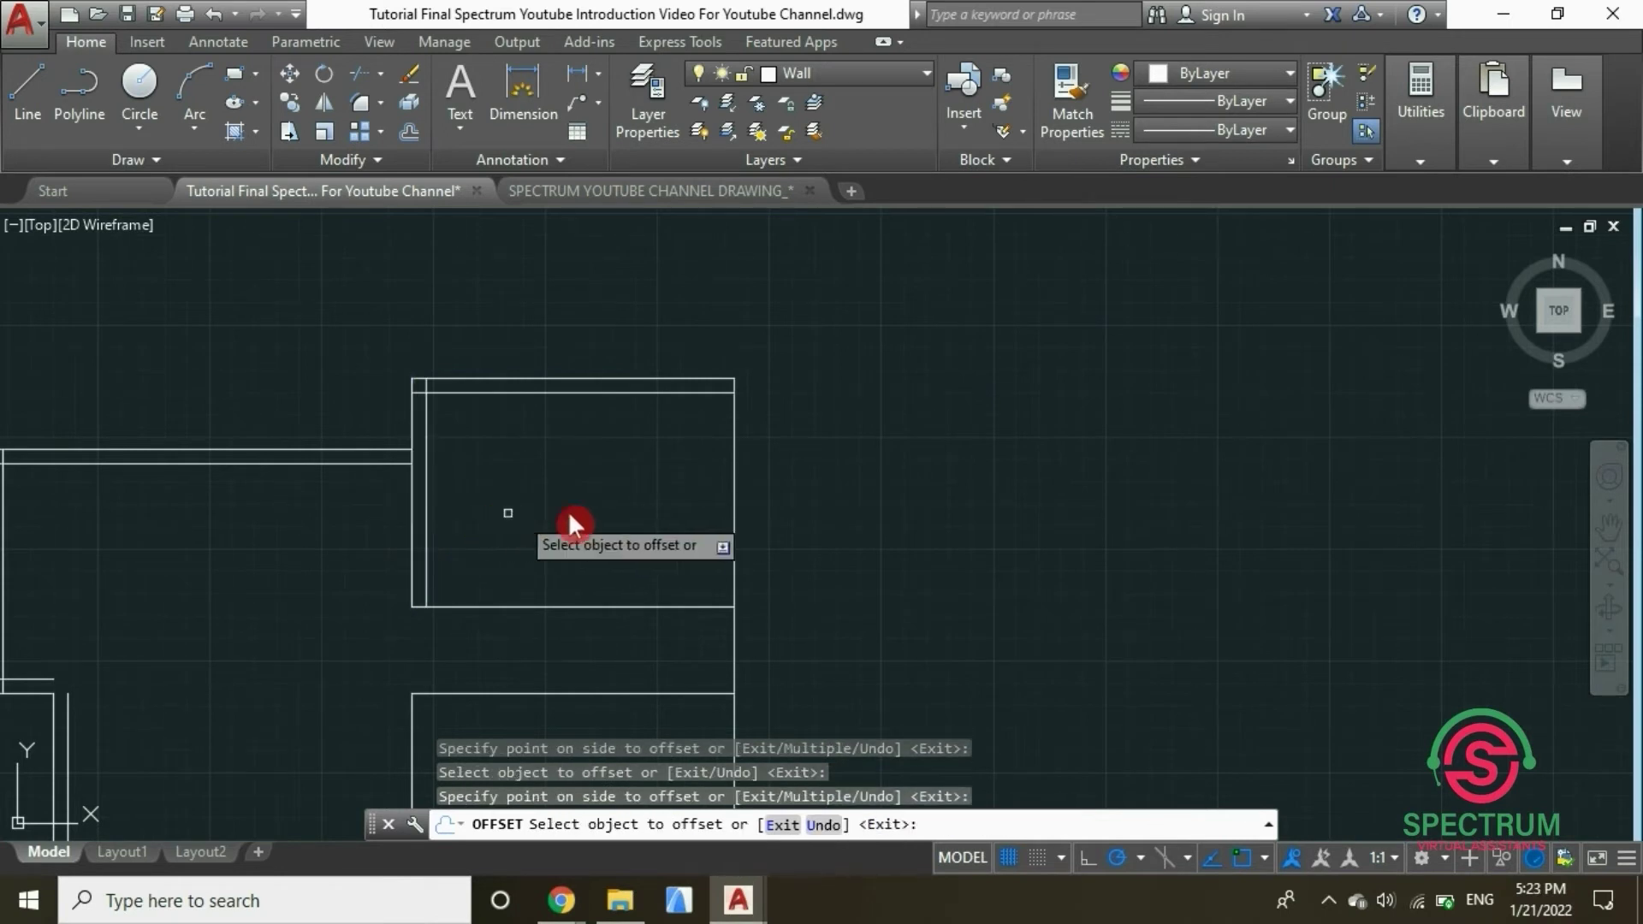
pyautogui.click(735, 480)
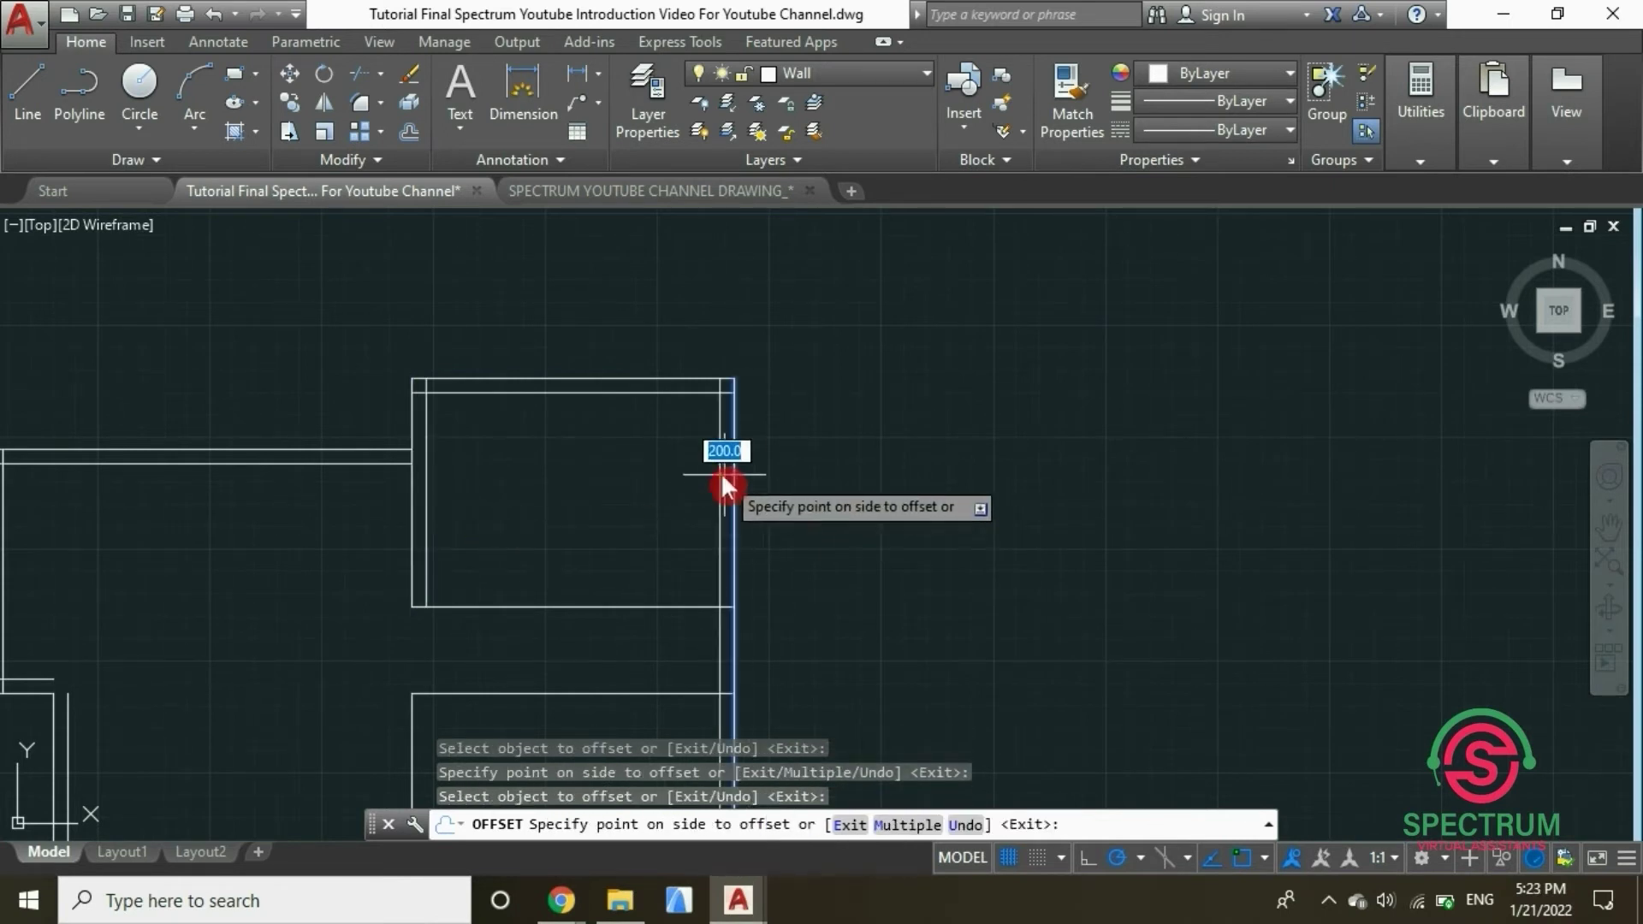
pyautogui.click(652, 479)
# Offset the left wall of the lower-right room 200 to the right, into the room
pyautogui.scroll(-4, 613, 375)
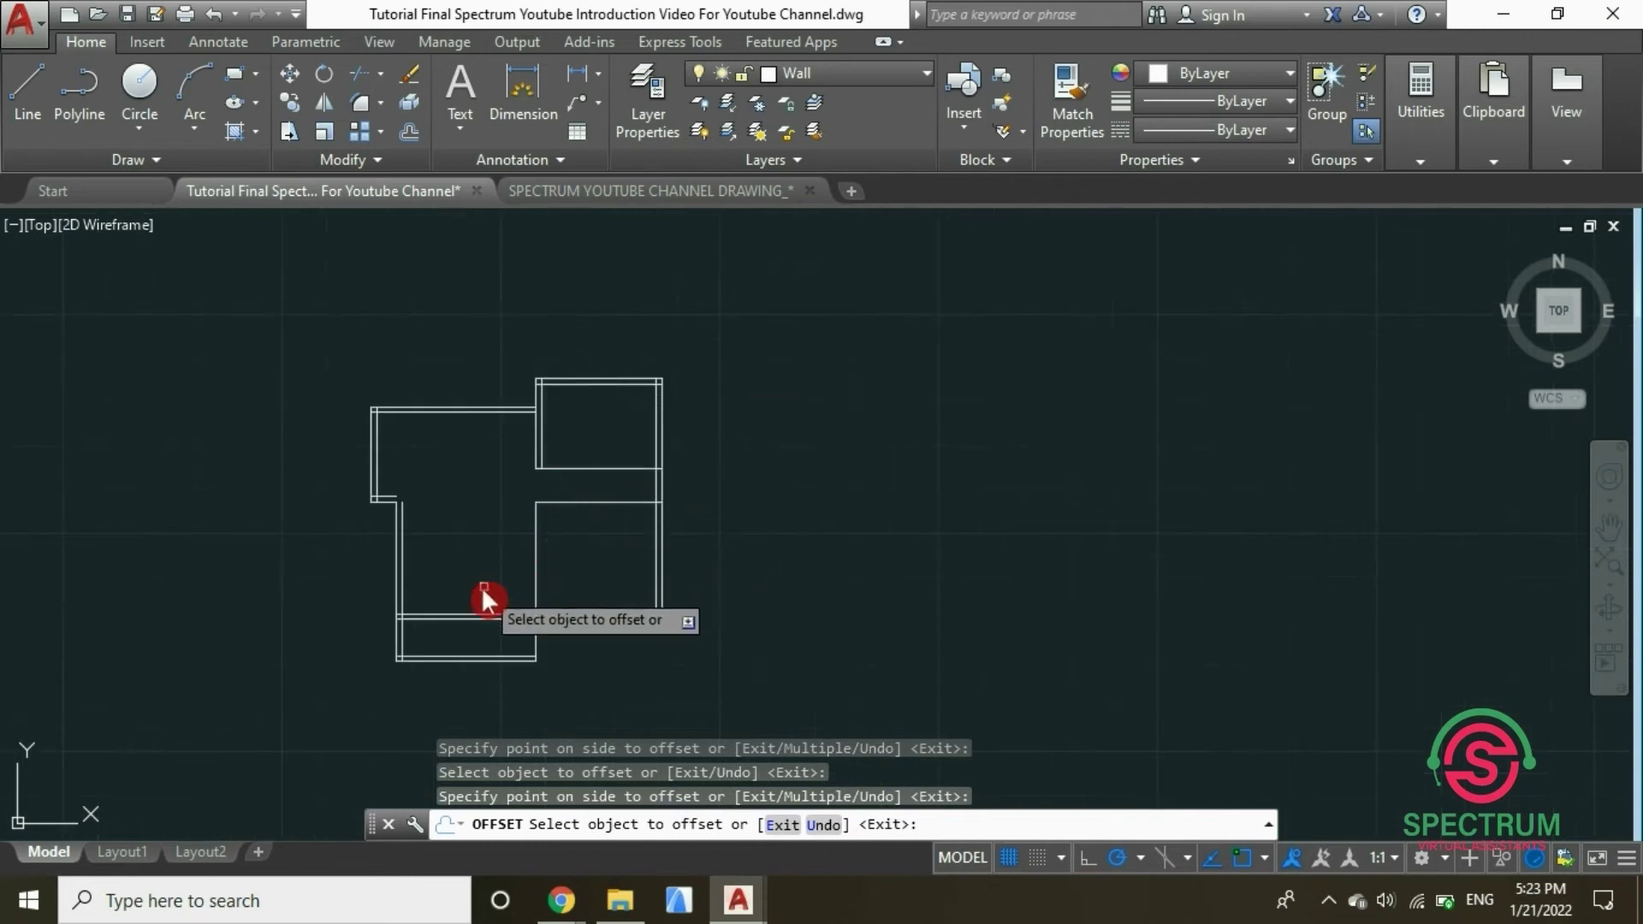
pyautogui.scroll(4, 481, 605)
pyautogui.scroll(-4, 567, 503)
pyautogui.scroll(4, 575, 498)
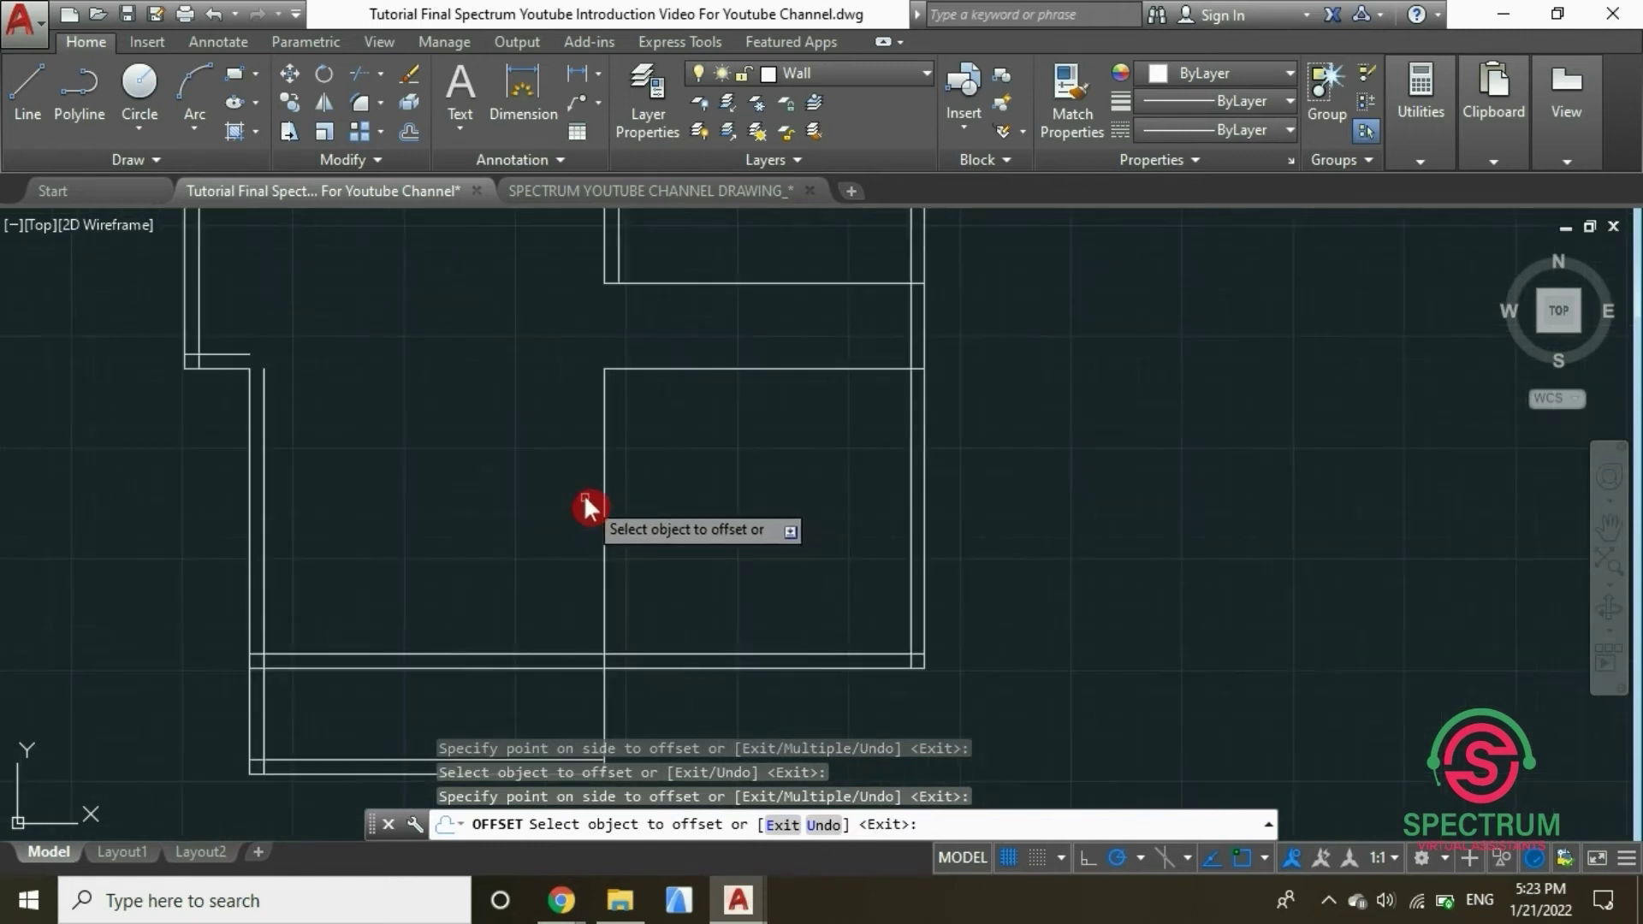
pyautogui.click(604, 445)
pyautogui.scroll(-2, 670, 542)
pyautogui.click(670, 541)
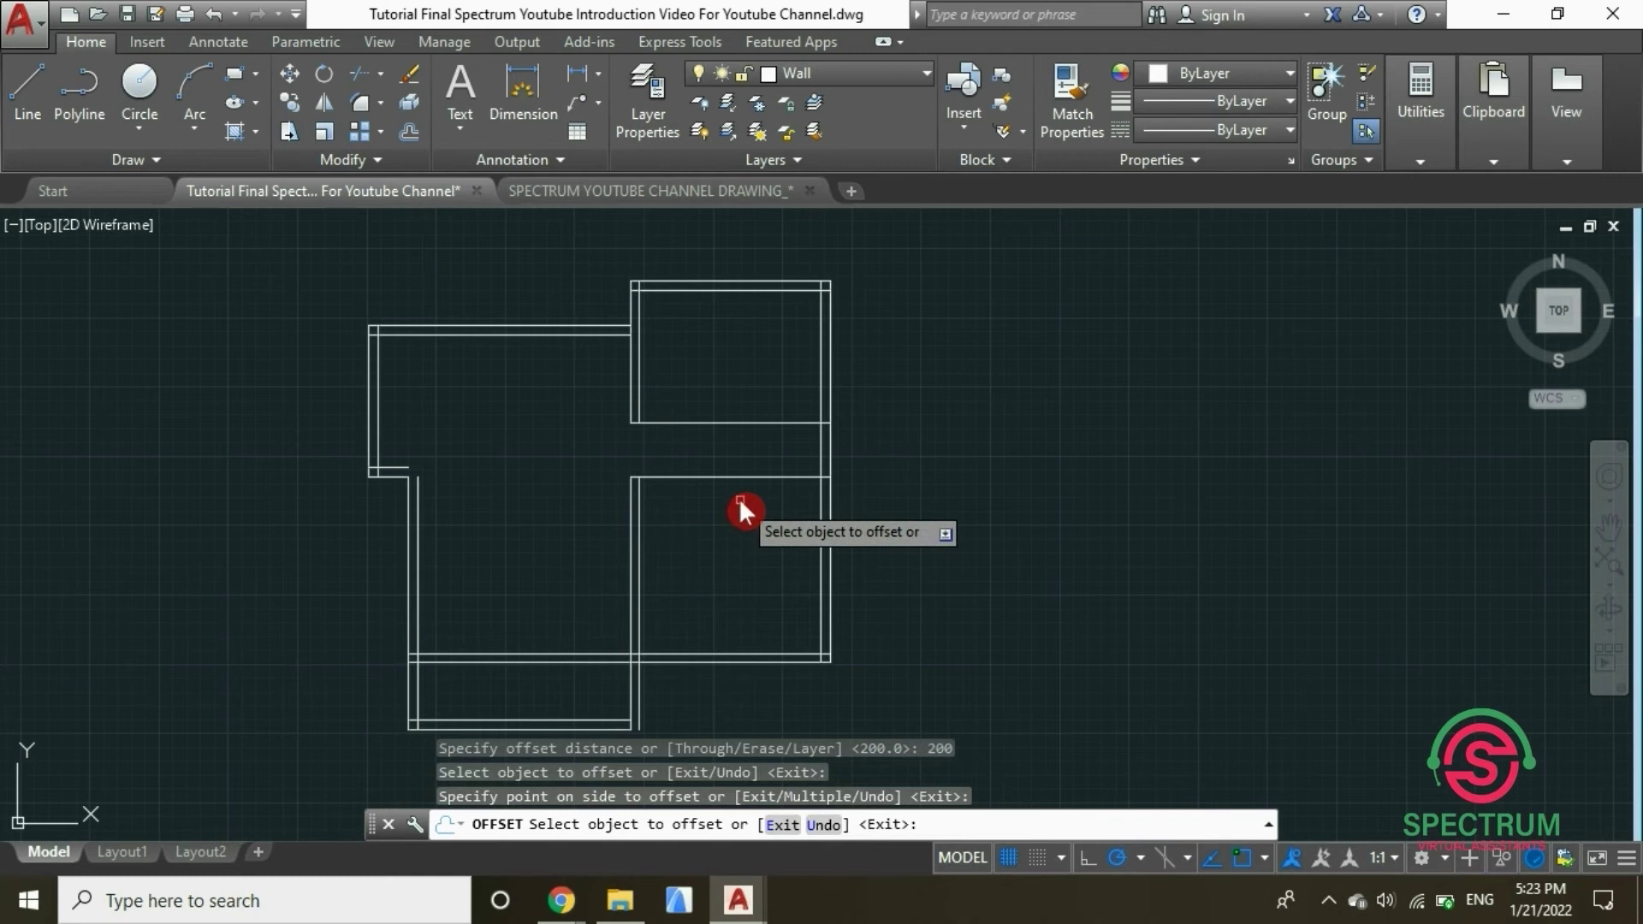
# Offset the lower-right room's top wall 200 downward and the upper-right room's bottom wall 200 upward, then end the Offset command
pyautogui.click(719, 477)
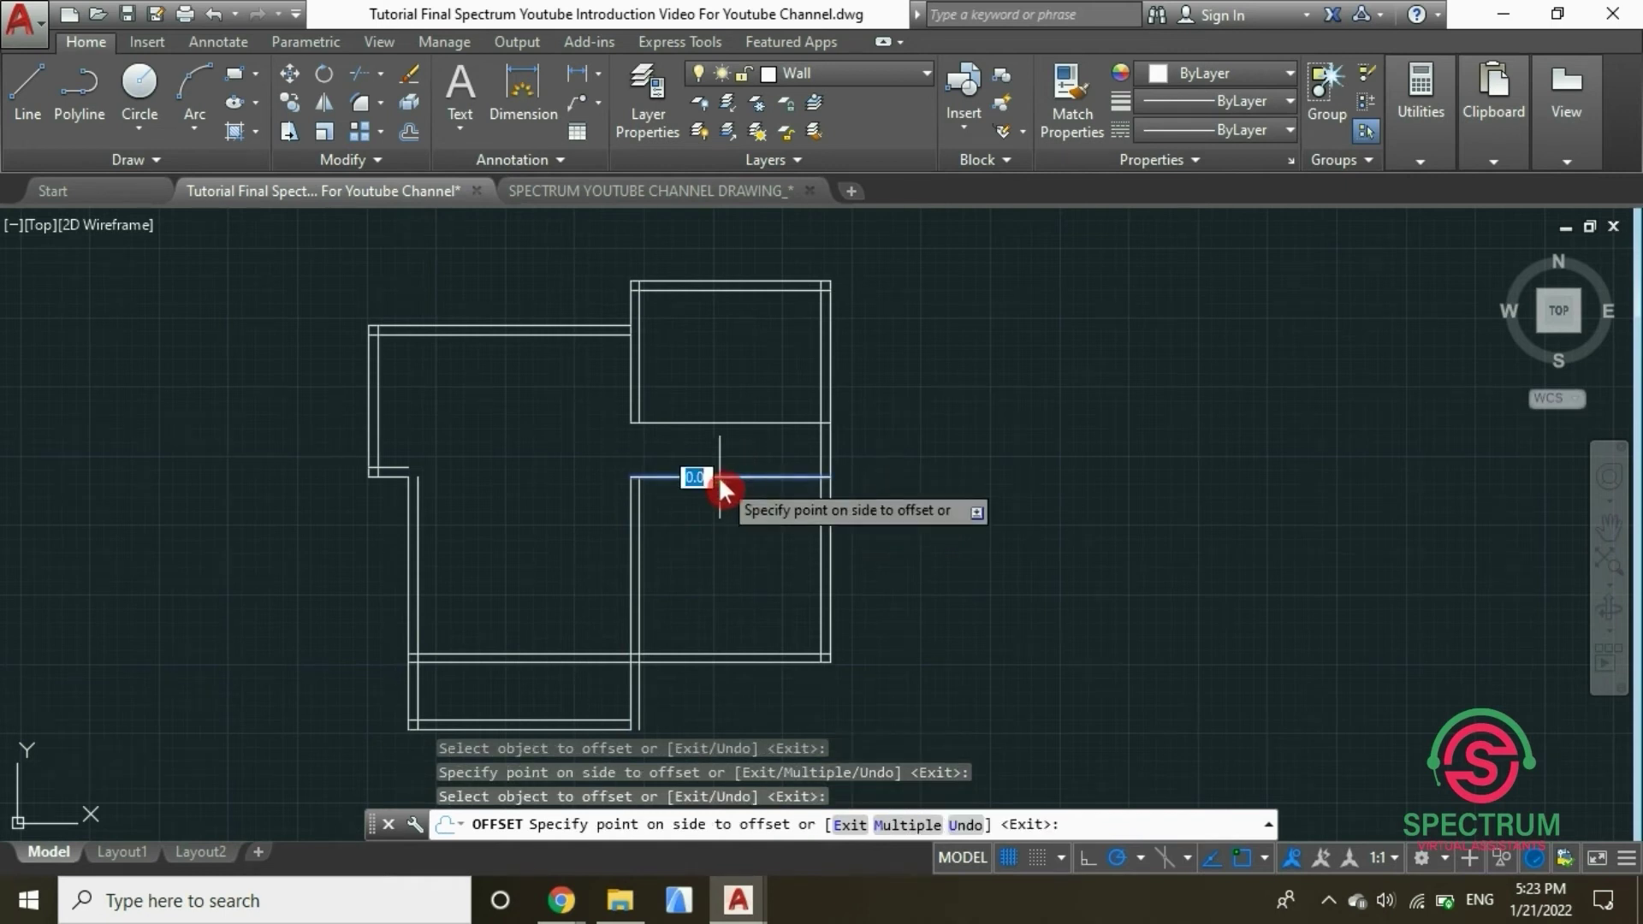
pyautogui.click(727, 532)
pyautogui.click(747, 421)
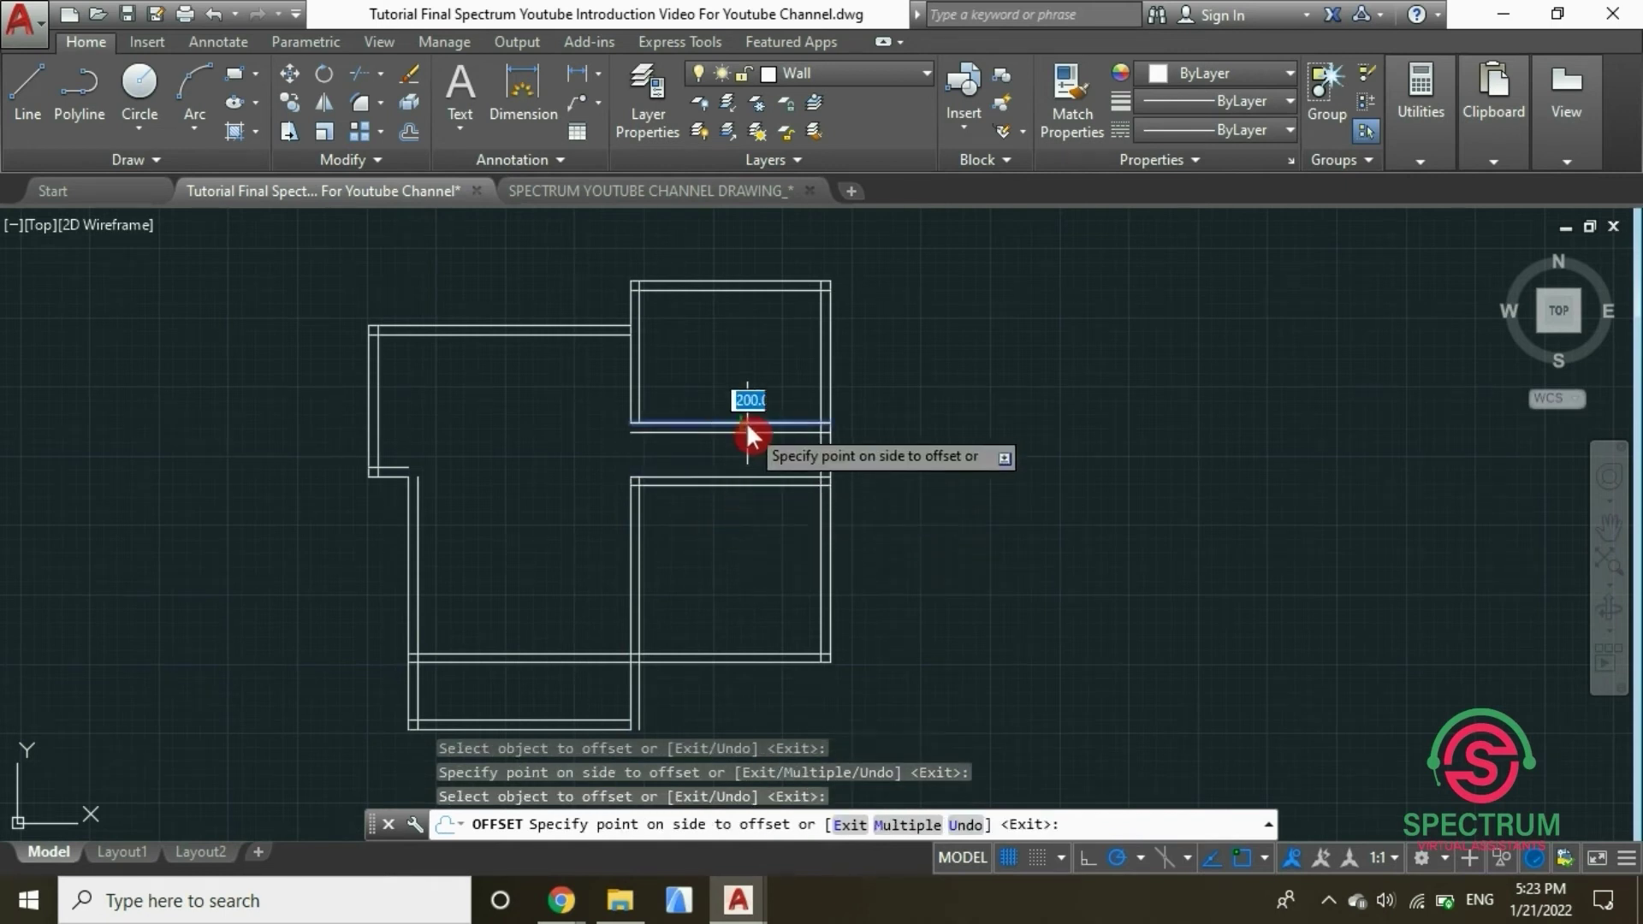
pyautogui.click(750, 387)
pyautogui.scroll(-1, 766, 500)
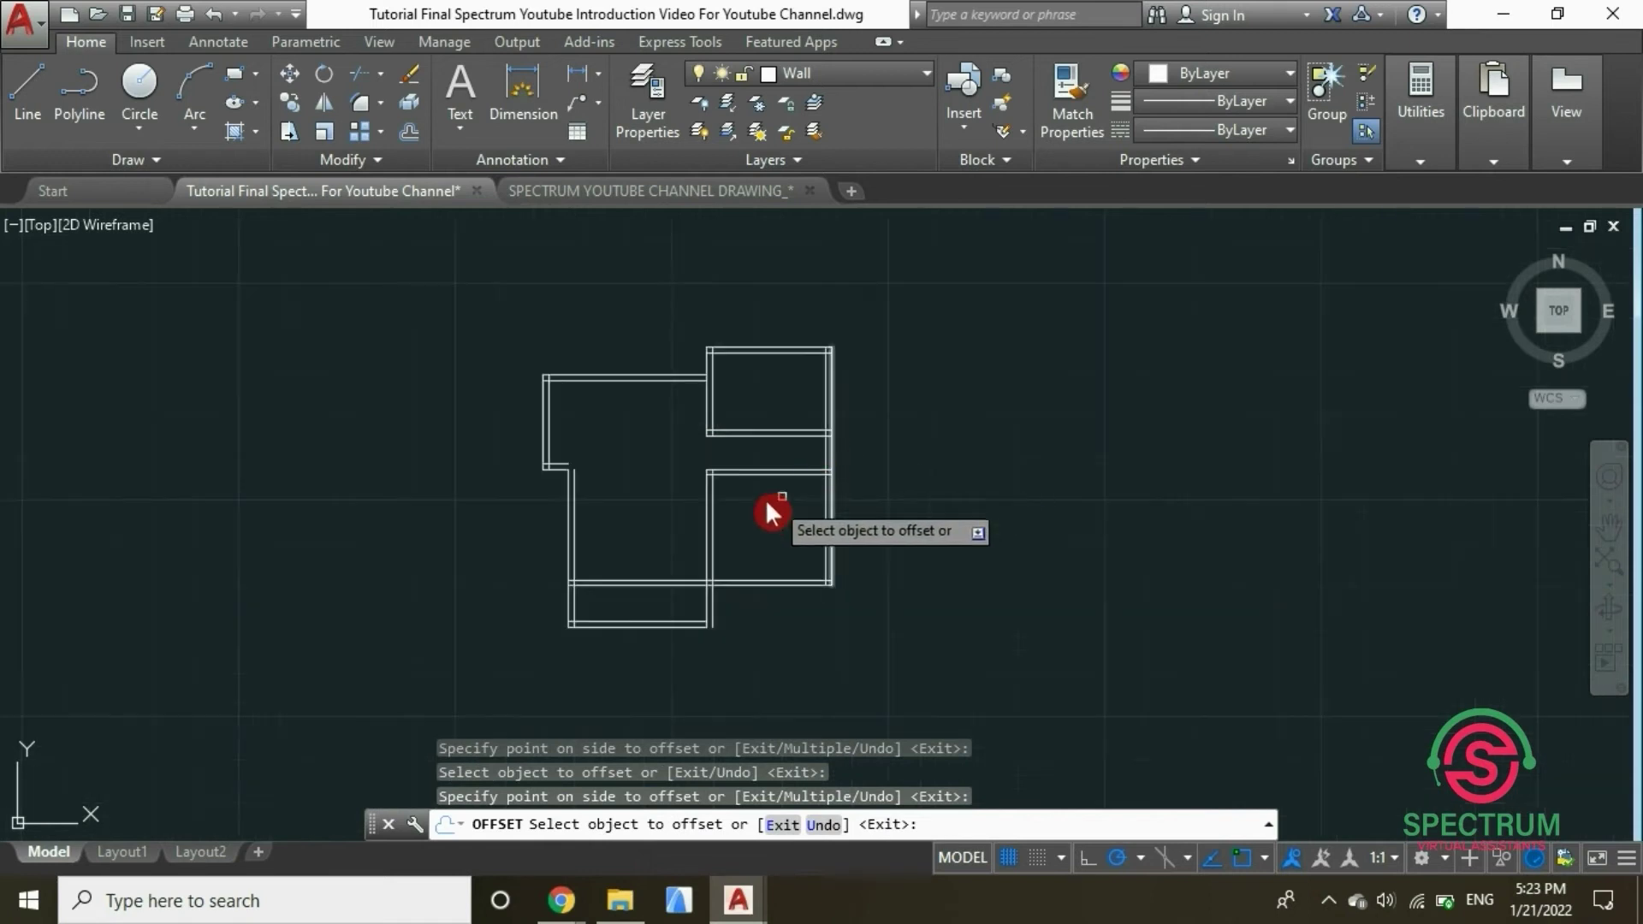
pyautogui.scroll(1, 608, 512)
pyautogui.press('Escape')
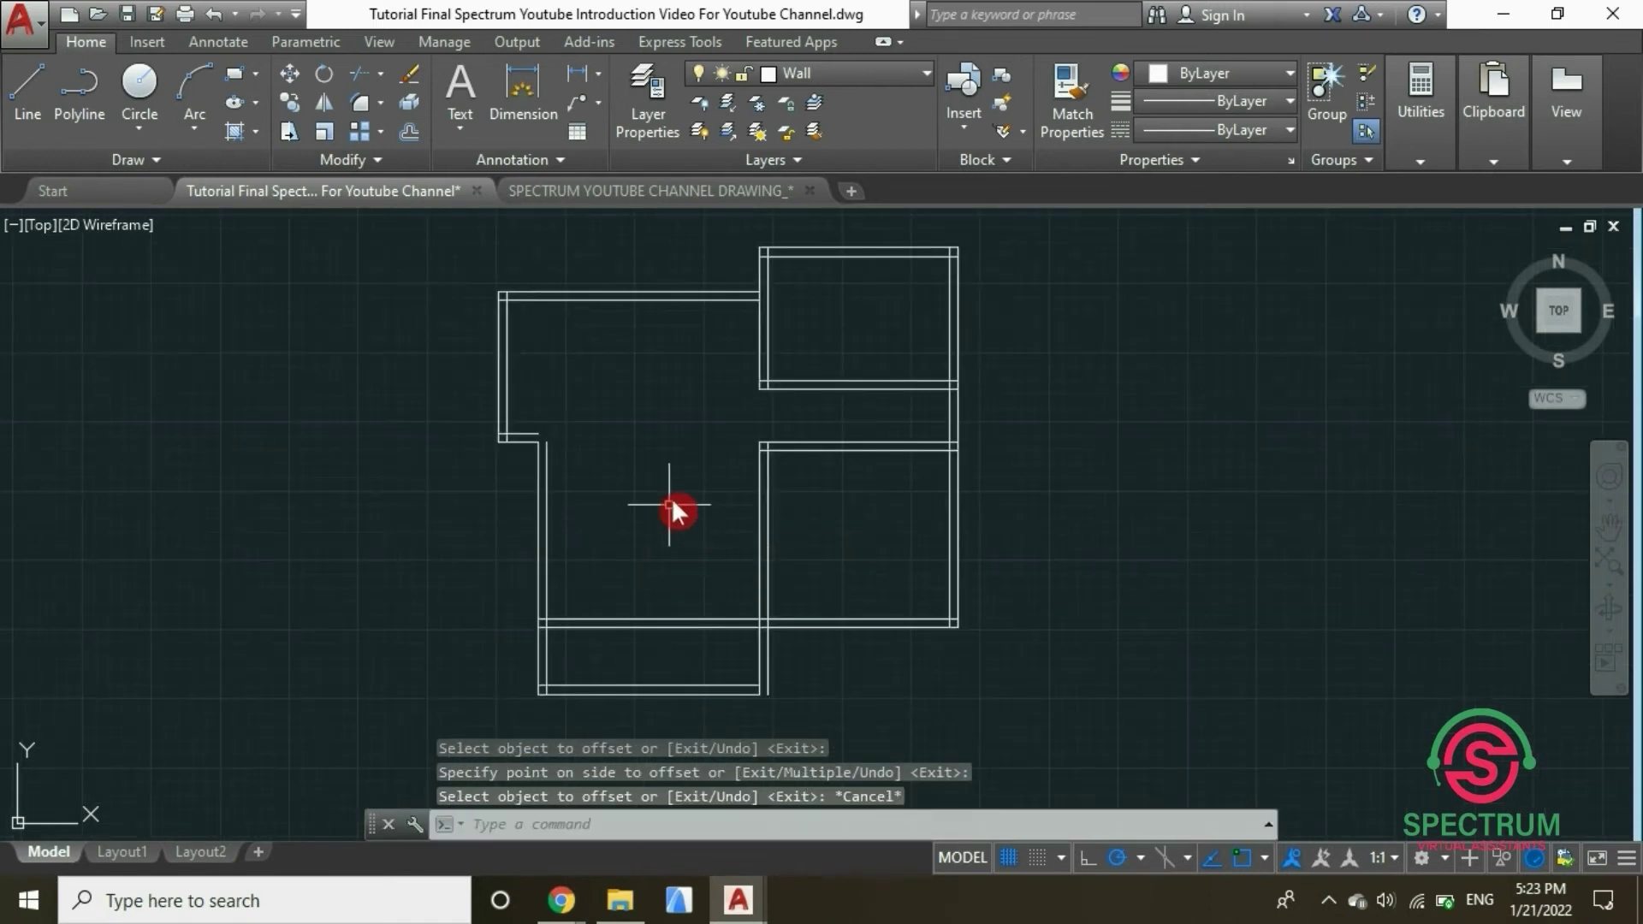
# Examine the corners of the upper-left room where the offset wall lines cross or stop short
pyautogui.scroll(-1, 747, 498)
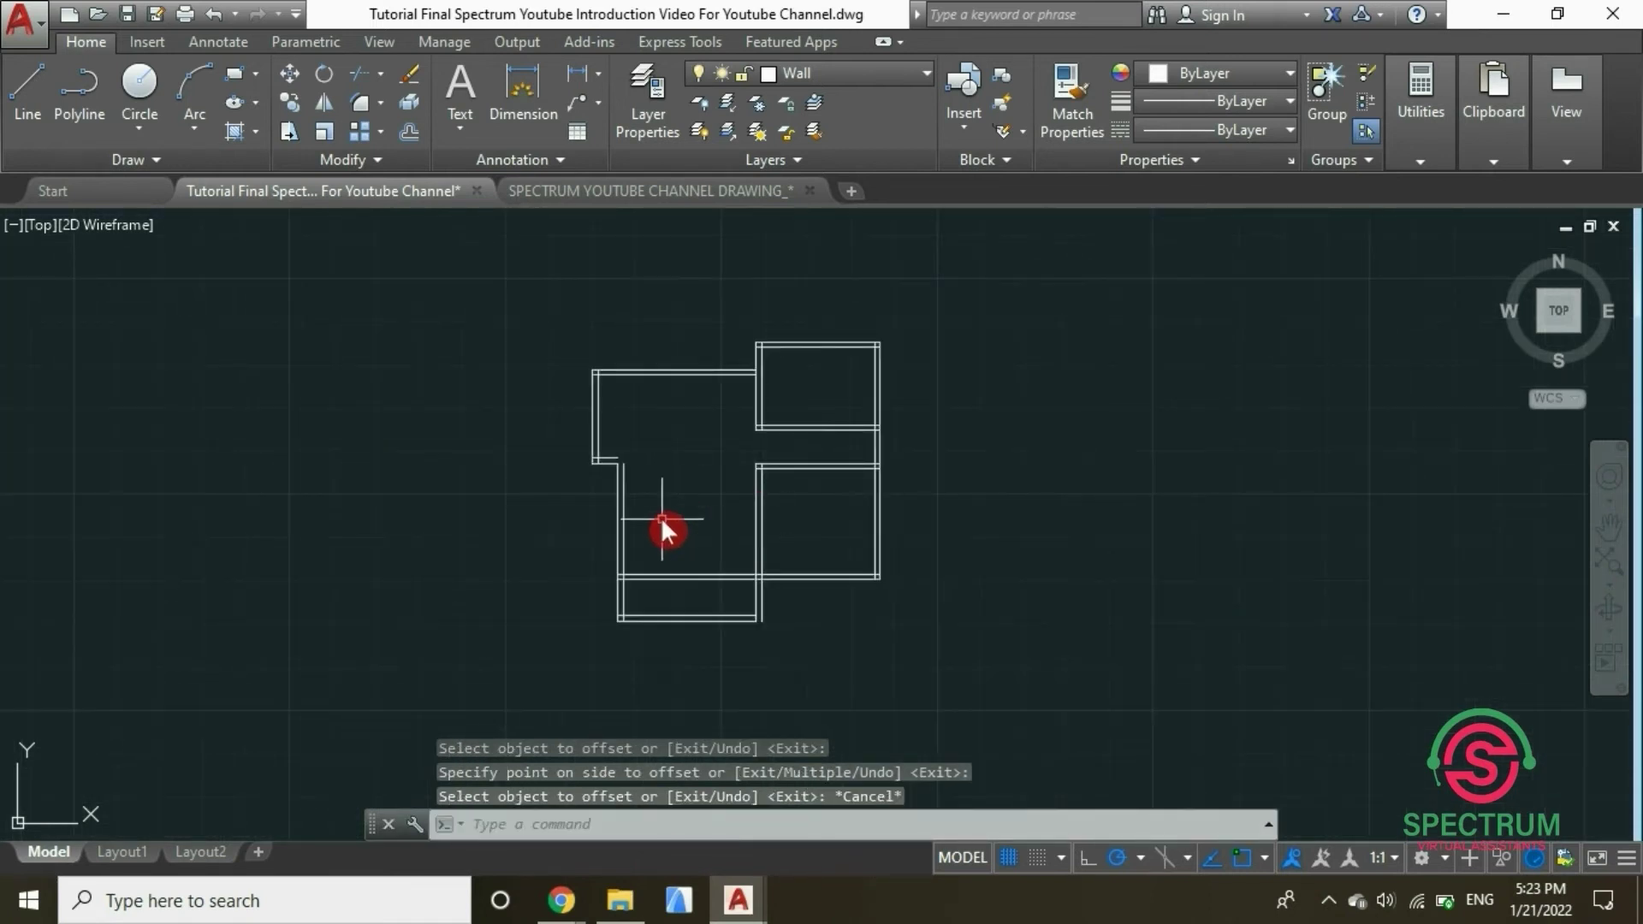
pyautogui.scroll(4, 601, 342)
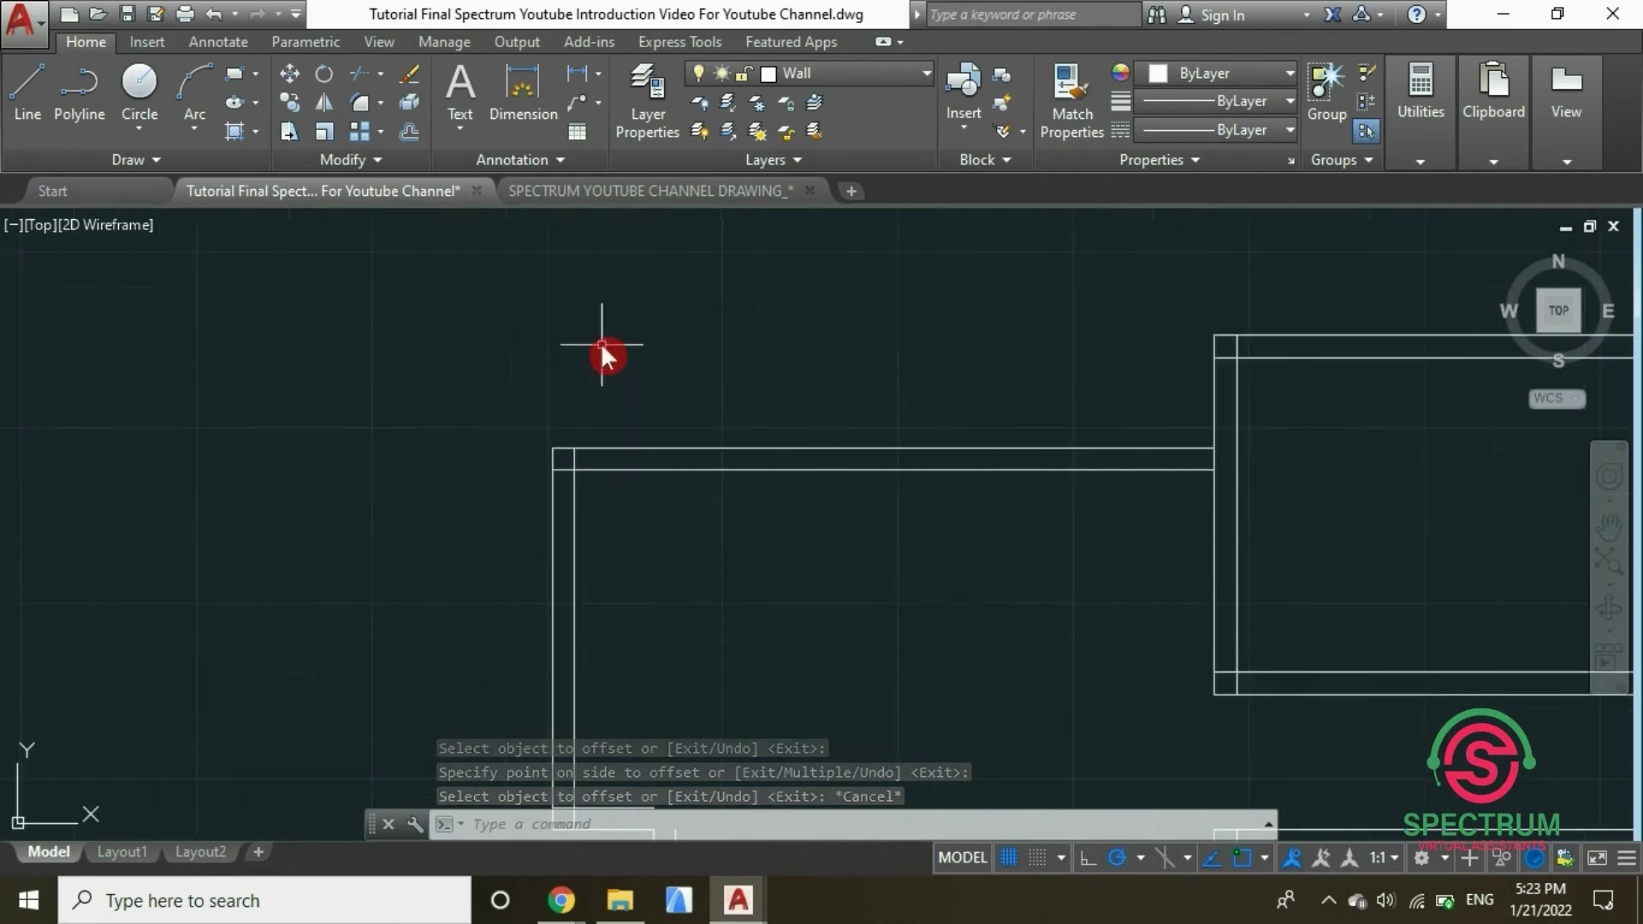
pyautogui.scroll(3, 616, 421)
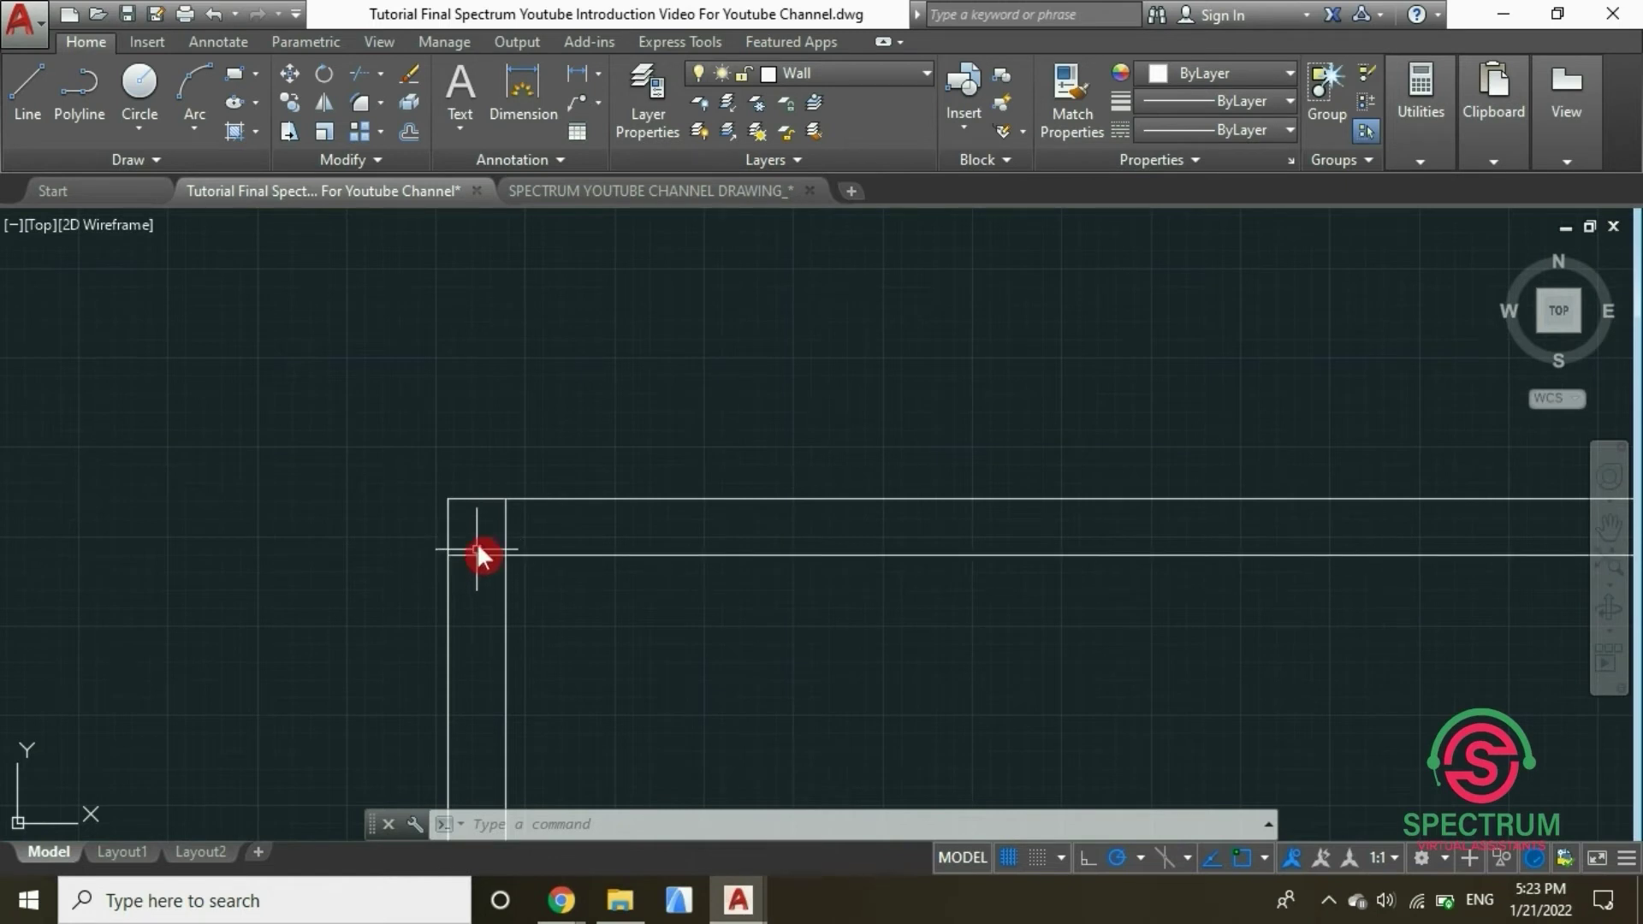
pyautogui.scroll(-6, 520, 457)
pyautogui.scroll(6, 523, 612)
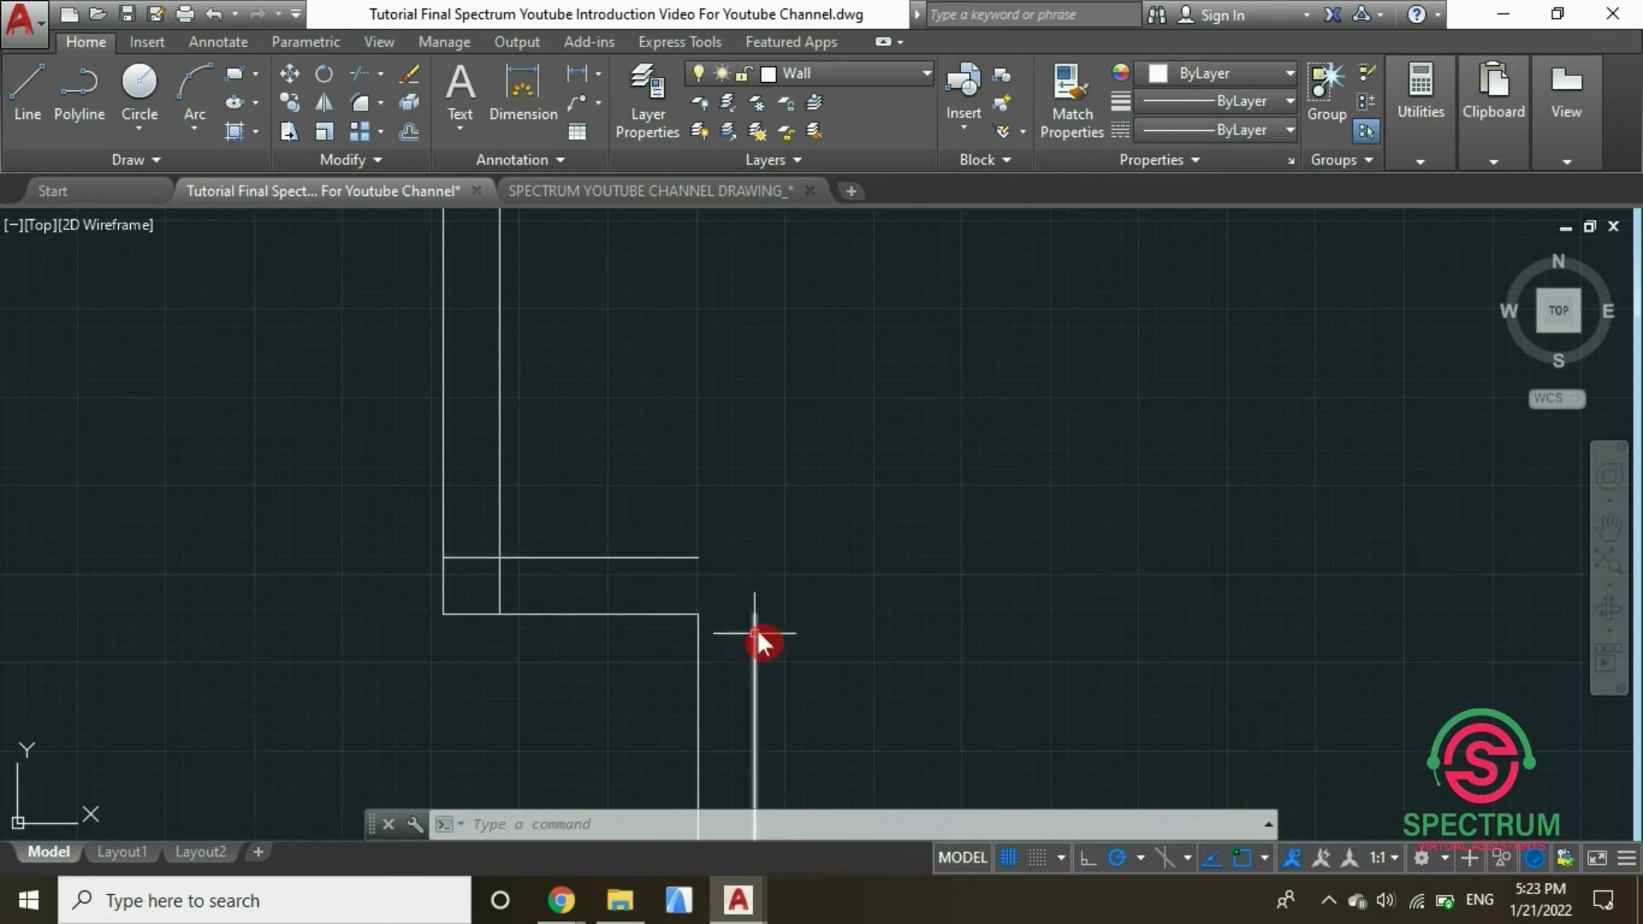
pyautogui.scroll(-4, 655, 613)
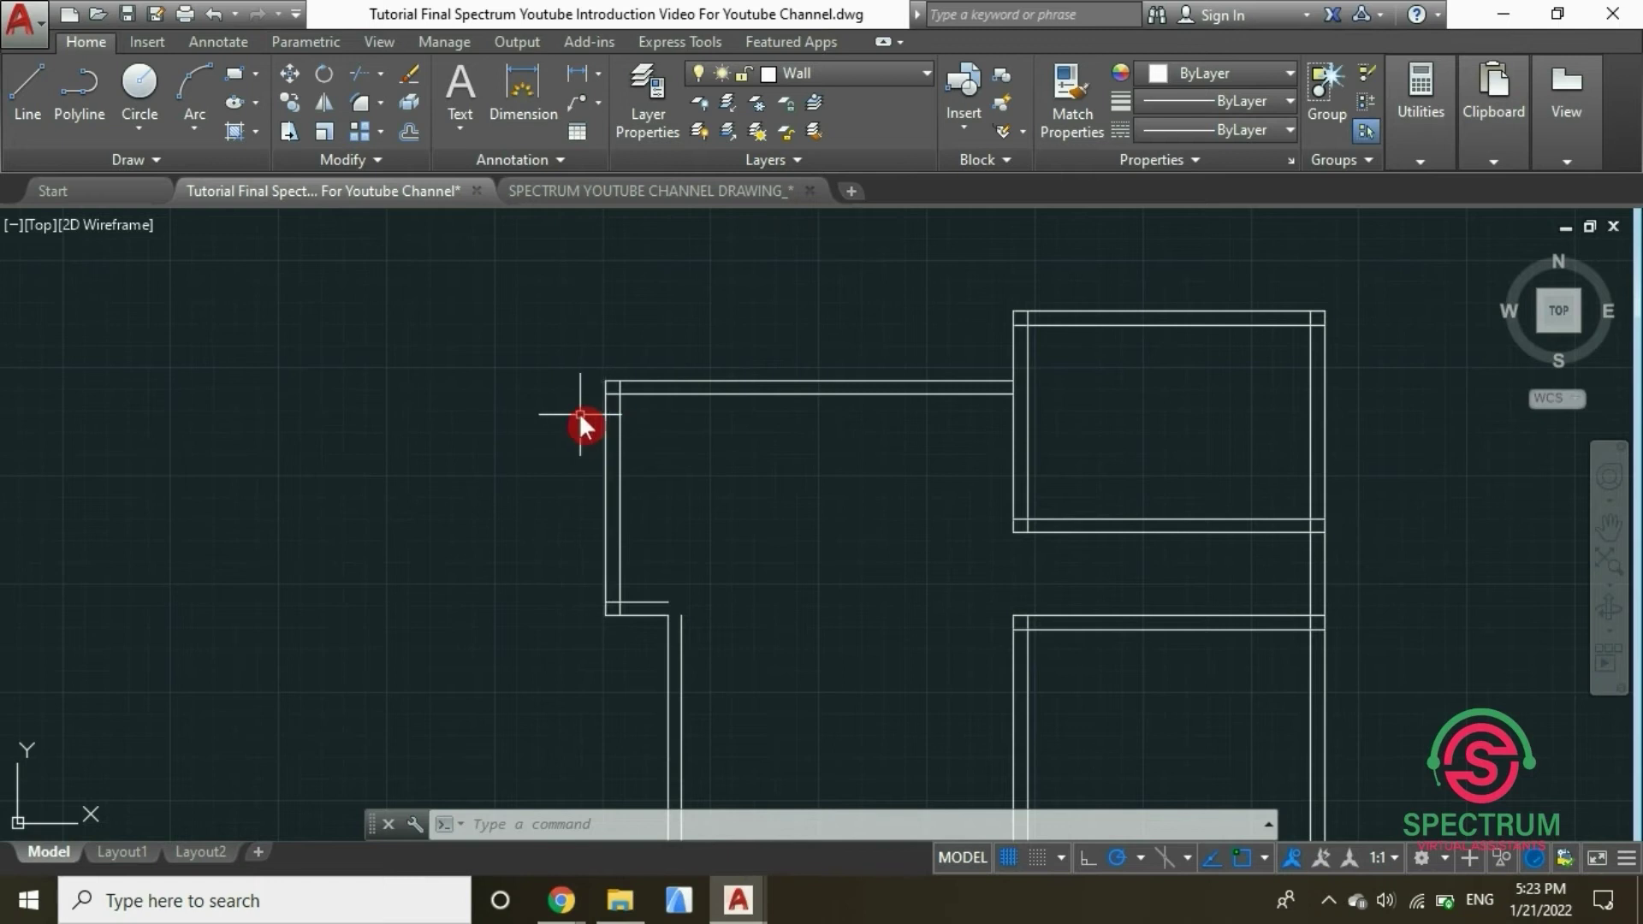
pyautogui.scroll(-2, 607, 415)
# Trim the overlapping ends of the two inner wall lines at the upper-left room's top-left corner, using the four wall lines as cutting edges
pyautogui.scroll(6, 625, 412)
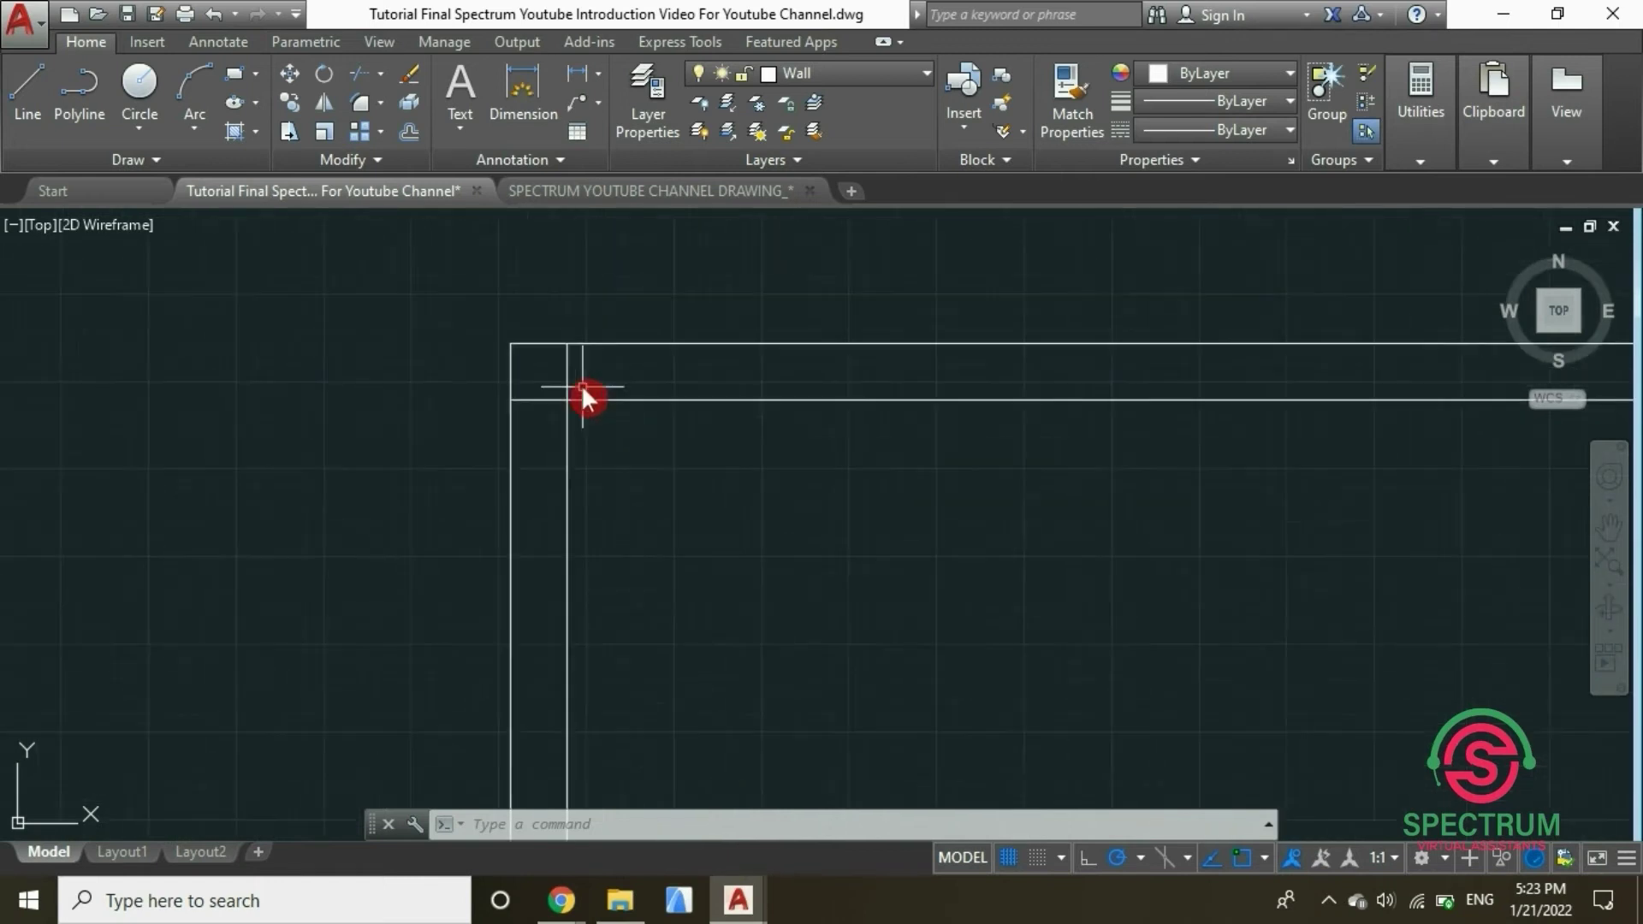
pyautogui.scroll(2, 582, 387)
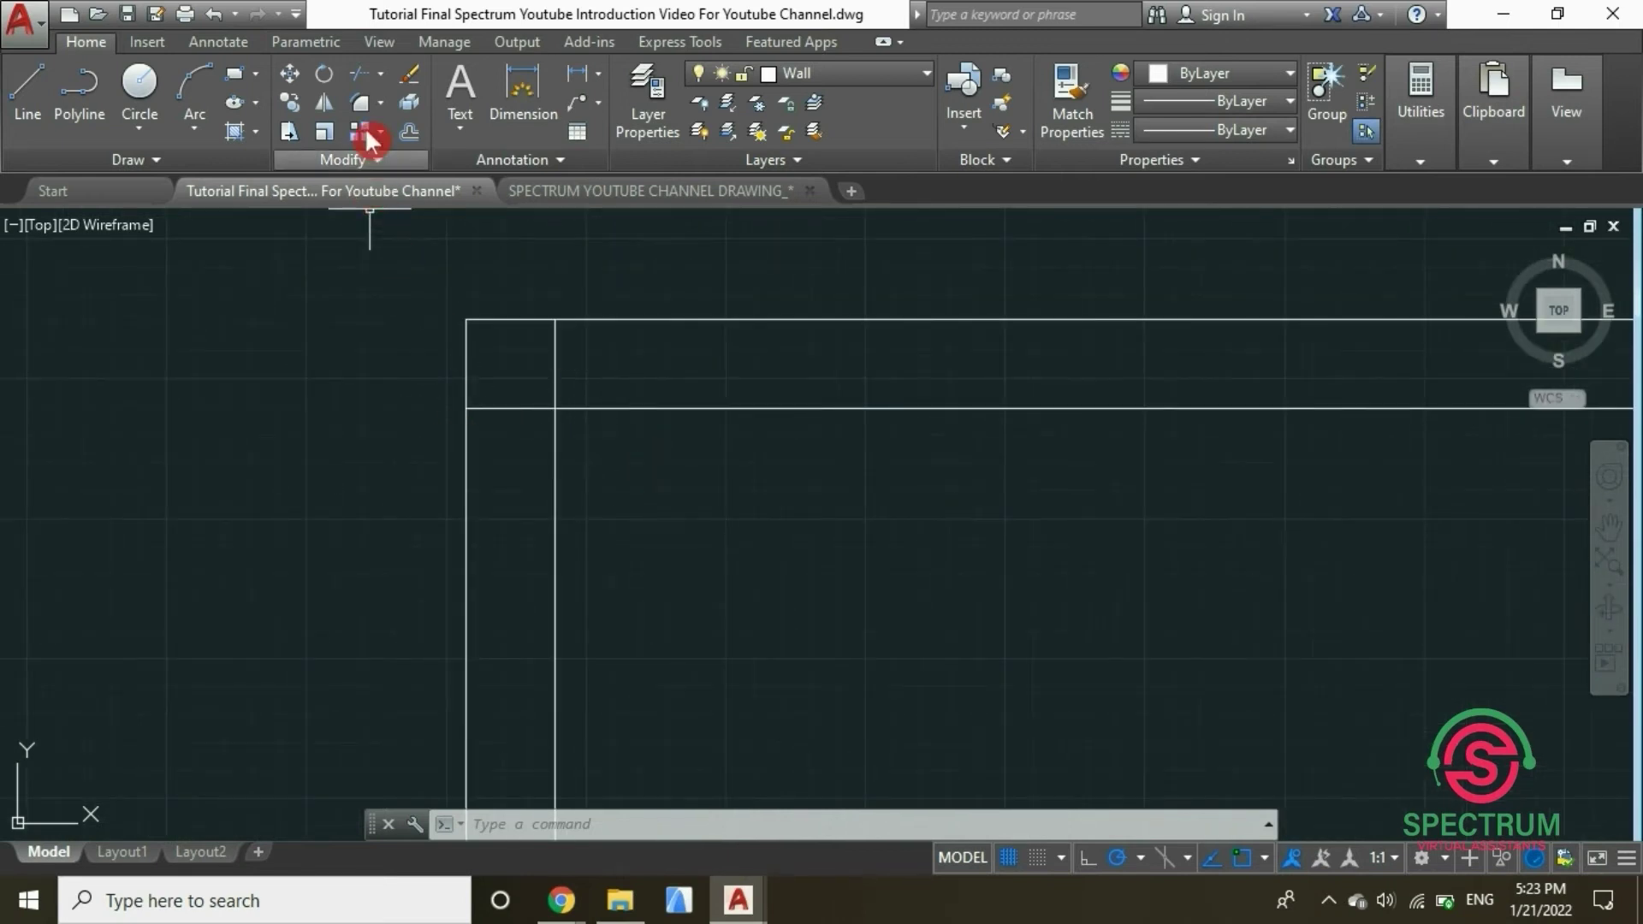
pyautogui.click(380, 73)
pyautogui.click(390, 113)
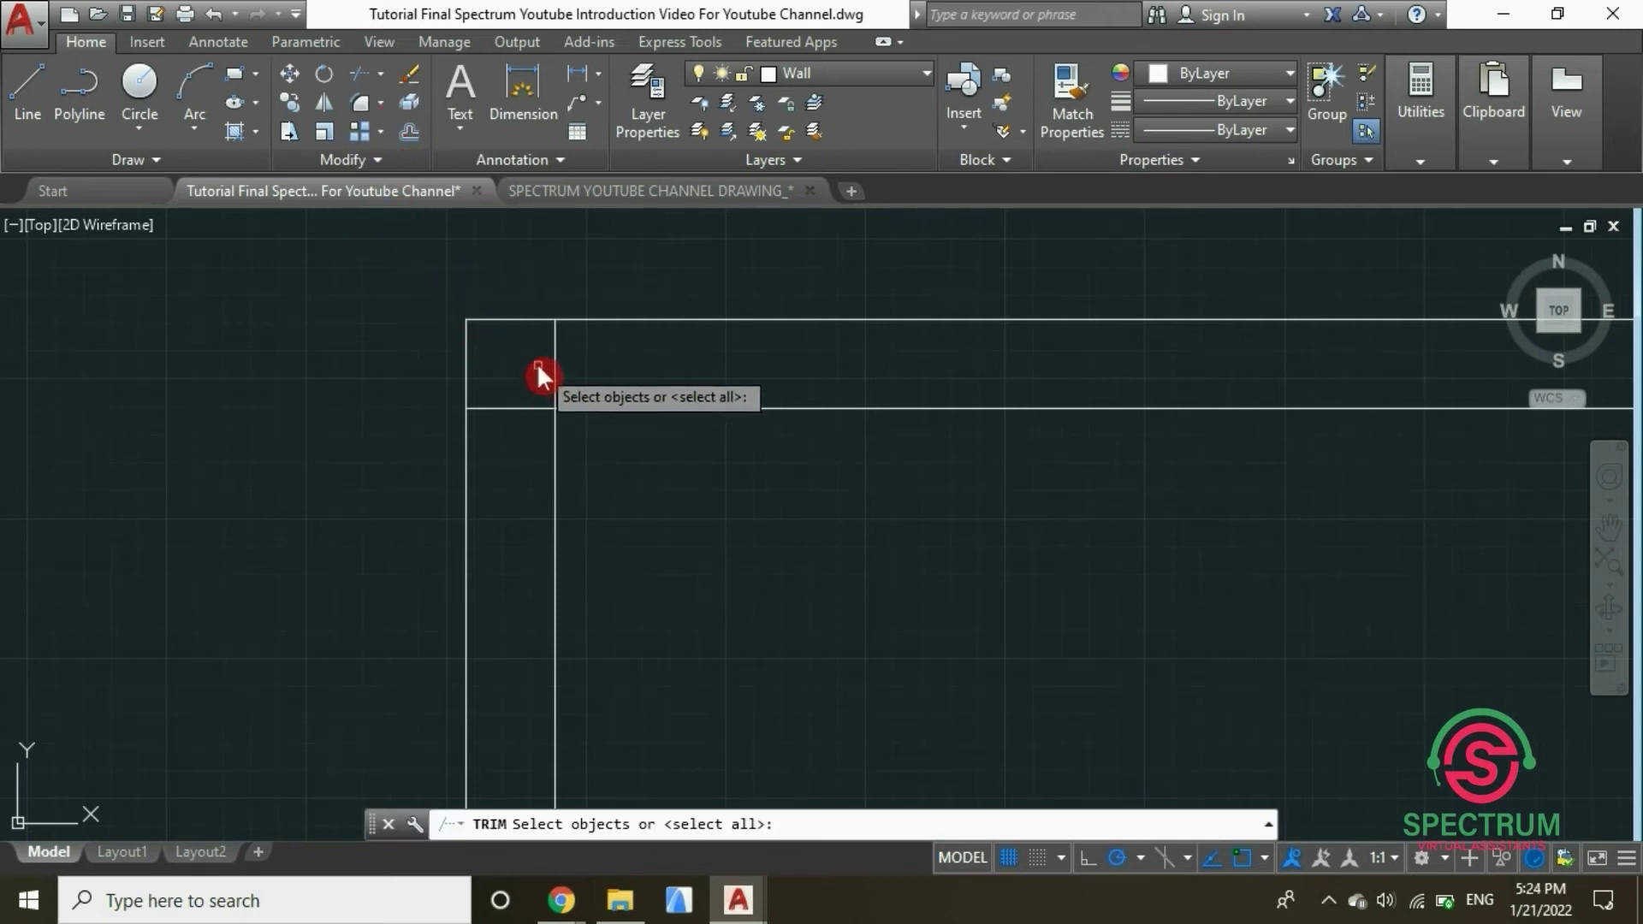
pyautogui.click(513, 410)
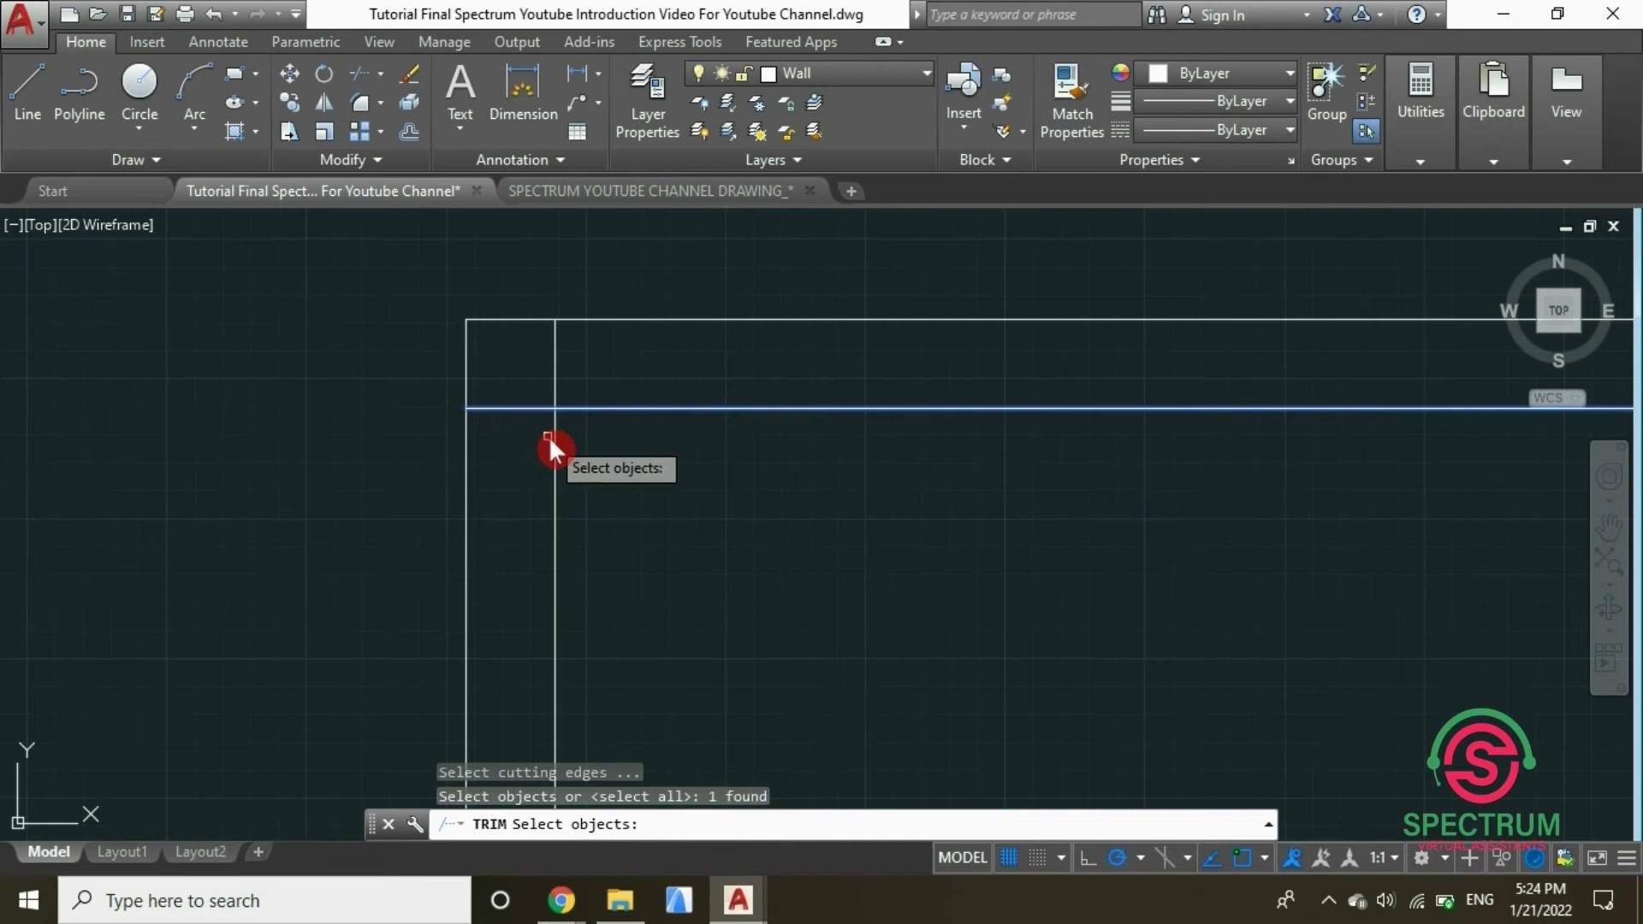
pyautogui.click(555, 442)
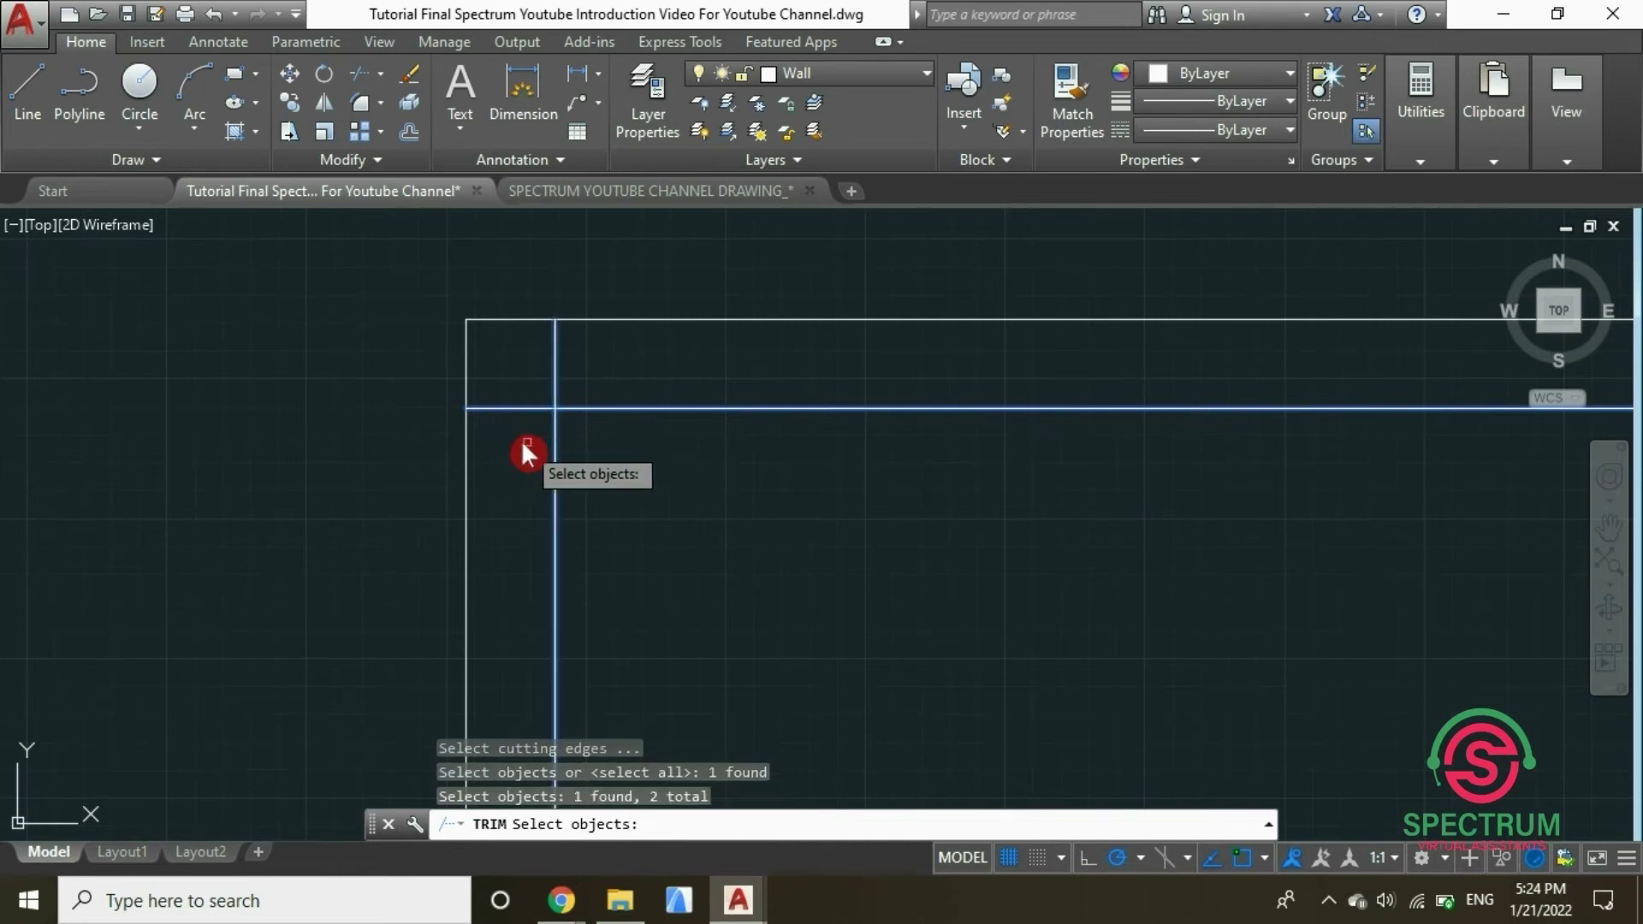
pyautogui.click(468, 452)
pyautogui.click(531, 321)
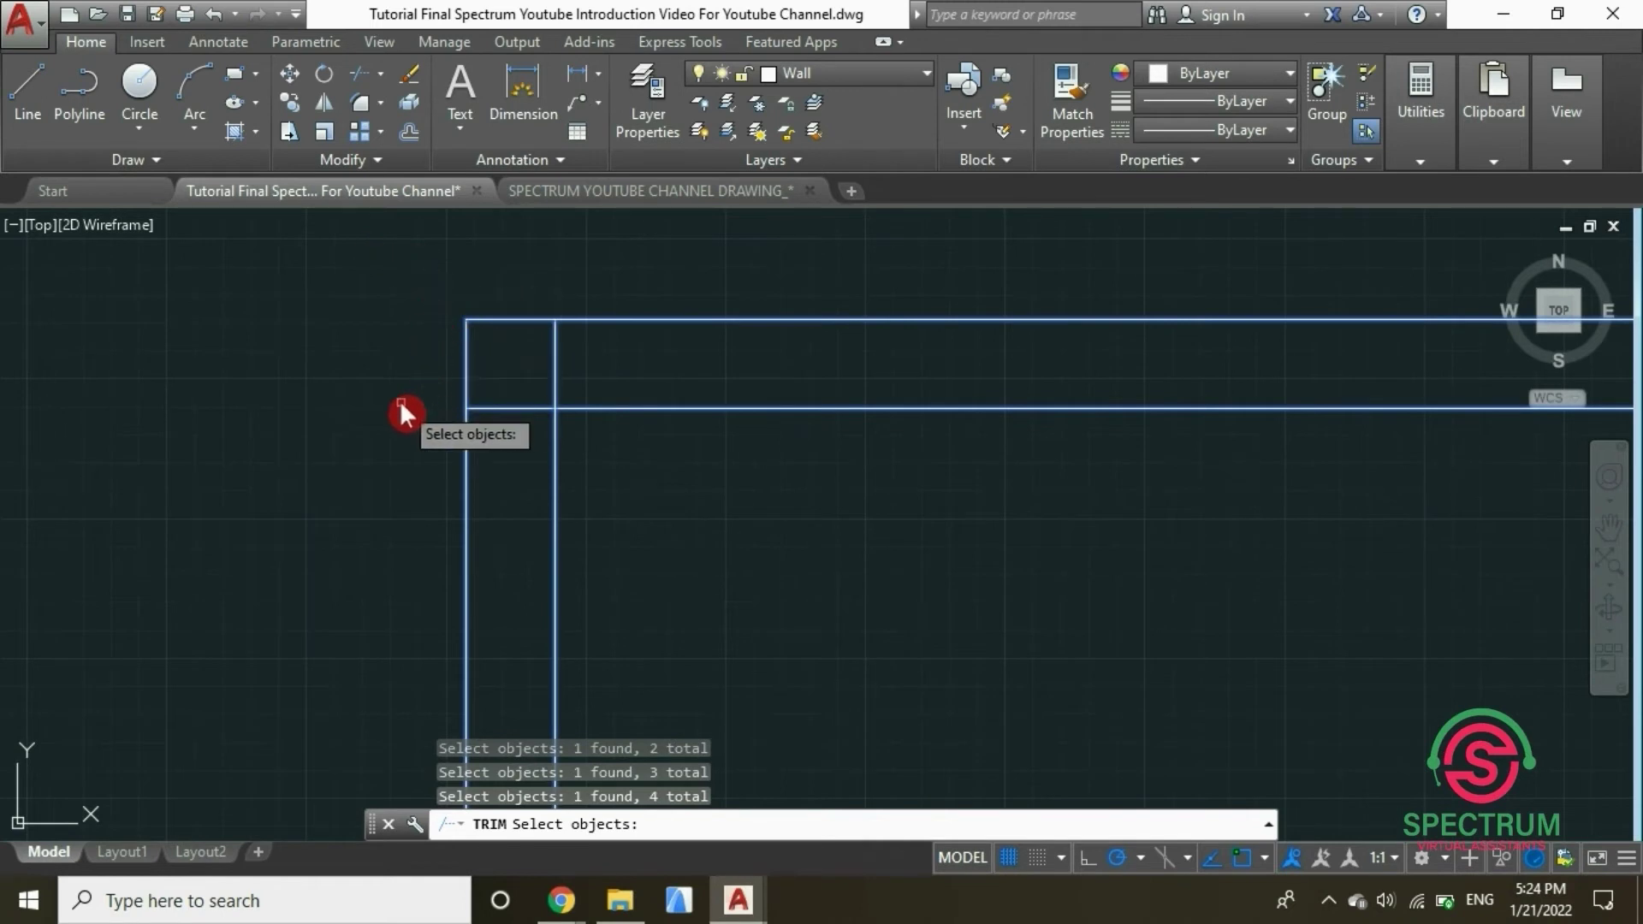
pyautogui.press('Return')
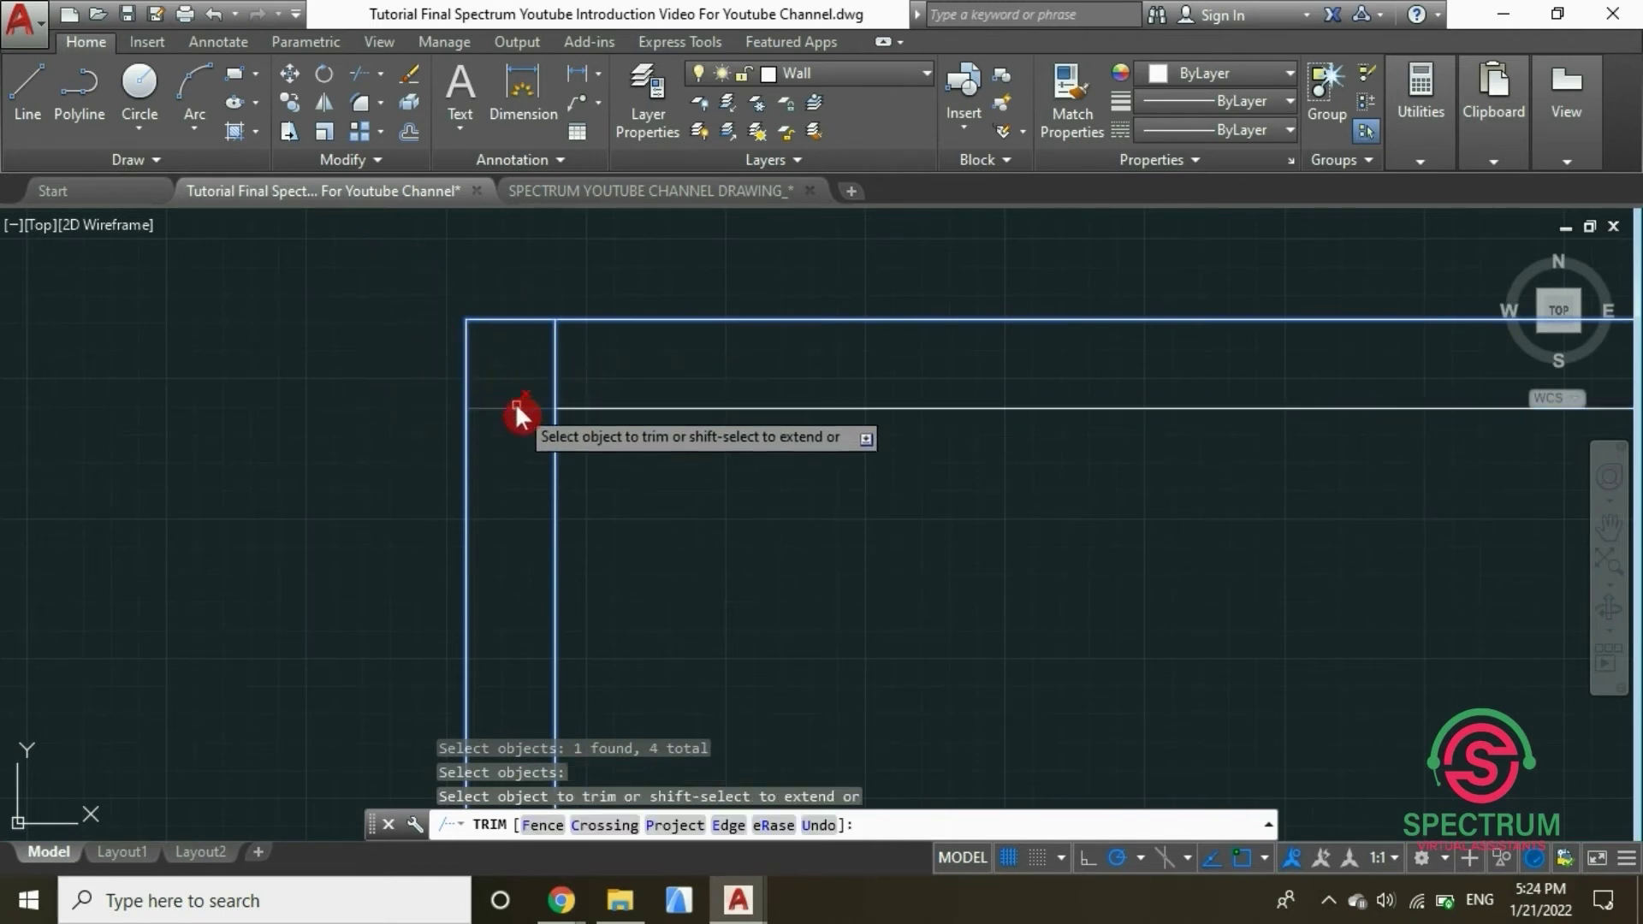
pyautogui.click(511, 409)
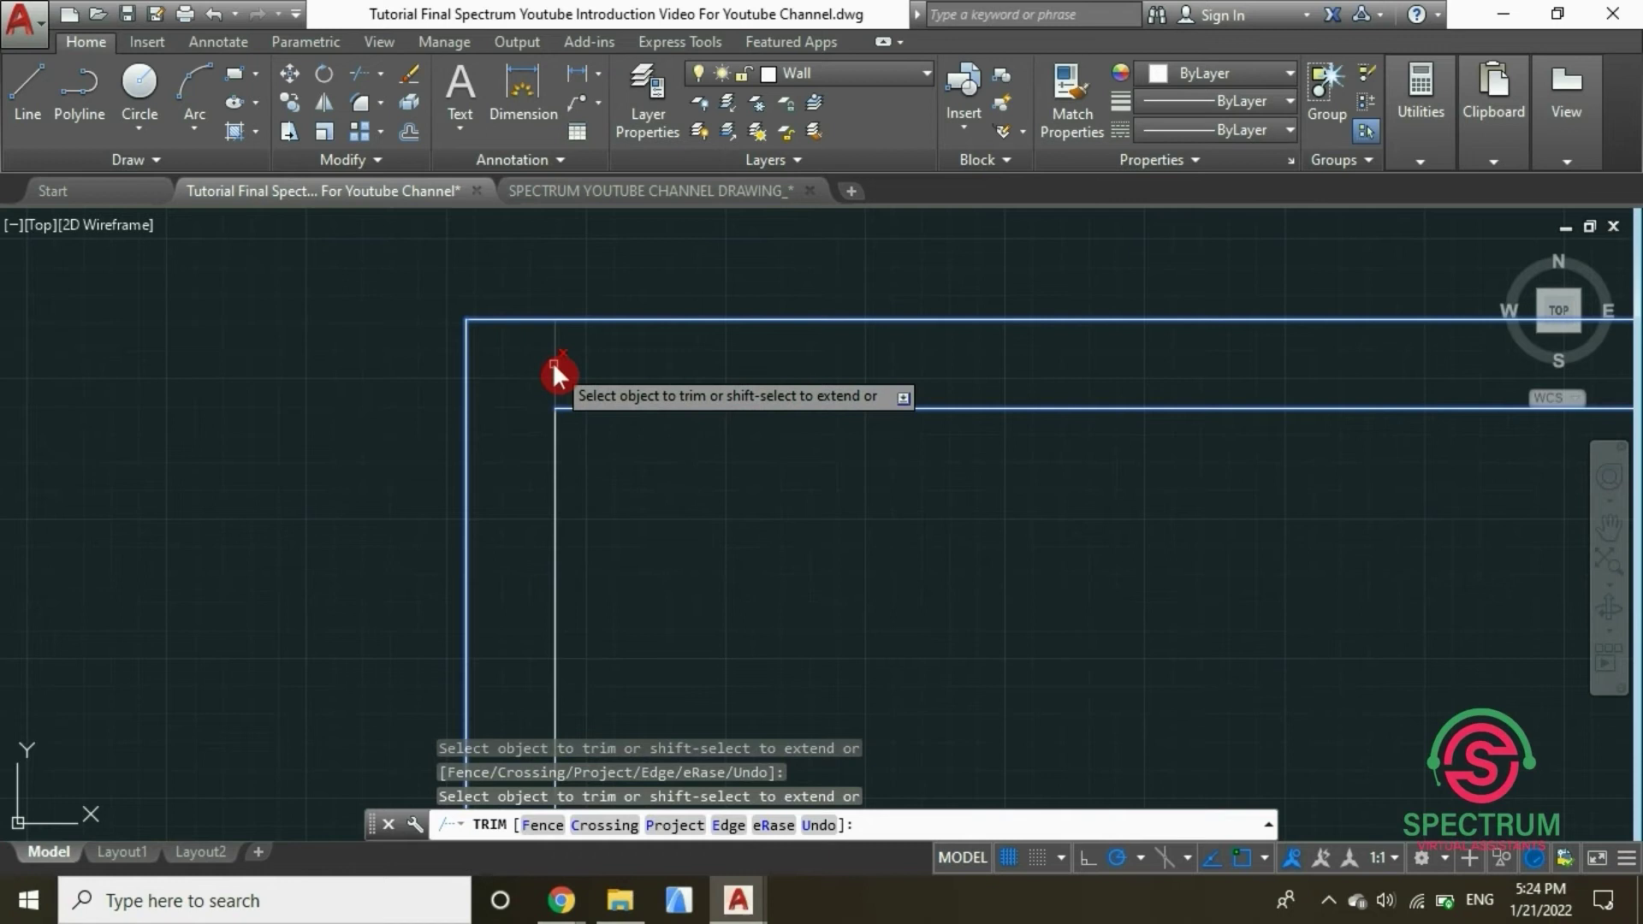
pyautogui.click(553, 361)
pyautogui.scroll(-8, 469, 423)
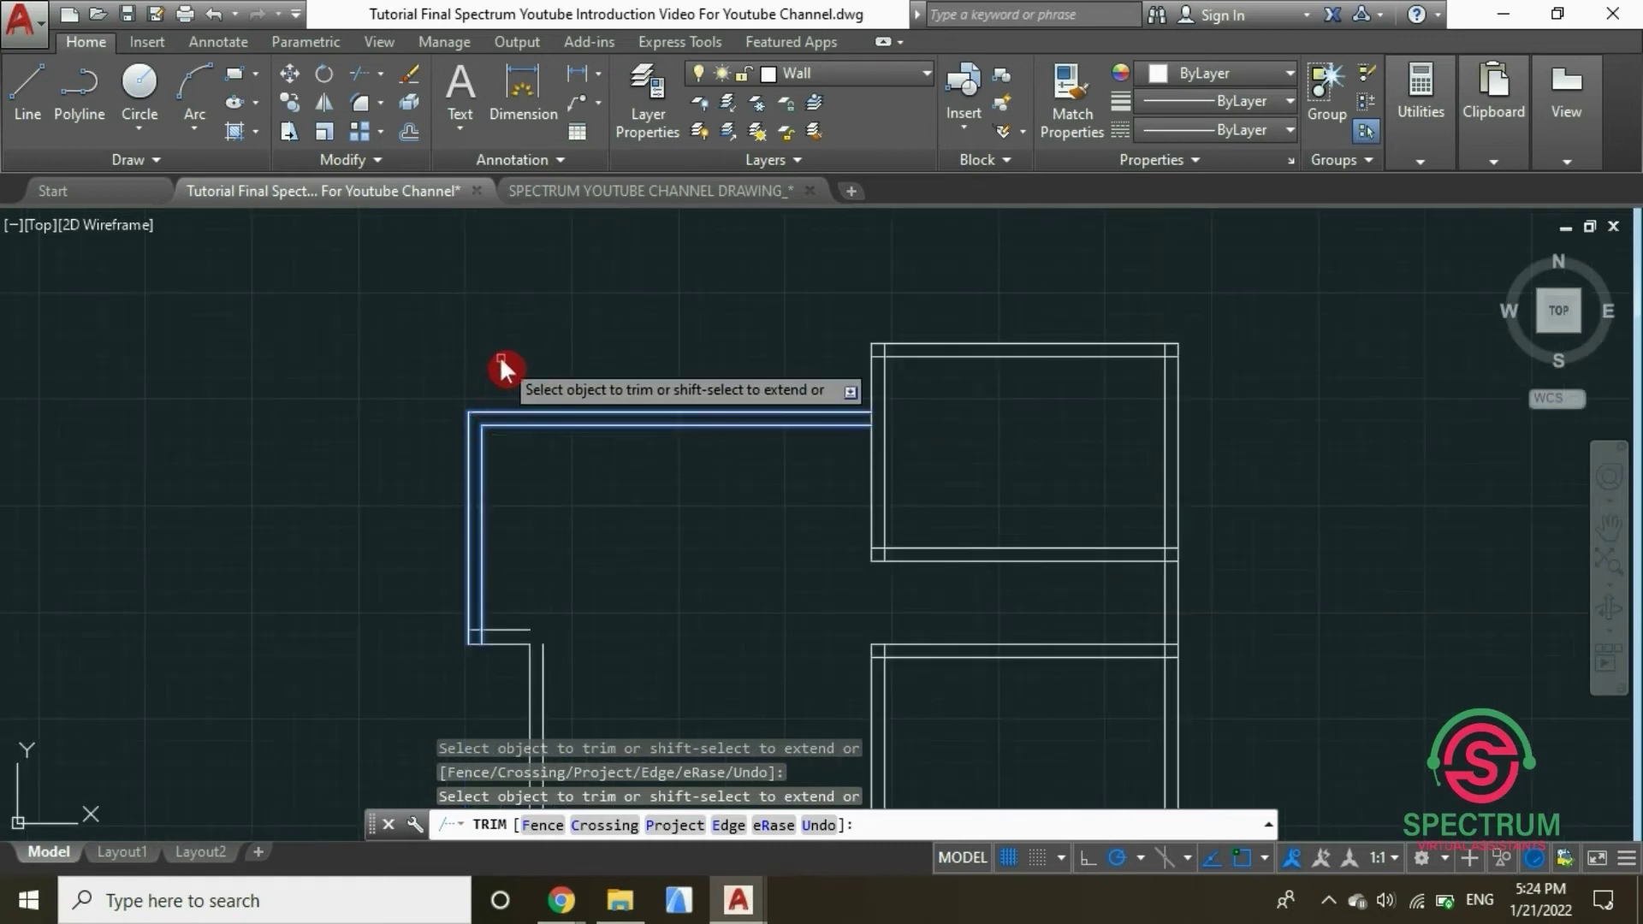
pyautogui.press('Escape')
# Trim the overlapping ends of the two inner wall lines at the upper-right room's top-left corner, using the four wall lines as cutting edges
pyautogui.scroll(-4, 753, 341)
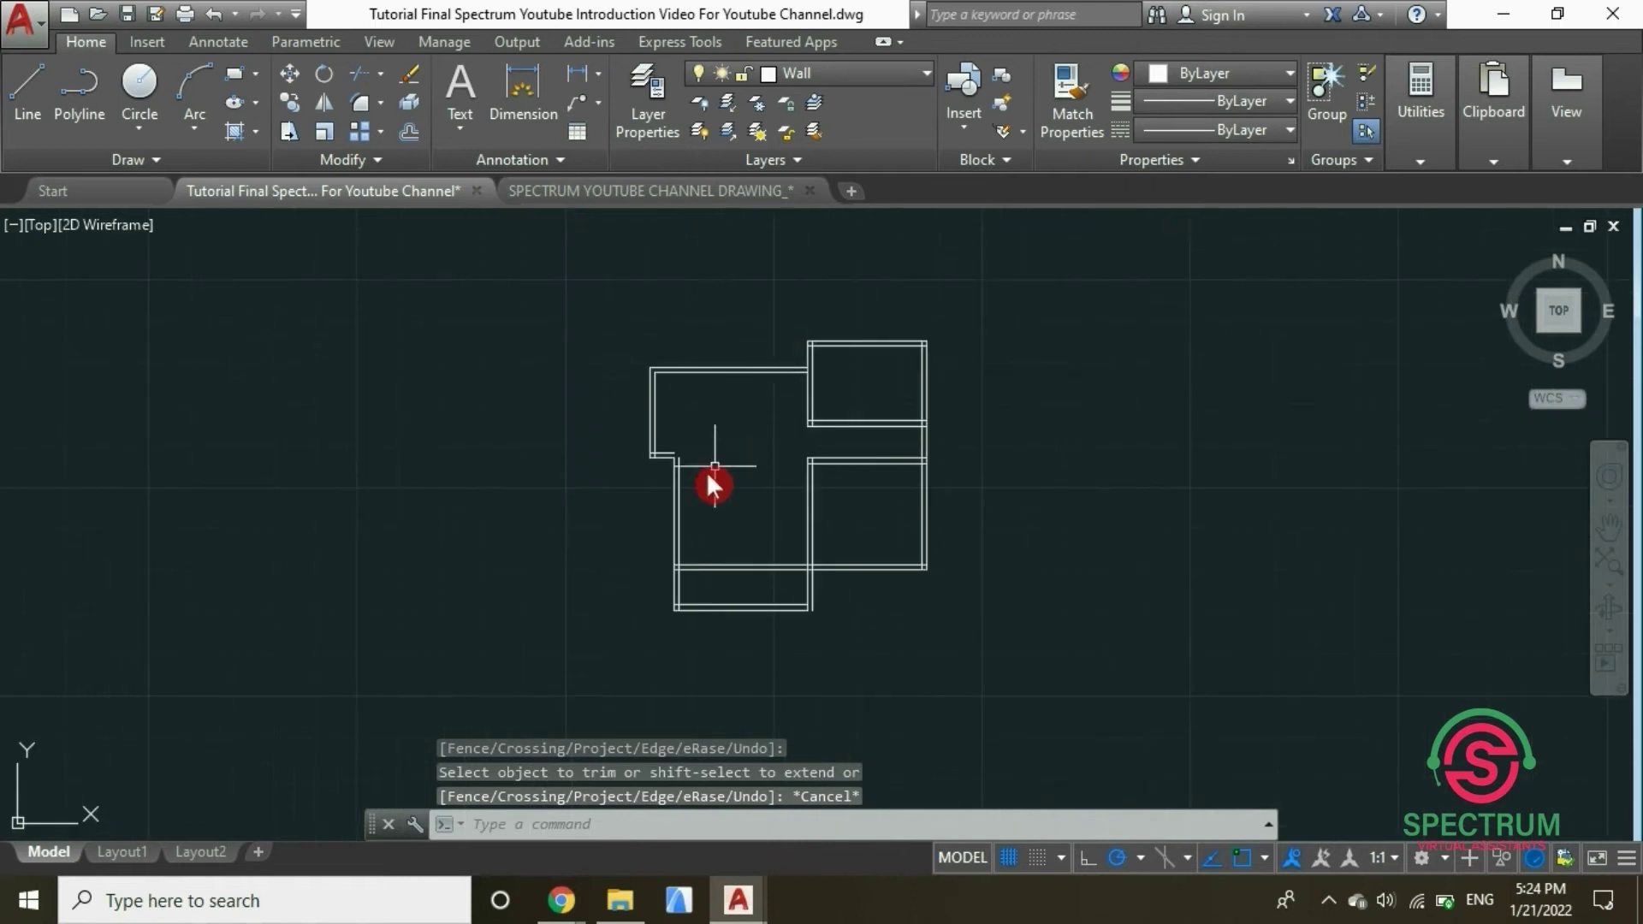
pyautogui.scroll(8, 781, 351)
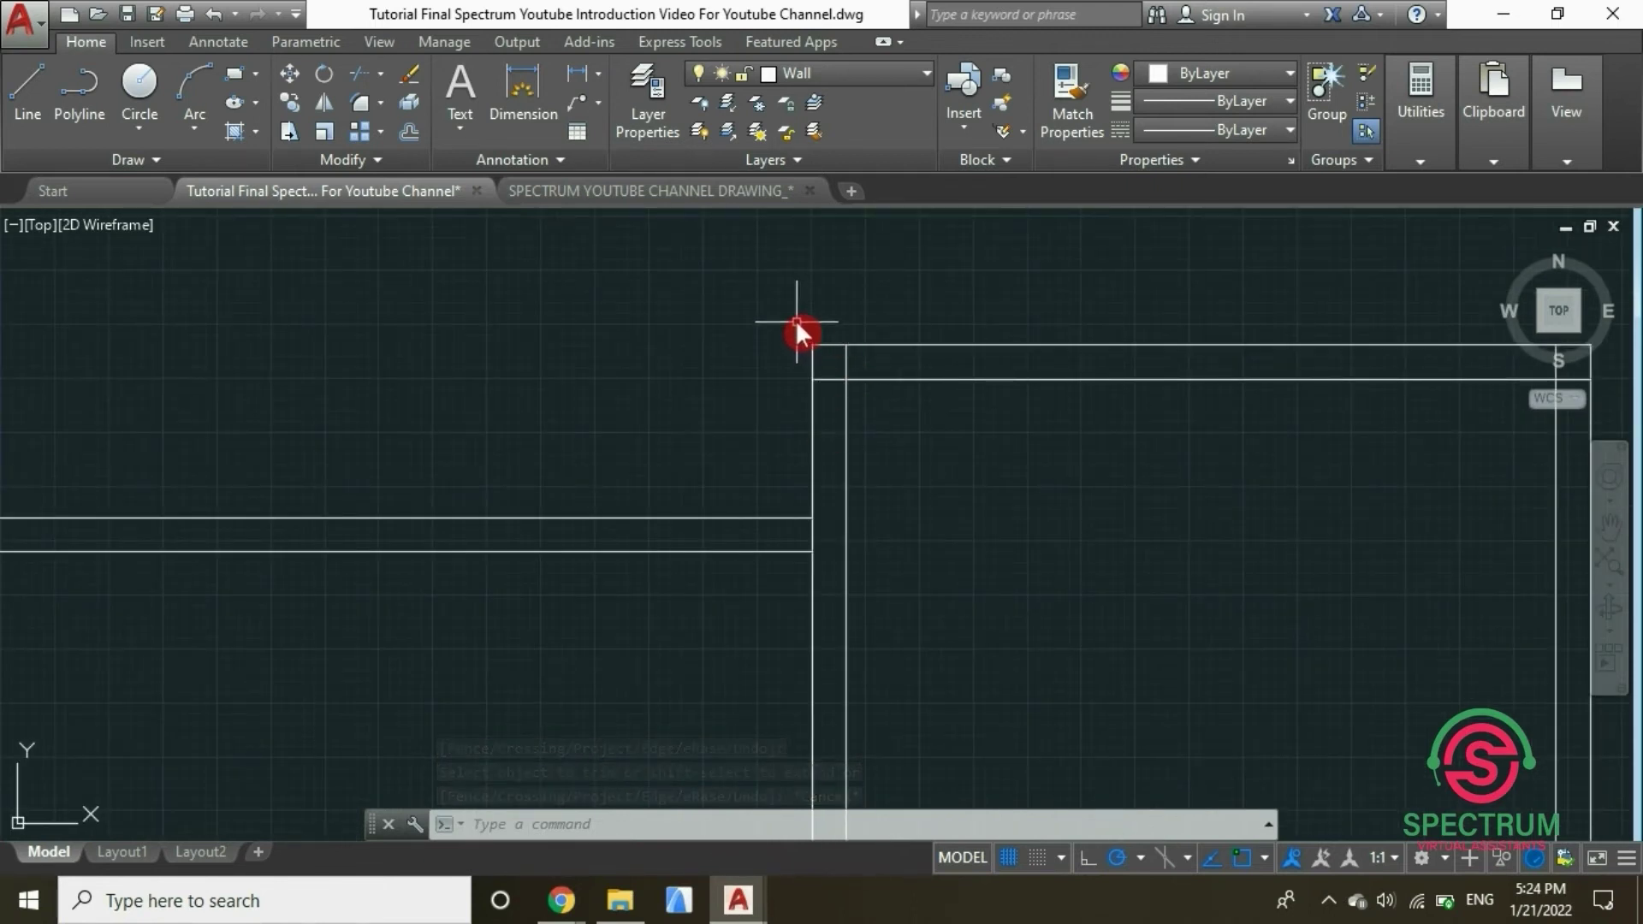
pyautogui.click(363, 77)
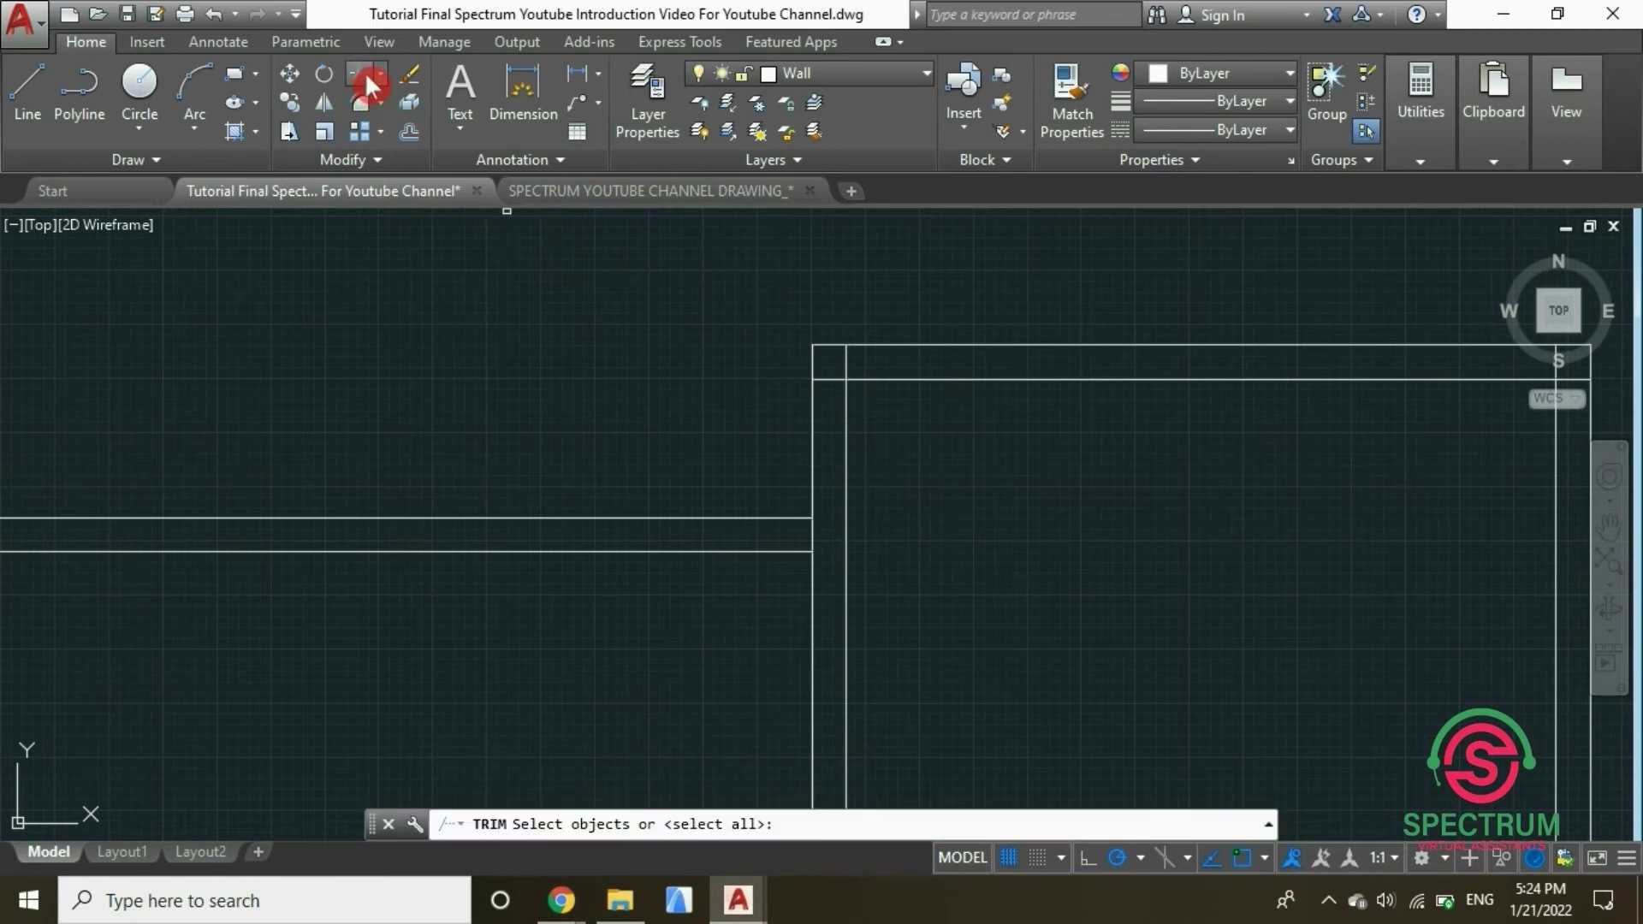
pyautogui.click(781, 320)
pyautogui.click(907, 418)
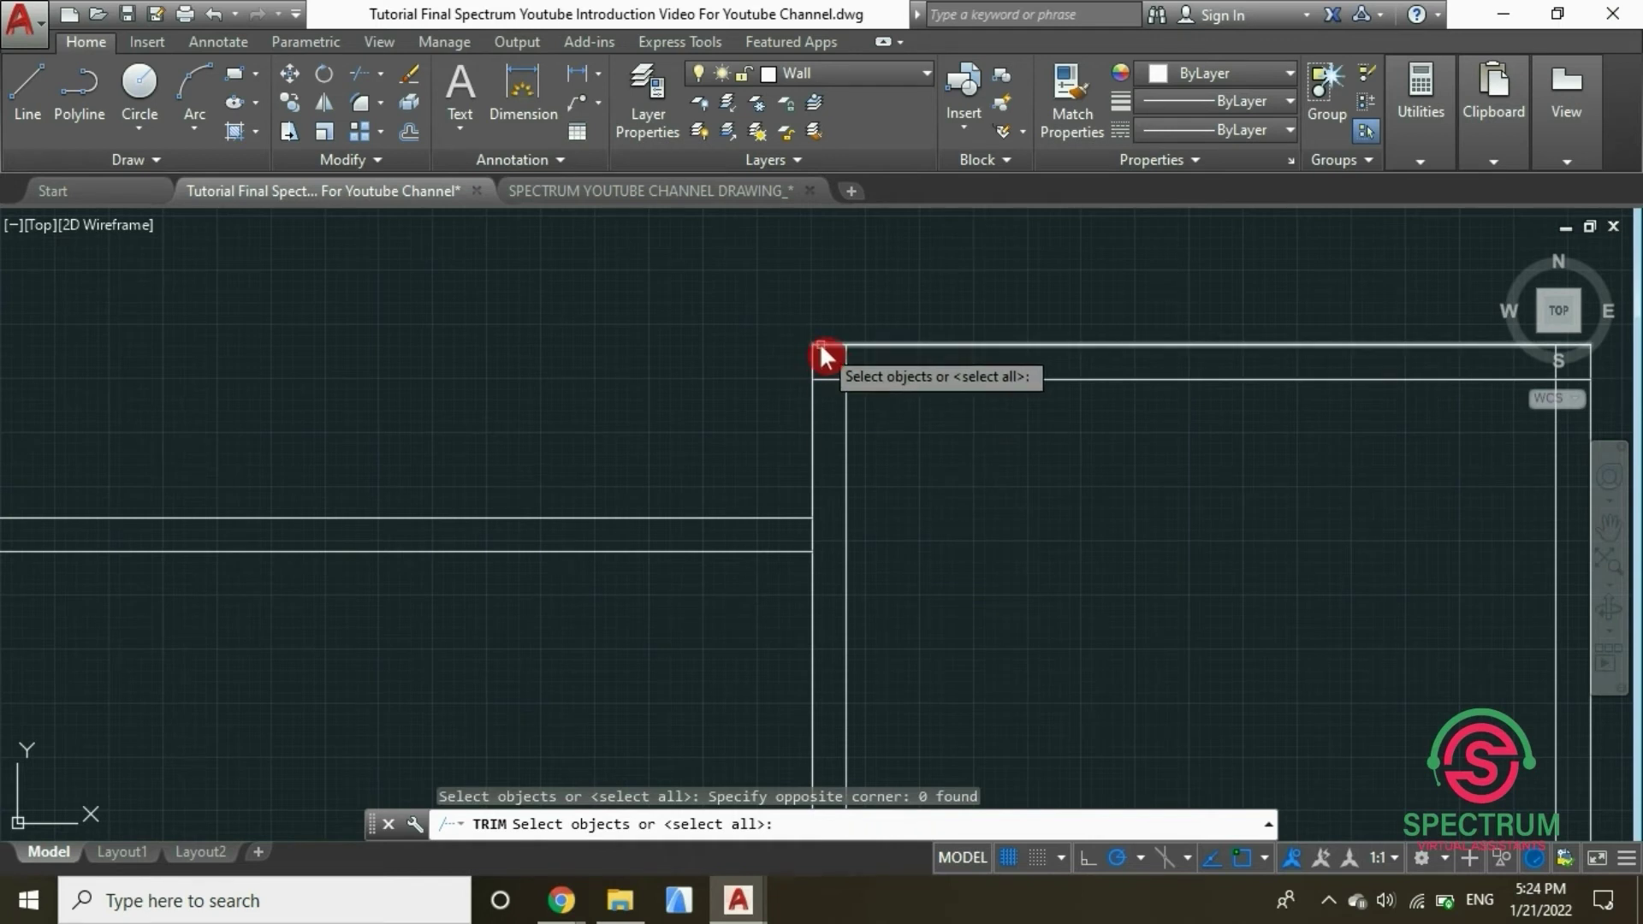
pyautogui.scroll(3, 836, 368)
pyautogui.click(809, 310)
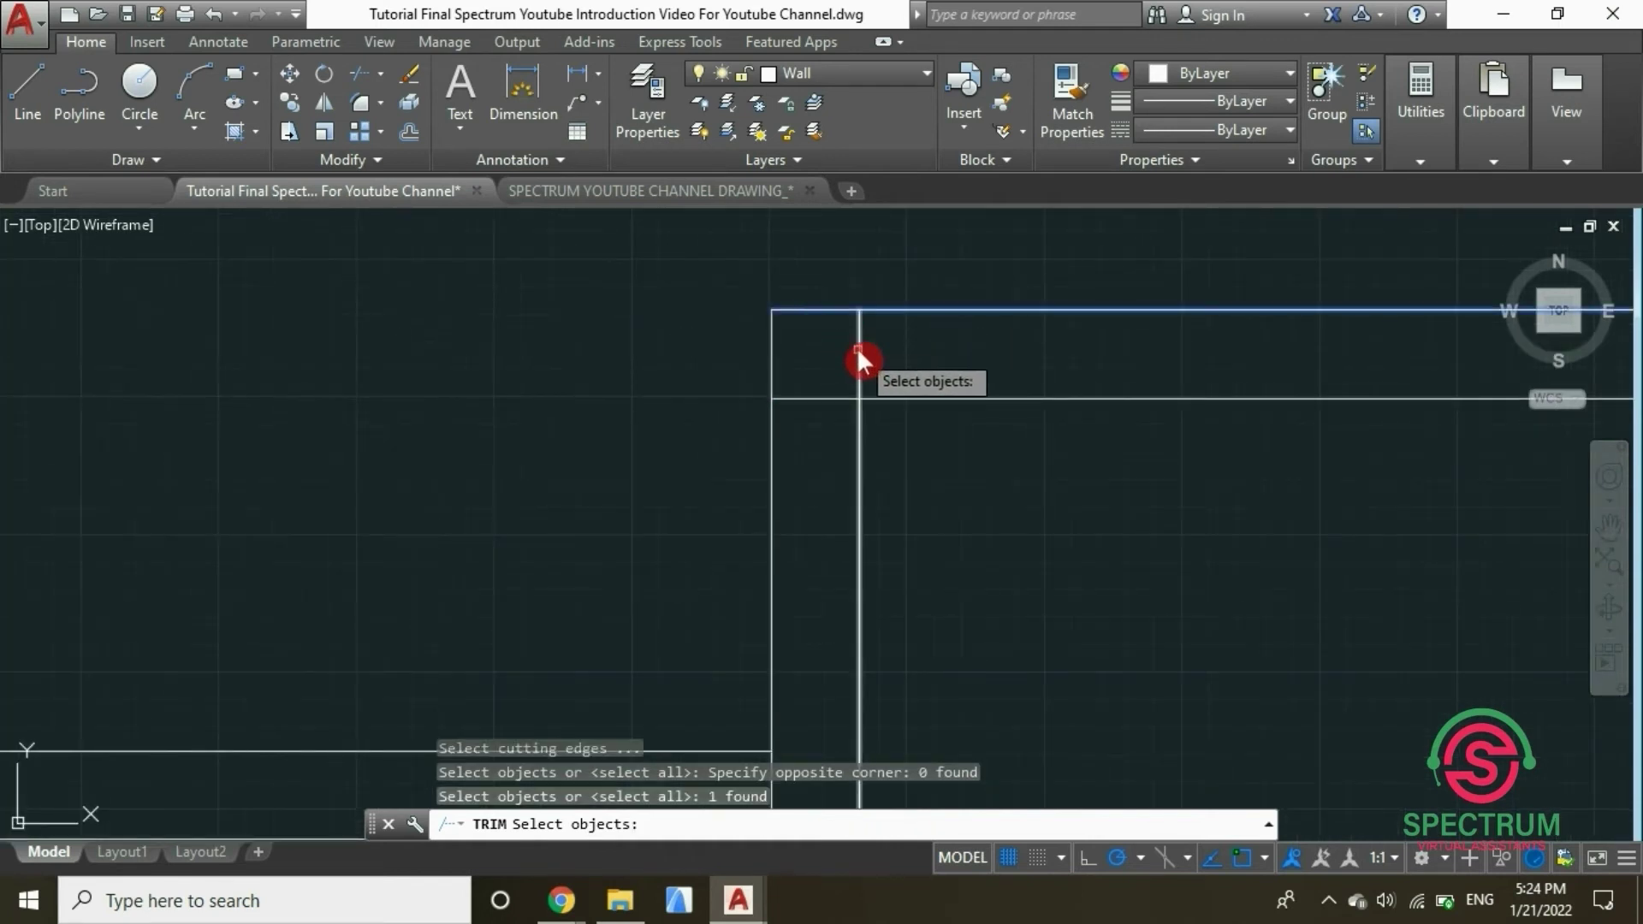
pyautogui.click(857, 349)
pyautogui.click(824, 398)
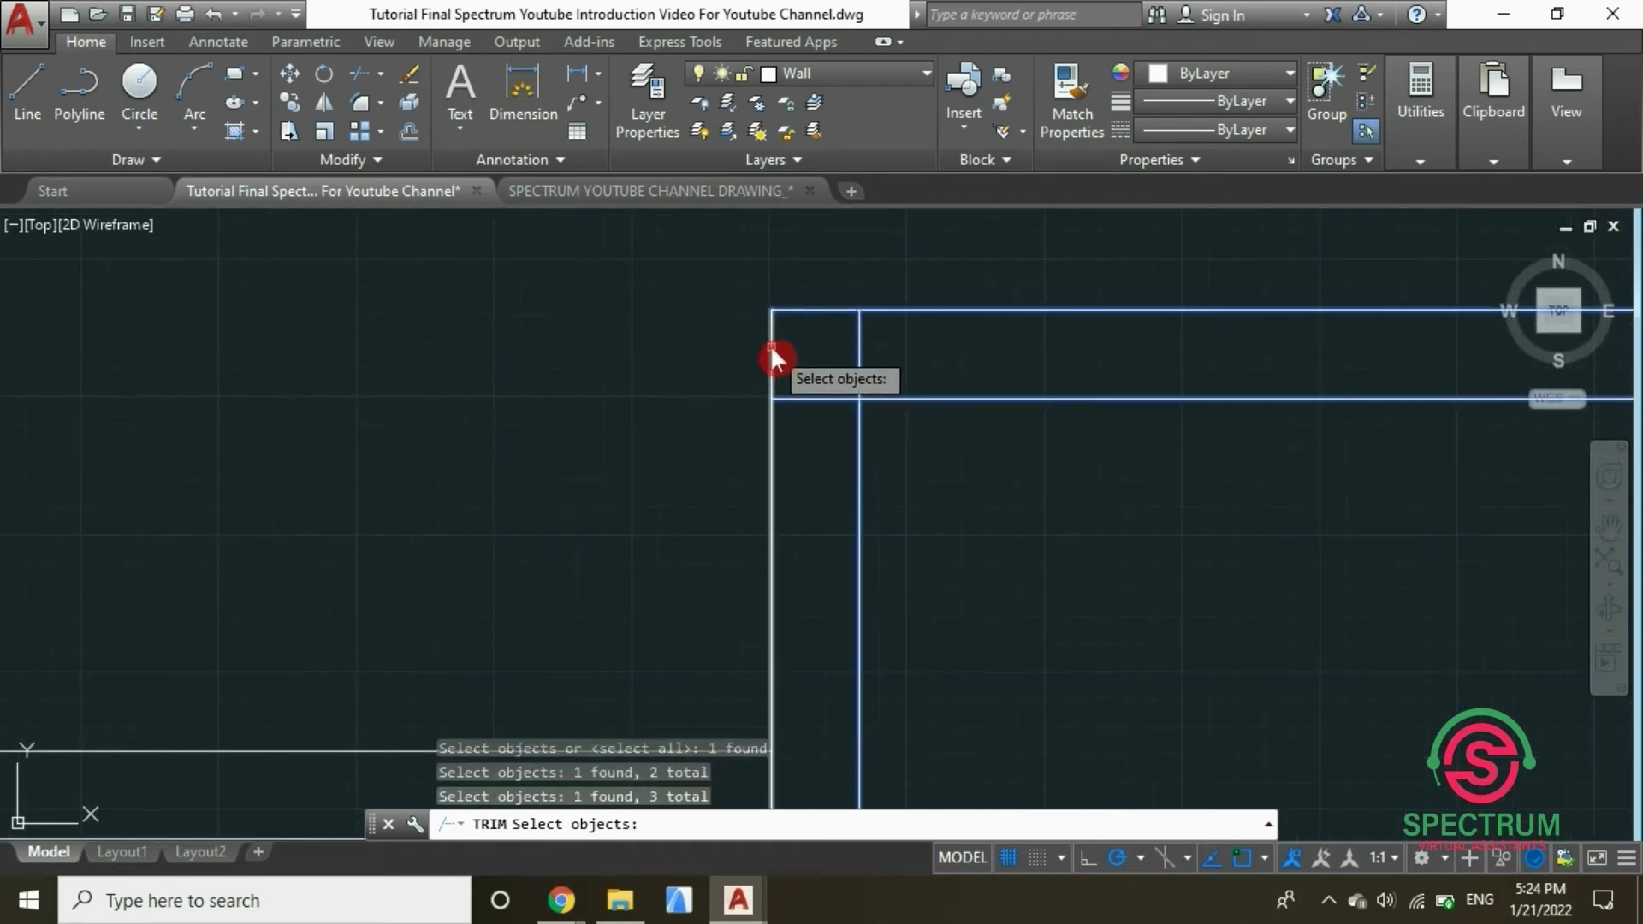
pyautogui.click(770, 346)
pyautogui.press('Return')
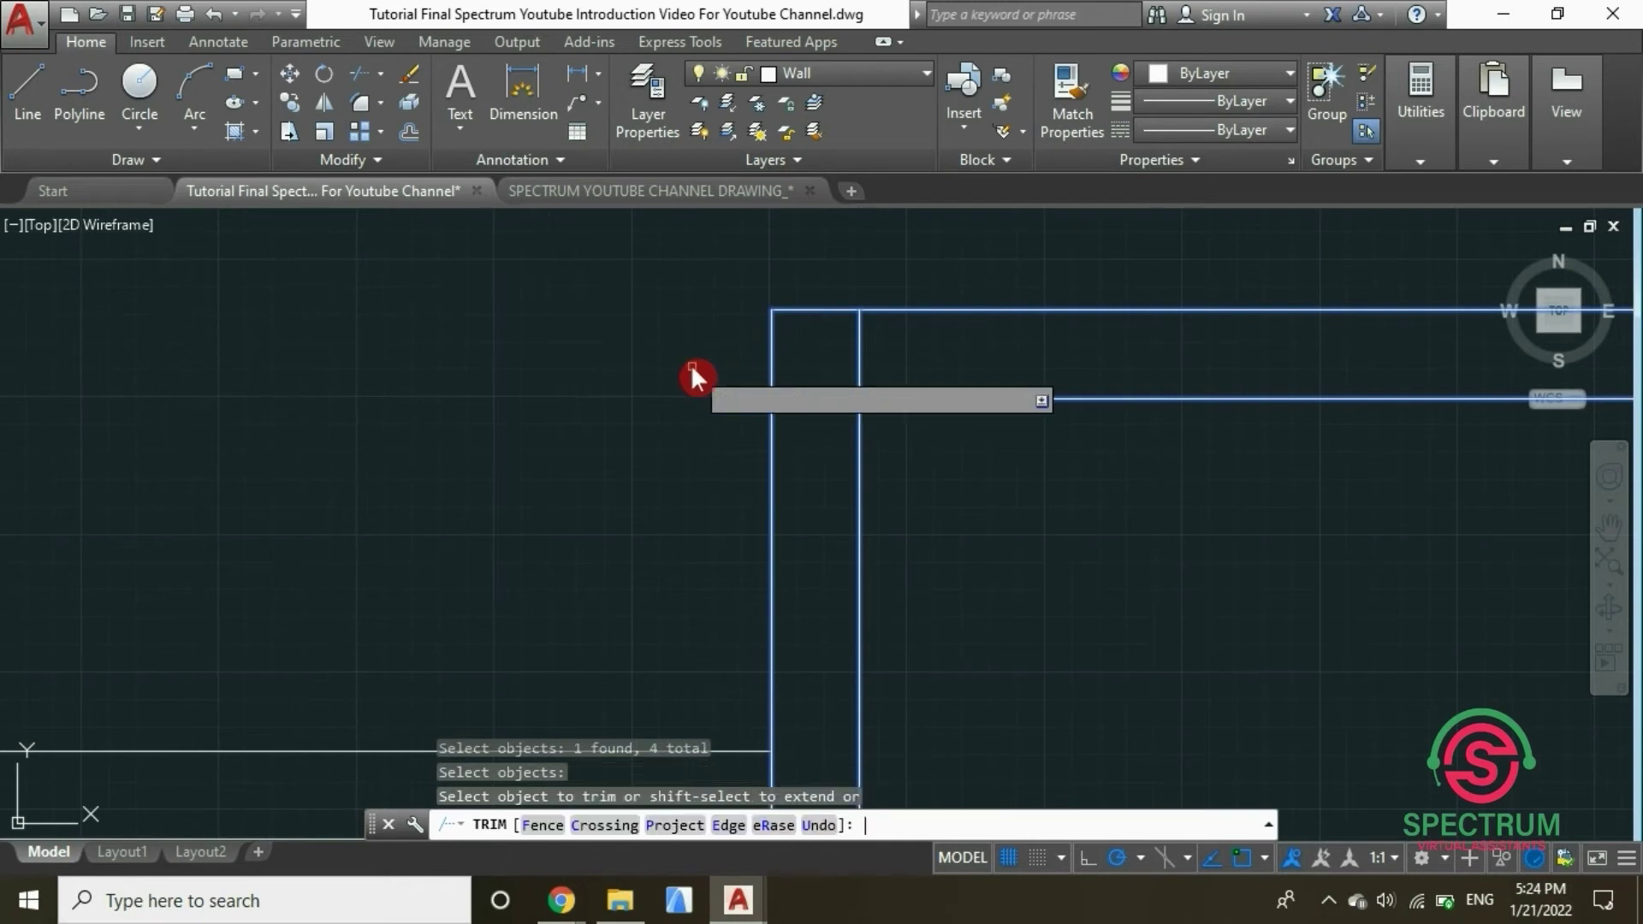
pyautogui.click(814, 398)
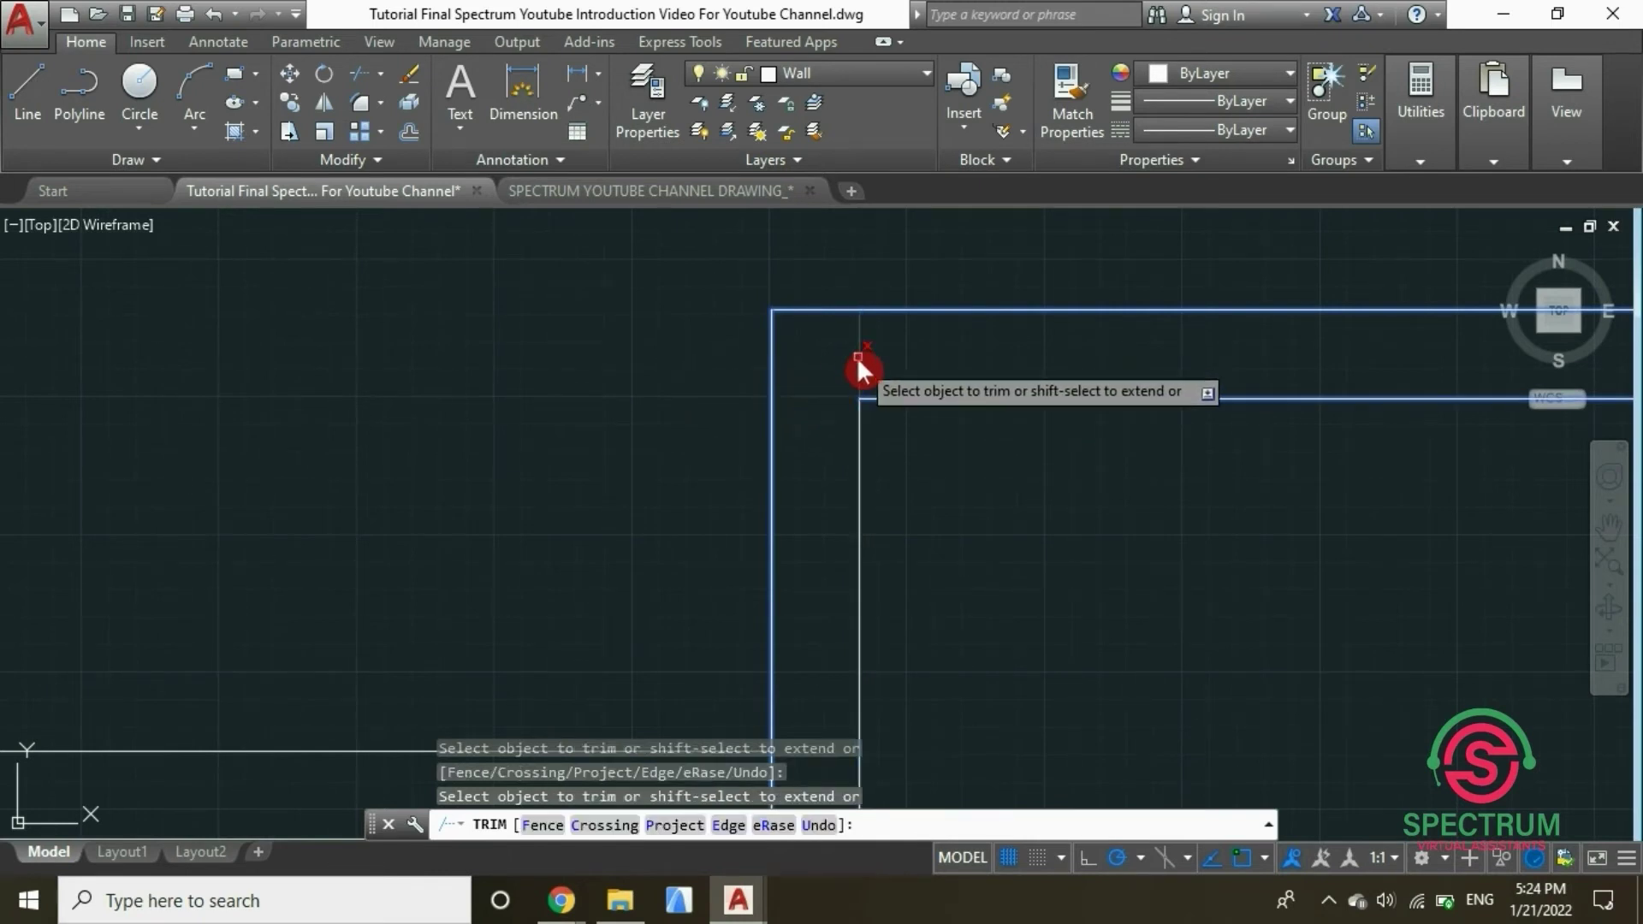
pyautogui.scroll(-4, 575, 308)
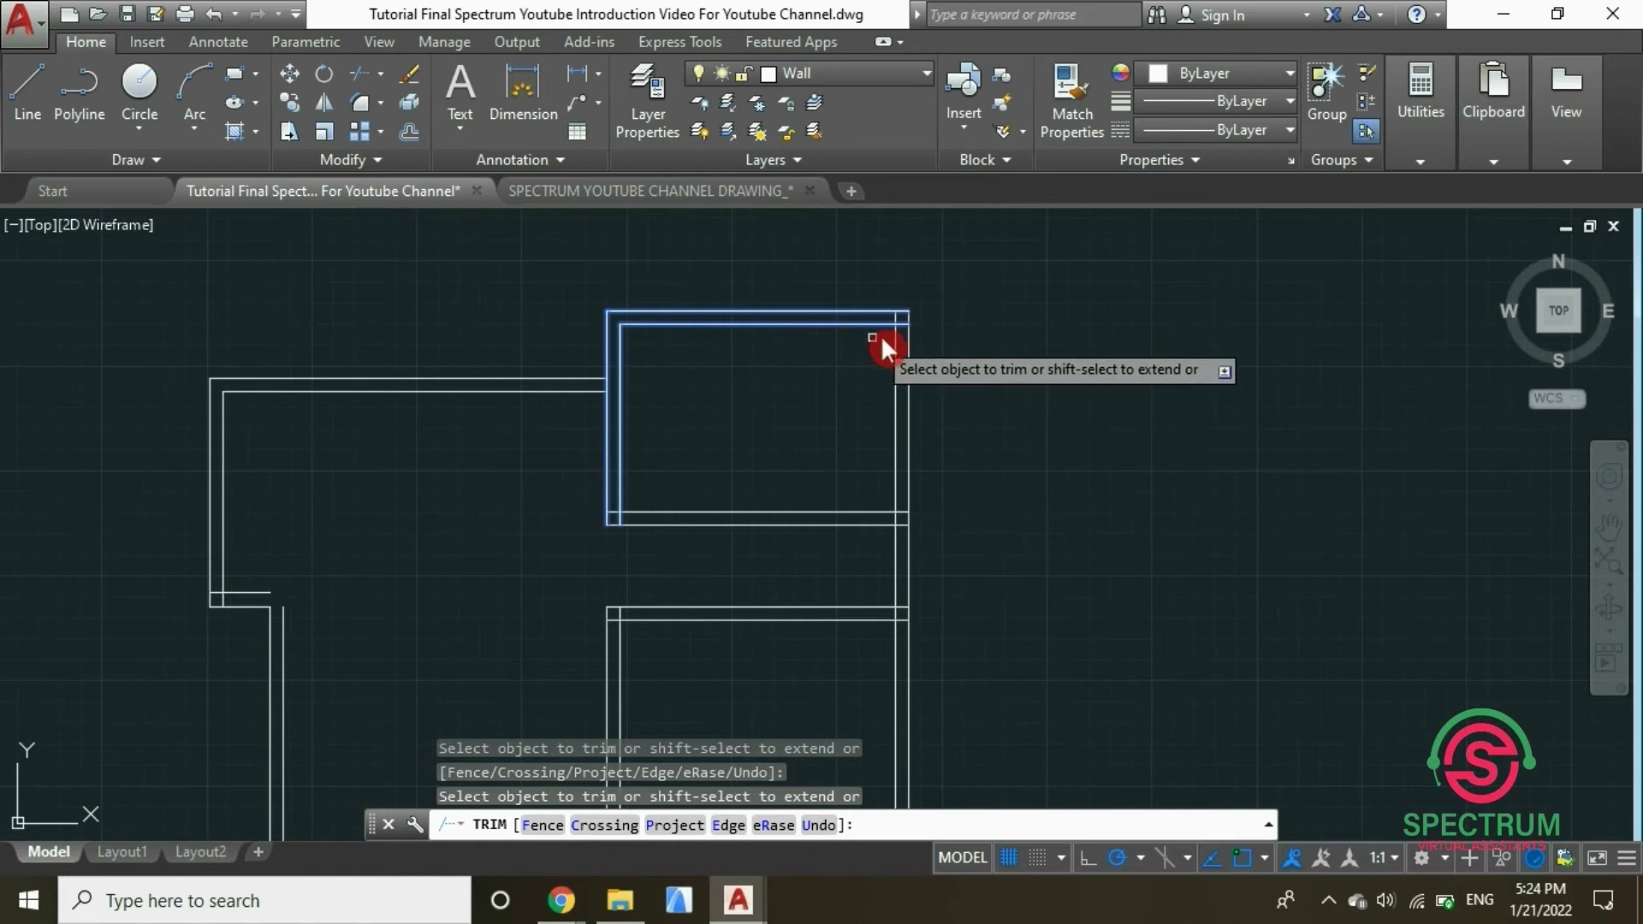
pyautogui.press('Escape')
# Trim the overlapping ends of the two inner wall lines at the upper-right room's top-right corner, using both lines as cutting edges
pyautogui.scroll(4, 906, 310)
pyautogui.scroll(2, 905, 309)
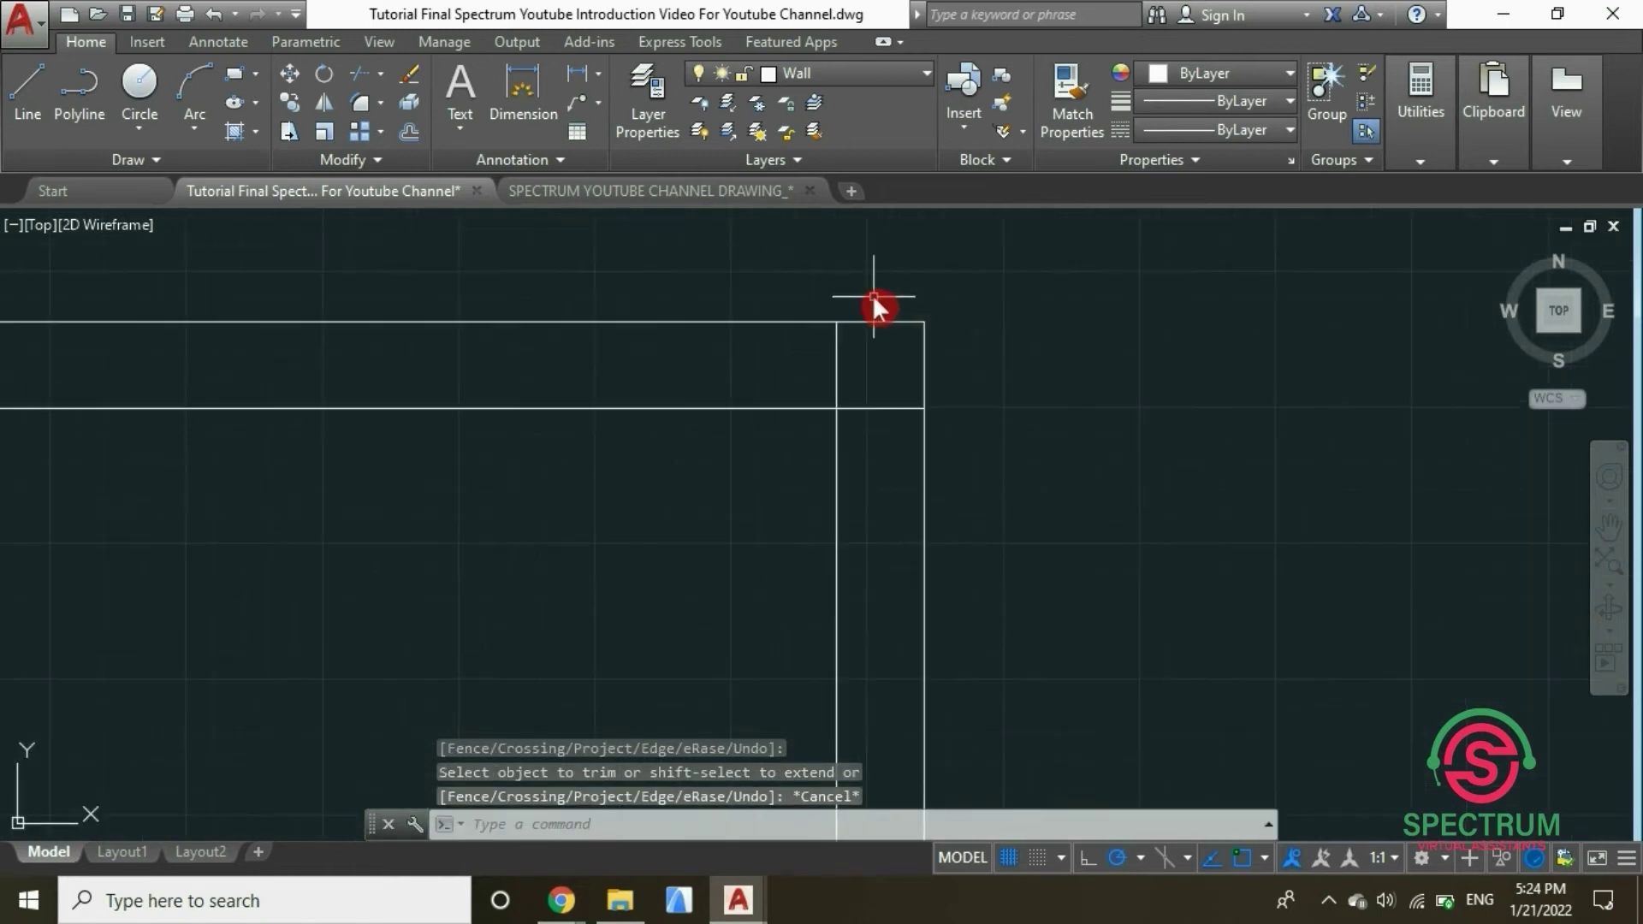
pyautogui.click(380, 72)
pyautogui.click(394, 113)
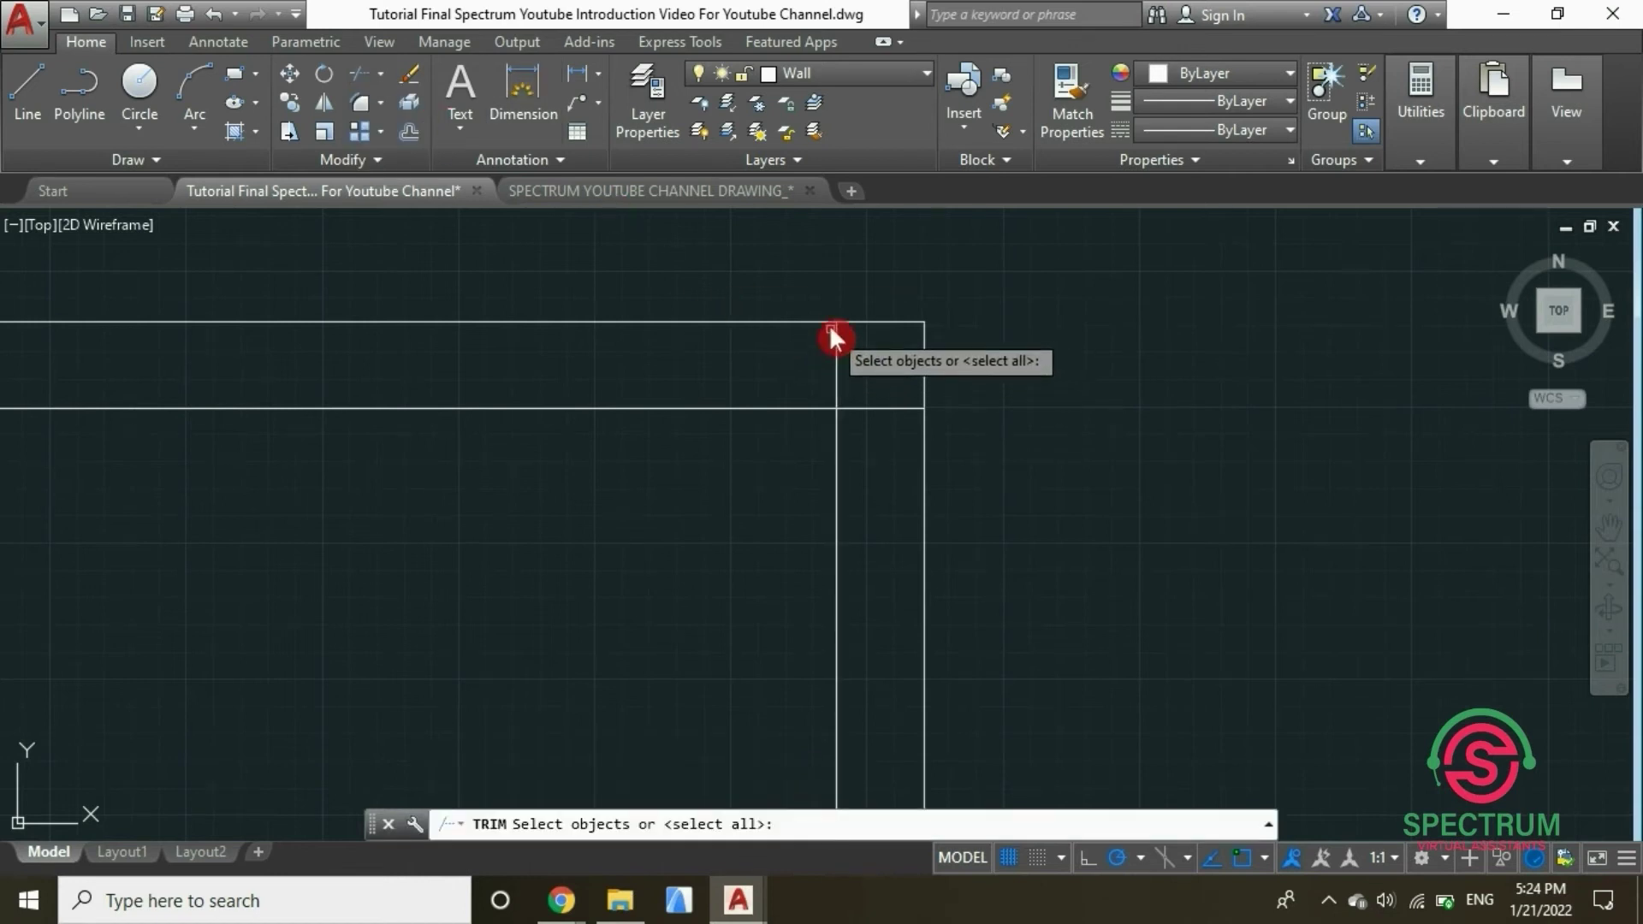
pyautogui.click(836, 342)
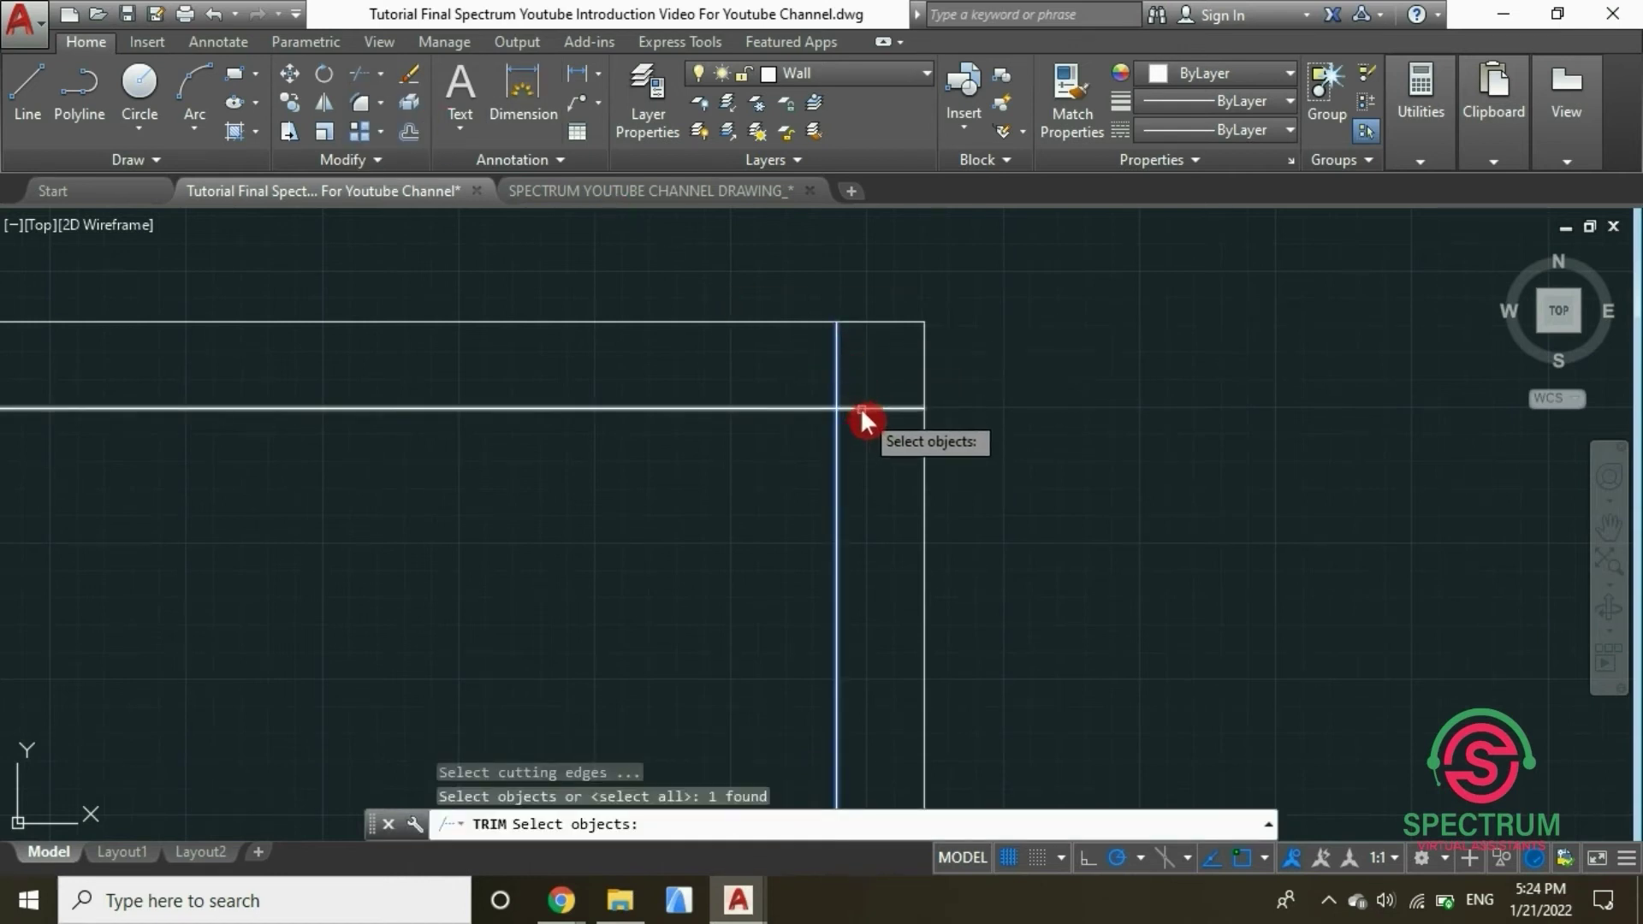
pyautogui.click(860, 408)
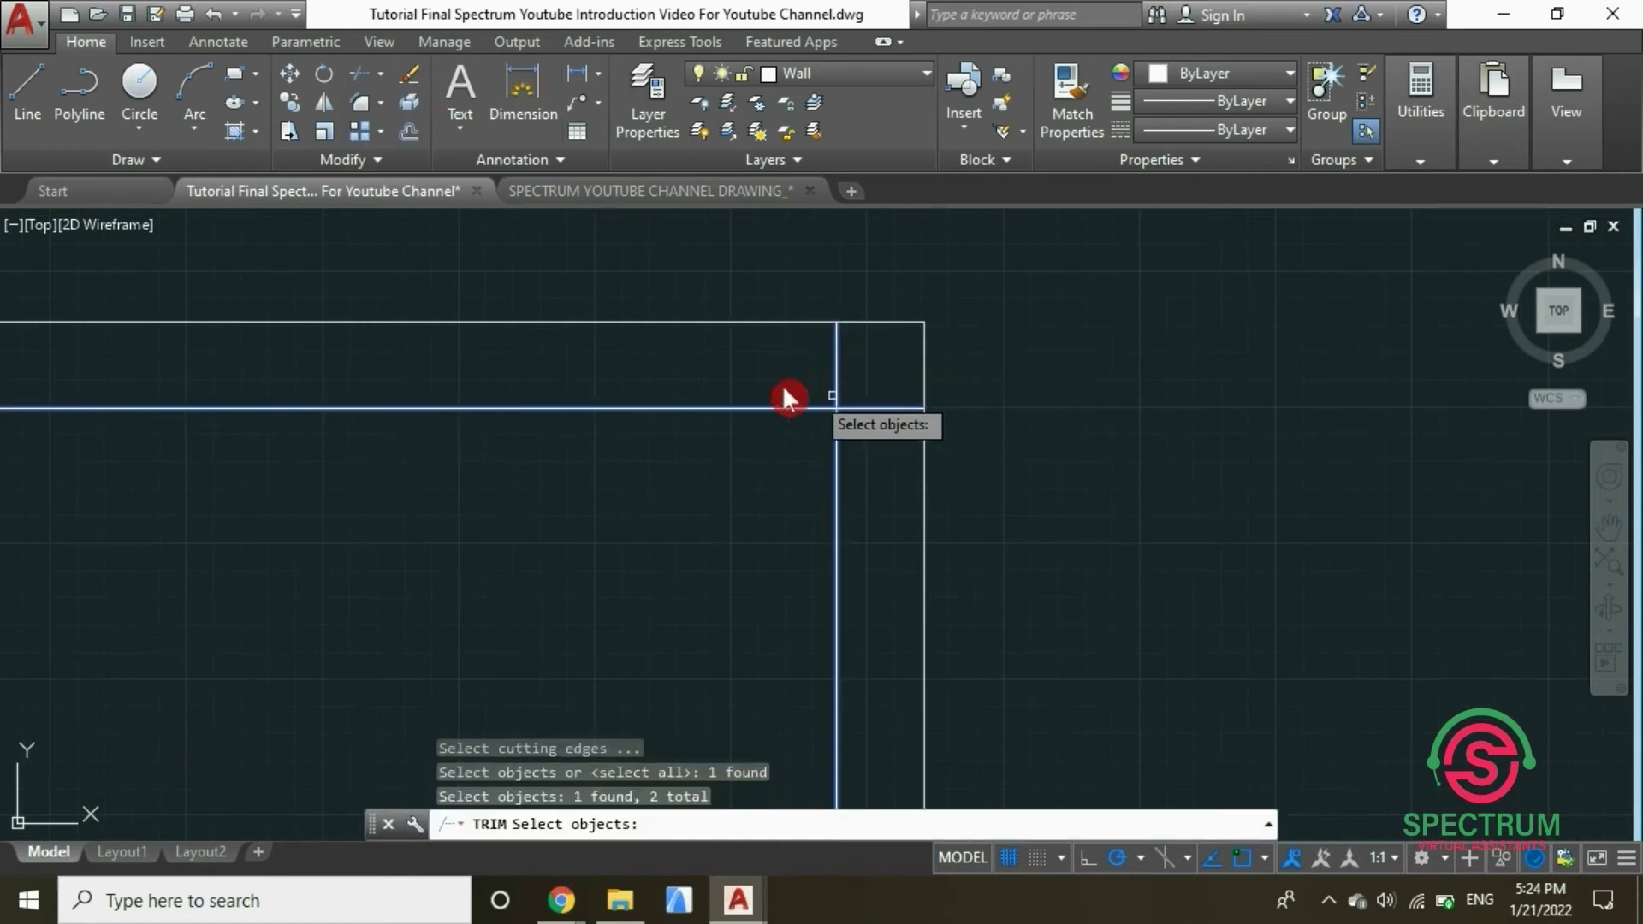
pyautogui.press('Return')
pyautogui.click(876, 407)
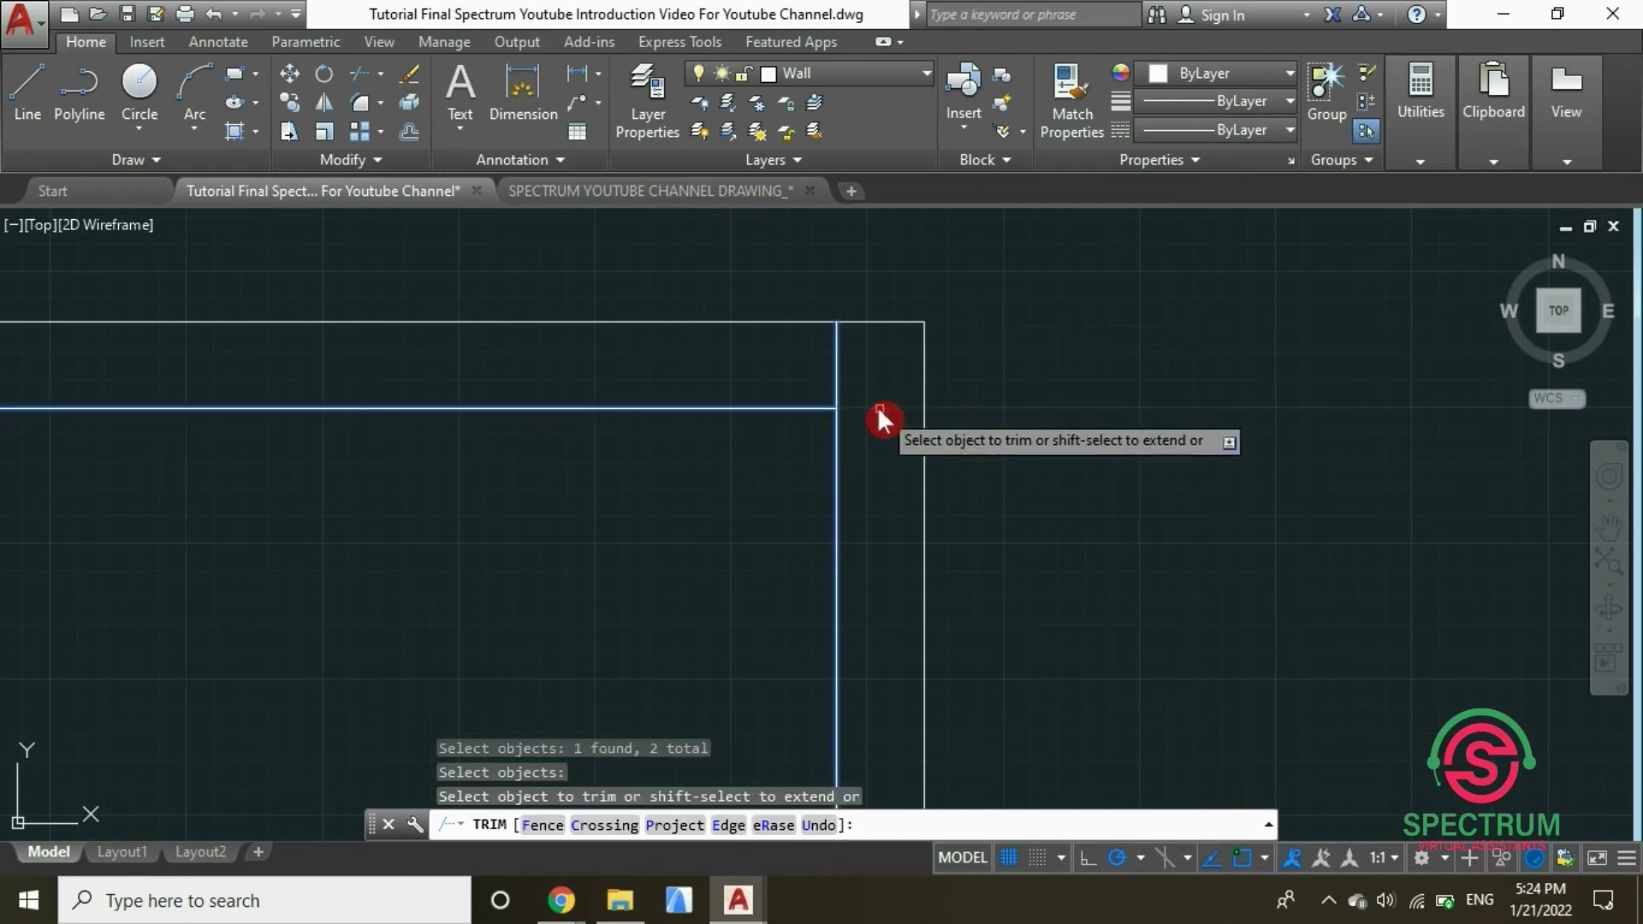
pyautogui.scroll(-10, 809, 368)
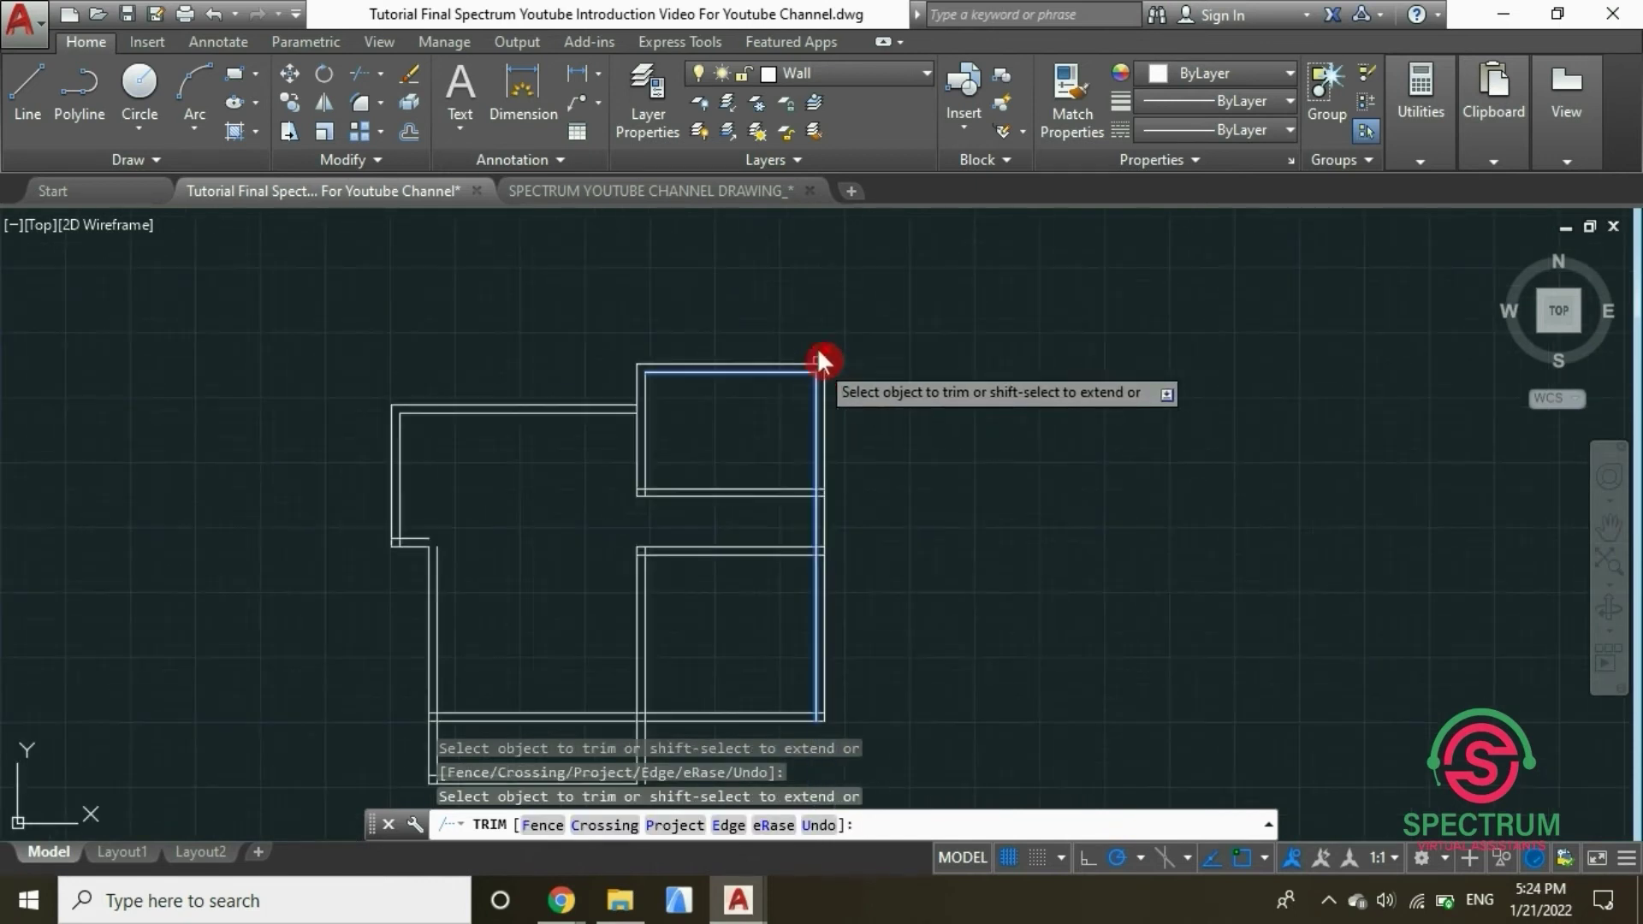
pyautogui.scroll(5, 392, 552)
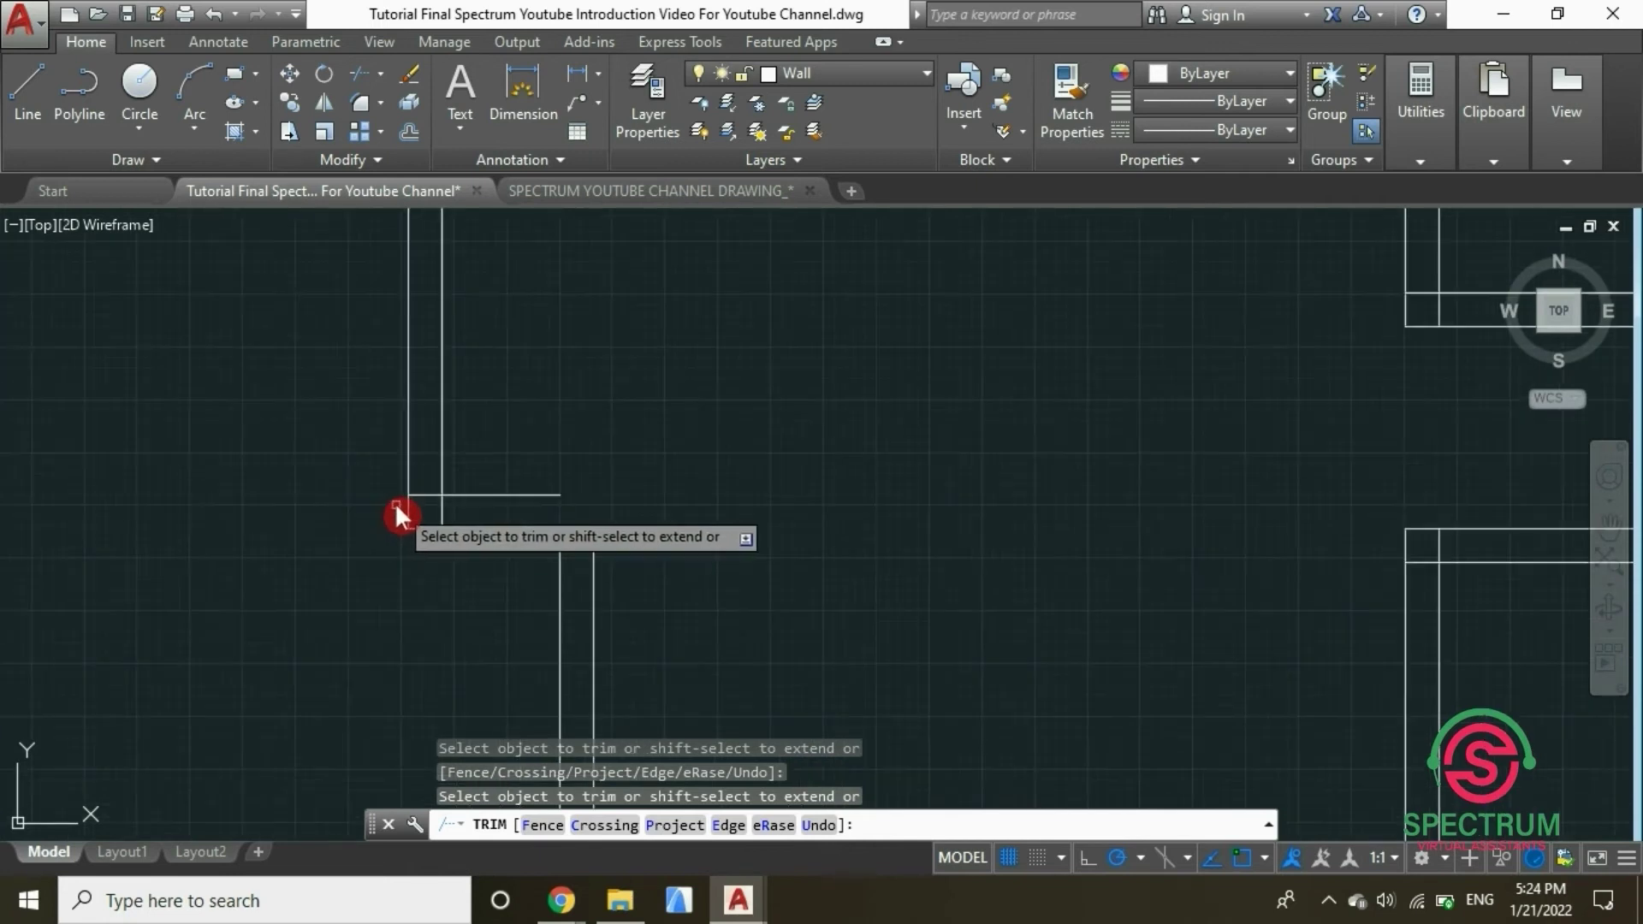
pyautogui.press('Escape')
# Trim the overlapping ends of the two inner wall lines at the upper-left room's bottom-left corner, using both lines as cutting edges
pyautogui.scroll(2, 411, 511)
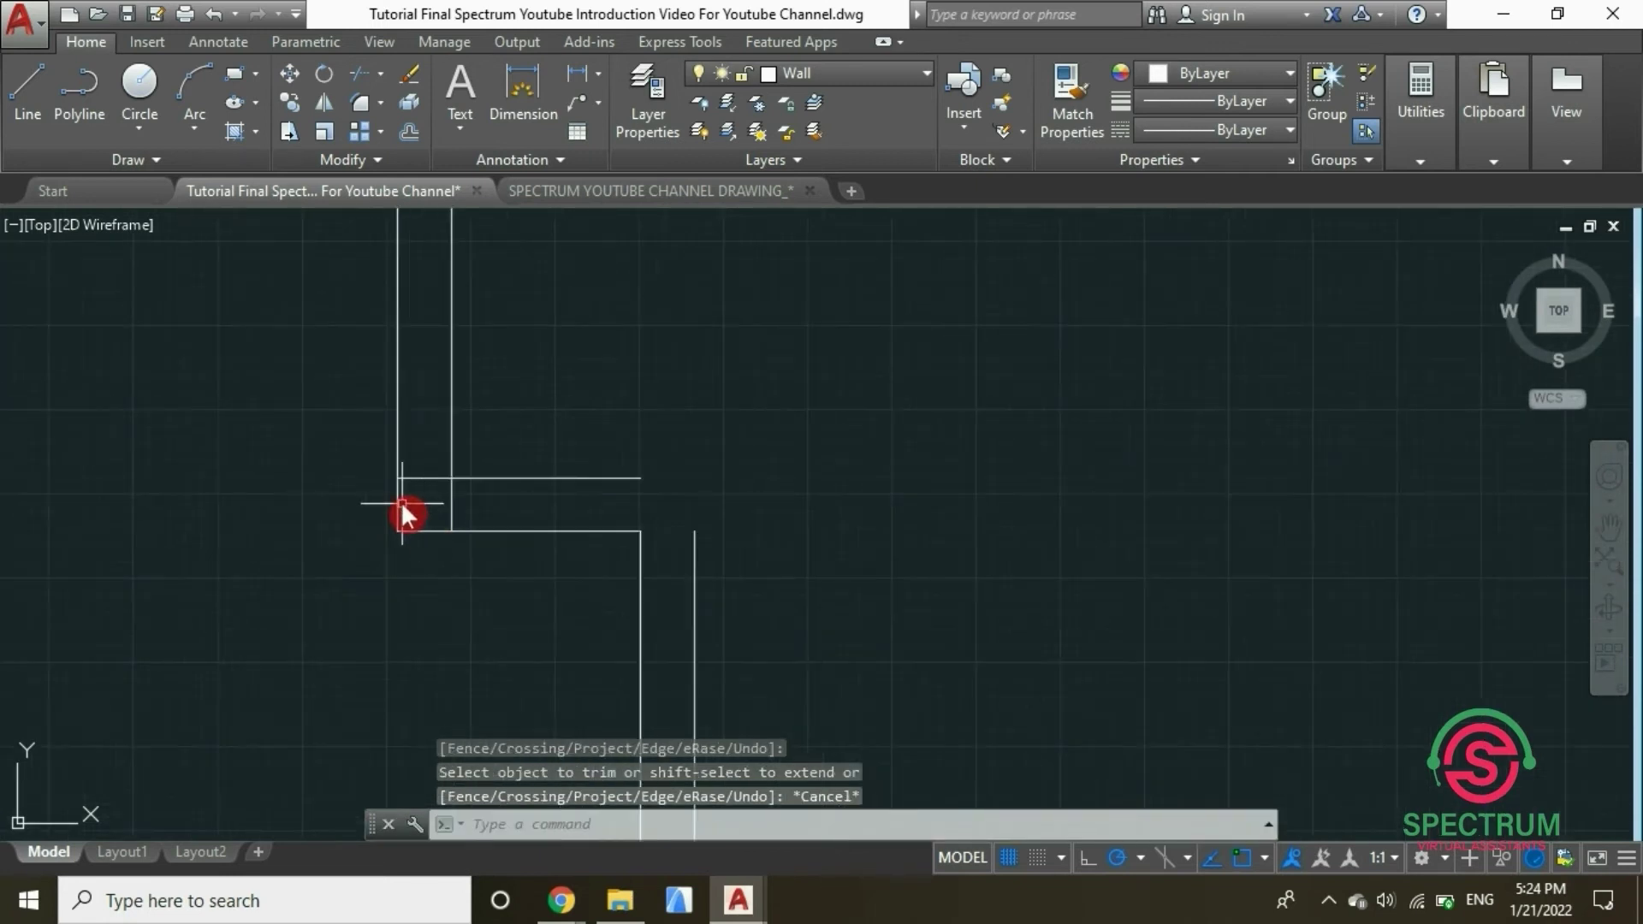
pyautogui.click(364, 74)
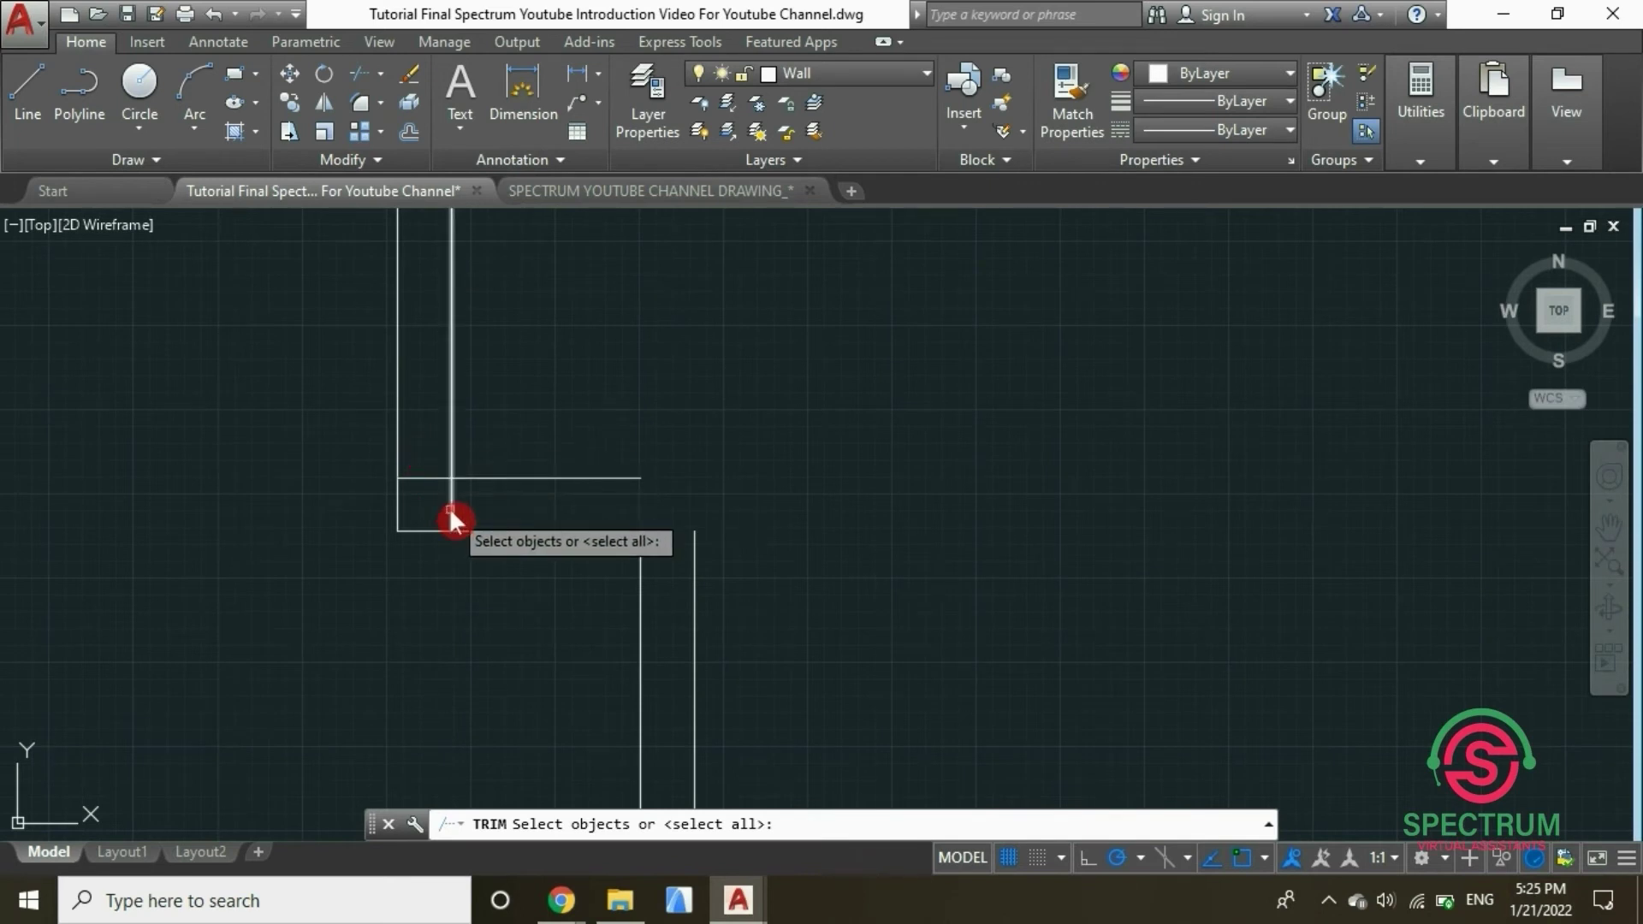
pyautogui.click(449, 506)
pyautogui.click(426, 480)
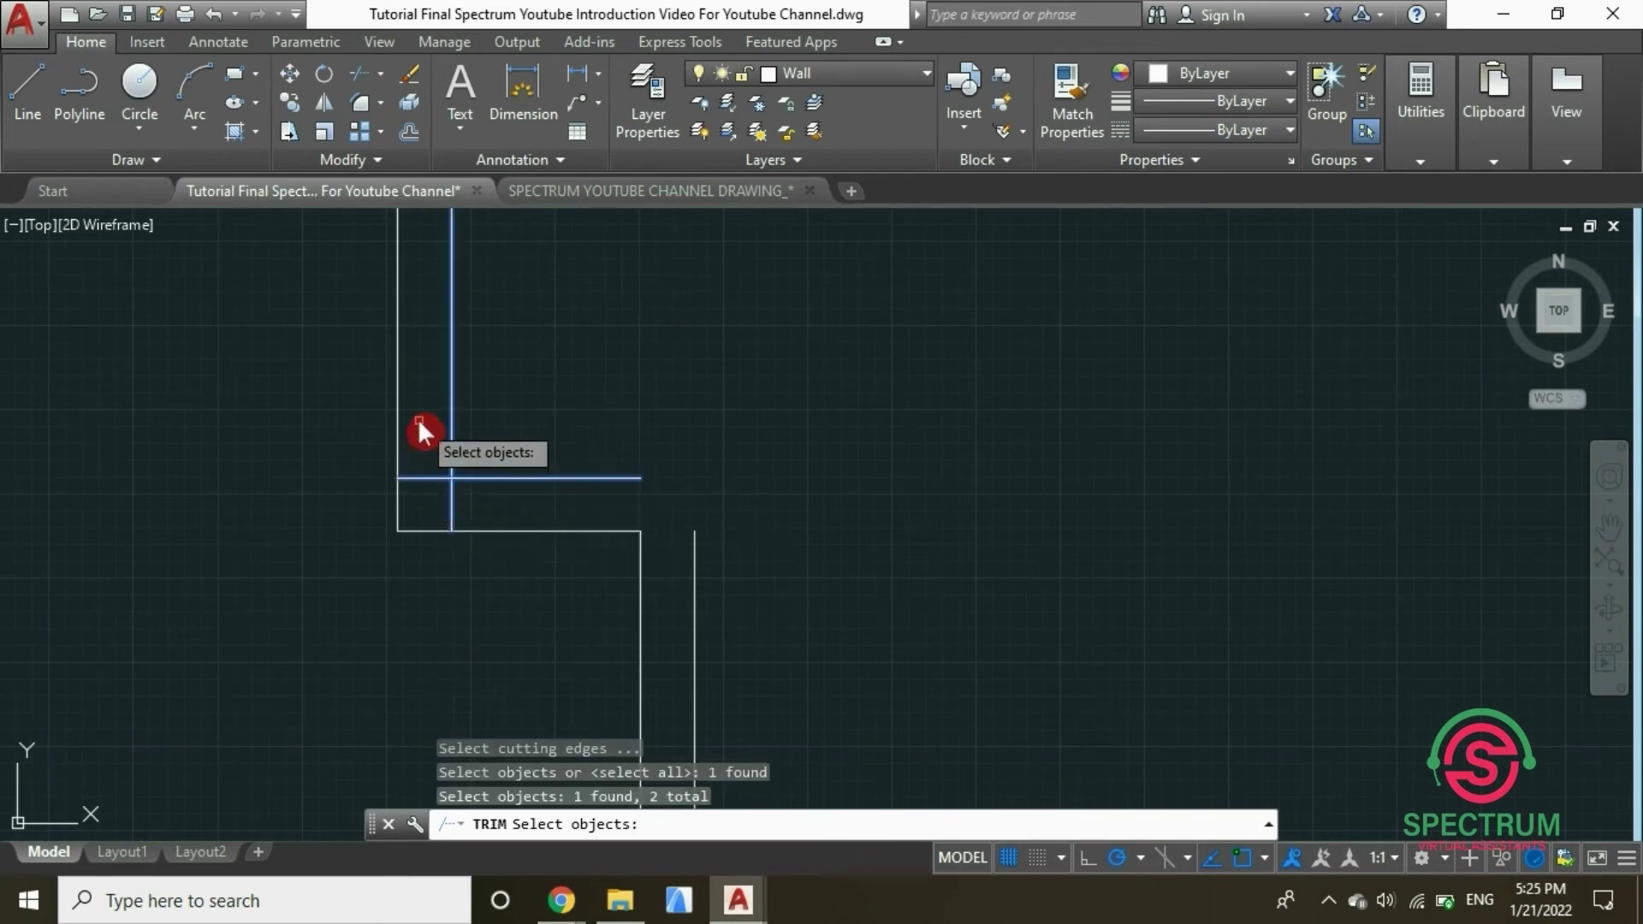
pyautogui.press('Return')
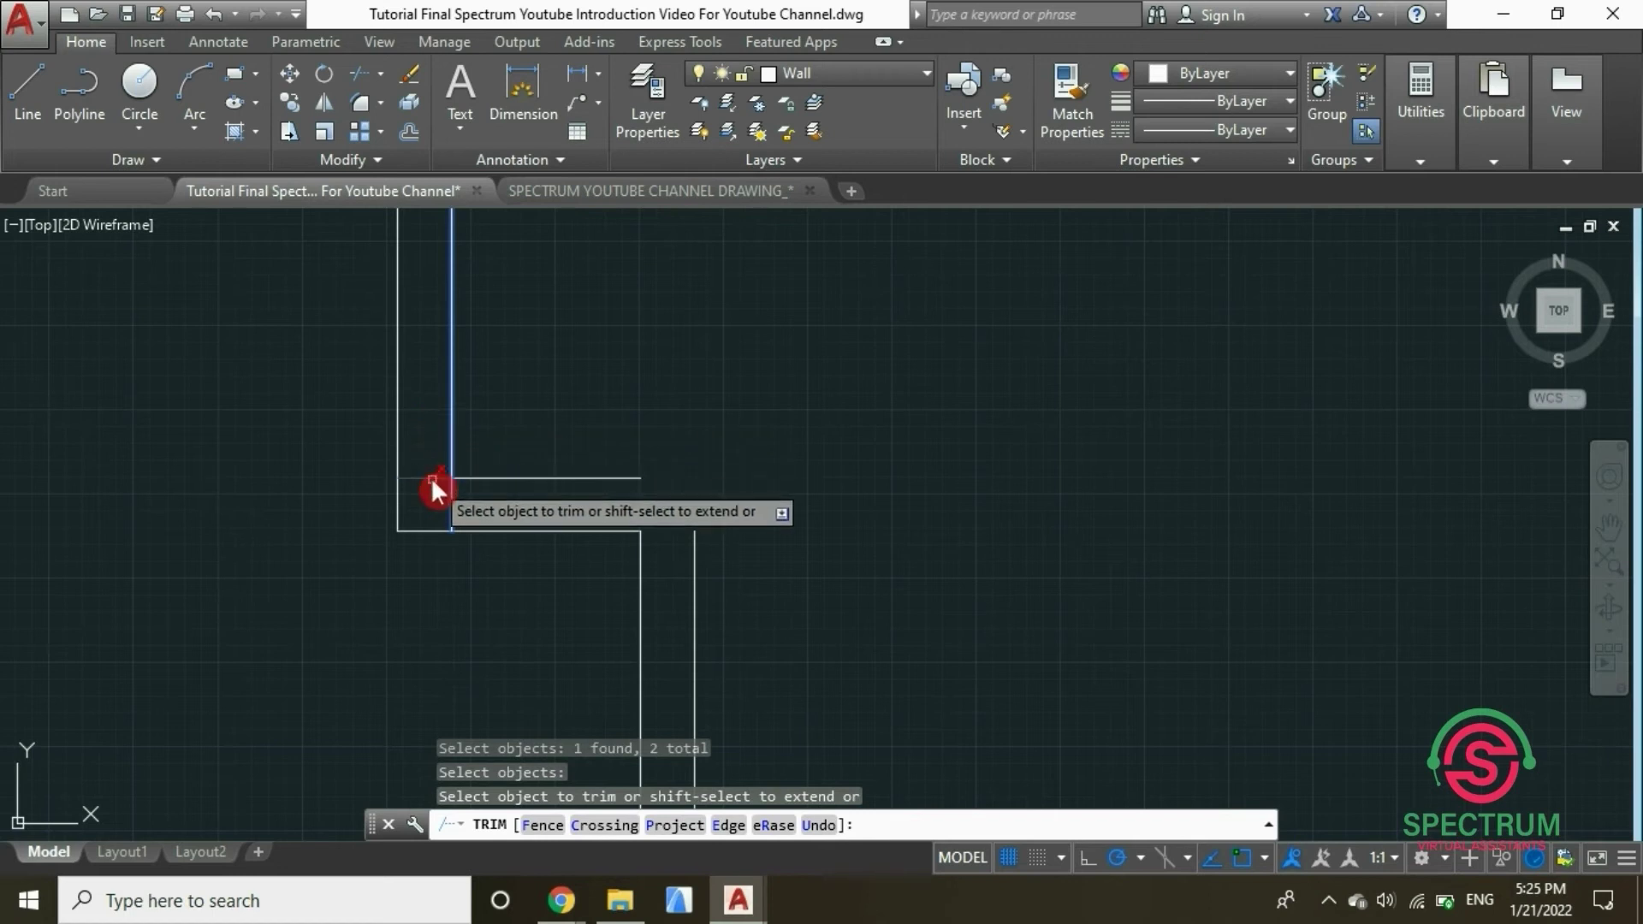
pyautogui.click(430, 479)
pyautogui.click(448, 505)
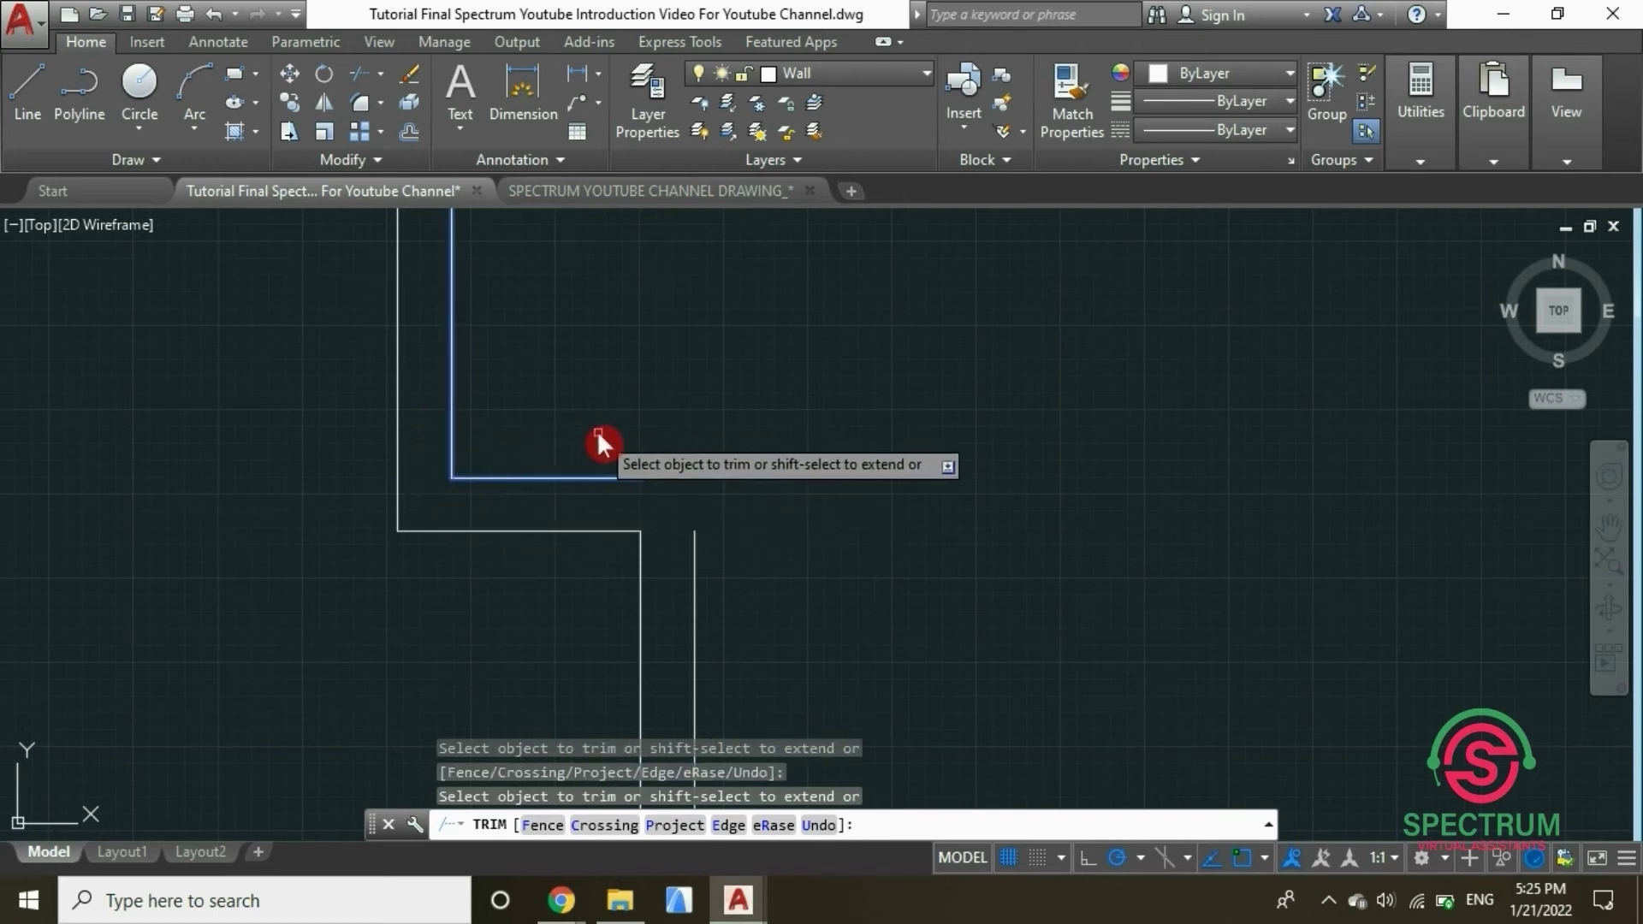
pyautogui.press('Escape')
# With Ortho on, stretch the free end of the upper-left room's short inner bottom wall line horizontally past the lower left wall's inner line
pyautogui.click(636, 479)
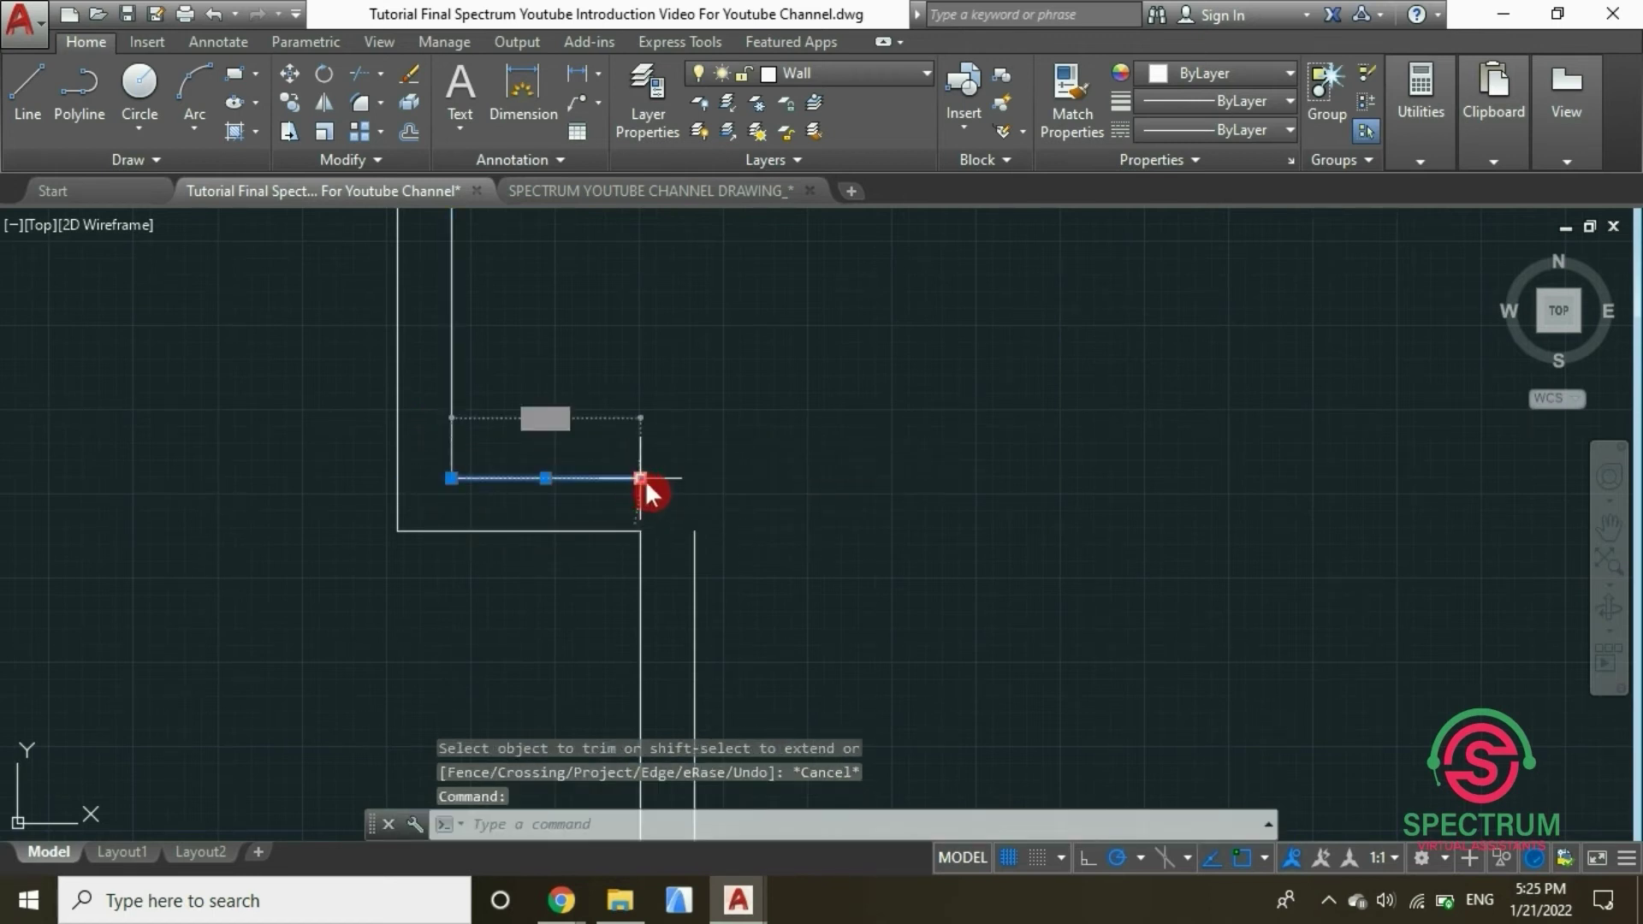
pyautogui.click(640, 479)
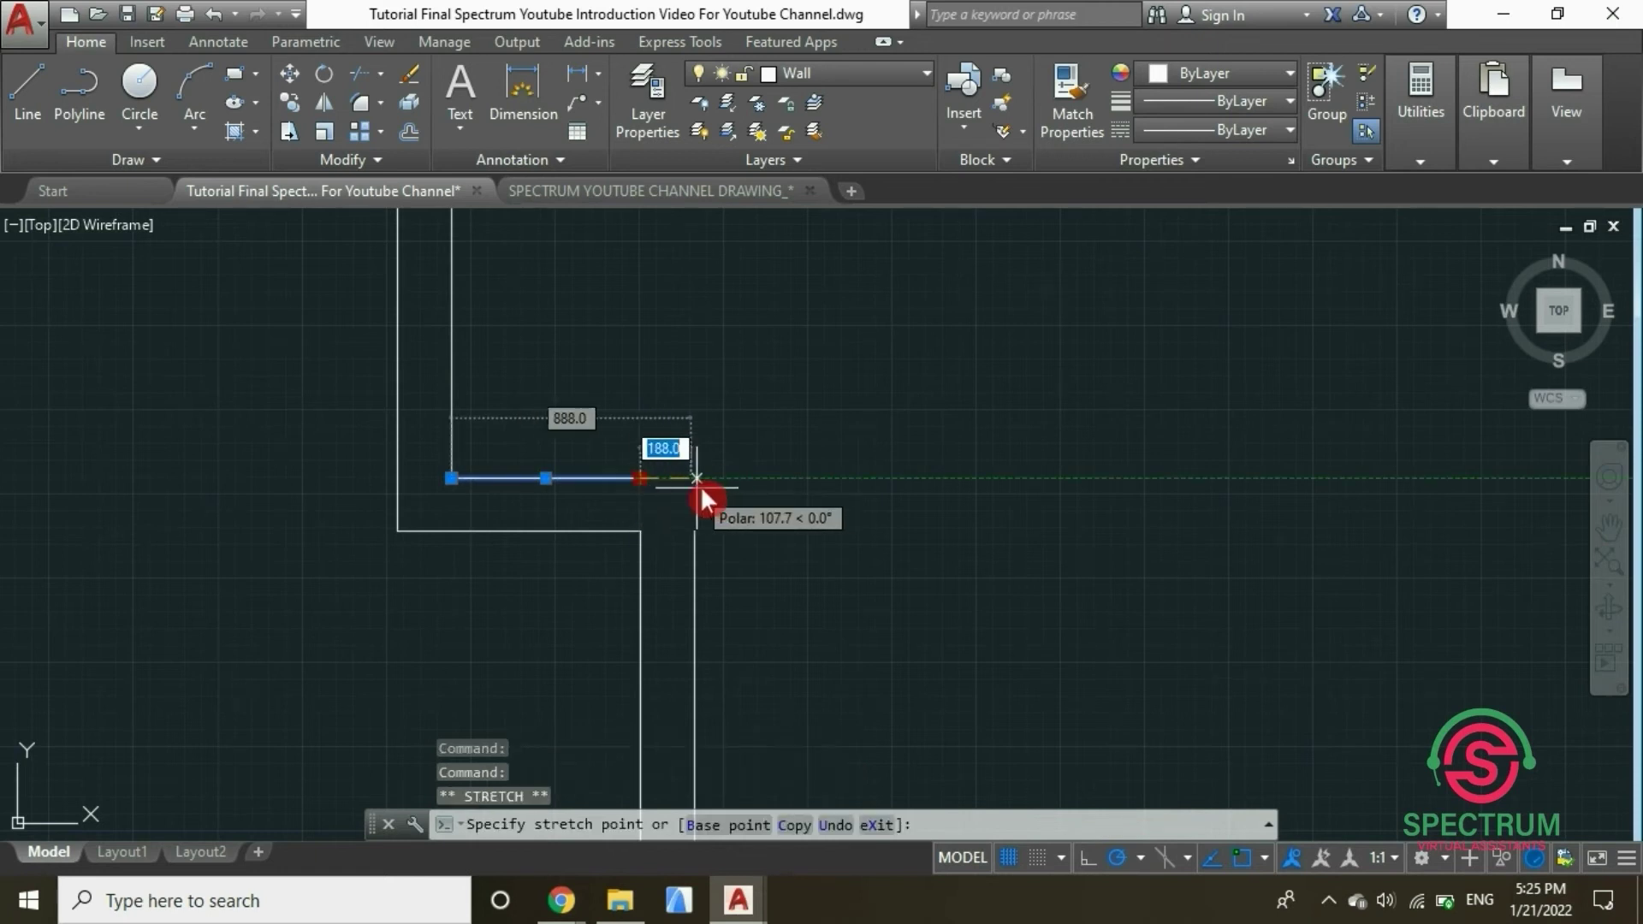
pyautogui.press('F8')
pyautogui.click(806, 479)
pyautogui.click(710, 414)
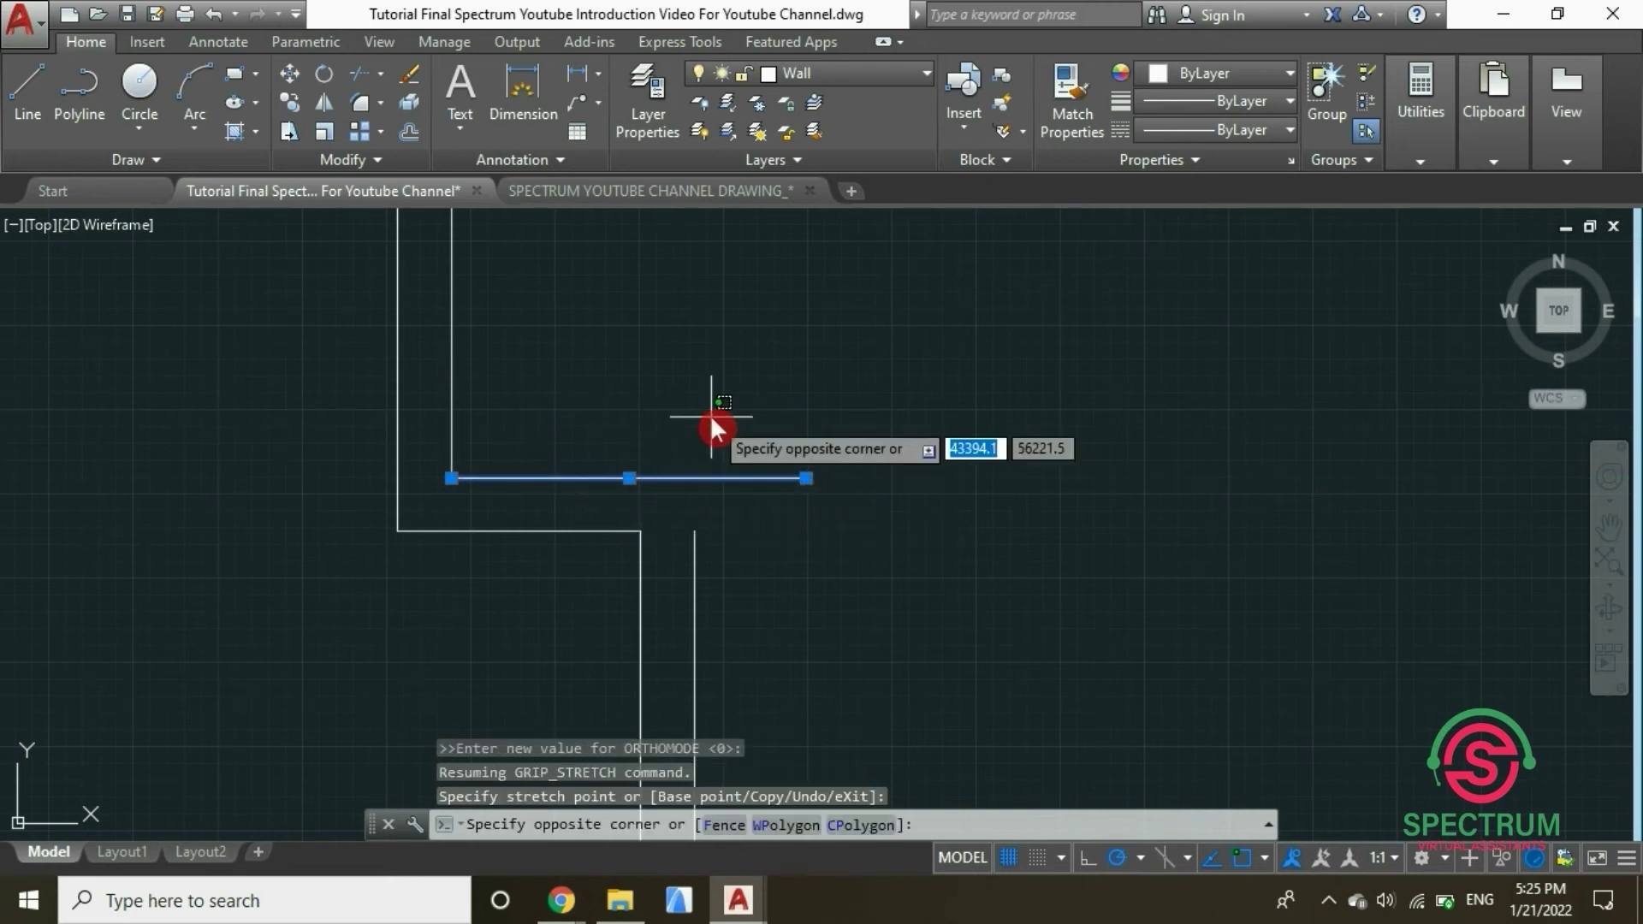
pyautogui.press('Escape')
pyautogui.press('Escape')
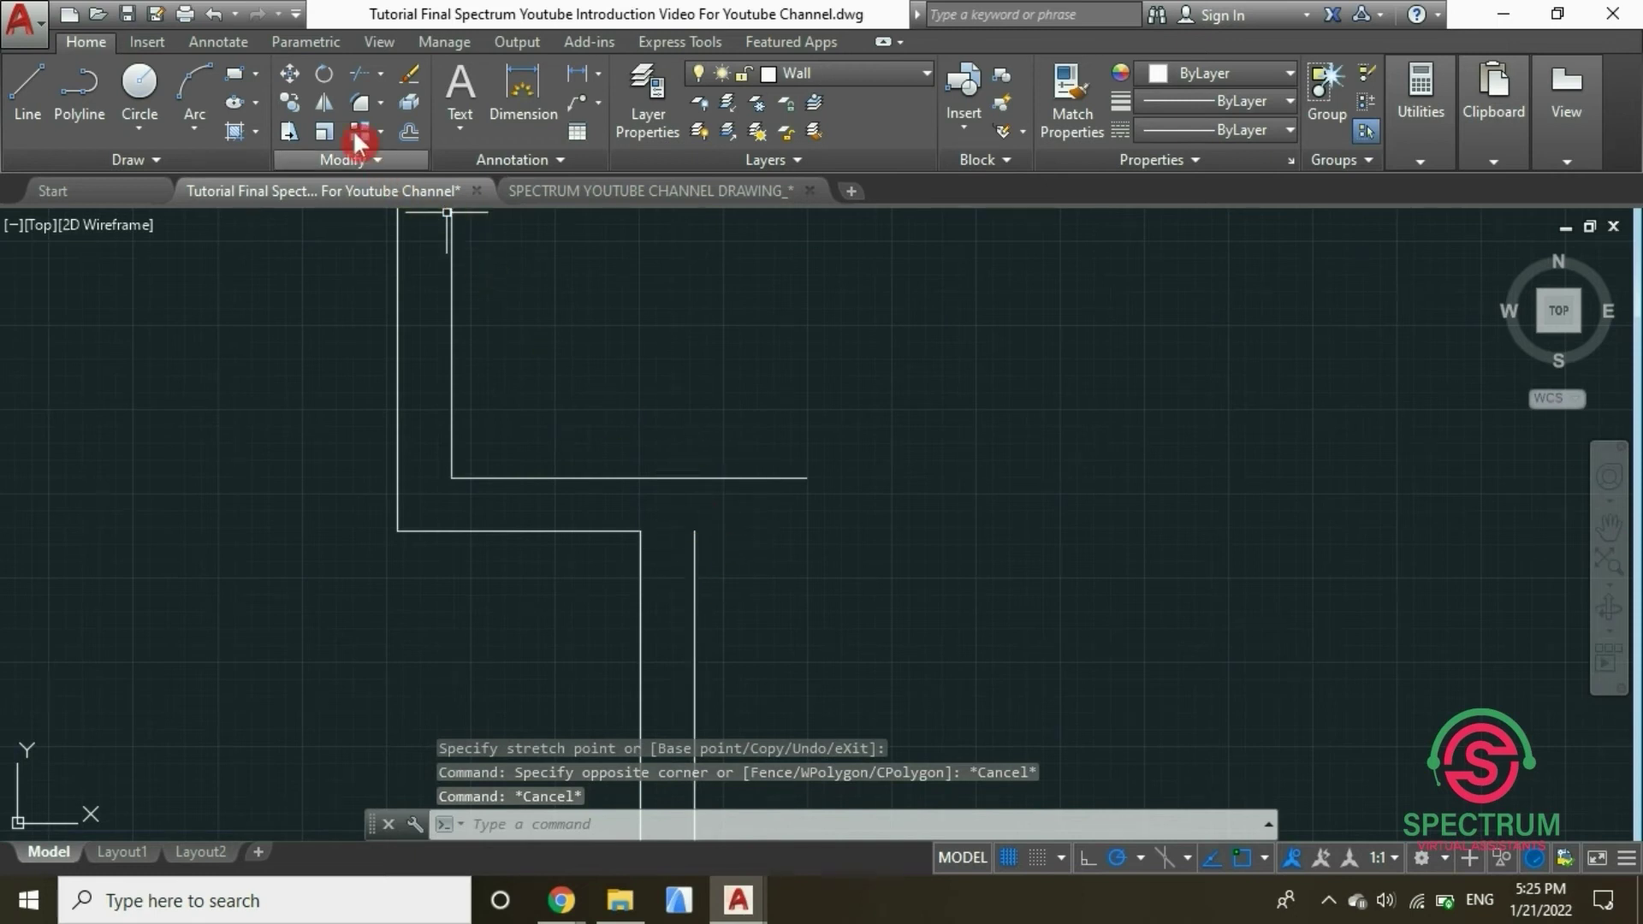
# Extend the lower left wall's inner vertical line up to the stretched horizontal wall line
pyautogui.click(382, 74)
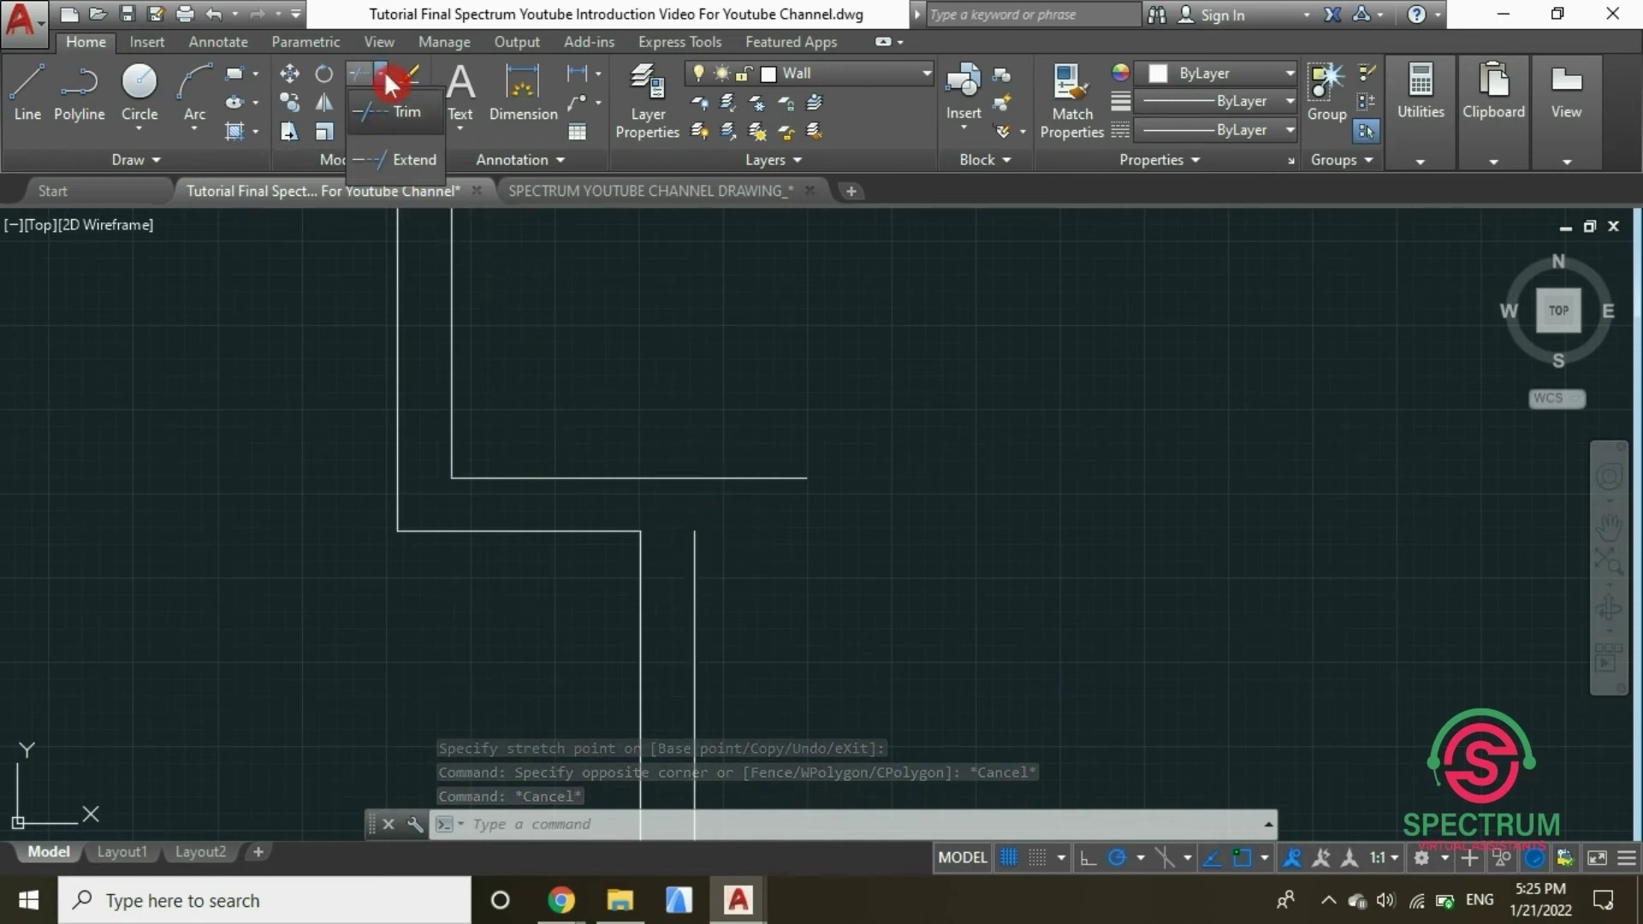
pyautogui.click(392, 159)
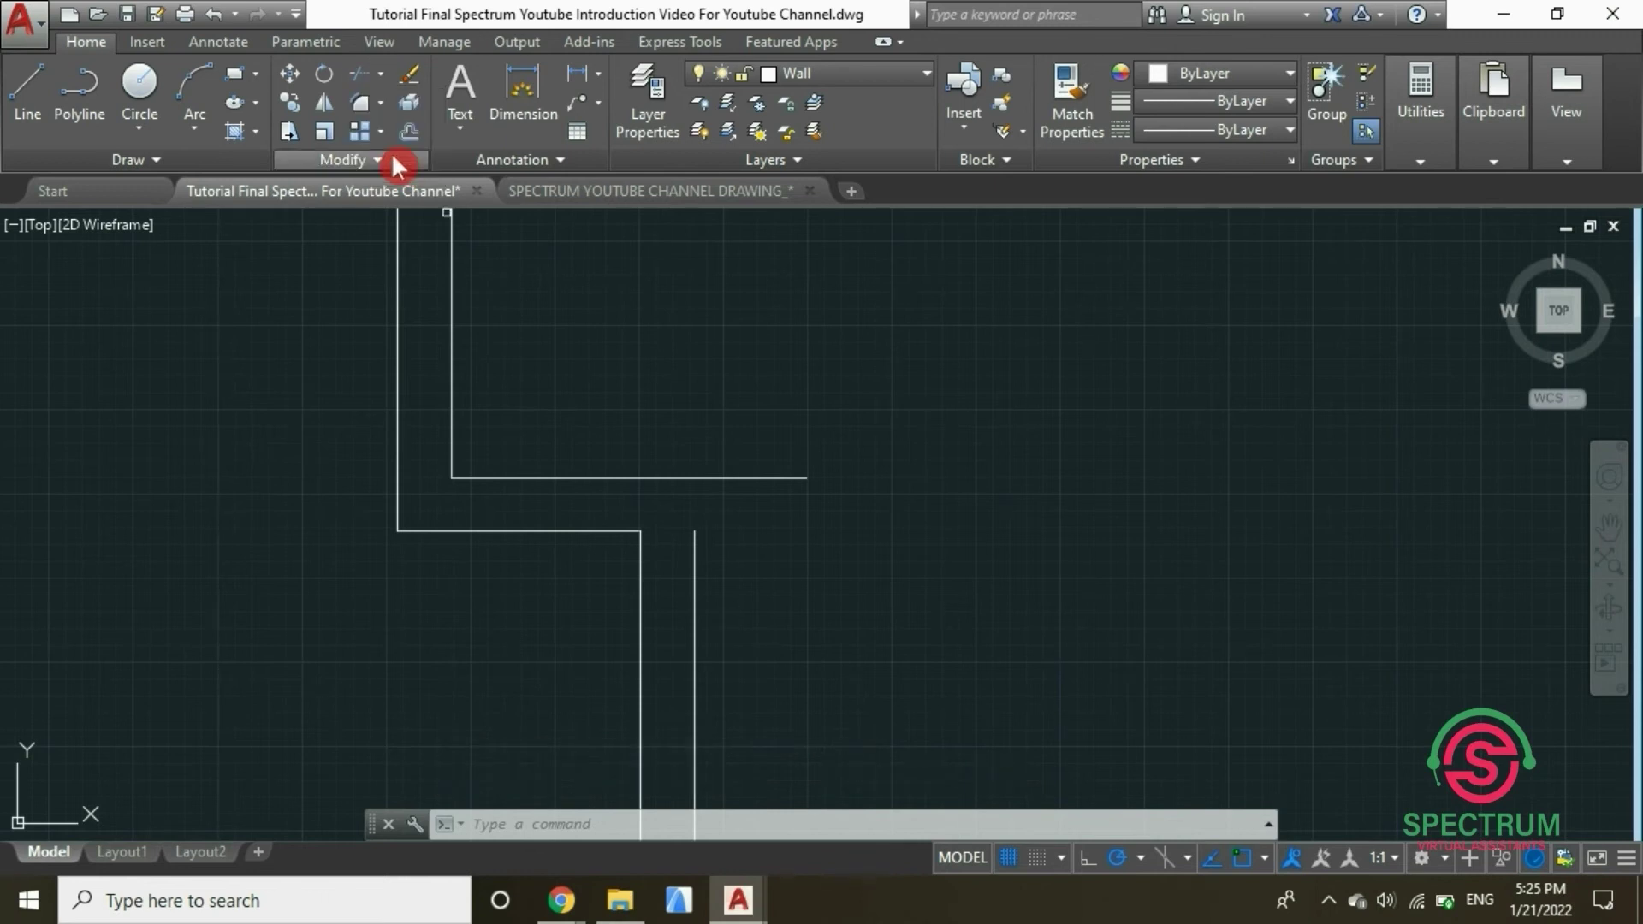
pyautogui.click(693, 544)
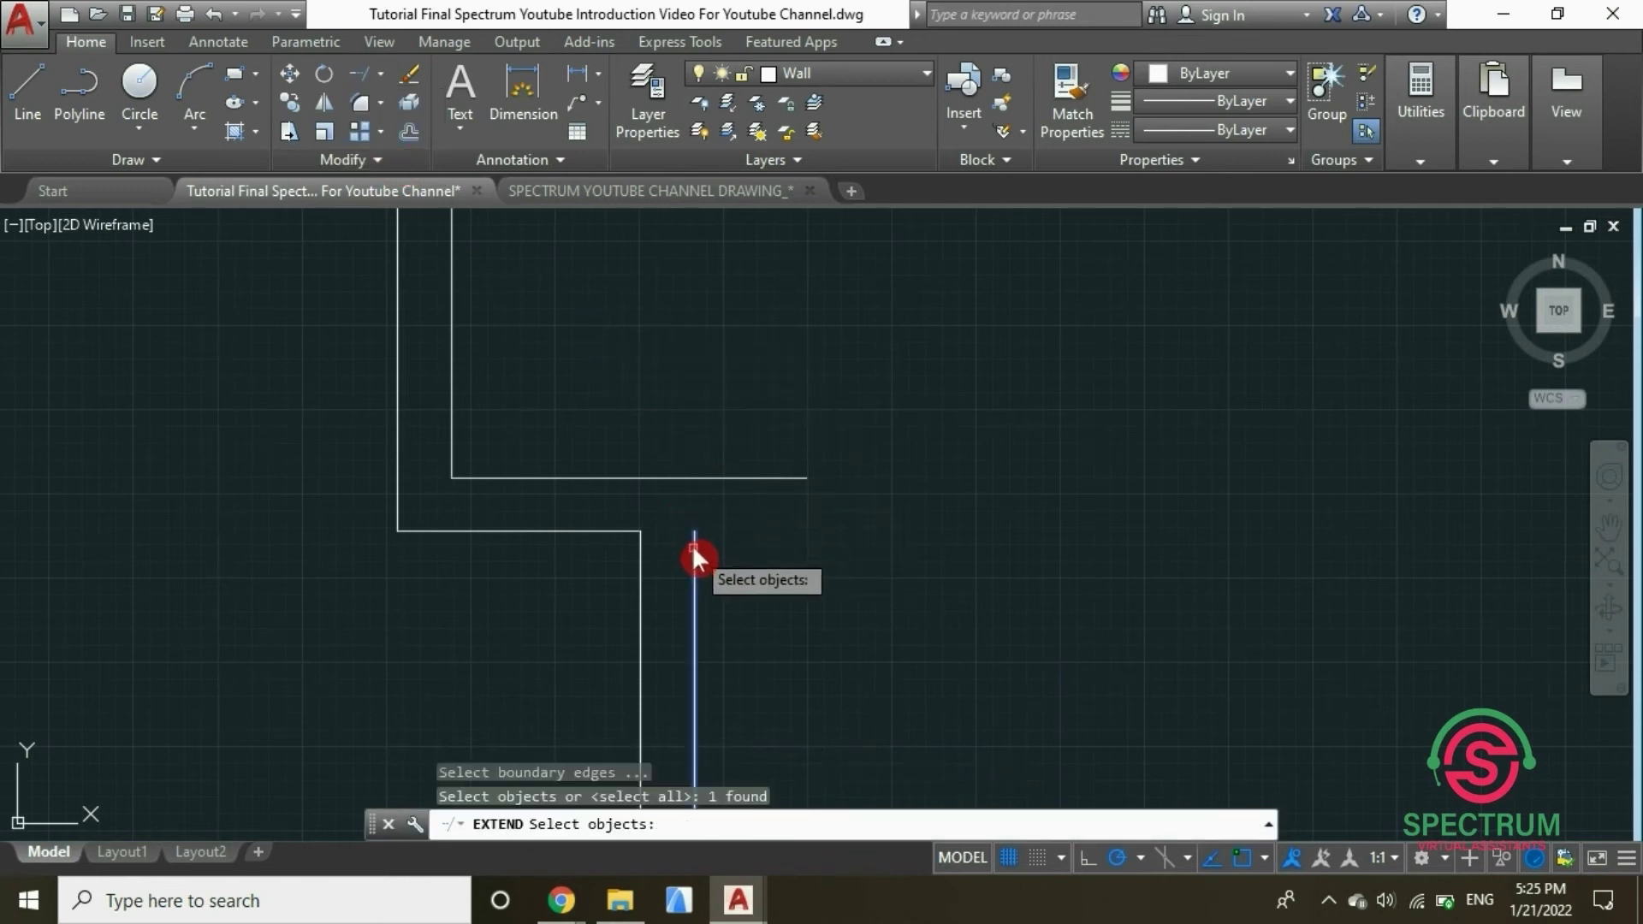
pyautogui.click(685, 477)
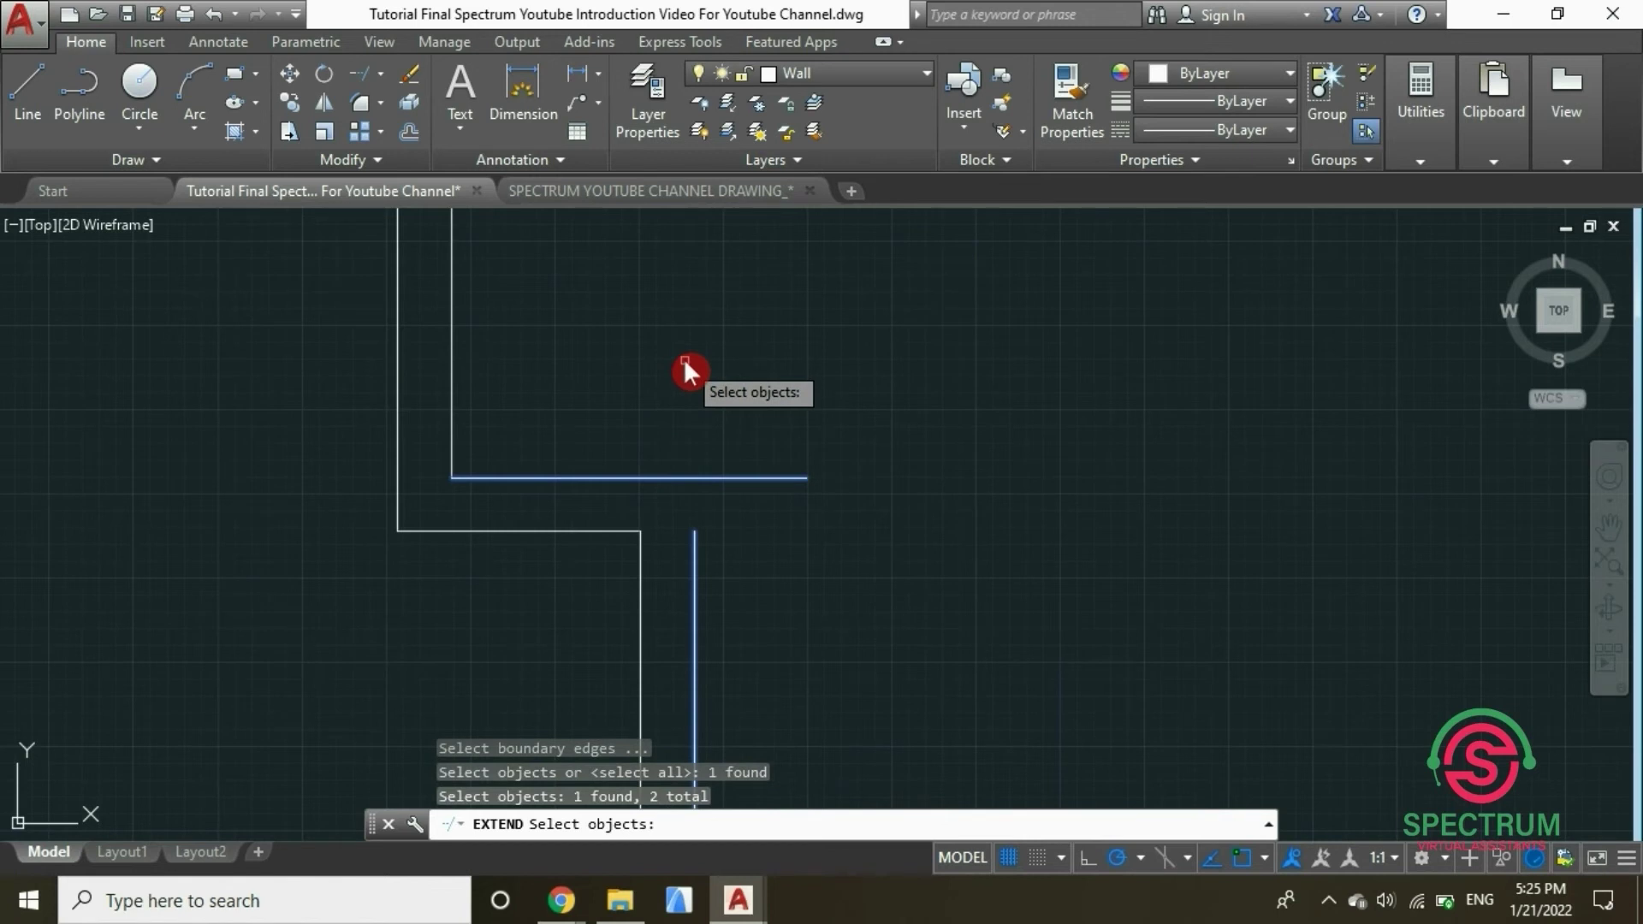
pyautogui.press('Return')
pyautogui.click(694, 536)
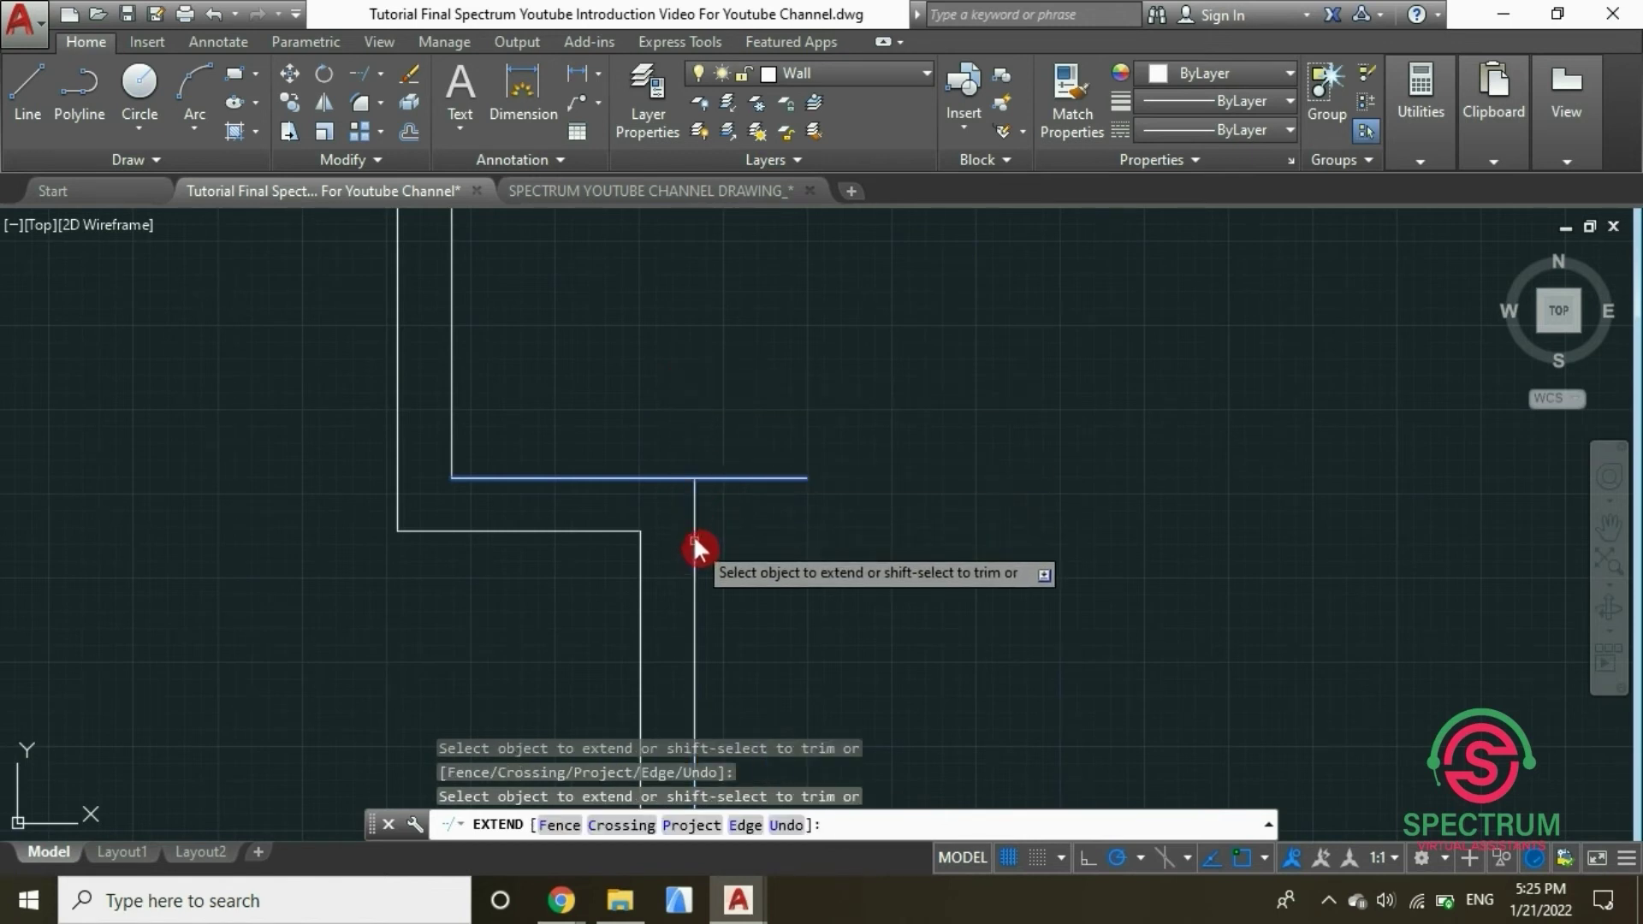
pyautogui.press('Escape')
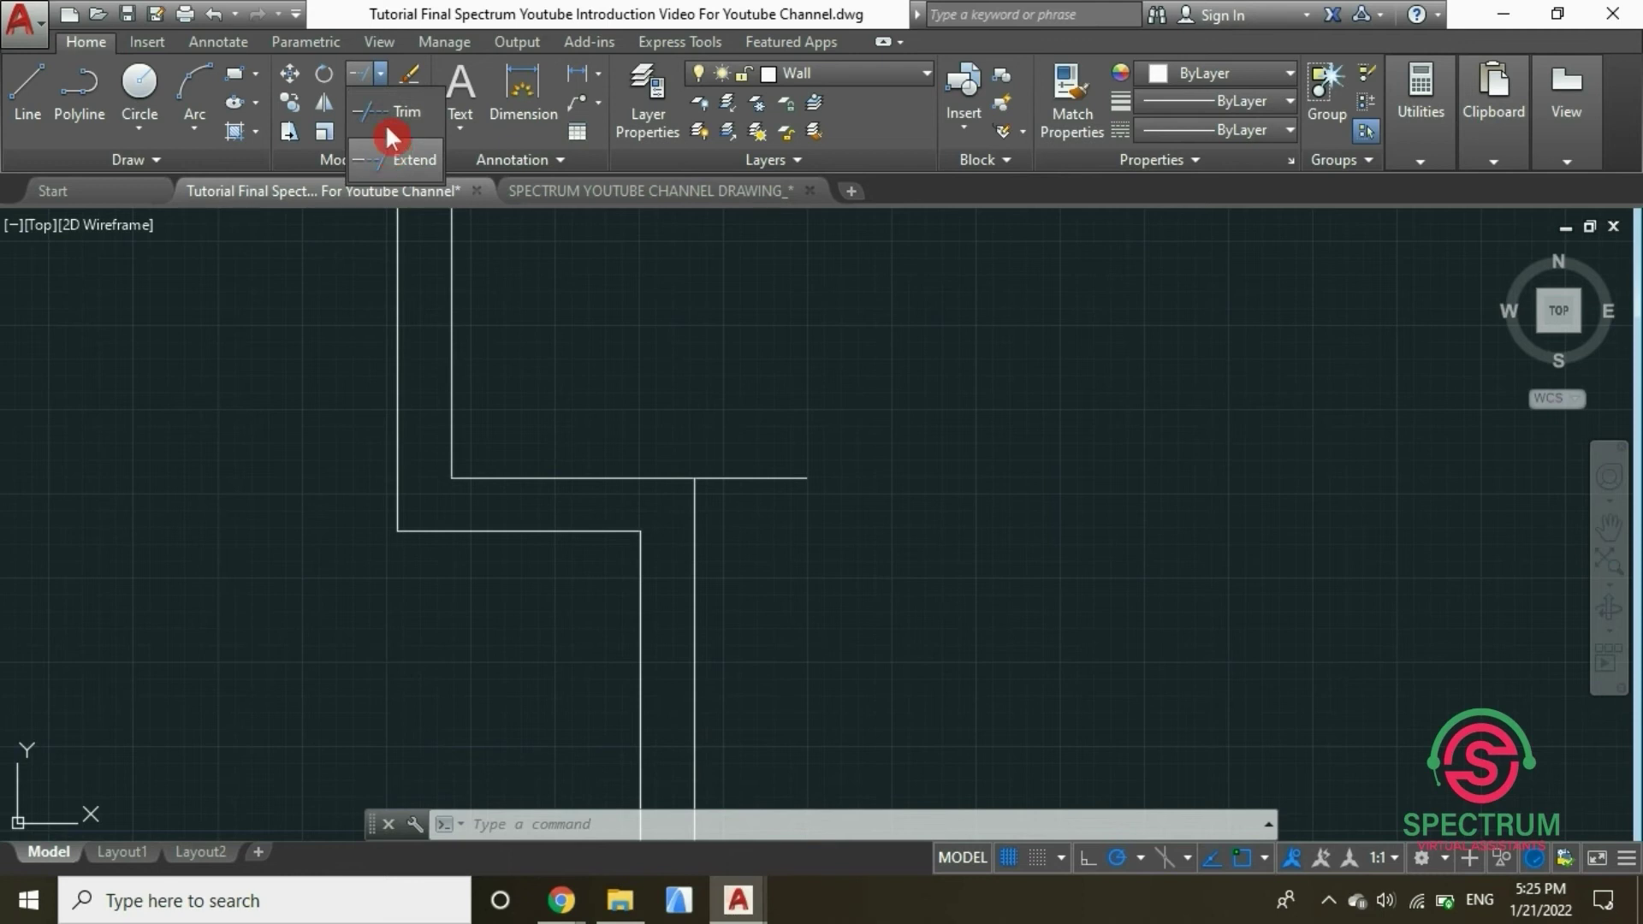
# Trim the part of the stretched horizontal wall line that projects past the inner vertical line, using both lines as cutting edges
pyautogui.click(390, 118)
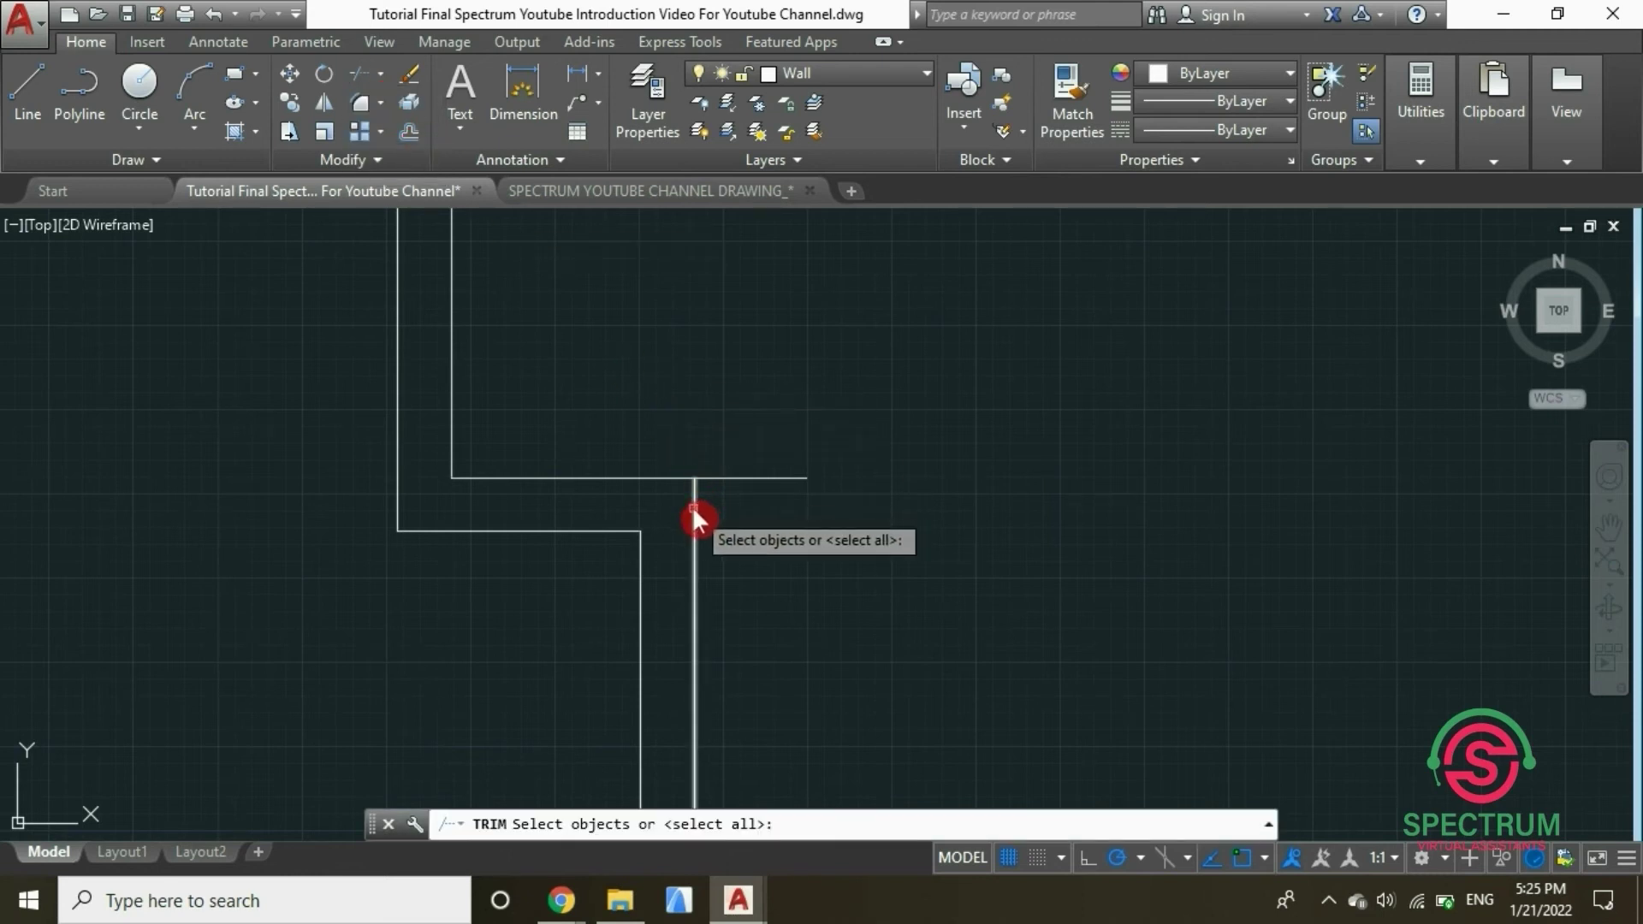
pyautogui.click(721, 478)
pyautogui.click(721, 478)
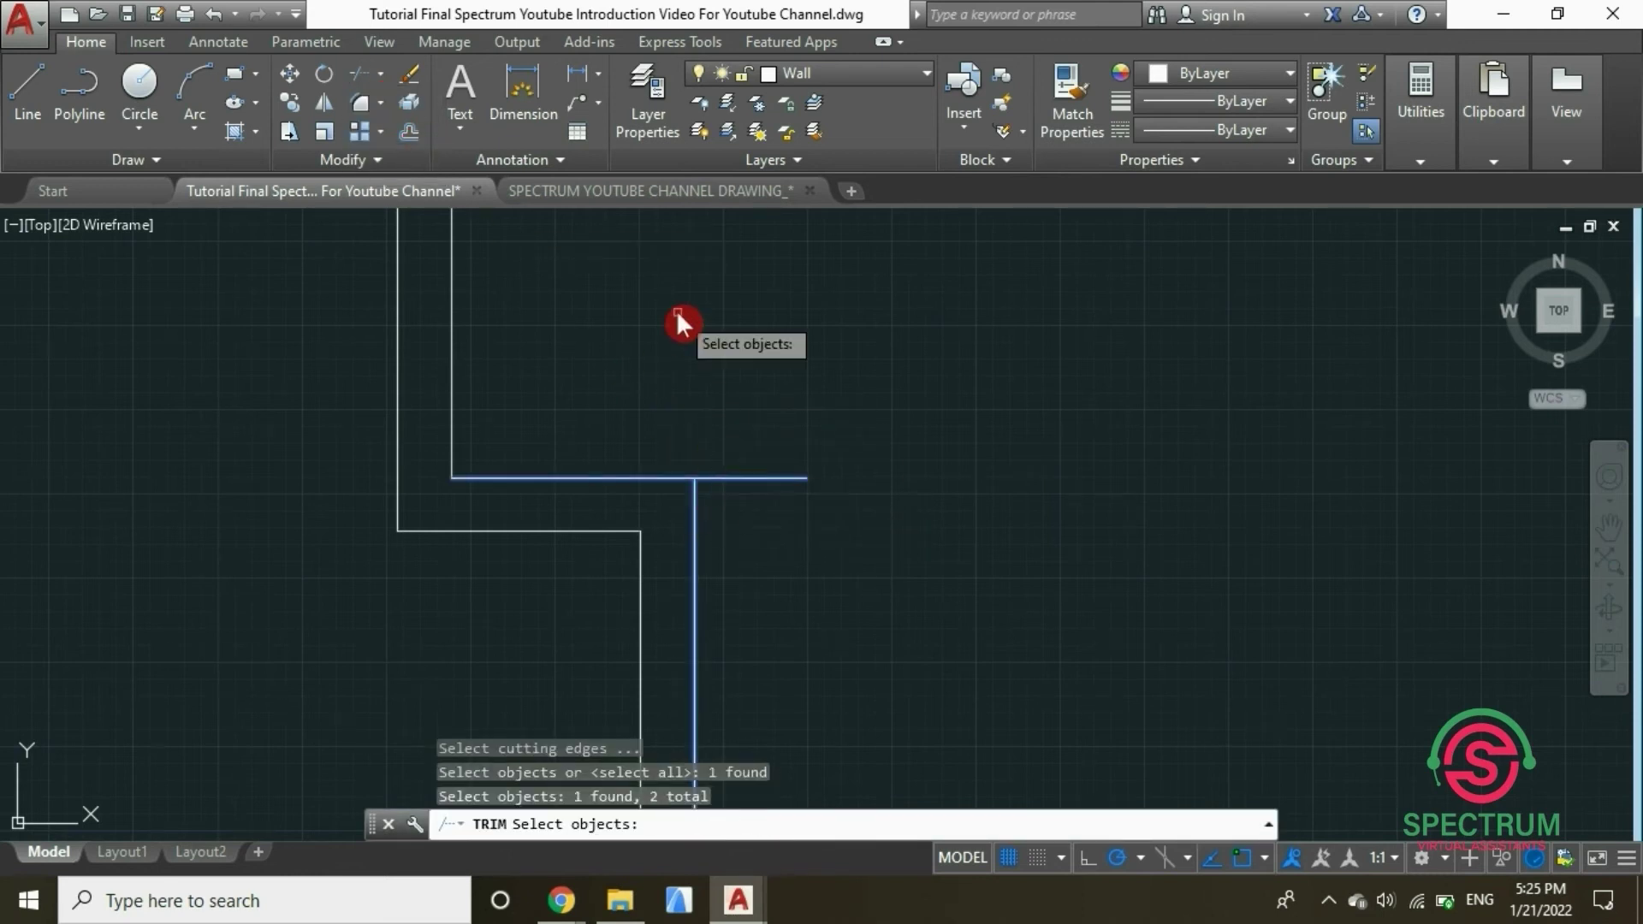
pyautogui.press('Return')
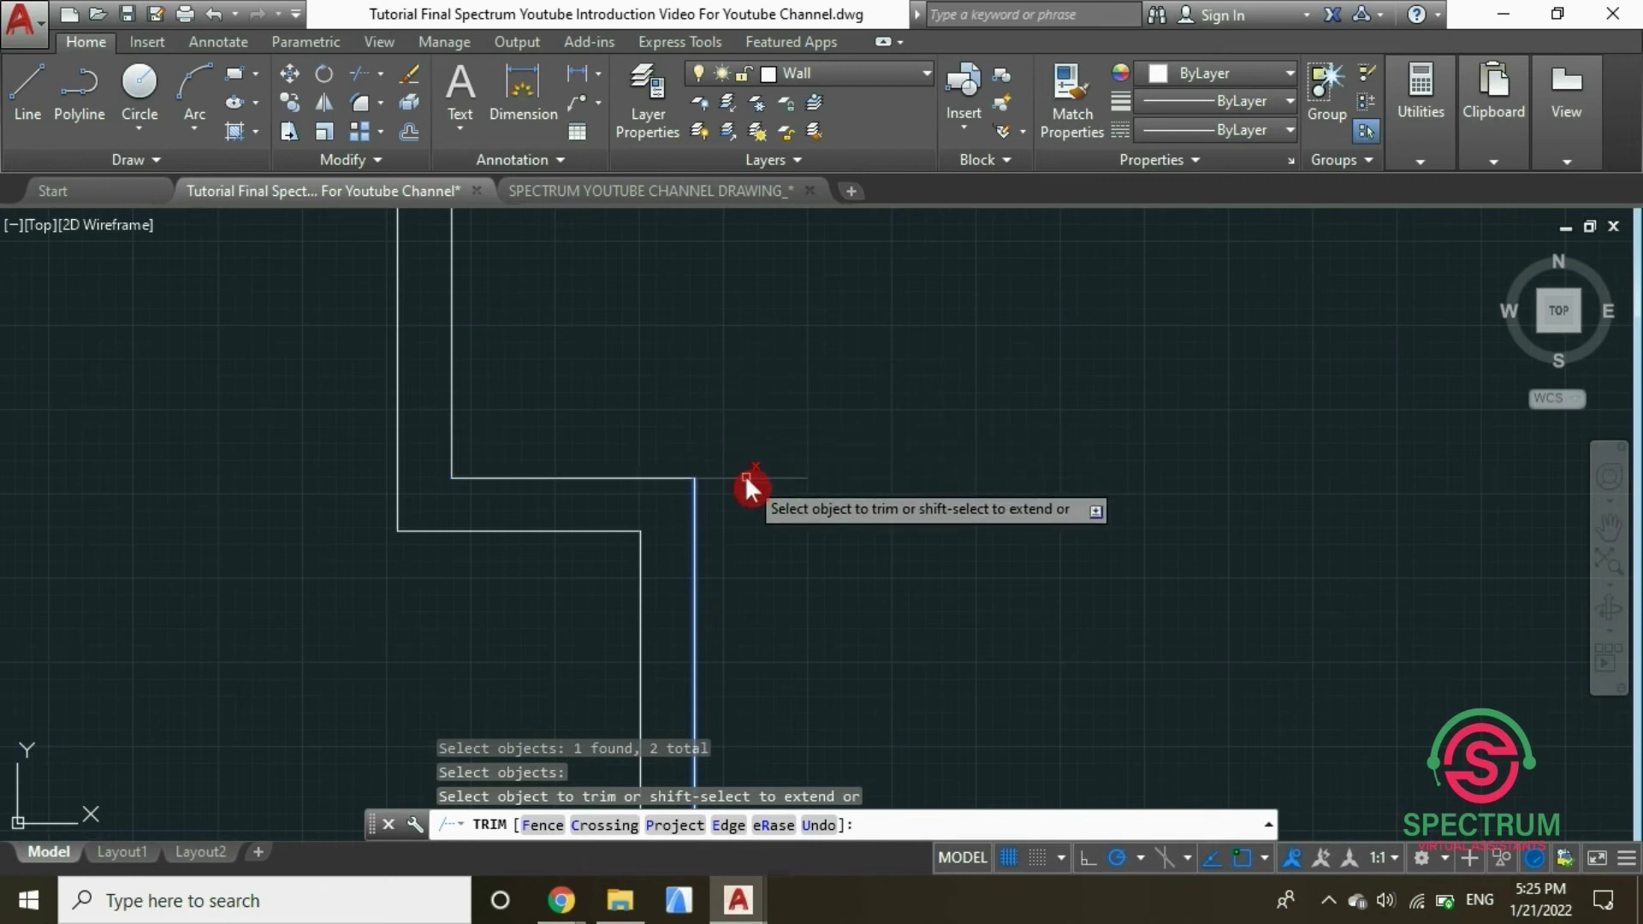
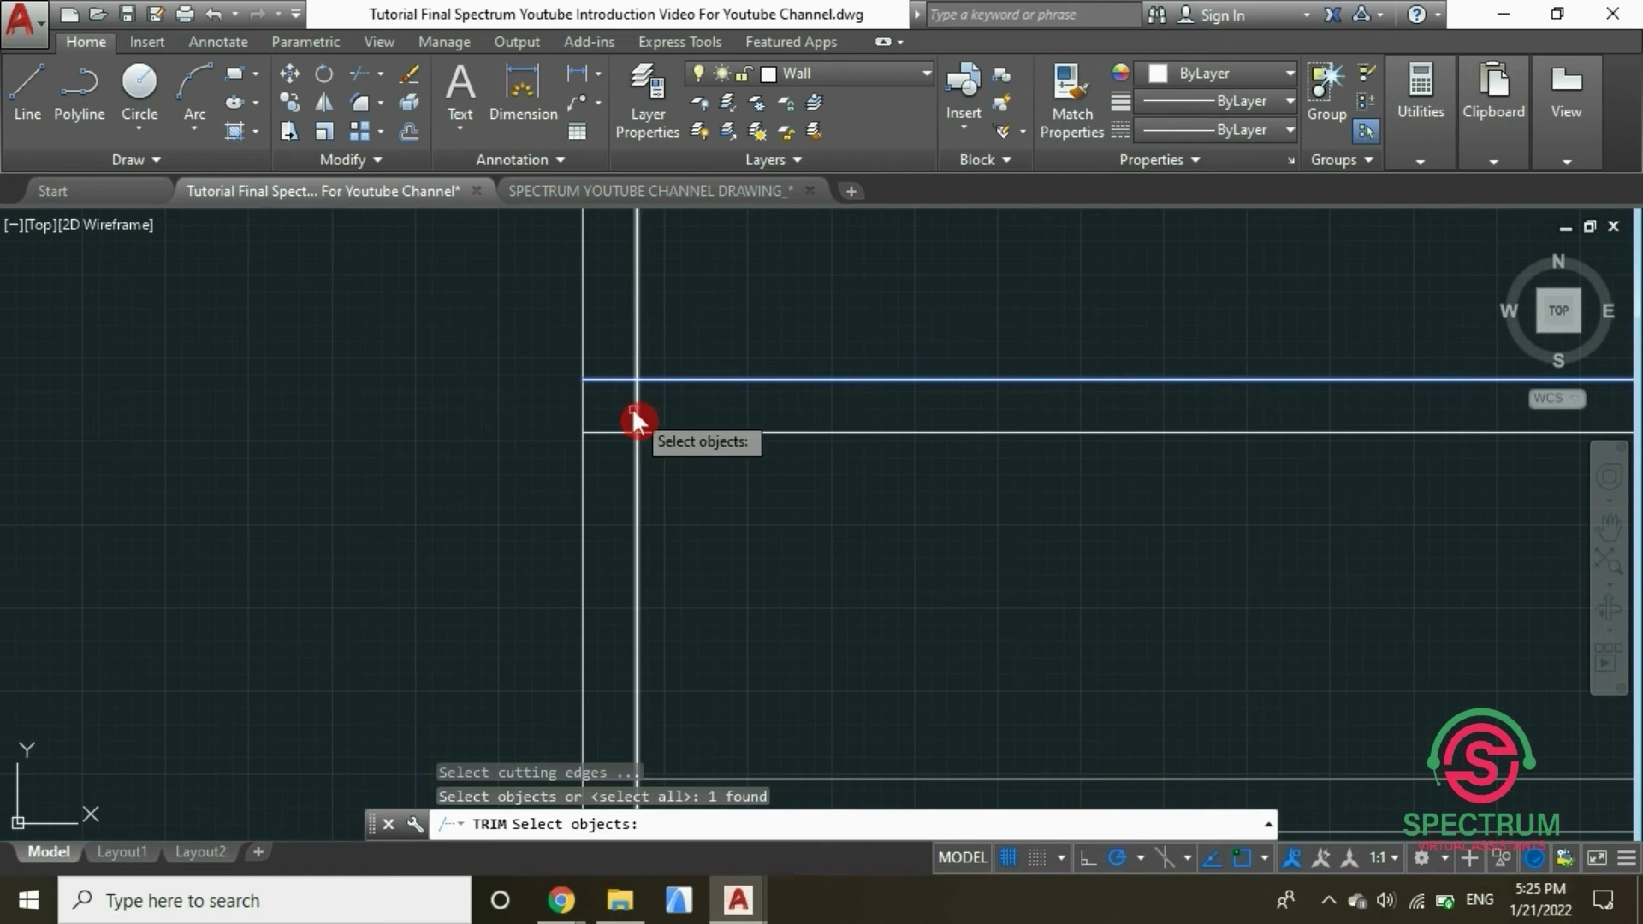
# Trim the overlapping segments where the long lower horizontal wall meets the left wall, using its two lines and the left wall's inner line as cutting edges
pyautogui.click(612, 431)
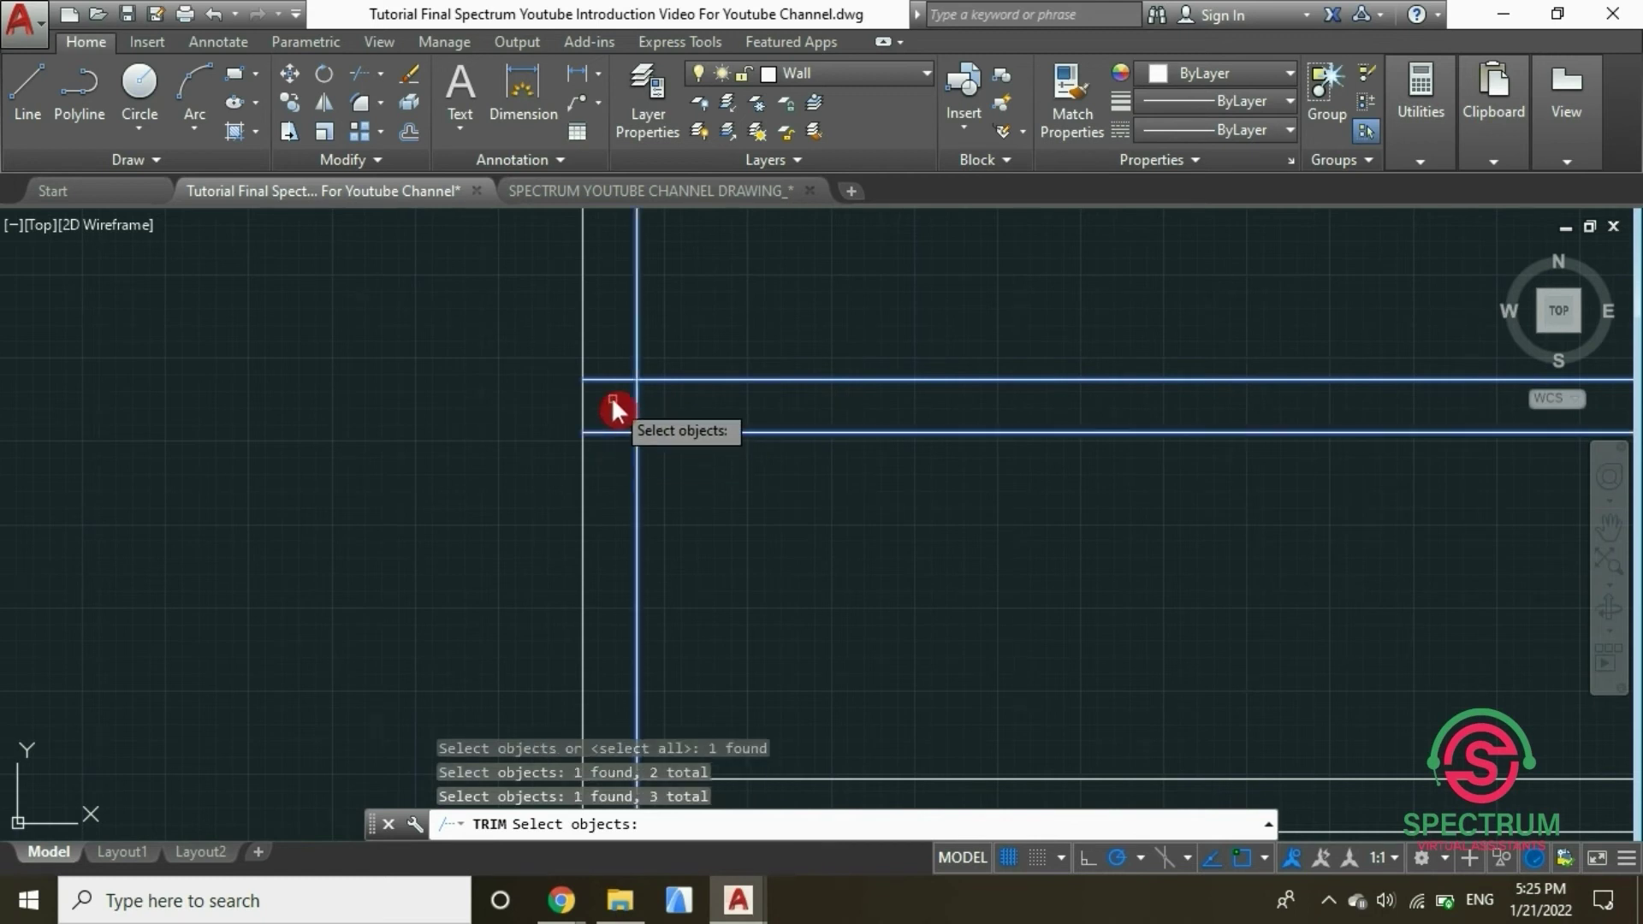
pyautogui.press('Return')
pyautogui.click(603, 380)
pyautogui.click(633, 409)
pyautogui.click(614, 434)
pyautogui.scroll(-3, 566, 428)
pyautogui.scroll(2, 560, 486)
pyautogui.scroll(3, 559, 486)
pyautogui.click(571, 453)
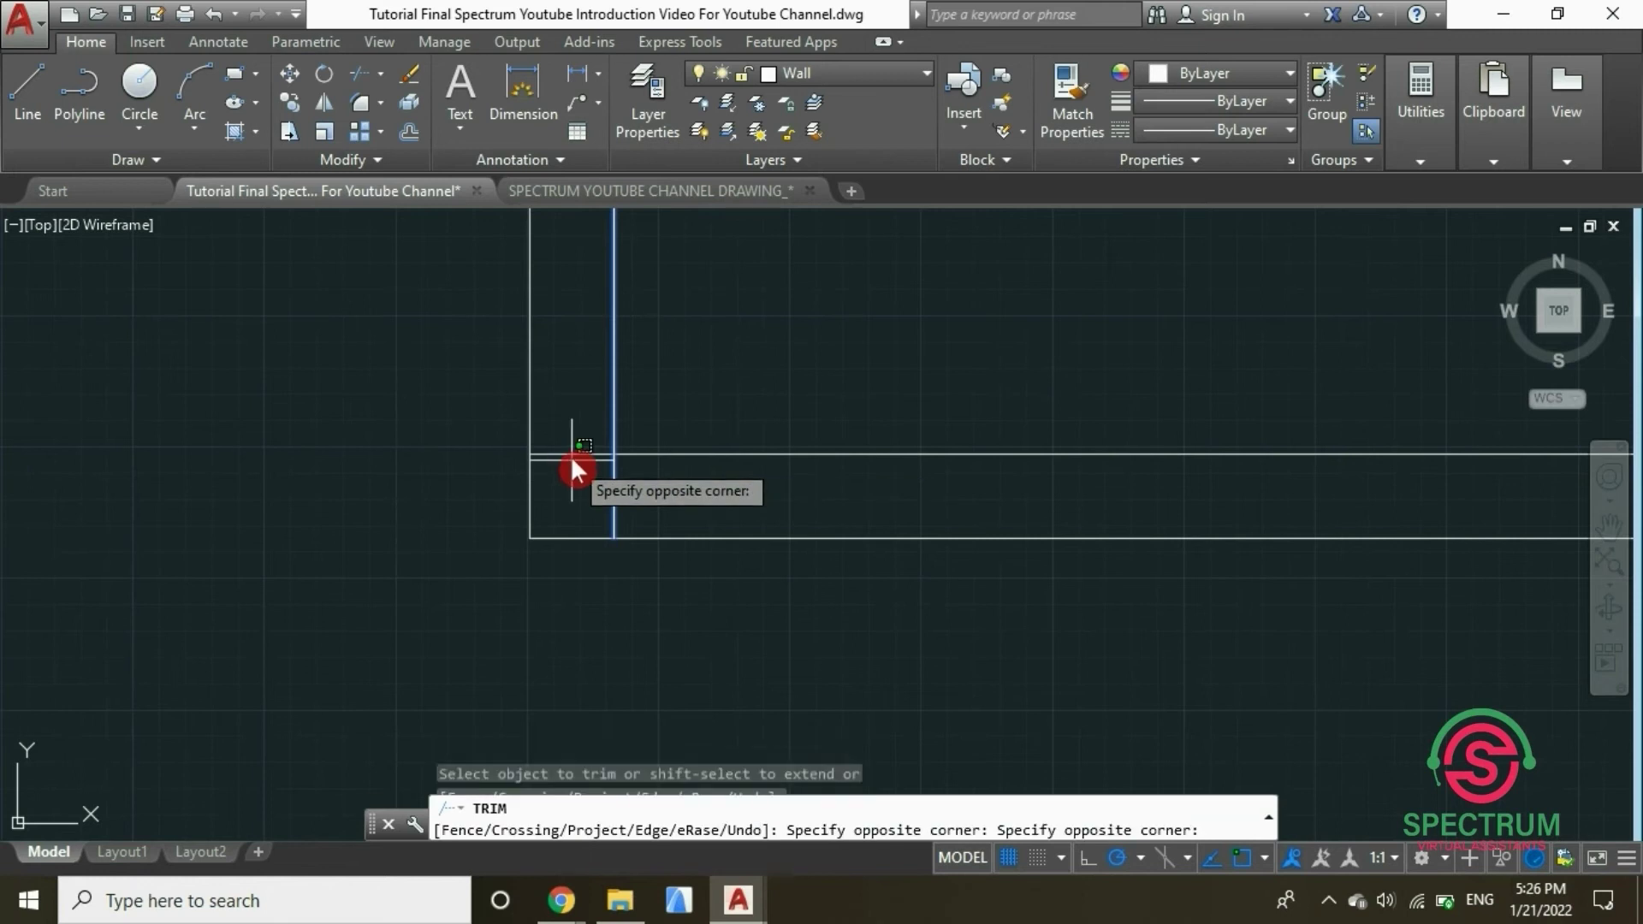
pyautogui.press('Escape')
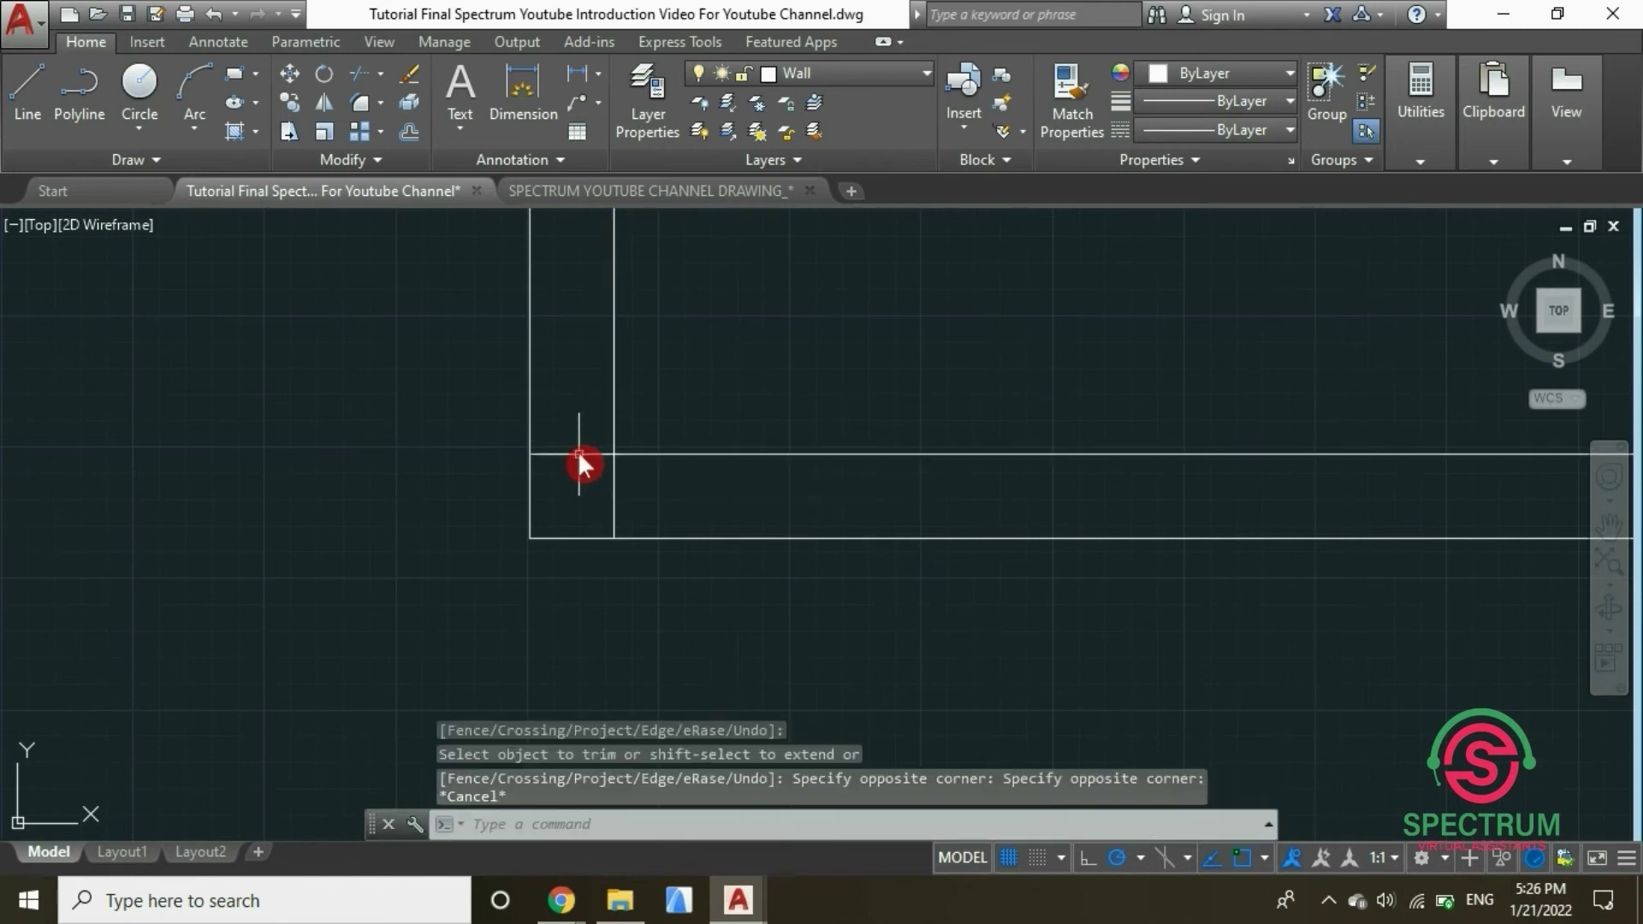
# Trim the overlapping ends of the two inner wall lines at the plan's lowest bottom-left corner, using both lines as cutting edges
pyautogui.click(361, 72)
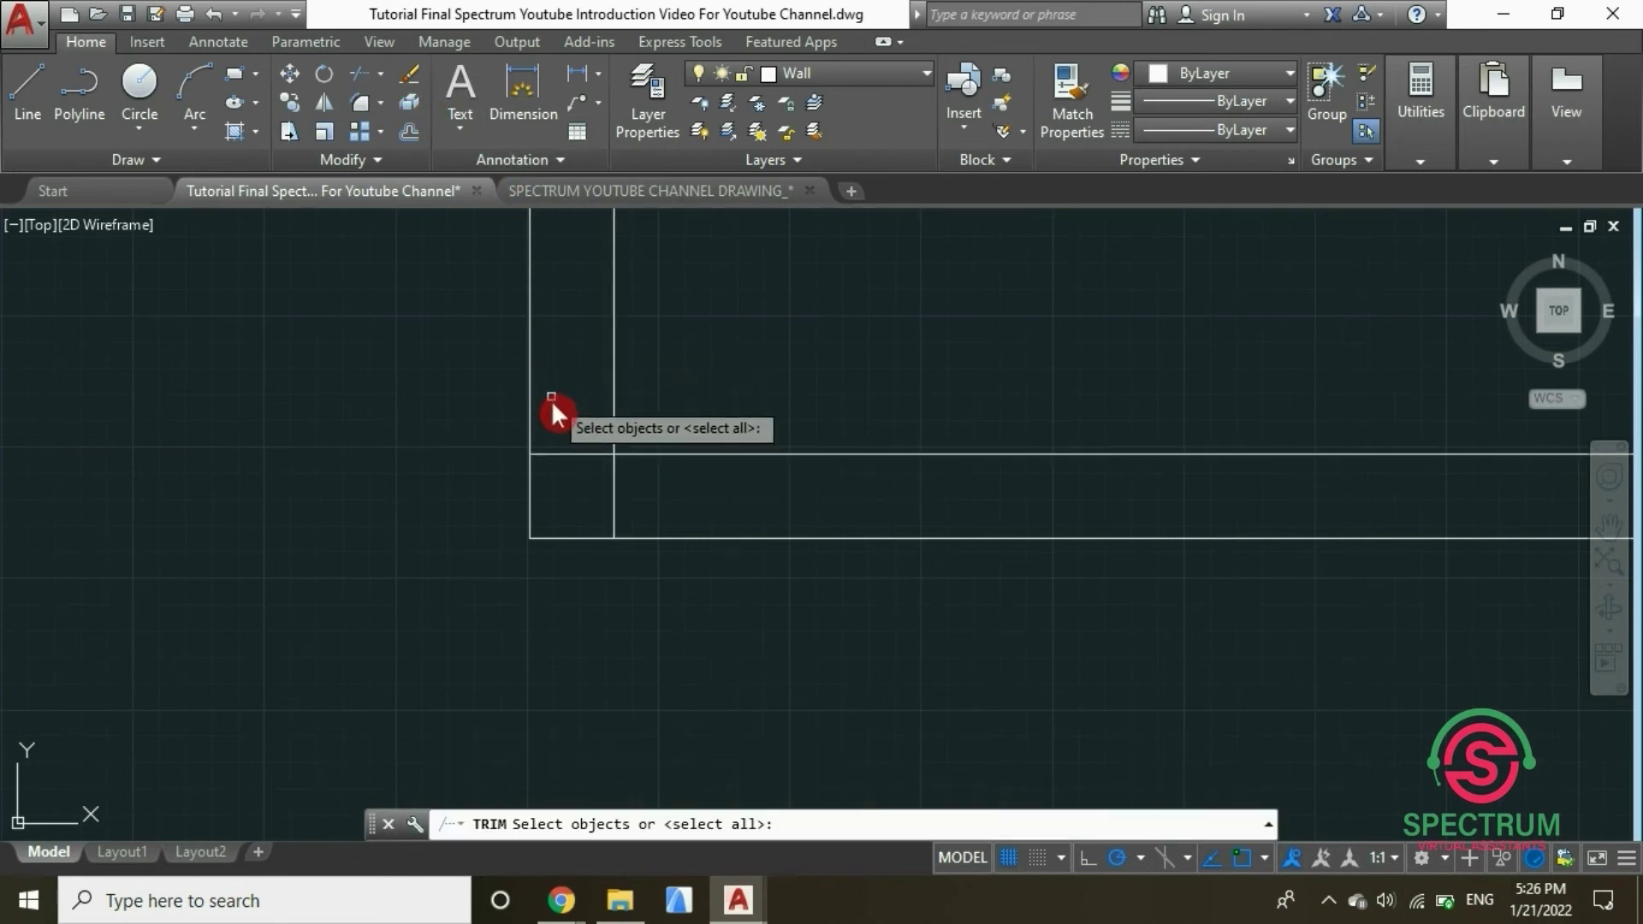
pyautogui.click(572, 454)
pyautogui.click(614, 490)
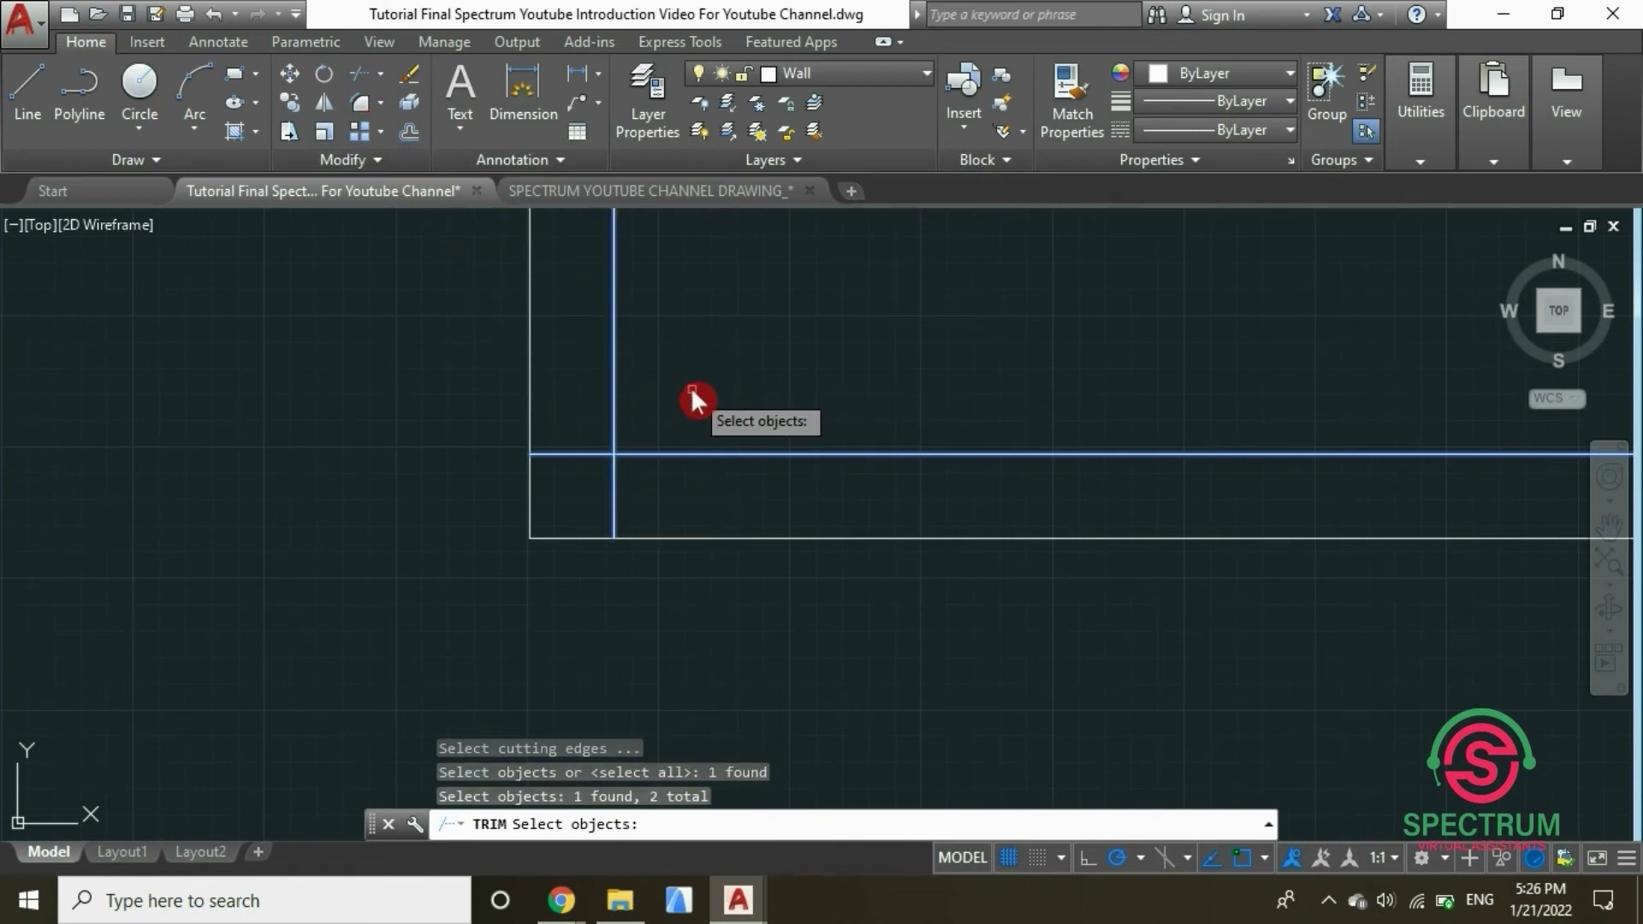
pyautogui.press('Return')
pyautogui.click(598, 453)
pyautogui.click(613, 496)
pyautogui.scroll(-5, 467, 511)
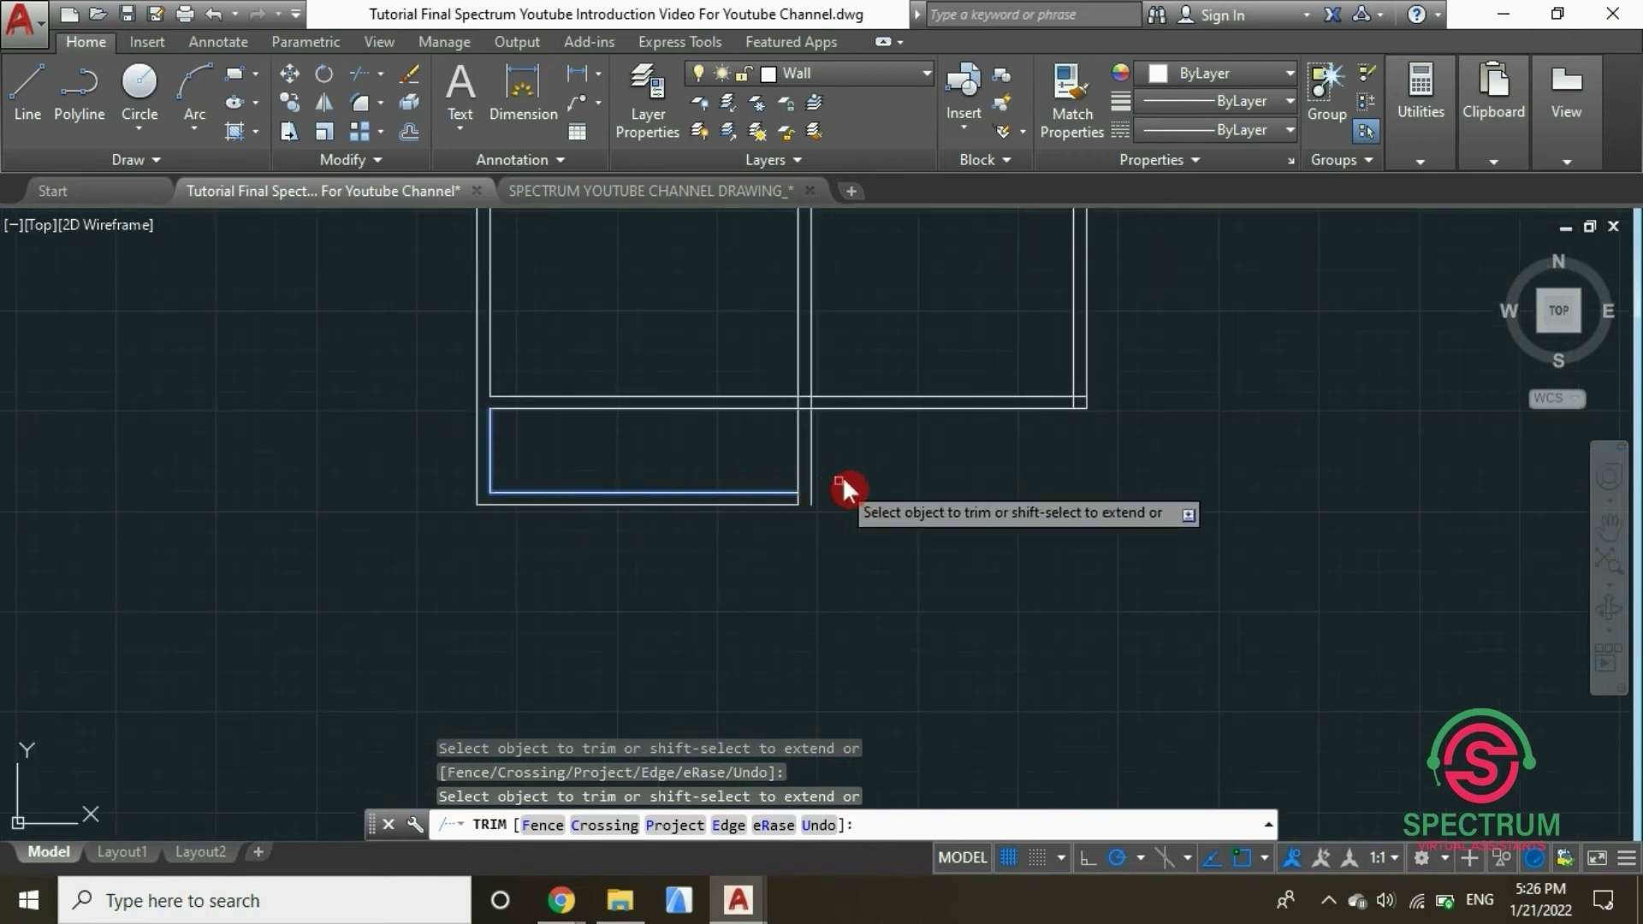
pyautogui.scroll(4, 863, 496)
pyautogui.press('Escape')
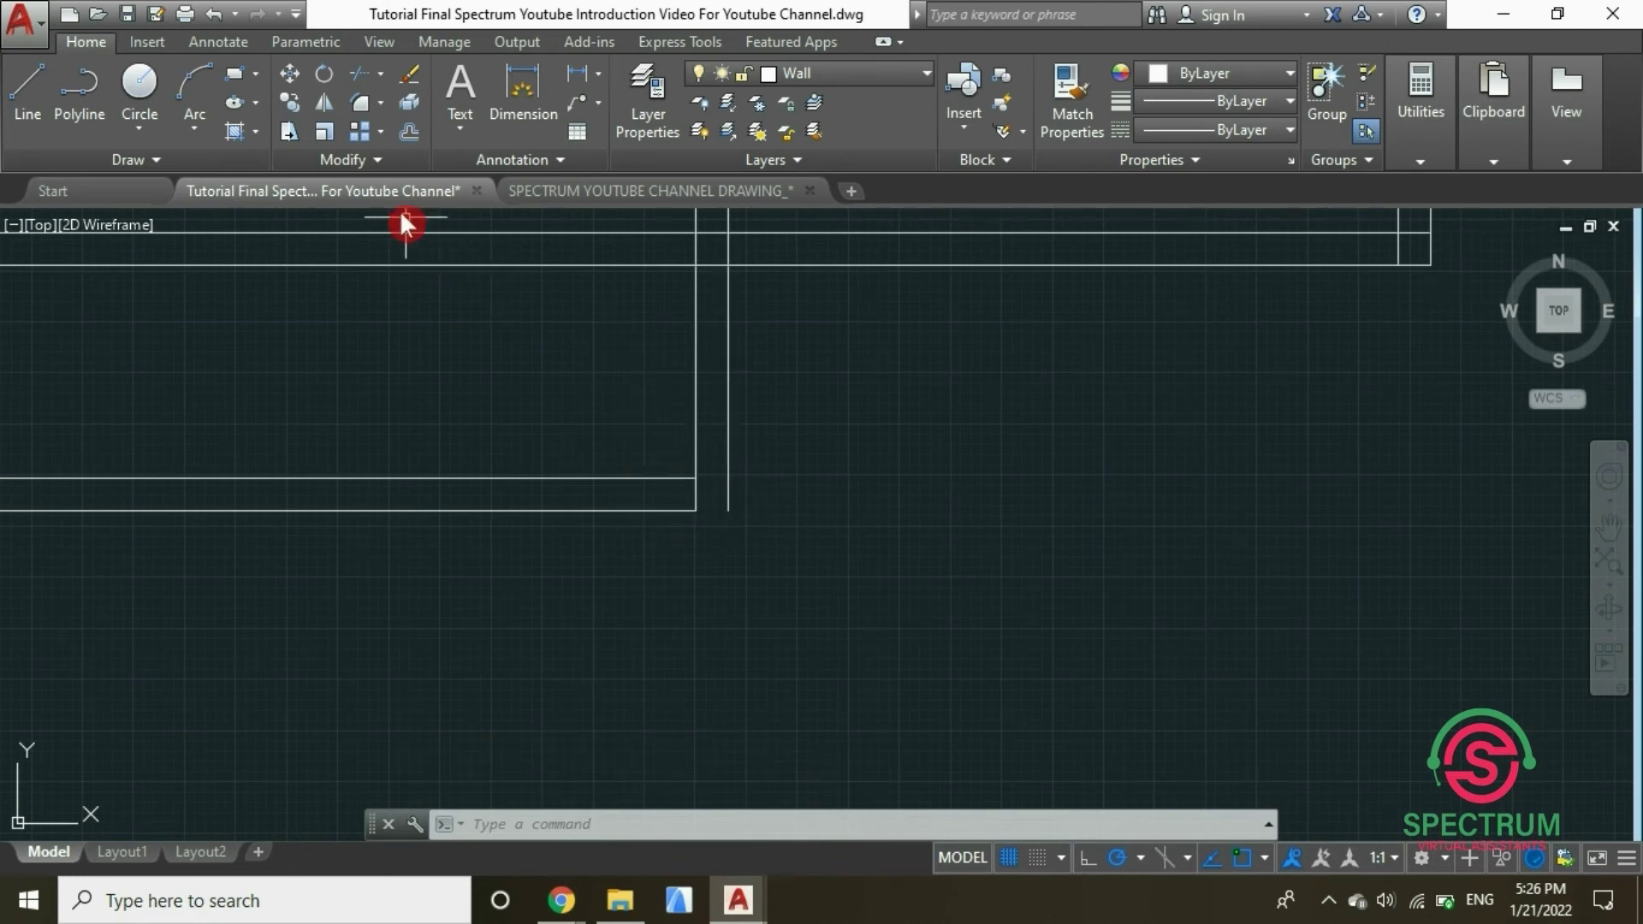
# Extend the lowest horizontal wall line to the outer vertical line at the plan's lowest bottom-right corner, using both lines as boundary edges
pyautogui.click(381, 76)
pyautogui.click(410, 159)
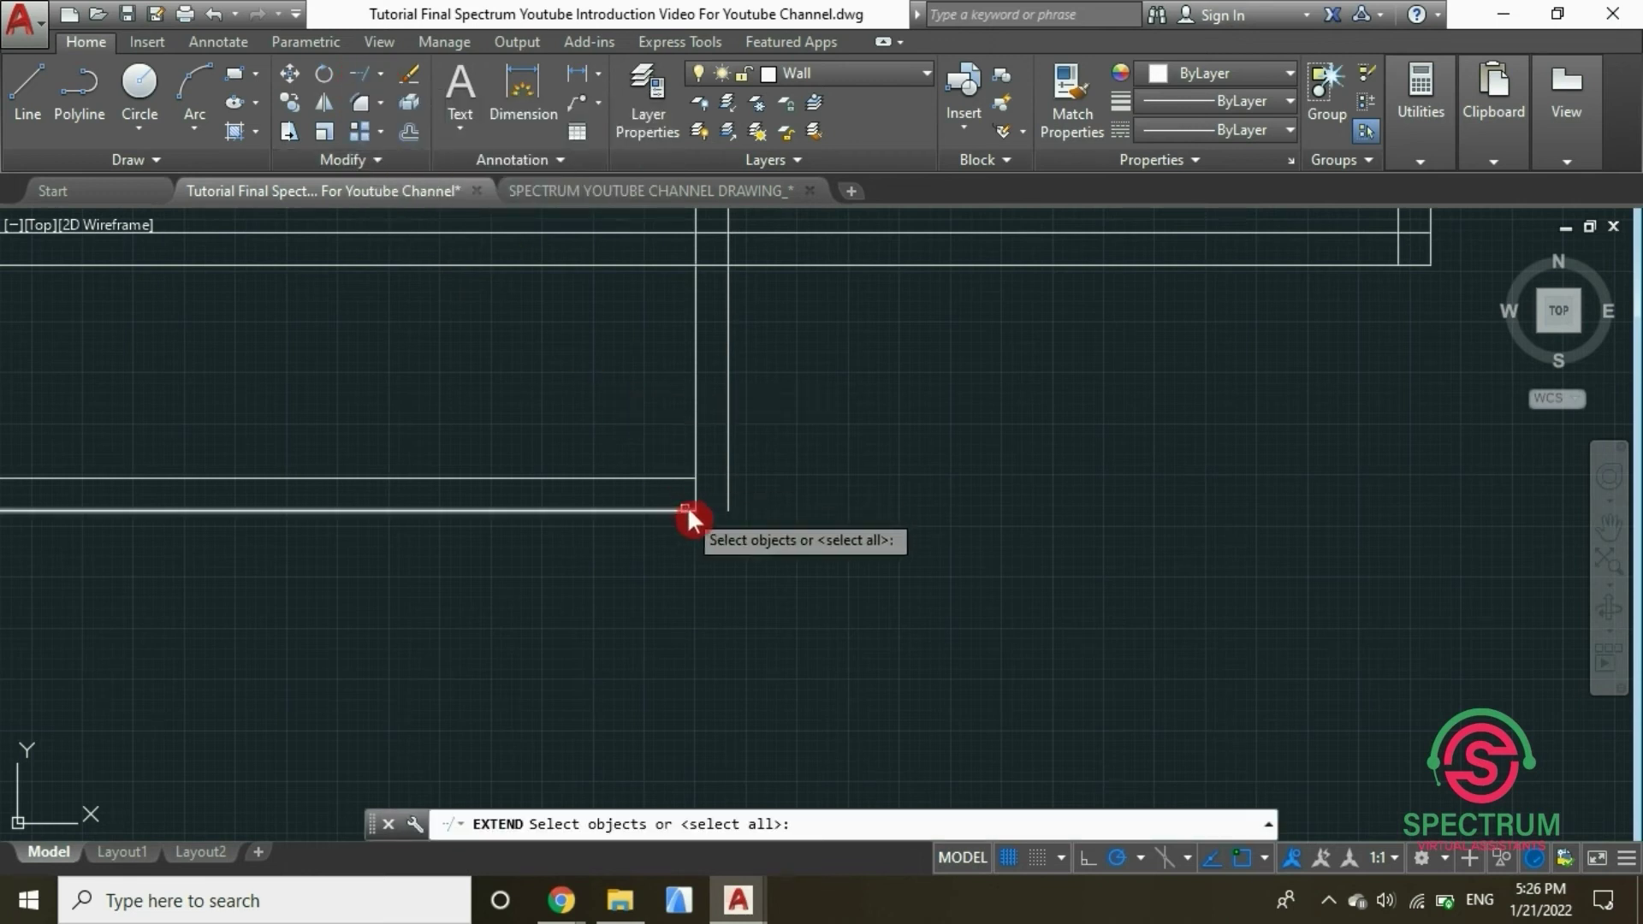
pyautogui.click(682, 511)
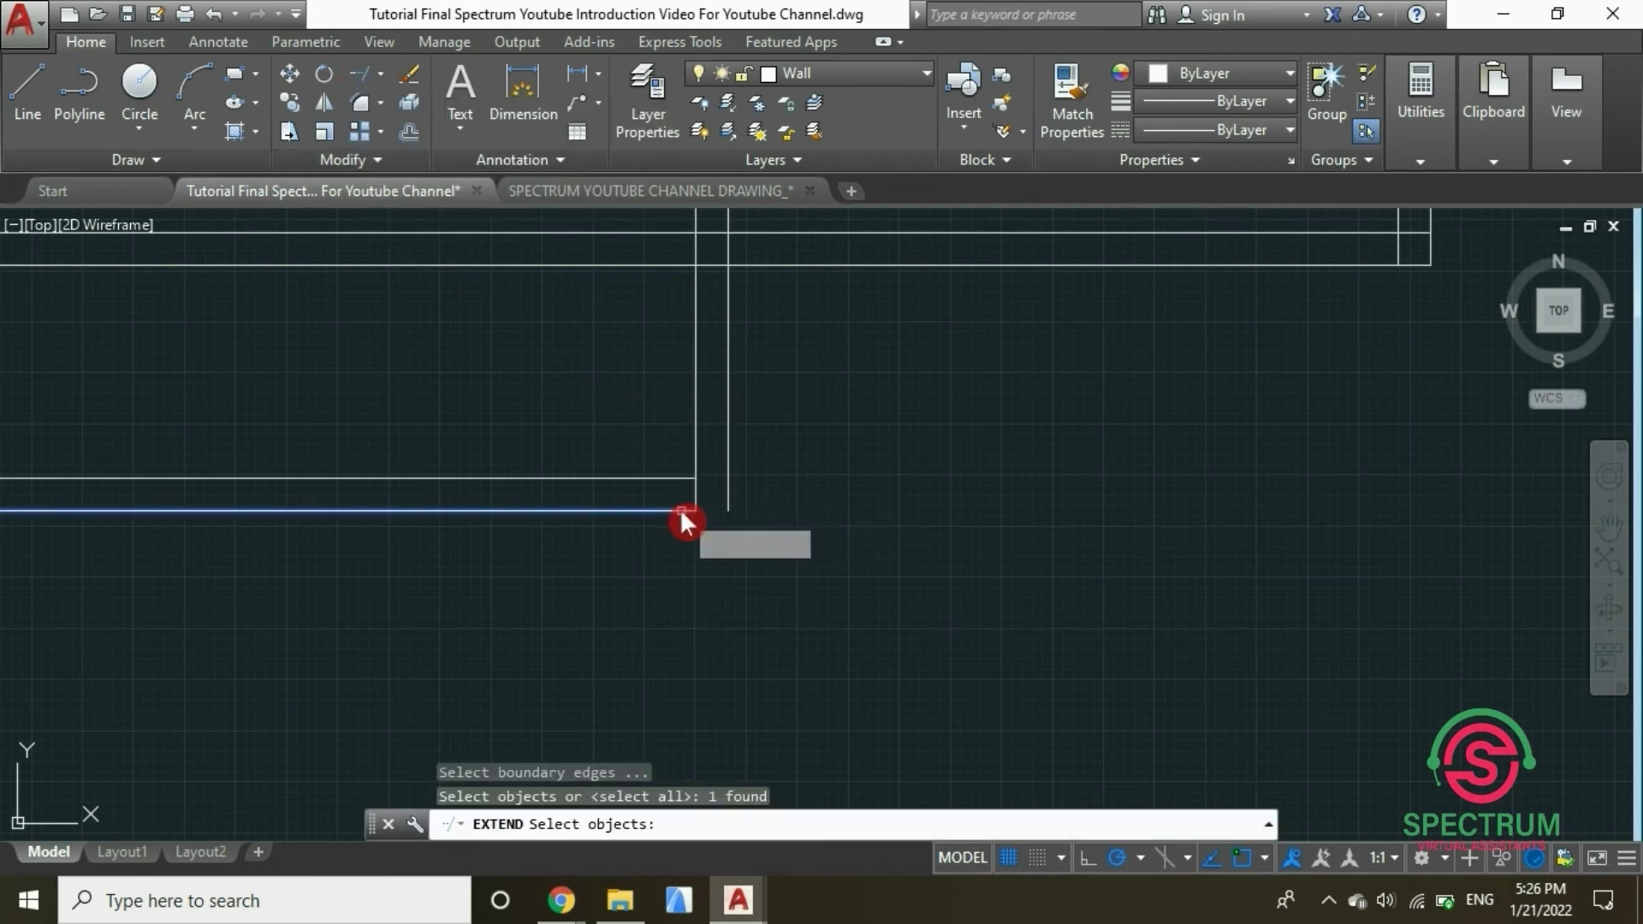
pyautogui.click(729, 481)
pyautogui.press('Return')
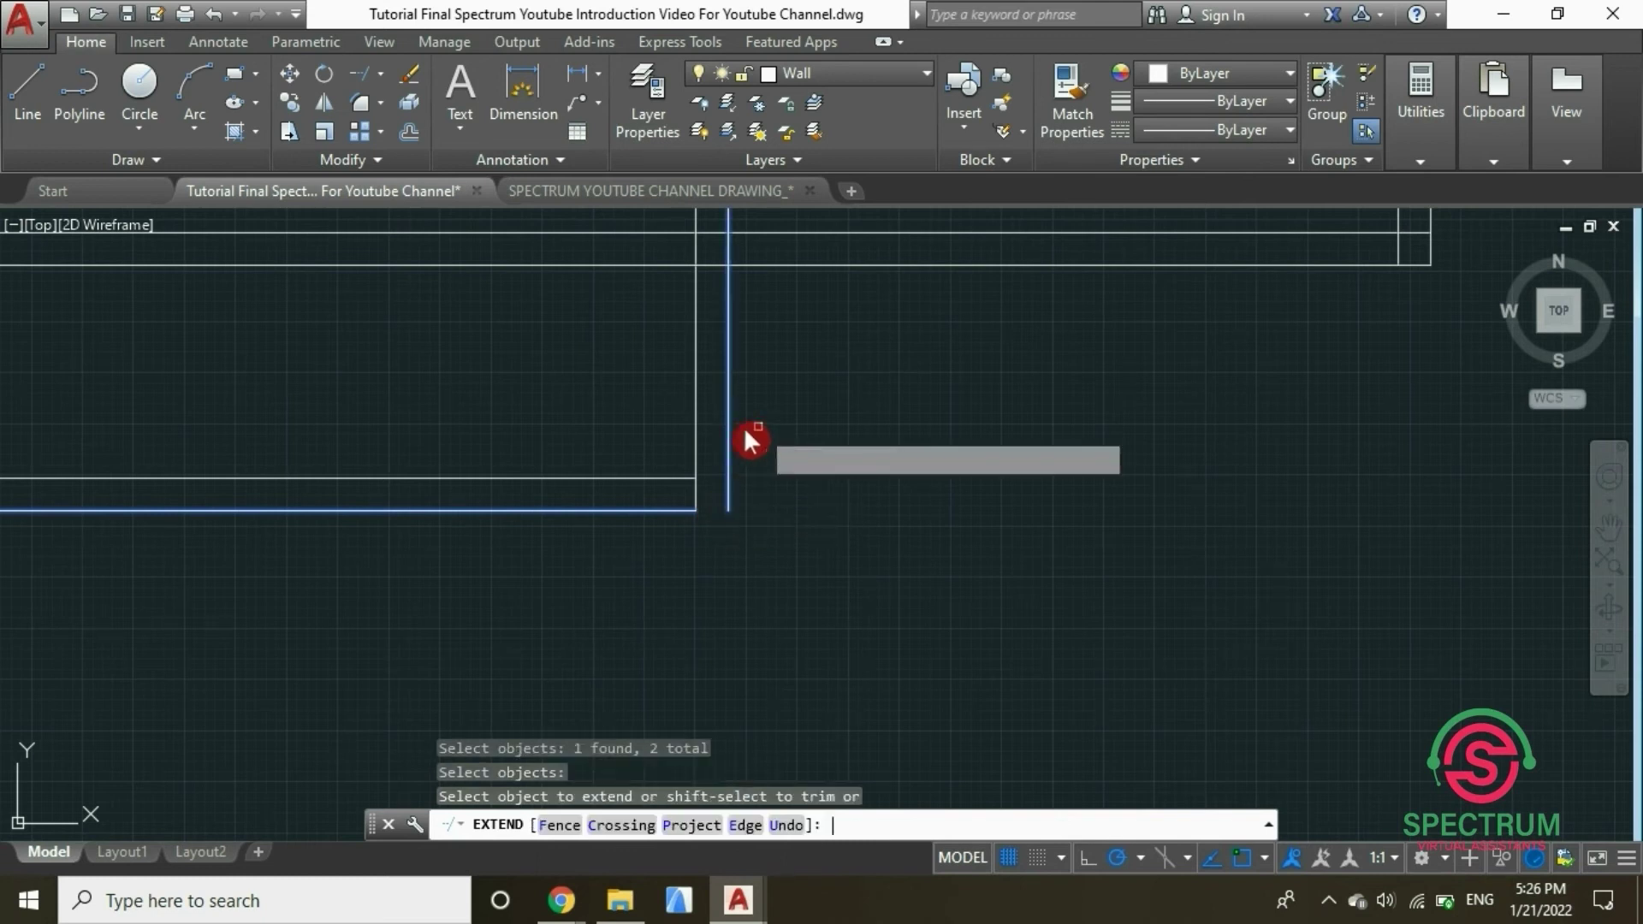
pyautogui.click(666, 511)
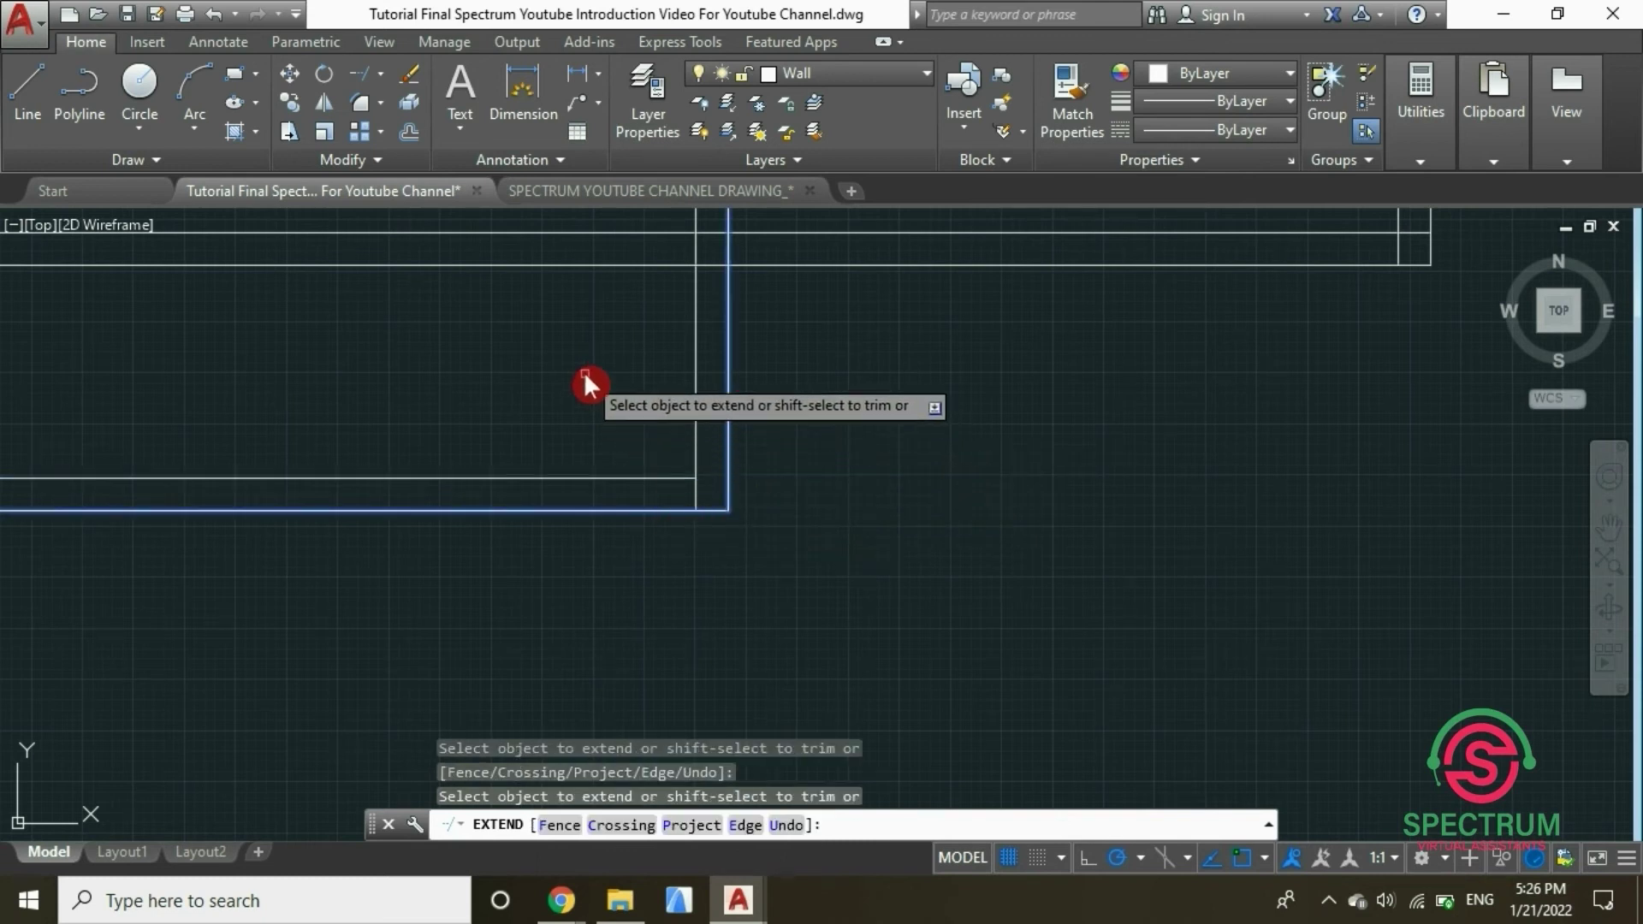
pyautogui.press('Escape')
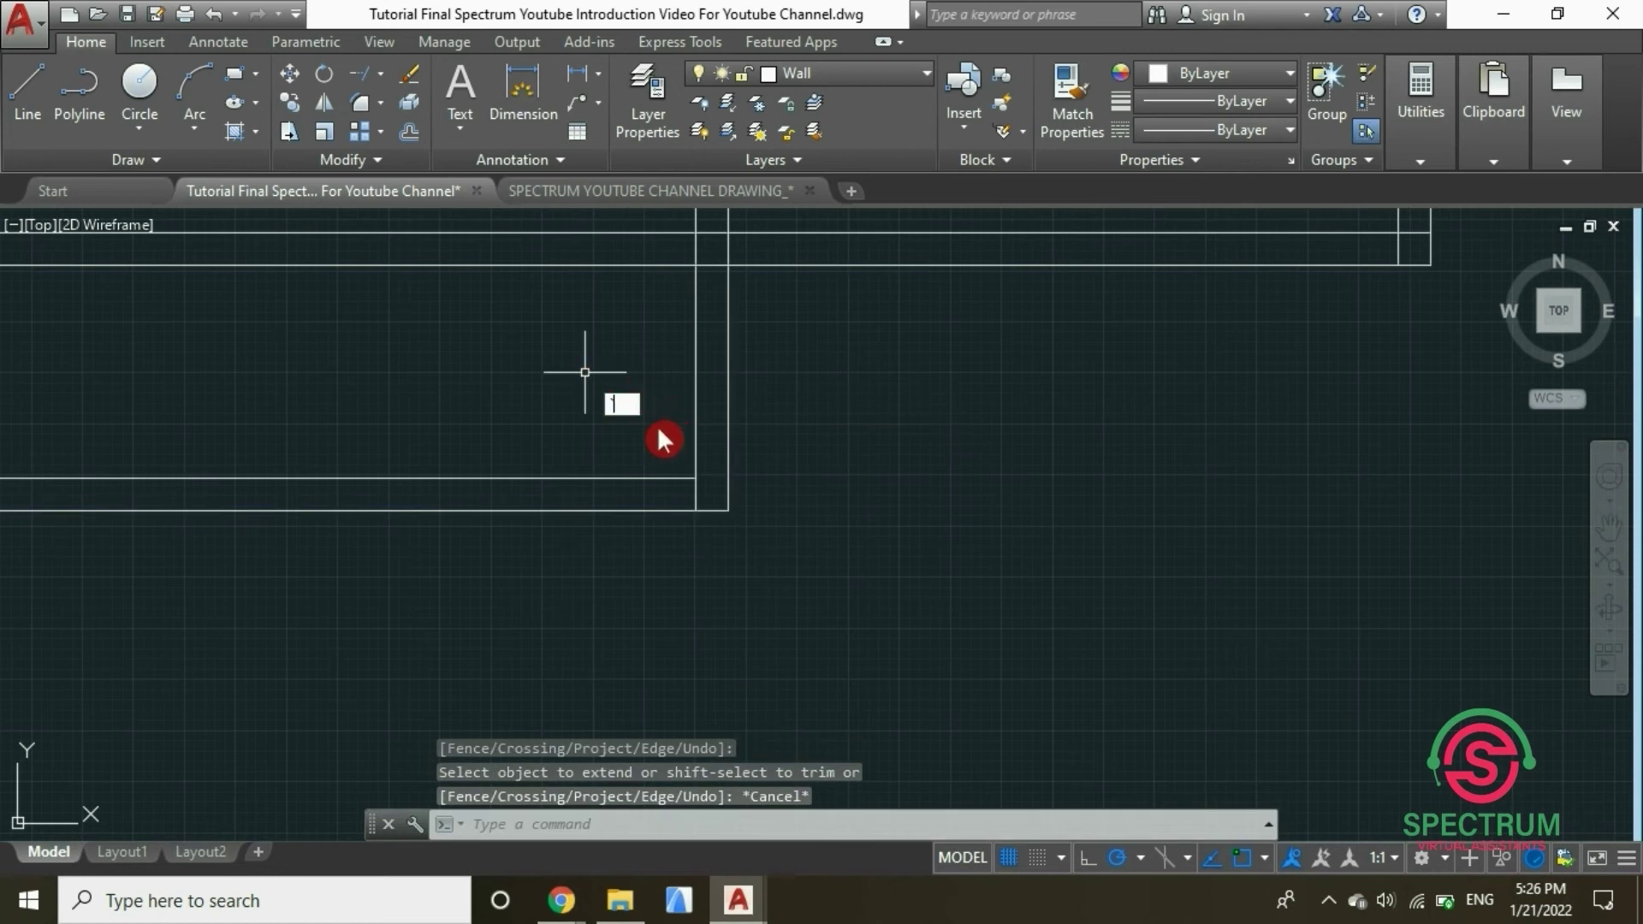
pyautogui.press('Escape')
pyautogui.scroll(4, 698, 492)
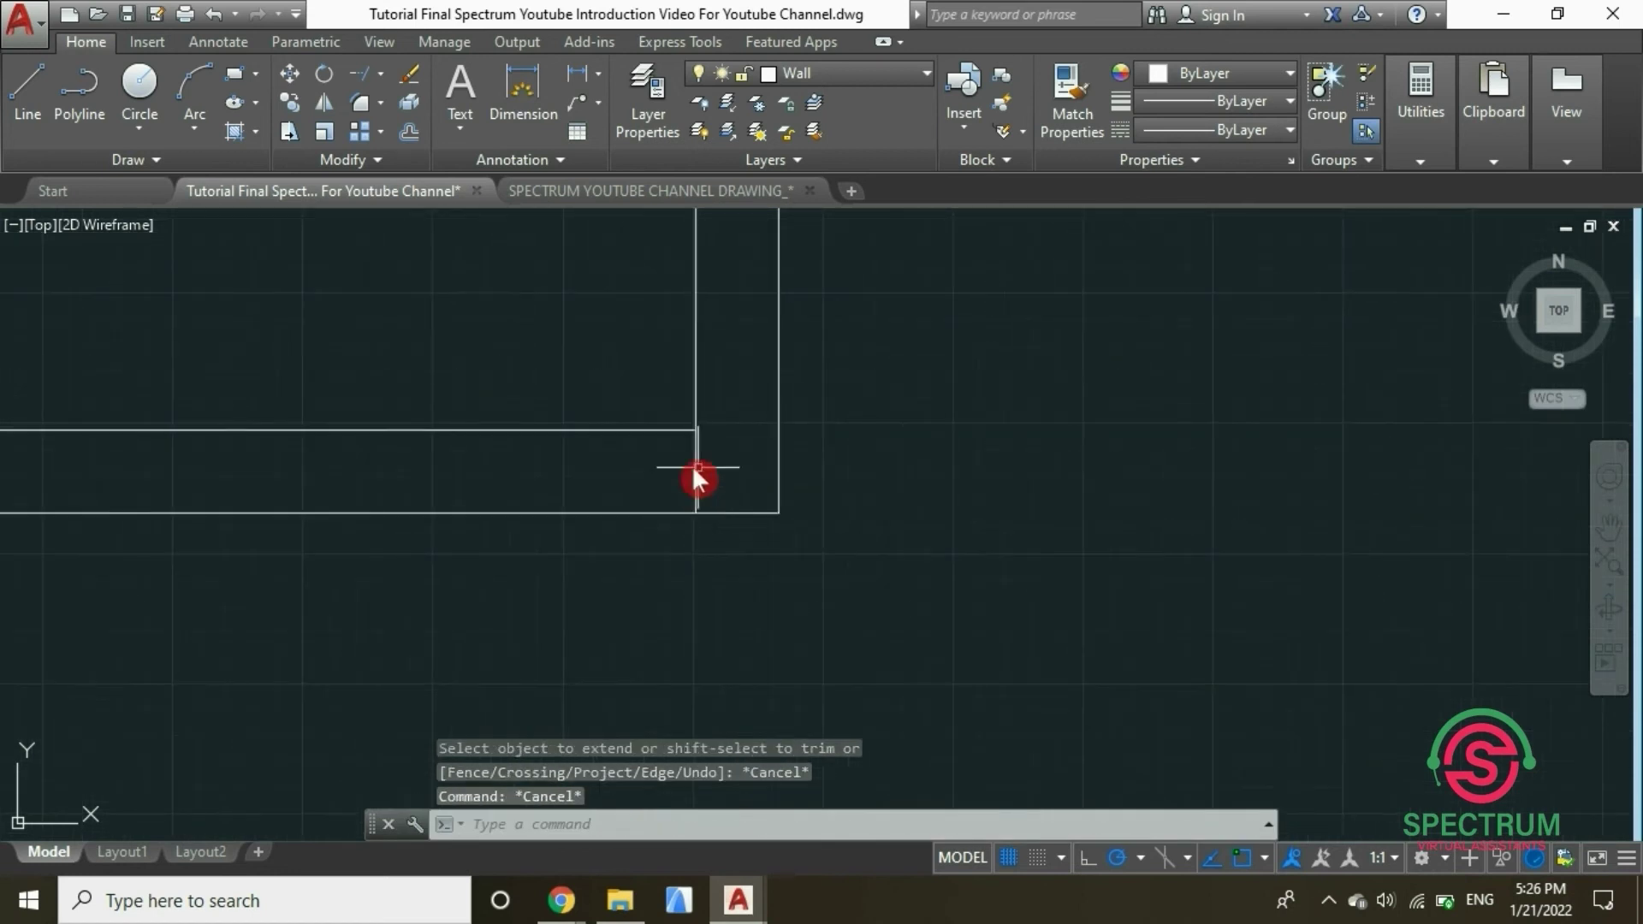
pyautogui.click(358, 73)
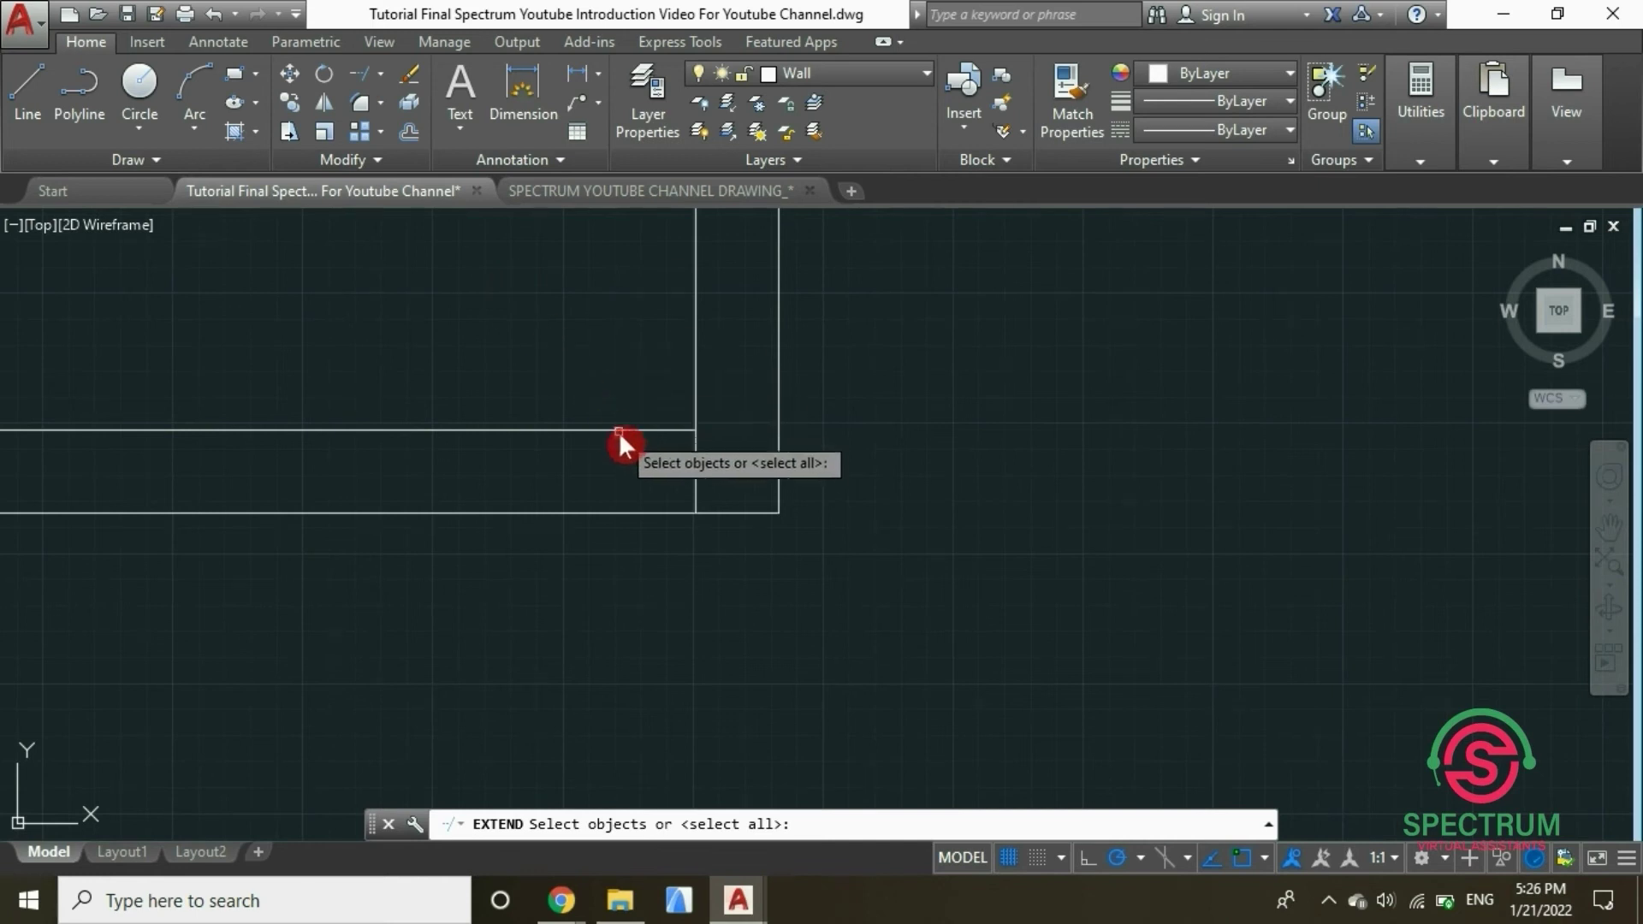
pyautogui.click(675, 430)
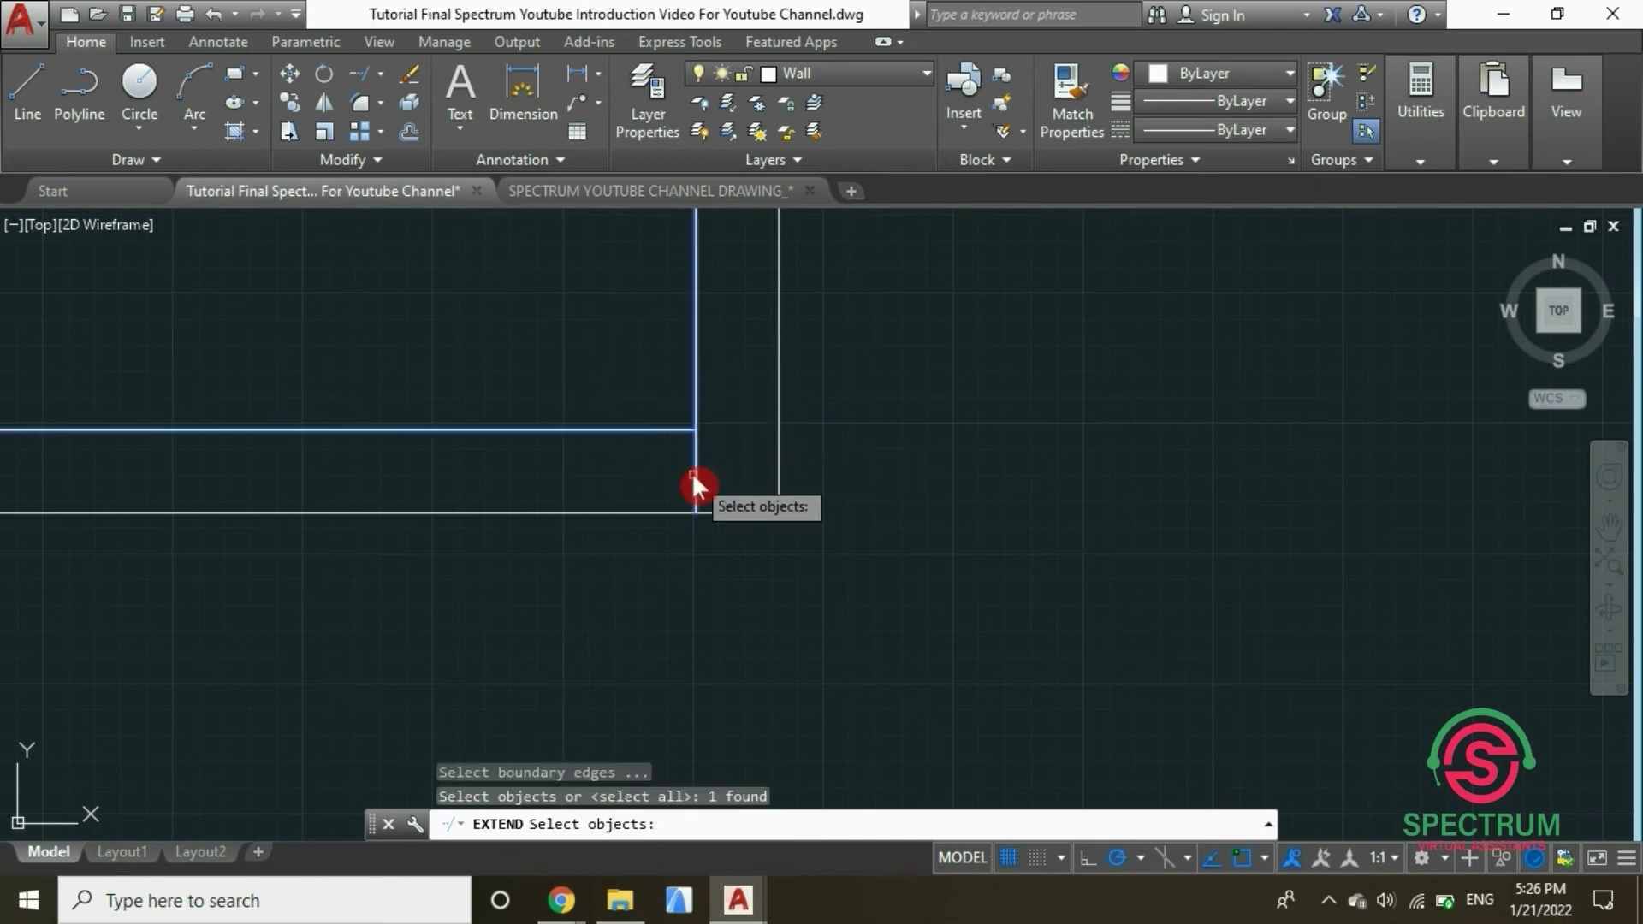
pyautogui.click(694, 480)
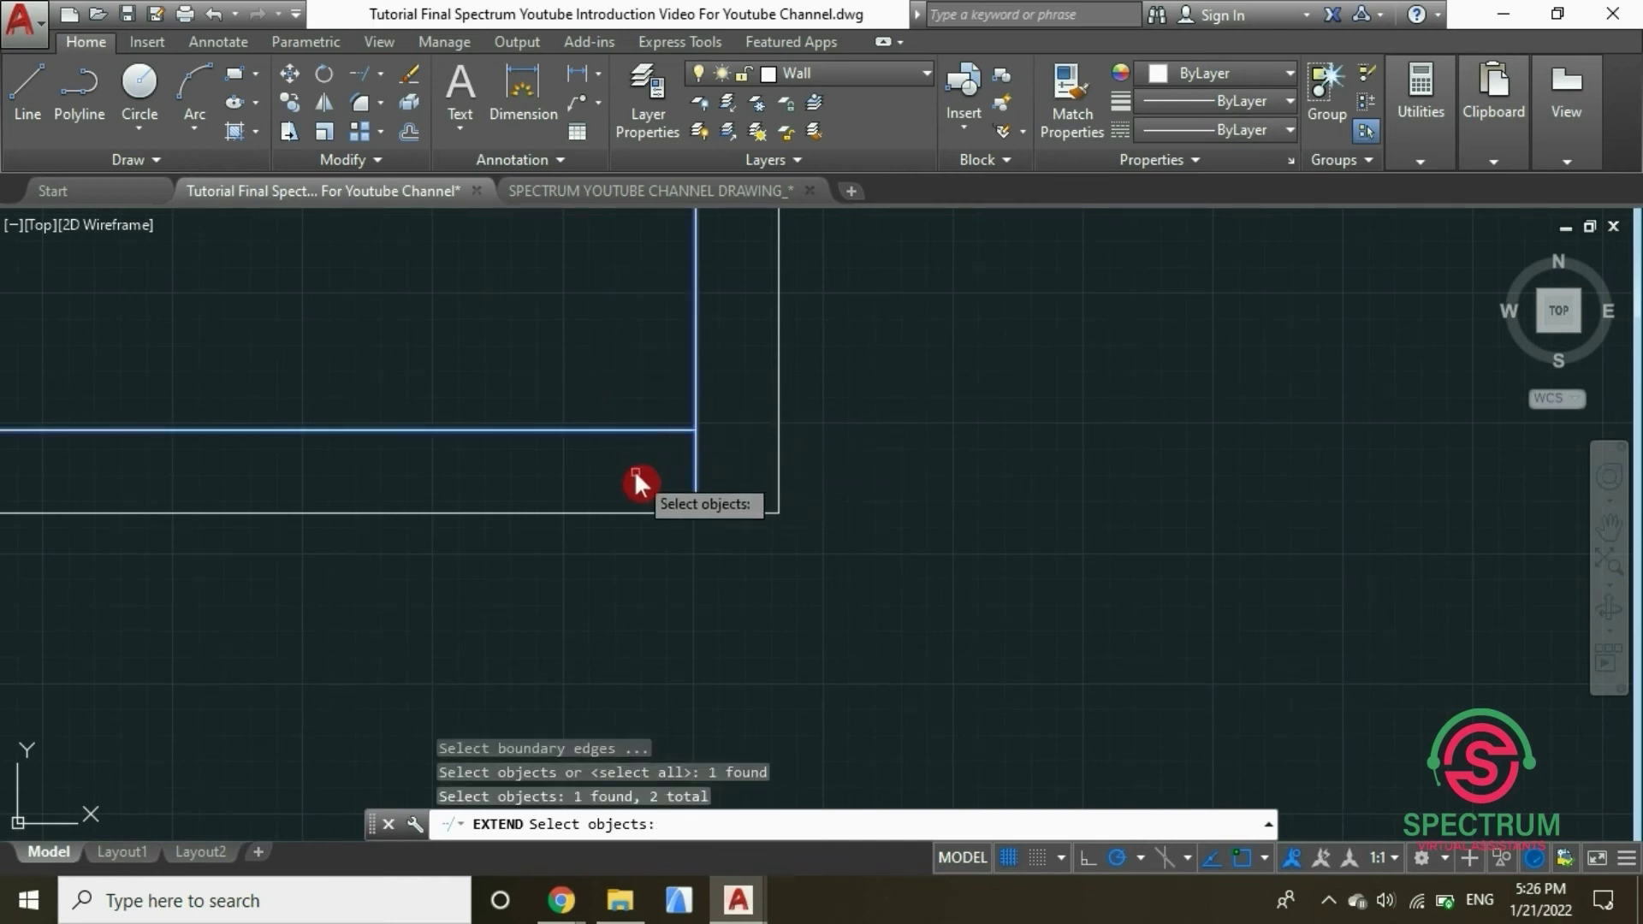
pyautogui.press('Return')
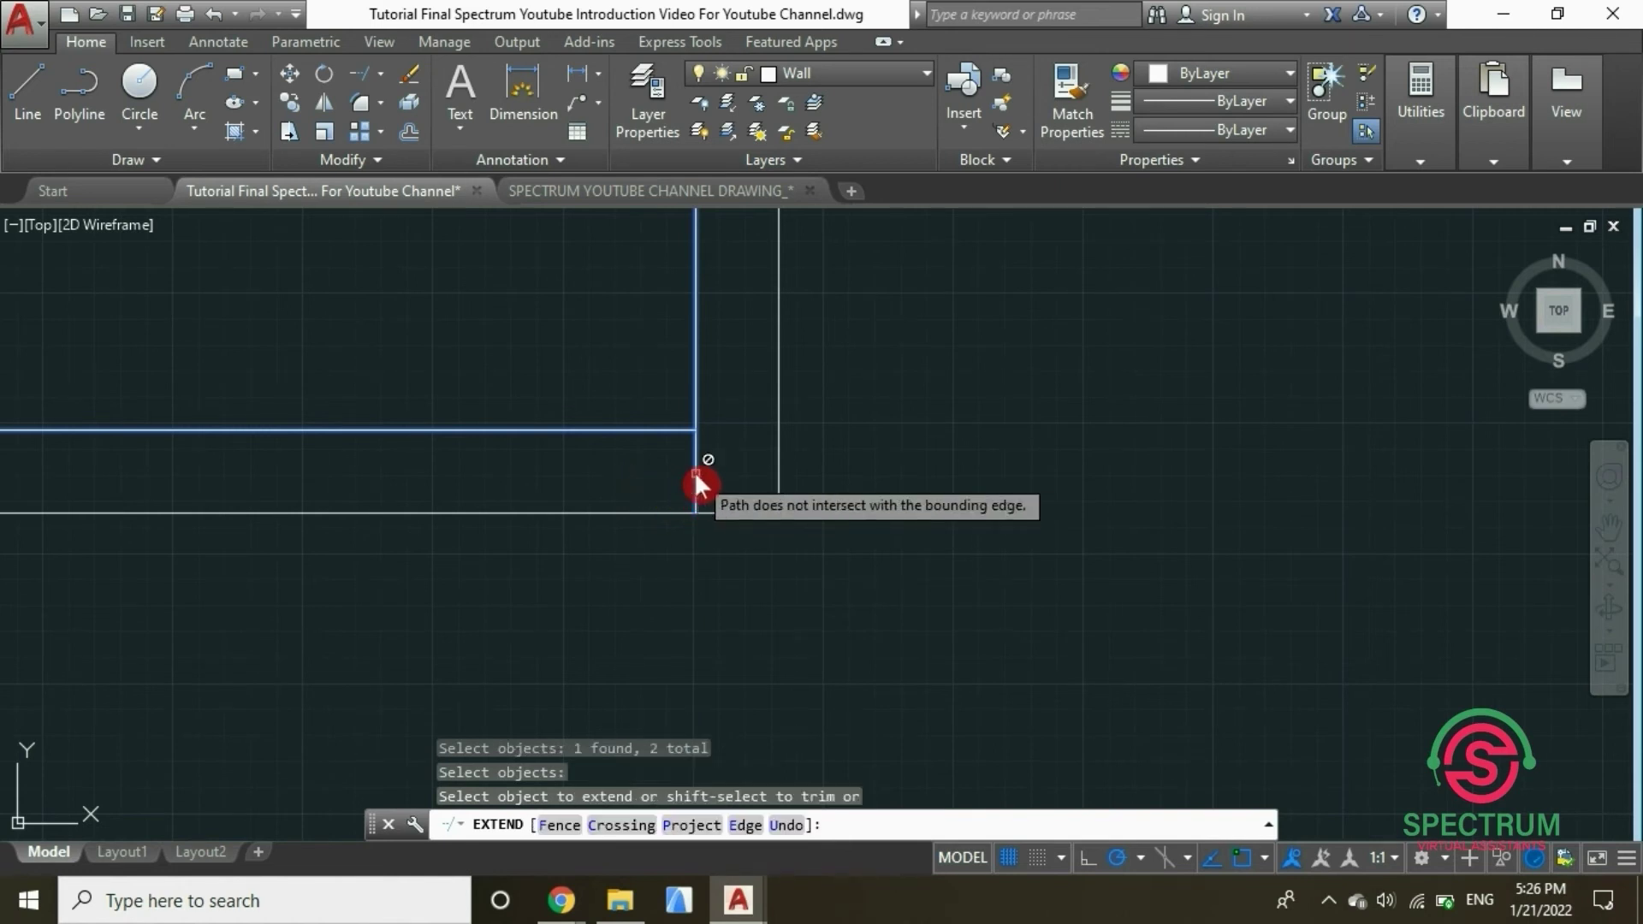
pyautogui.click(616, 466)
pyautogui.press('Return')
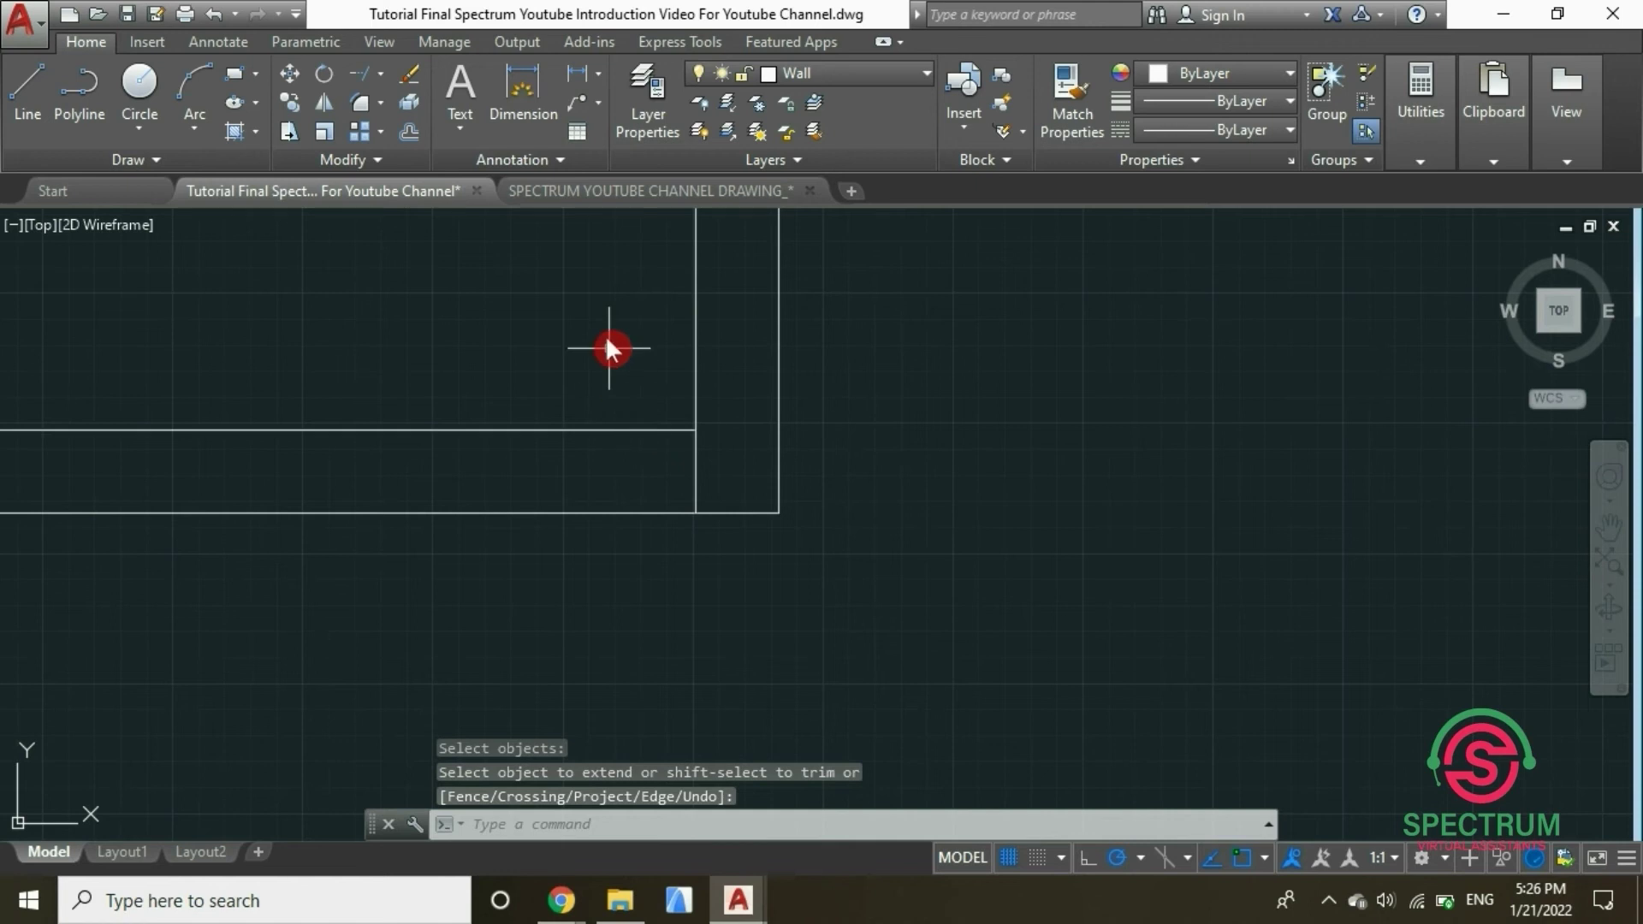
# Trim the inner vertical line's end below the inner horizontal line at the lowest bottom-right corner, using both lines as cutting edges
pyautogui.click(381, 74)
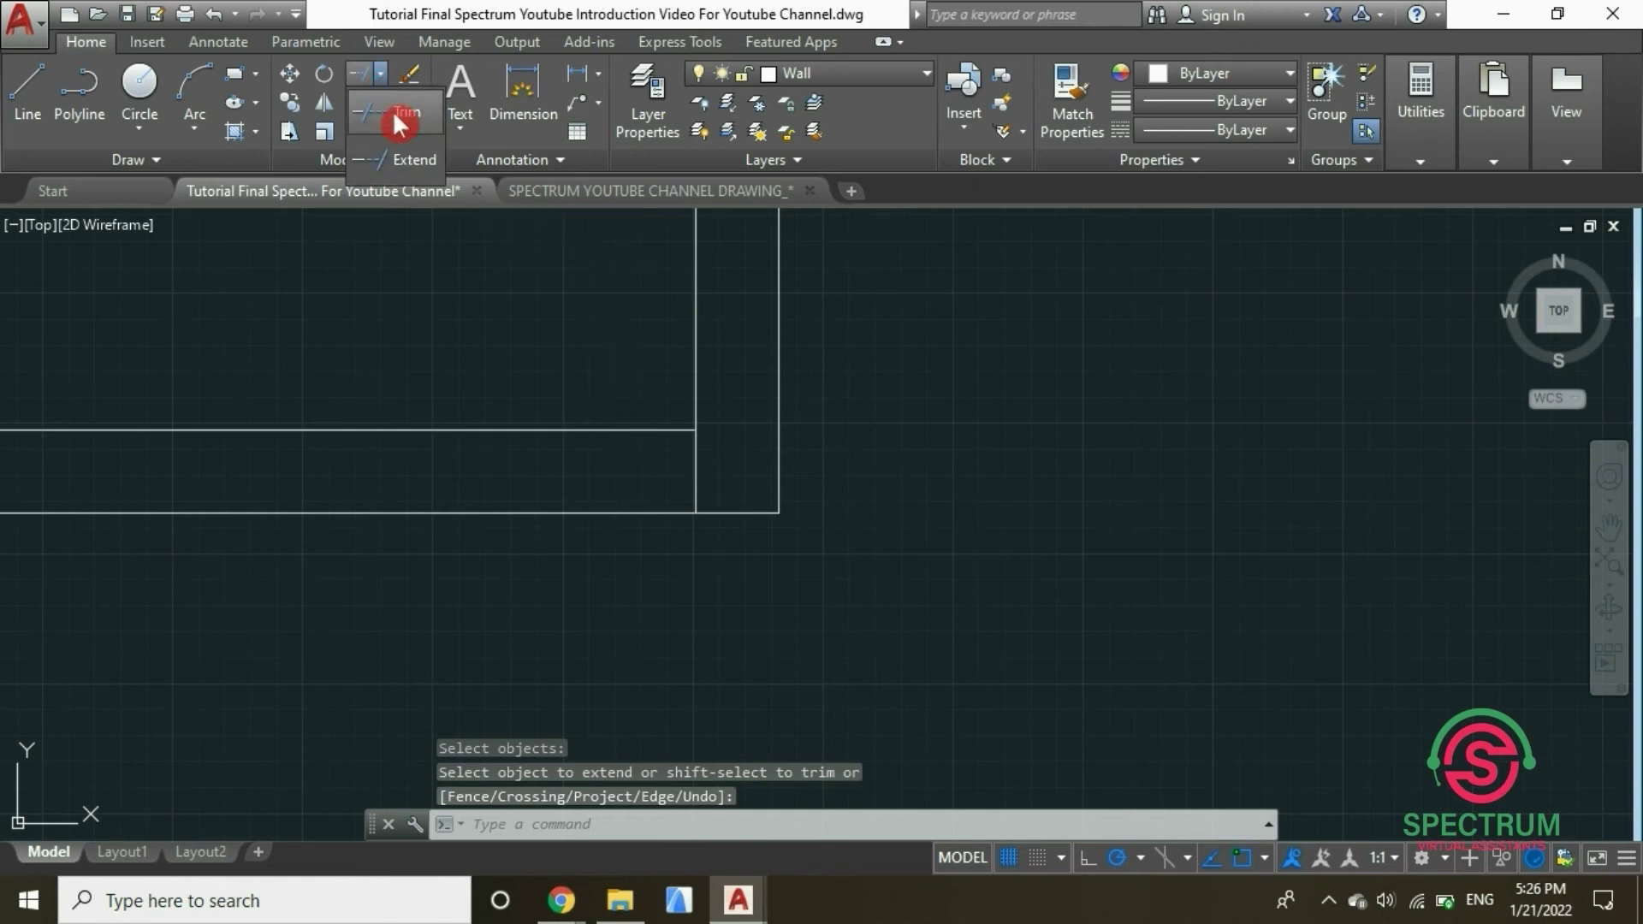
pyautogui.click(392, 110)
pyautogui.click(673, 428)
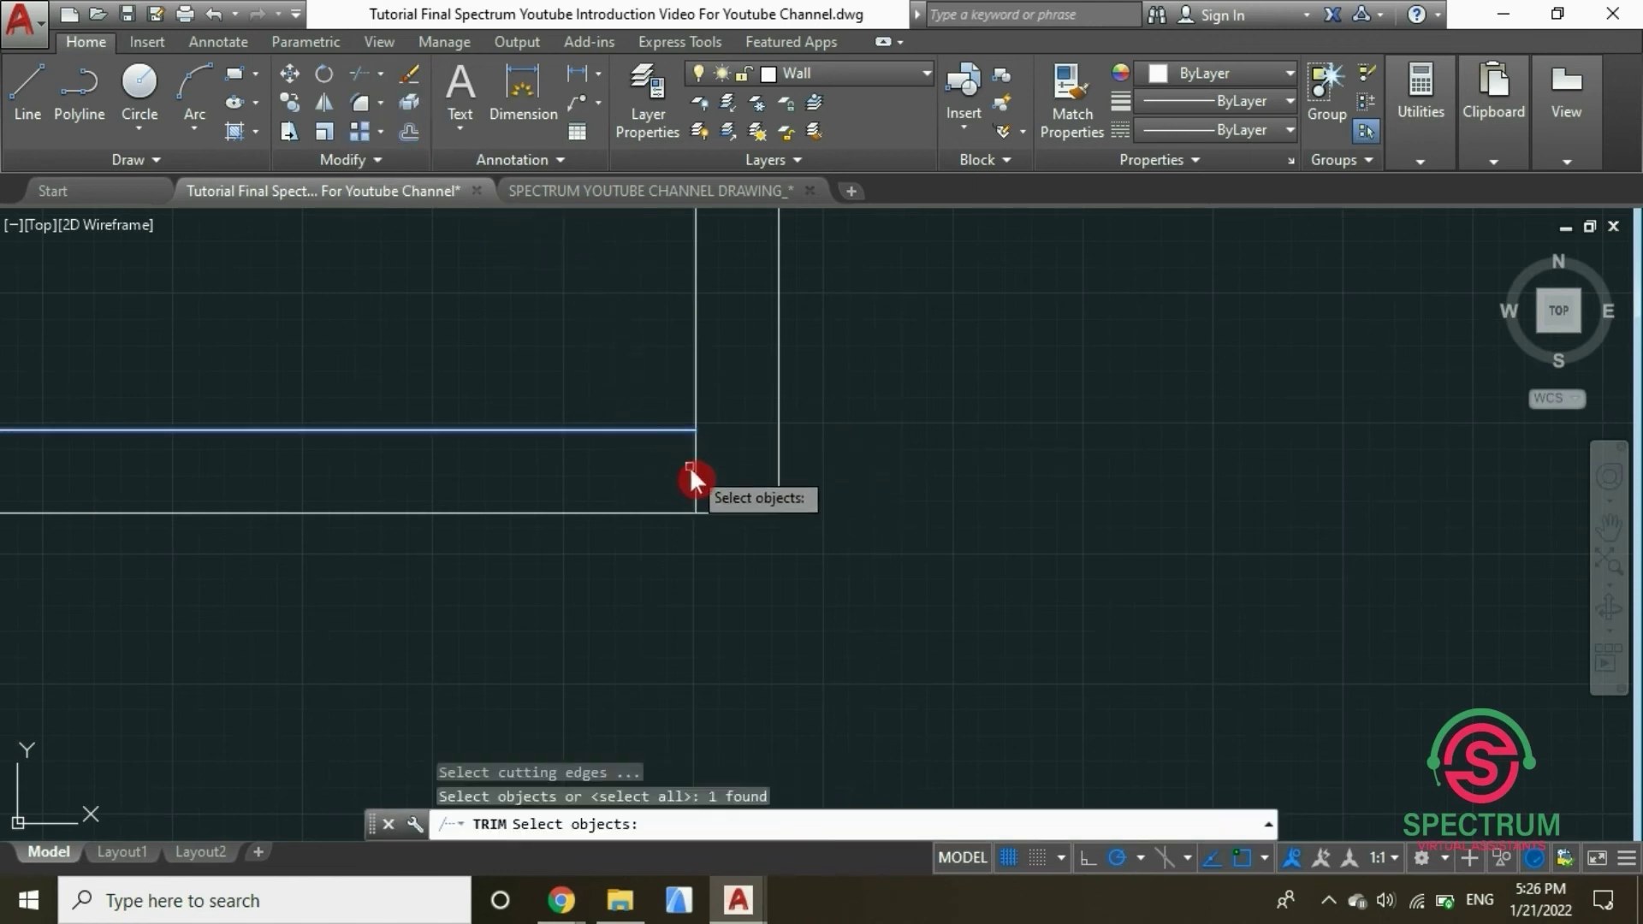
pyautogui.click(695, 474)
pyautogui.press('Return')
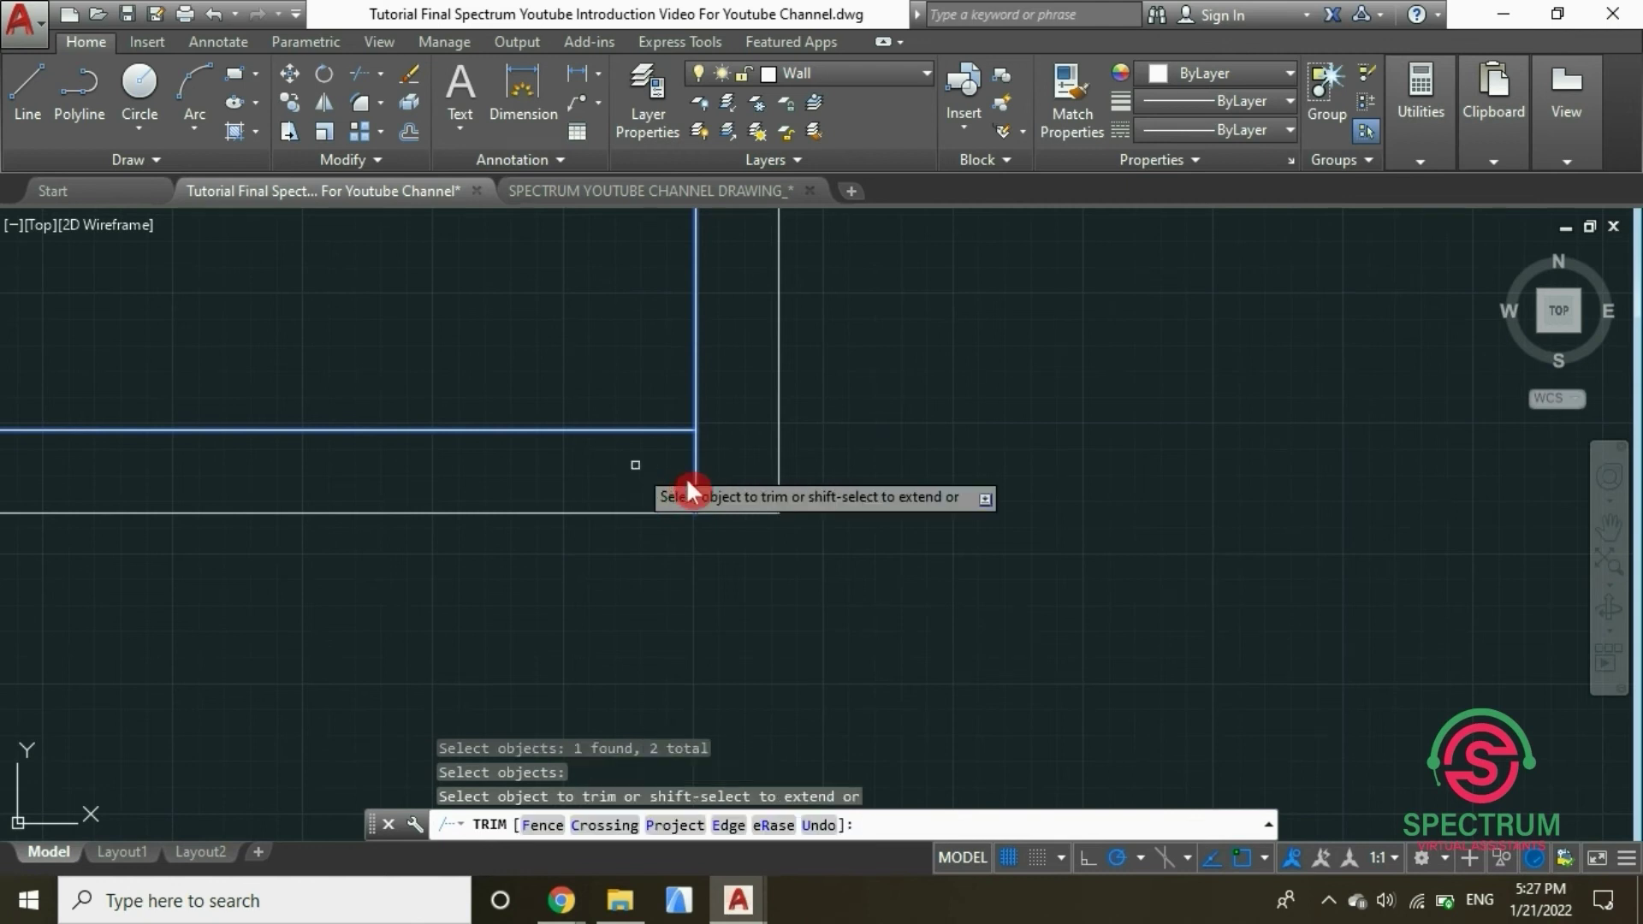
pyautogui.click(695, 474)
pyautogui.scroll(-5, 707, 589)
pyautogui.scroll(-2, 700, 569)
pyautogui.scroll(-2, 728, 532)
pyautogui.scroll(-3, 723, 454)
pyautogui.scroll(4, 723, 433)
pyautogui.scroll(1, 735, 582)
pyautogui.scroll(2, 733, 579)
pyautogui.press('Escape')
# Trim the four overlapping segments where the long lower horizontal wall crosses the middle vertical wall, using all four wall lines as cutting edges
pyautogui.scroll(5, 709, 558)
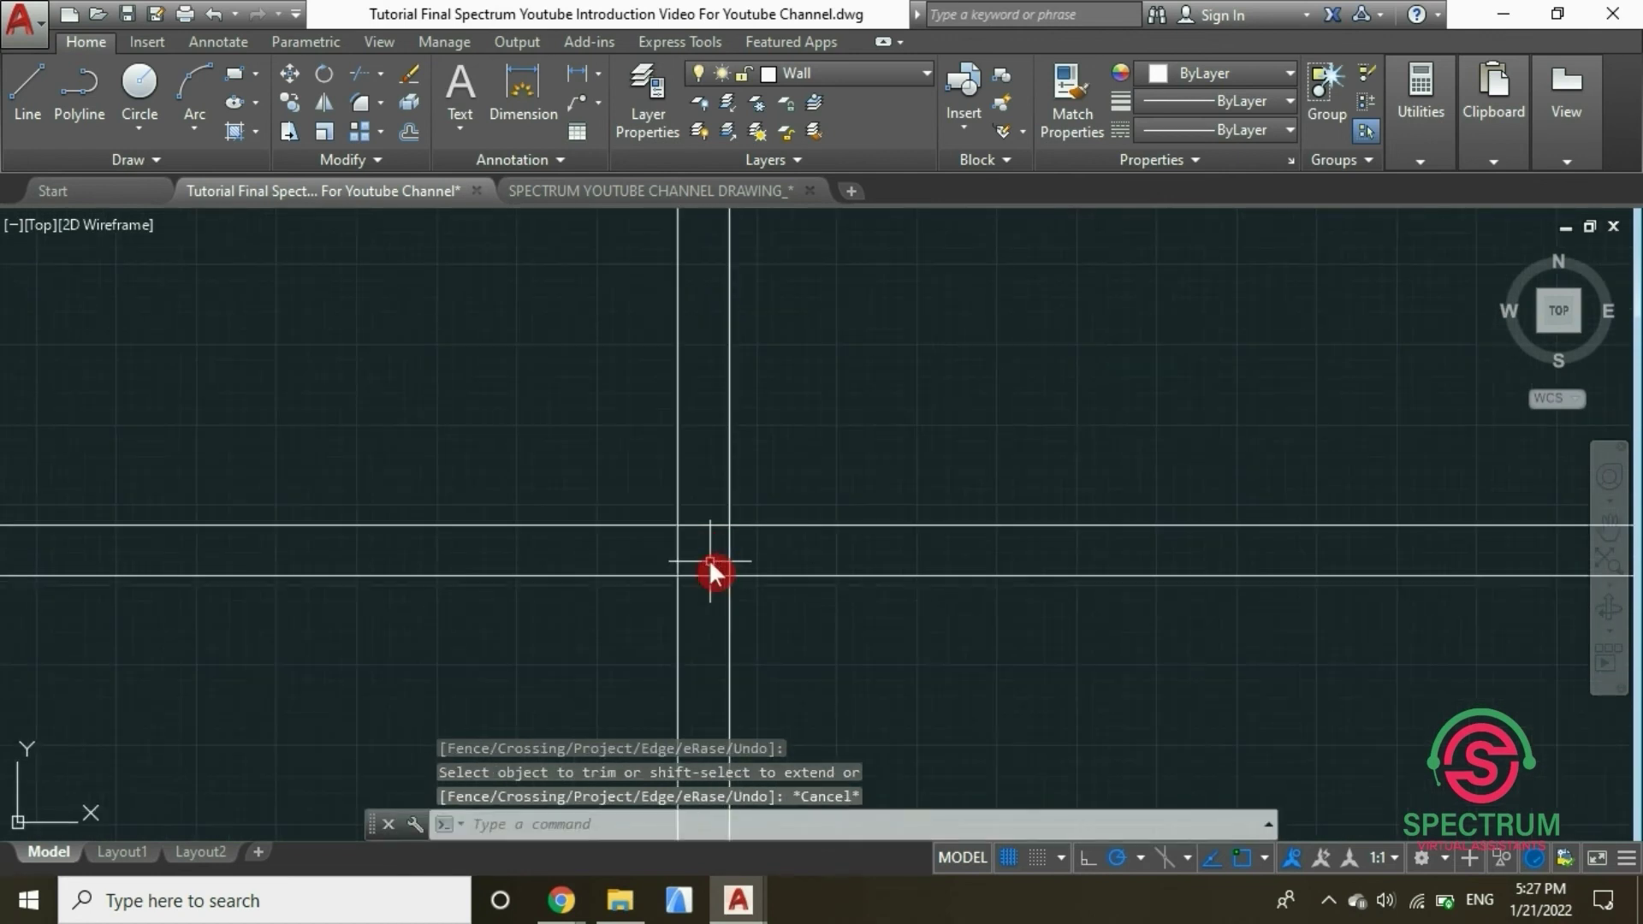
pyautogui.click(361, 100)
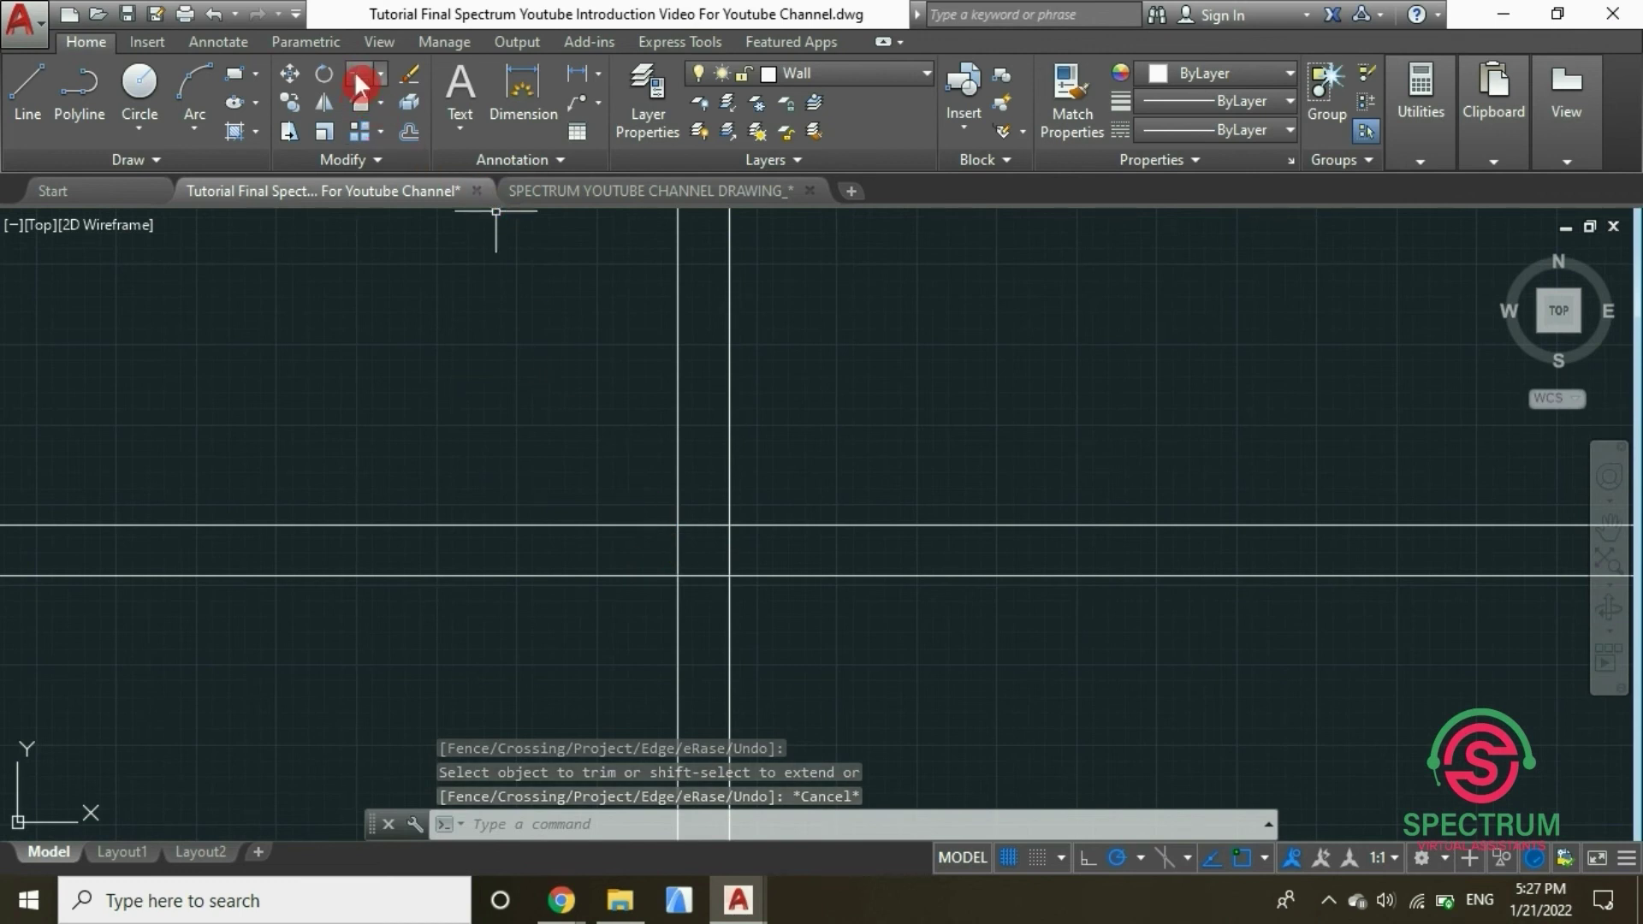
pyautogui.click(644, 521)
pyautogui.click(675, 553)
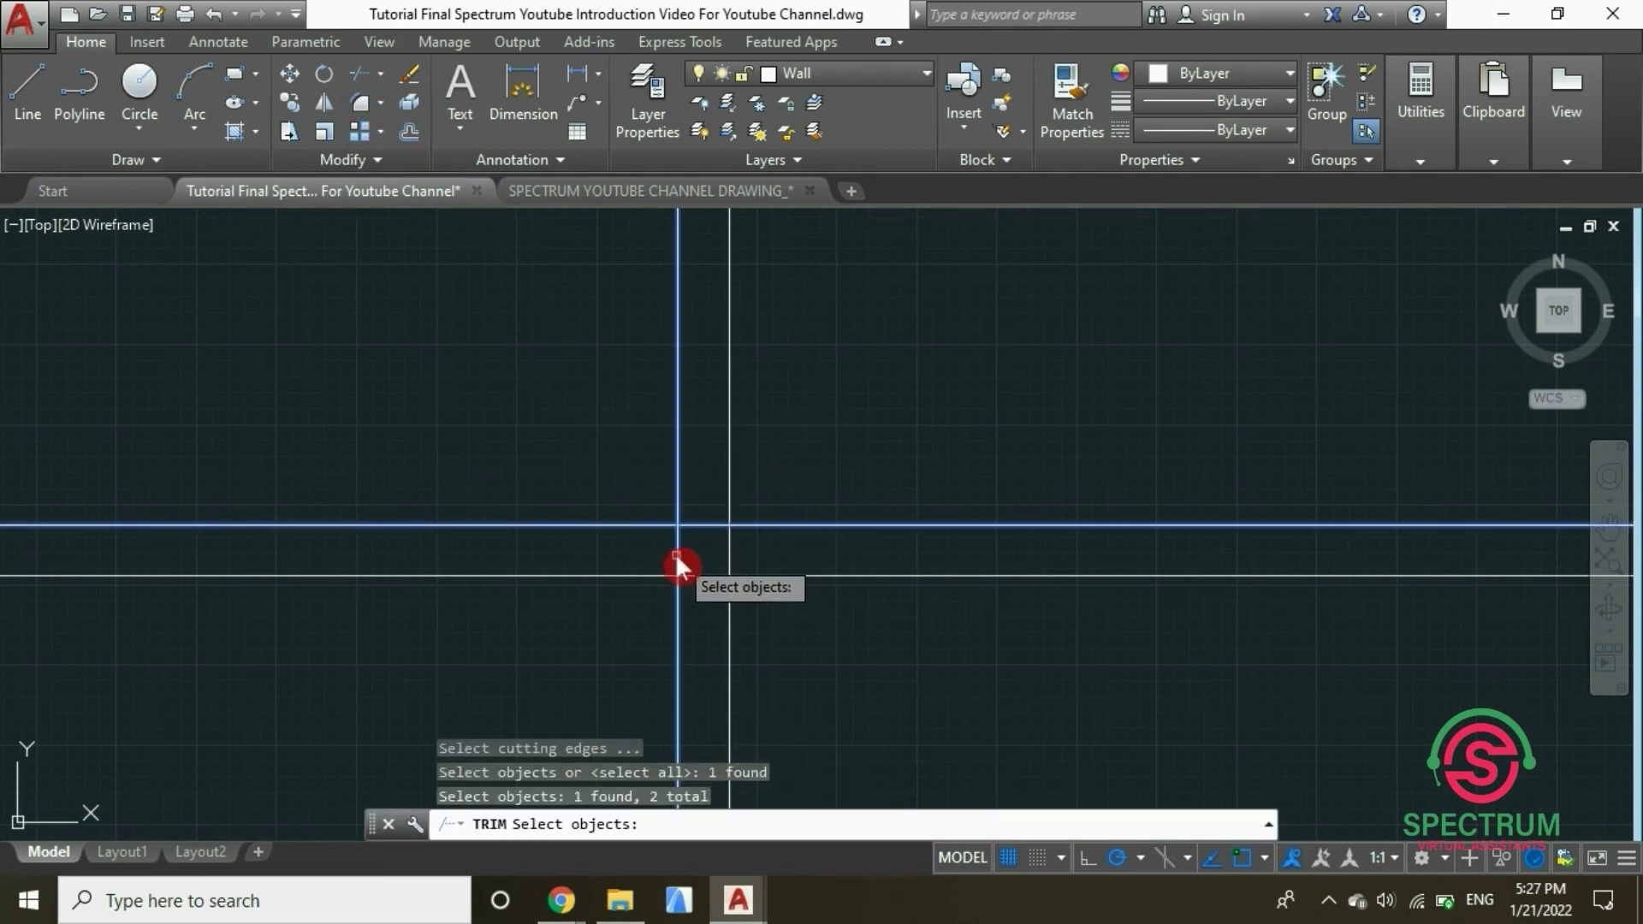
pyautogui.click(710, 575)
pyautogui.click(729, 548)
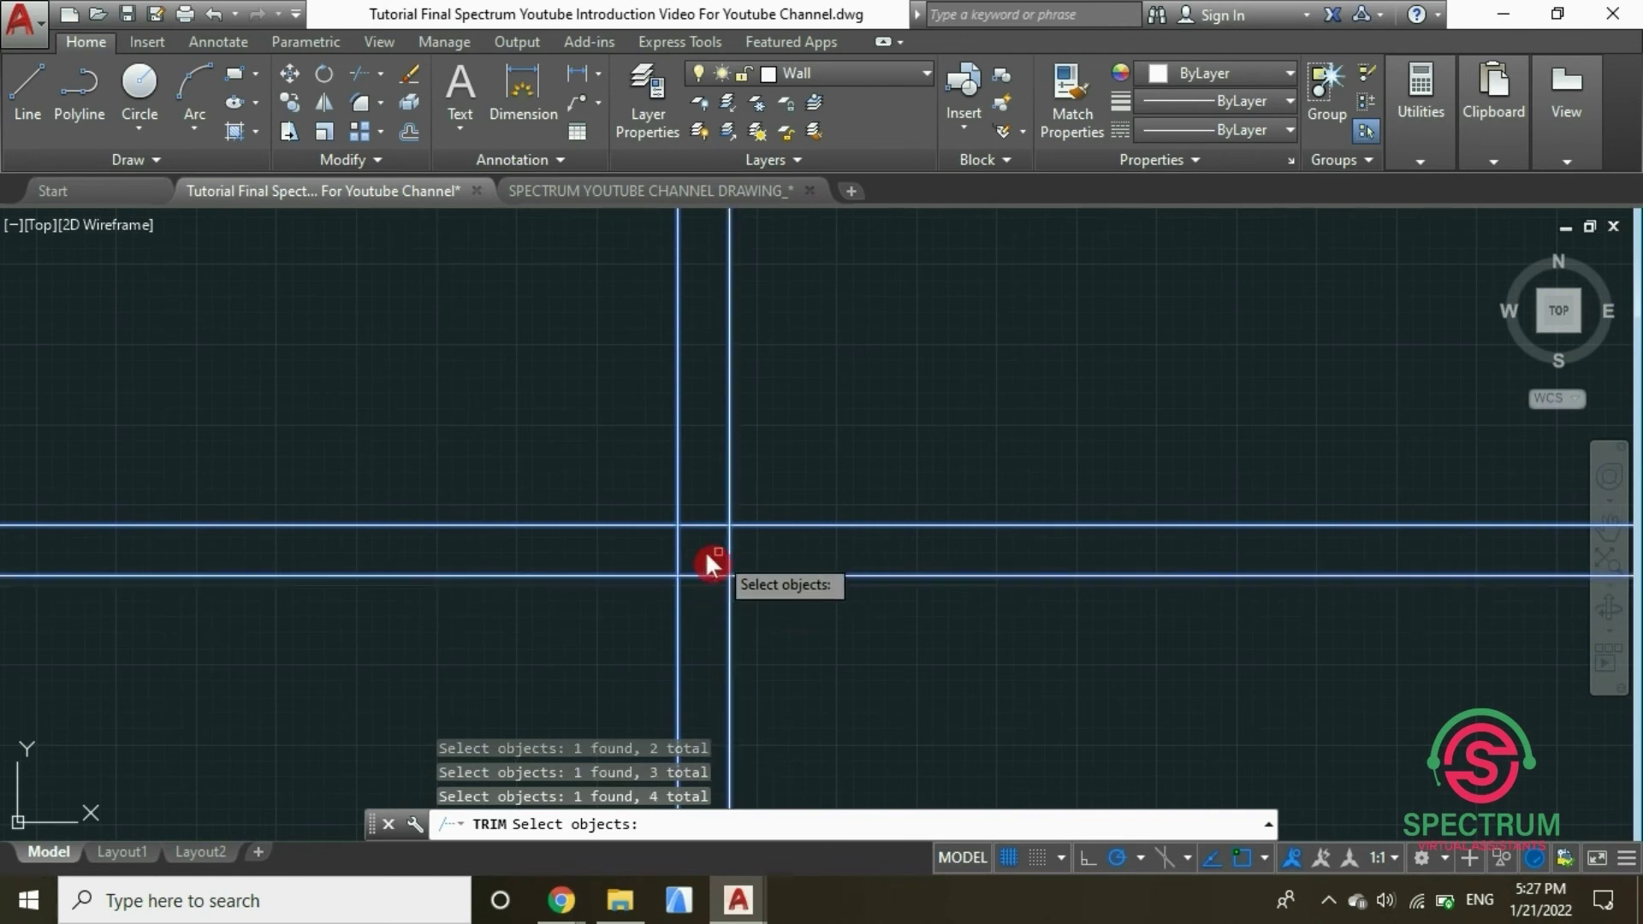
pyautogui.press('Return')
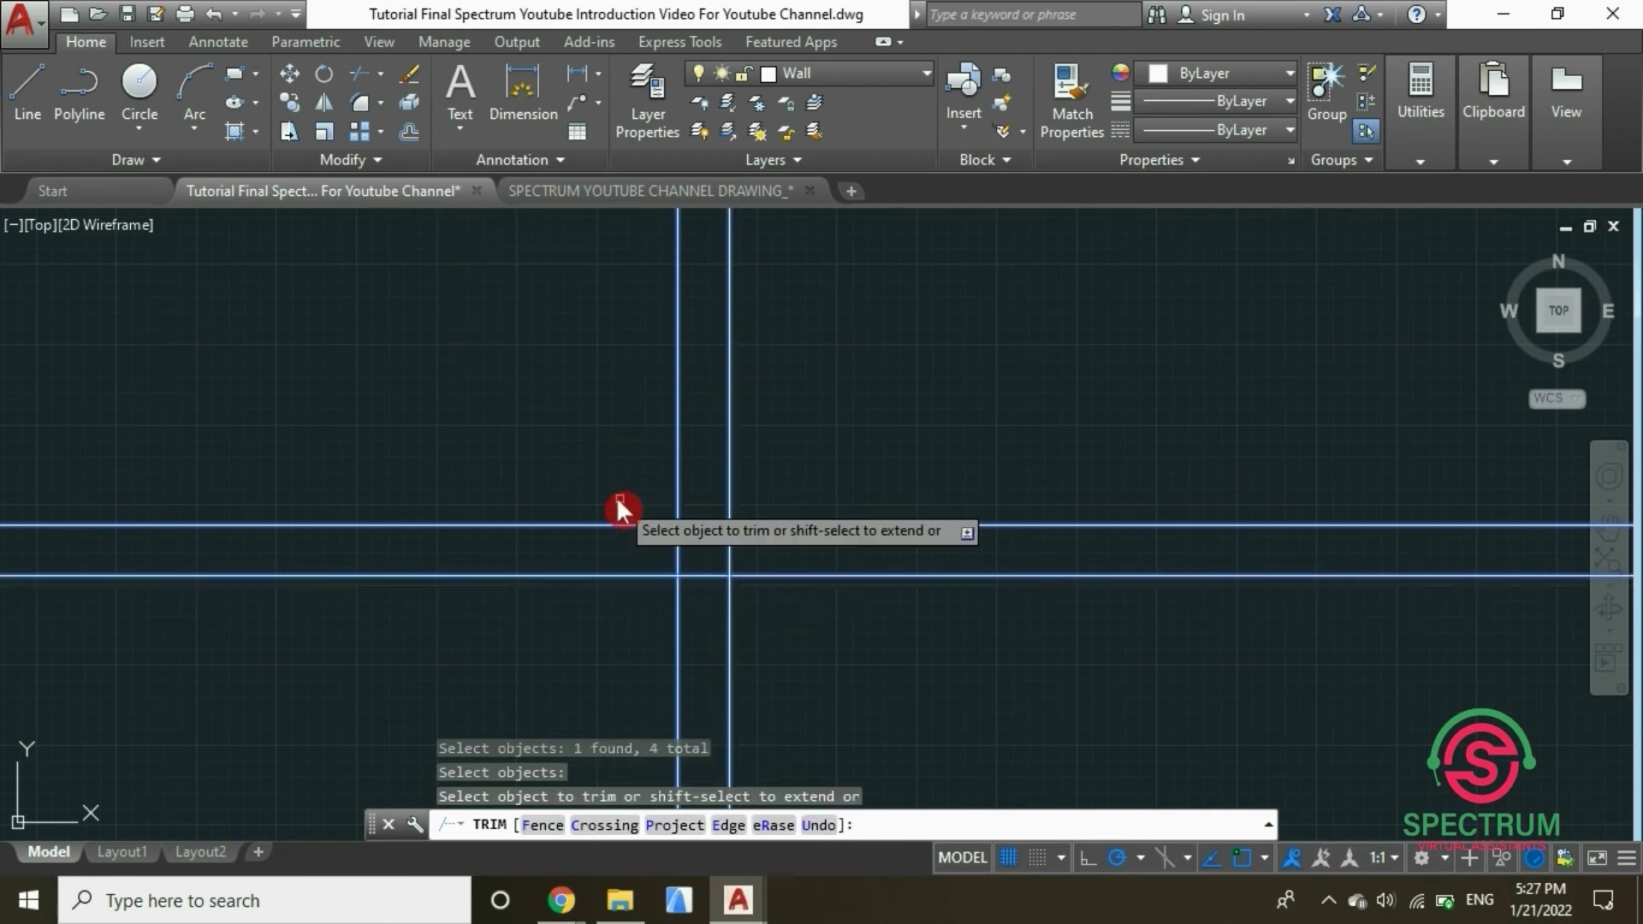
pyautogui.click(679, 553)
pyautogui.click(709, 525)
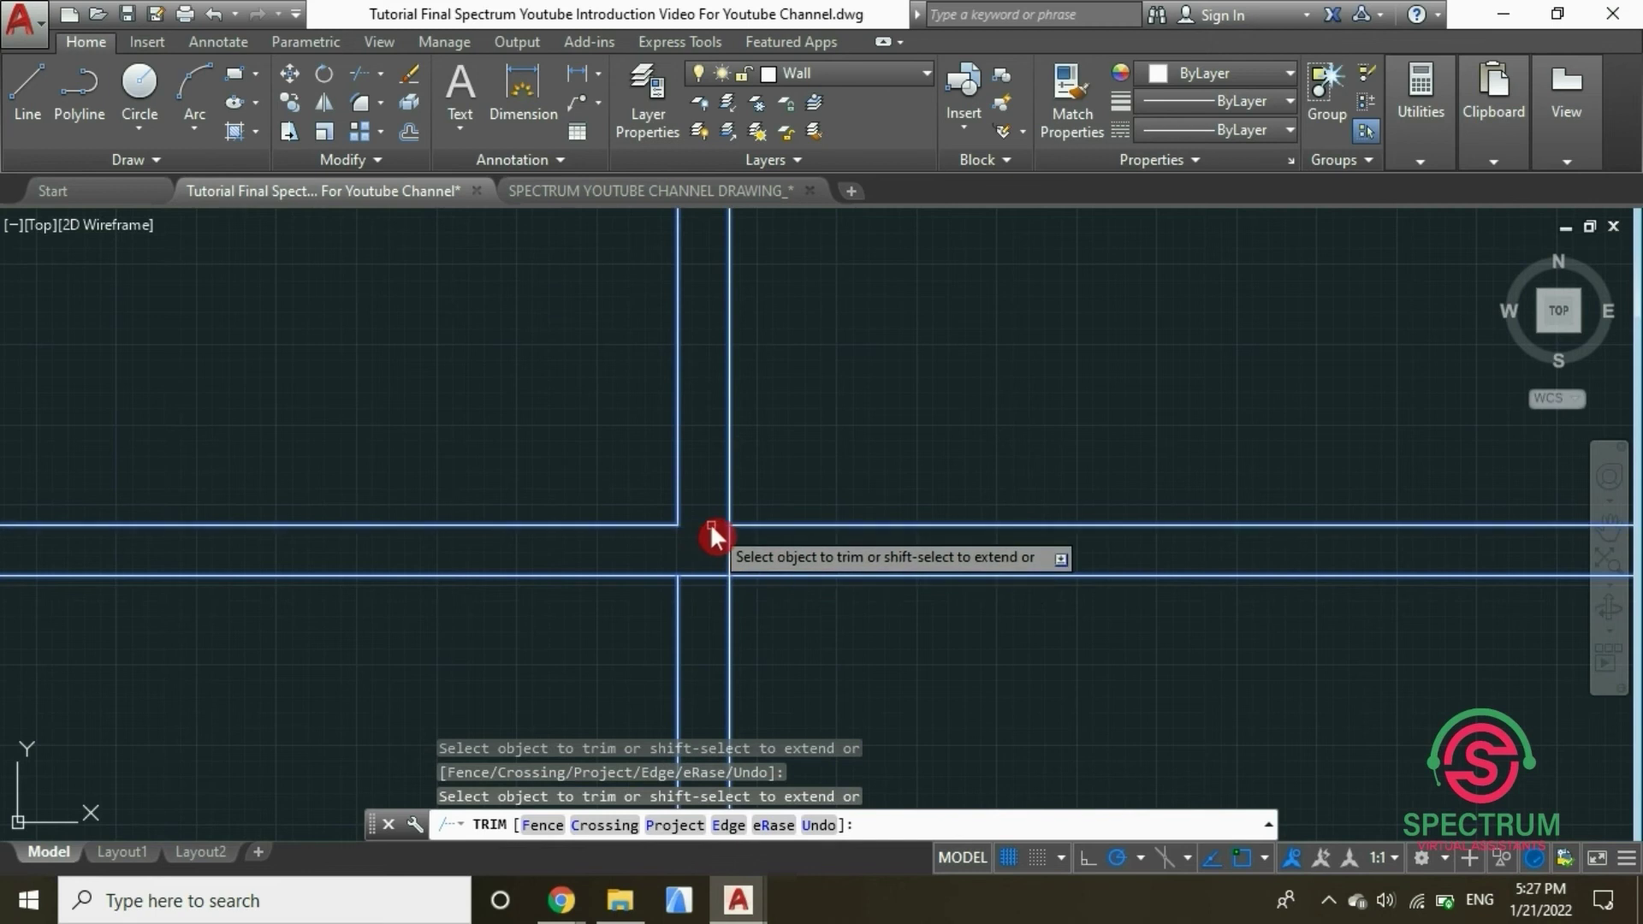
pyautogui.click(728, 551)
pyautogui.click(695, 576)
pyautogui.scroll(-5, 676, 590)
pyautogui.scroll(5, 792, 613)
pyautogui.scroll(2, 790, 596)
pyautogui.press('Escape')
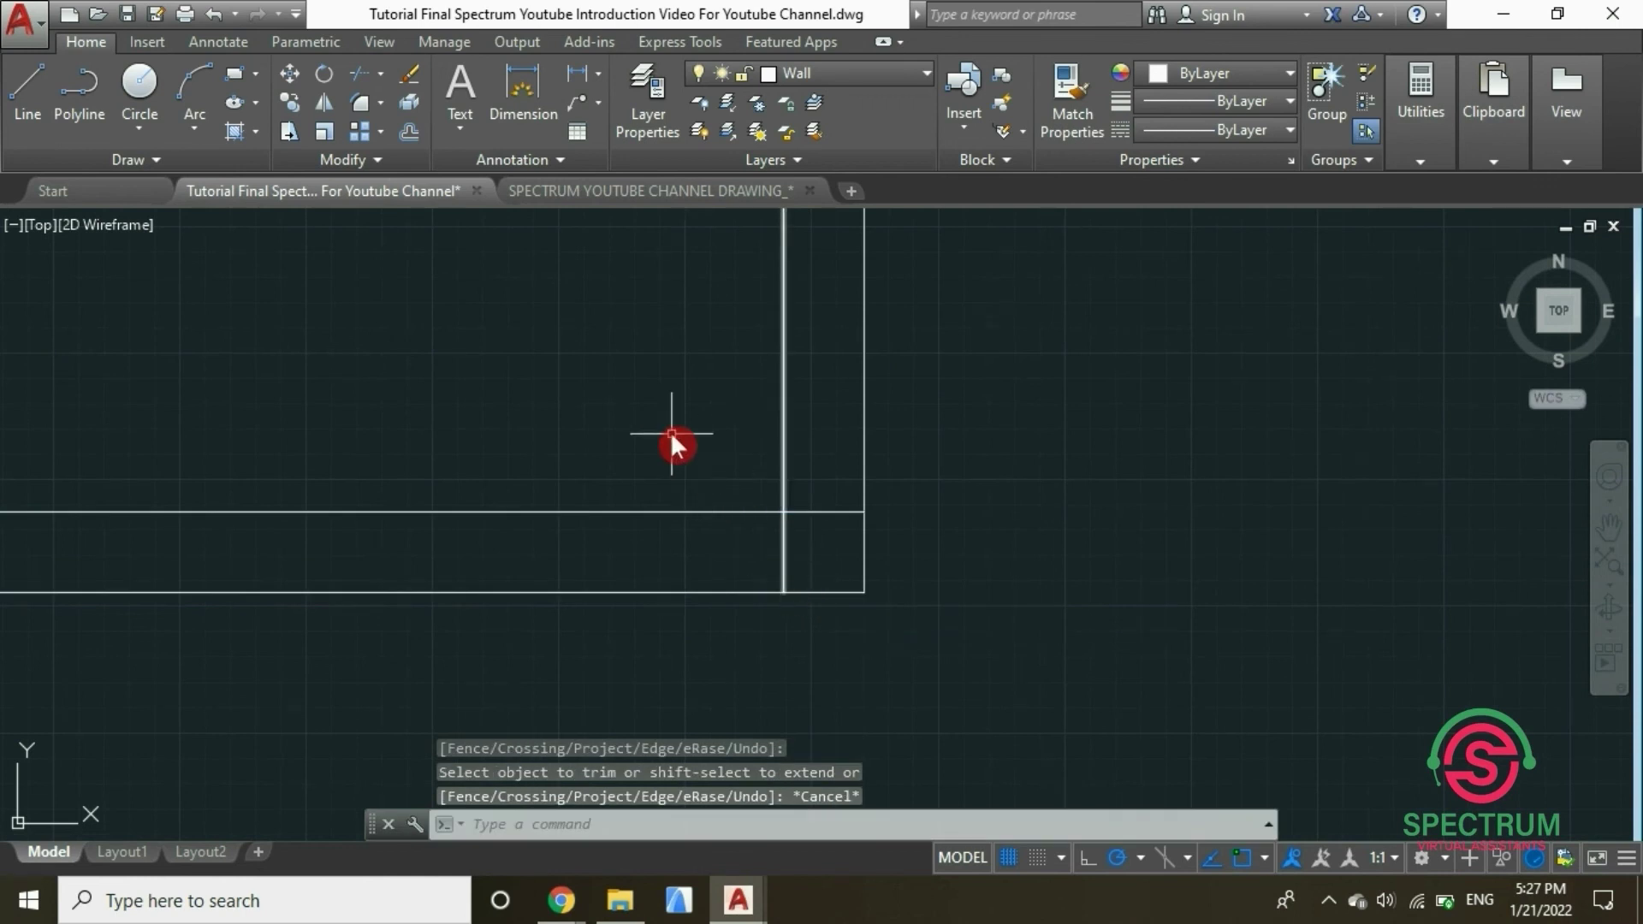
# Trim the overlapping ends of the two inner wall lines at the lower right room's bottom-right corner, using both lines as cutting edges
pyautogui.click(363, 77)
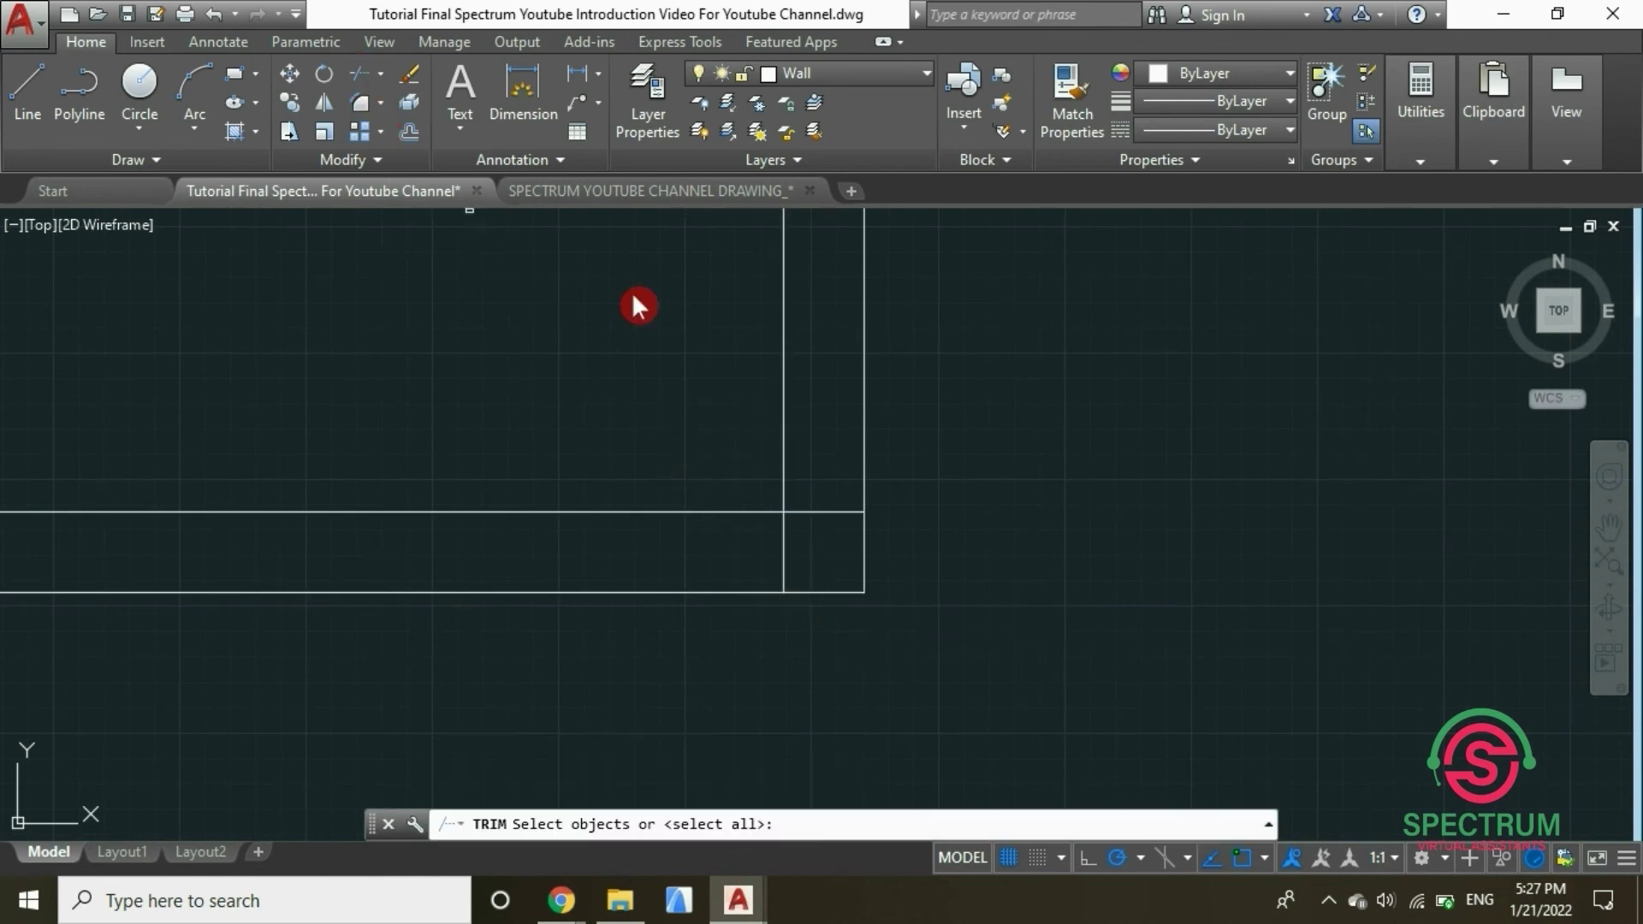
pyautogui.click(782, 548)
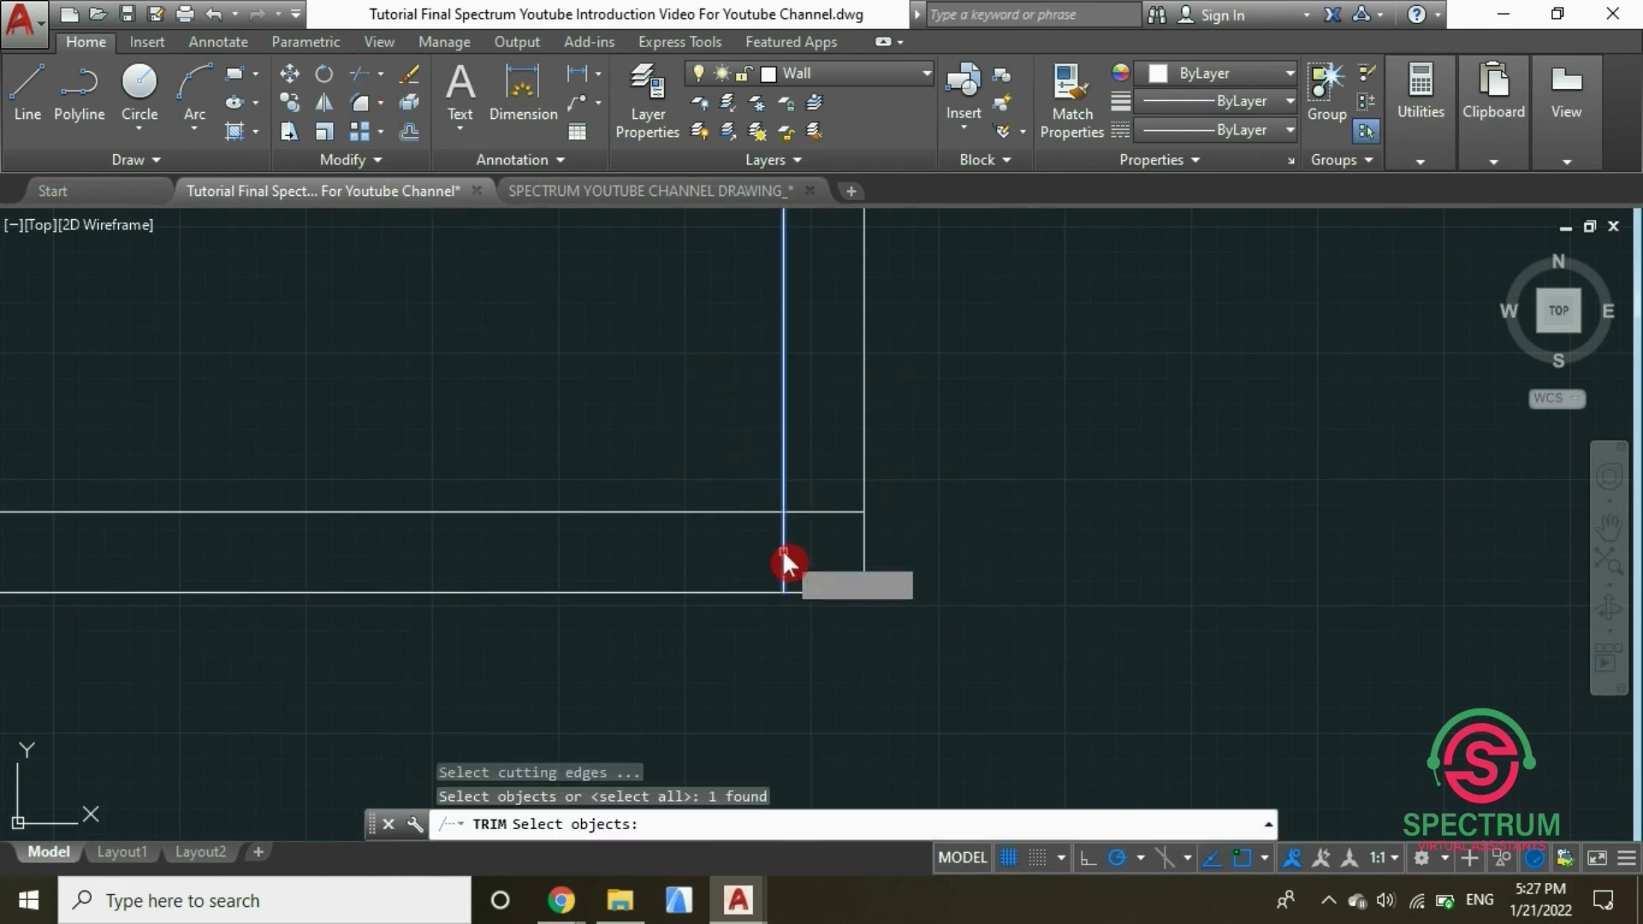
pyautogui.click(829, 512)
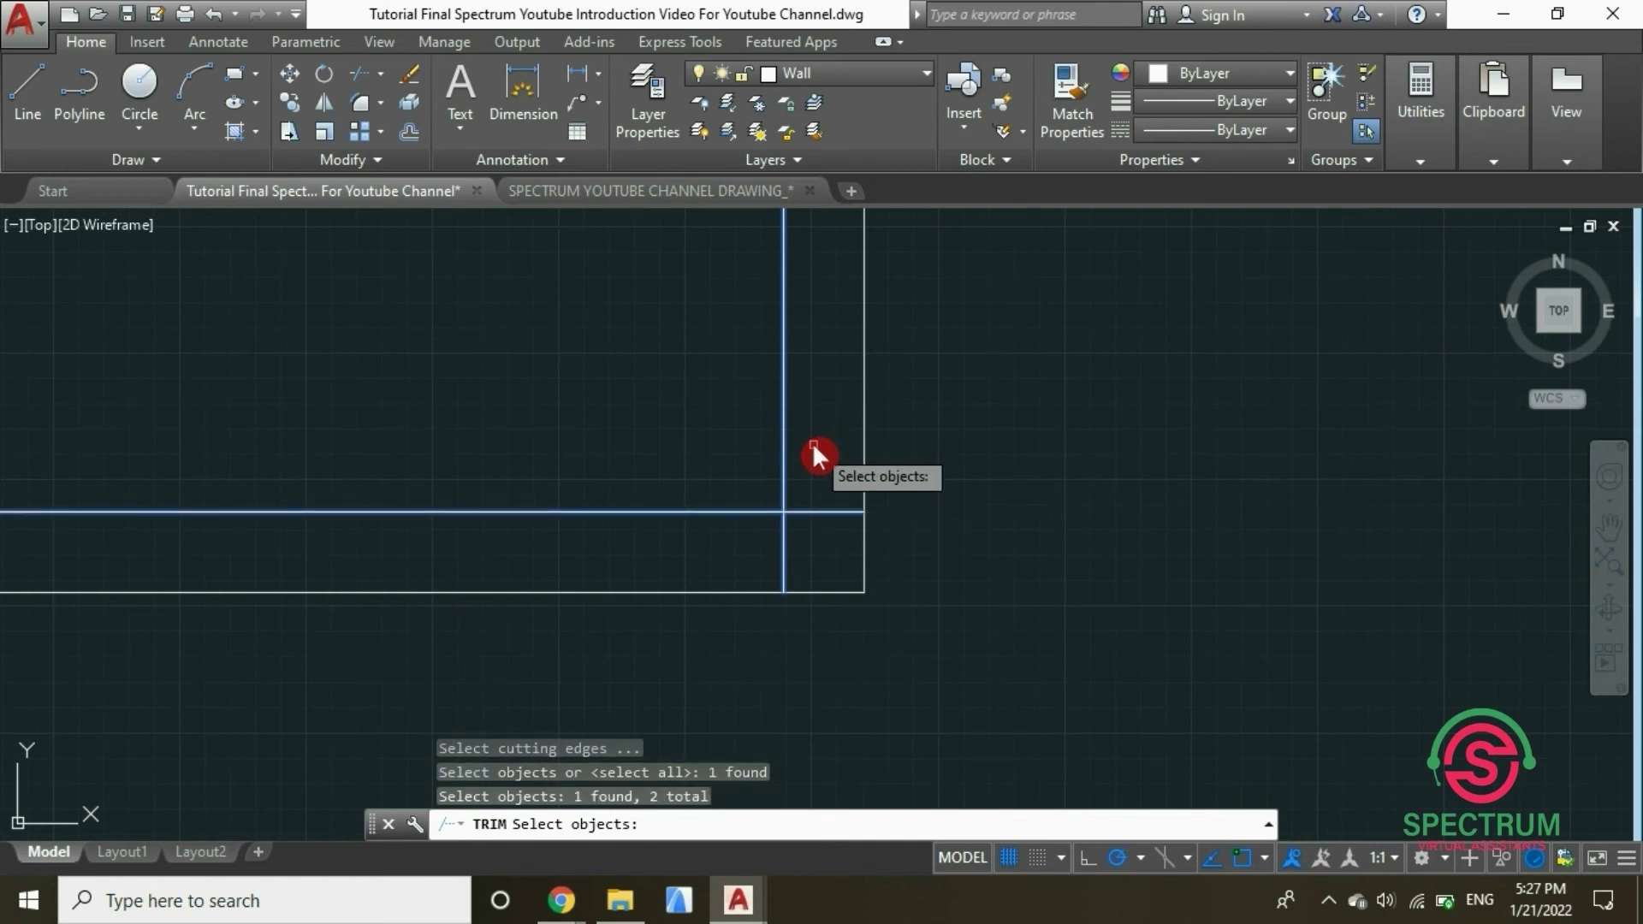
pyautogui.press('Return')
pyautogui.click(784, 561)
pyautogui.click(836, 514)
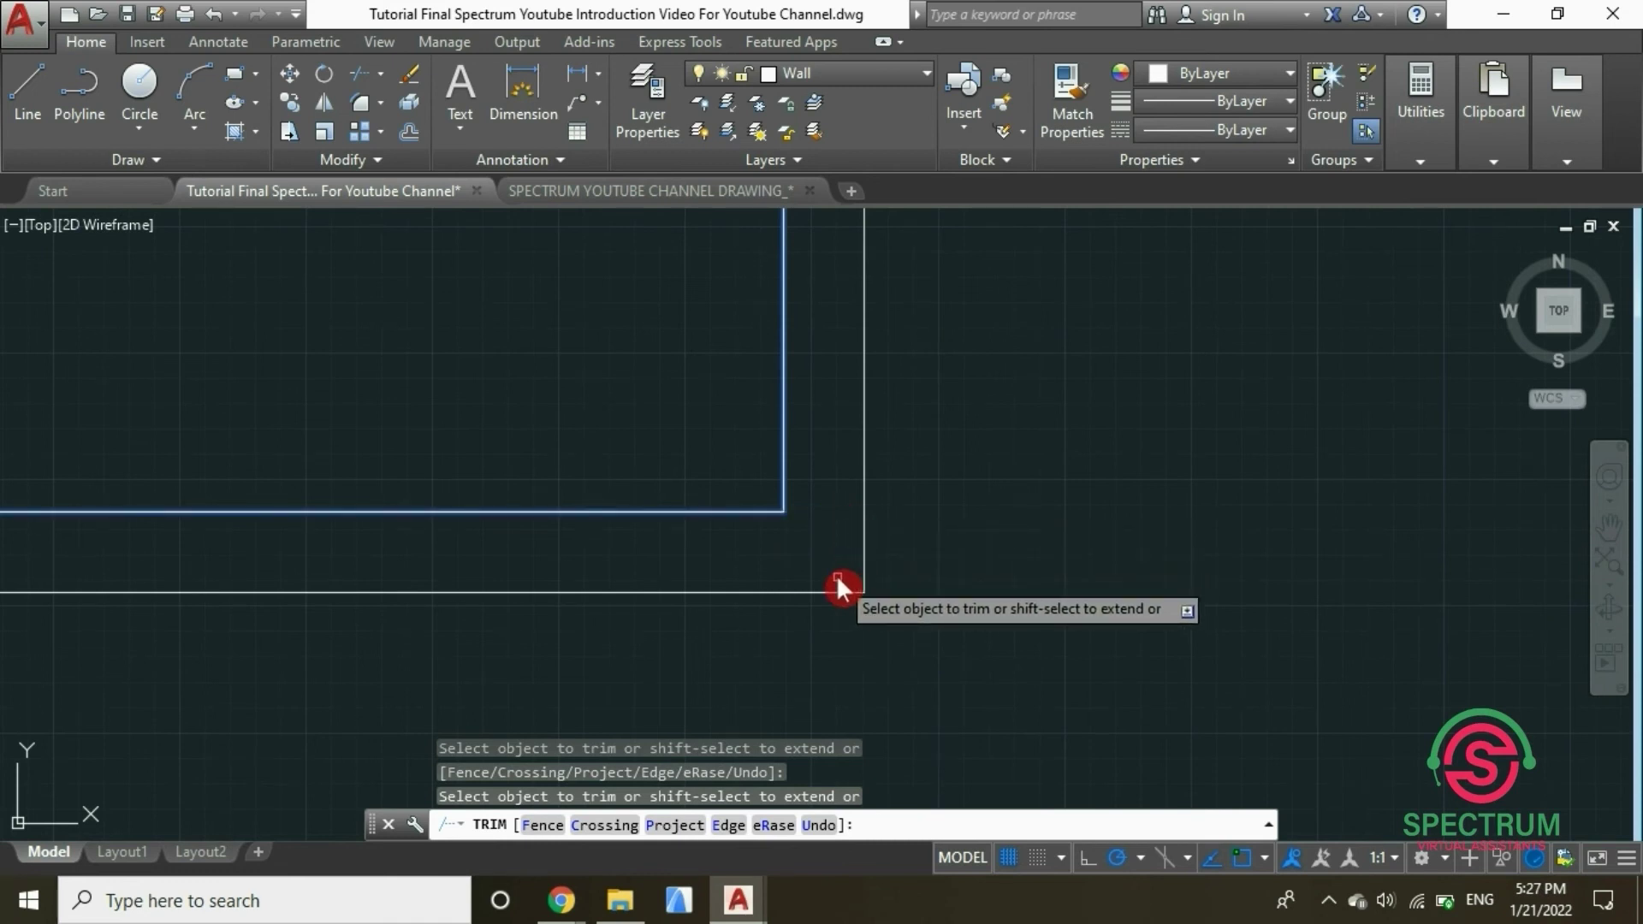
pyautogui.scroll(-8, 758, 650)
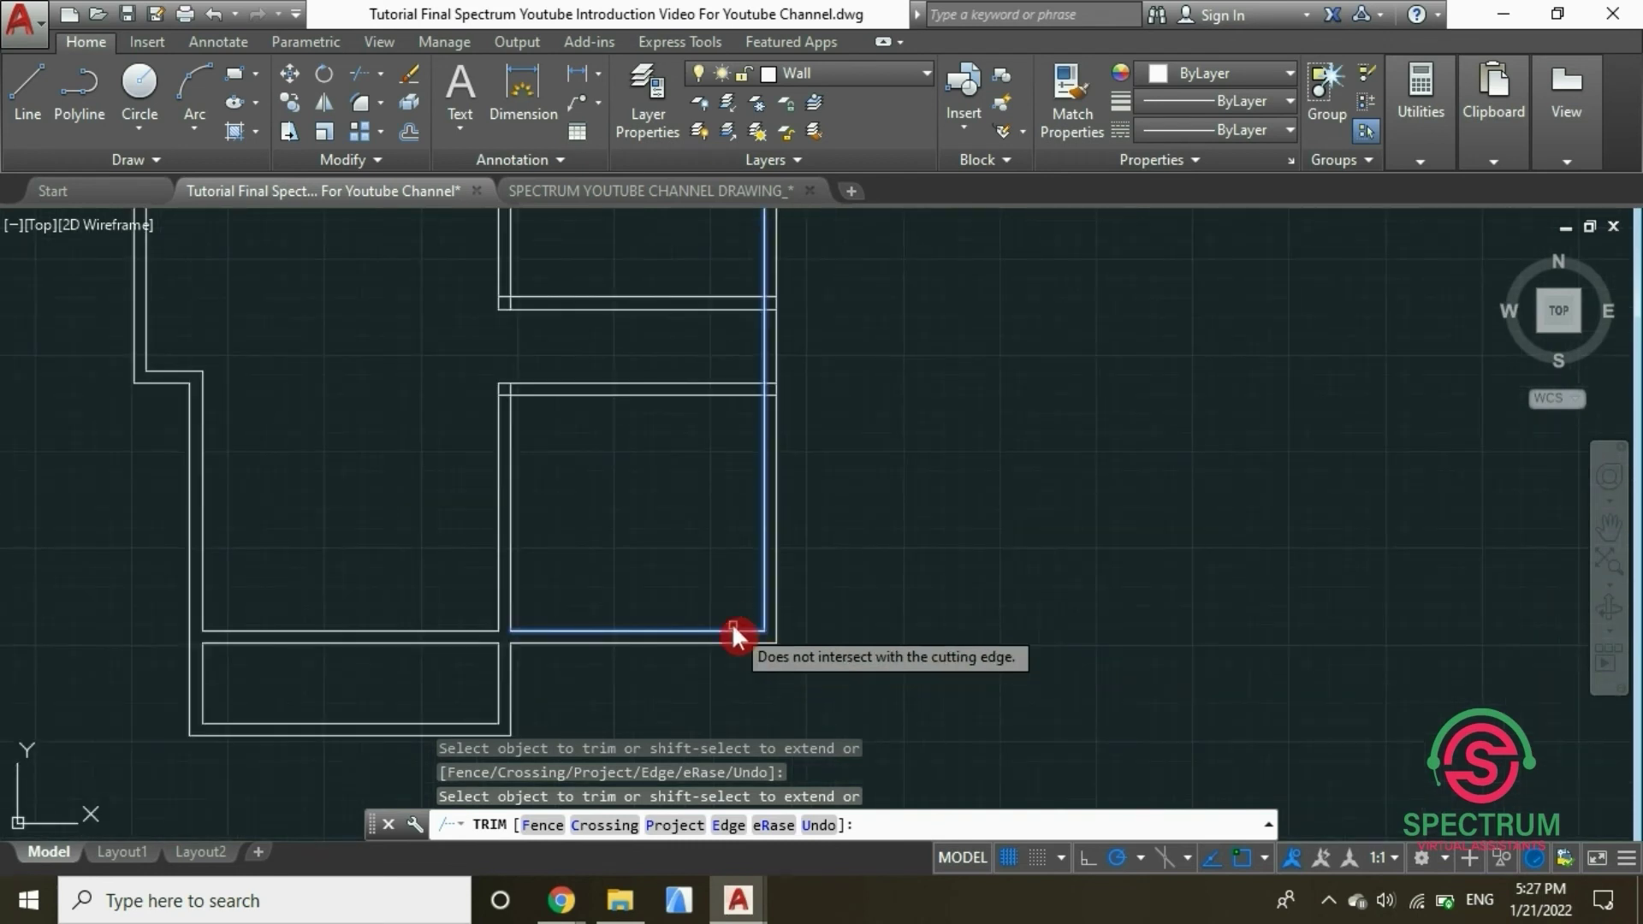
pyautogui.scroll(-4, 676, 556)
pyautogui.scroll(6, 608, 462)
pyautogui.press('Escape')
# Trim the overlapping ends of the two inner wall lines at the lower right room's top-left corner, using both lines as cutting edges
pyautogui.scroll(5, 582, 470)
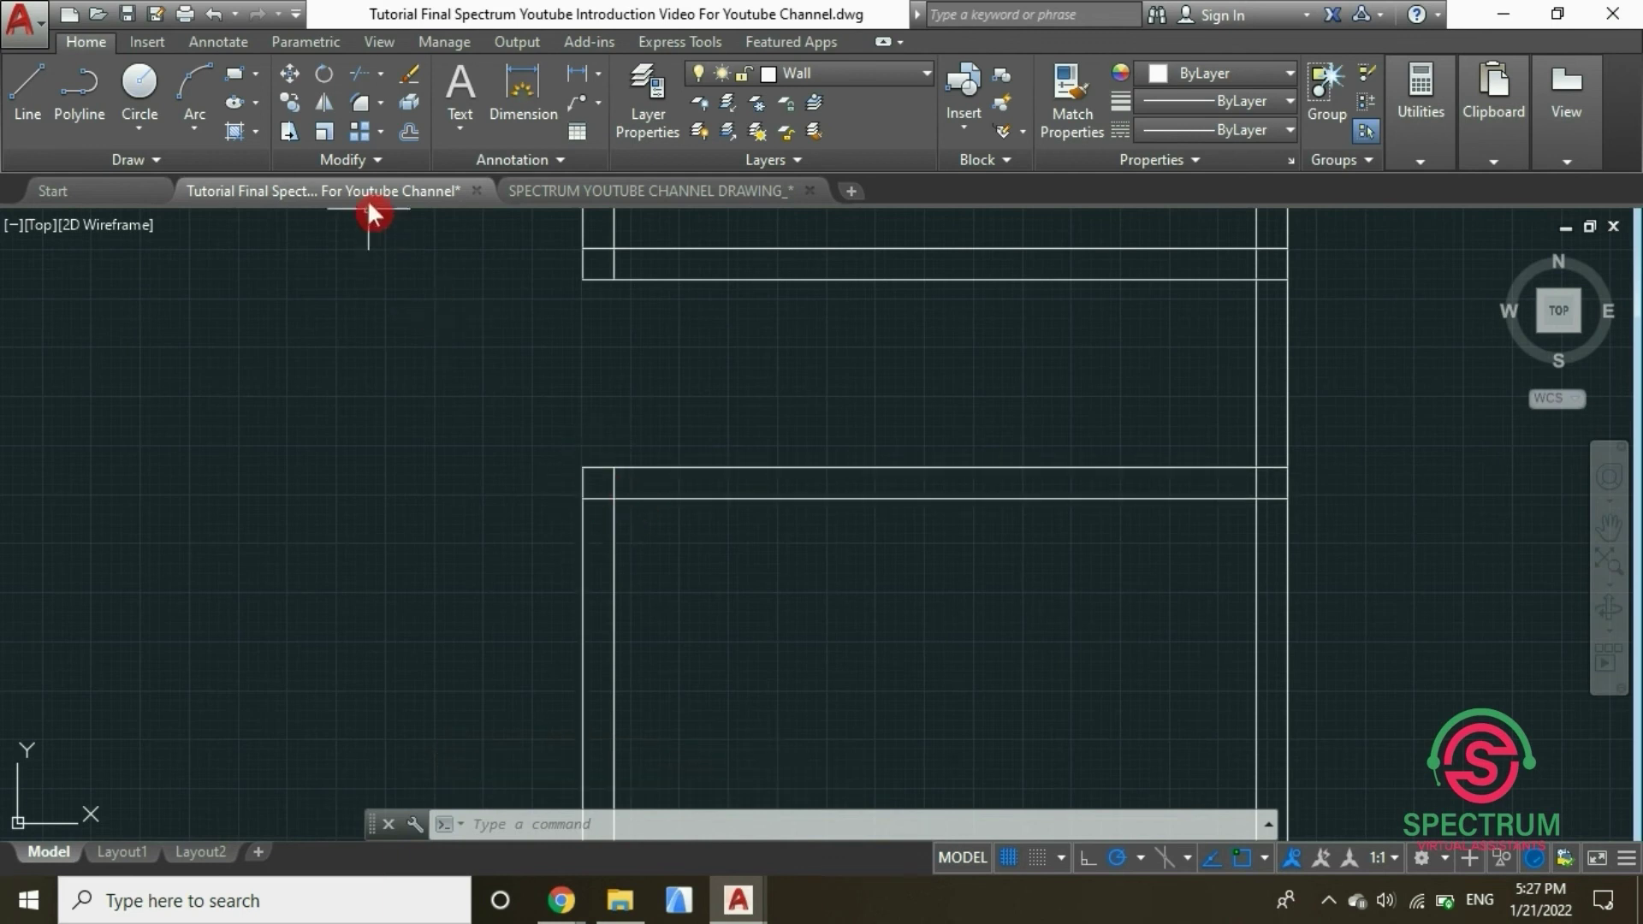
pyautogui.click(355, 71)
pyautogui.click(596, 500)
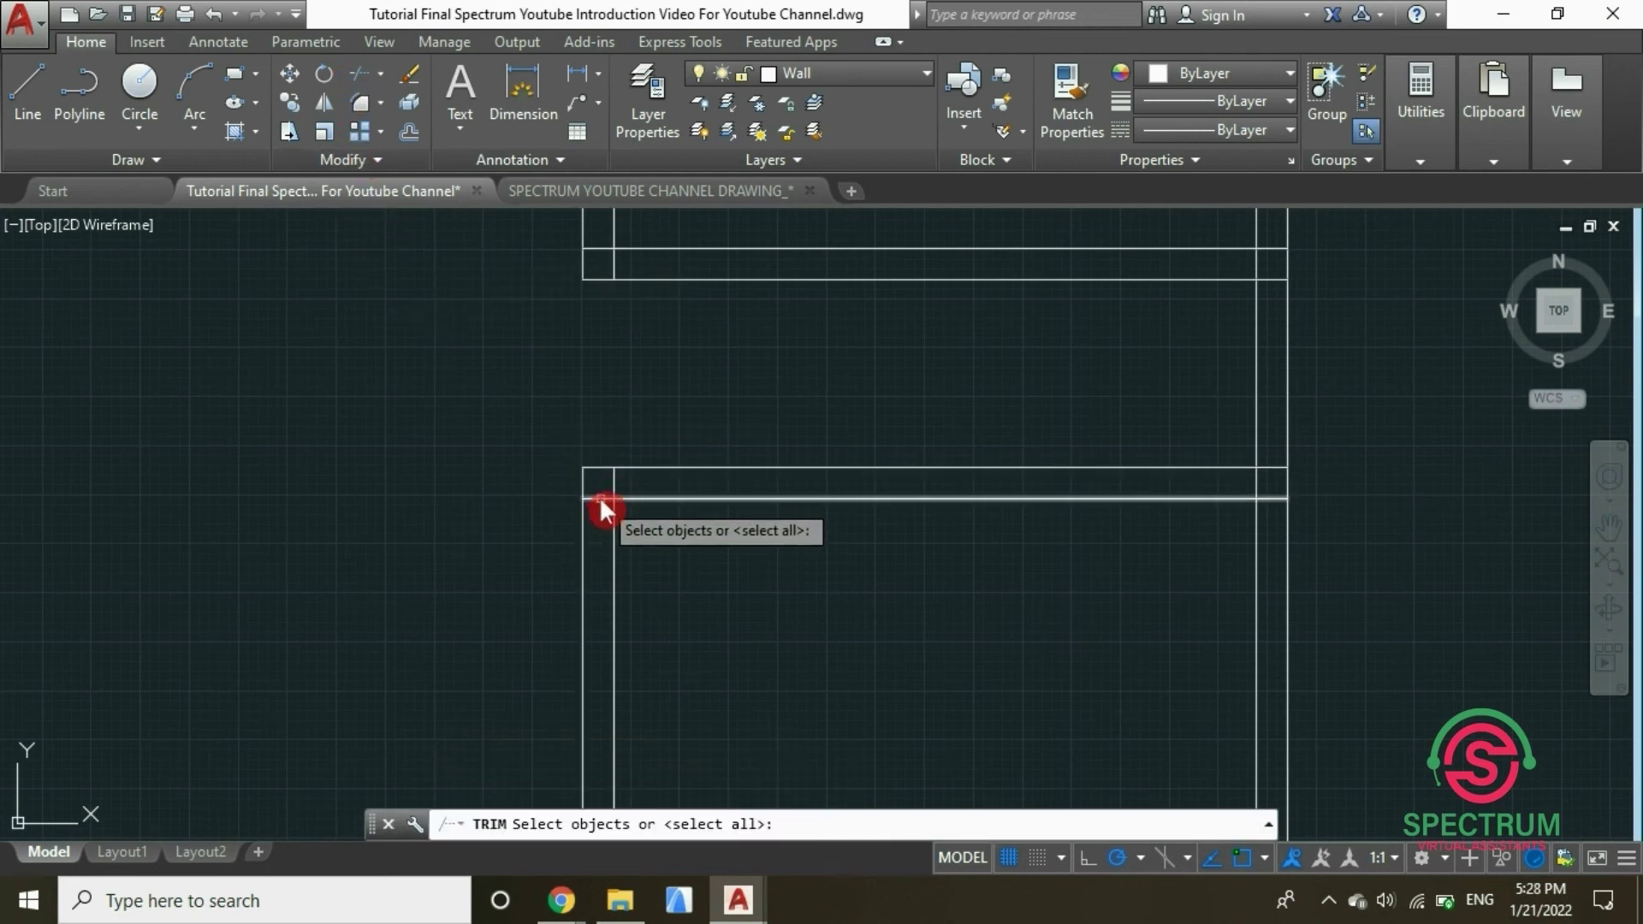
pyautogui.click(612, 495)
pyautogui.scroll(4, 604, 514)
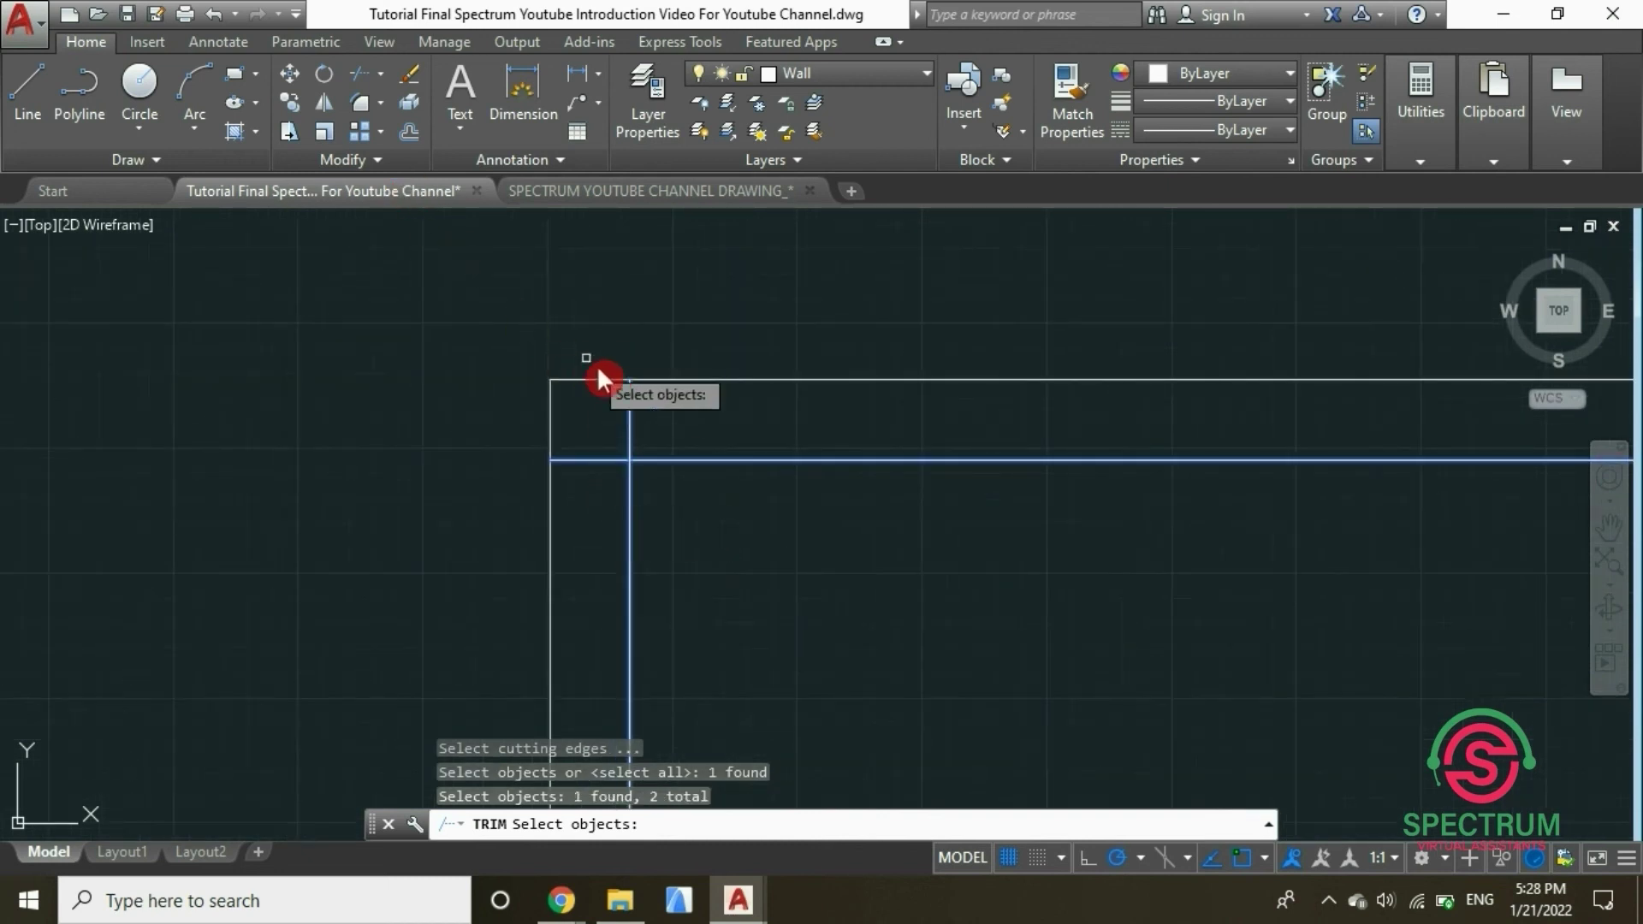
pyautogui.press('Return')
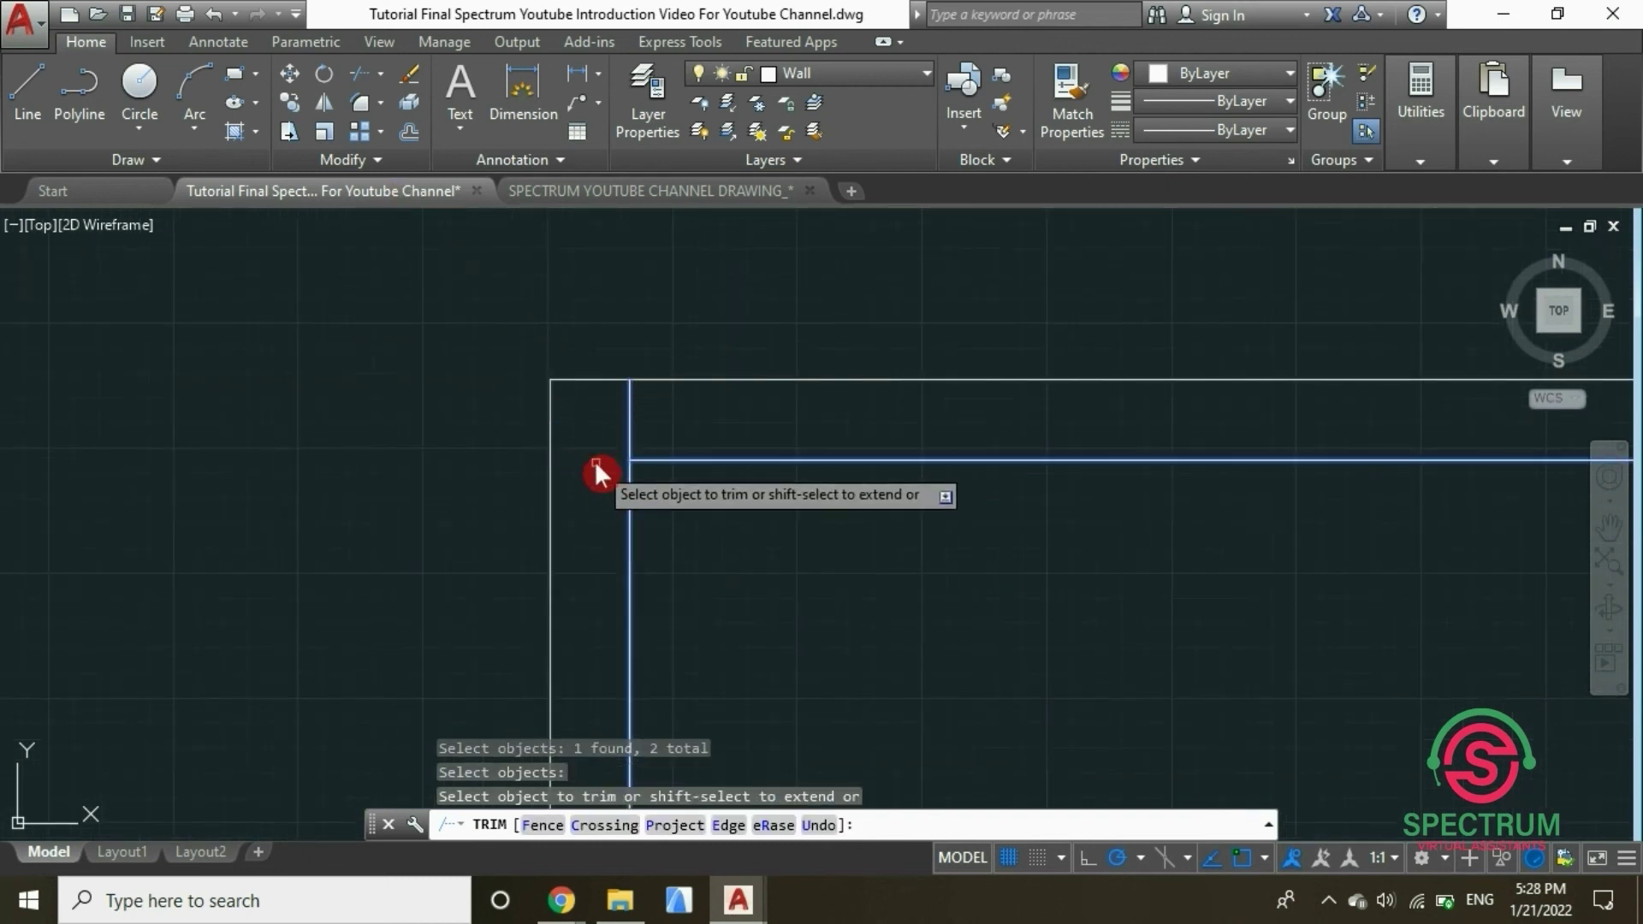
pyautogui.click(596, 461)
pyautogui.click(629, 409)
pyautogui.scroll(-3, 553, 450)
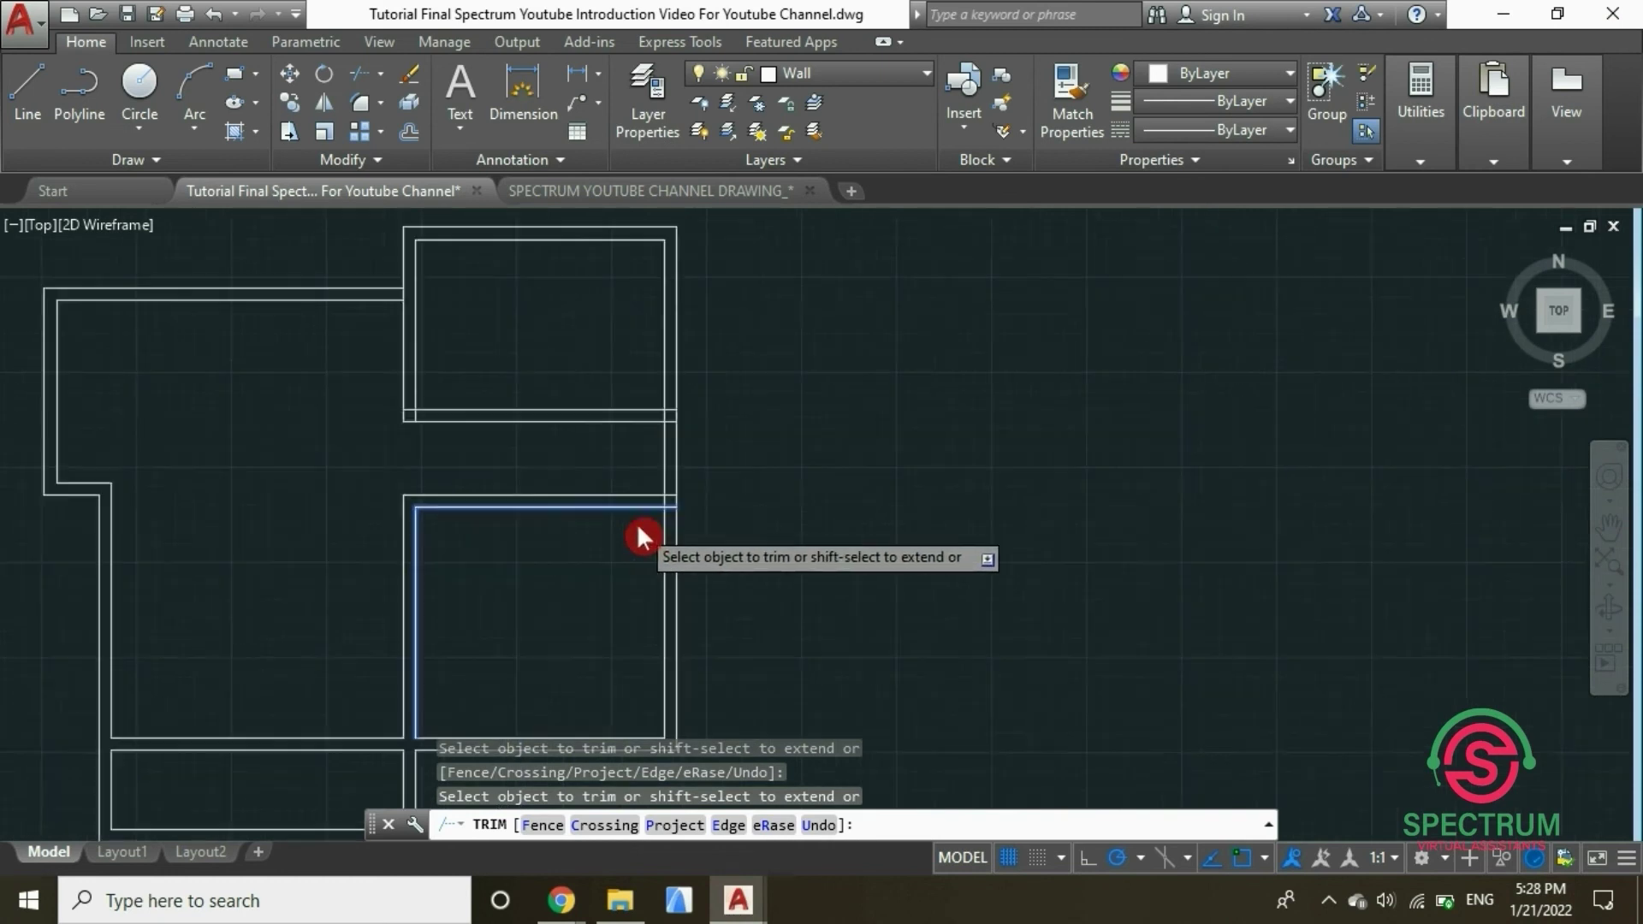
pyautogui.scroll(8, 651, 513)
pyautogui.press('Escape')
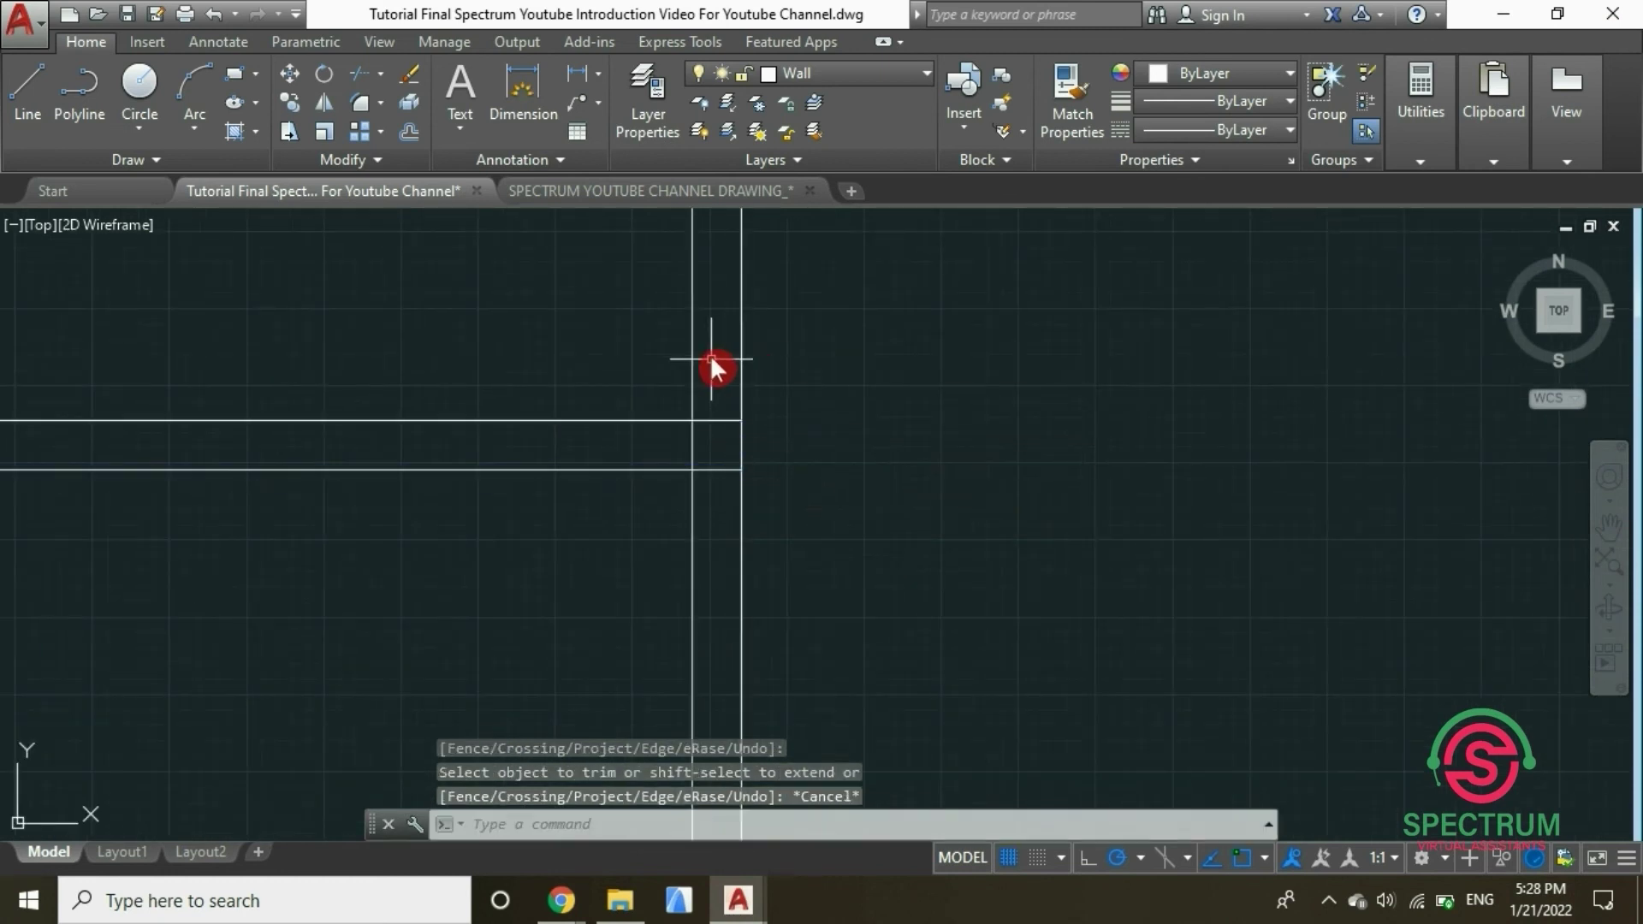
# Trim the overlapping wall lines where the lower right room's top wall meets the right outer wall, using the inner vertical and both horizontal lines as cutting edges
pyautogui.click(363, 75)
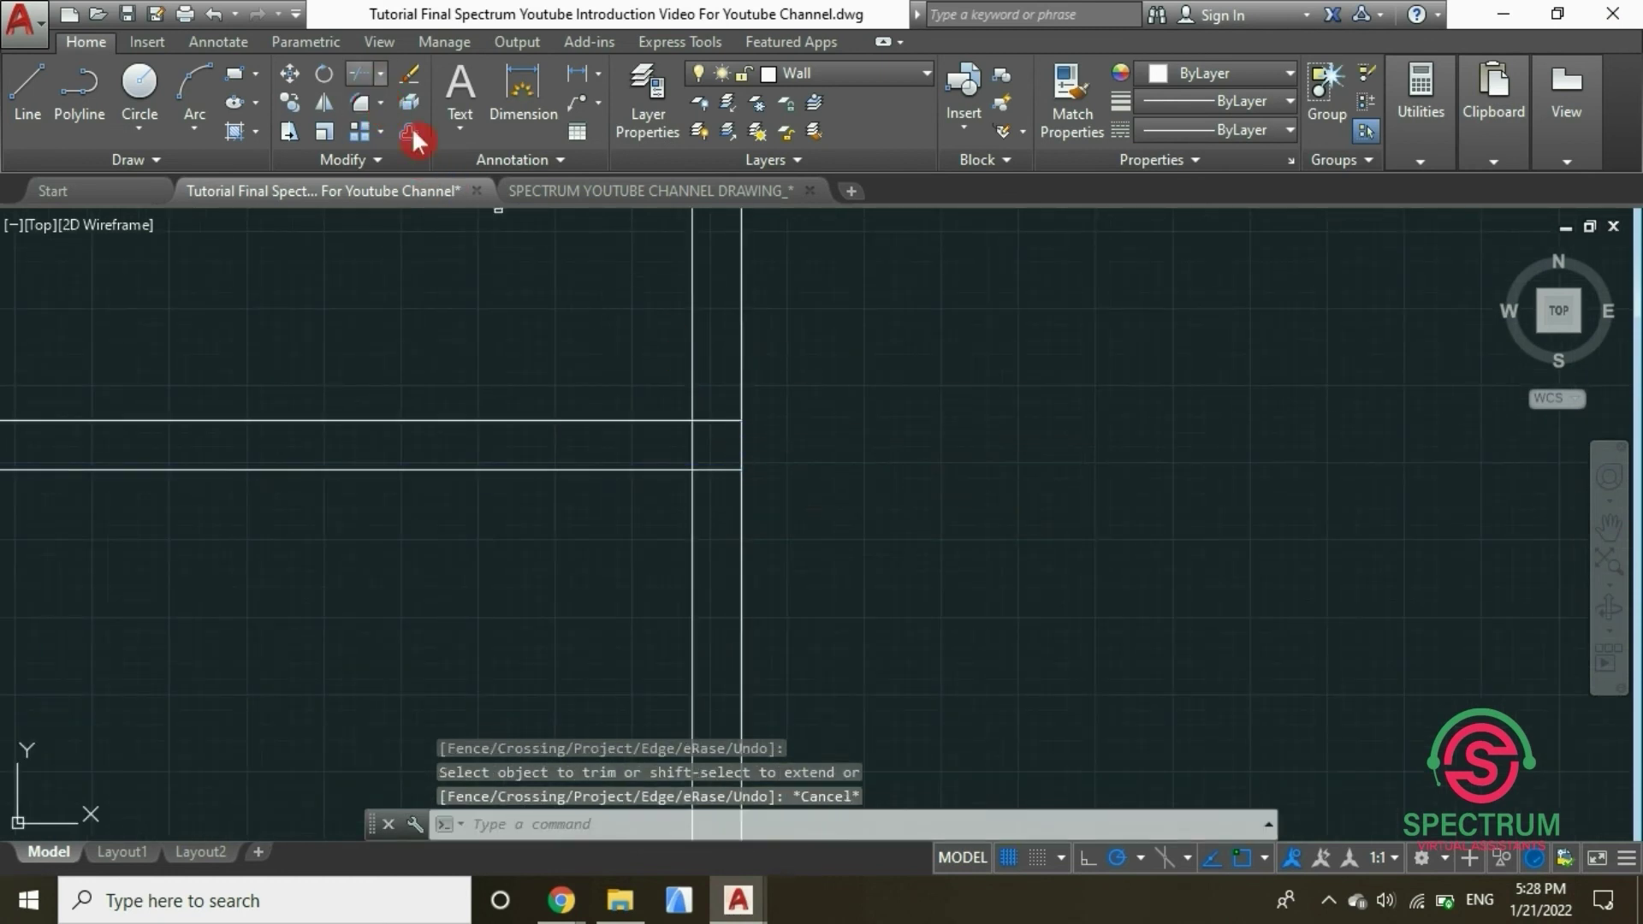
pyautogui.click(693, 451)
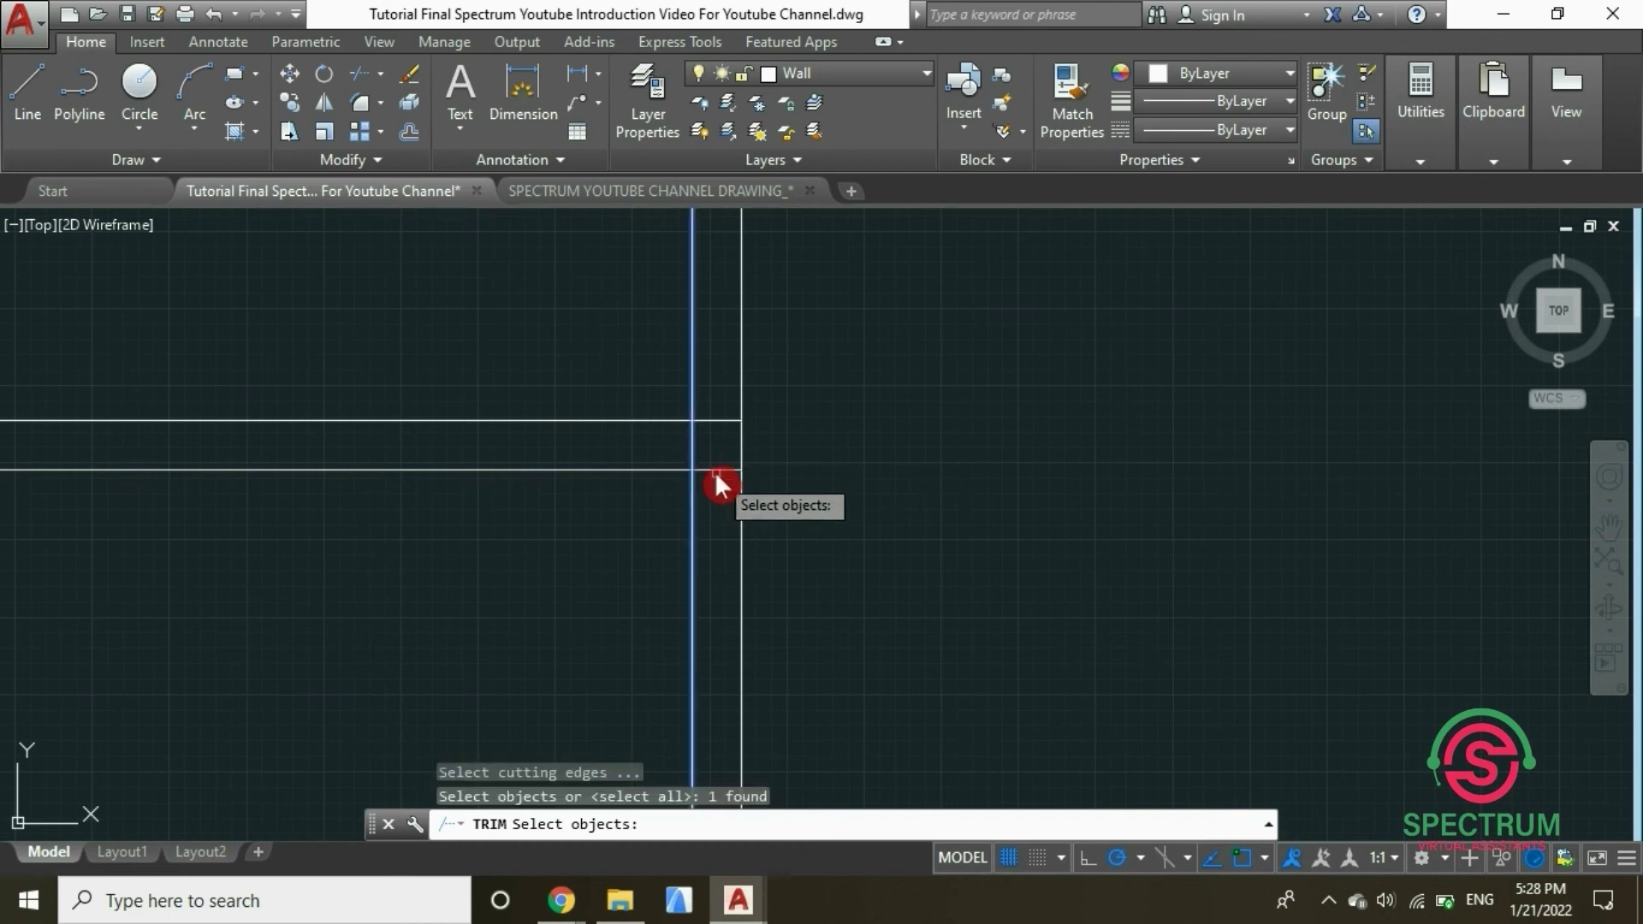
pyautogui.click(717, 468)
pyautogui.click(717, 419)
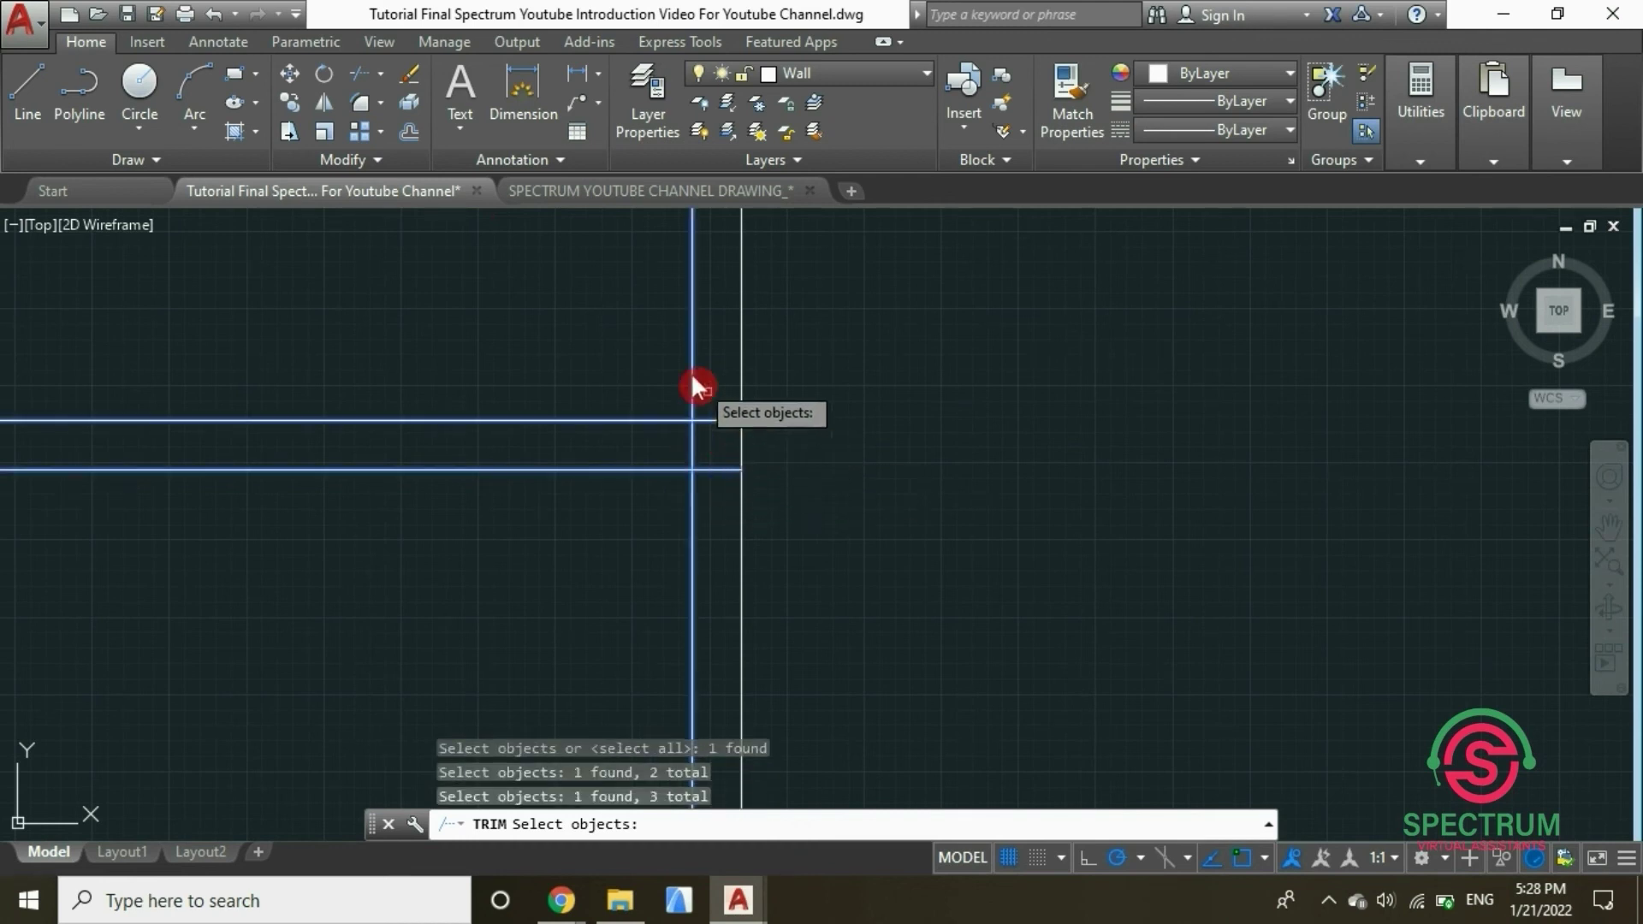
pyautogui.press('Return')
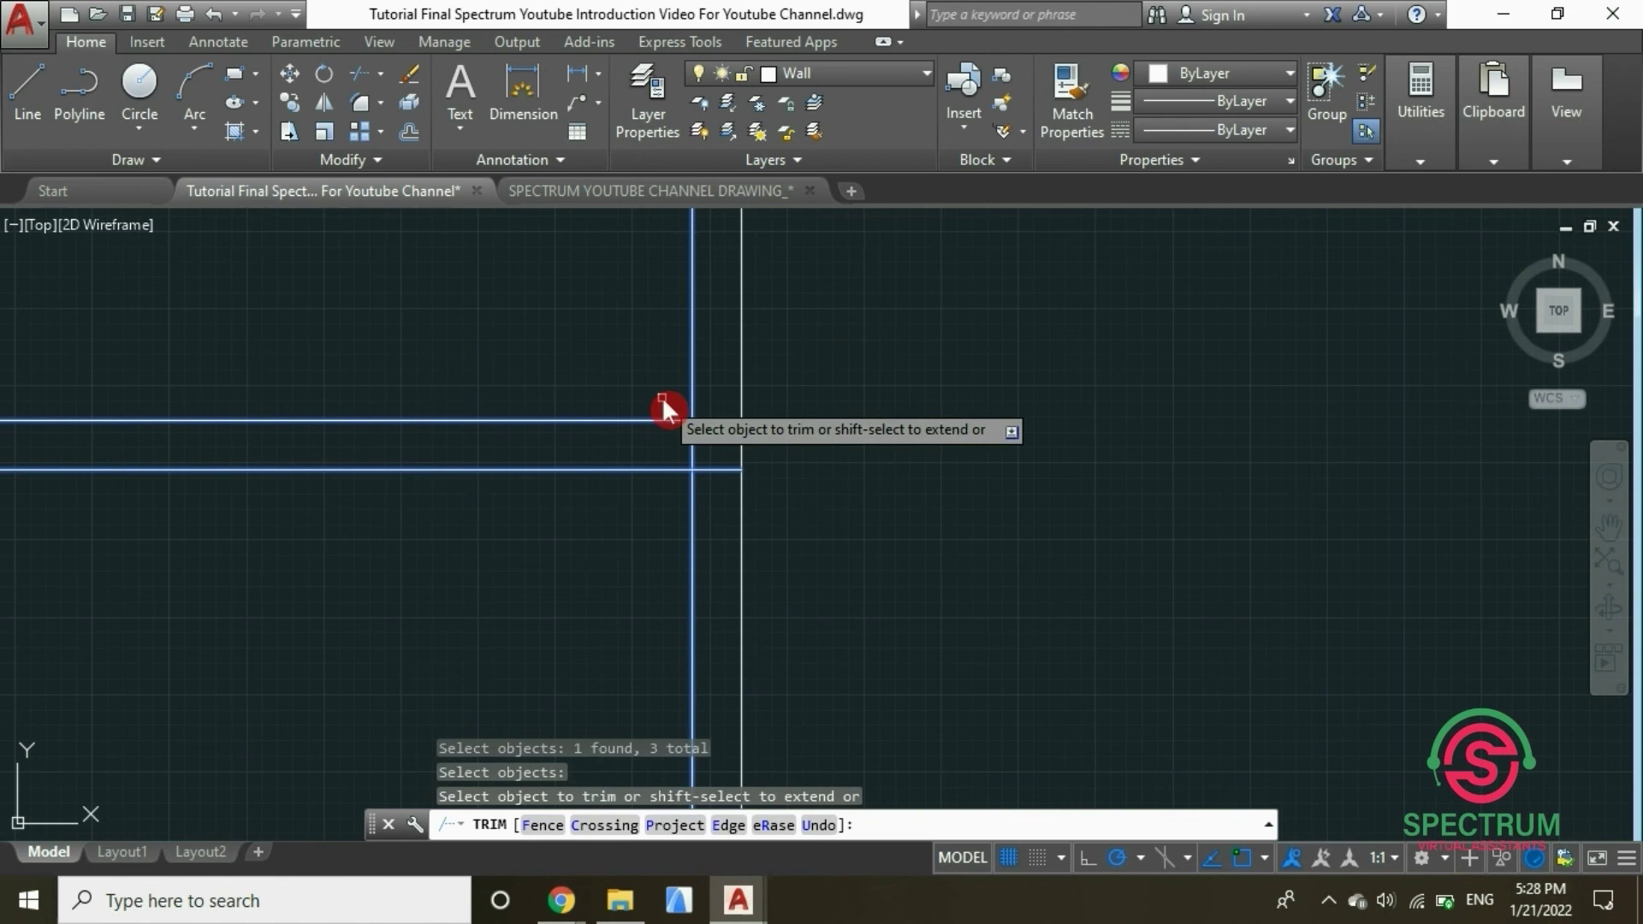
pyautogui.click(692, 449)
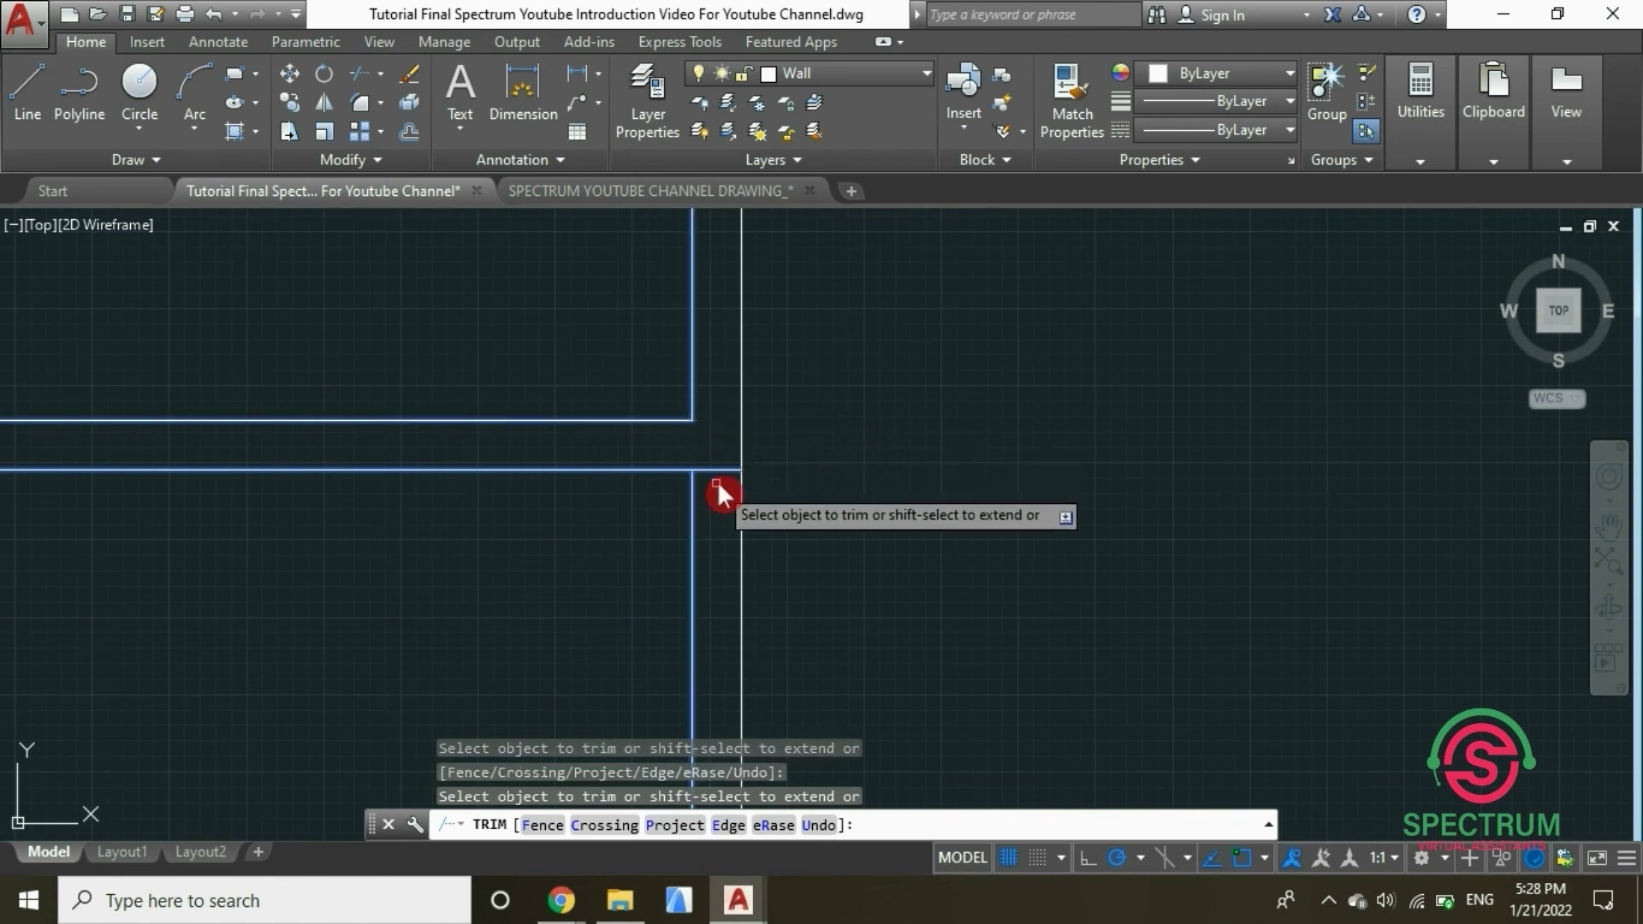
# Trim the upper right room's bottom wall line ends that overrun the inner line of the right outer wall
pyautogui.scroll(-3, 707, 585)
pyautogui.scroll(-3, 698, 556)
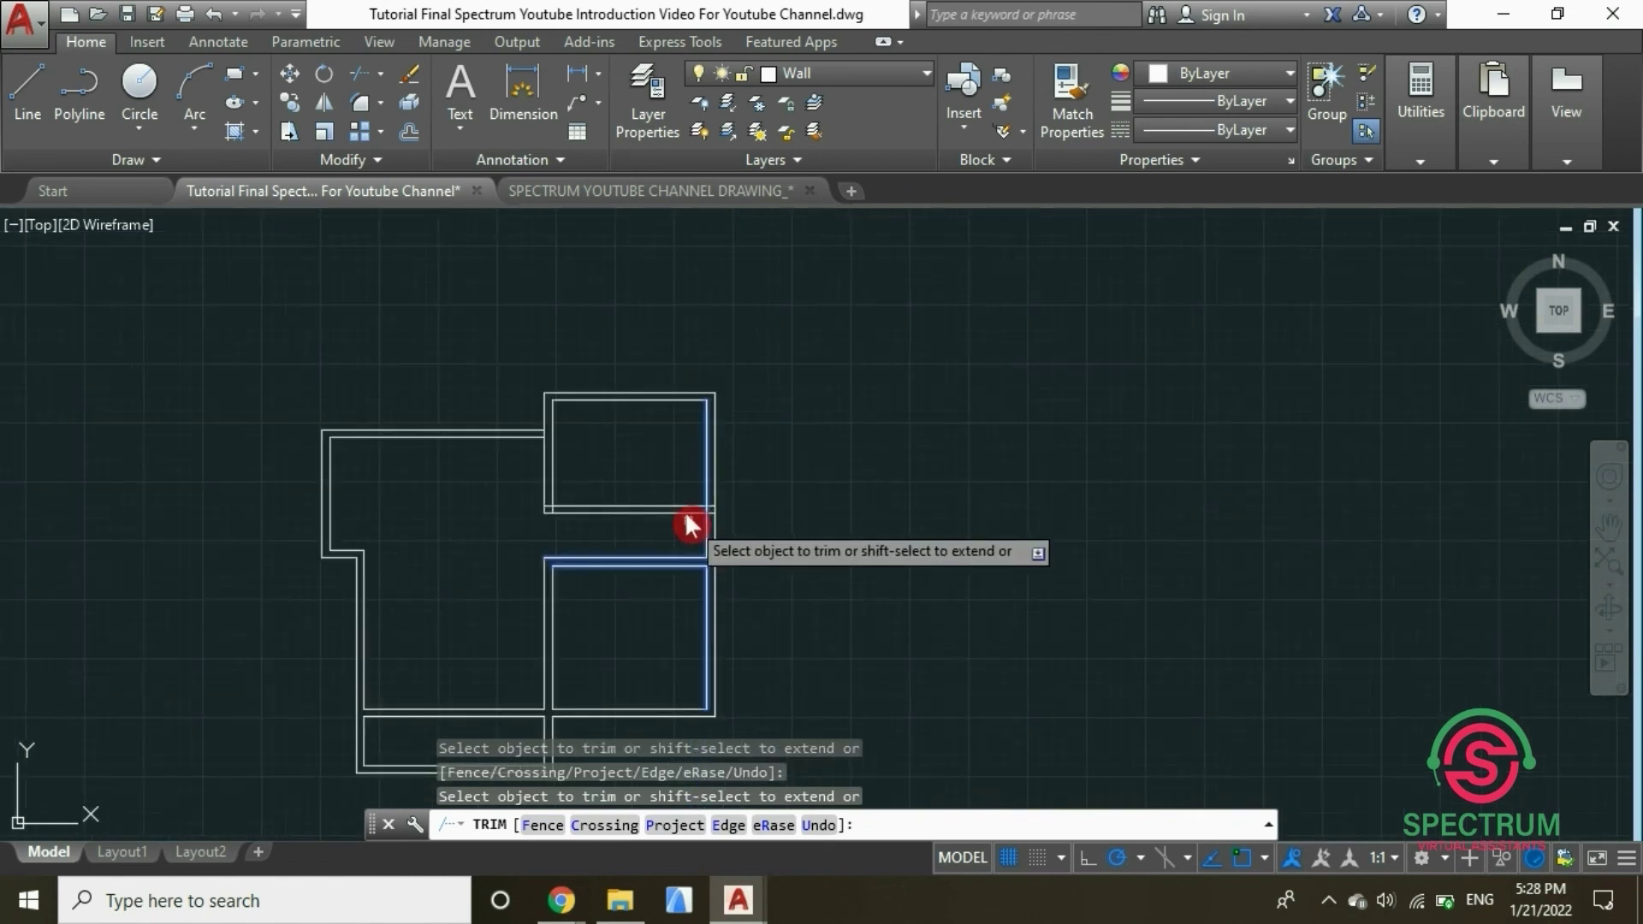
pyautogui.scroll(2, 687, 509)
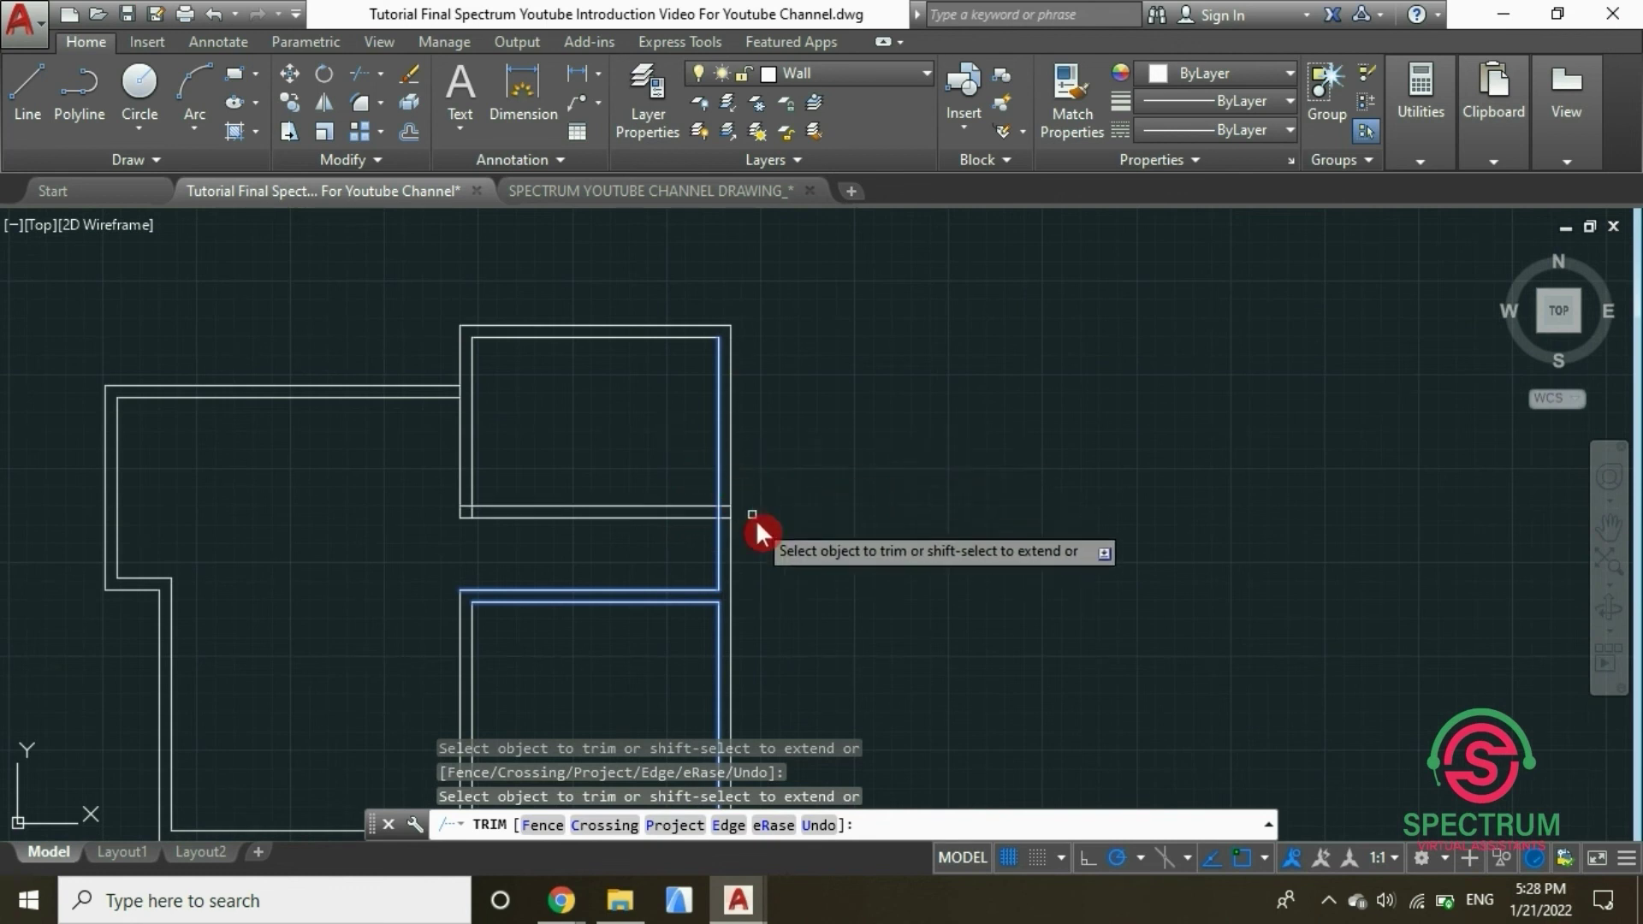
pyautogui.scroll(3, 745, 526)
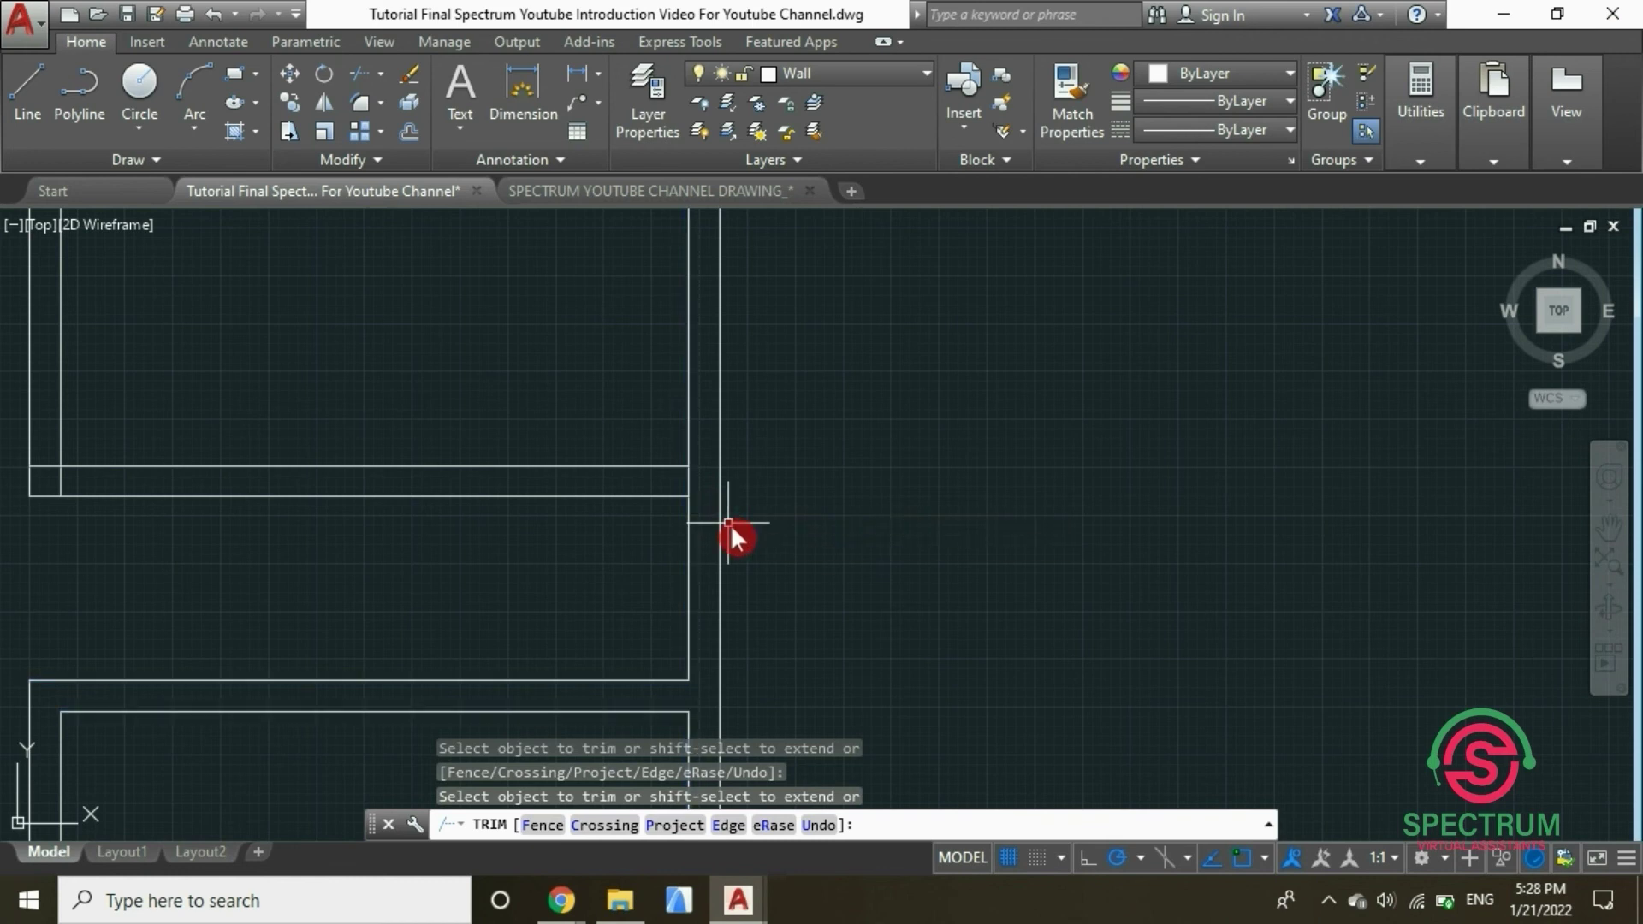
pyautogui.press('Escape')
# Trim the inner vertical line's end below the inner horizontal line at the upper right room's bottom-left corner, using both lines as cutting edges
pyautogui.scroll(-2, 710, 539)
pyautogui.scroll(6, 485, 531)
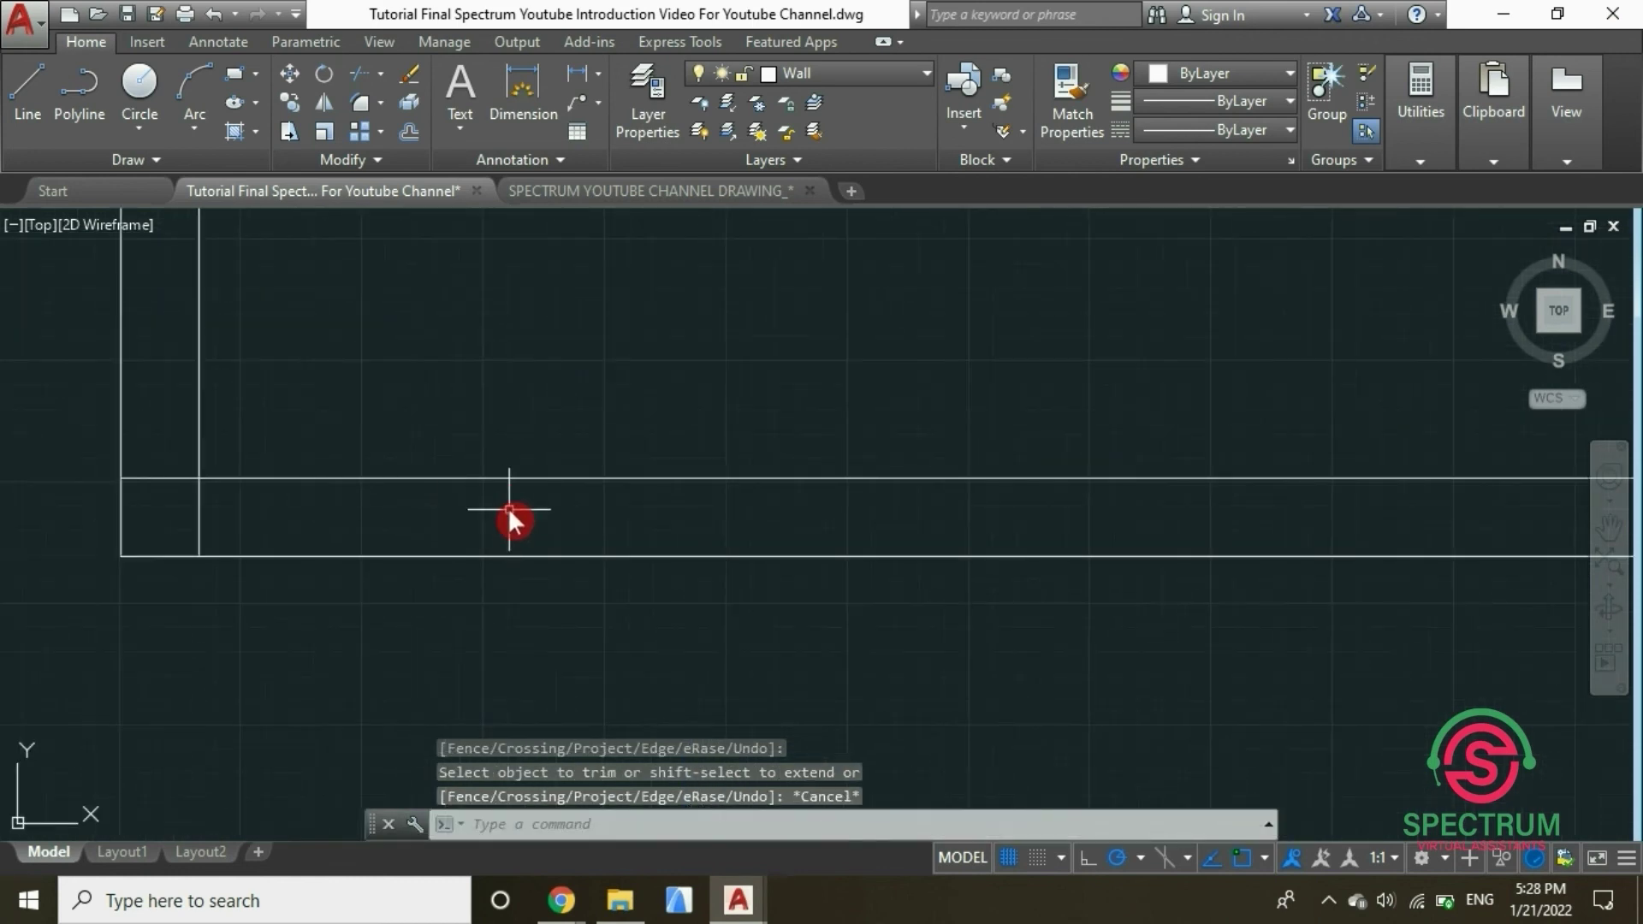
pyautogui.click(356, 70)
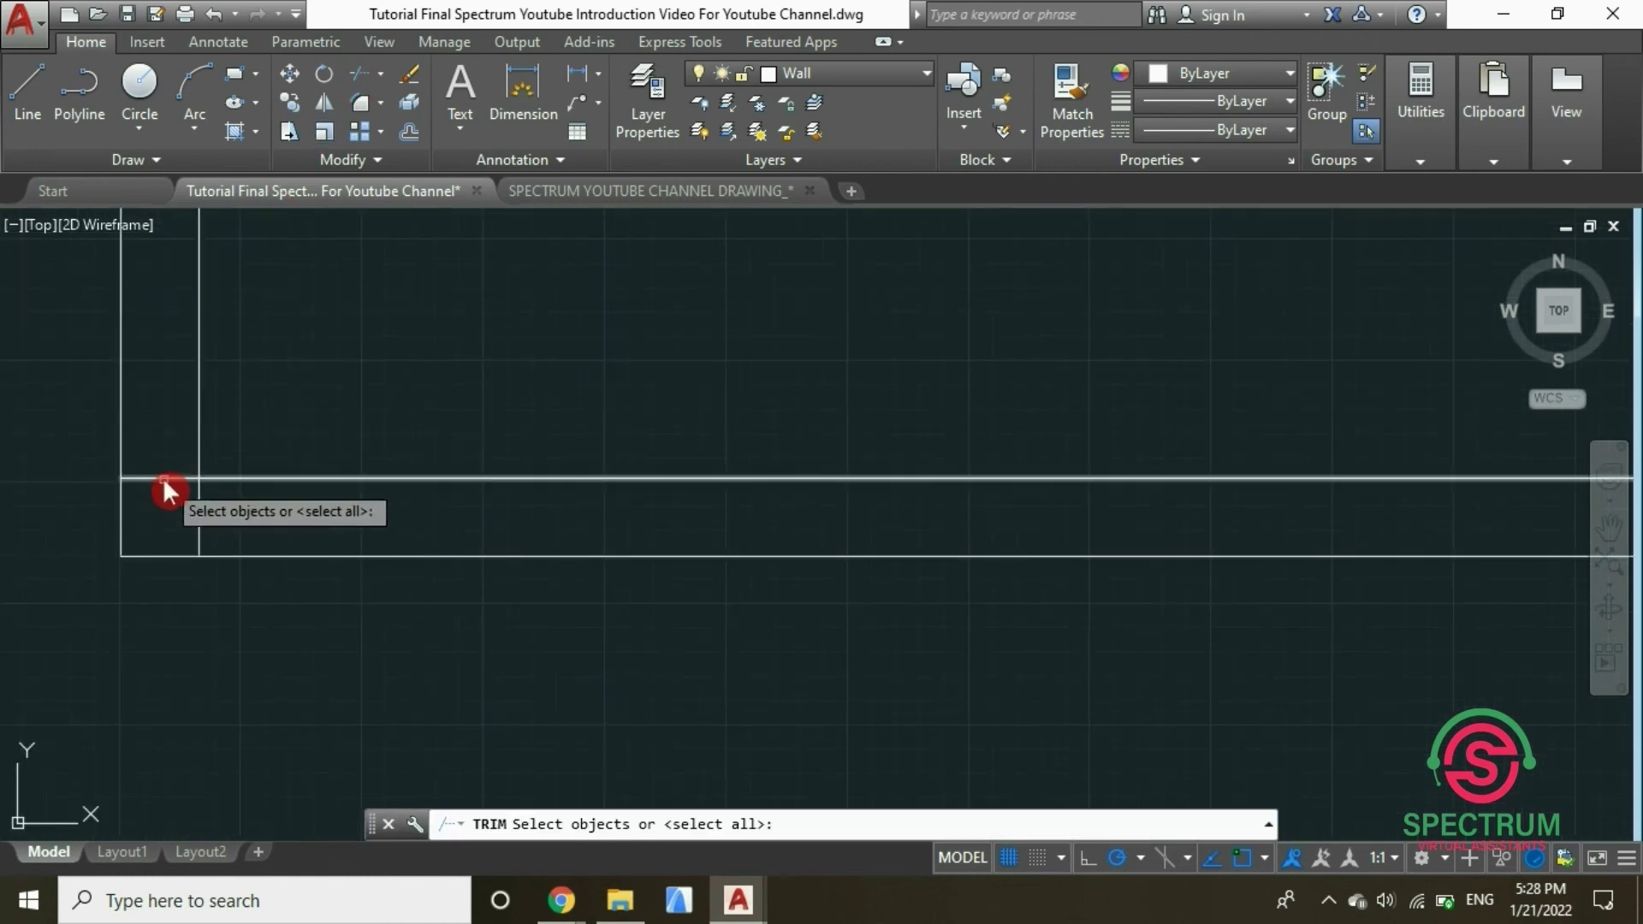
pyautogui.click(164, 477)
pyautogui.click(196, 517)
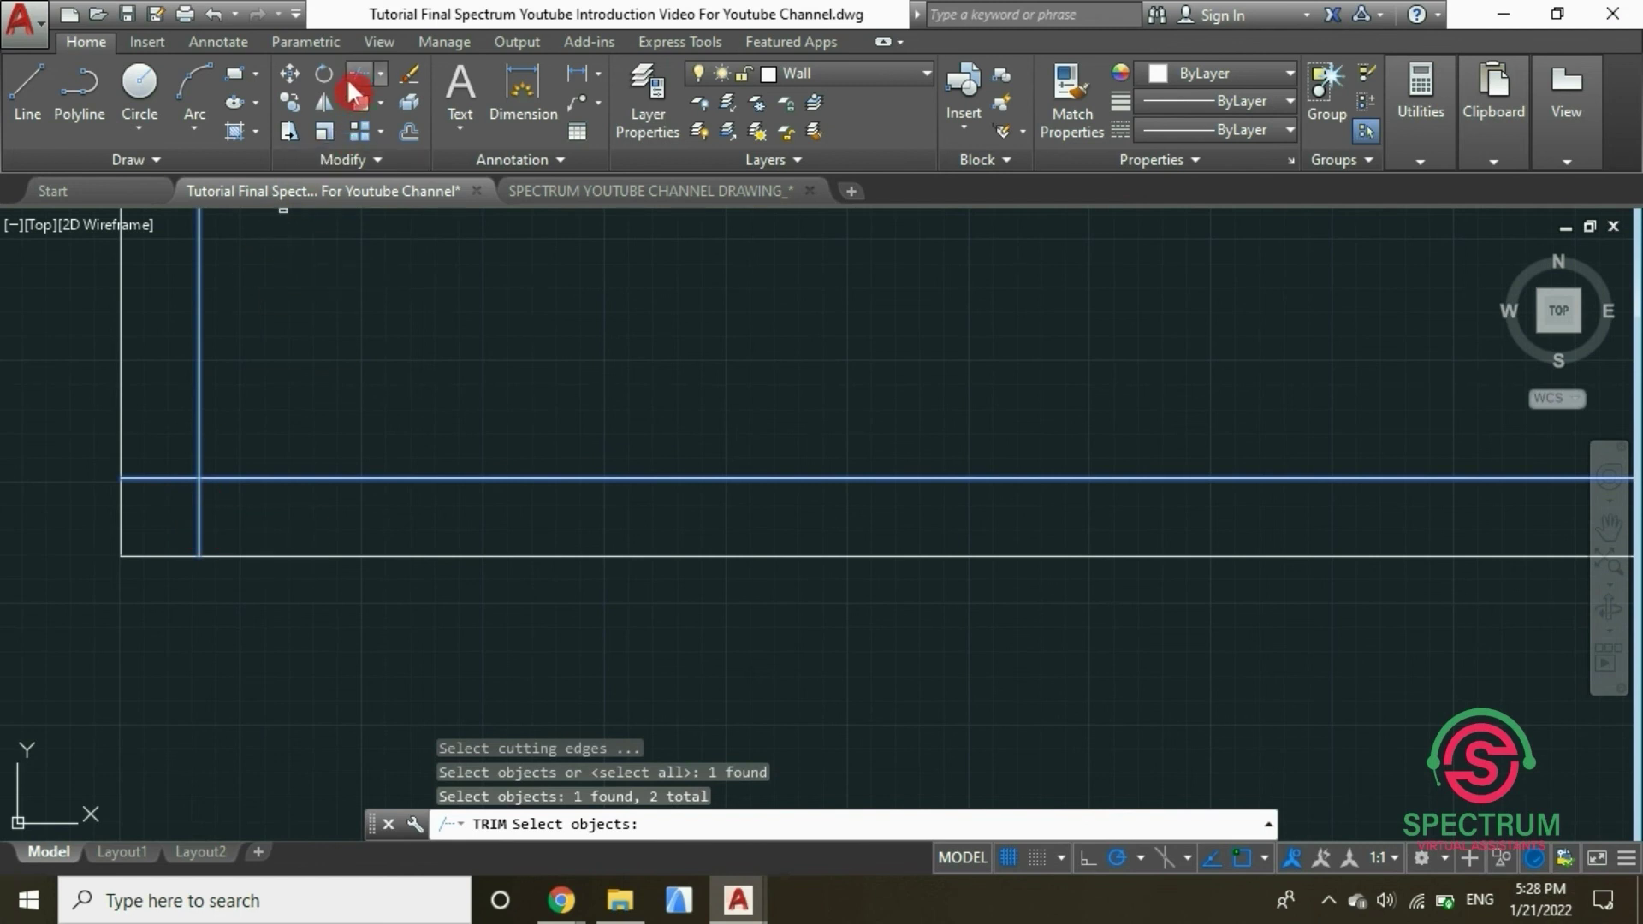
pyautogui.press('Return')
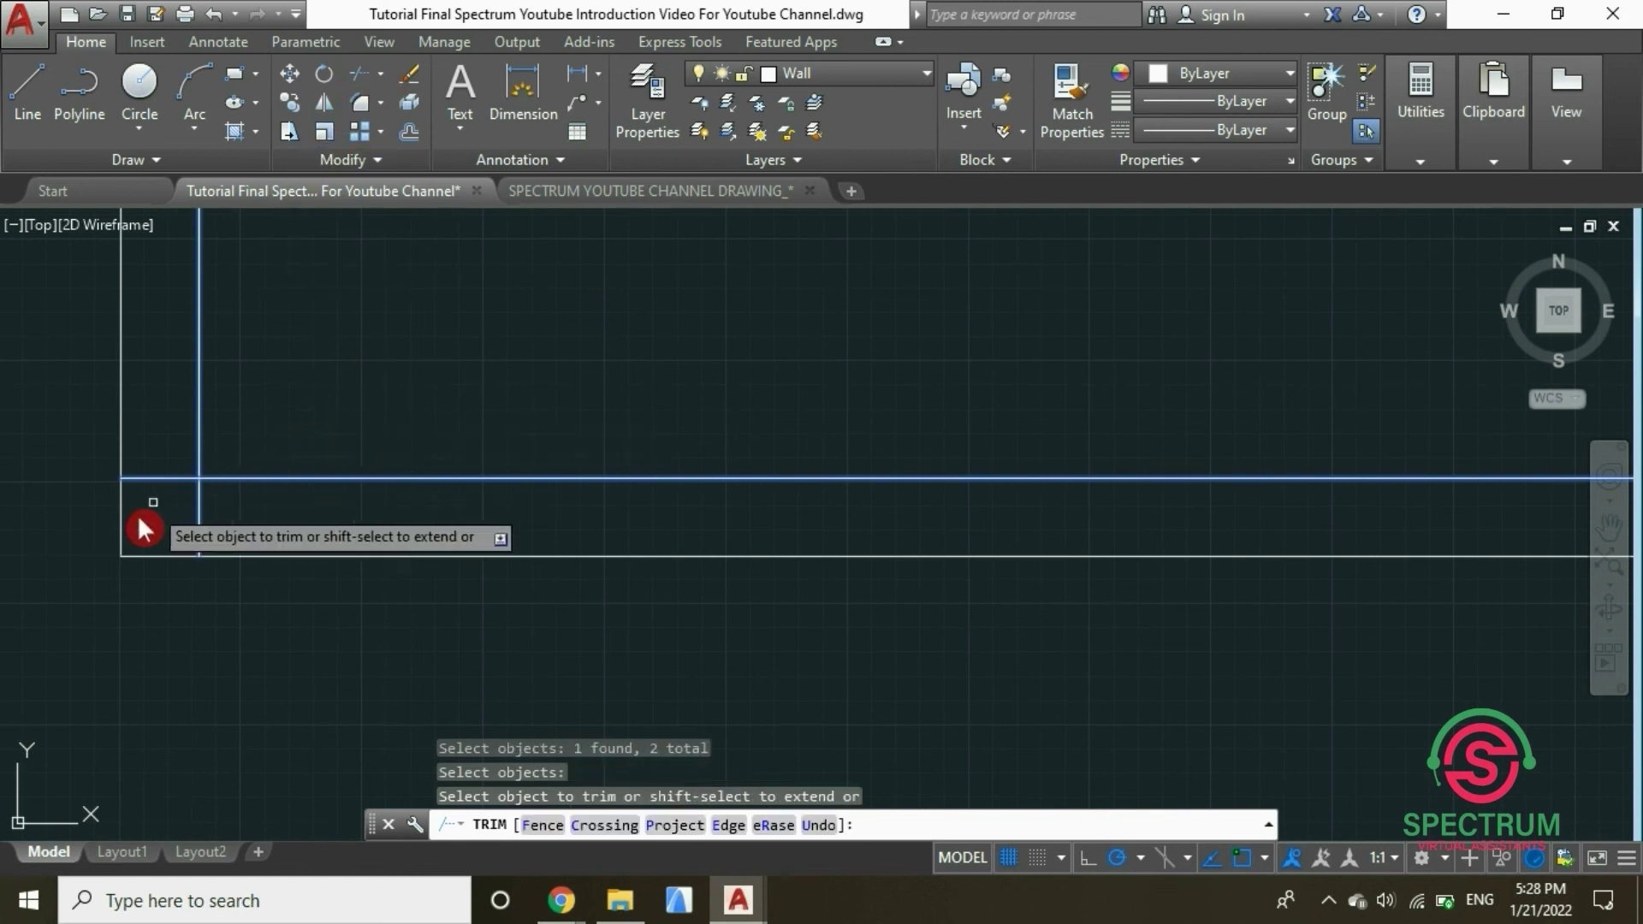
pyautogui.click(193, 528)
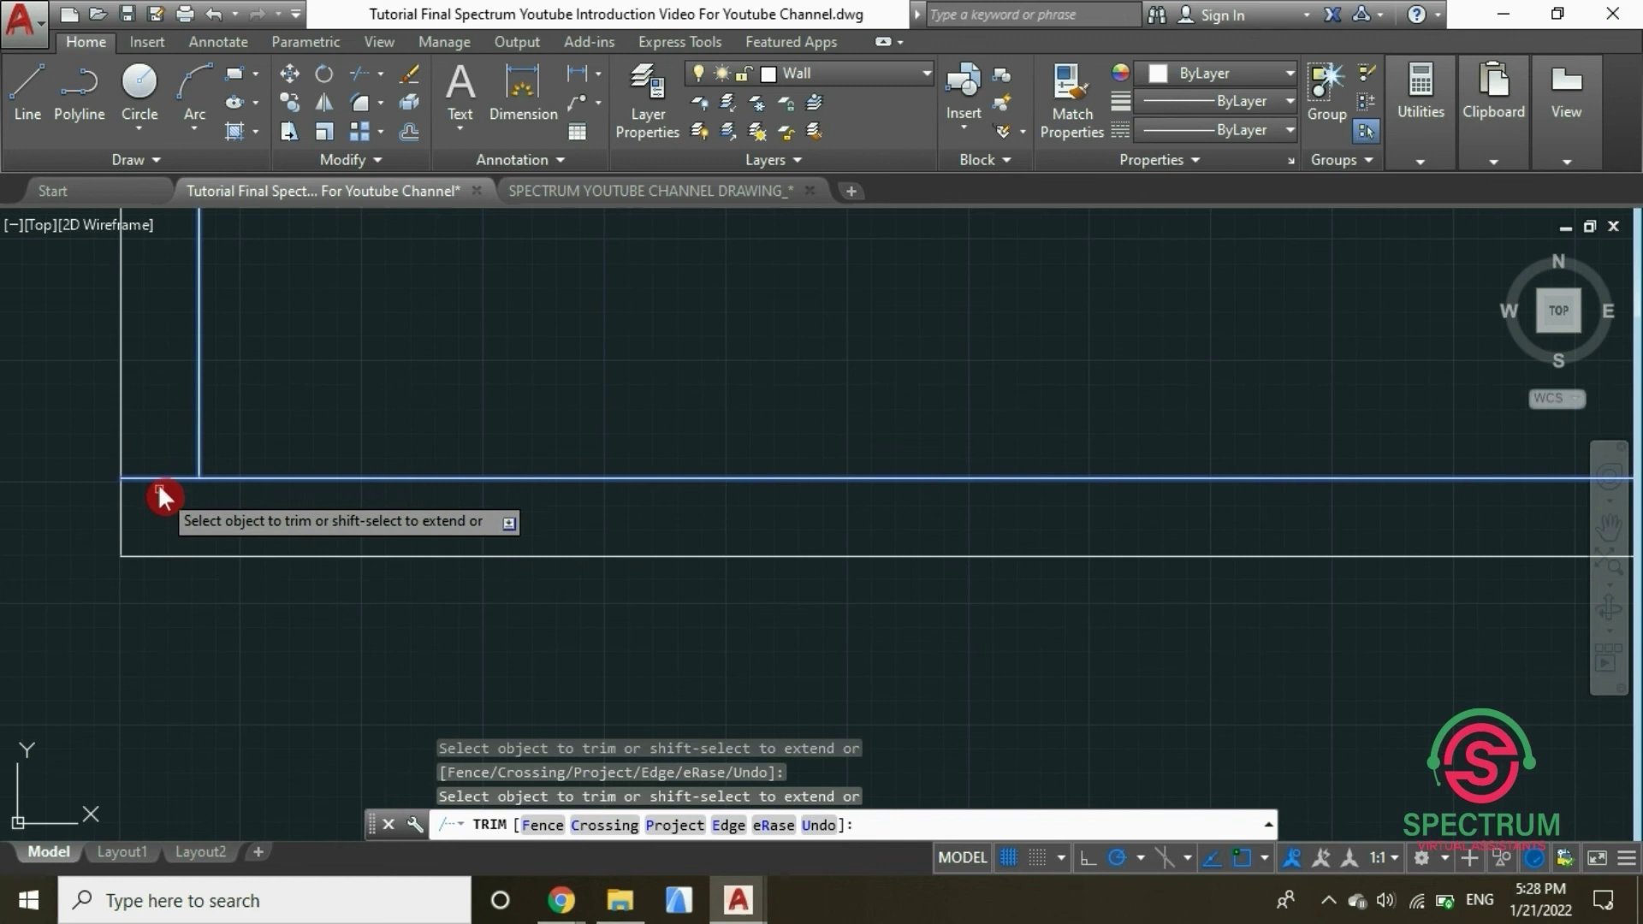
pyautogui.click(157, 483)
pyautogui.press('Escape')
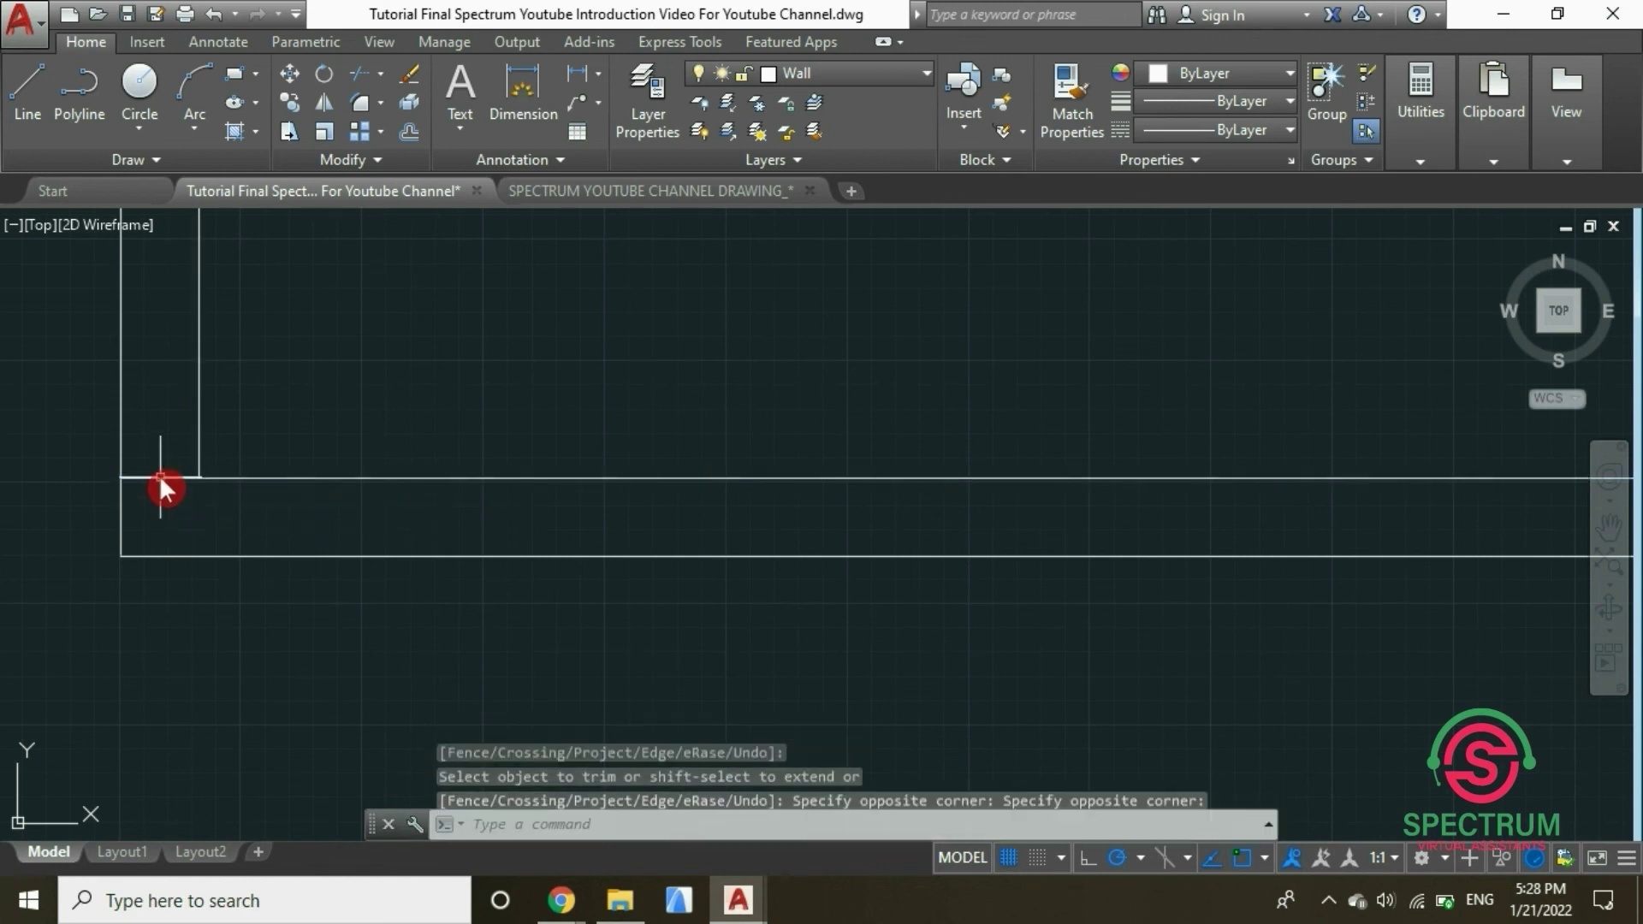
# Trim the inner horizontal line's end beyond the inner vertical line at the upper right room's bottom-left corner, using both lines as cutting edges
pyautogui.click(352, 74)
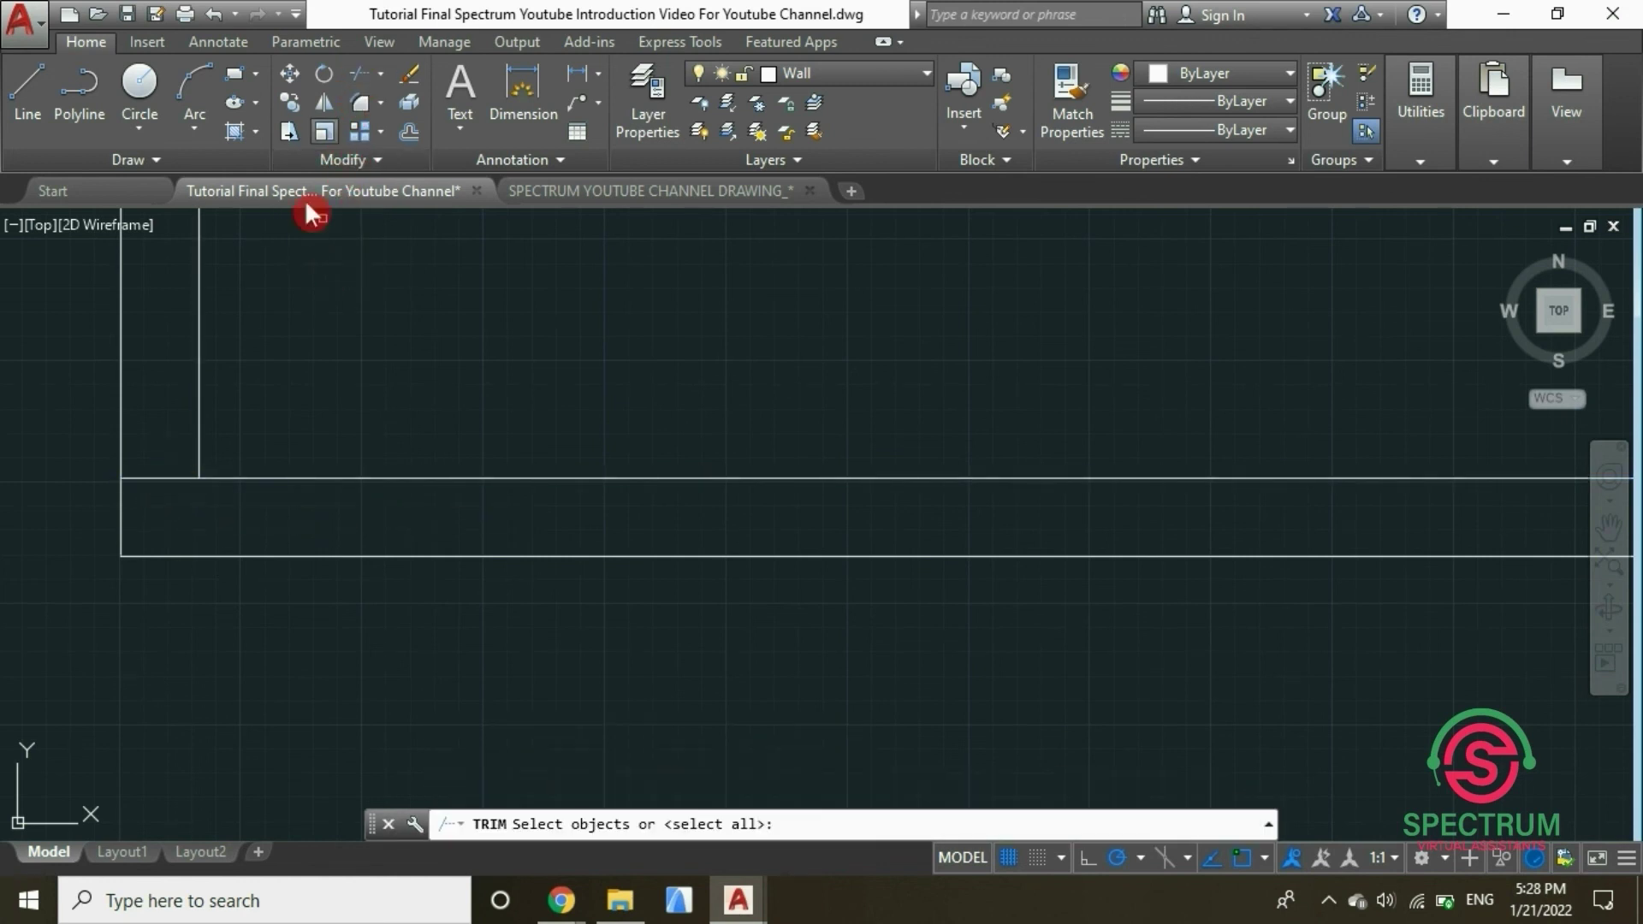
pyautogui.click(164, 478)
pyautogui.click(199, 428)
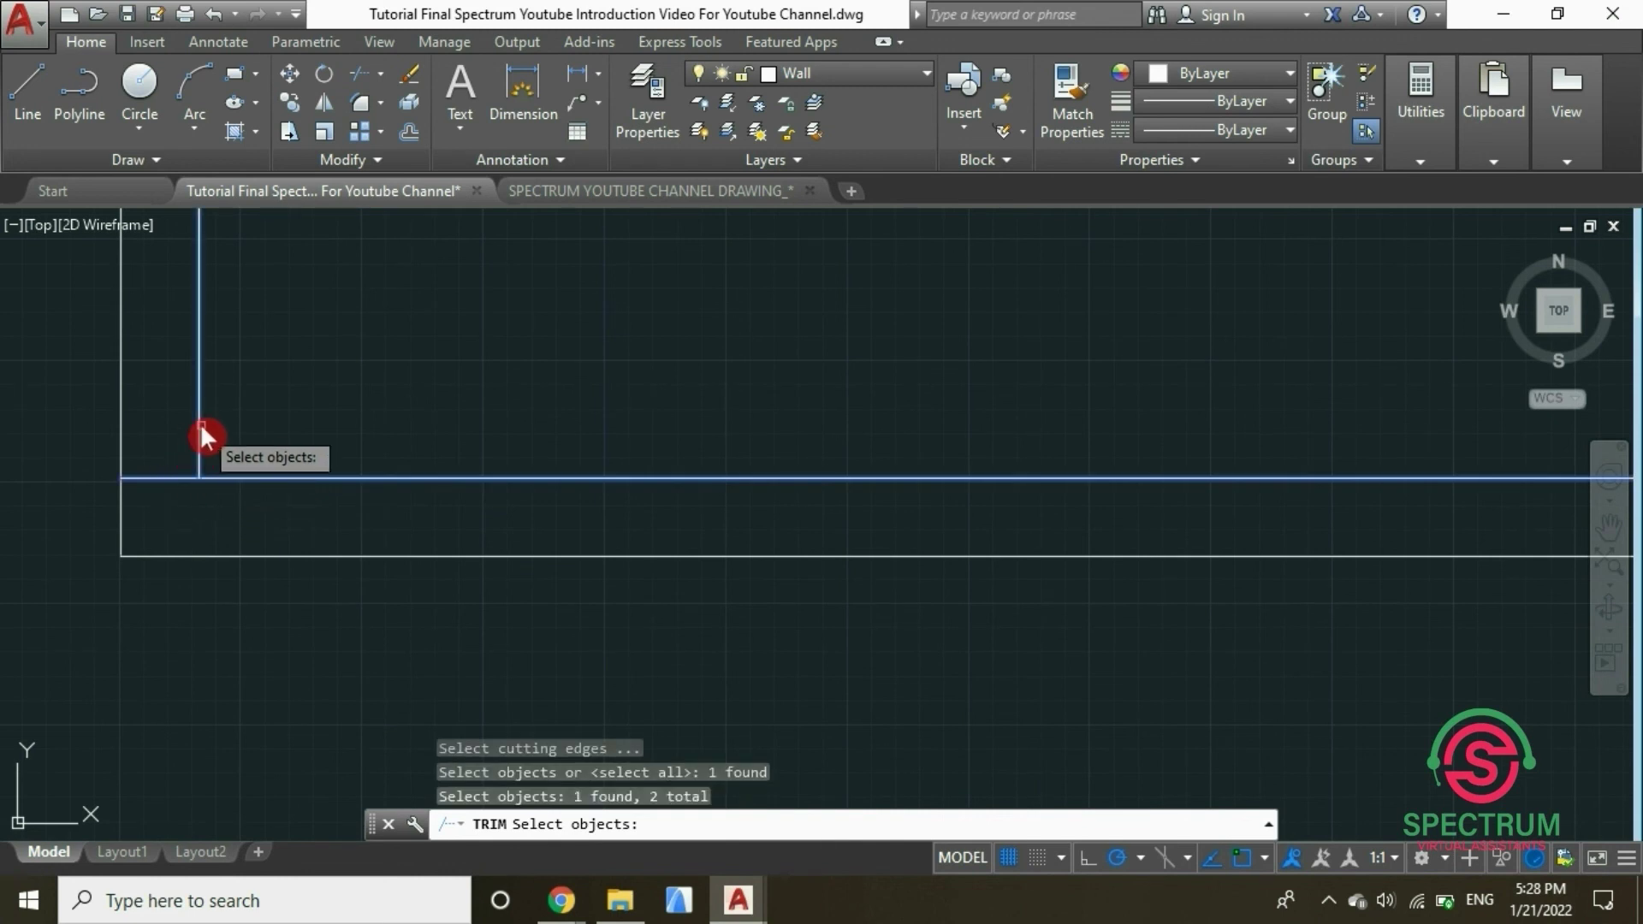
pyautogui.press('Return')
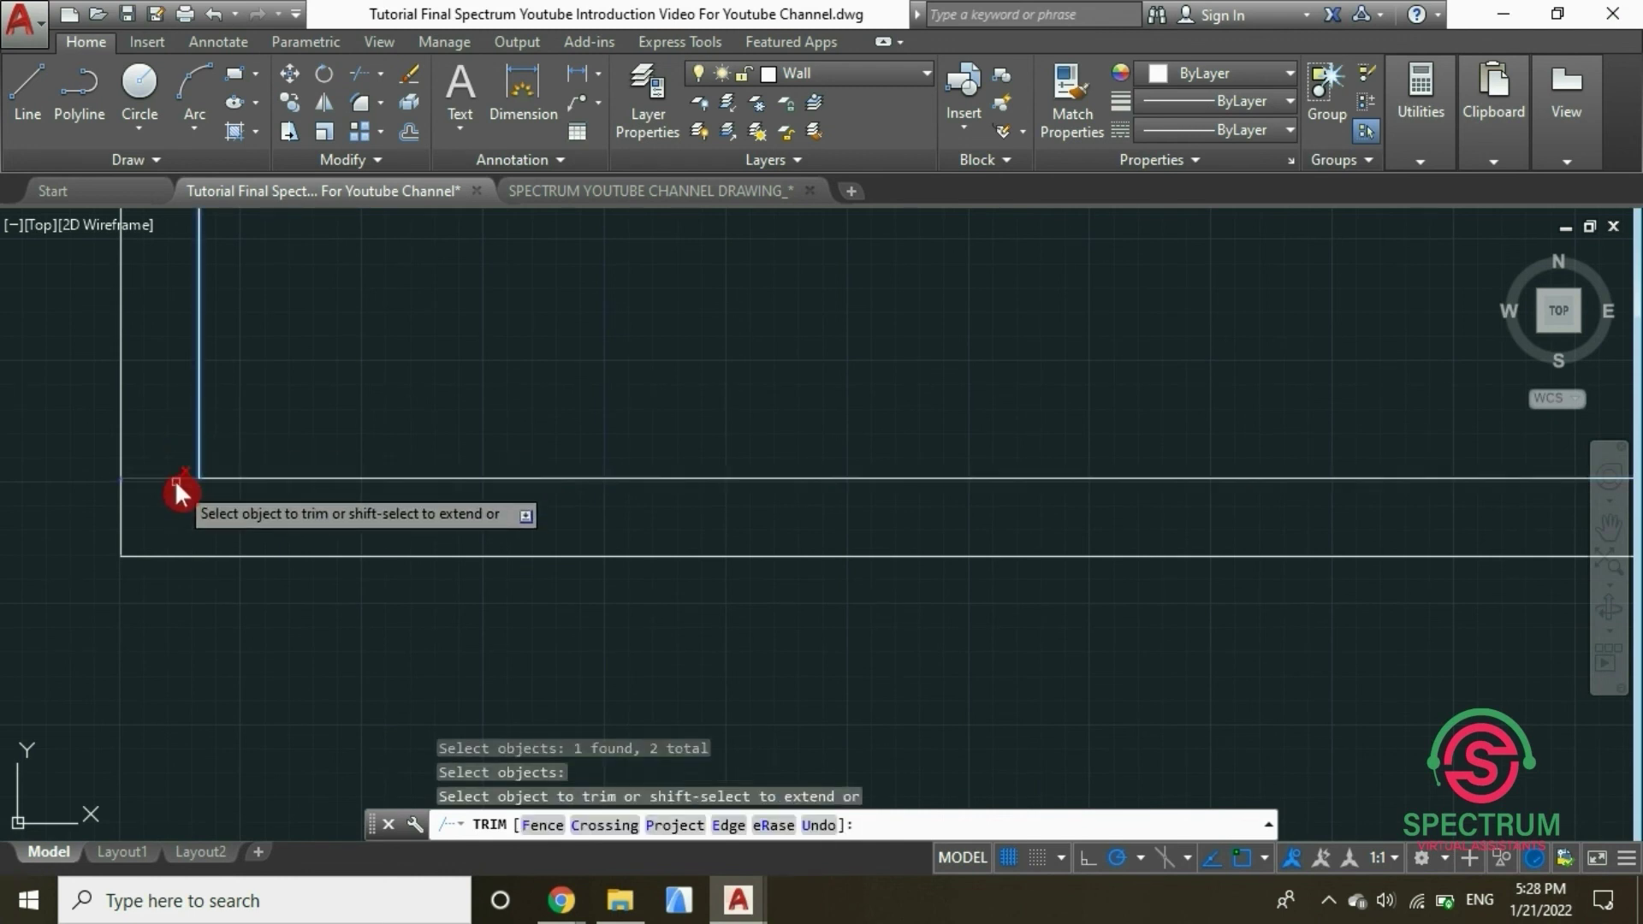
pyautogui.click(175, 479)
pyautogui.scroll(-5, 260, 552)
pyautogui.scroll(8, 490, 561)
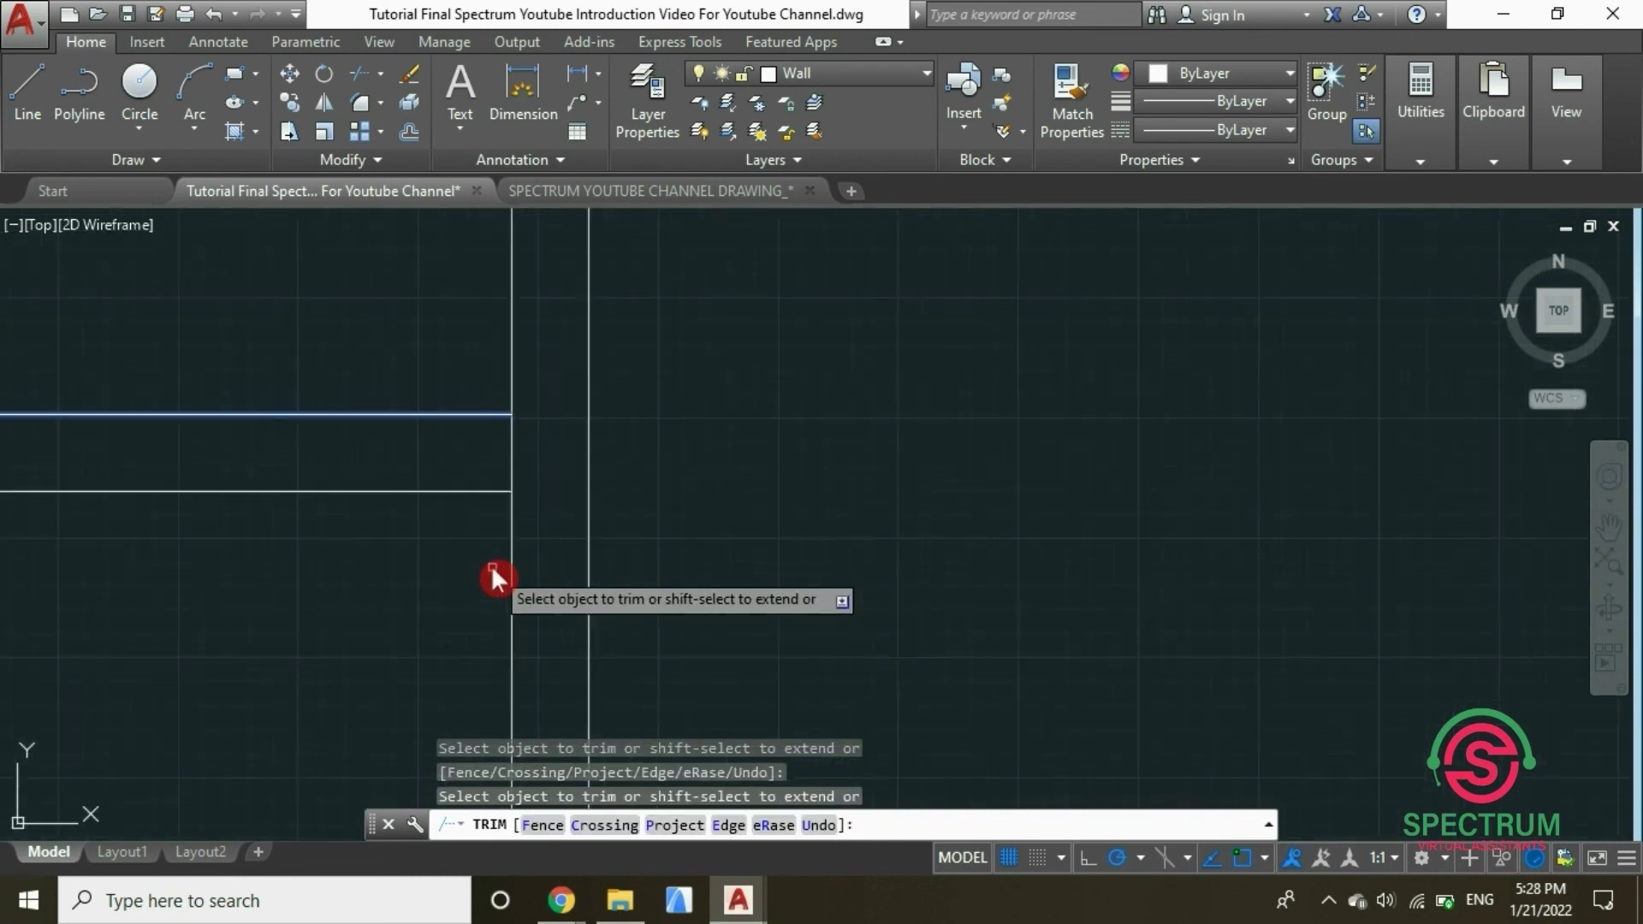
pyautogui.press('Escape')
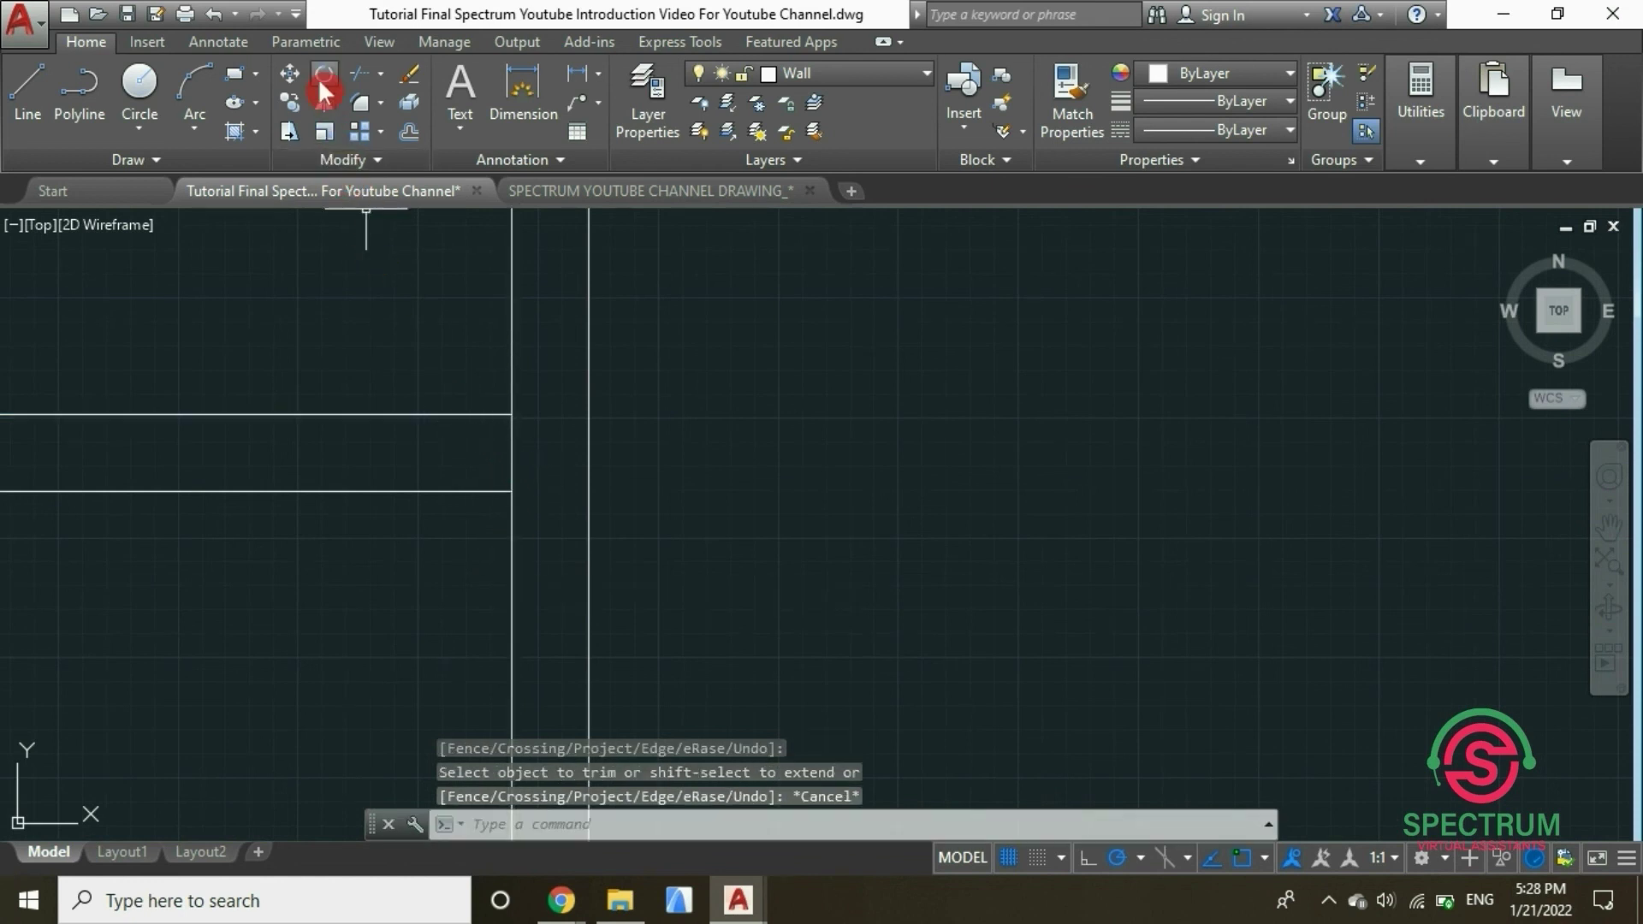
# Trim the right wall's inner line between the two lines of the upper right room's bottom wall, using all three lines as cutting edges
pyautogui.click(357, 75)
pyautogui.click(509, 458)
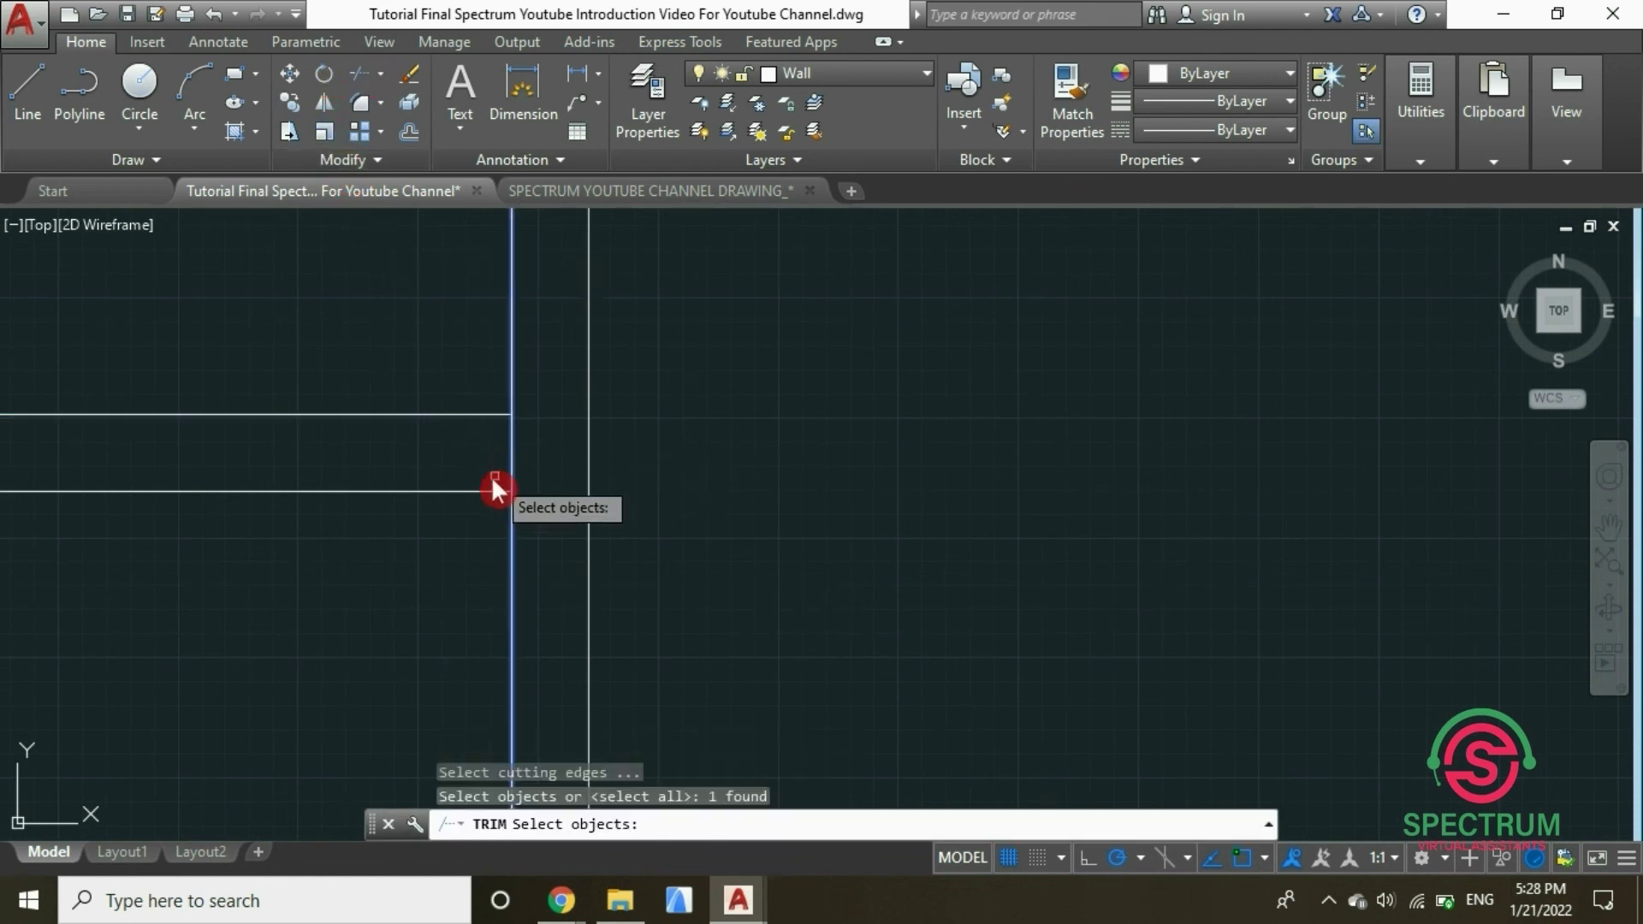
pyautogui.click(487, 491)
pyautogui.click(473, 418)
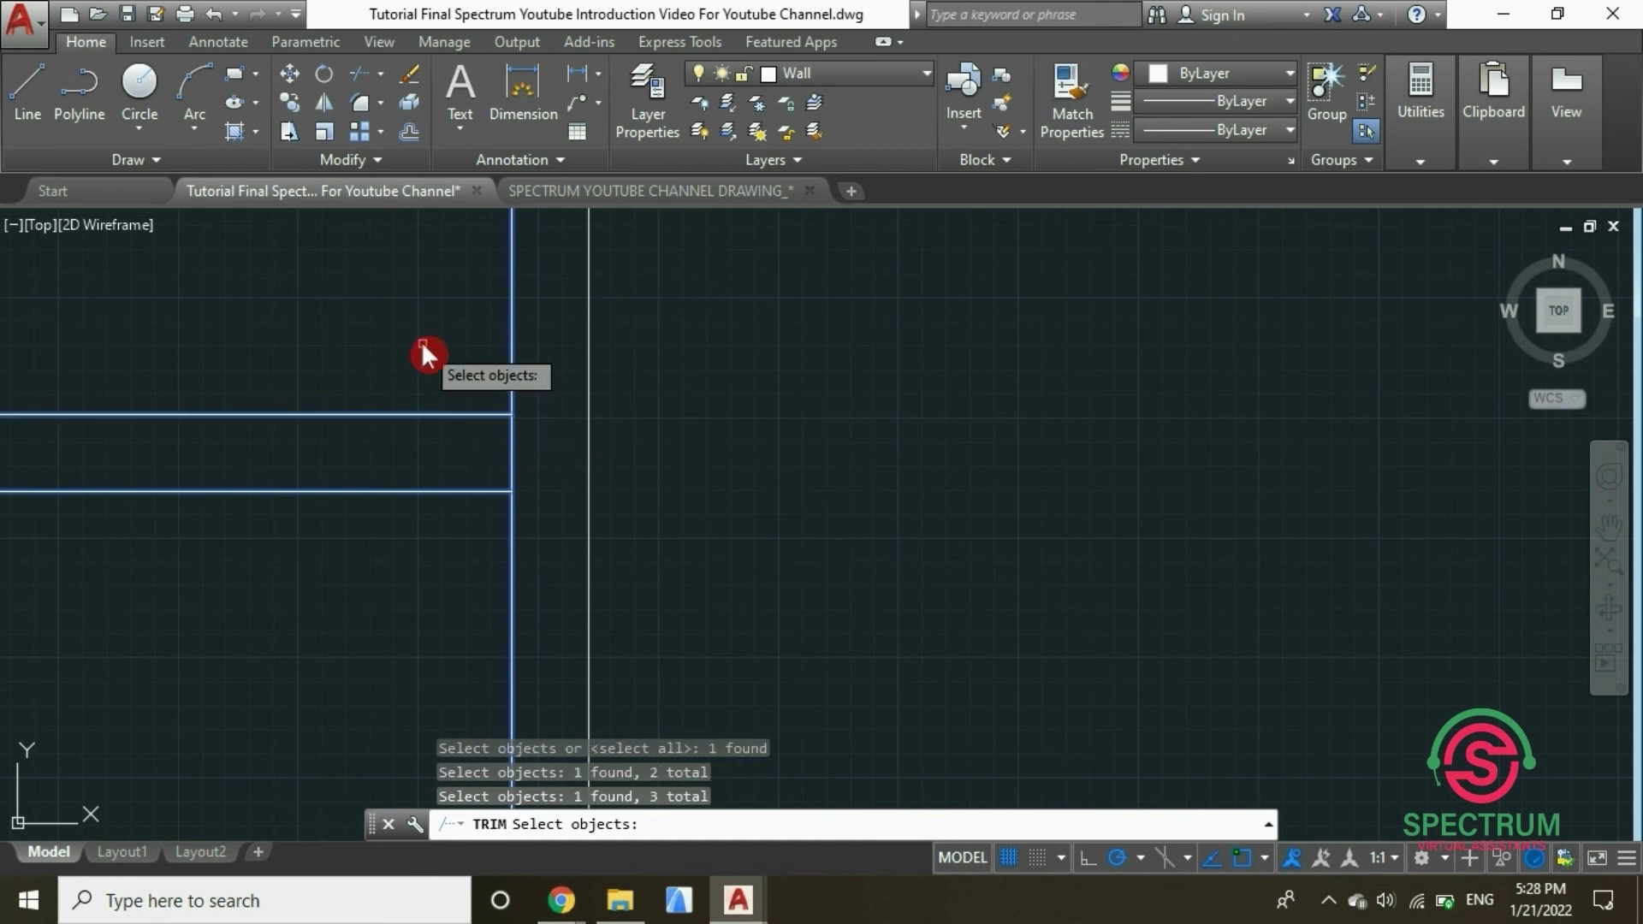
pyautogui.press('Return')
pyautogui.click(511, 464)
pyautogui.scroll(-6, 522, 471)
pyautogui.click(557, 512)
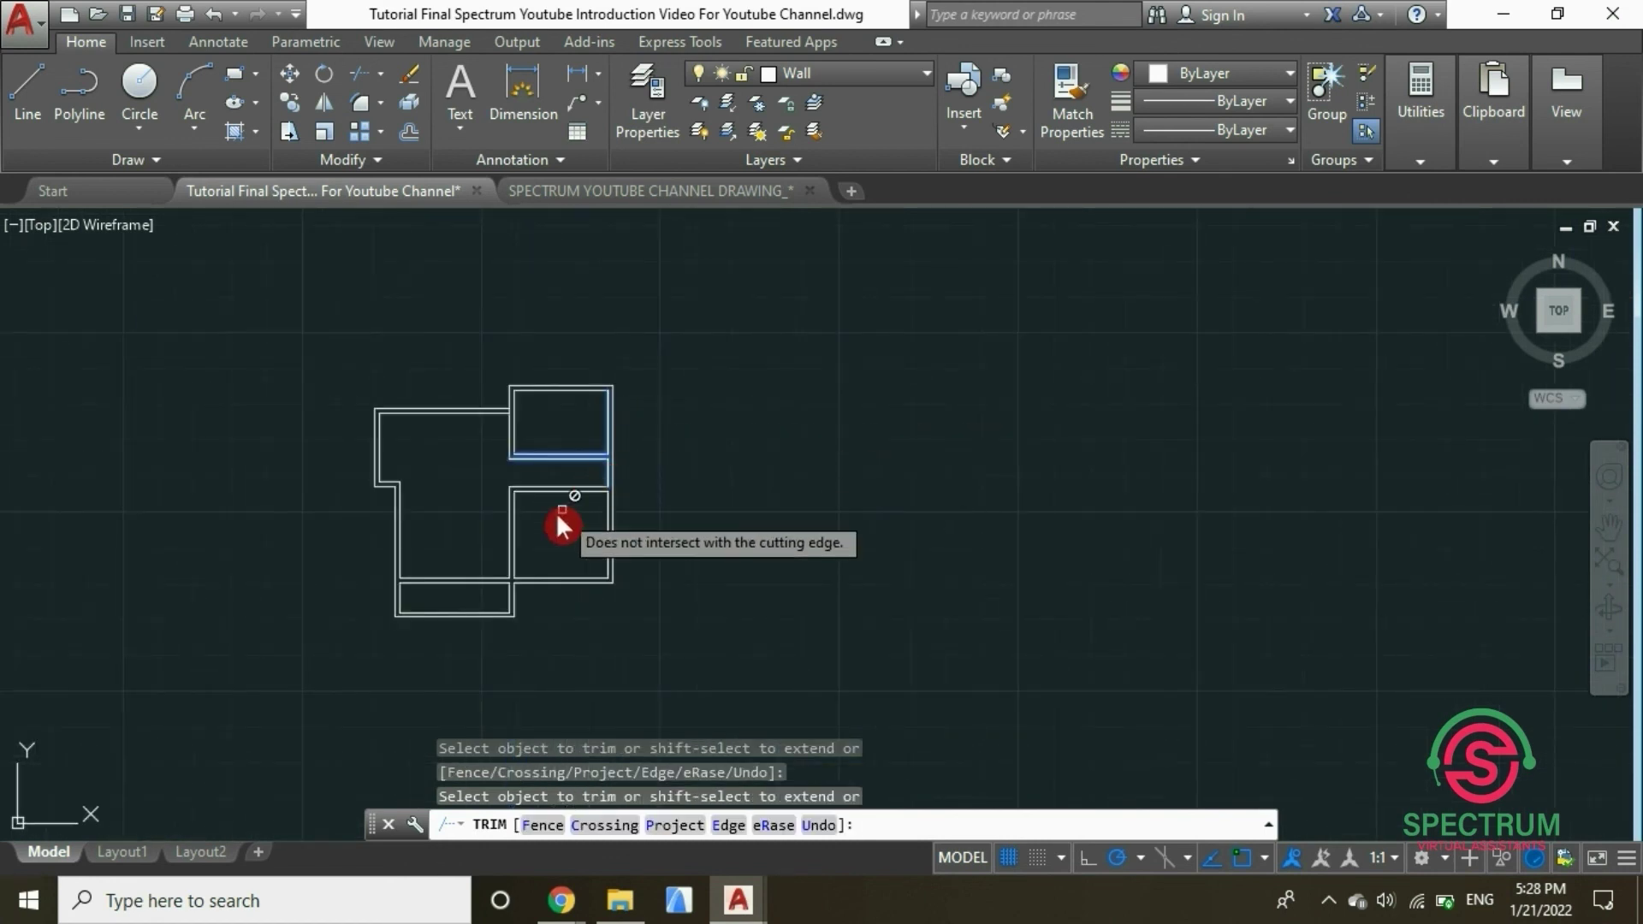
pyautogui.scroll(3, 599, 530)
pyautogui.press('Escape')
# Trim the upper right room's outer left line between the two lines of the adjoining top horizontal wall, using all three lines as cutting edges
pyautogui.moveTo(280, 548); pyautogui.dragTo(524, 500, button='middle')
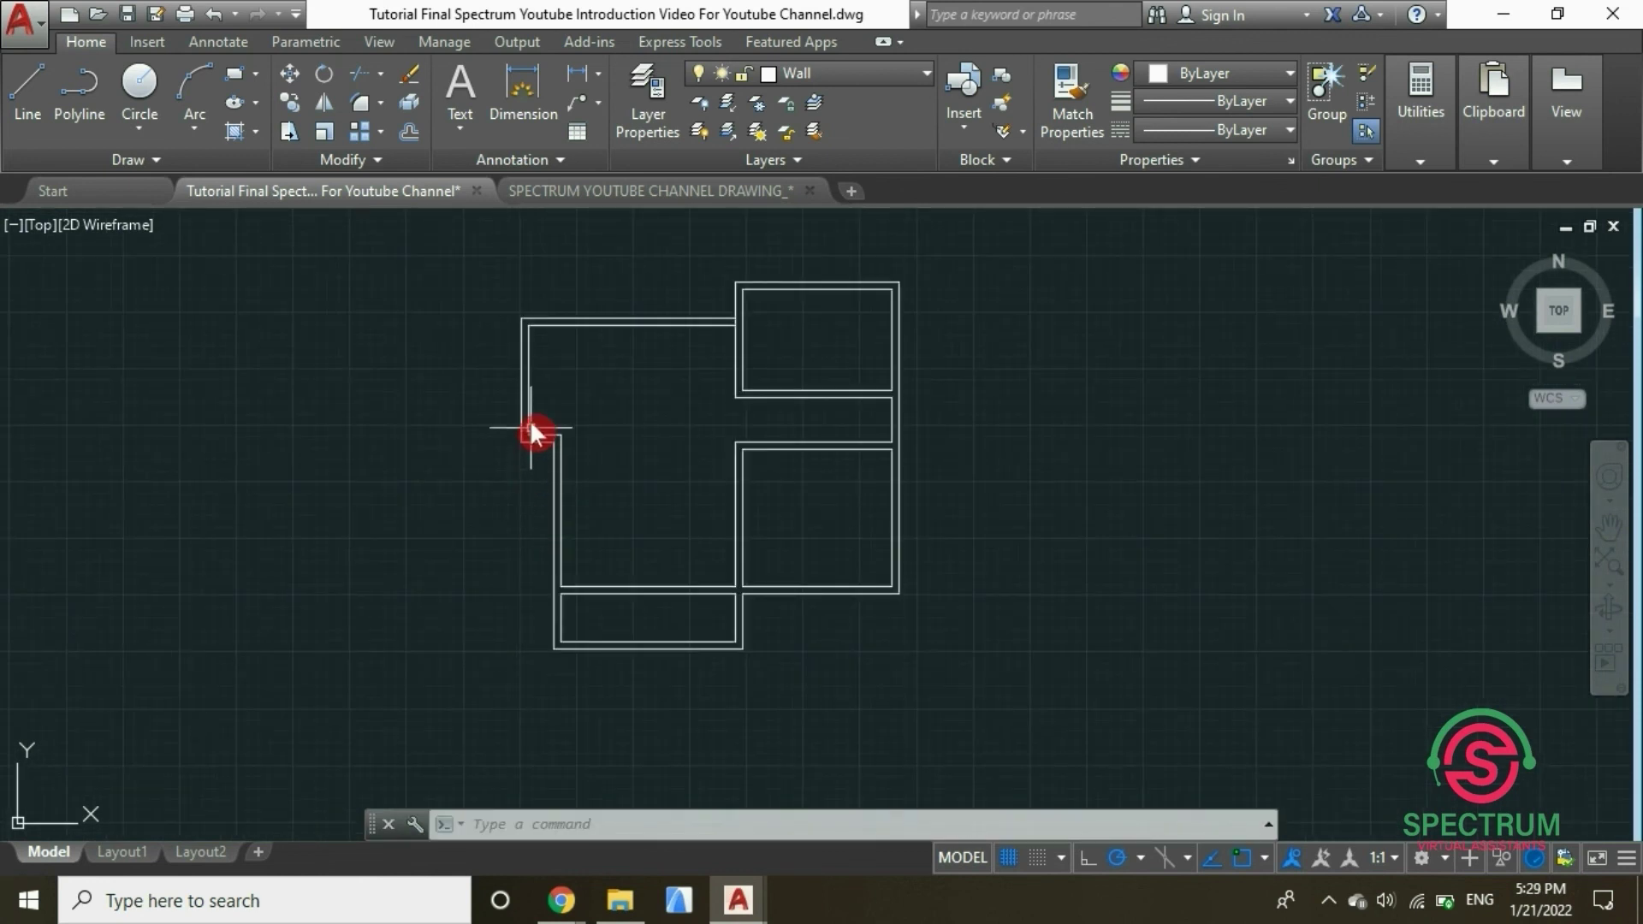
pyautogui.scroll(8, 748, 312)
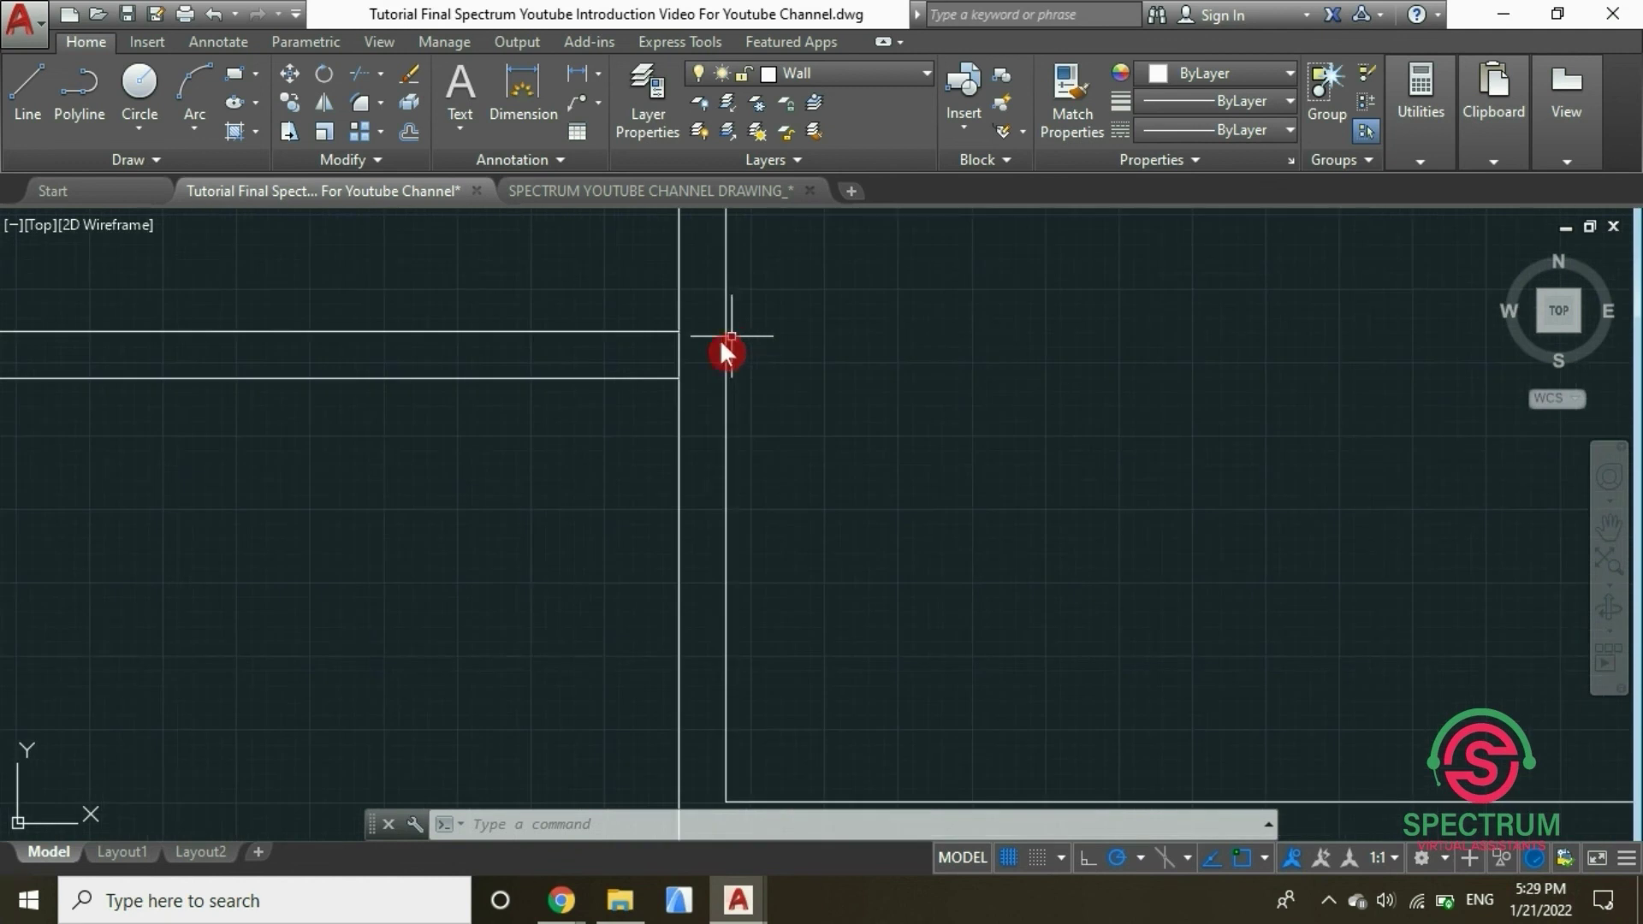
pyautogui.click(353, 76)
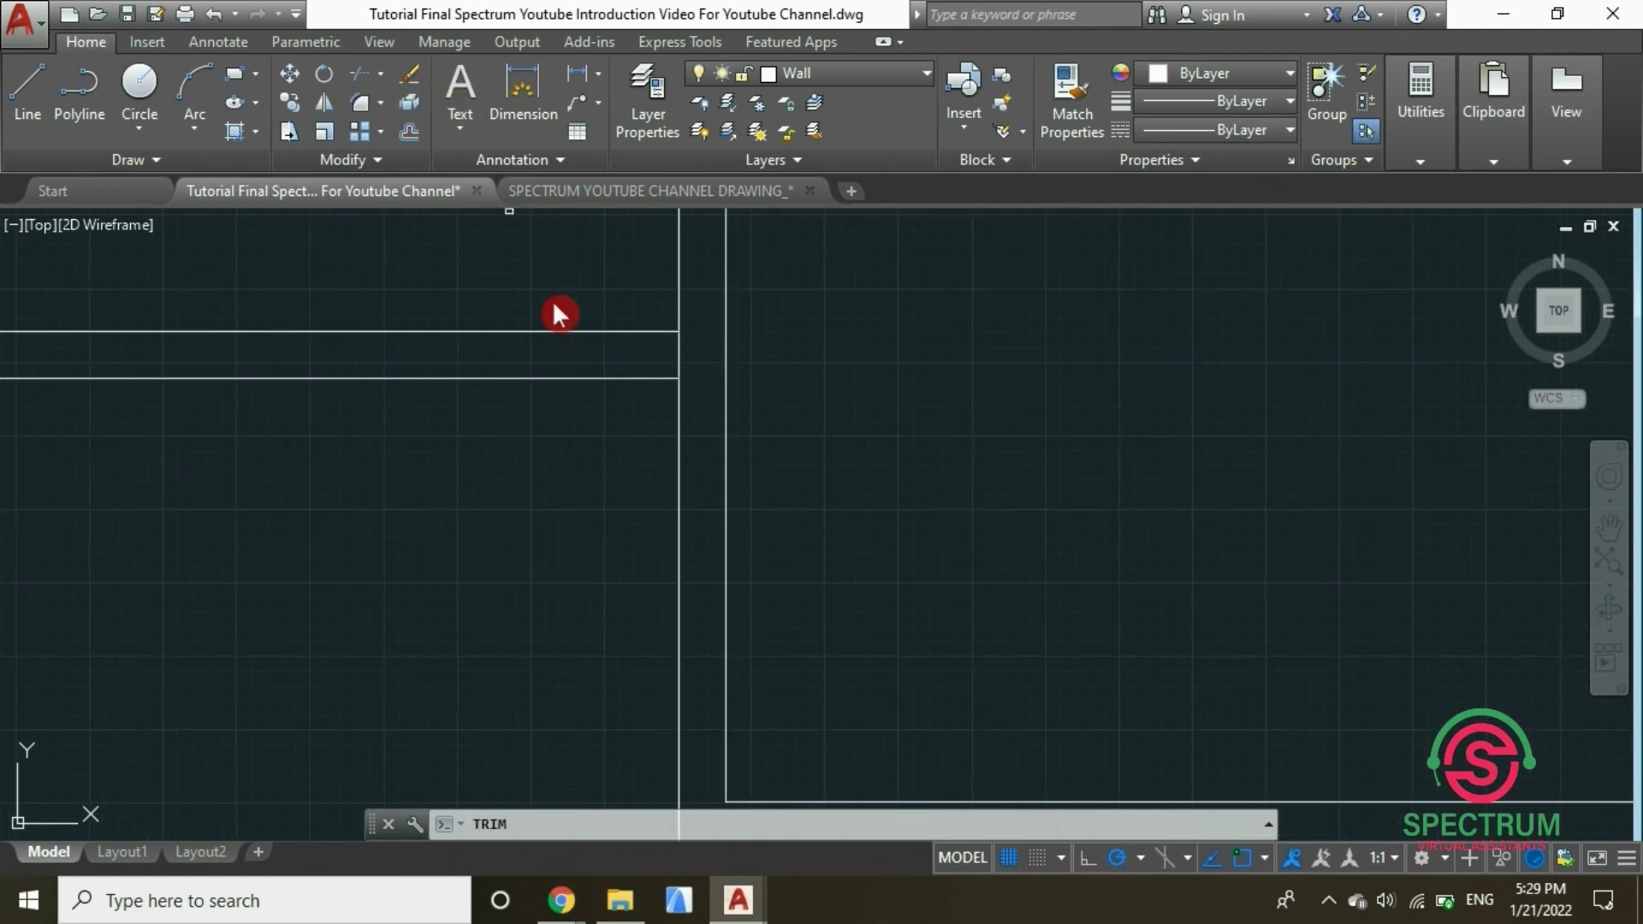
pyautogui.click(655, 377)
pyautogui.click(654, 329)
pyautogui.click(681, 361)
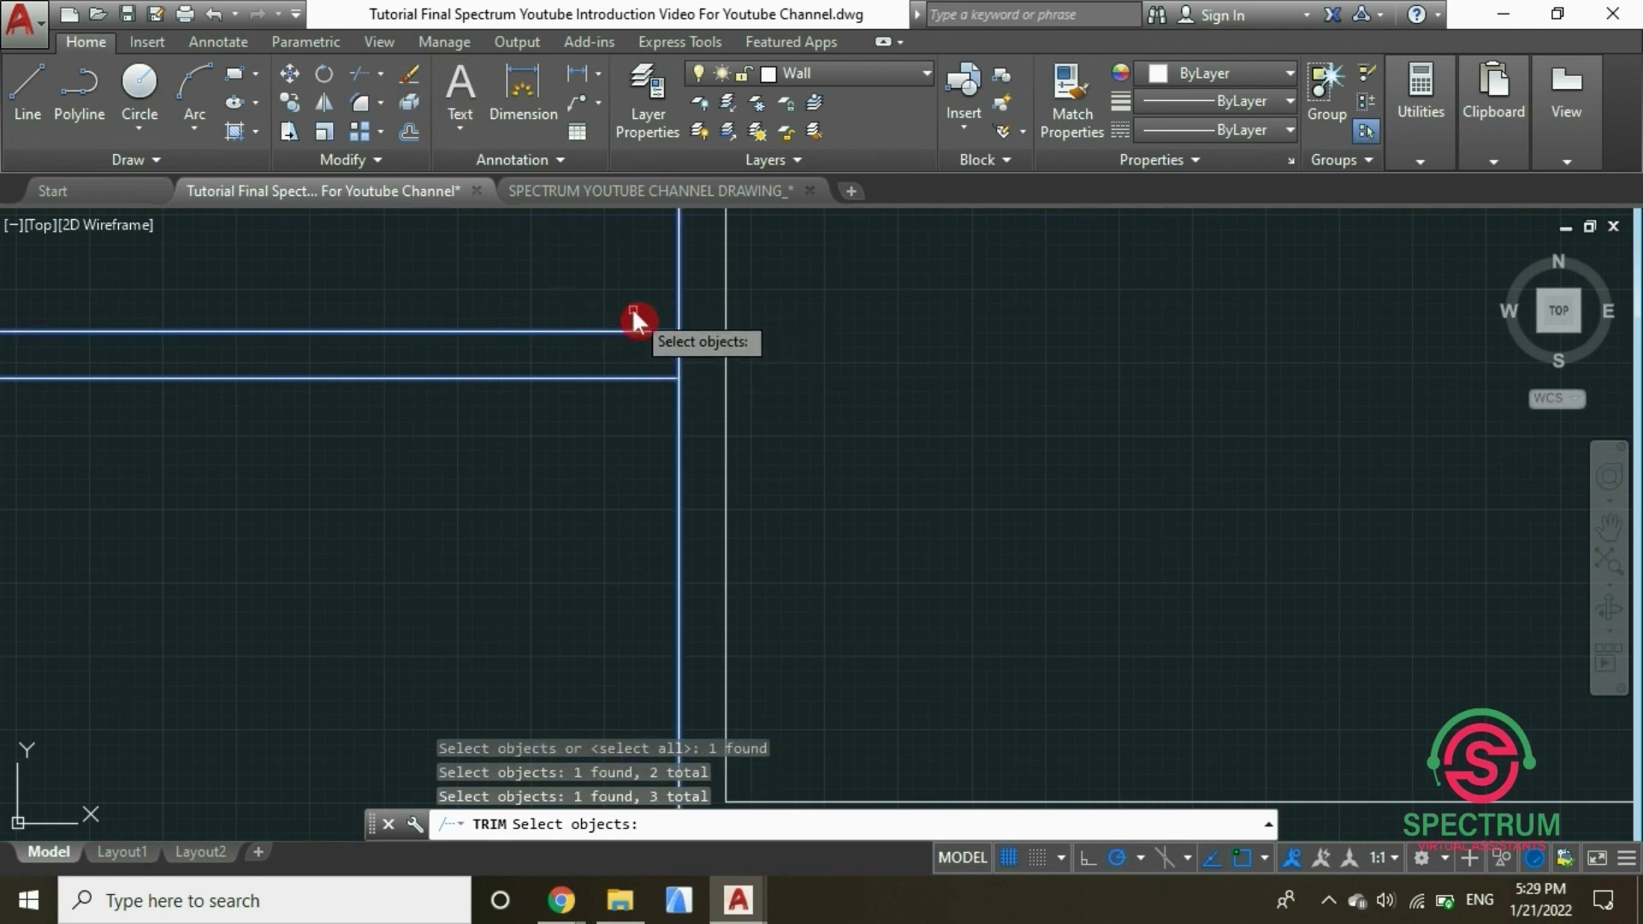
pyautogui.press('Return')
pyautogui.scroll(-6, 732, 424)
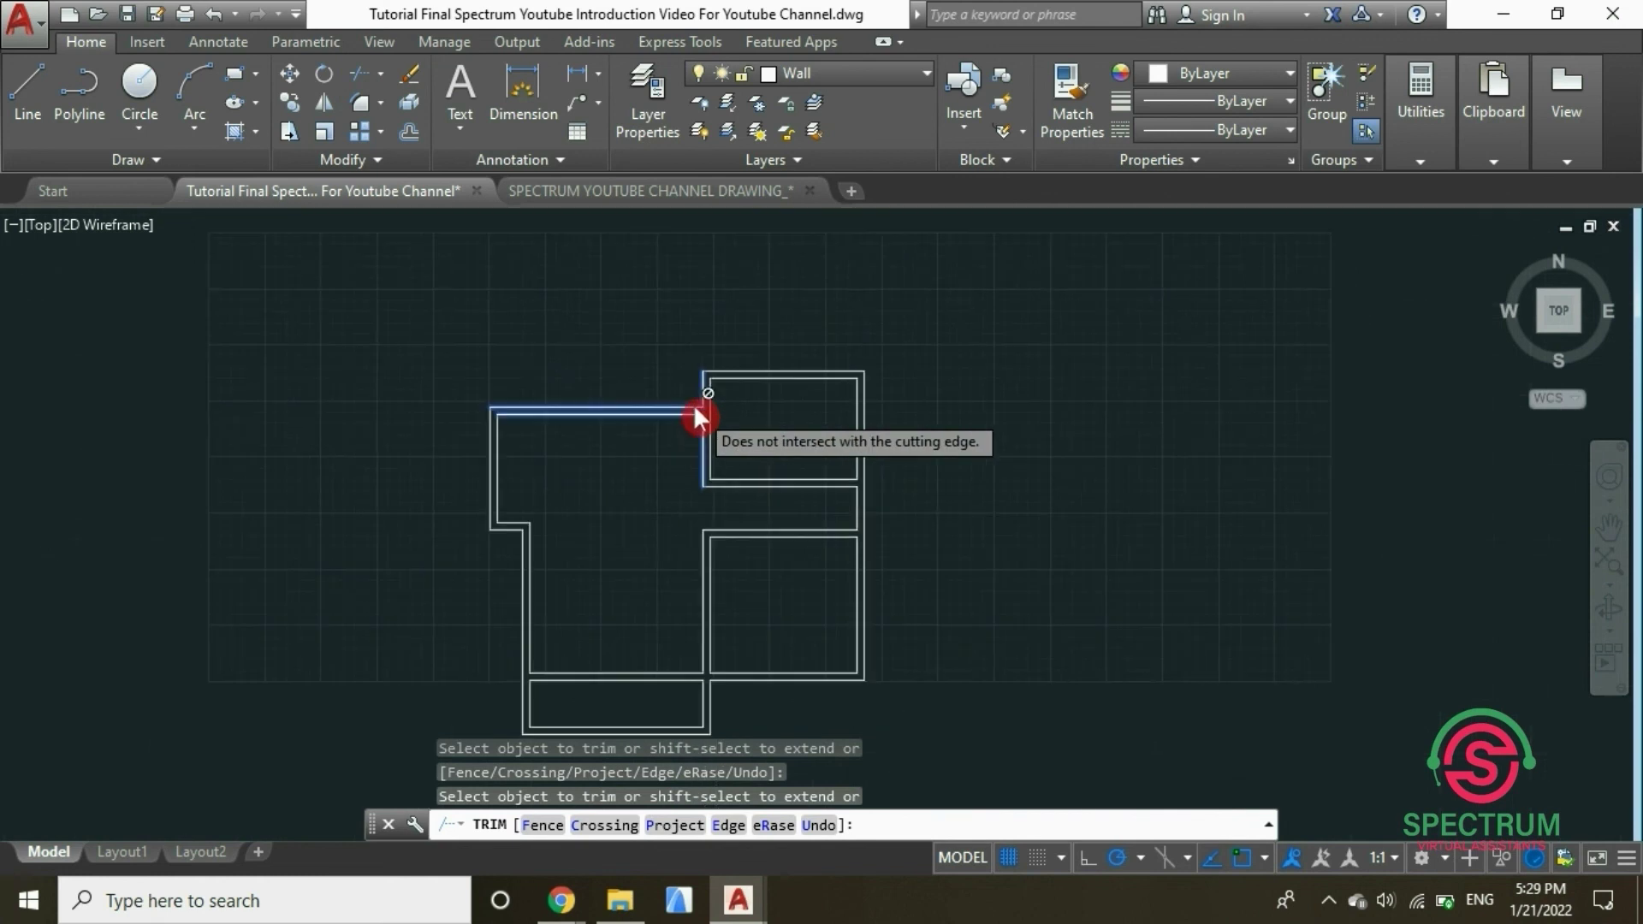
pyautogui.press('Escape')
# Check the whole wall outline and the inner end wall line of the passage between the two right rooms
pyautogui.scroll(-4, 723, 371)
pyautogui.scroll(2, 675, 495)
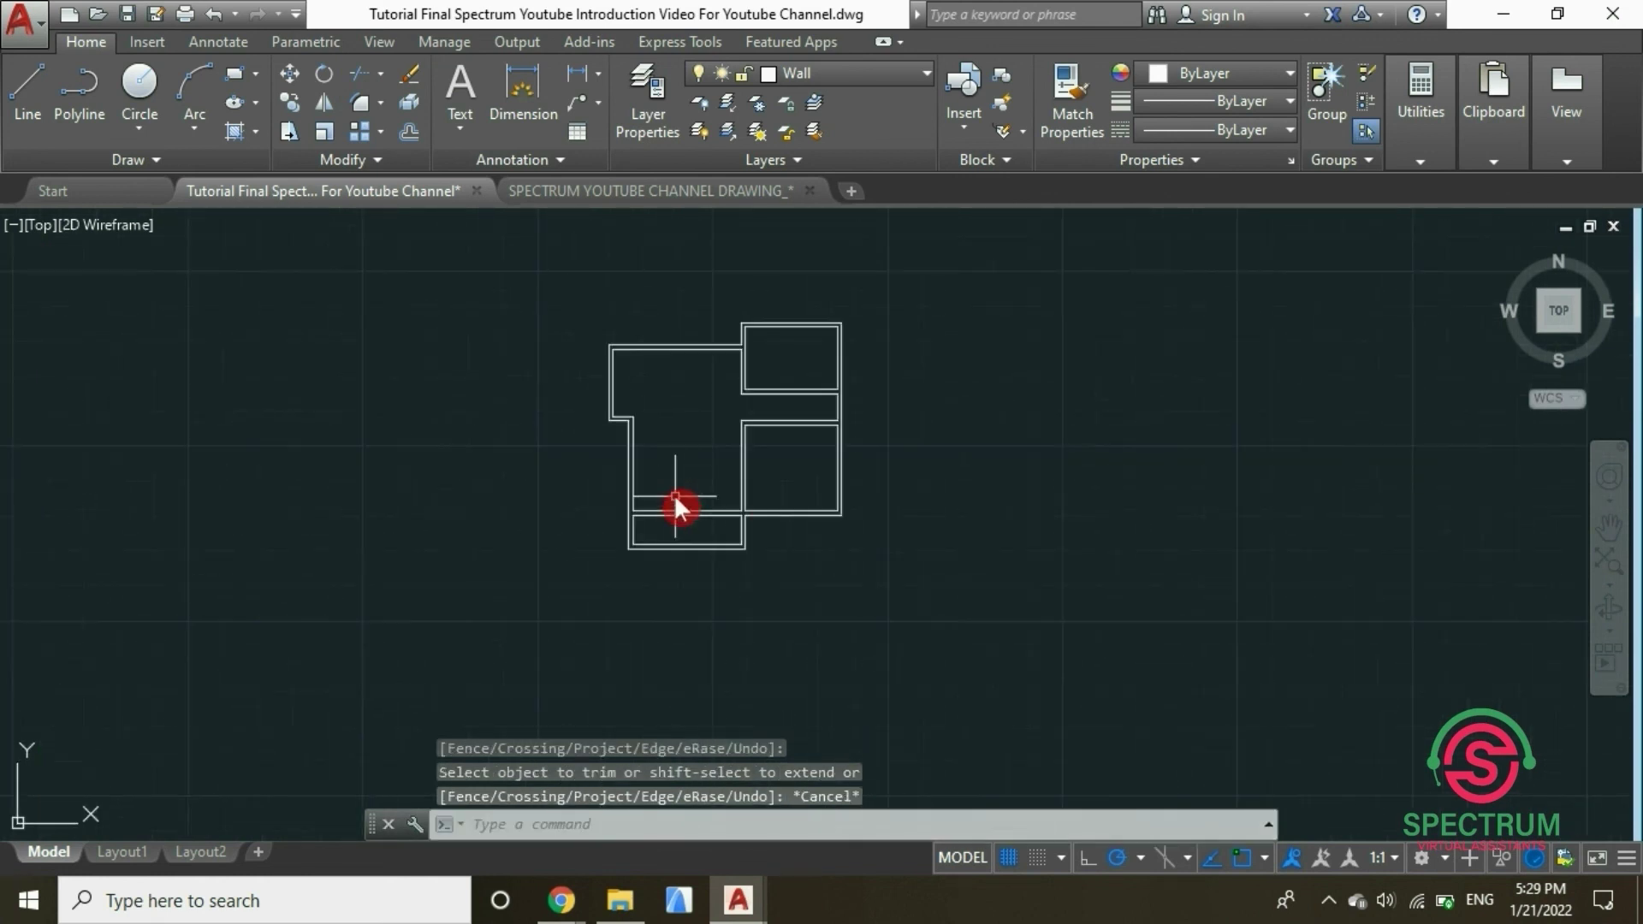
pyautogui.scroll(2, 673, 495)
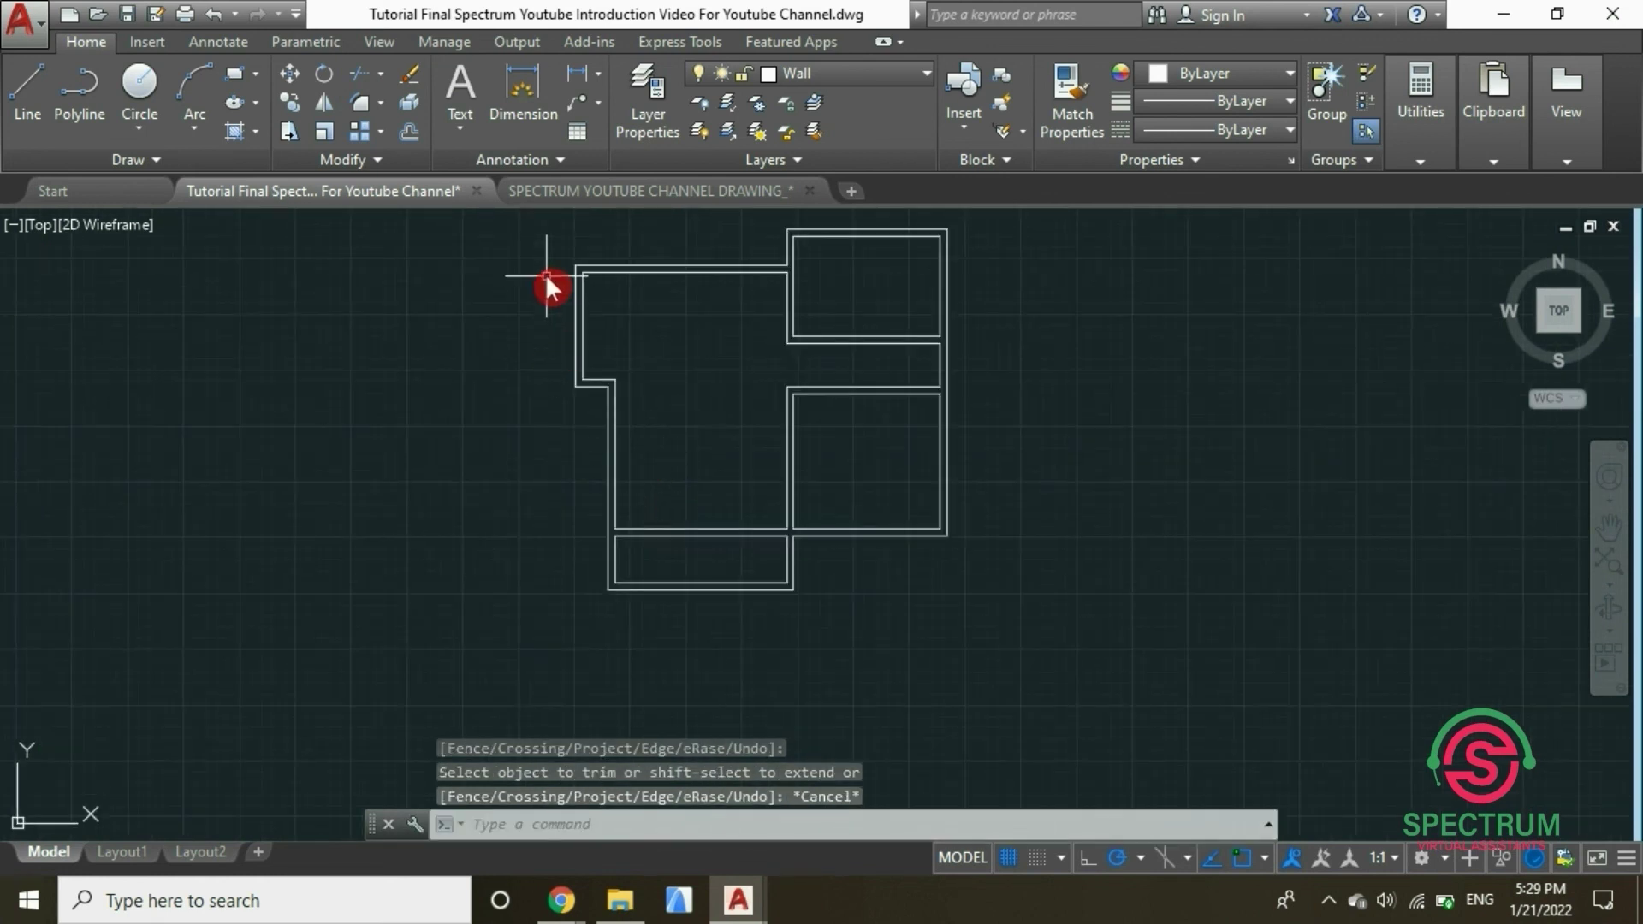
pyautogui.scroll(1, 546, 276)
pyautogui.scroll(-1, 598, 317)
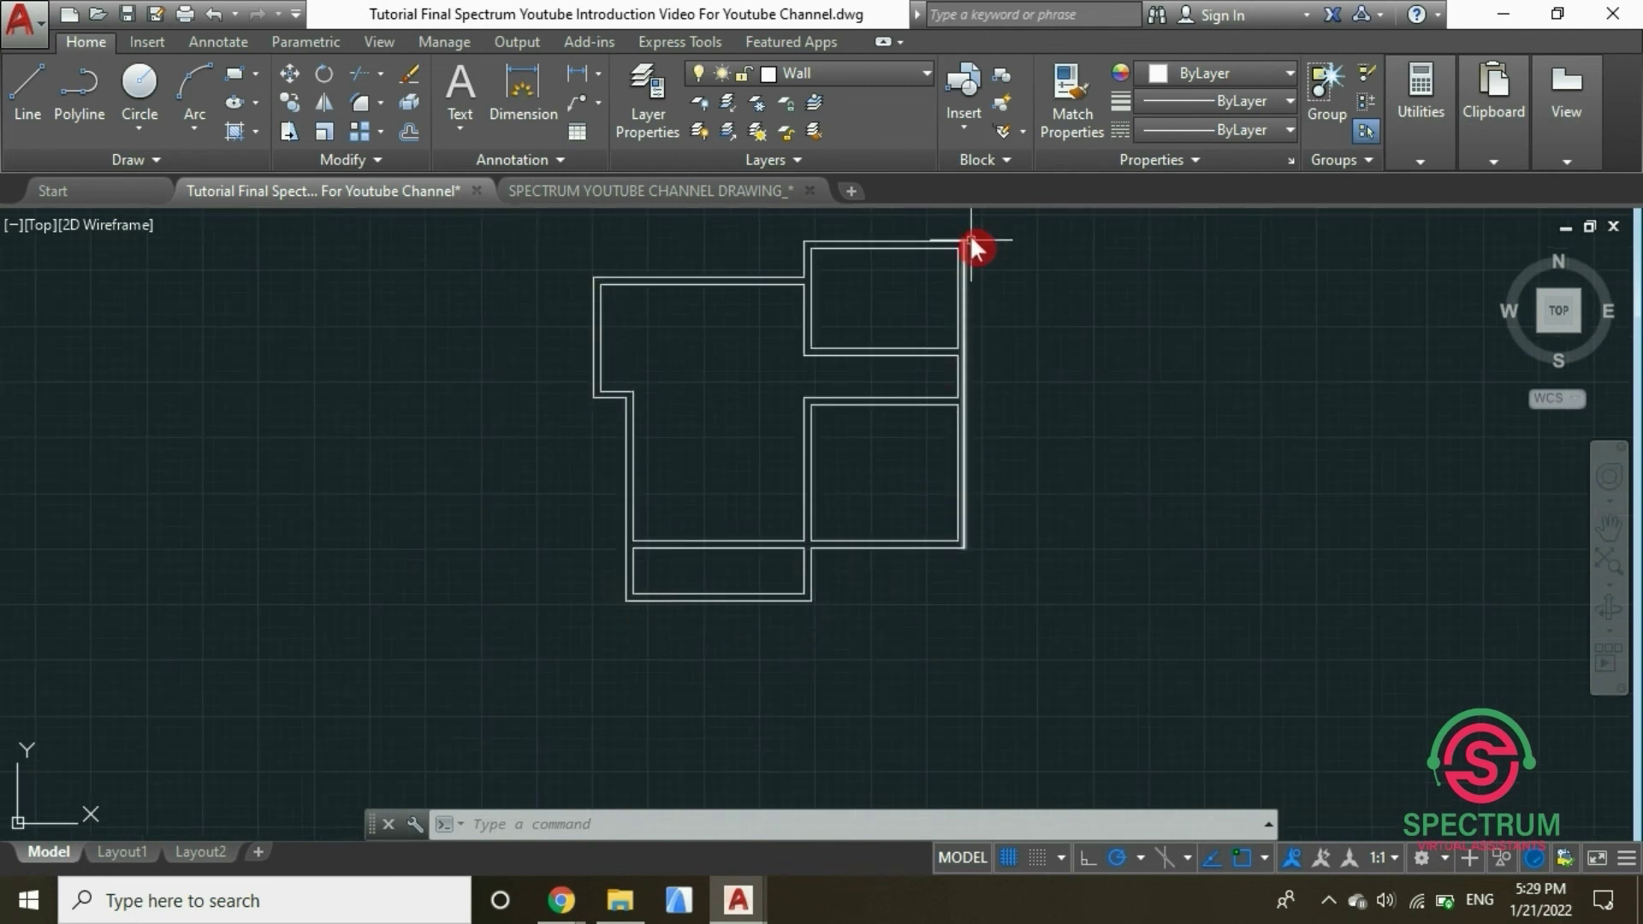
pyautogui.scroll(1, 962, 393)
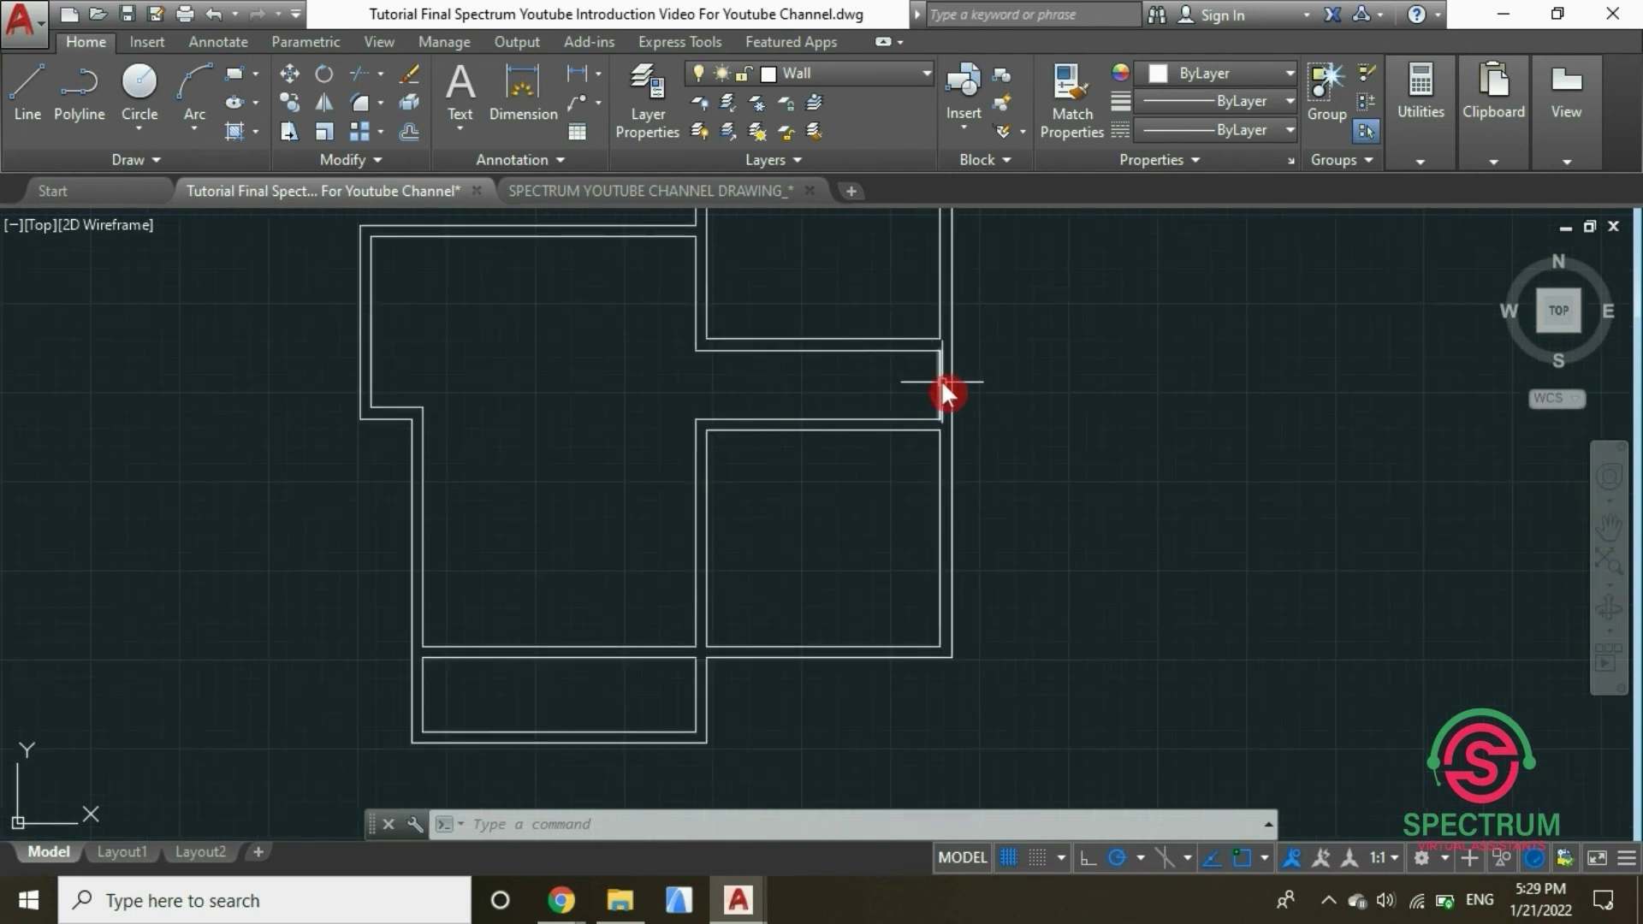
pyautogui.click(942, 387)
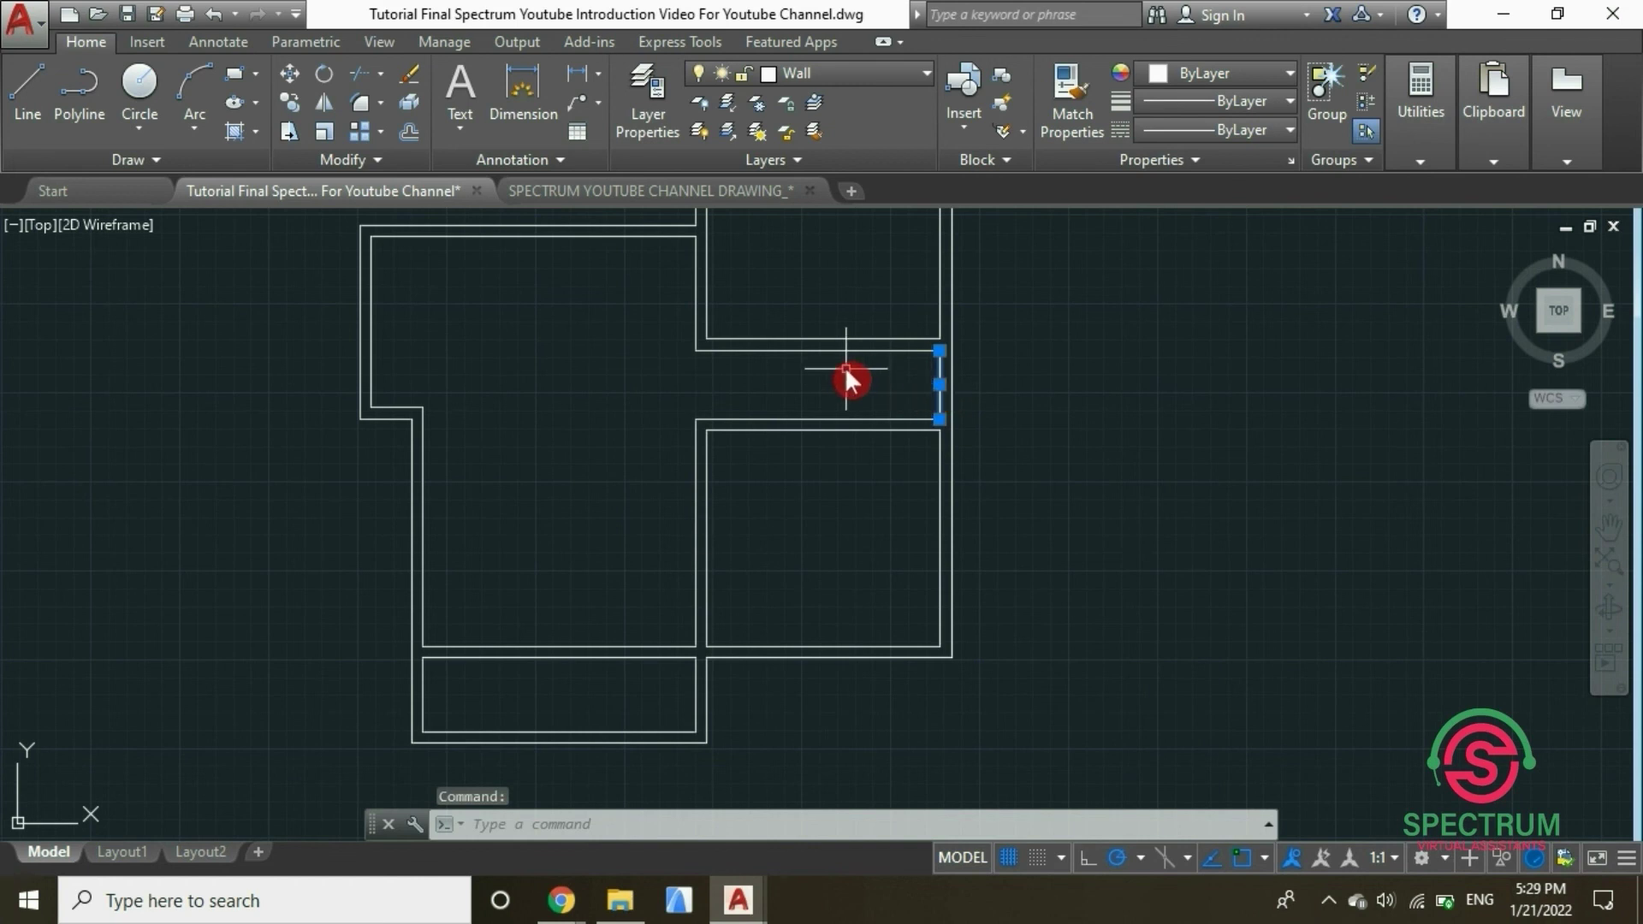
pyautogui.press('Escape')
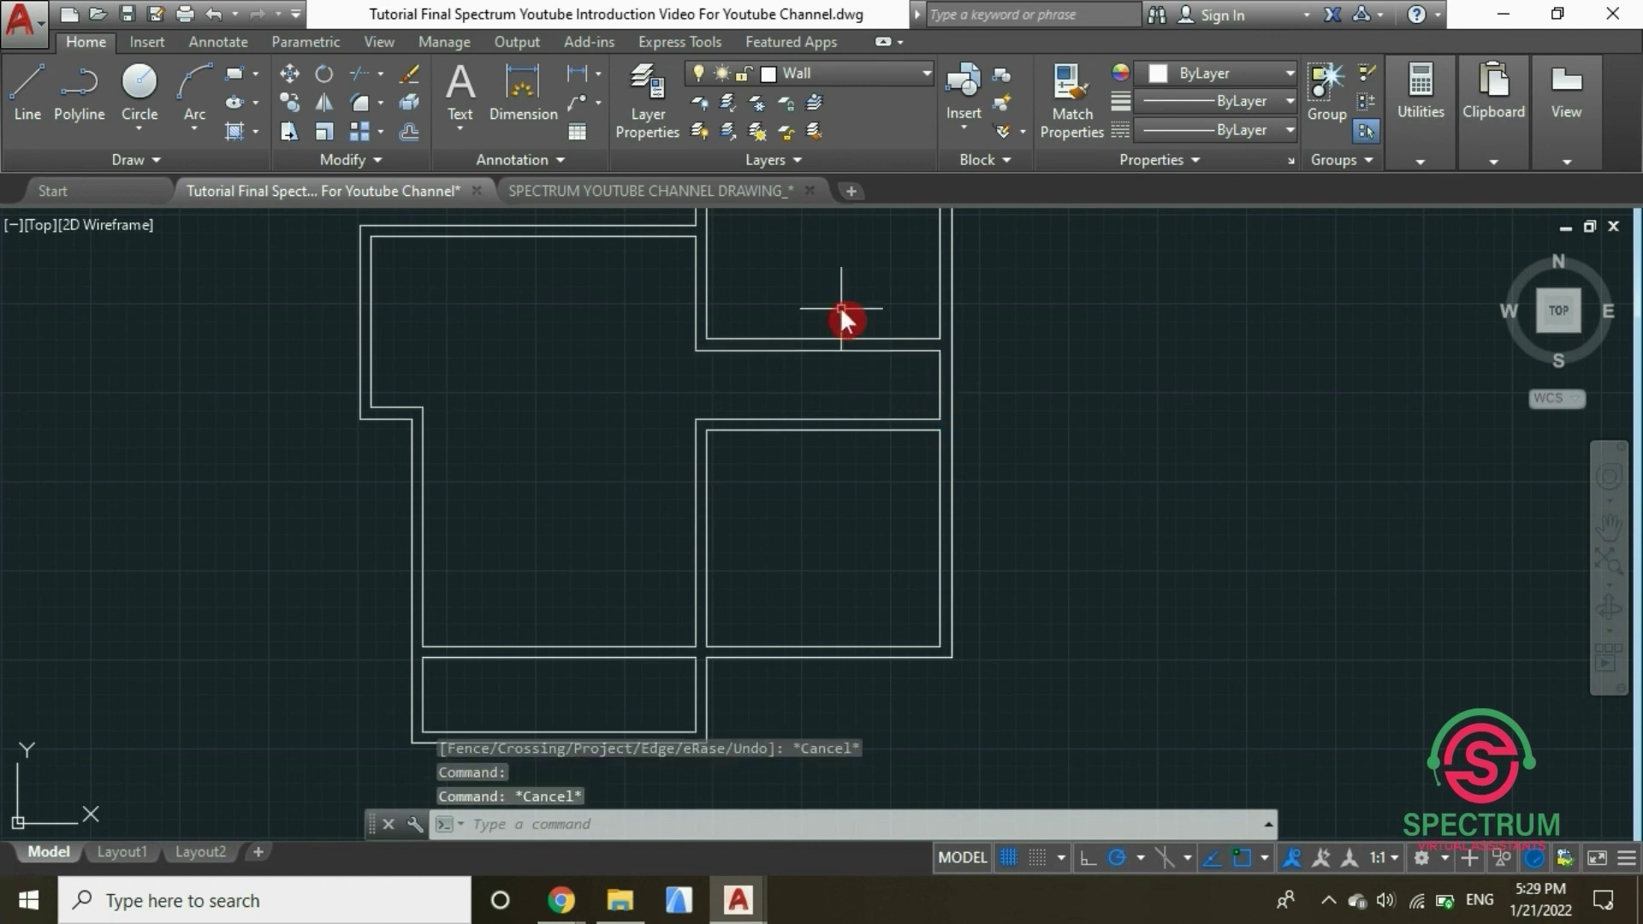
# Offset the passage's inner end wall line 1800 into the passage between the two right rooms
pyautogui.click(409, 130)
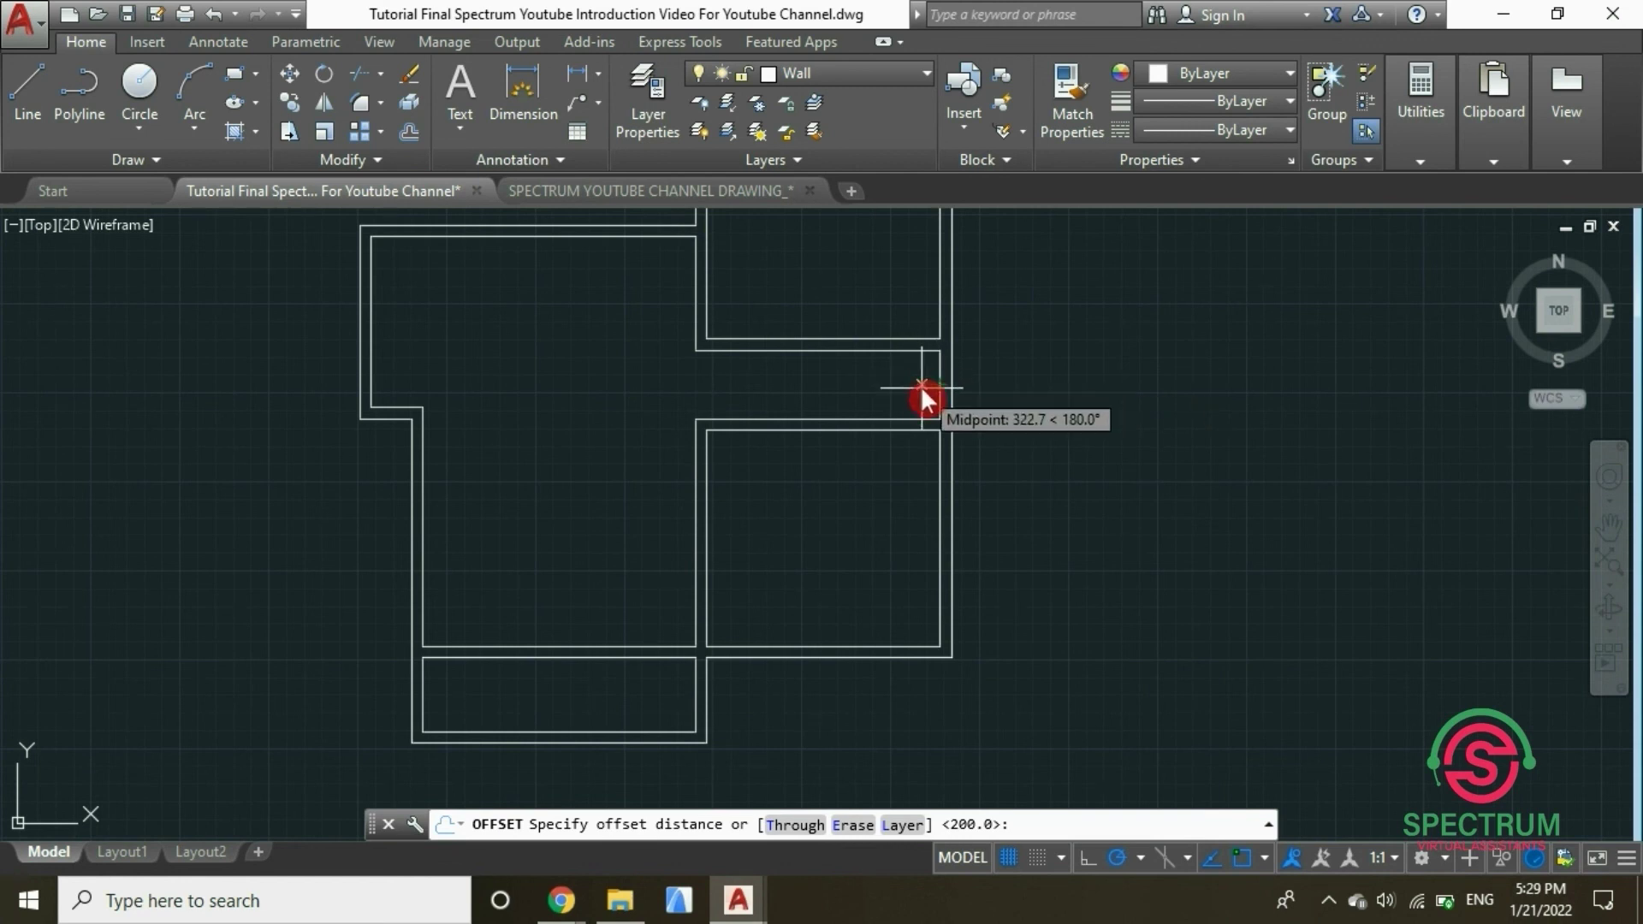
pyautogui.write('1800')
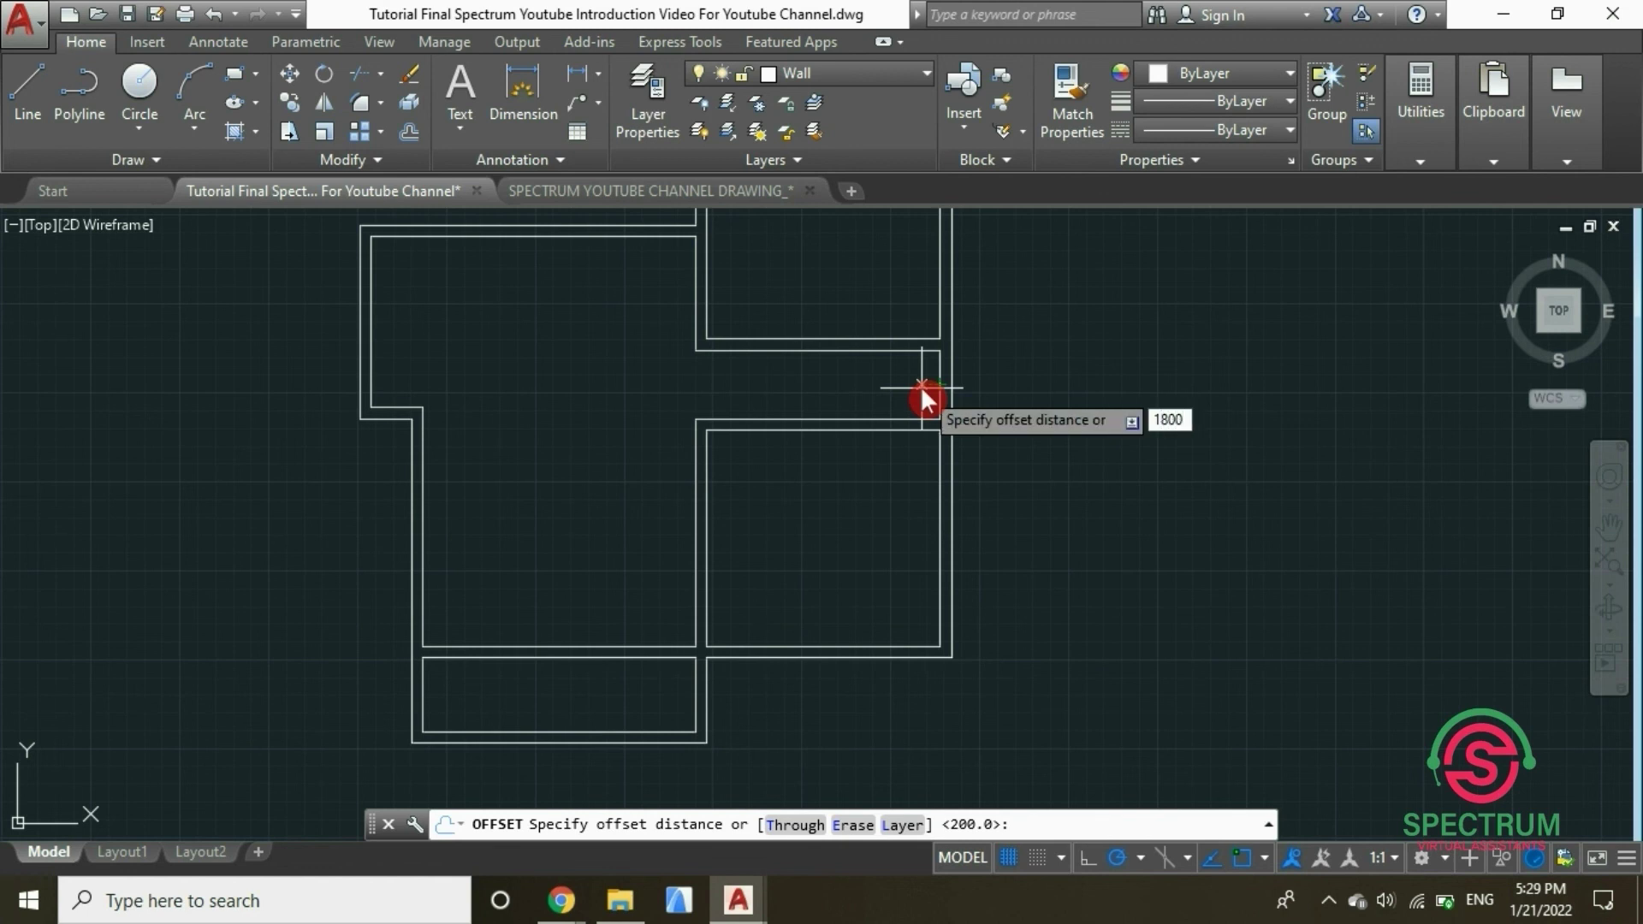
pyautogui.press('Return')
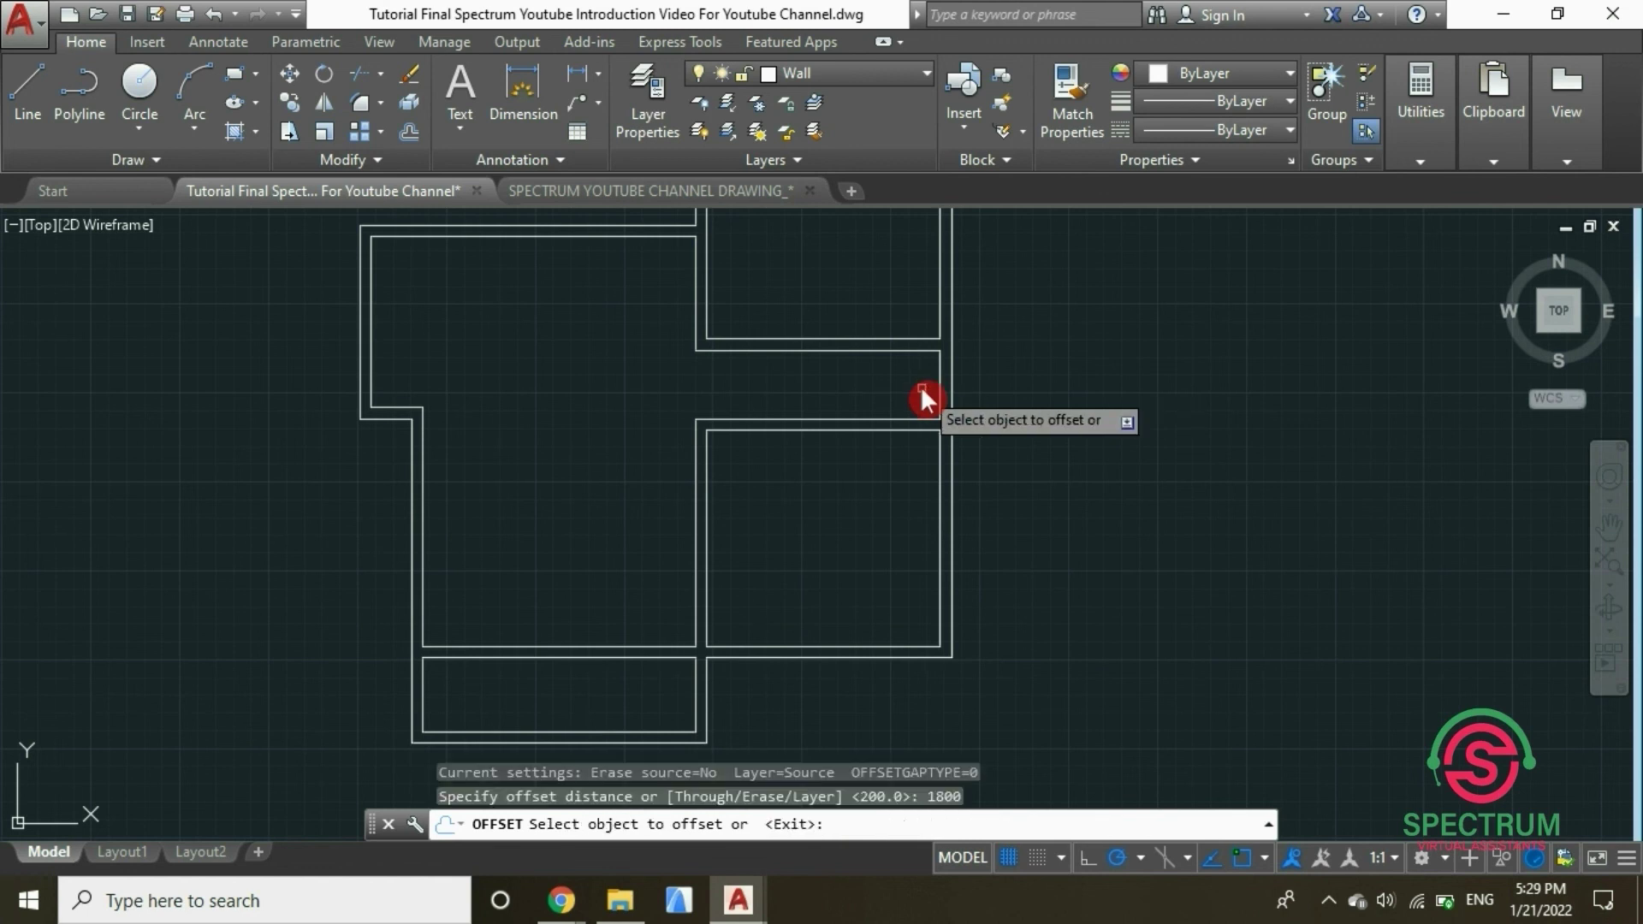
pyautogui.click(939, 383)
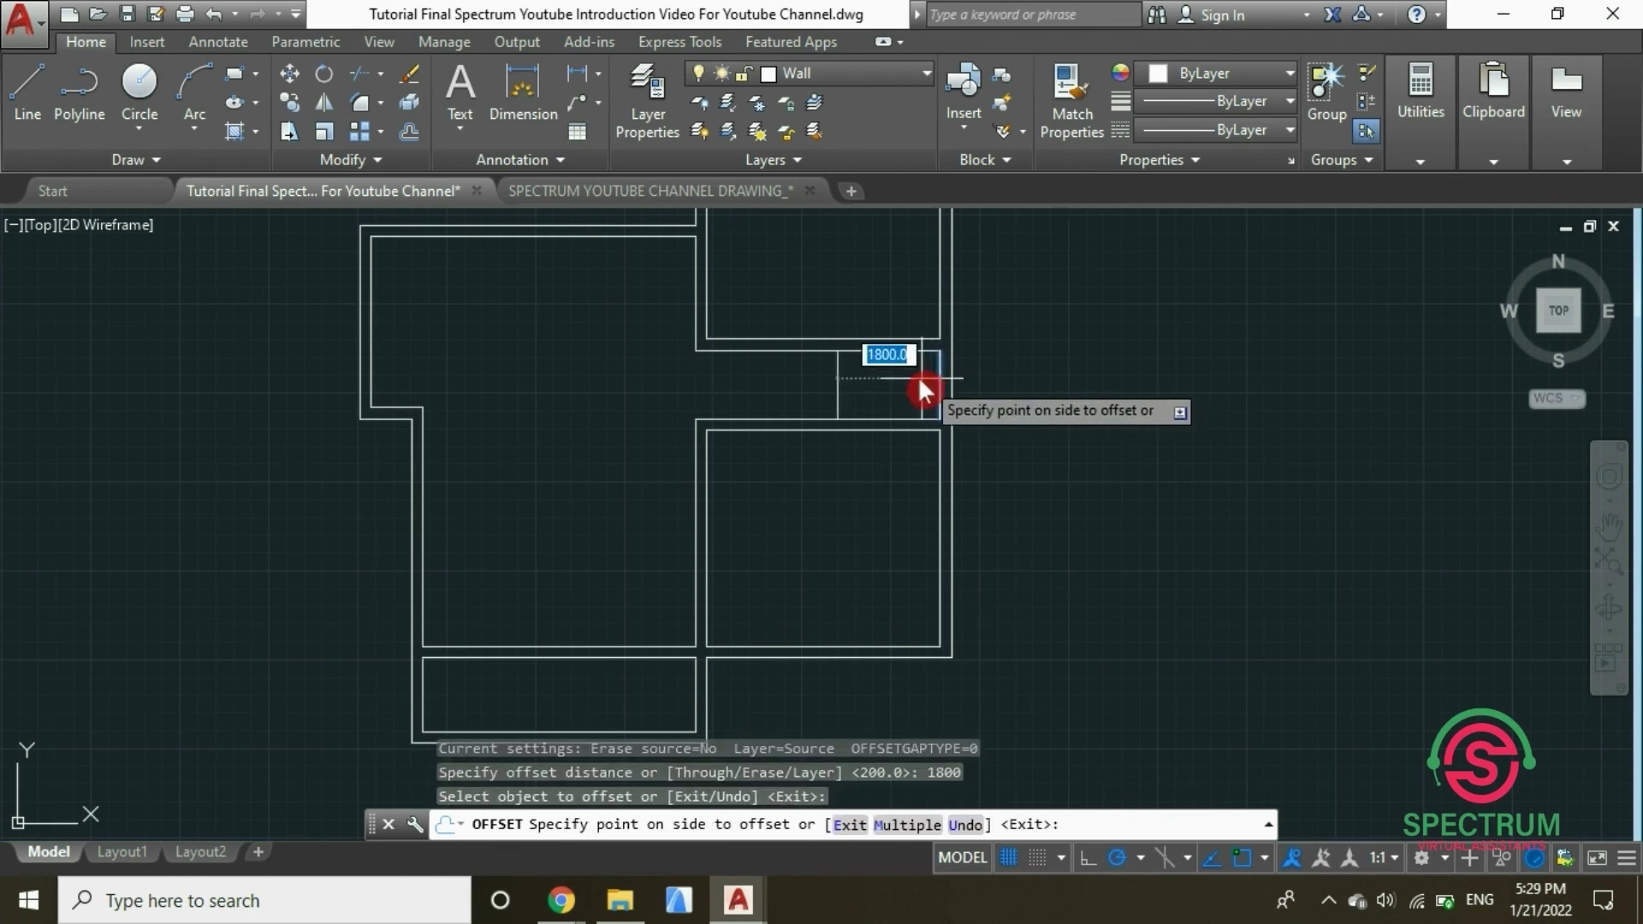
pyautogui.click(805, 385)
pyautogui.click(837, 377)
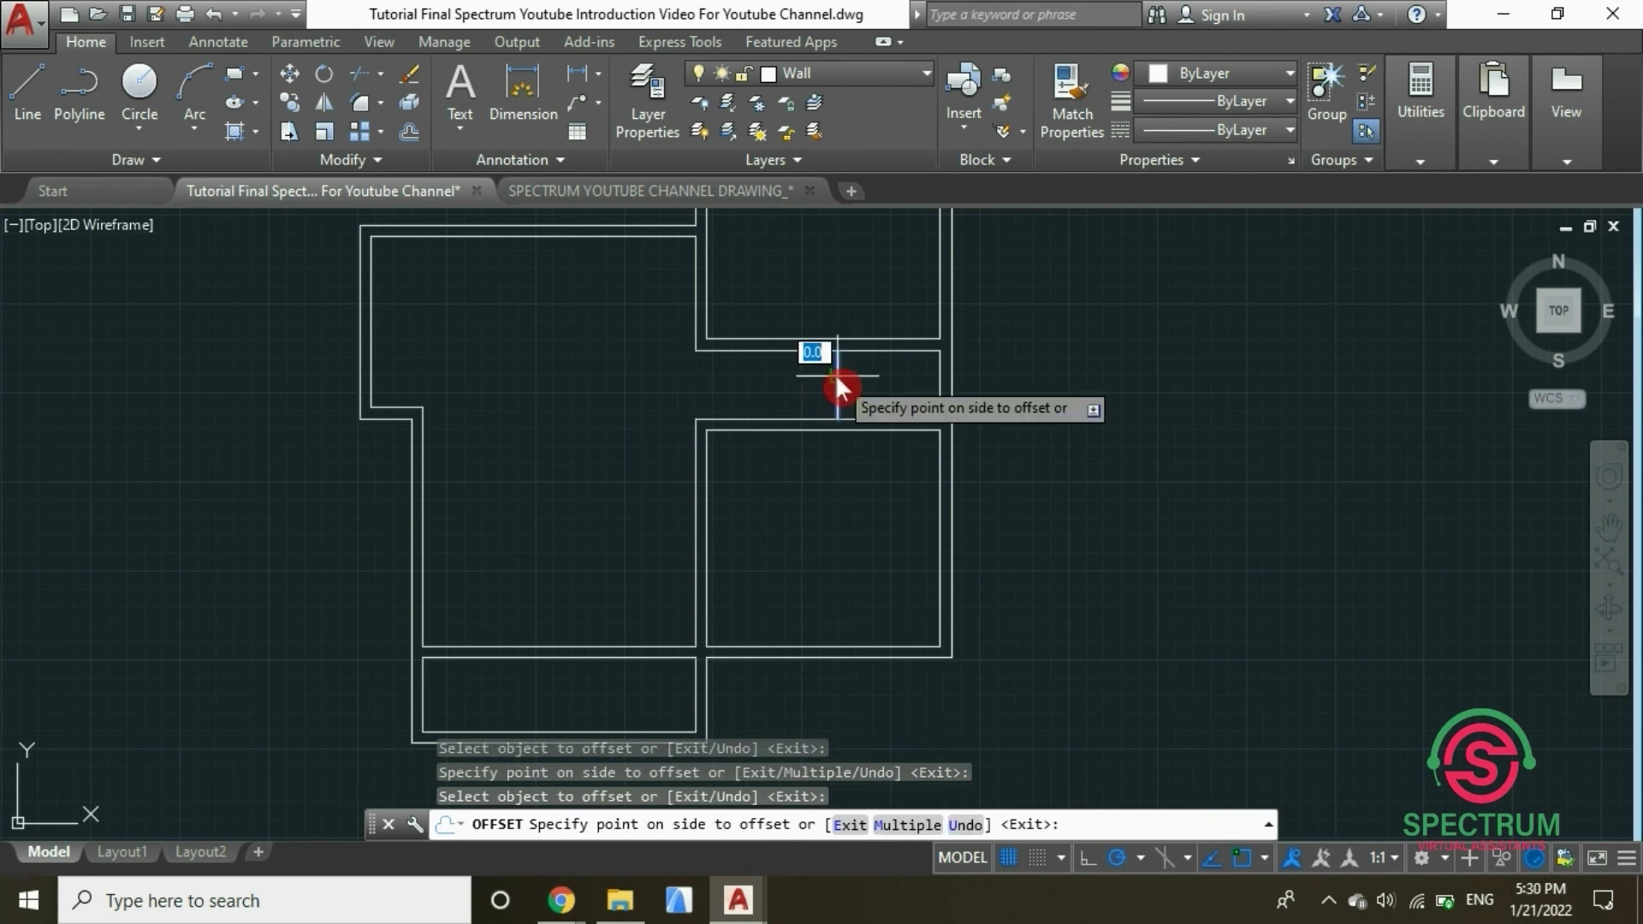
pyautogui.press('Escape')
# Offset the new partition line in the passage 200 away from the end wall to form its second face
pyautogui.scroll(3, 813, 380)
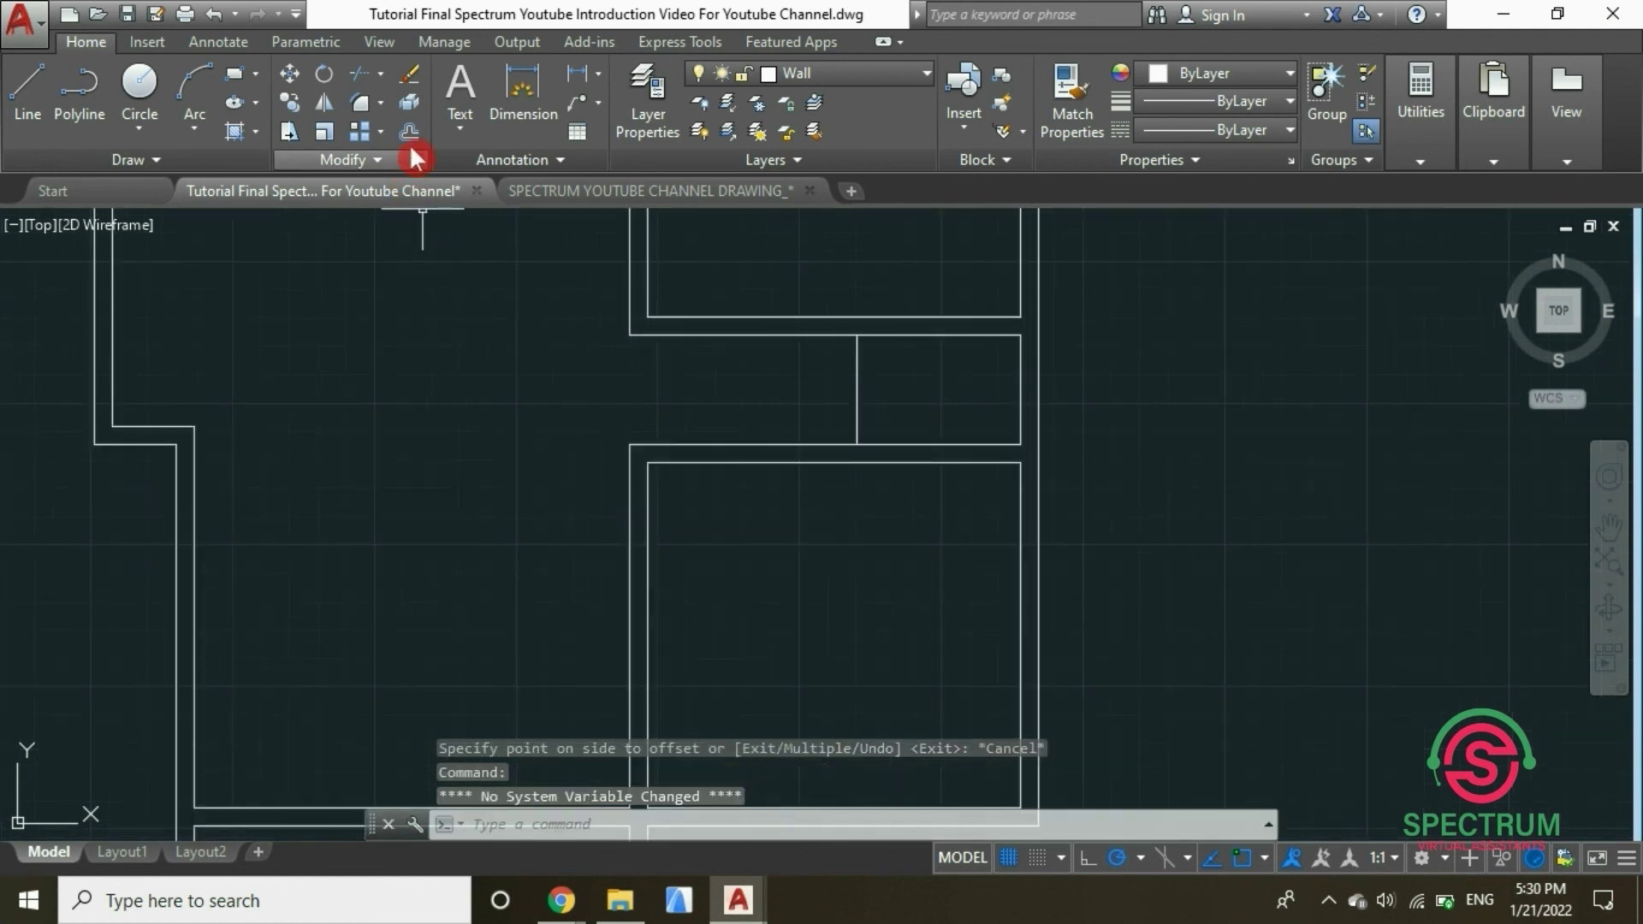
pyautogui.click(406, 130)
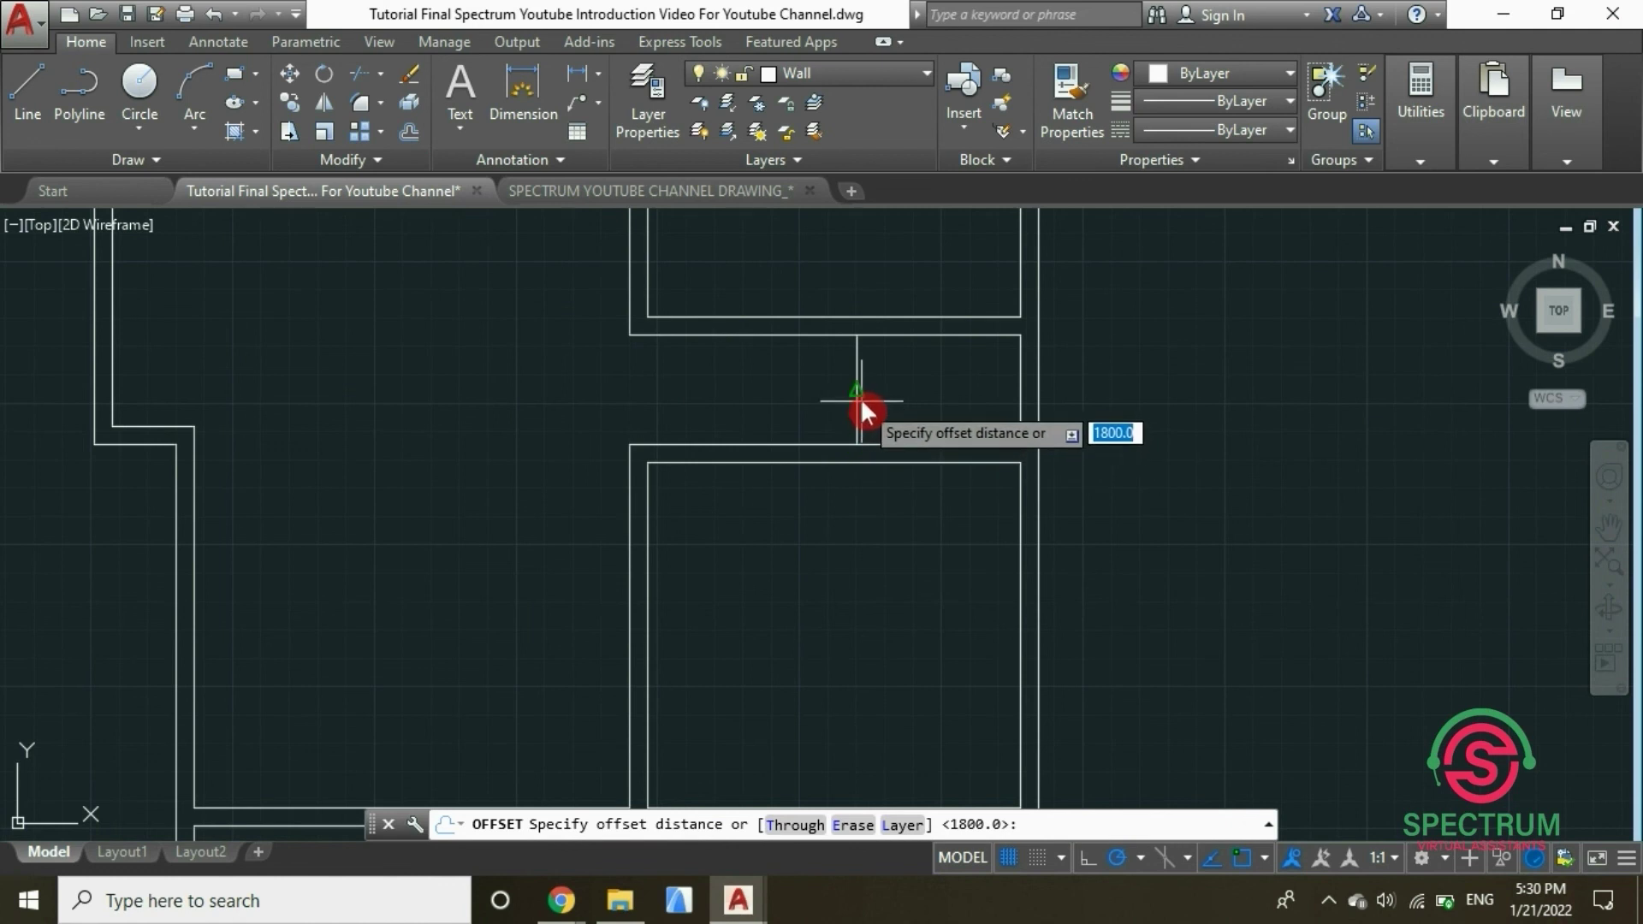
pyautogui.write('200')
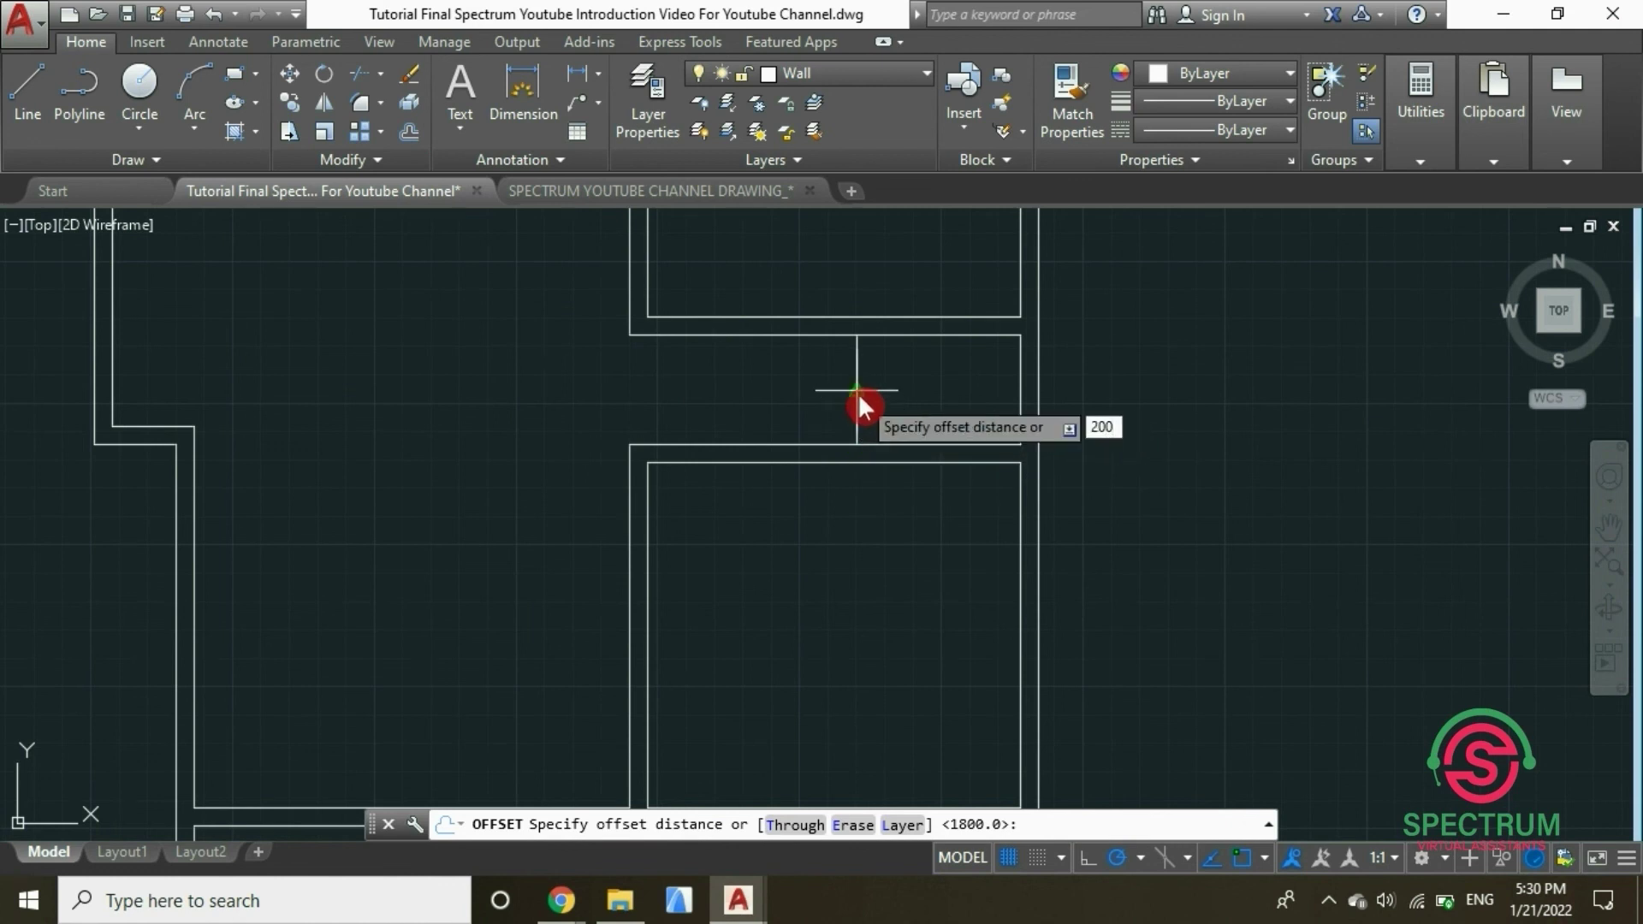
pyautogui.press('Return')
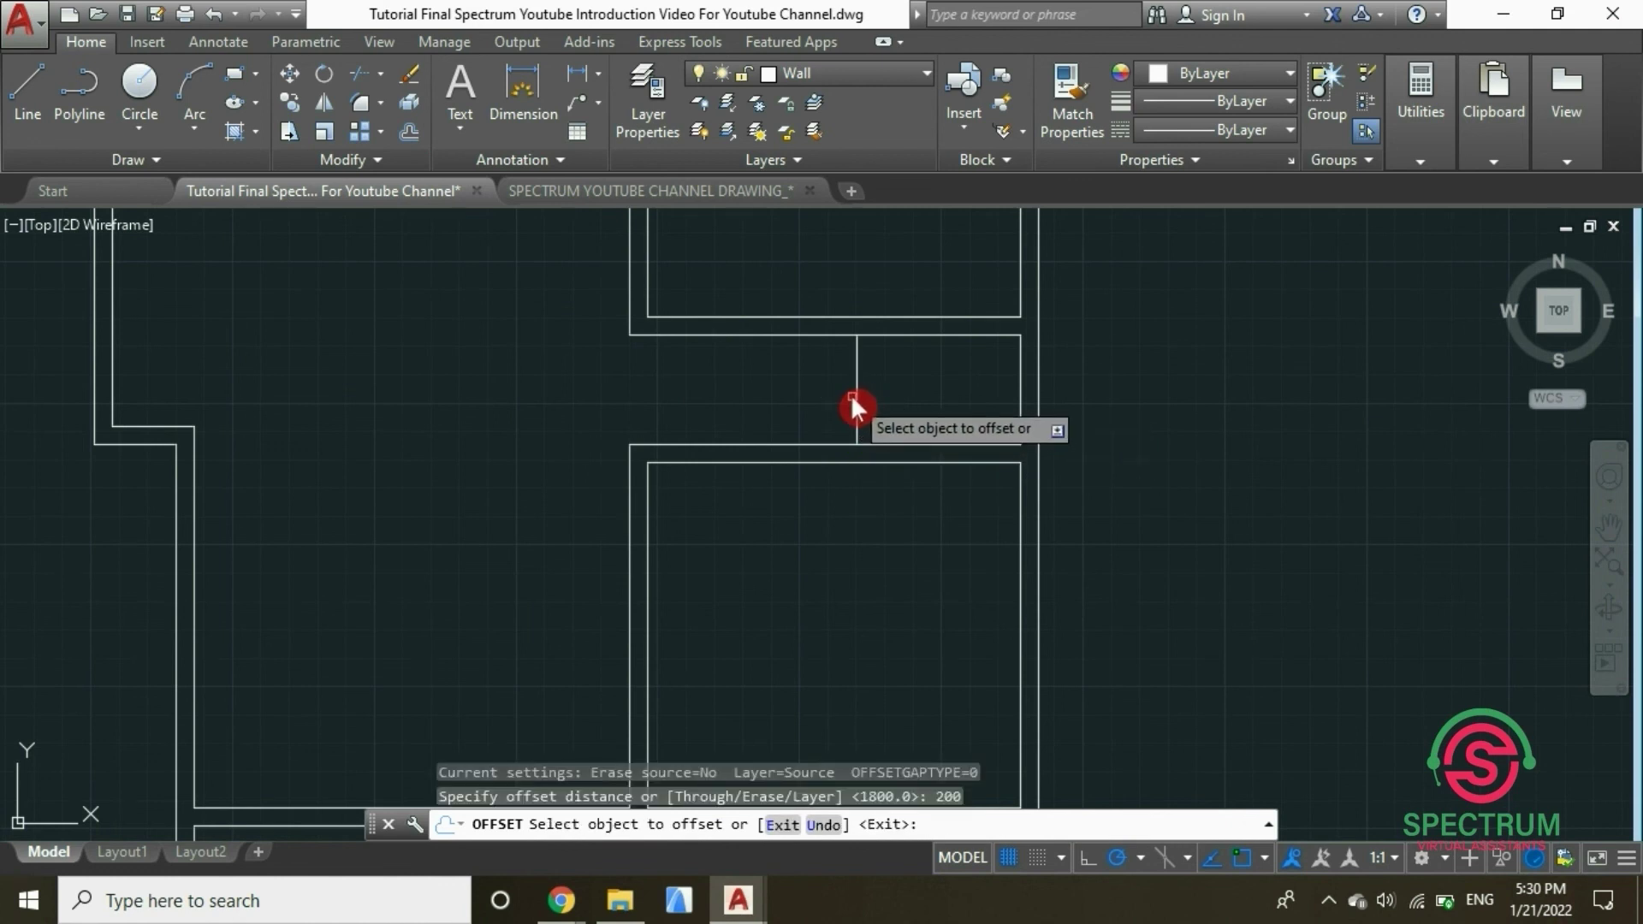
pyautogui.click(854, 390)
pyautogui.click(813, 381)
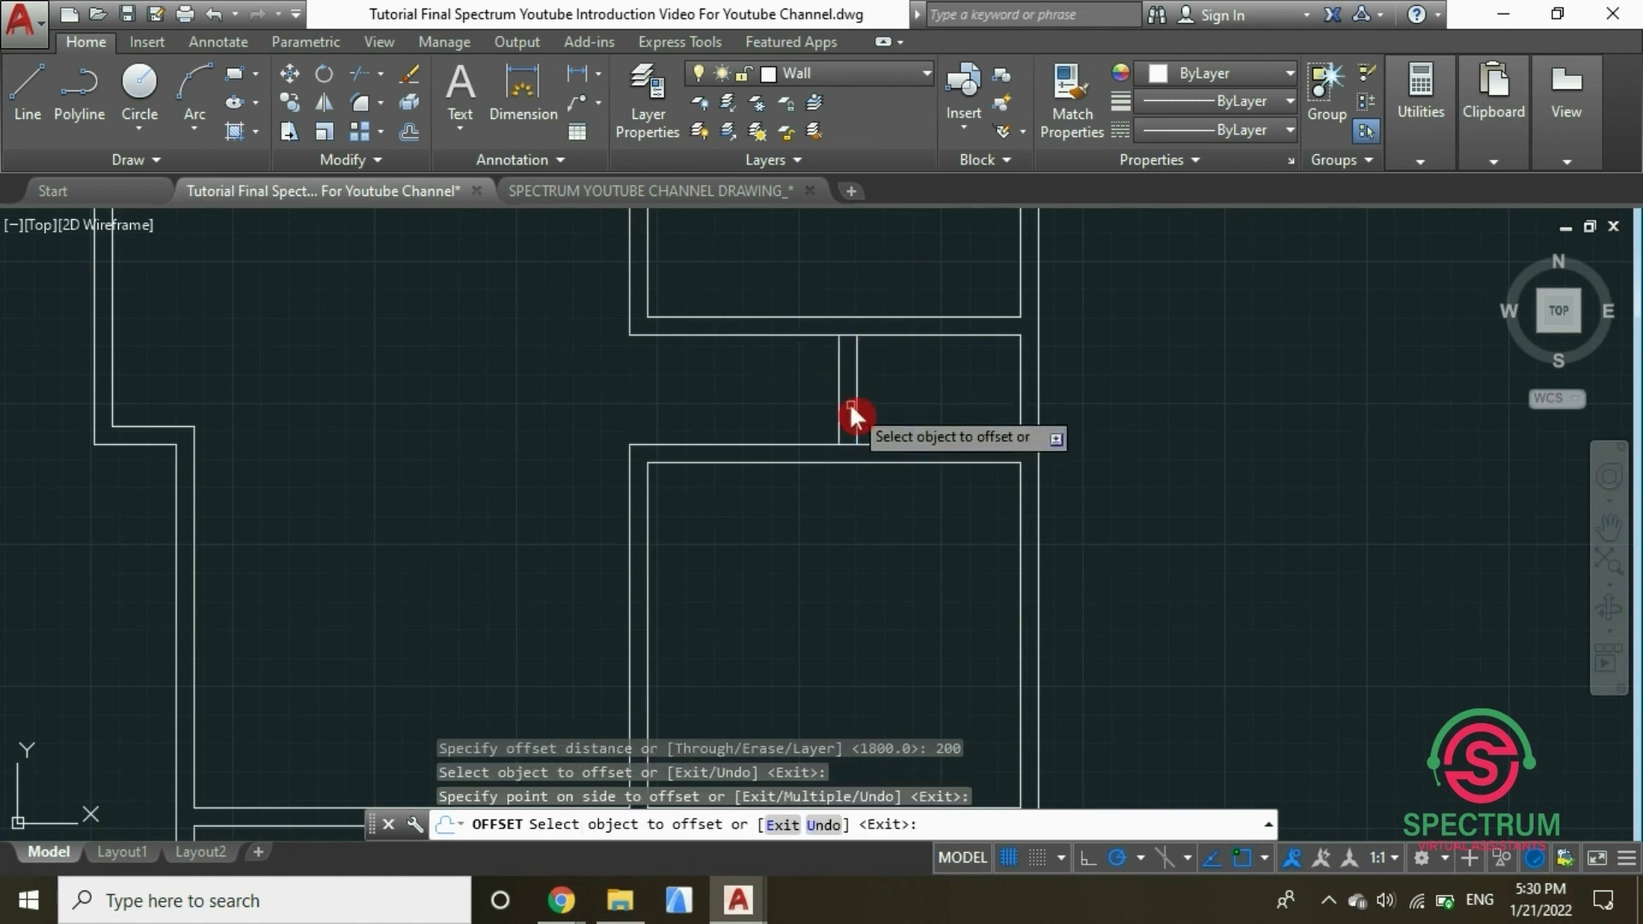
pyautogui.press('Escape')
# Trim the passage's upper and lower wall lines between the two partition lines, using all four lines as cutting edges
pyautogui.scroll(2, 836, 369)
pyautogui.scroll(2, 836, 370)
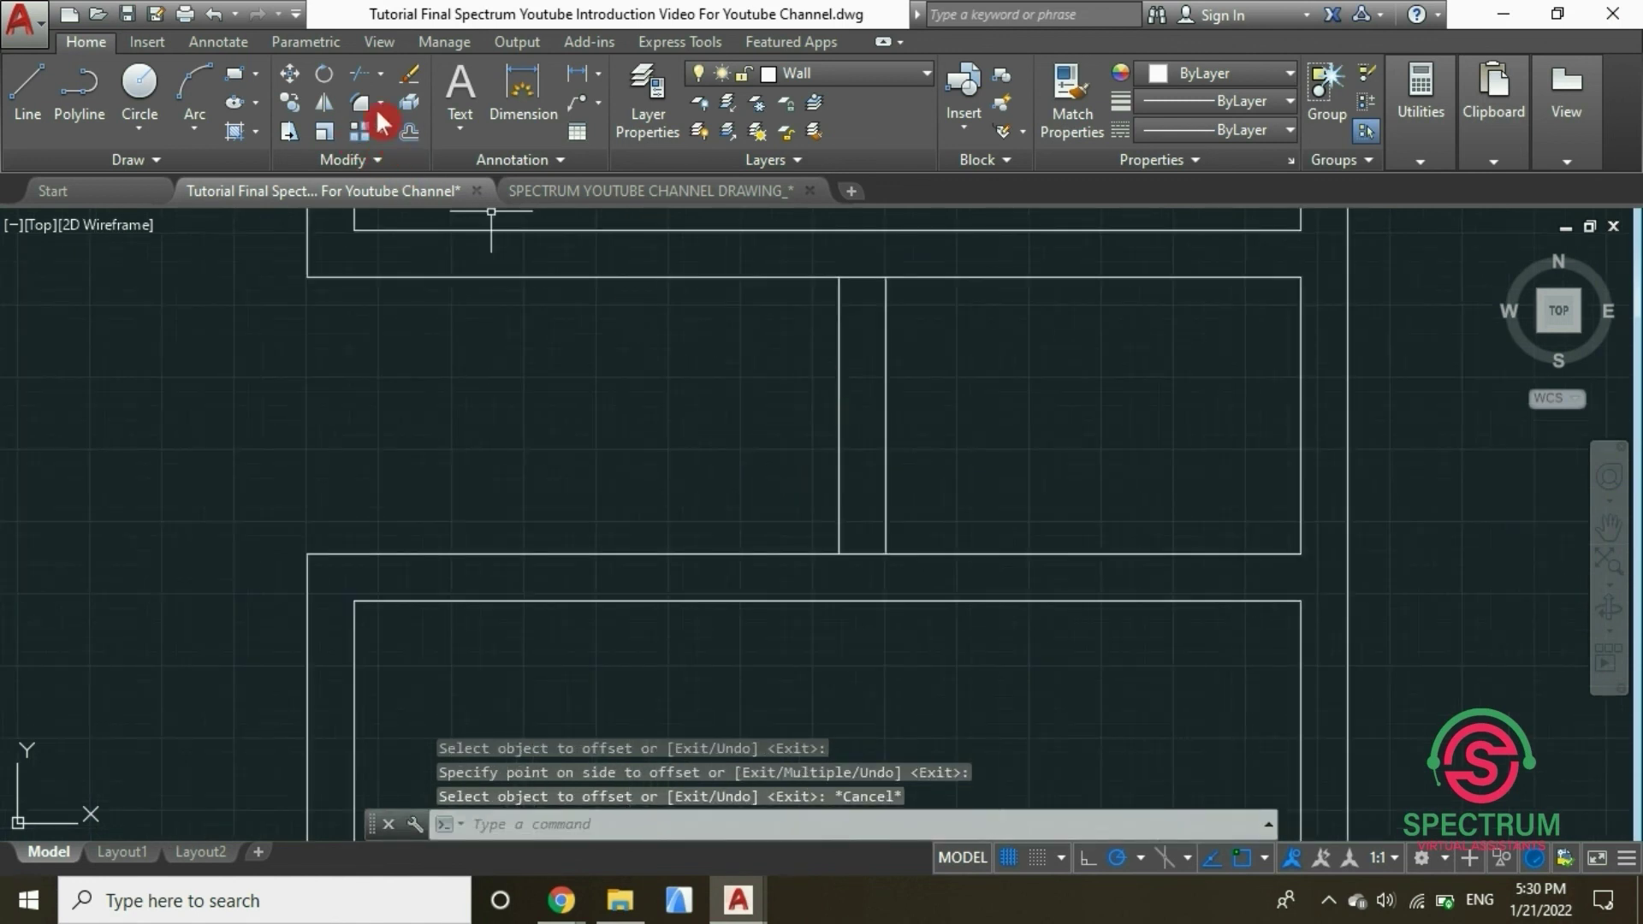
pyautogui.click(361, 74)
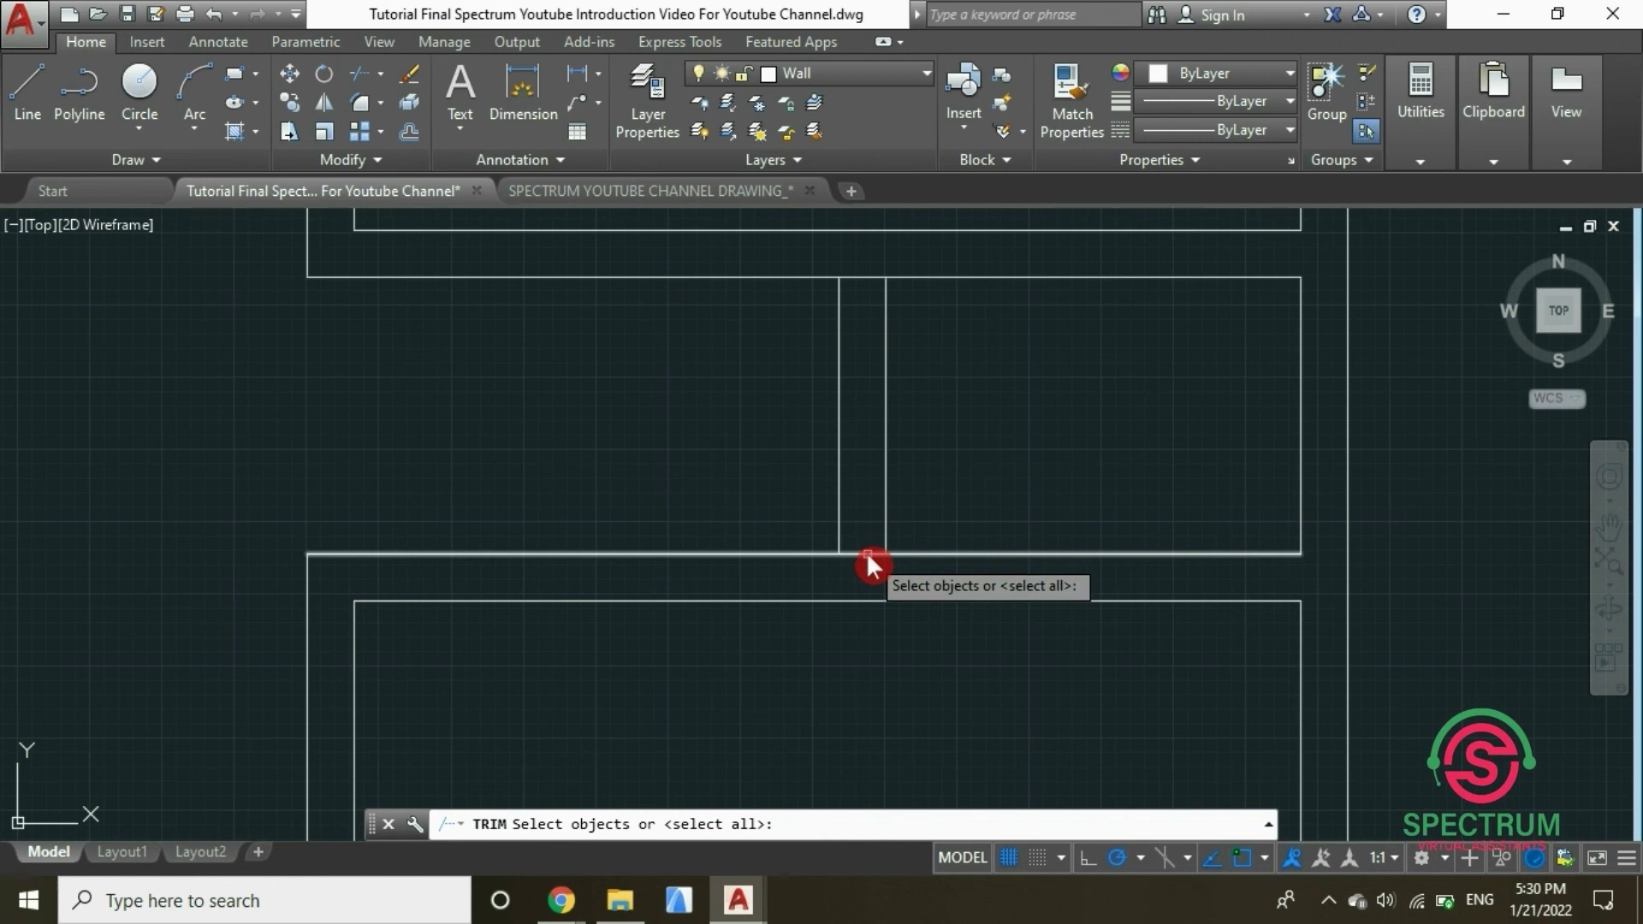
pyautogui.click(866, 552)
pyautogui.click(839, 466)
pyautogui.click(885, 457)
pyautogui.click(863, 279)
pyautogui.press('Return')
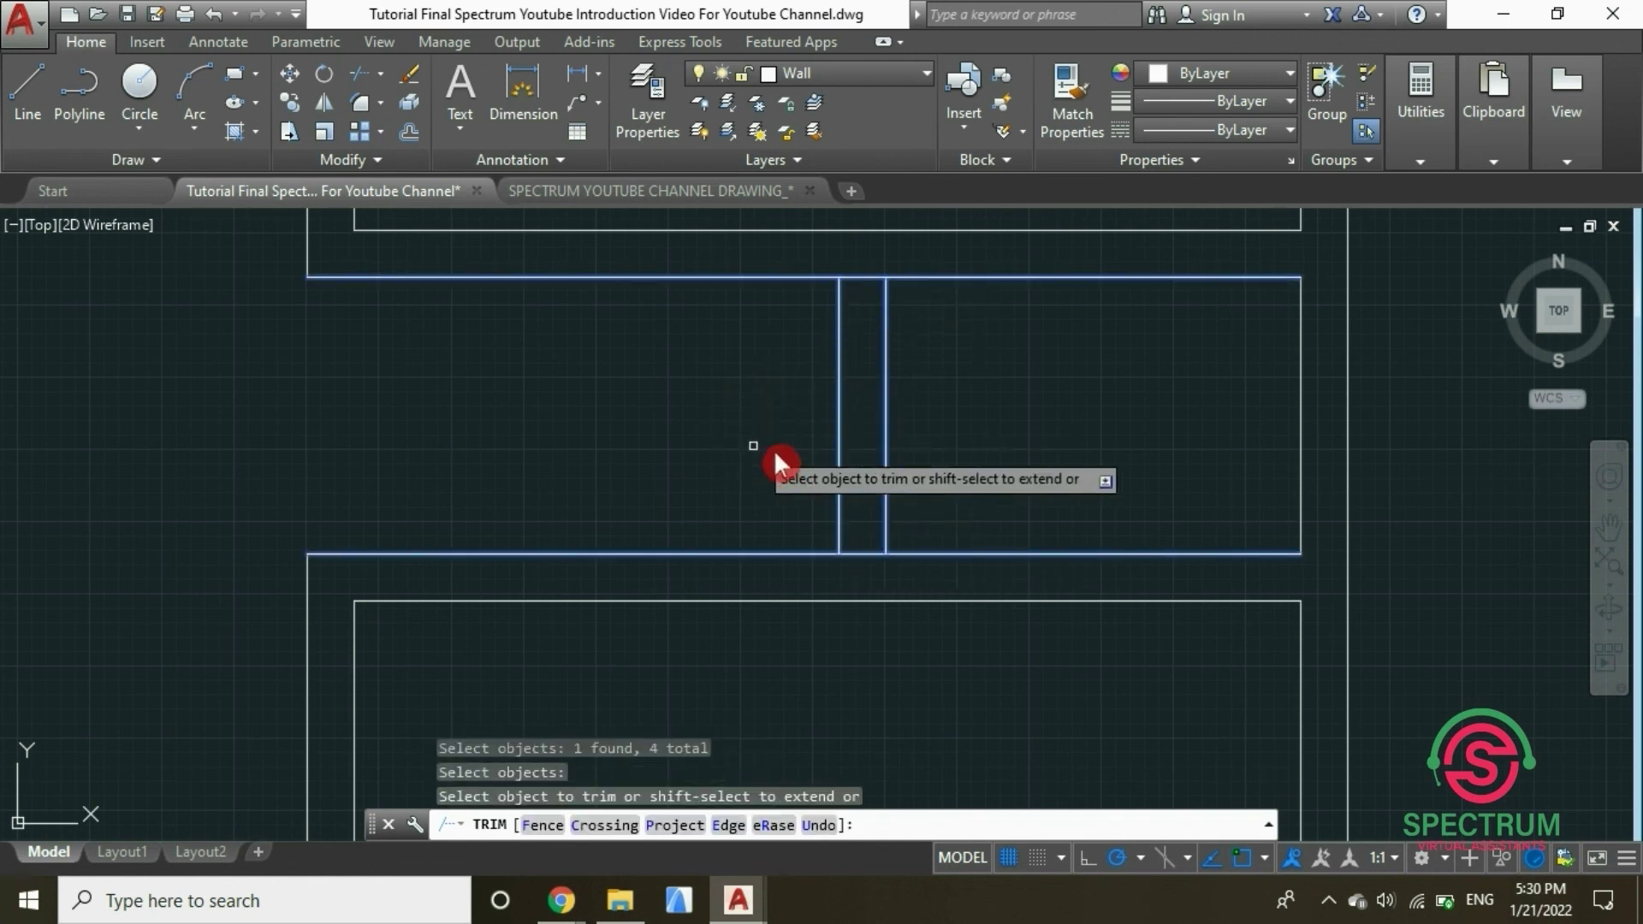
pyautogui.click(867, 554)
pyautogui.click(865, 277)
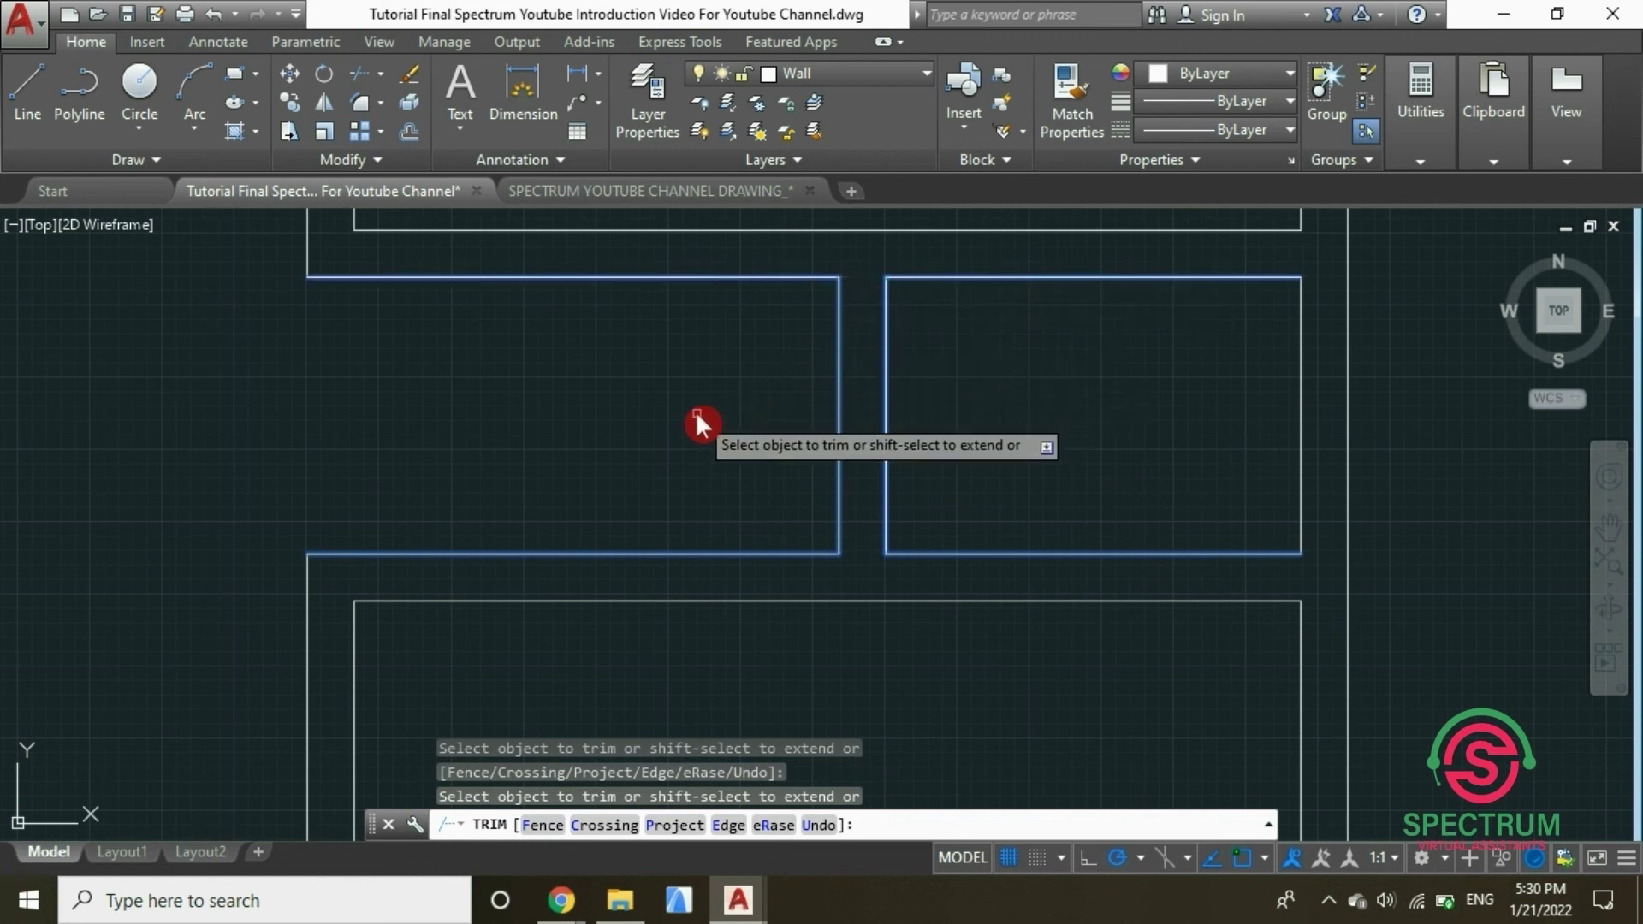
pyautogui.press('Escape')
pyautogui.scroll(-6, 835, 447)
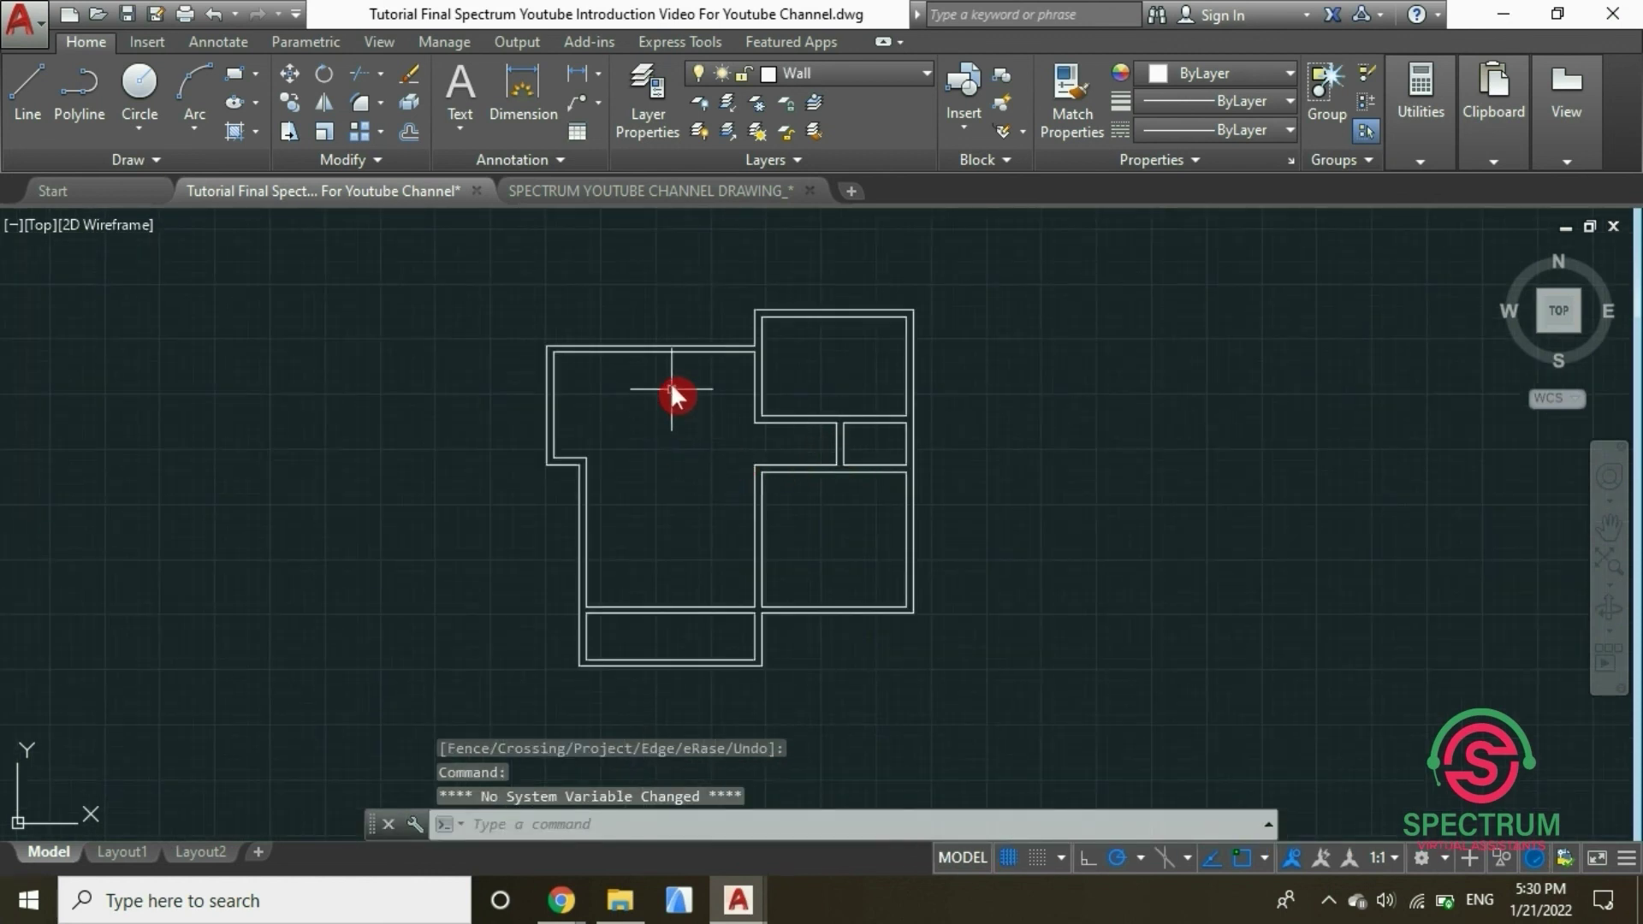